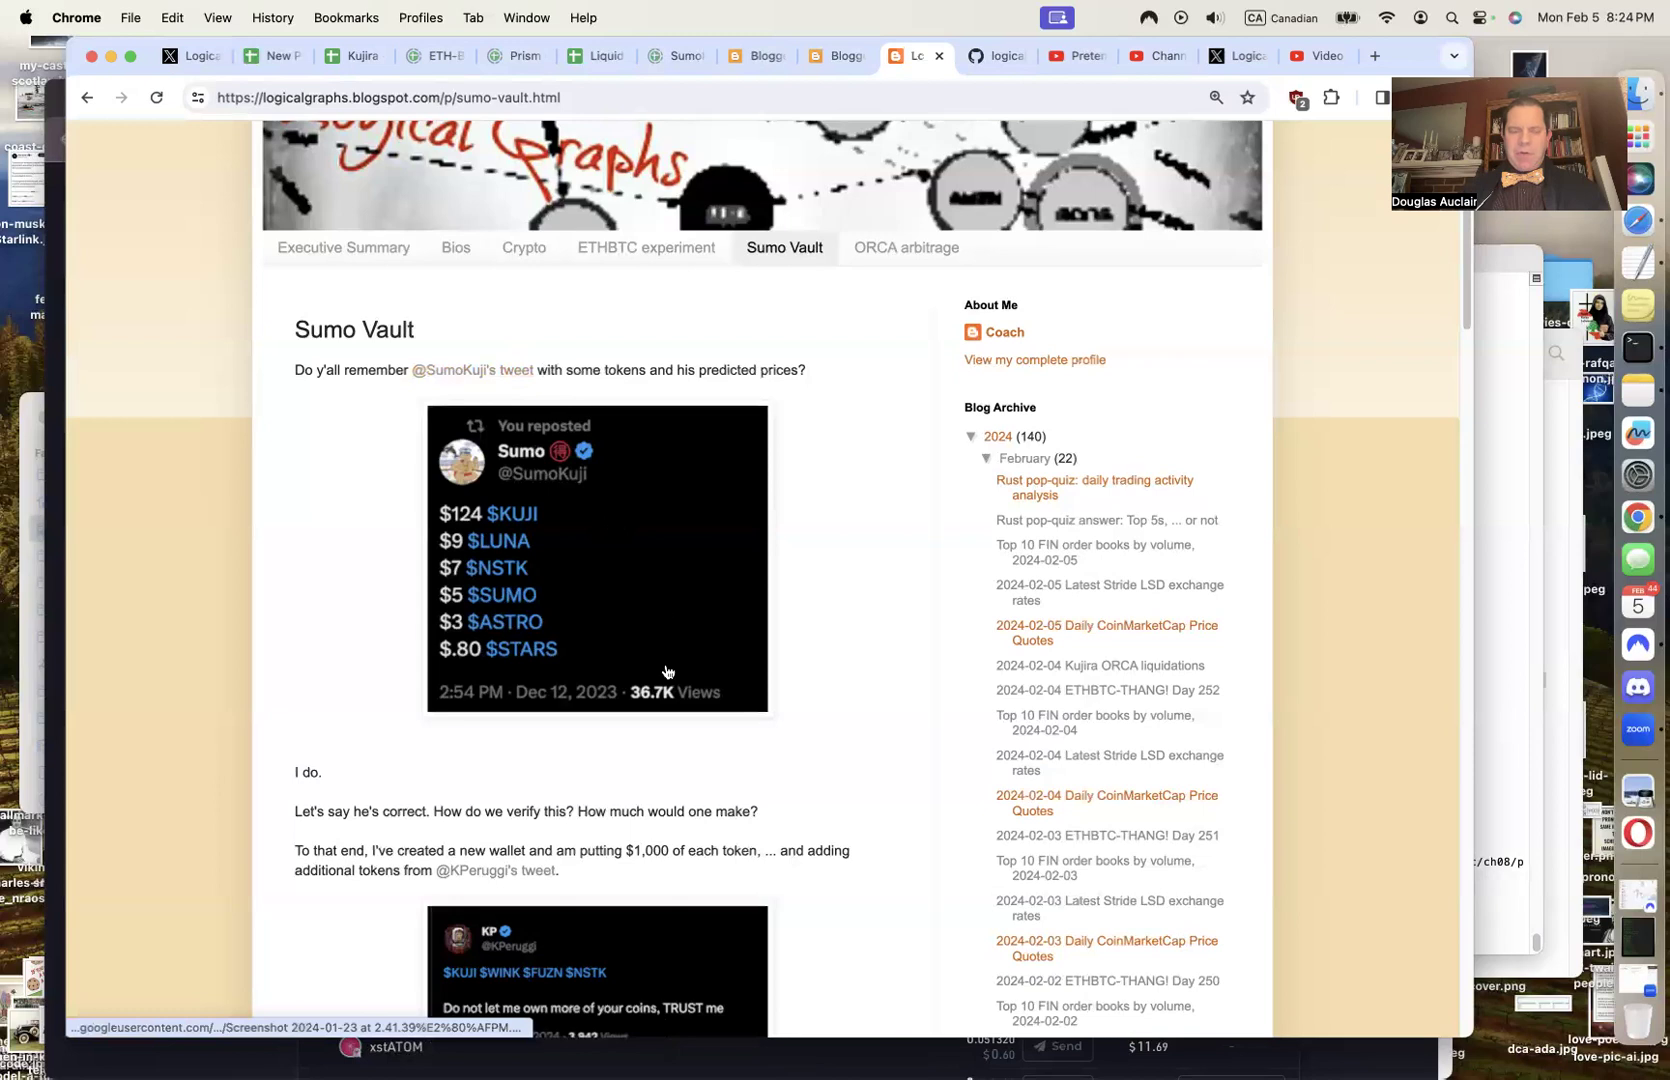
Review the Sumo Vault page's tweeted token price predictions and the plan for the new wallet
scroll(668, 671, "down", 5)
scroll(668, 671, "up", 3)
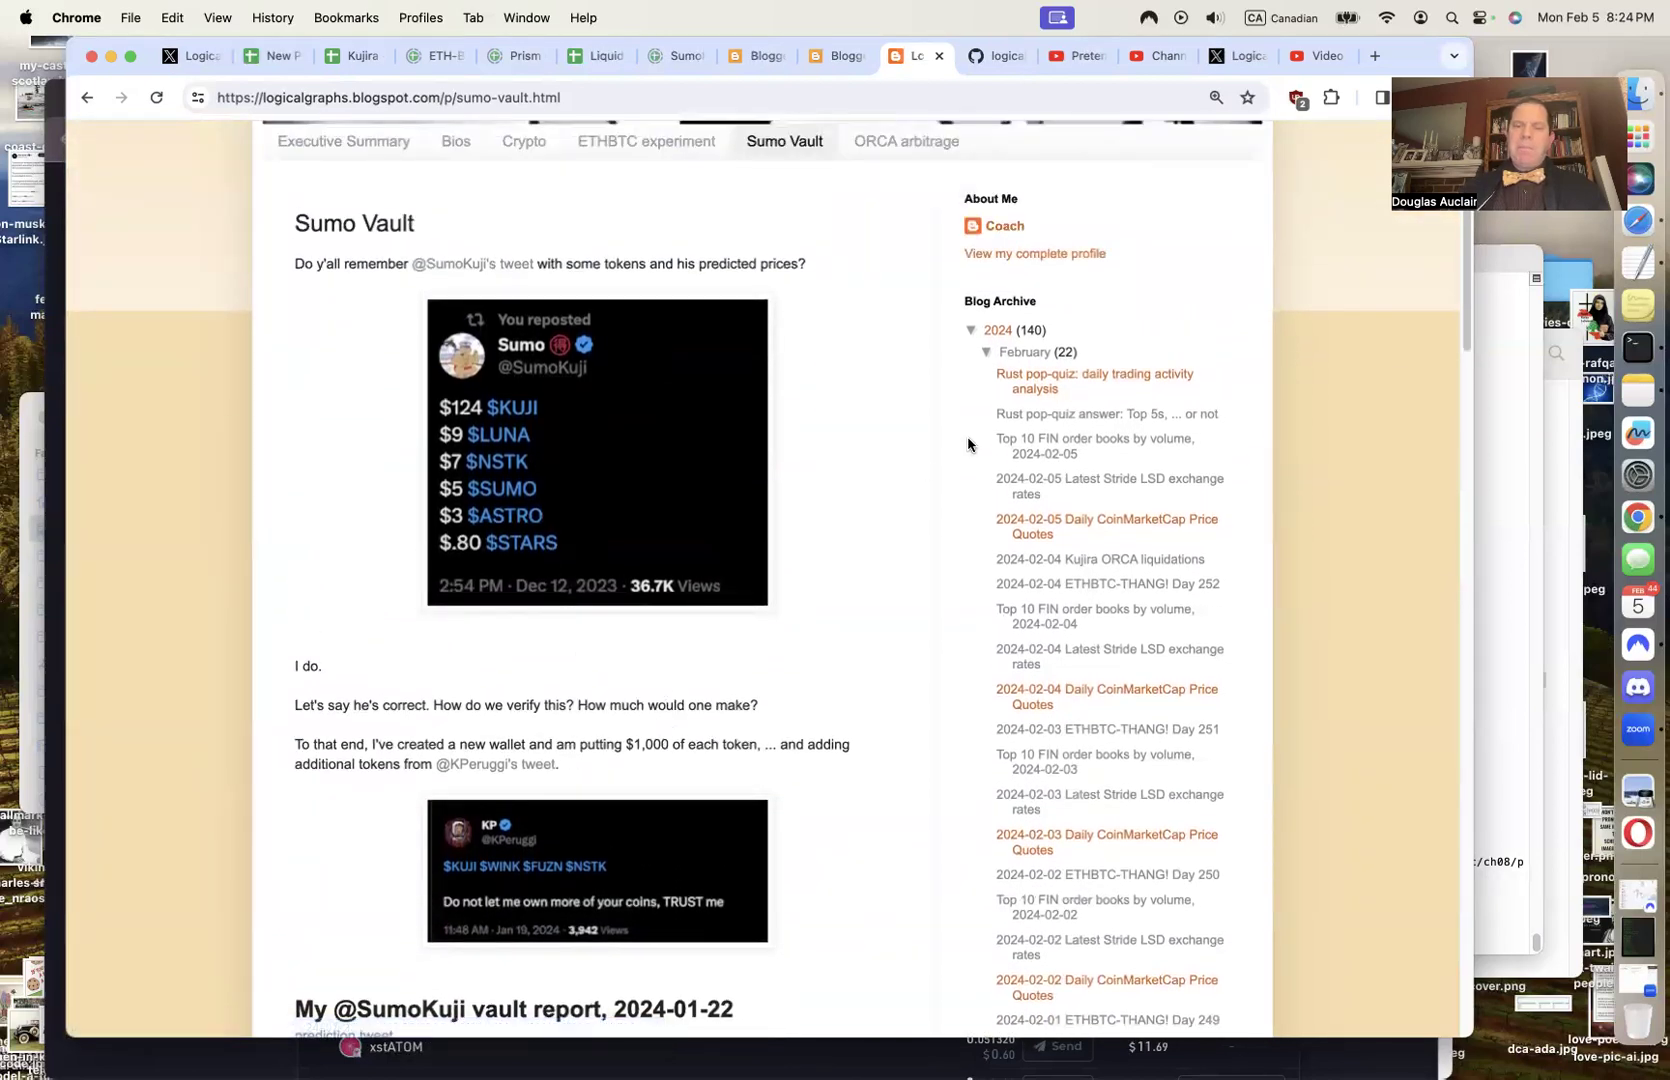
scroll(967, 444, "up", 2)
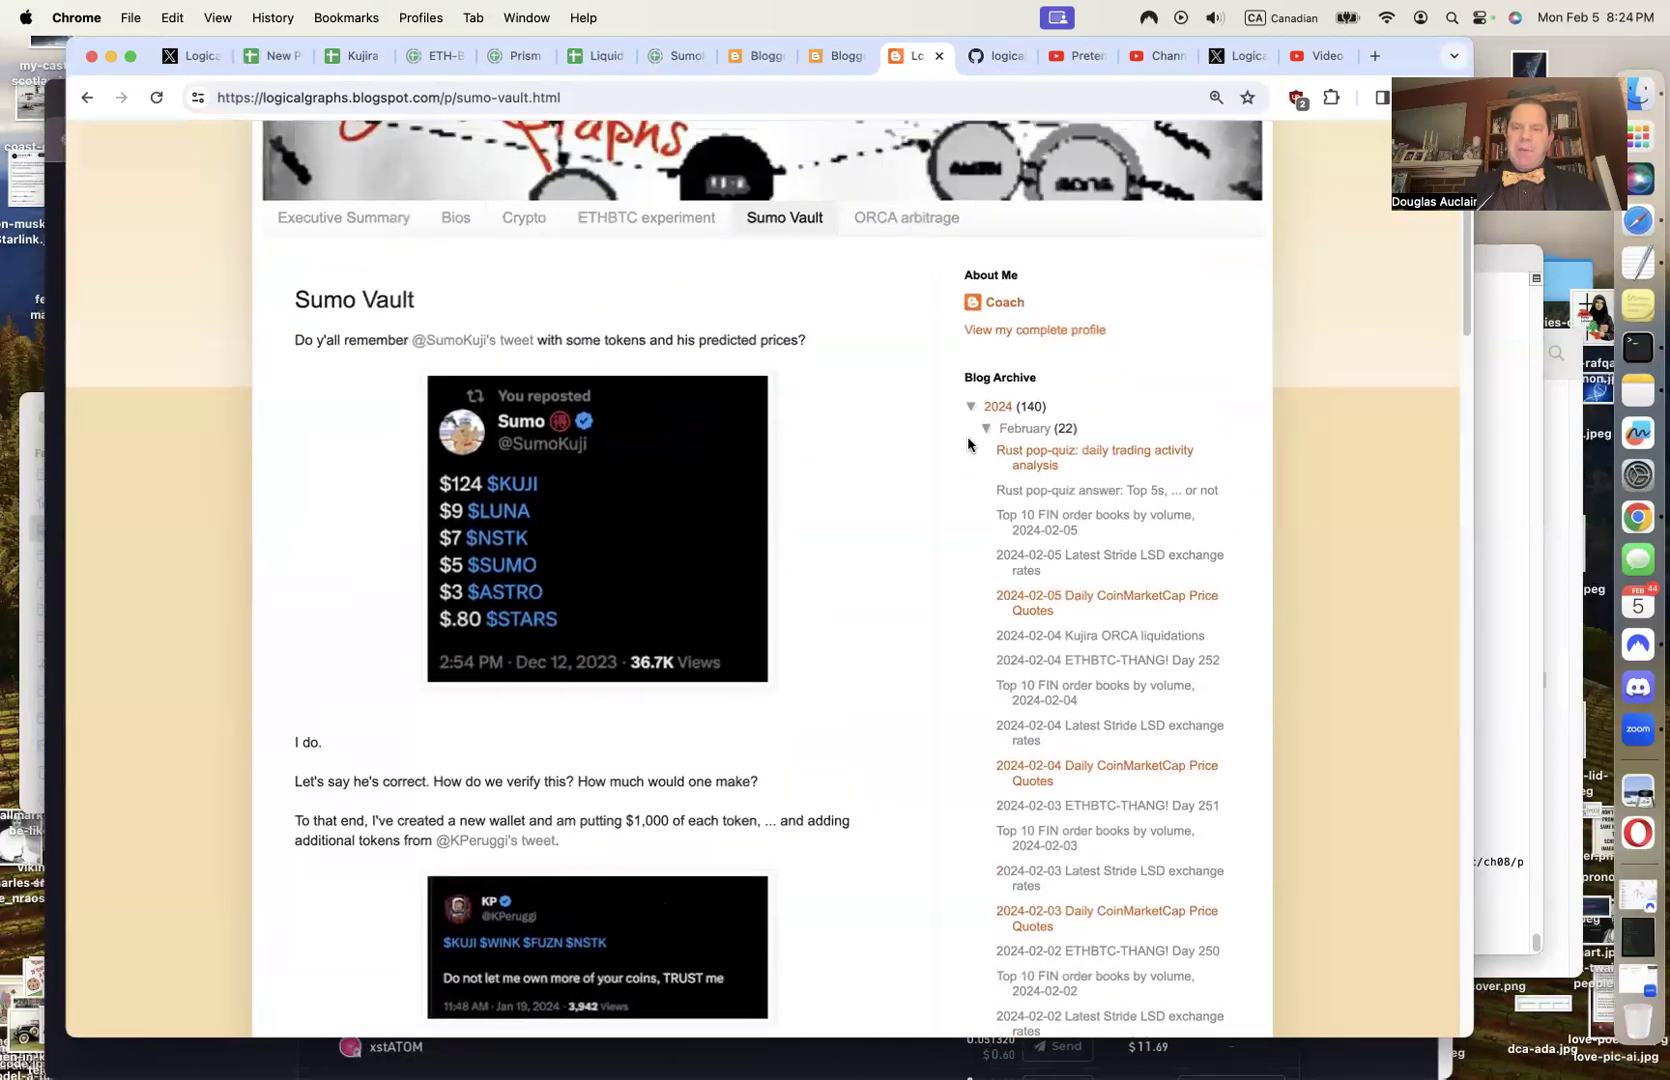
Switch to the SumoKuji Vault spreadsheet and examine the tokens, start quotes and Sumo predictions in rows 12 to 17
left_click(684, 57)
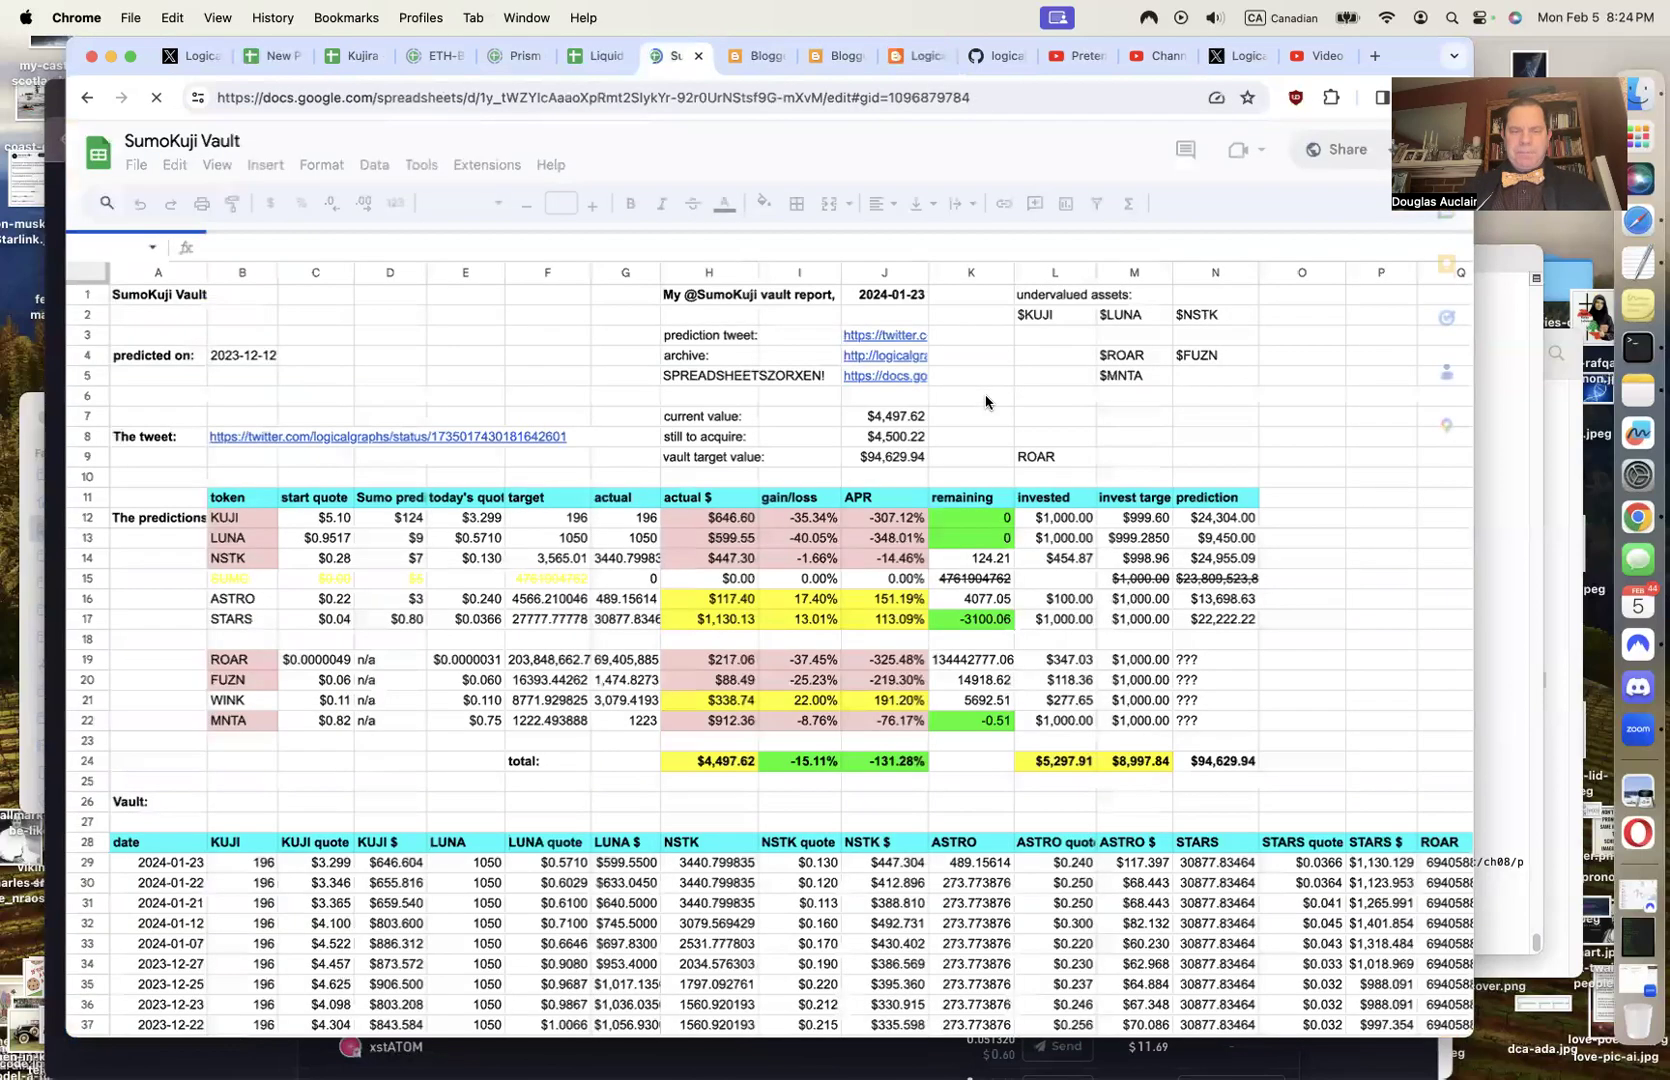
left_click_drag(222, 516, 226, 614)
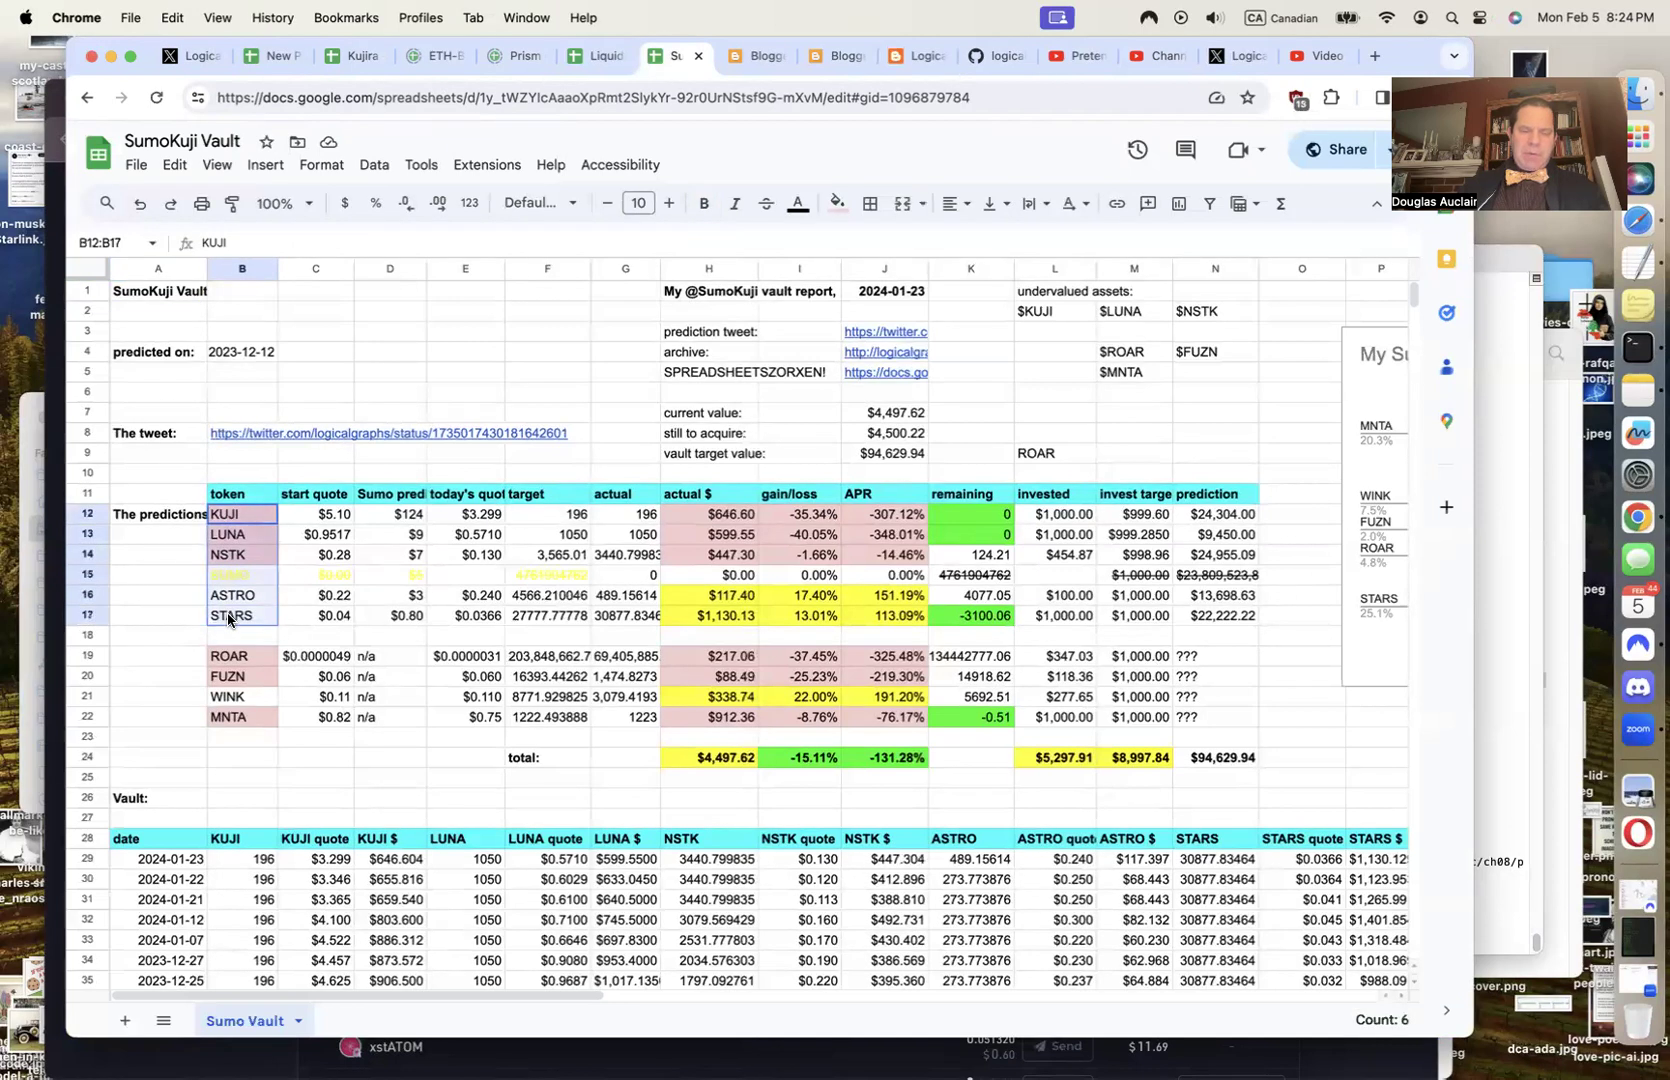
left_click(226, 581)
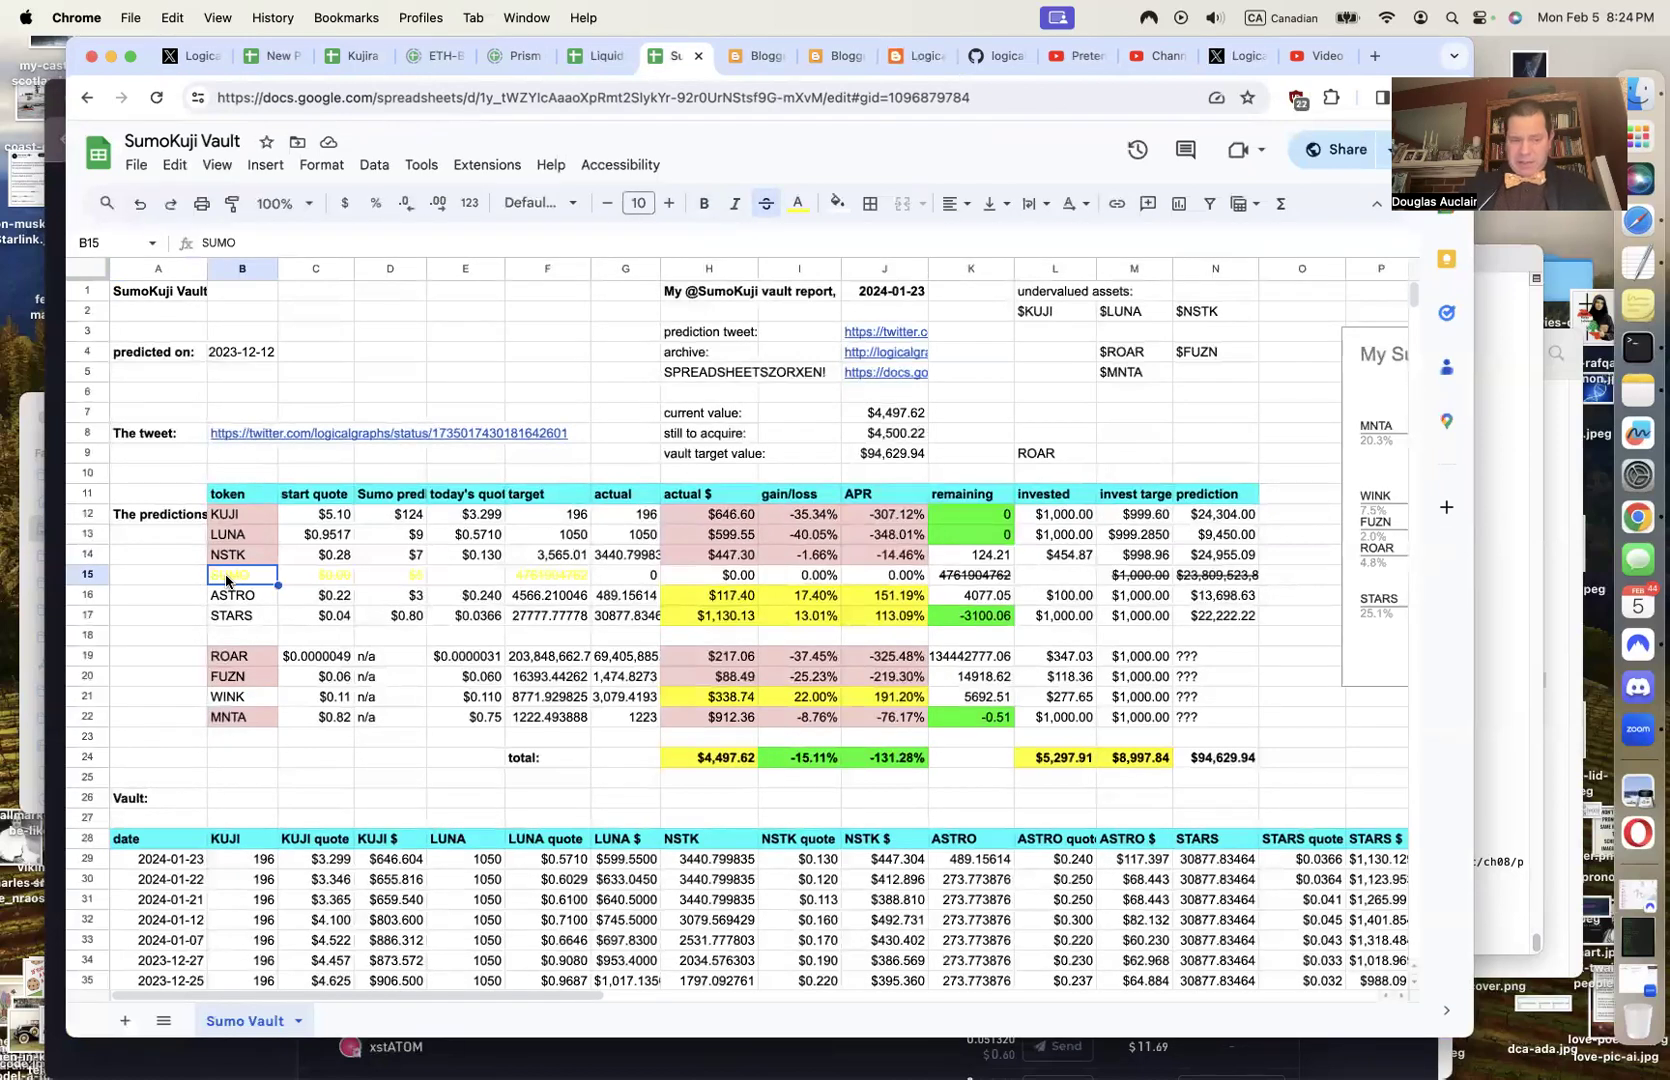
left_click(337, 514)
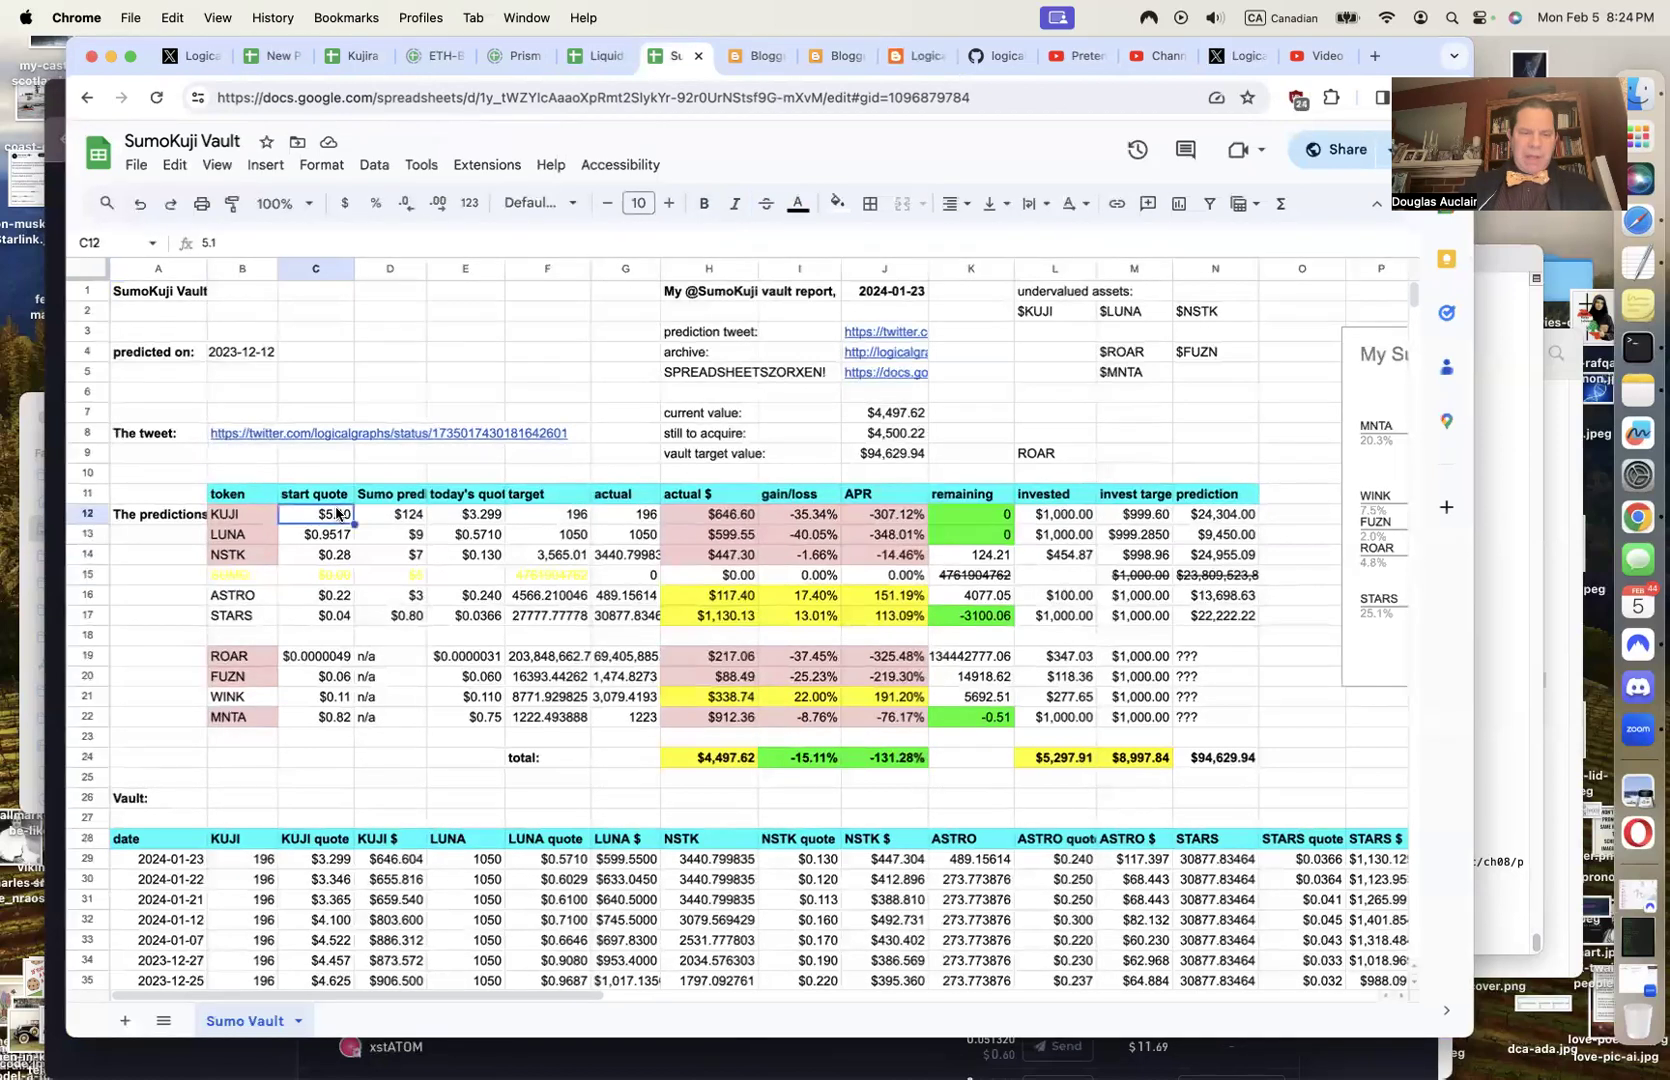
left_click_drag(337, 514, 340, 617)
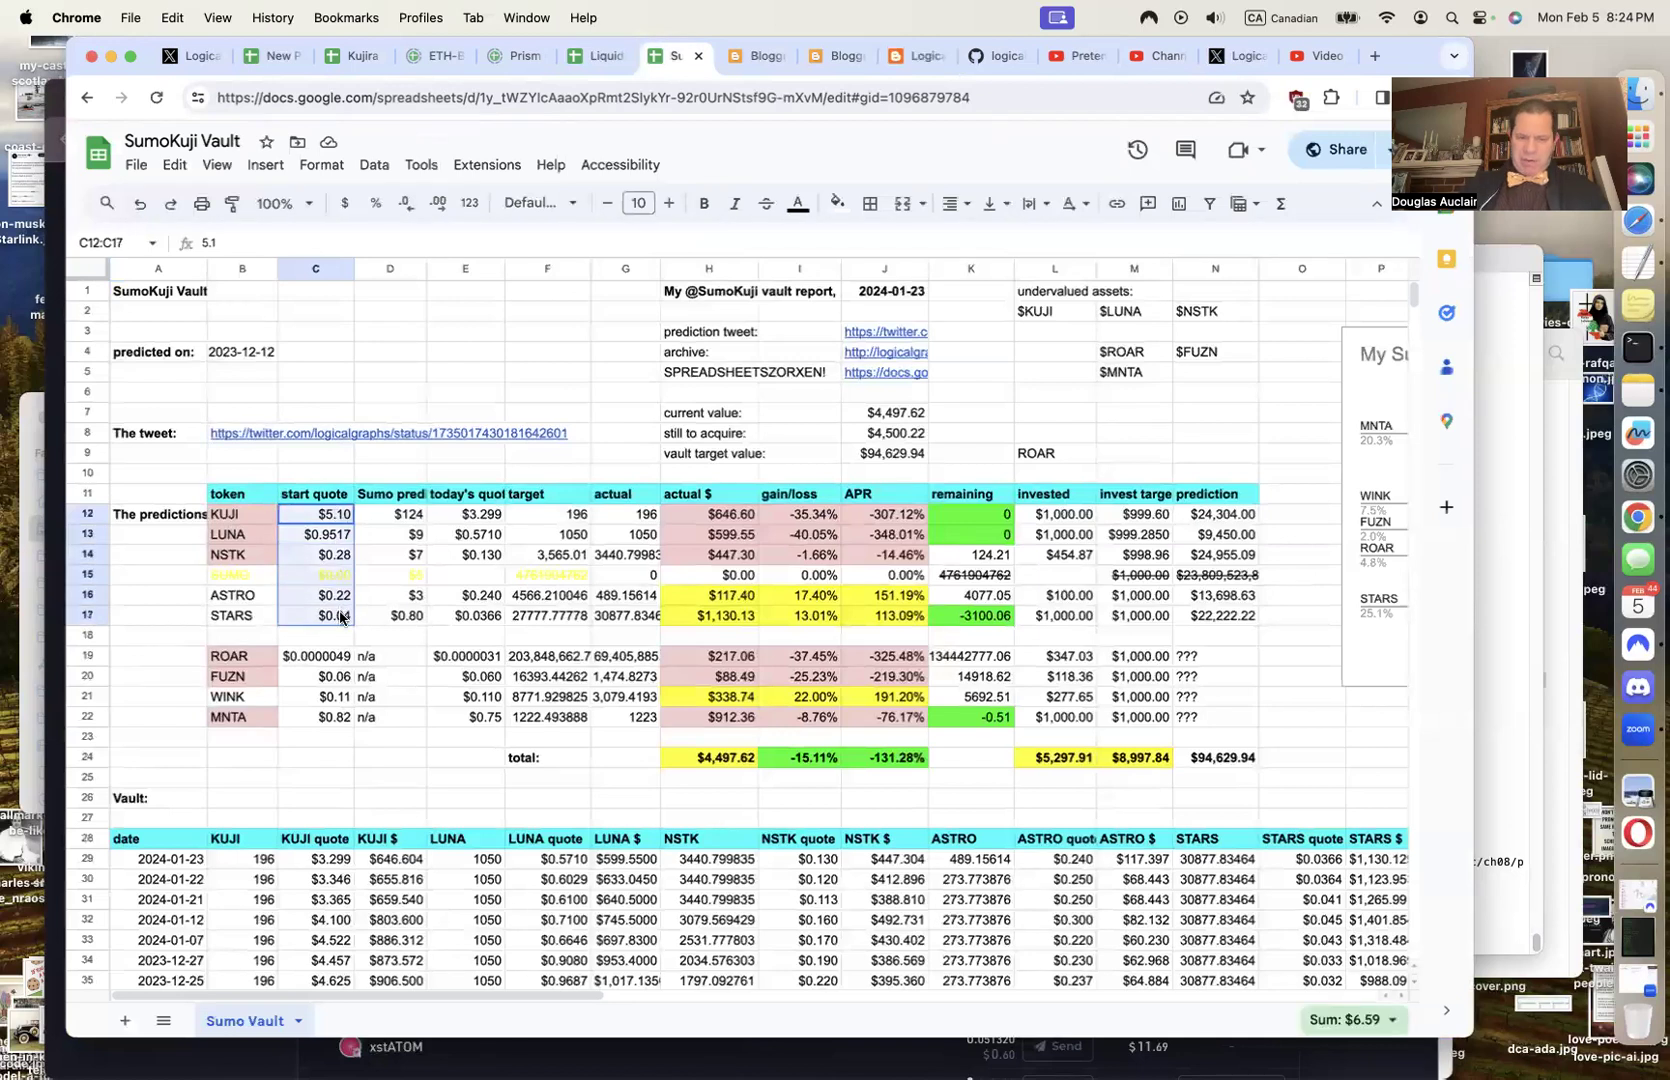
left_click(408, 518)
left_click_drag(404, 528, 406, 617)
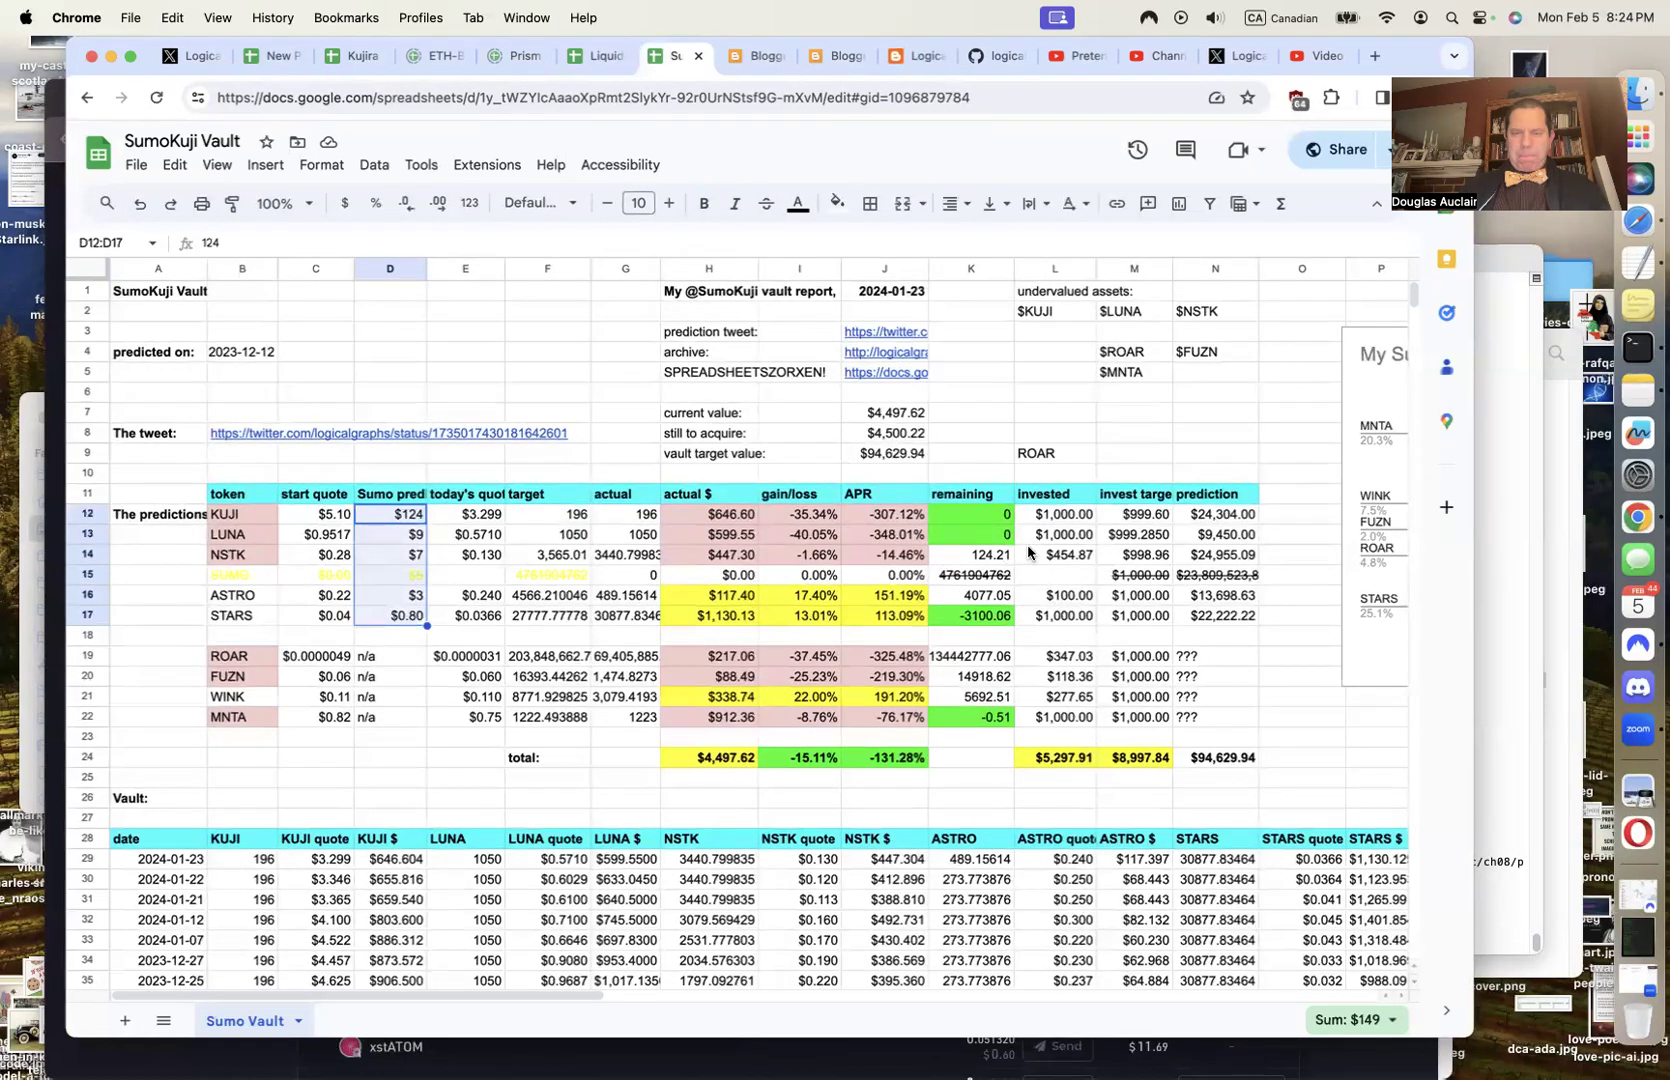
Examine the invest target and prediction values for the KUJI to STARS rows, including the formula behind LUNA's invest target
left_click_drag(1122, 514, 1116, 600)
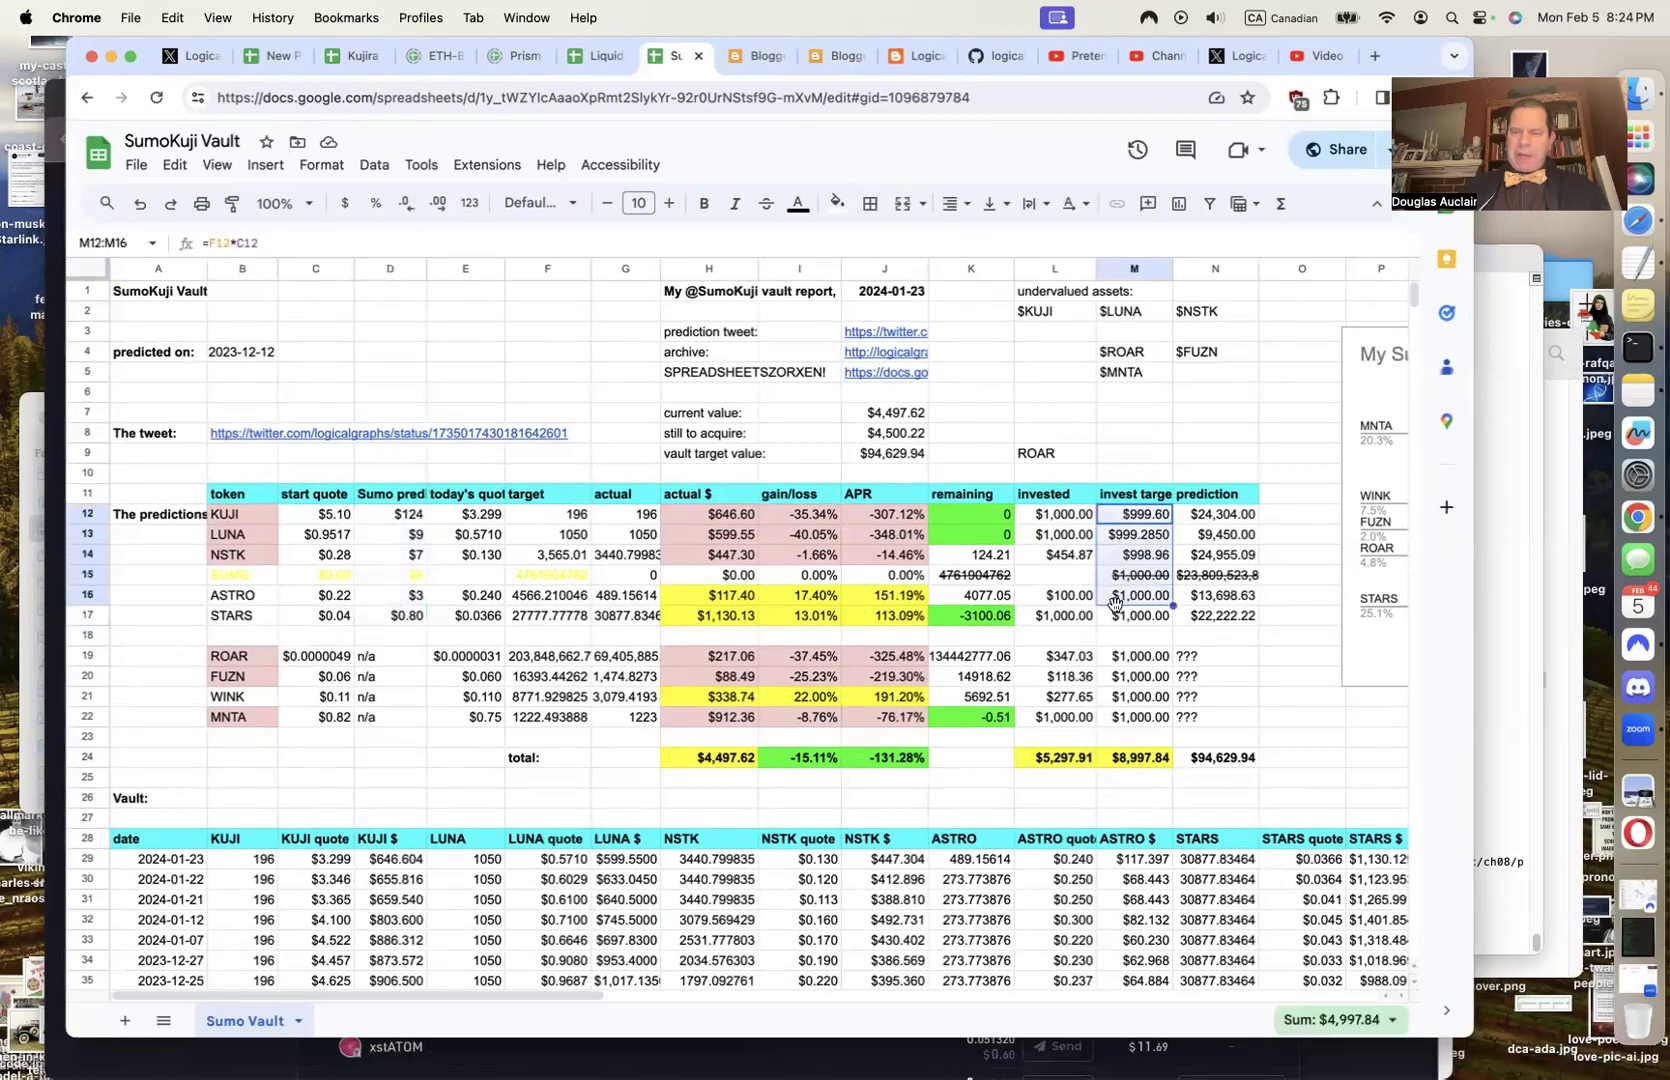
left_click_drag(1222, 514, 1224, 615)
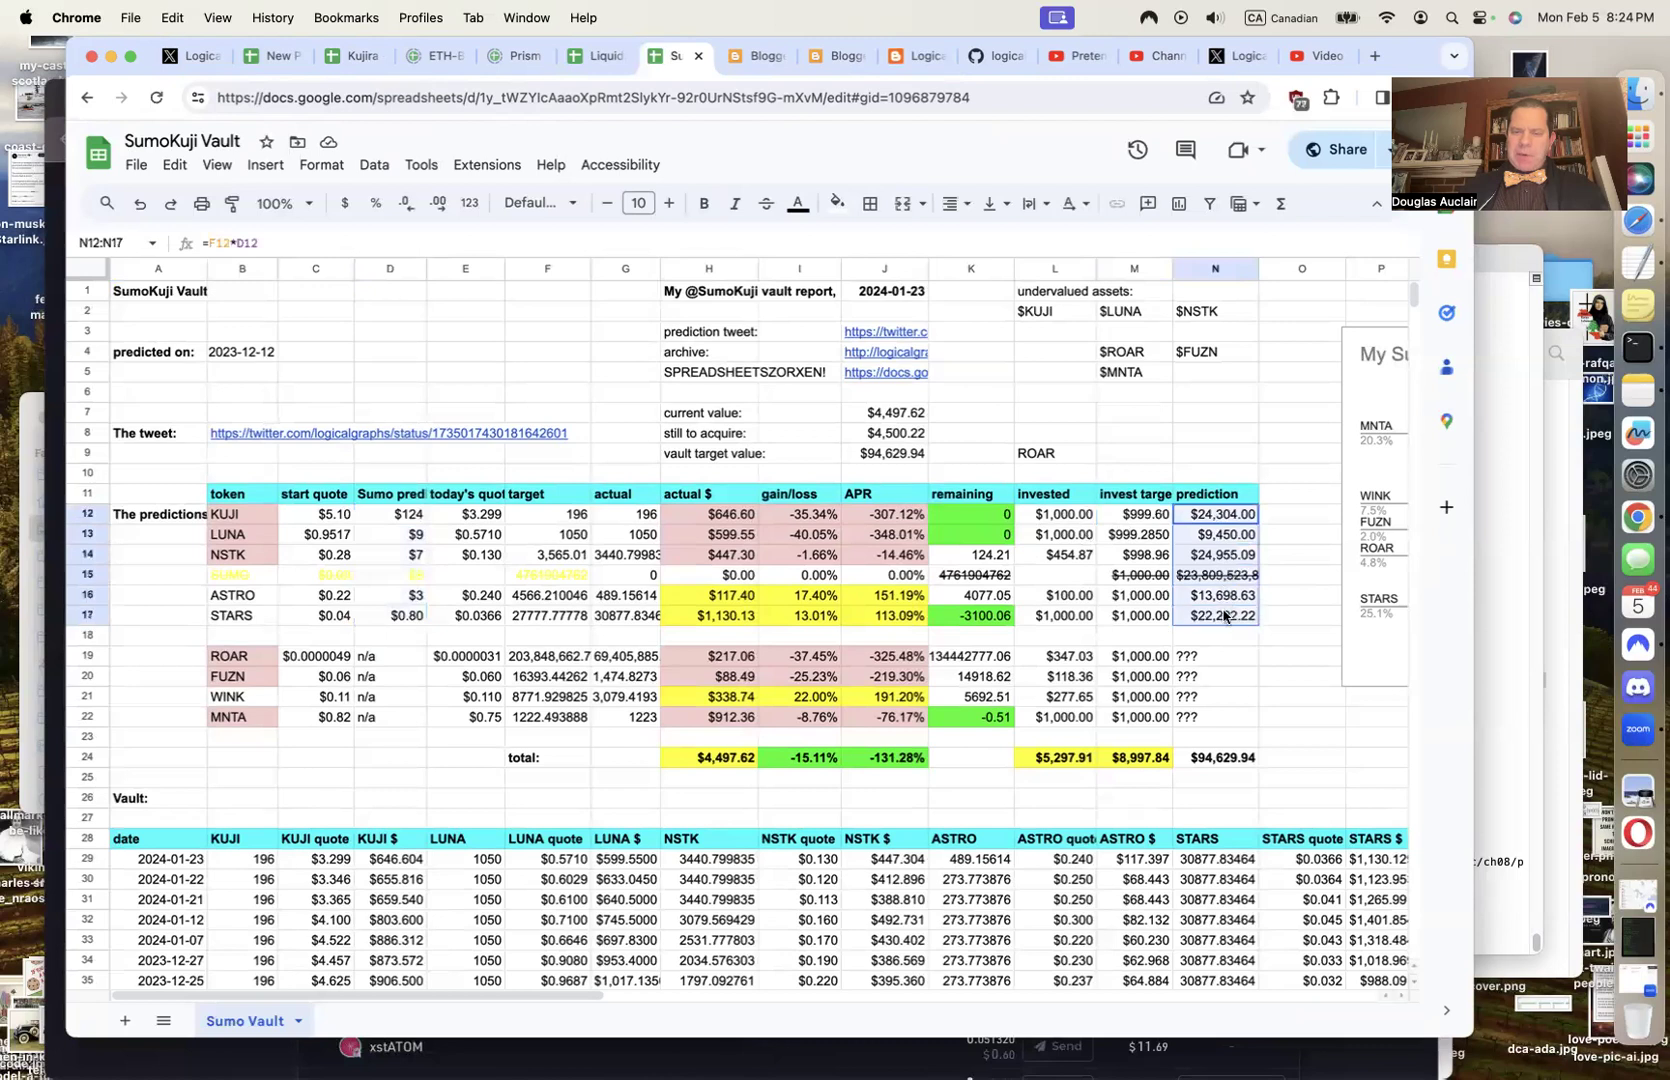
left_click(1207, 739)
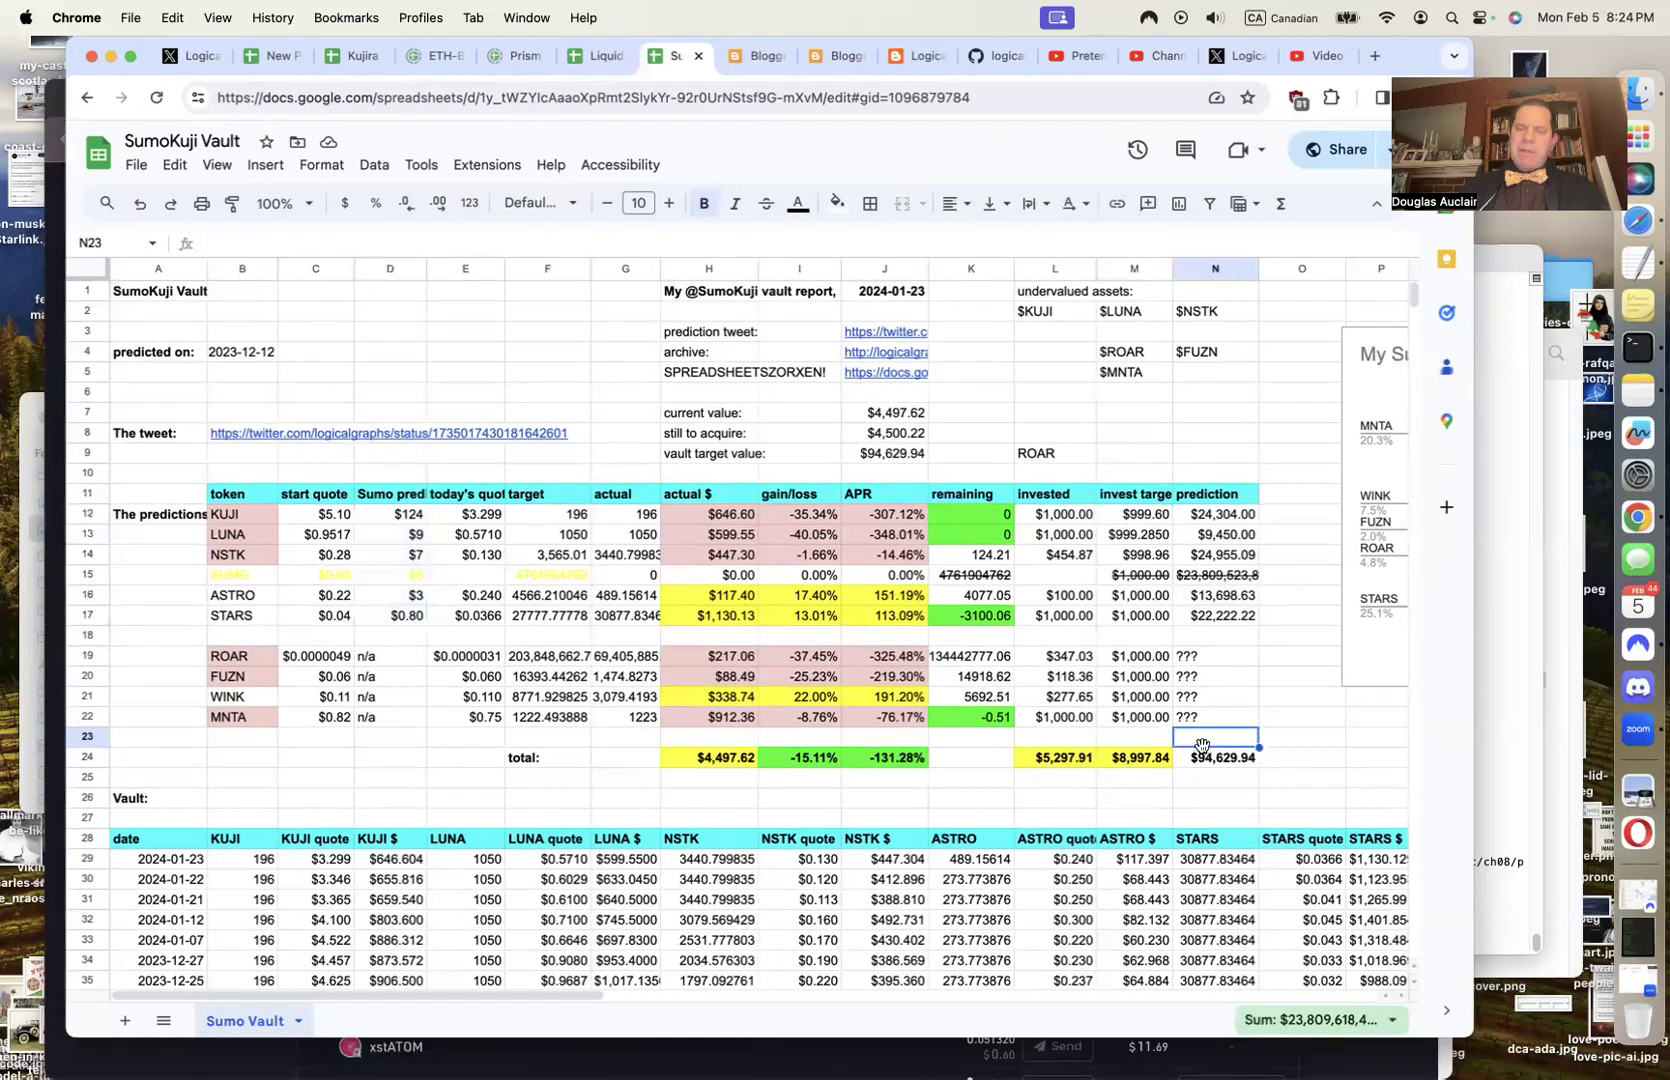
left_click(1146, 536)
double_click(1146, 536)
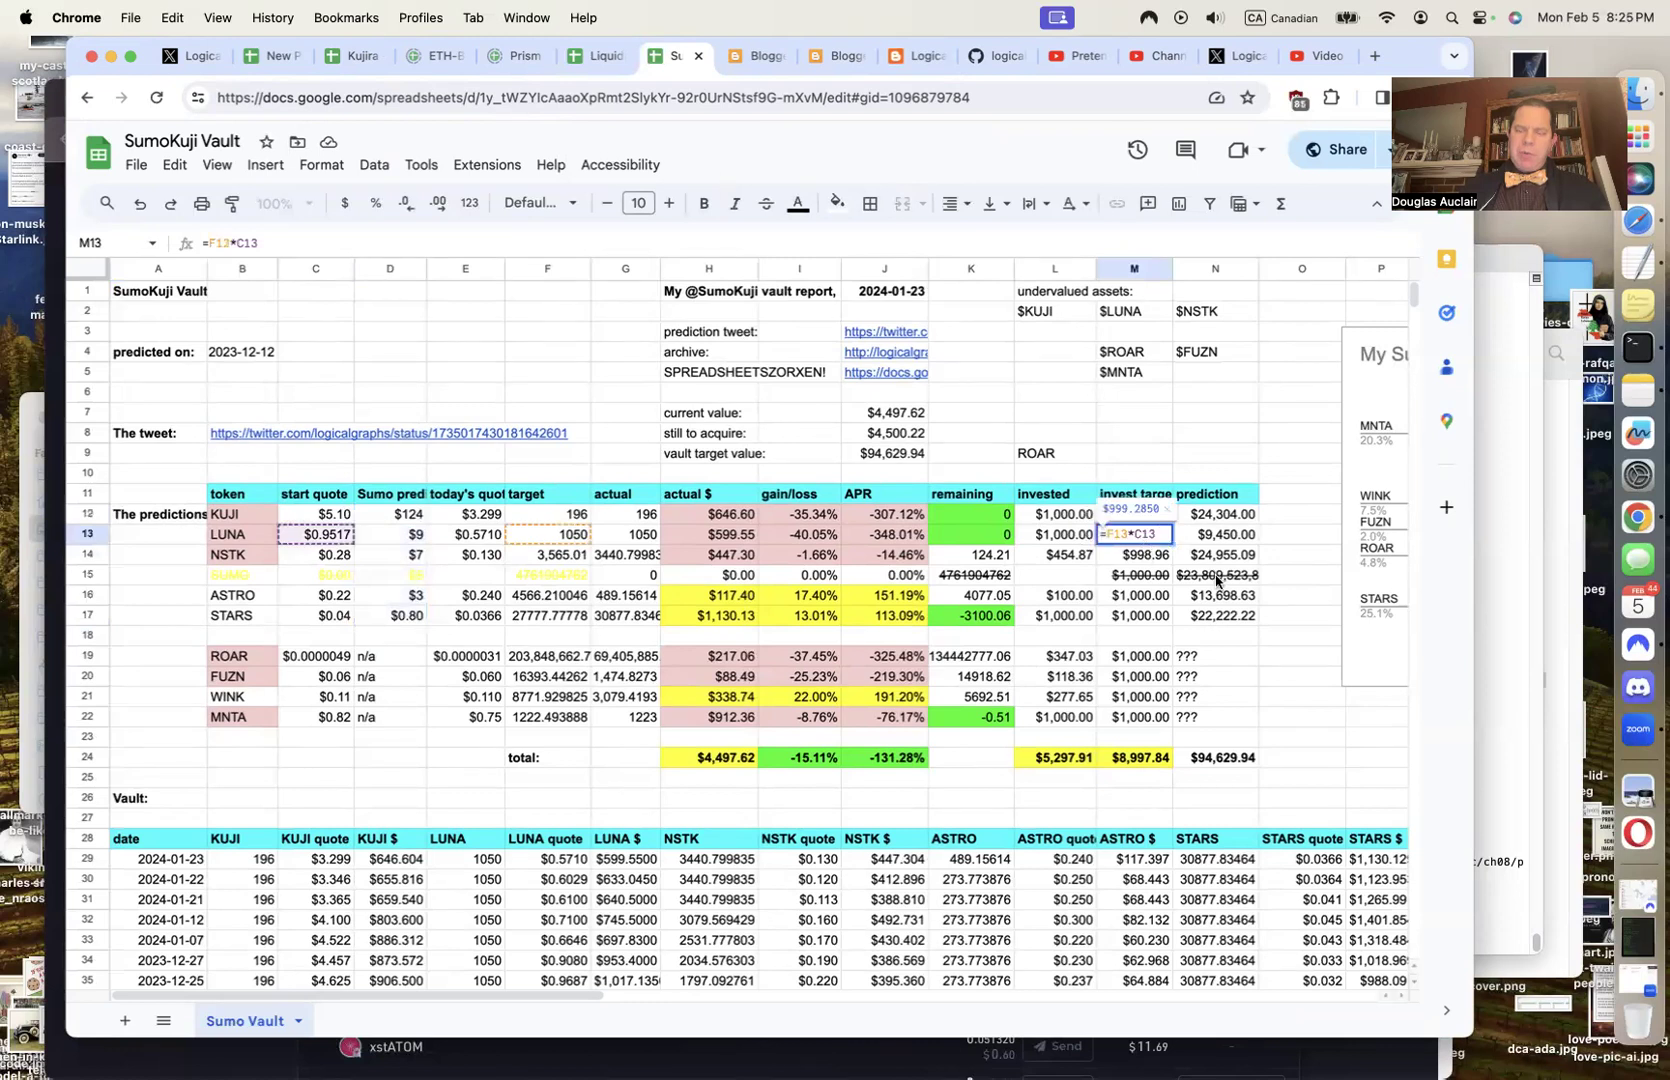
key("Return")
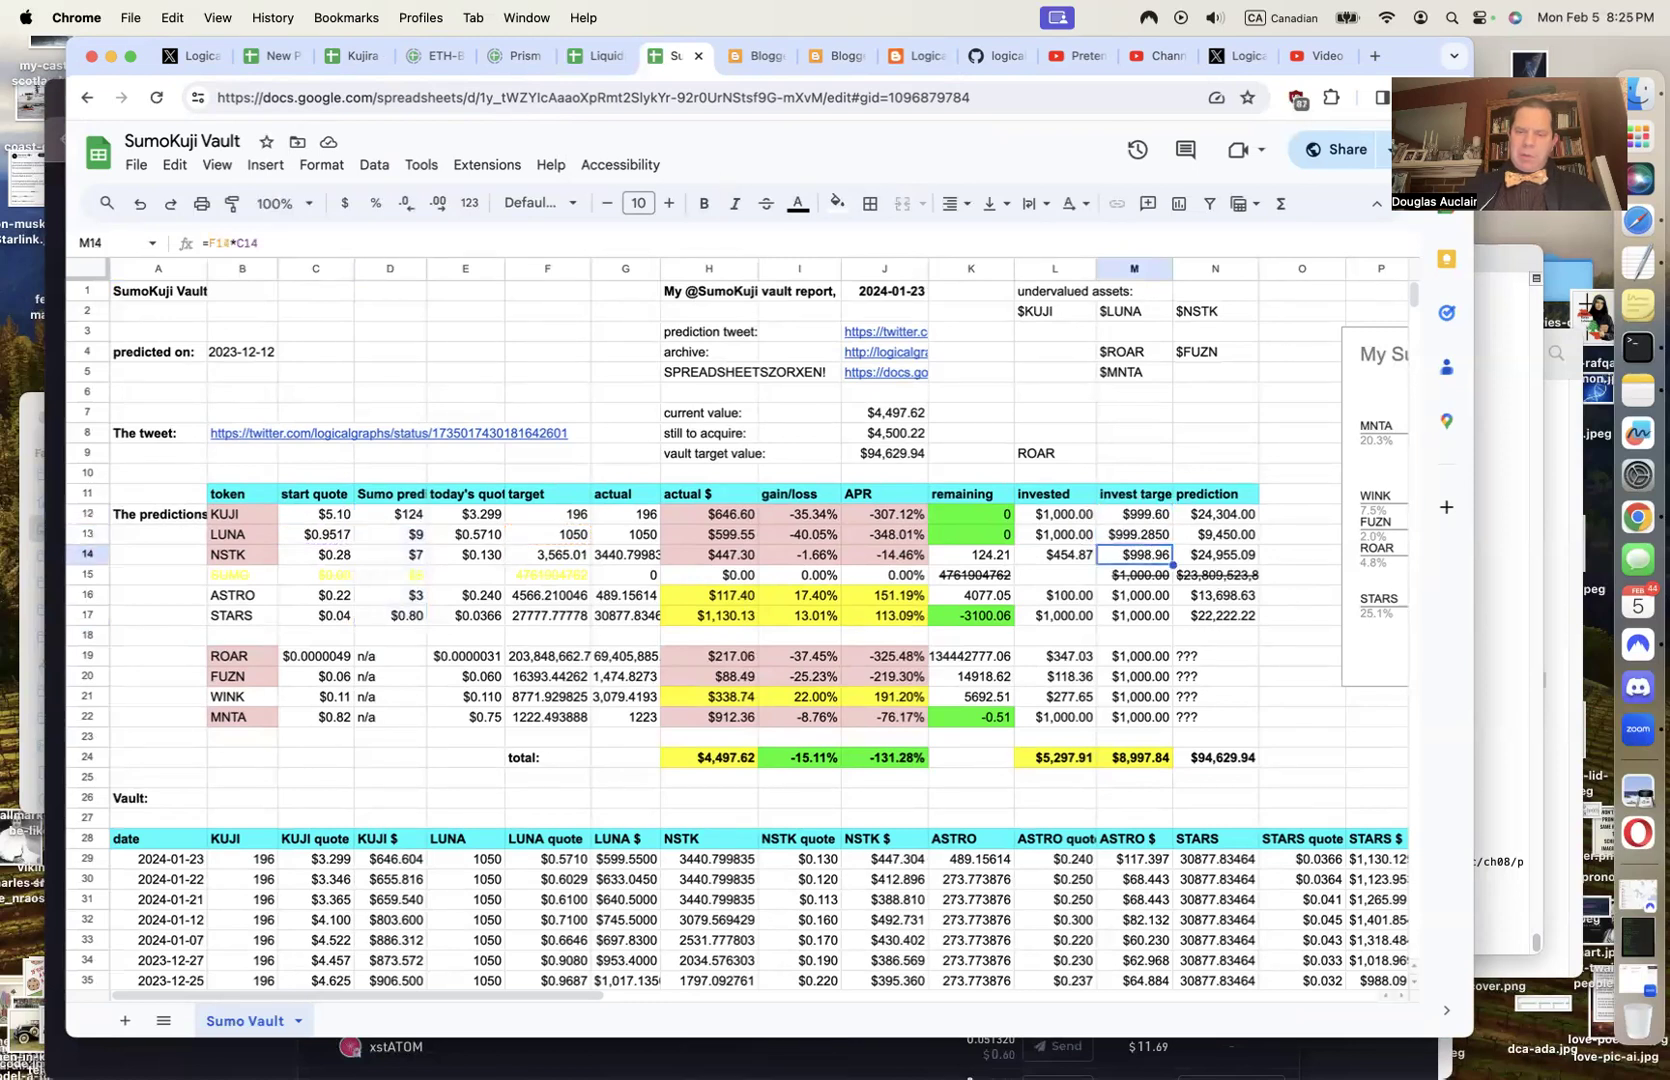
key("Down")
key("Down")
key("Down")
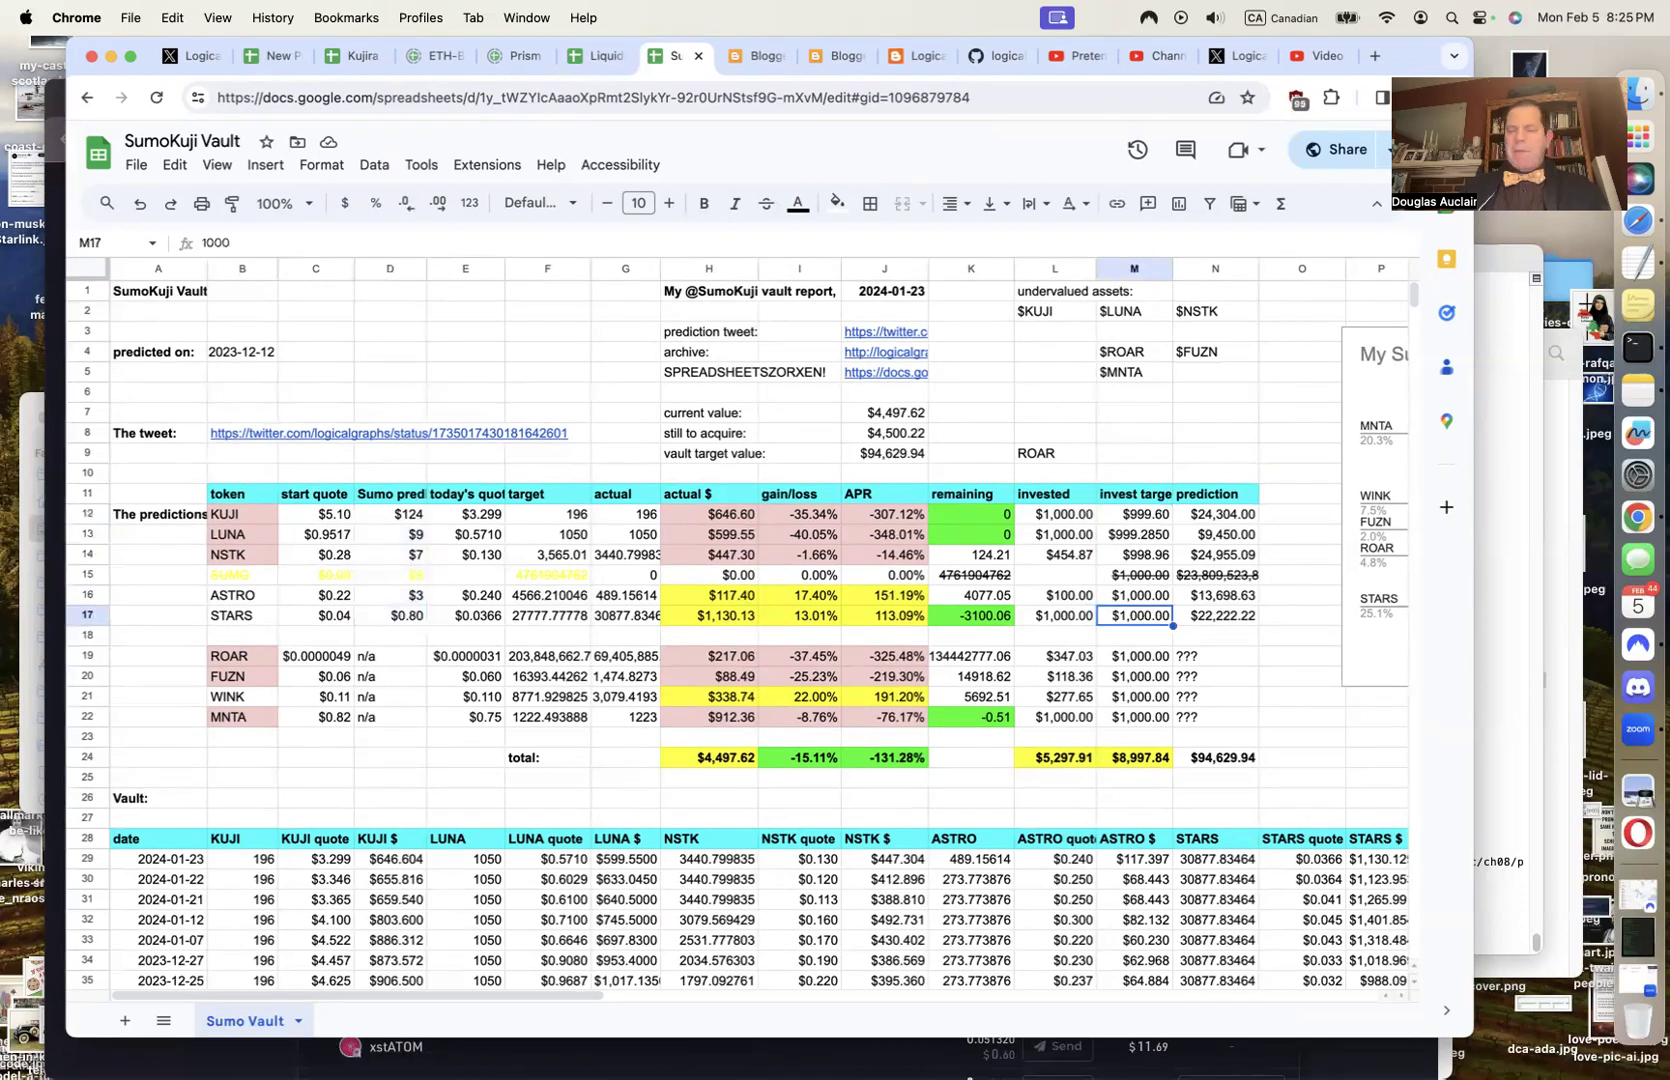
Examine the total of the prediction column in N24 and its formula
key("Right")
key("Right")
key("Down")
key("Down")
key("Down")
key("Down")
key("Down")
key("Left")
key("Down")
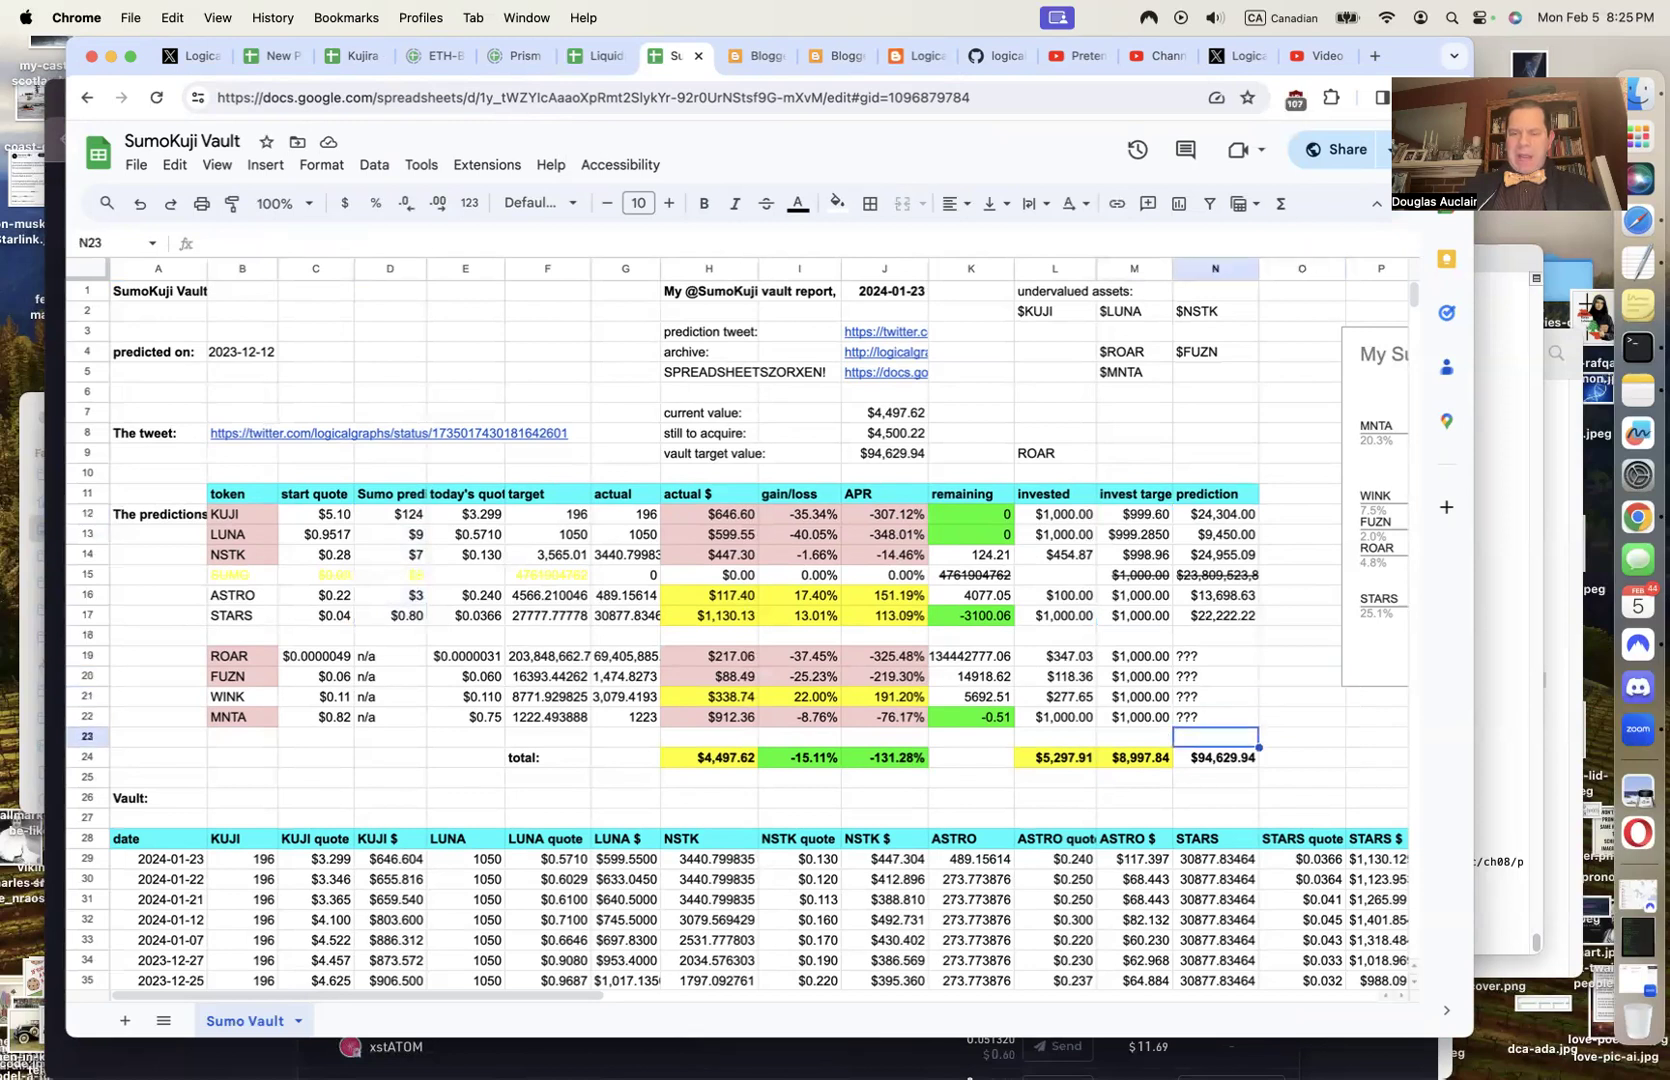
key("Down")
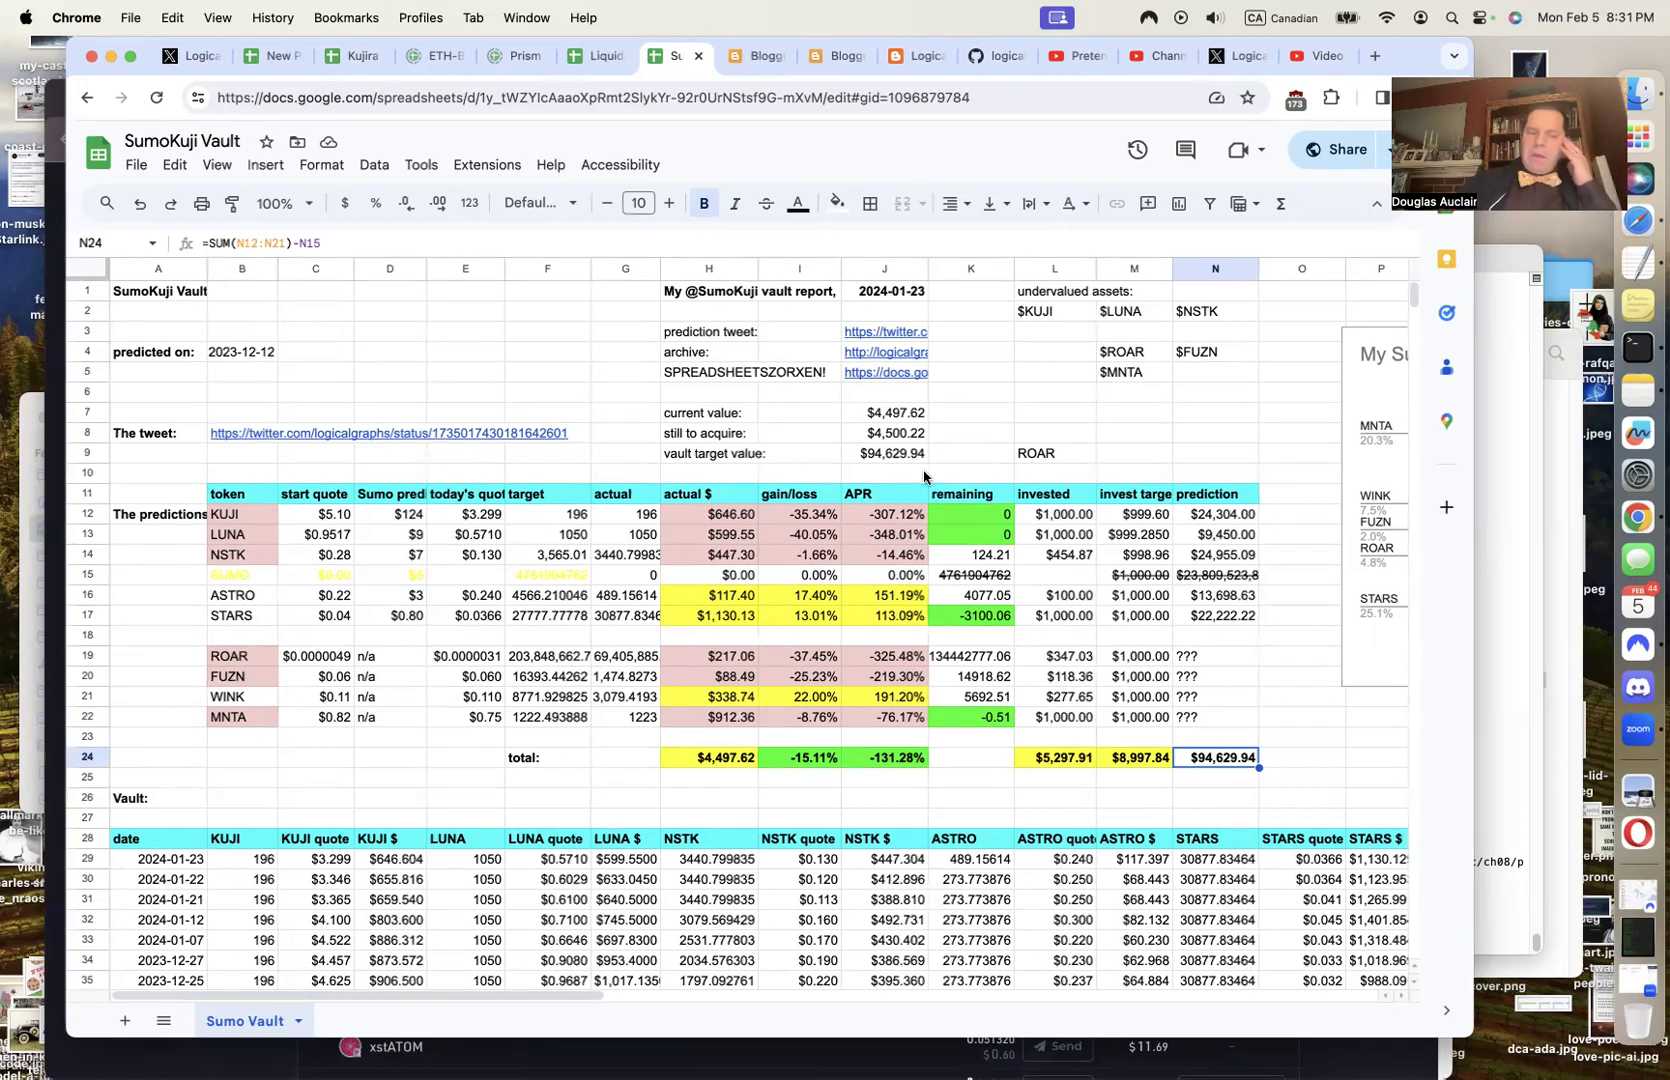
Fill the empty cells B18:N18 between the STARS and ROAR rows with magenta to divide the two token groups
left_click_drag(236, 510, 240, 618)
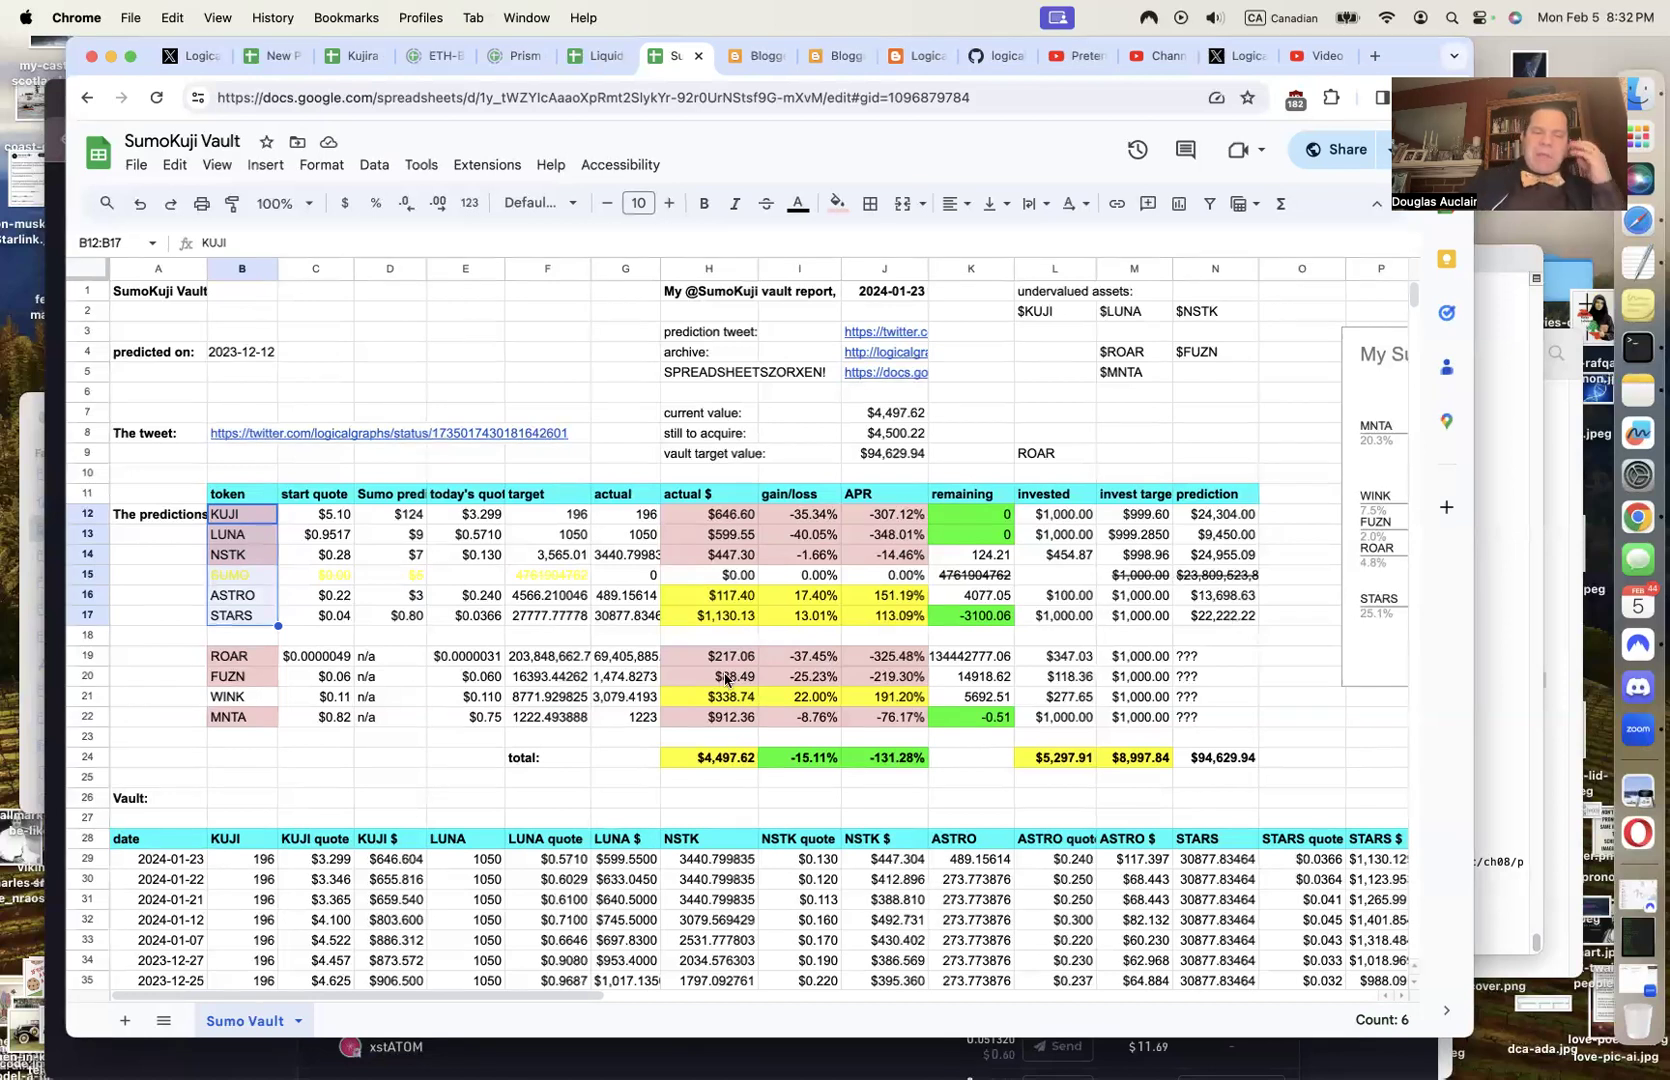
left_click_drag(241, 667, 241, 717)
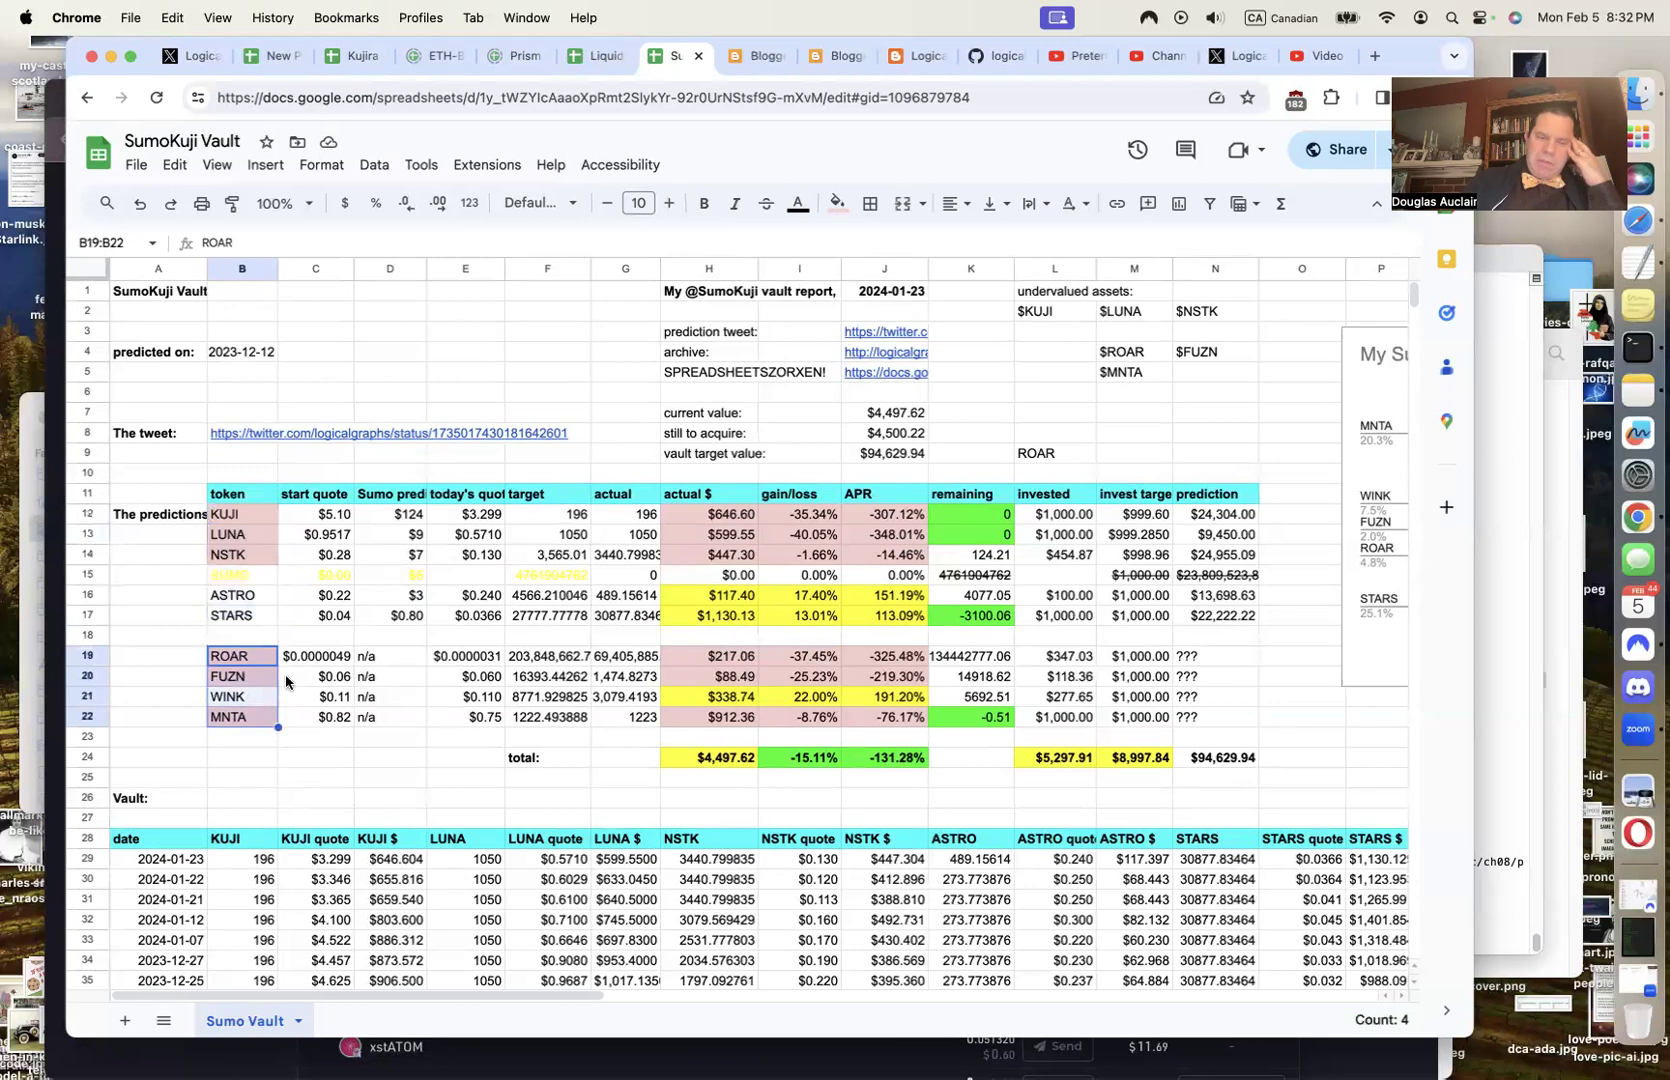
left_click(222, 621)
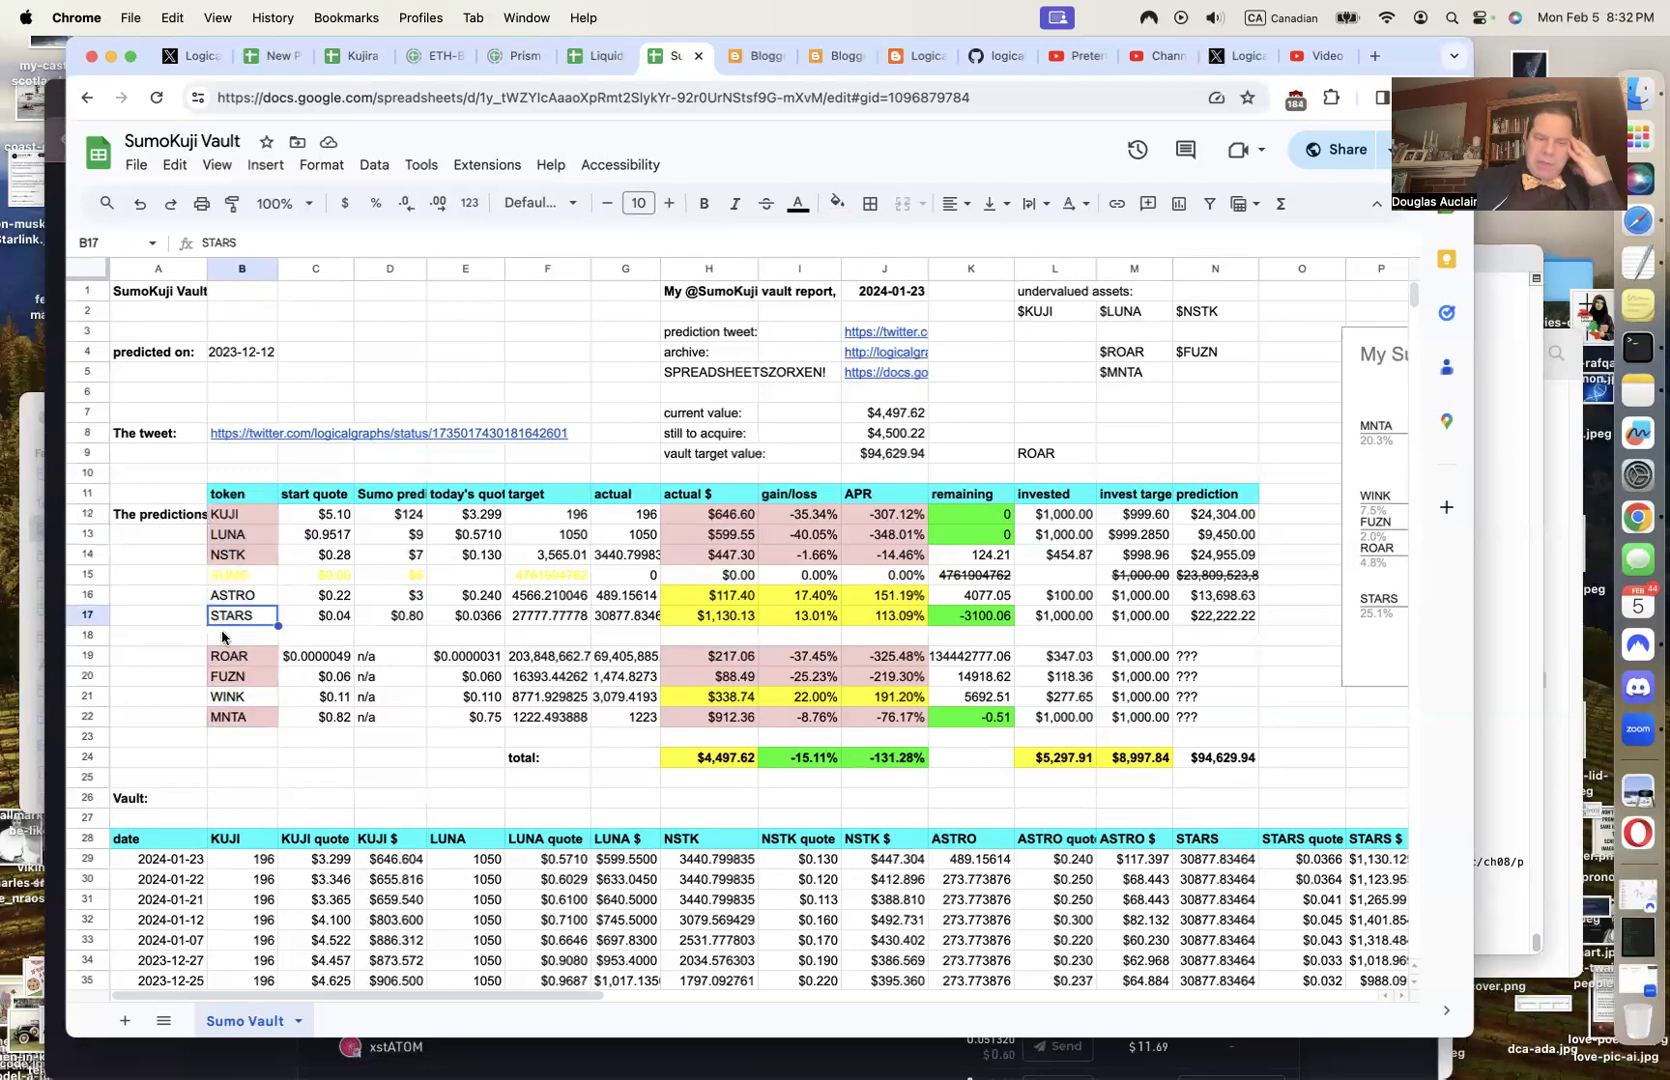
left_click(225, 637)
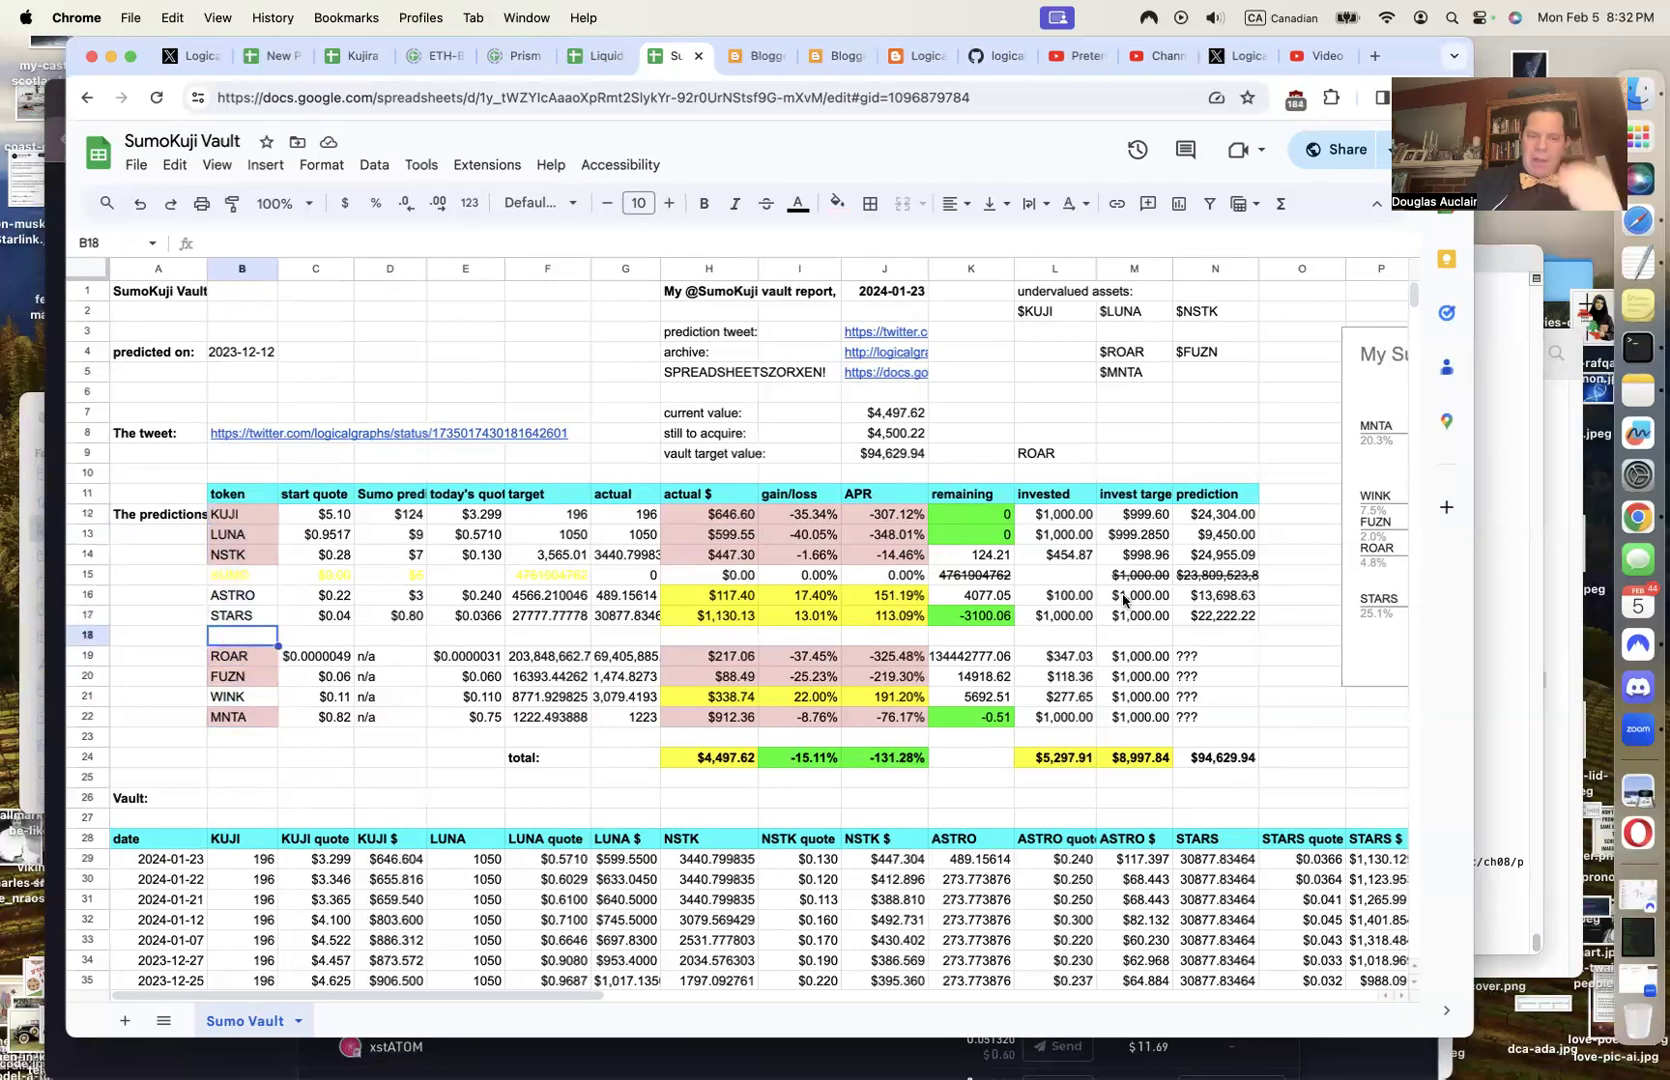
left_click(1239, 640, "shift")
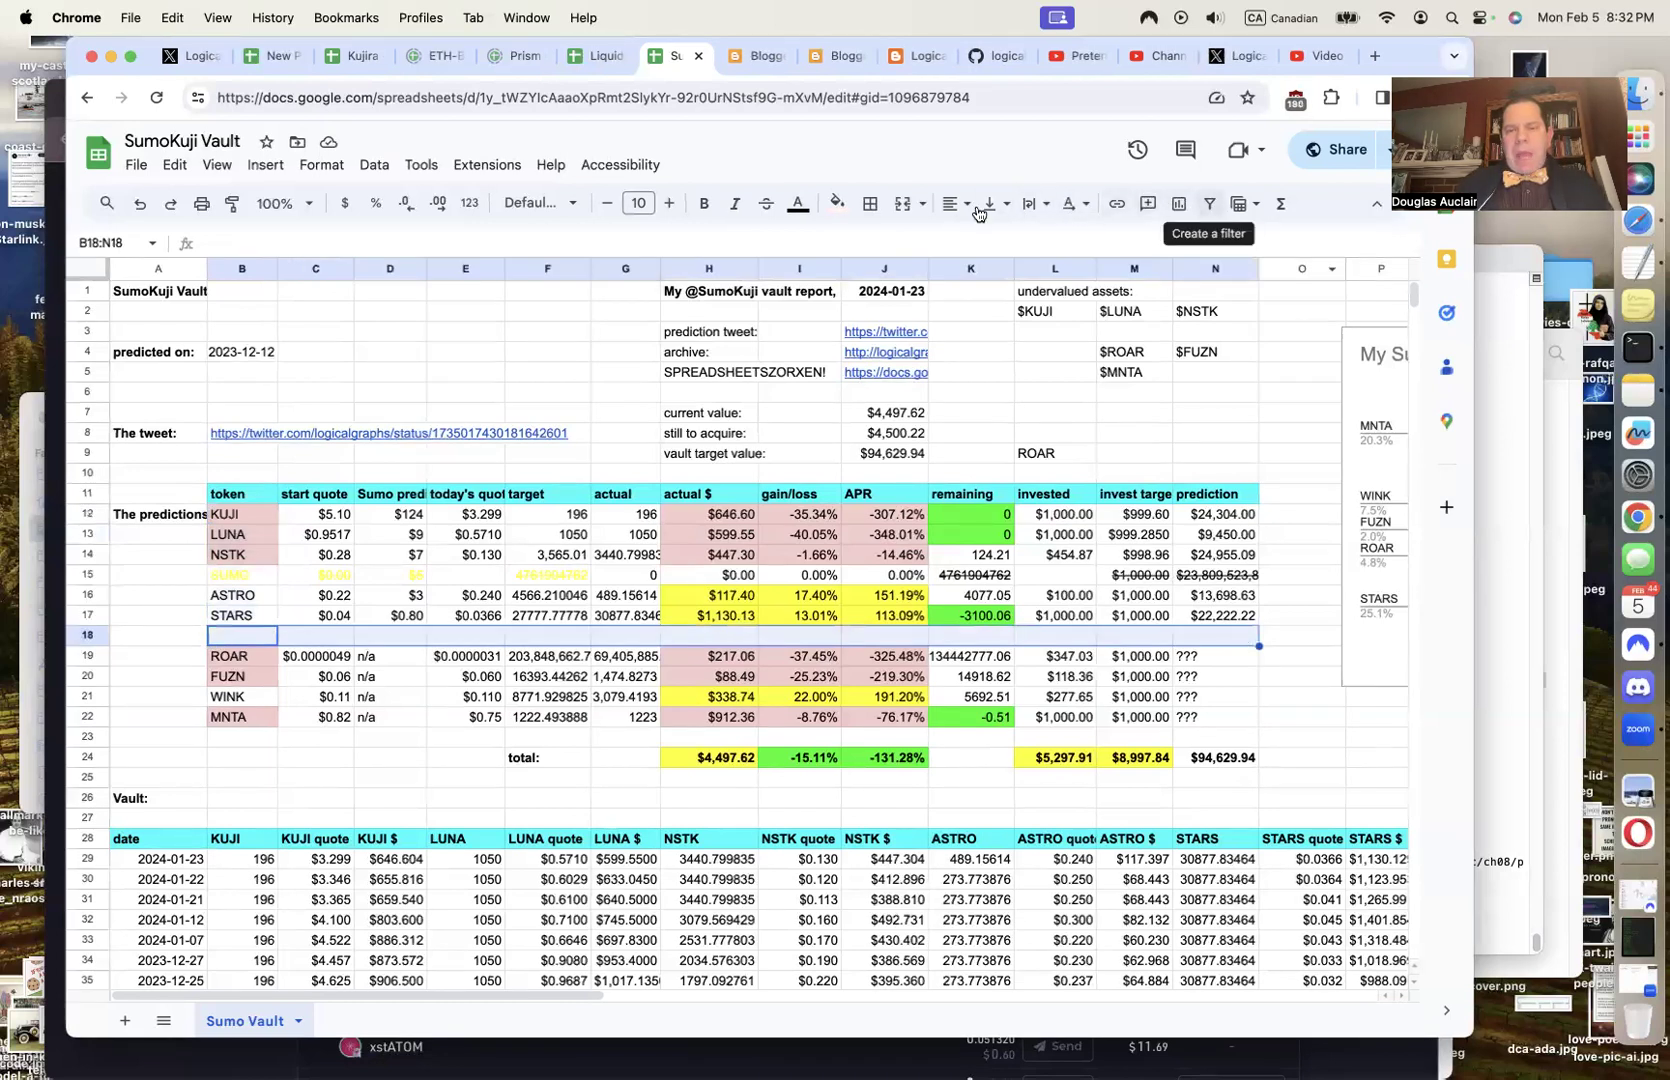
left_click(837, 203)
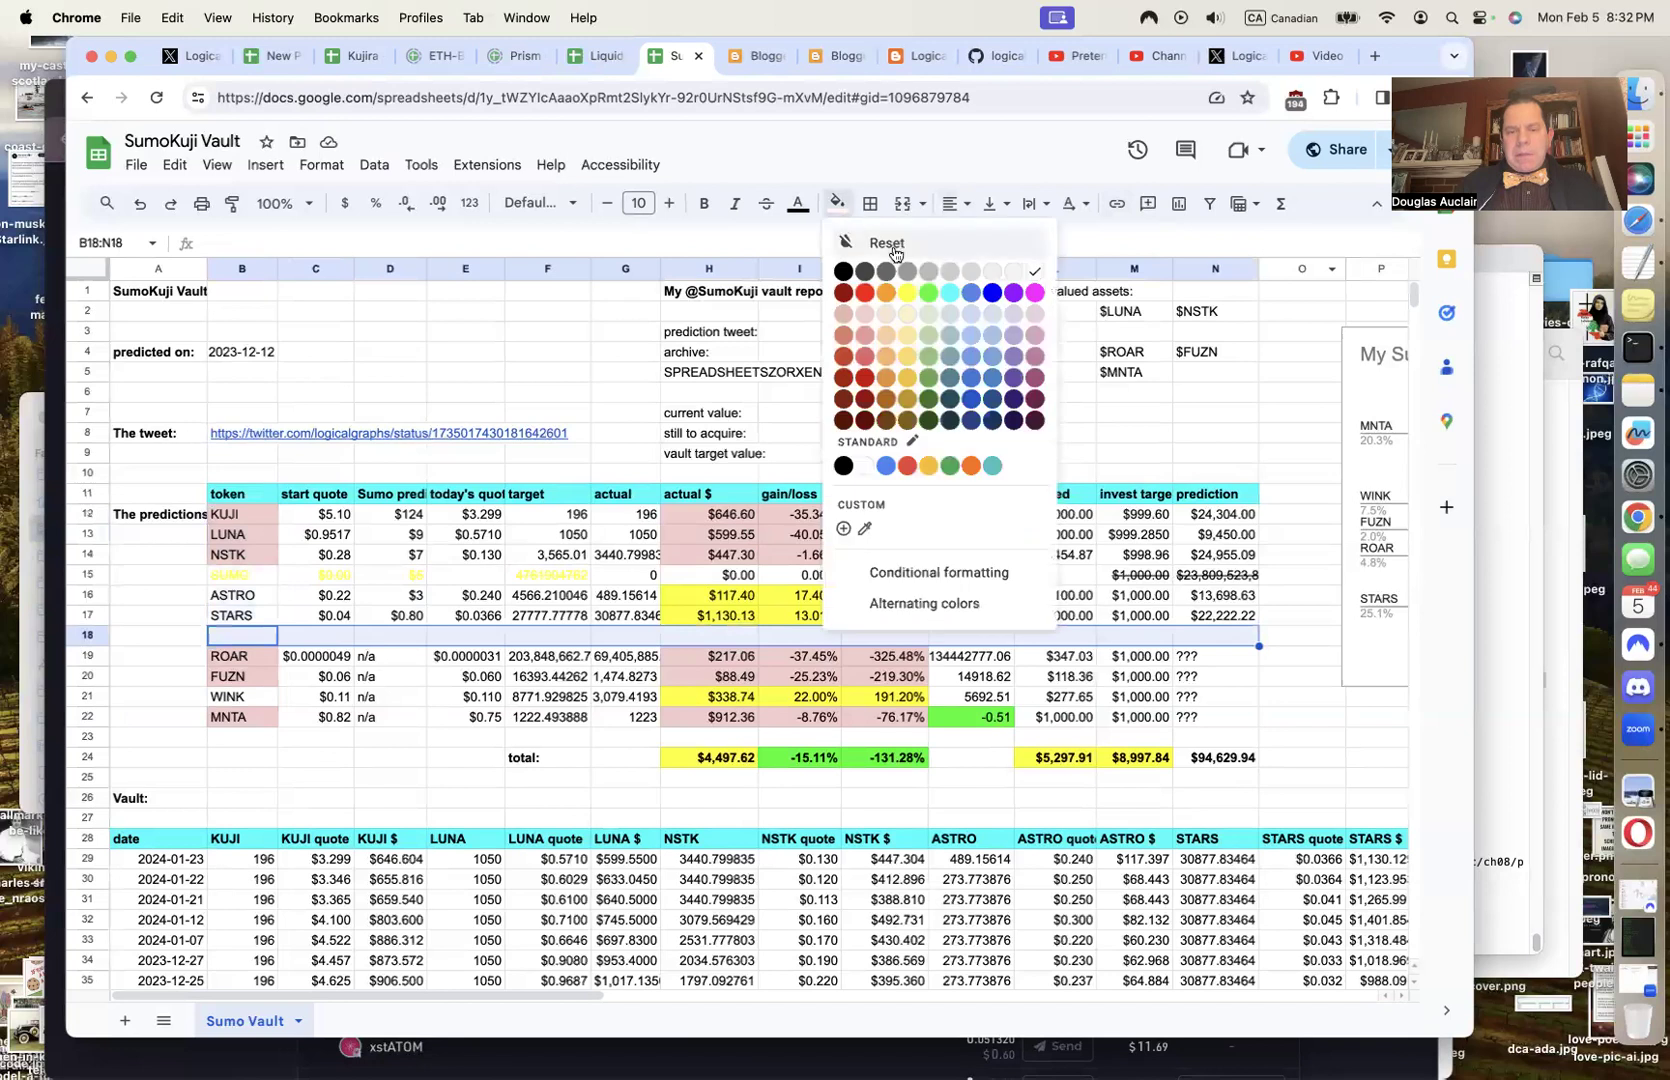
left_click(1022, 294)
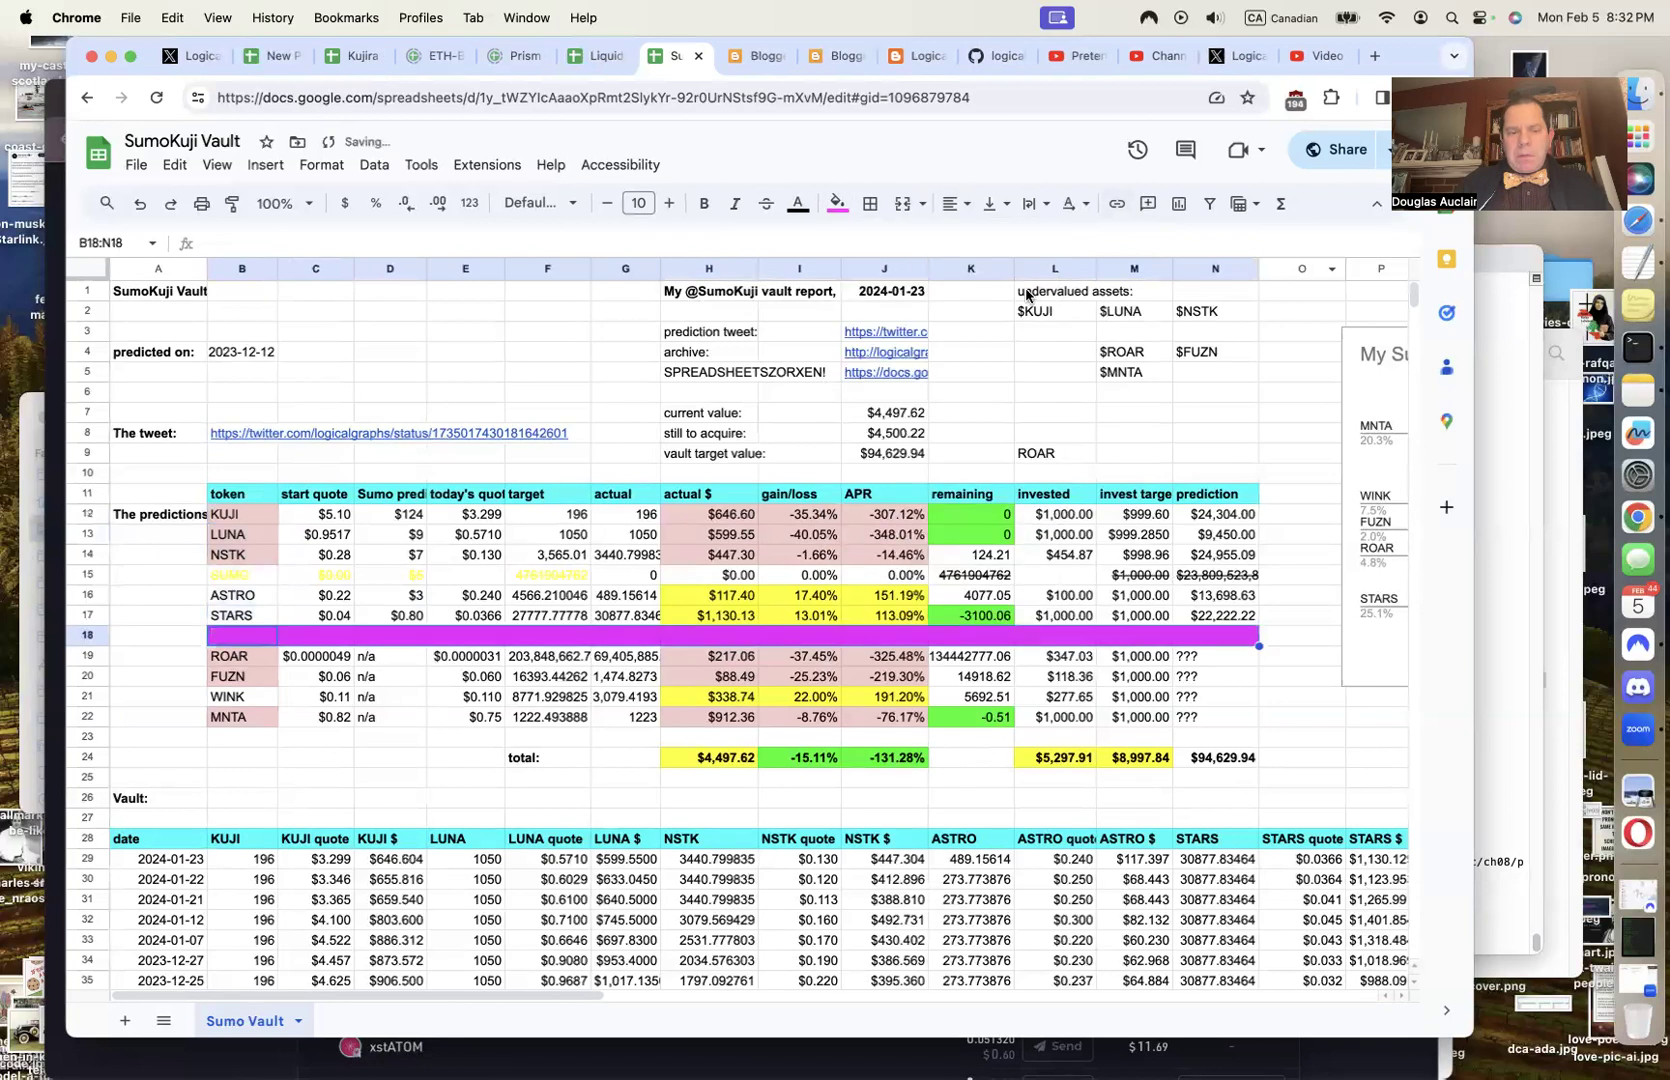
Go through the additional tokens ROAR, FUZN, WINK and MNTA below the divider one by one
left_click(240, 657)
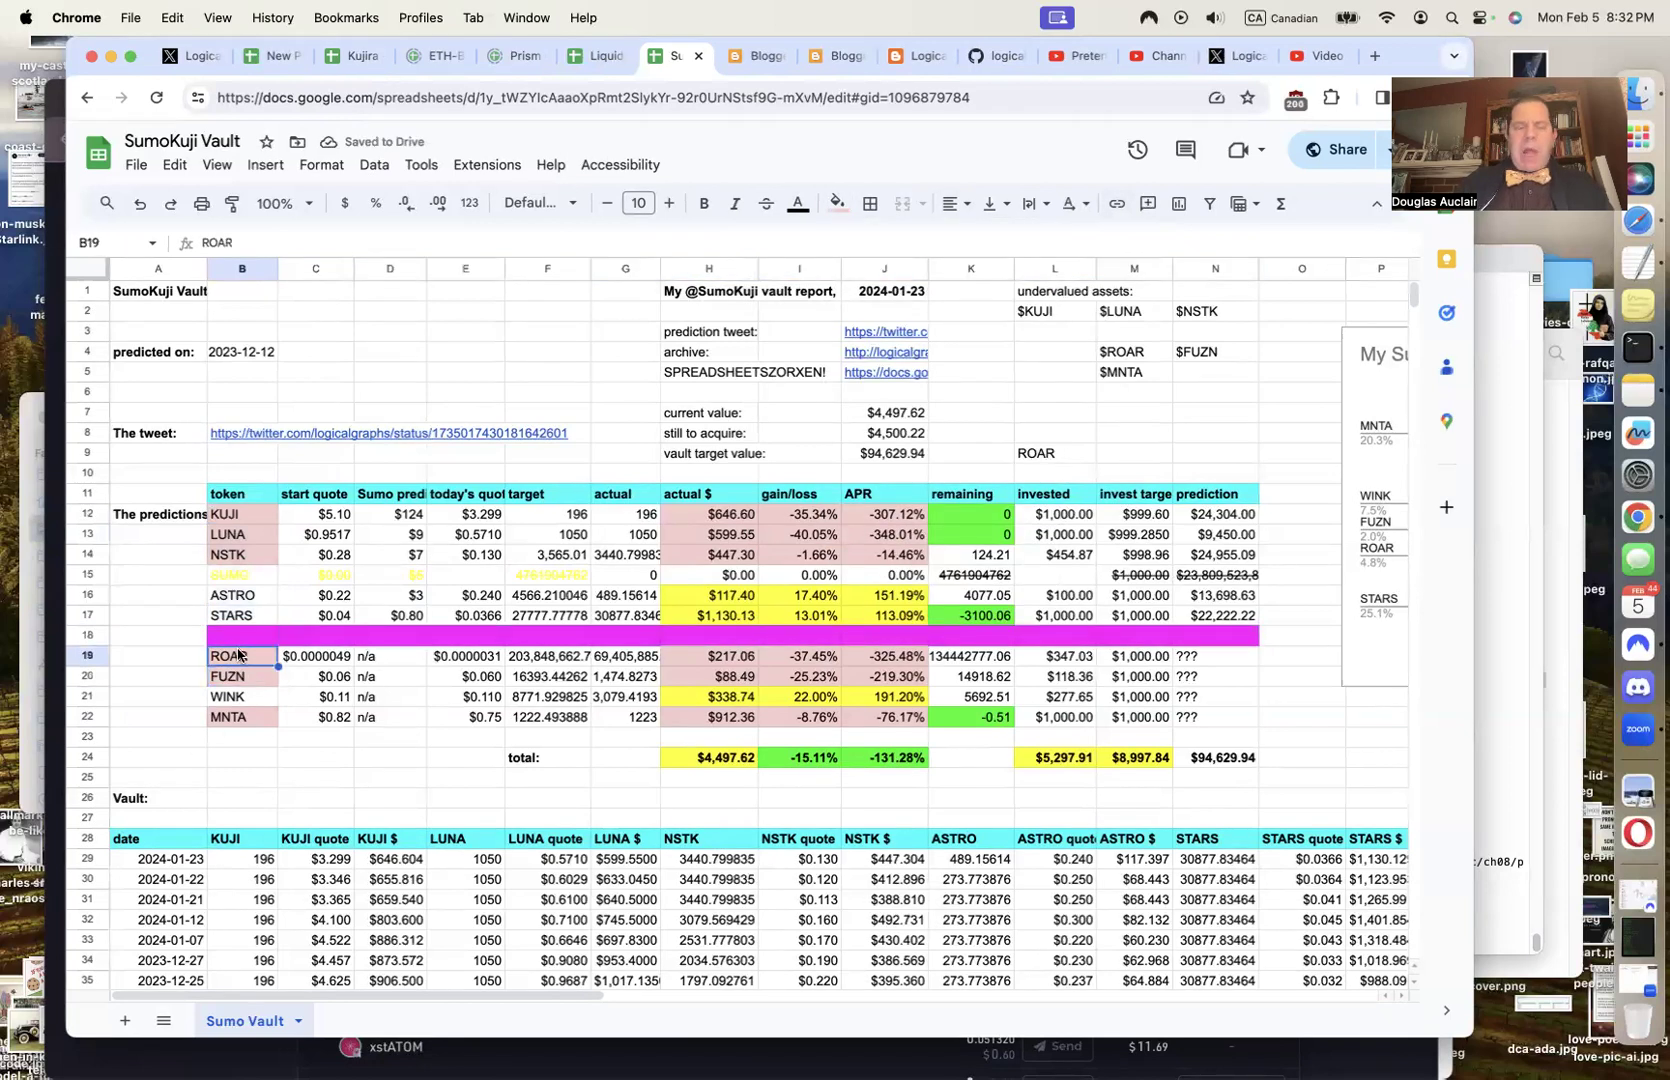
key("Down")
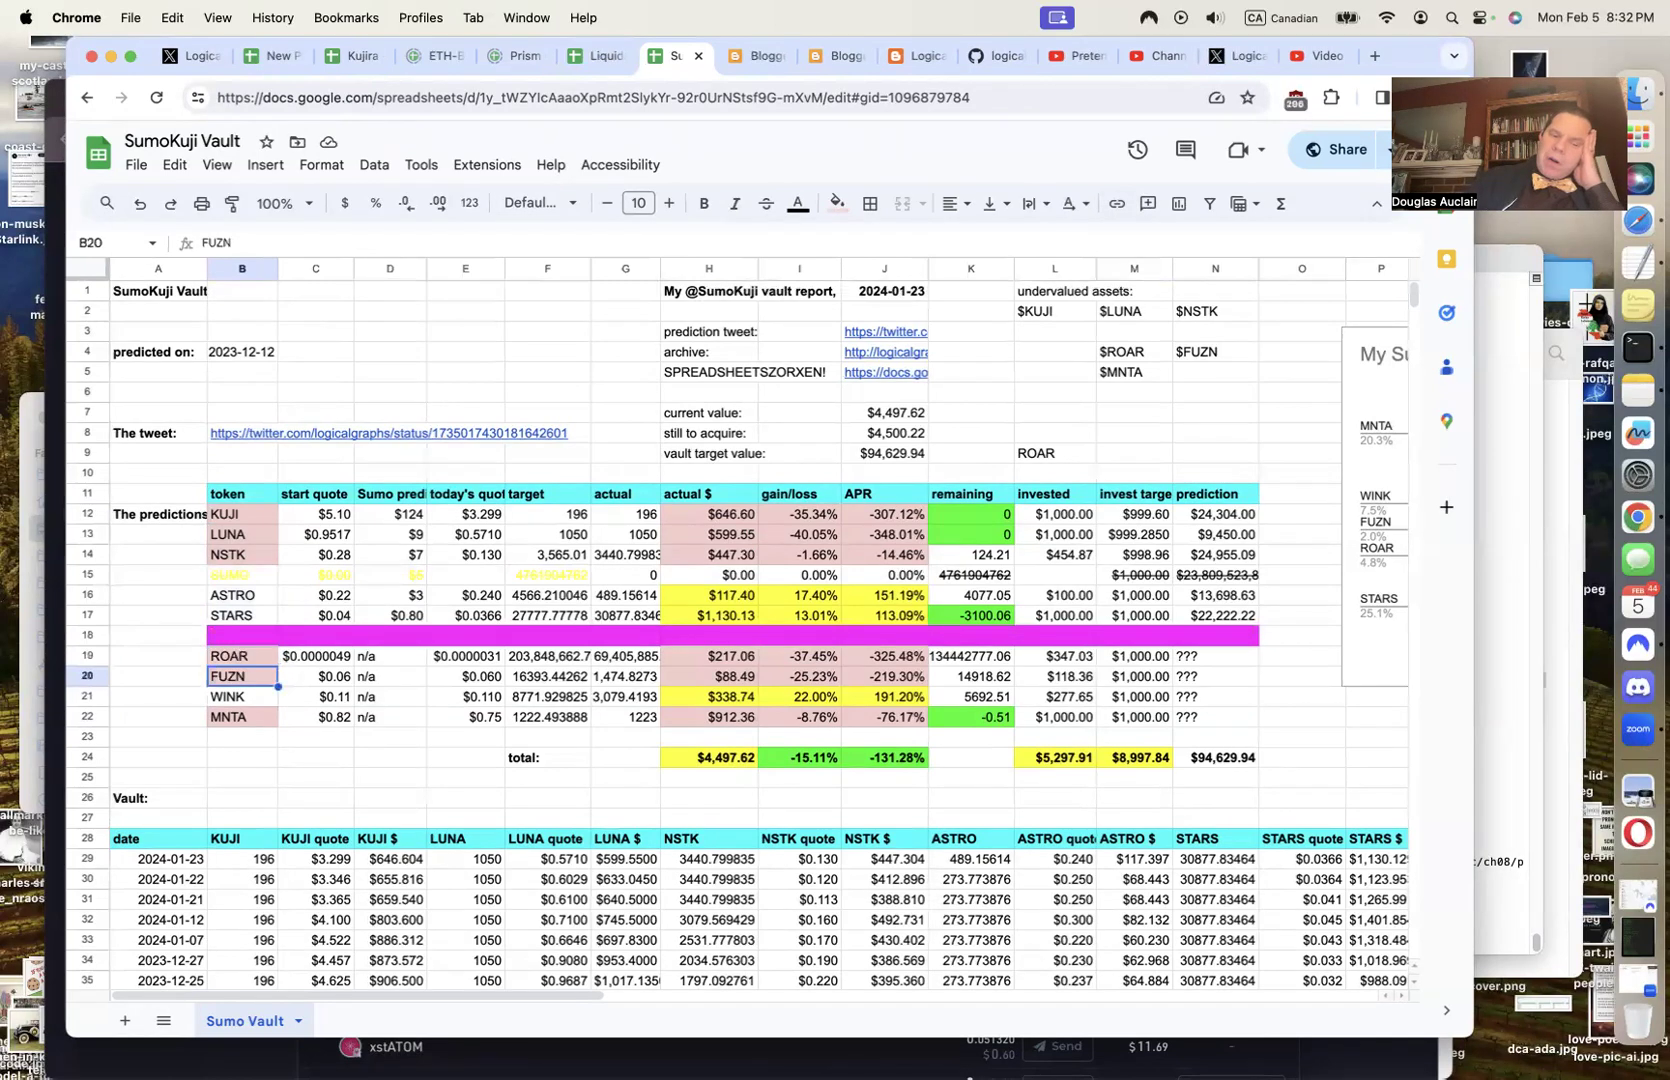
key("Down")
key("Down")
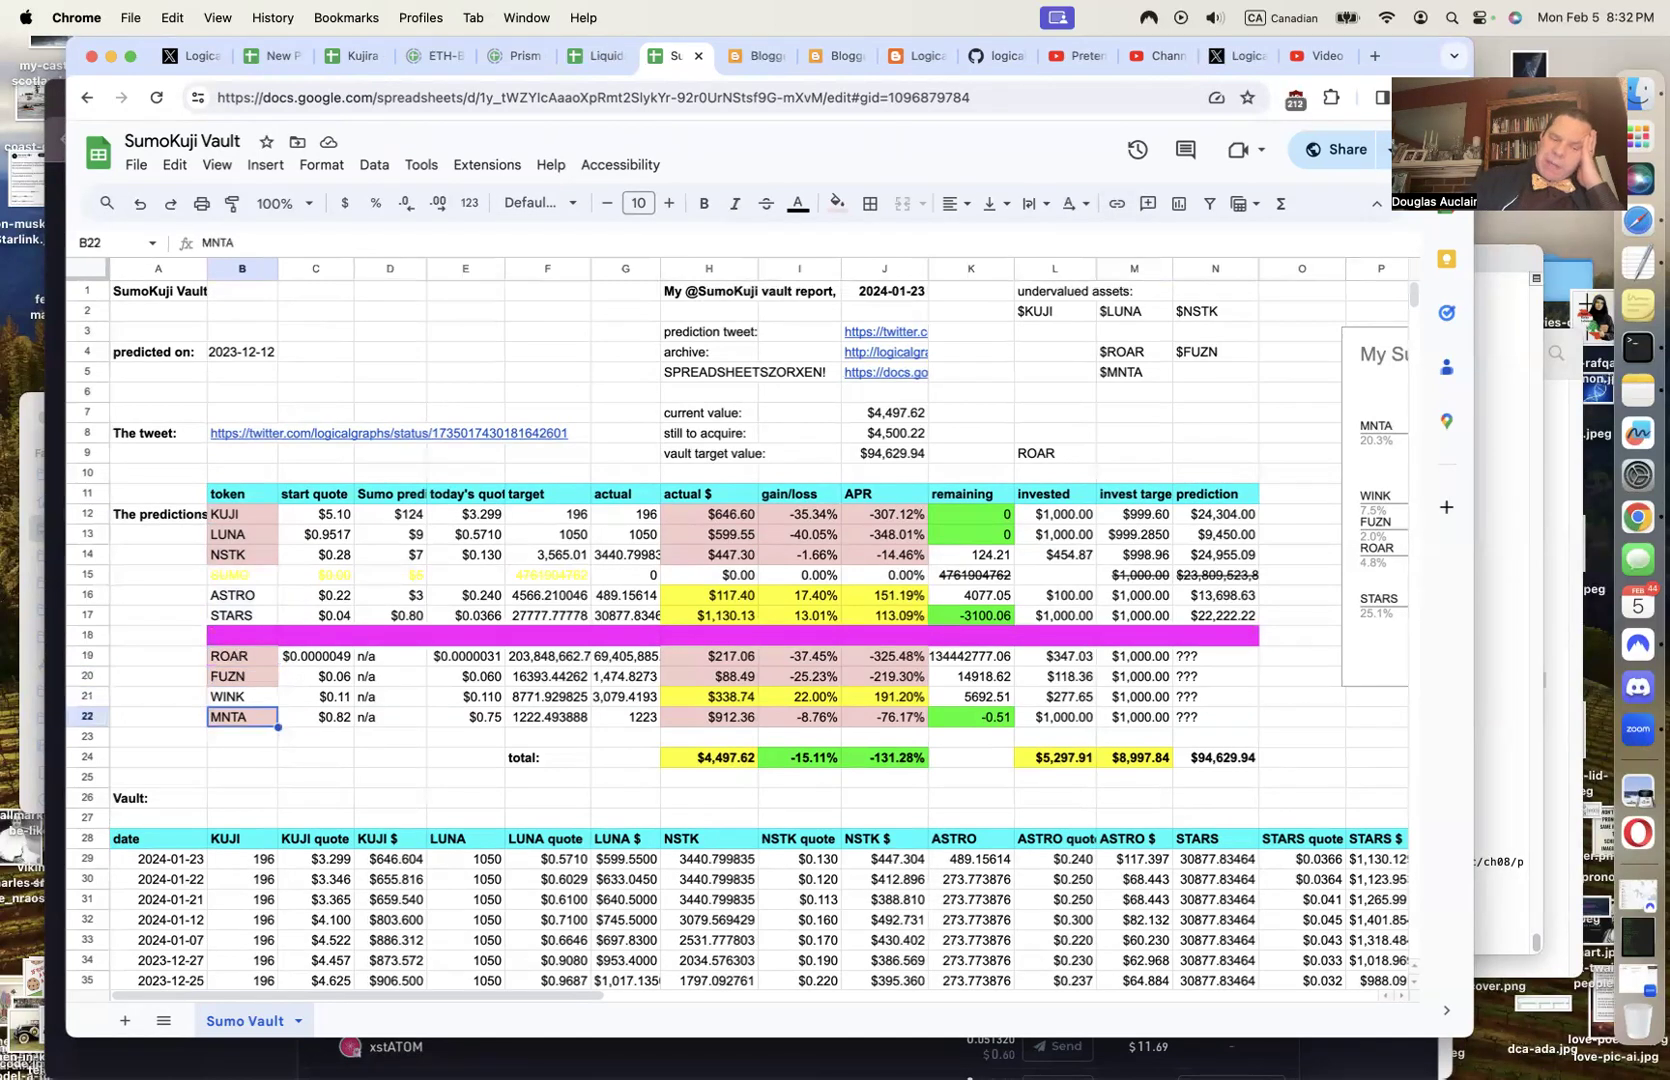
key("Up")
key("Up")
key("Up")
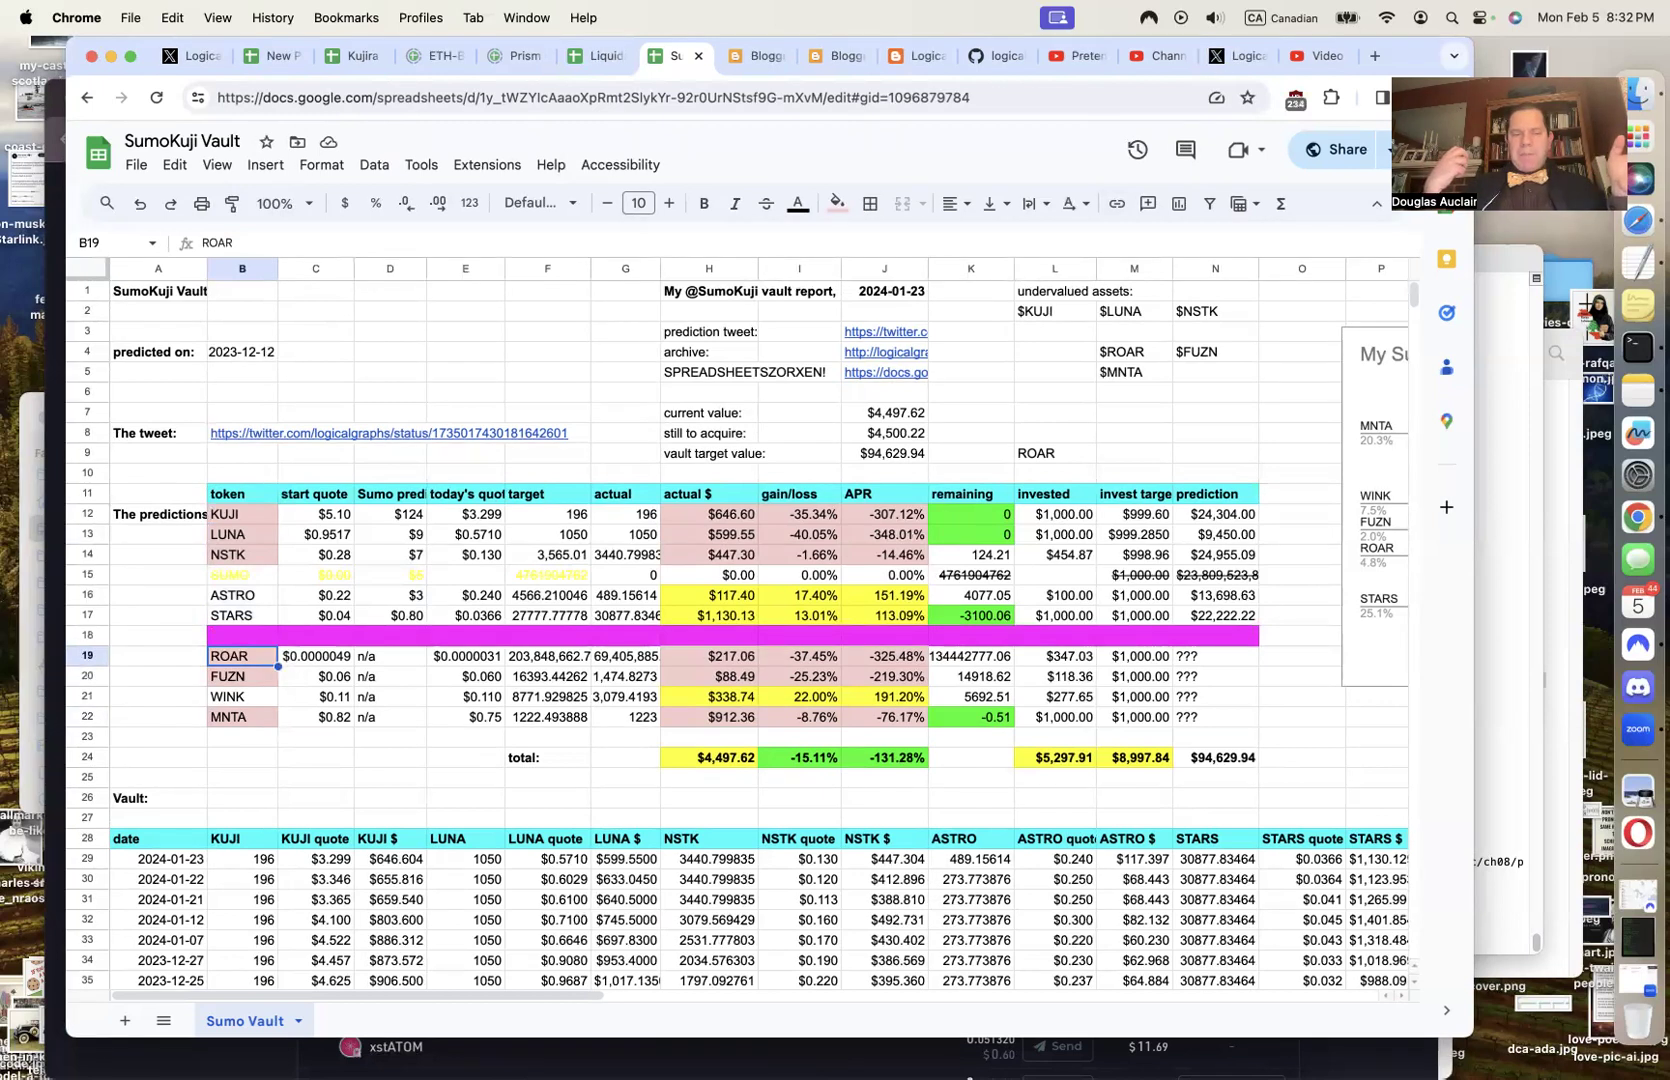
key("Down")
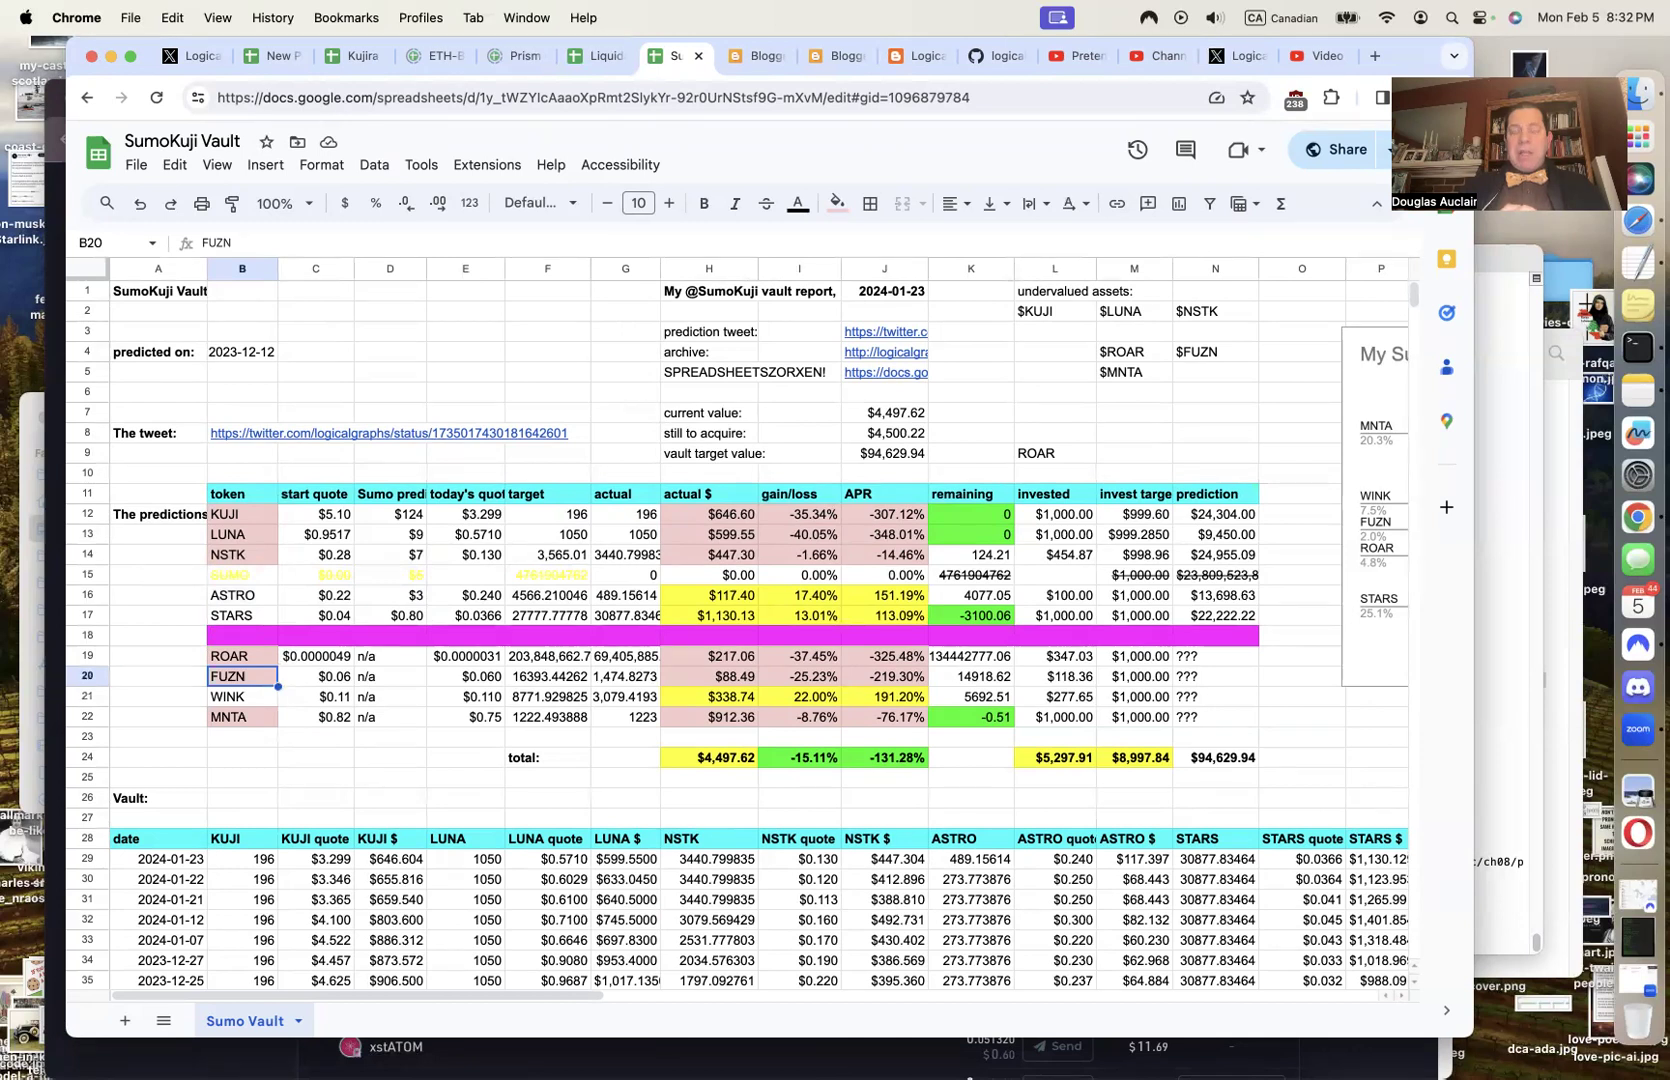
key("Down")
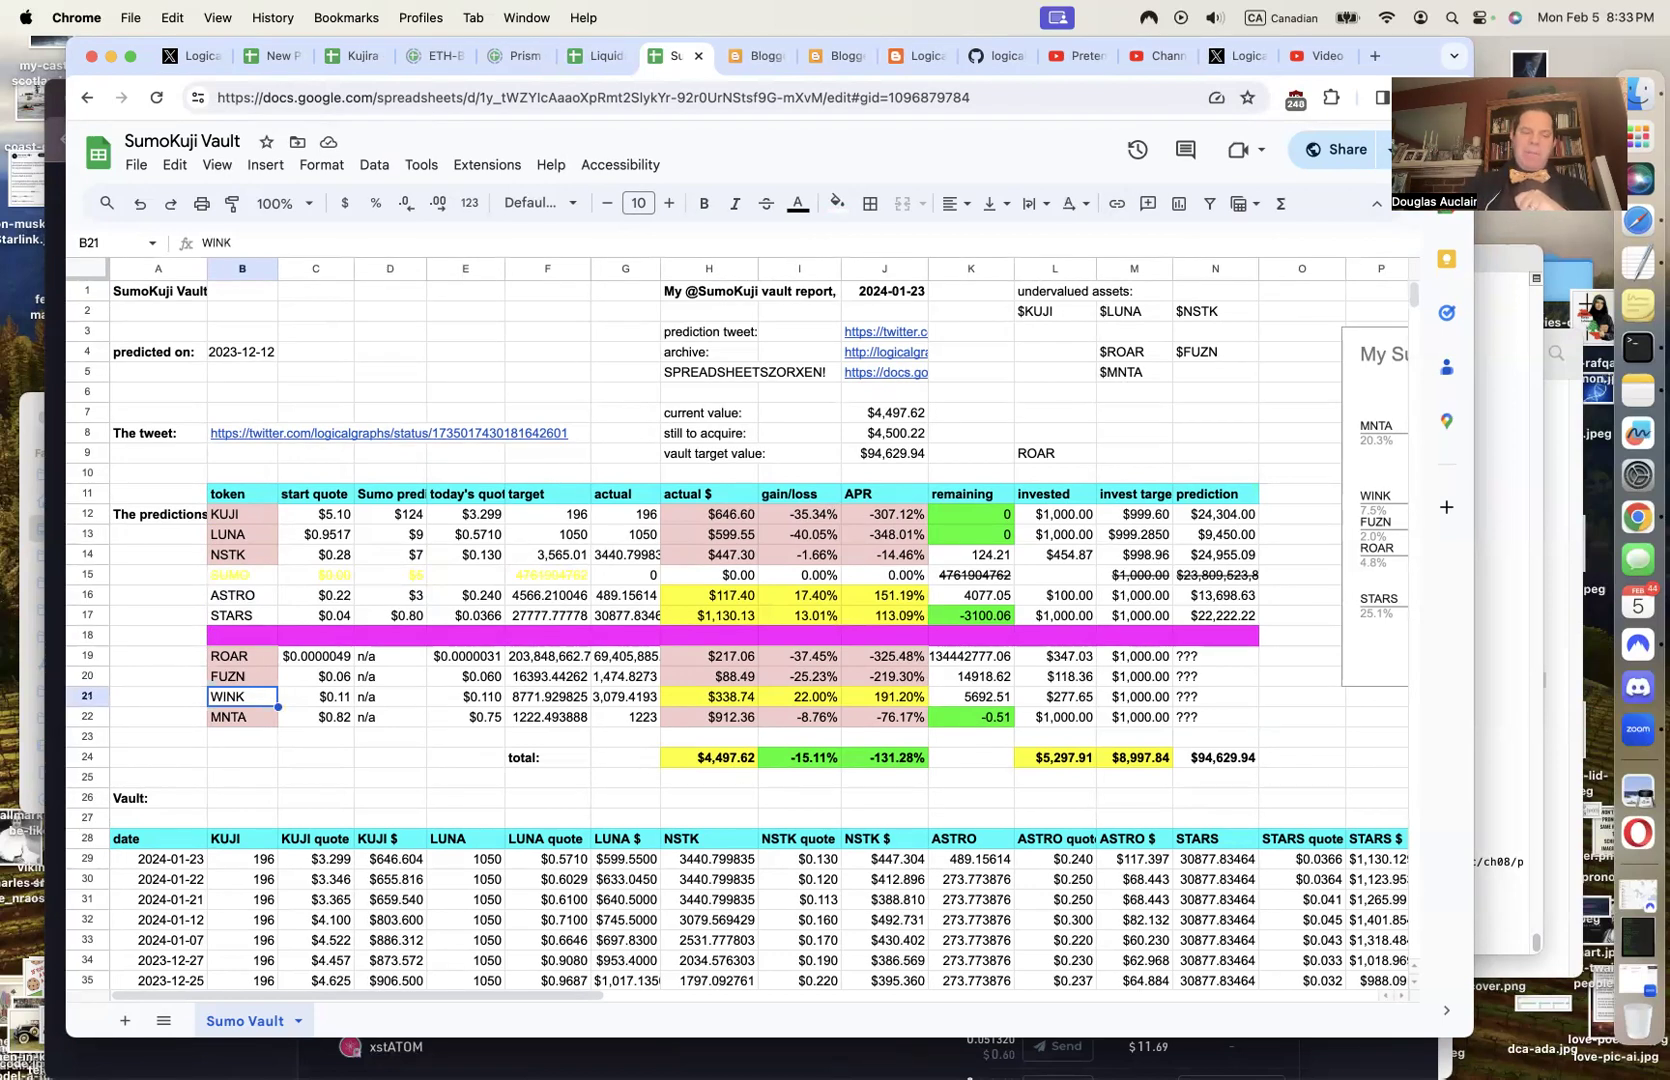
key("Down")
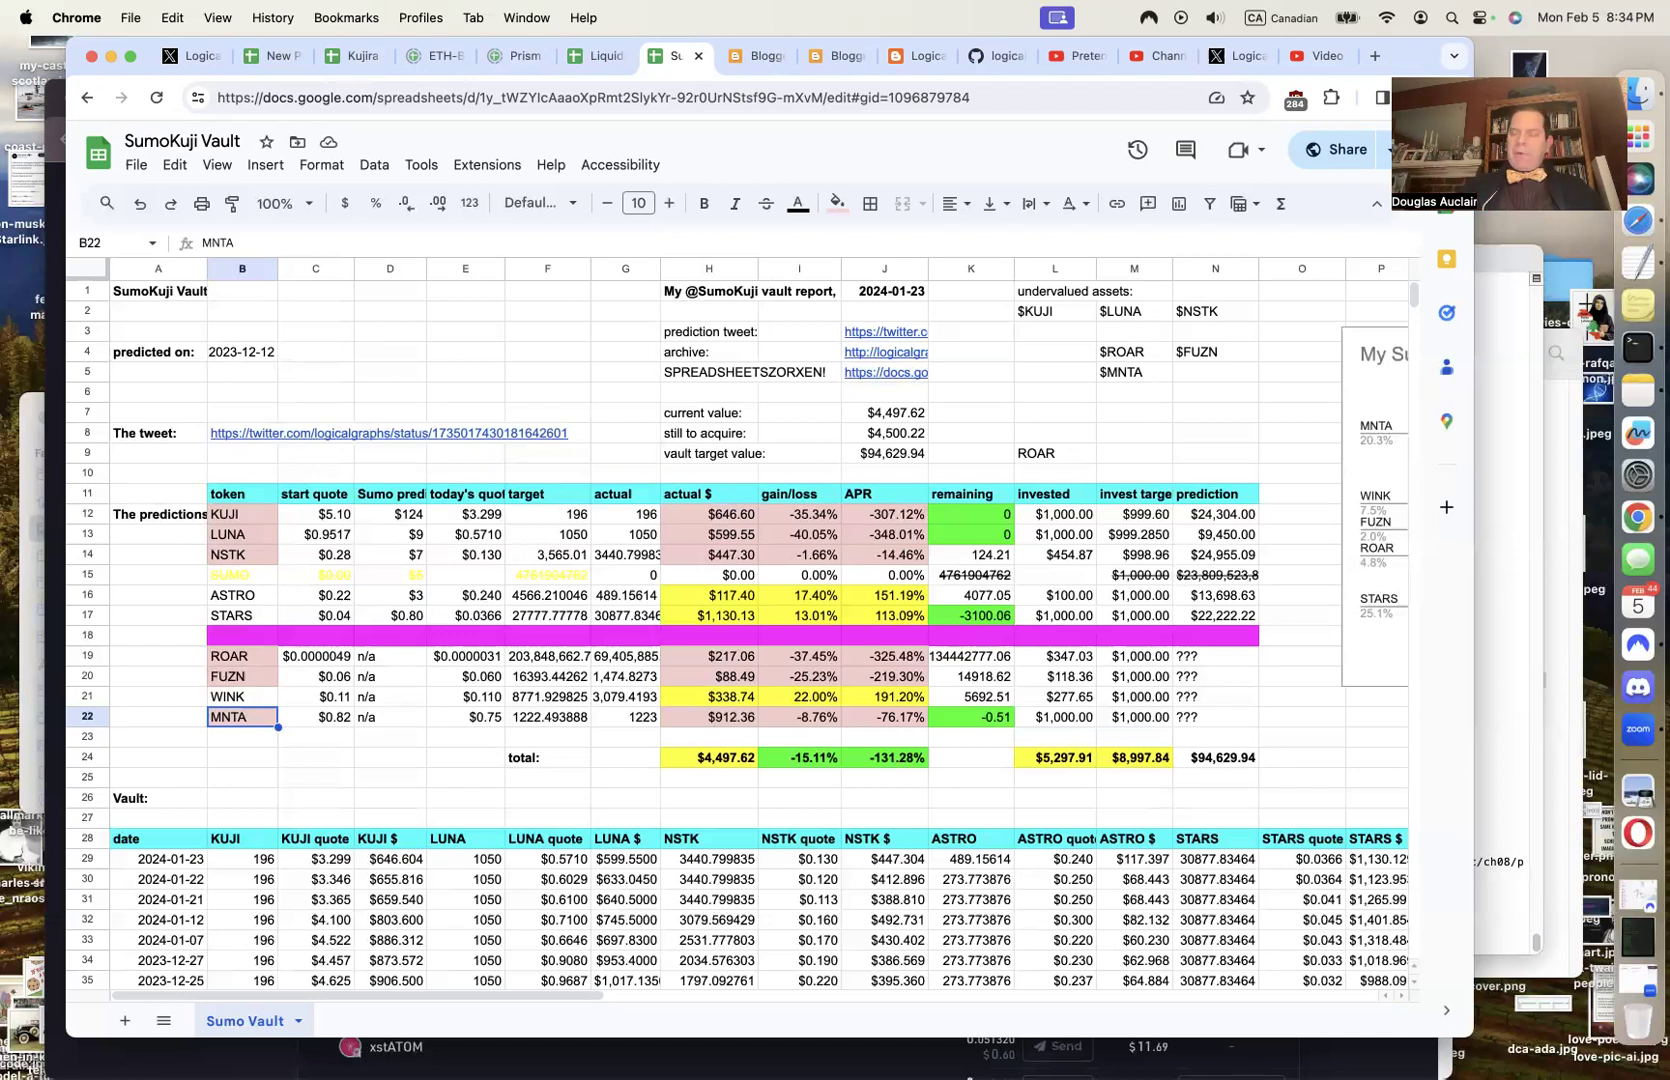
Switch to the Kujira spreadsheet's order books sheet and examine the 24-hour volumes of the five highest-ranked order books
left_click(360, 56)
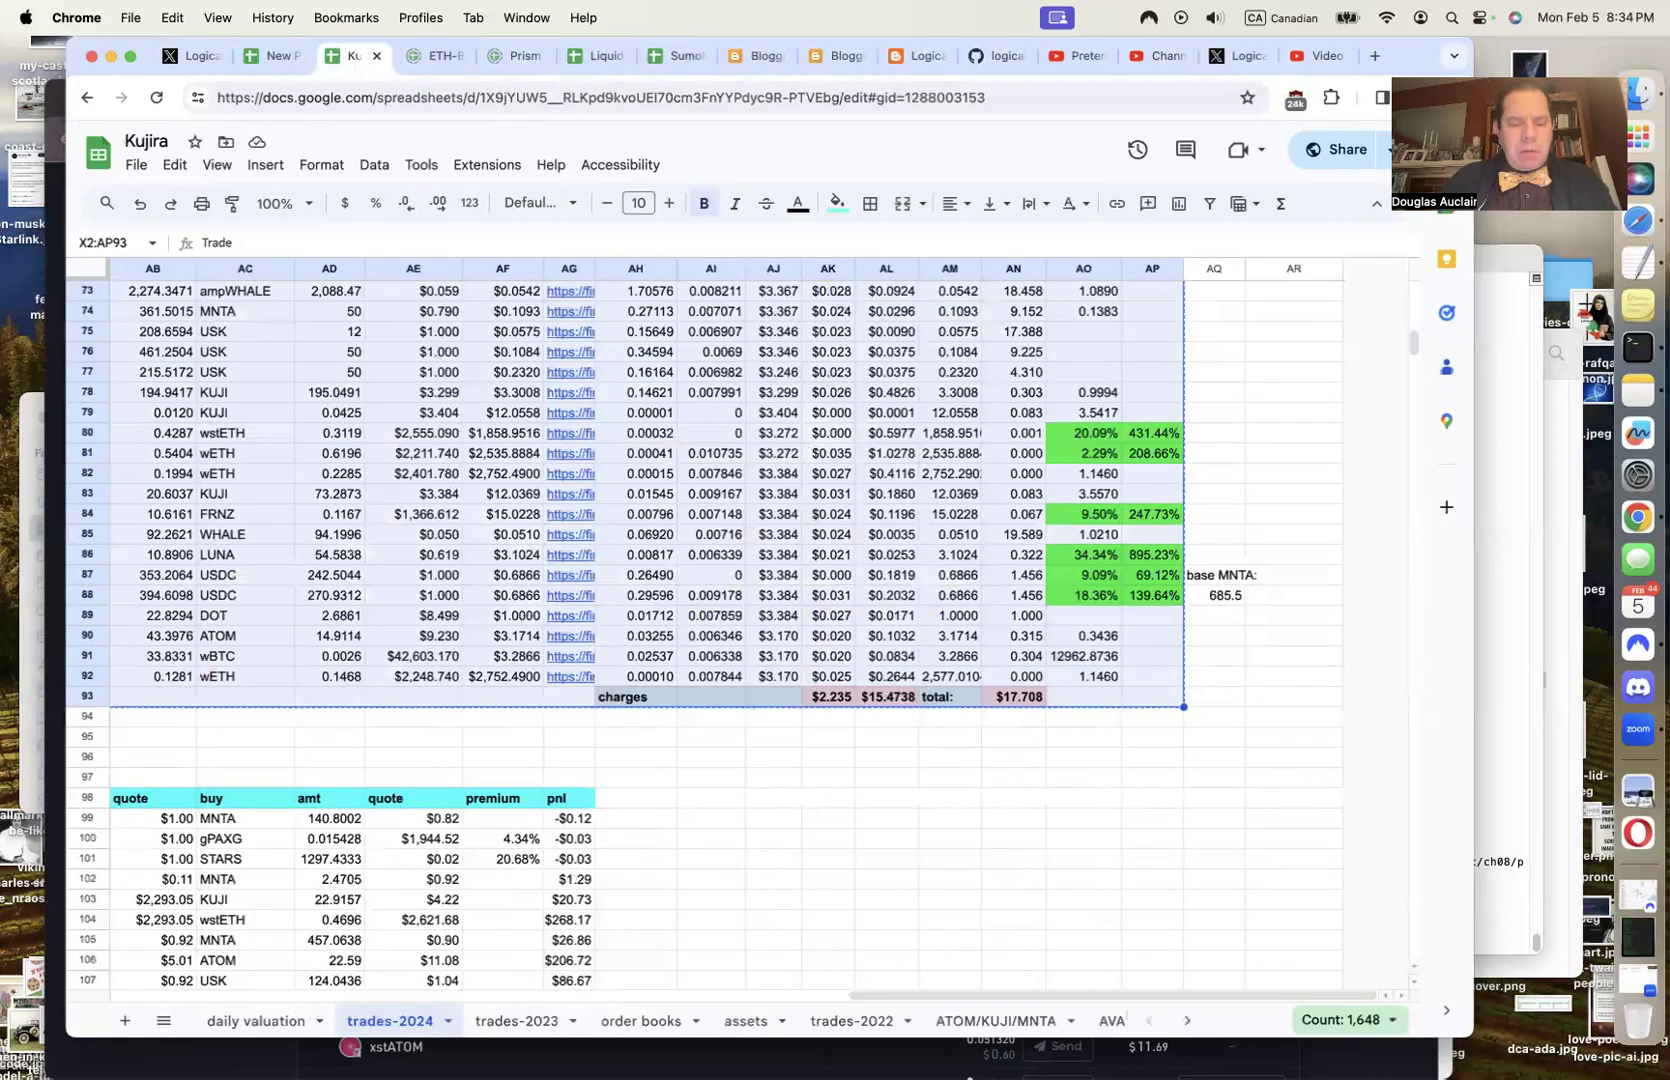
left_click(630, 1022)
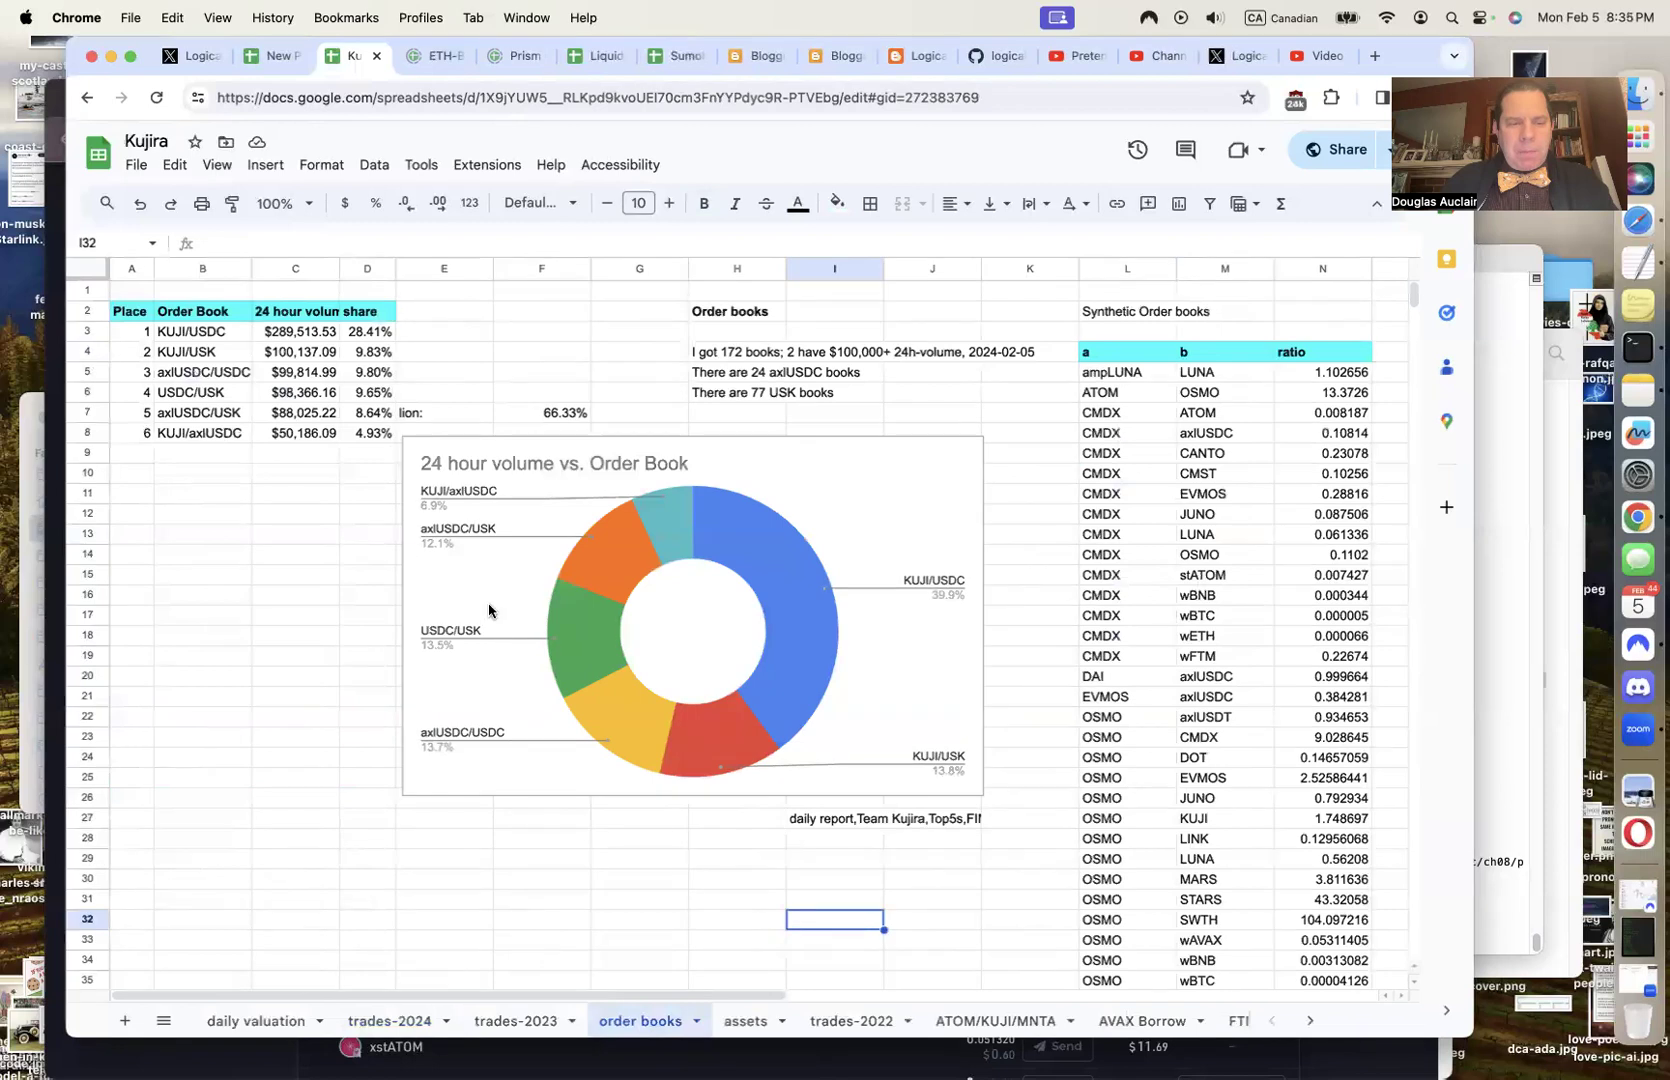
left_click(297, 335)
left_click(299, 352)
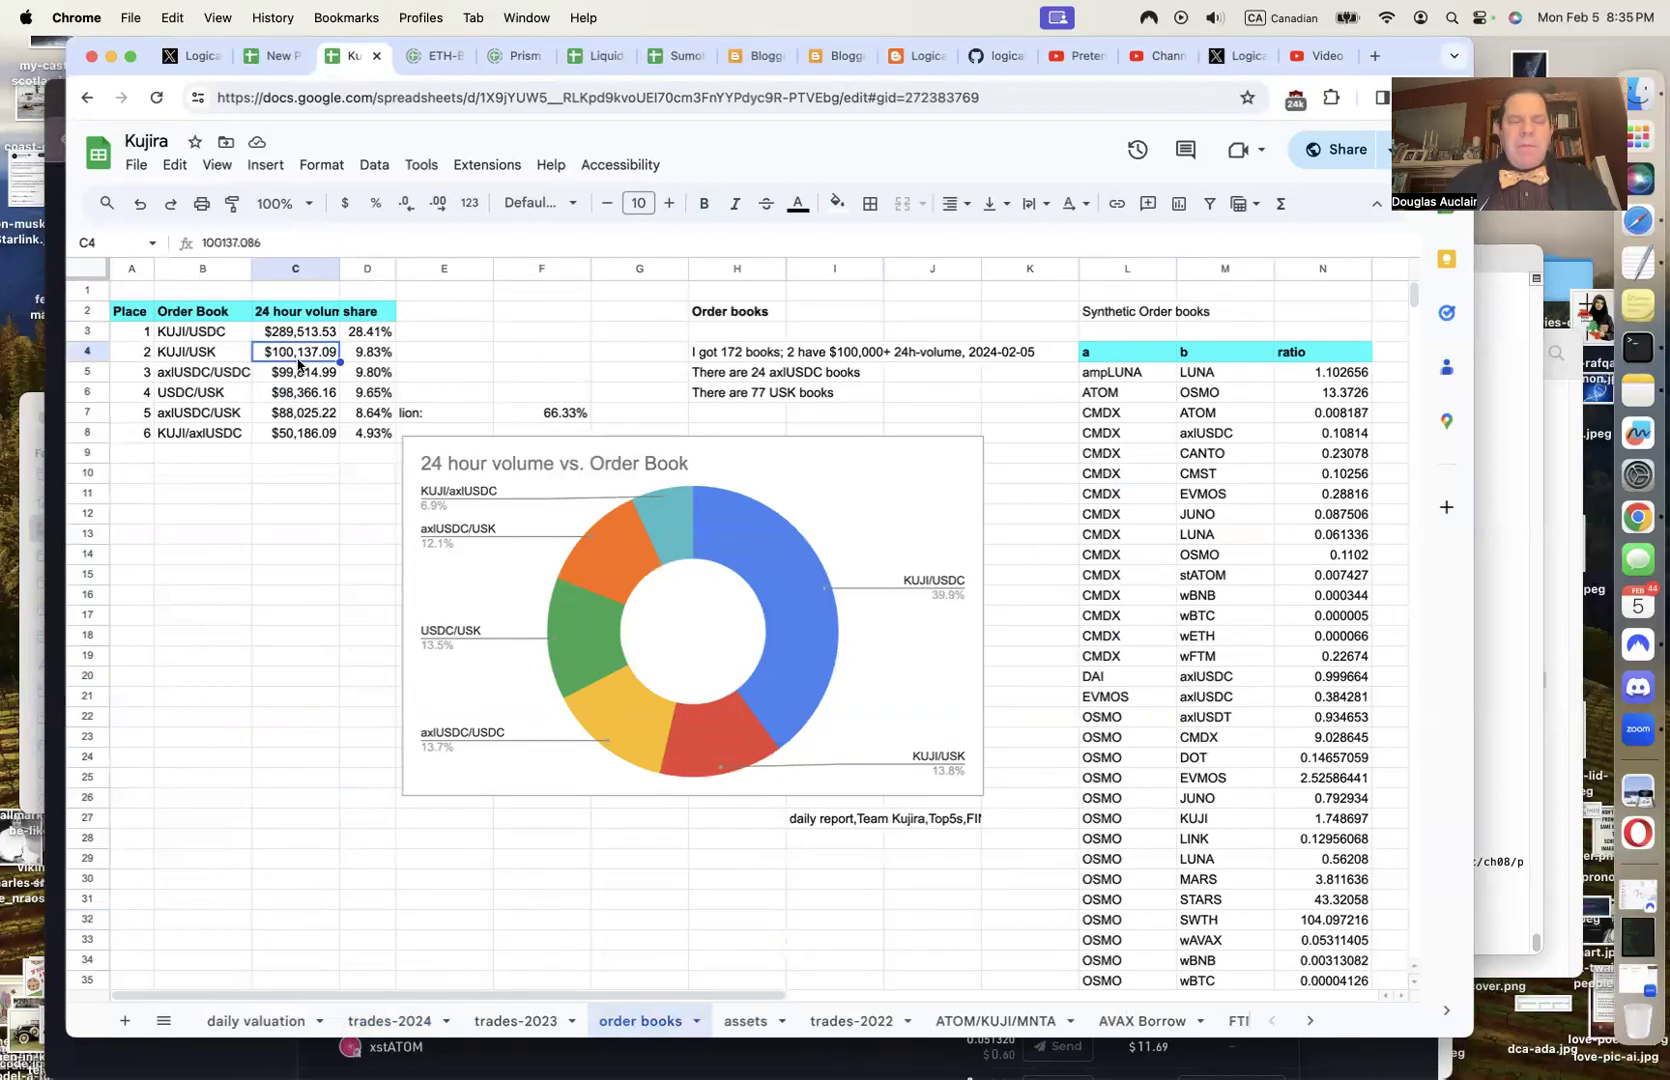
left_click(301, 381)
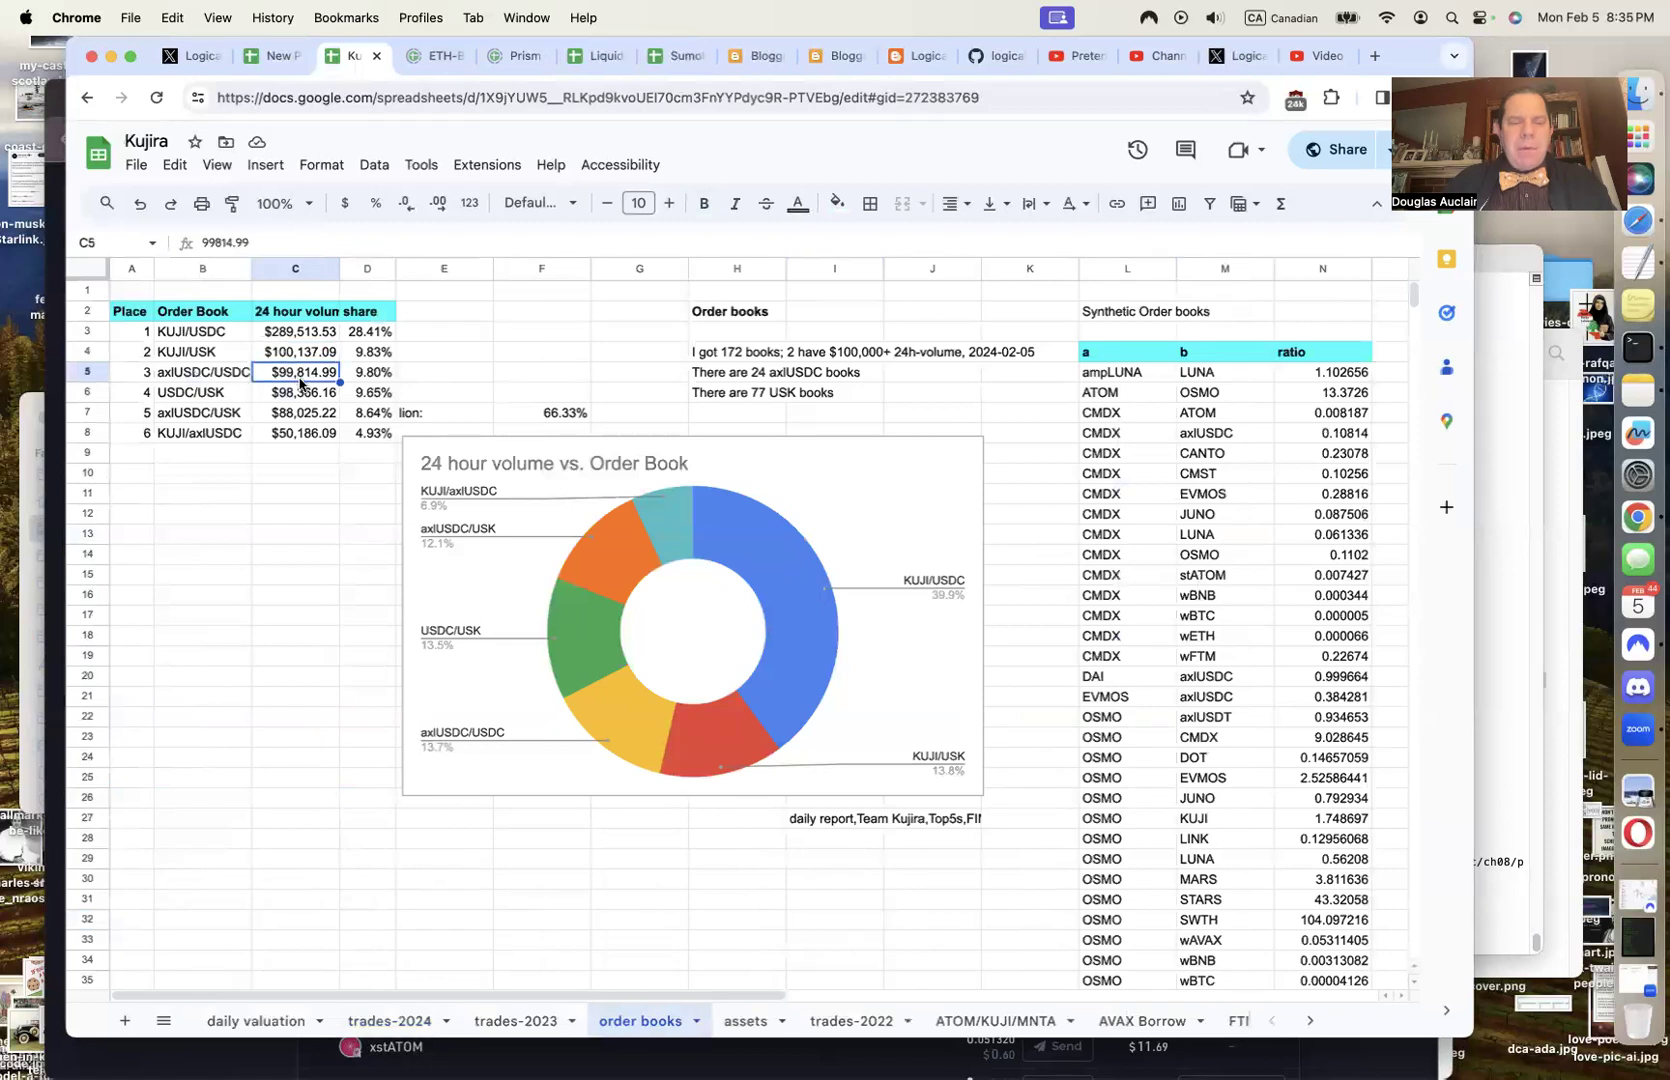
left_click(301, 401)
left_click(303, 420)
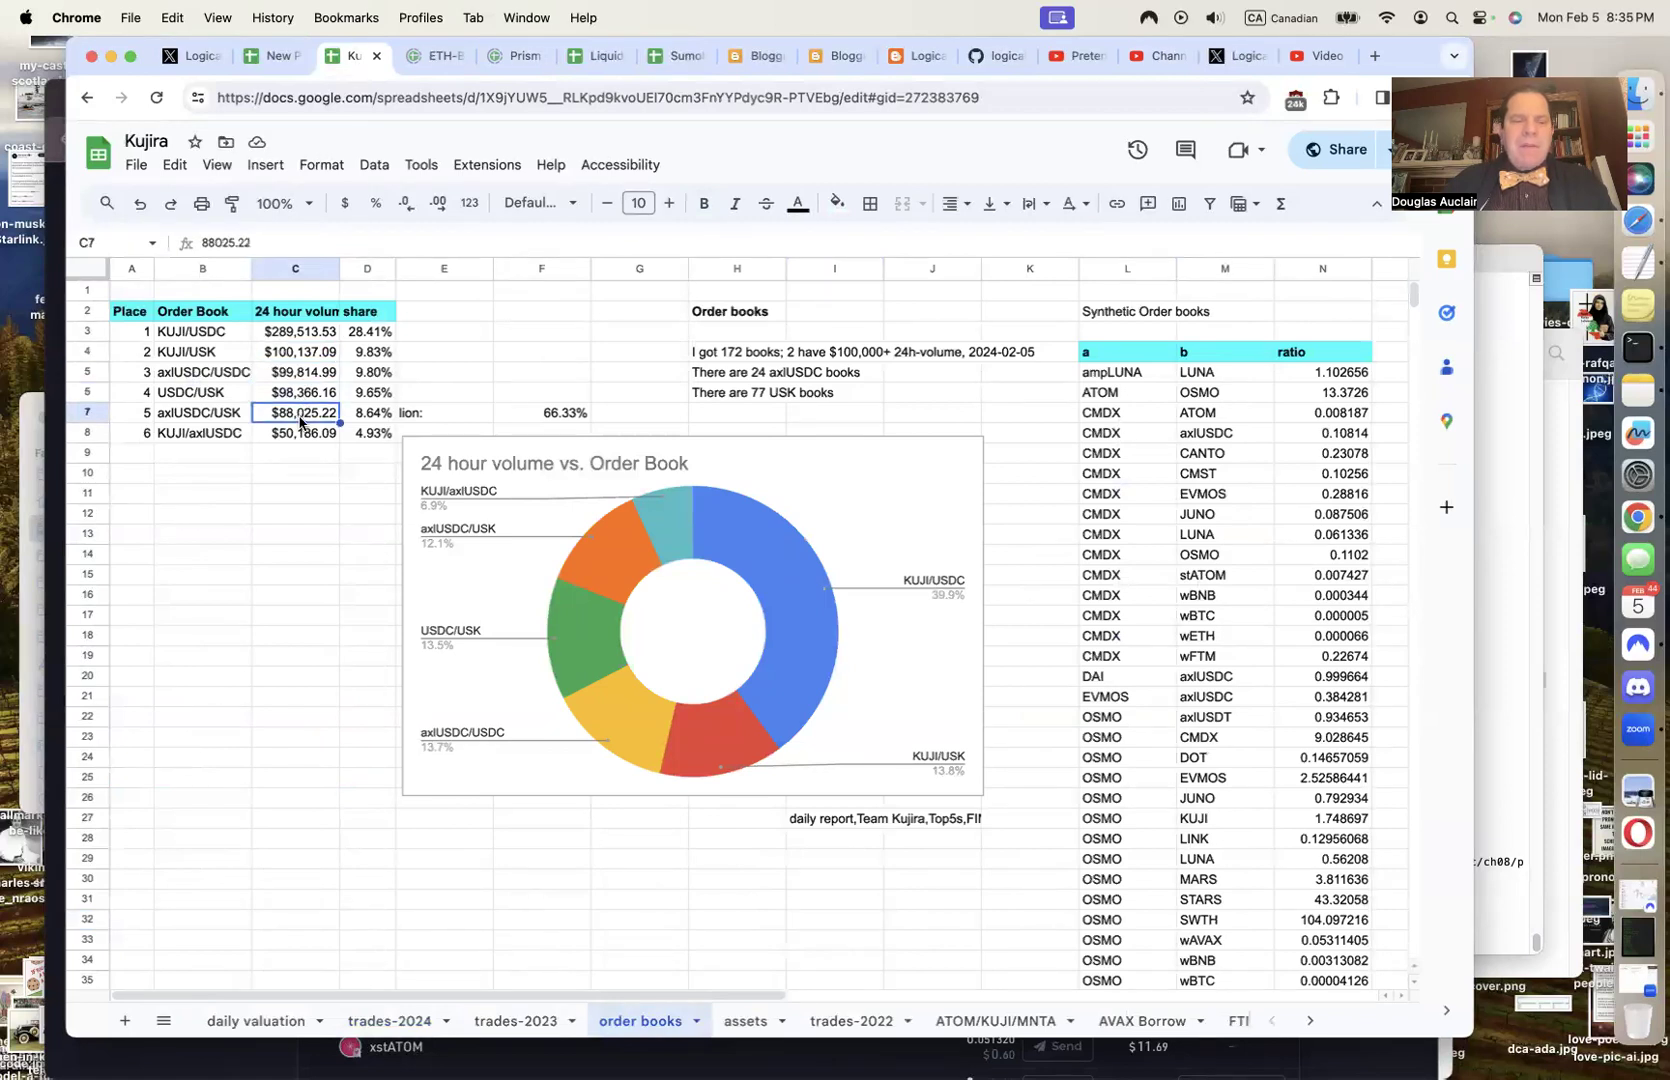
Examine the 24-hour volume of the sixth-ranked order book and the order book pairs in B3:B8
left_click(296, 442)
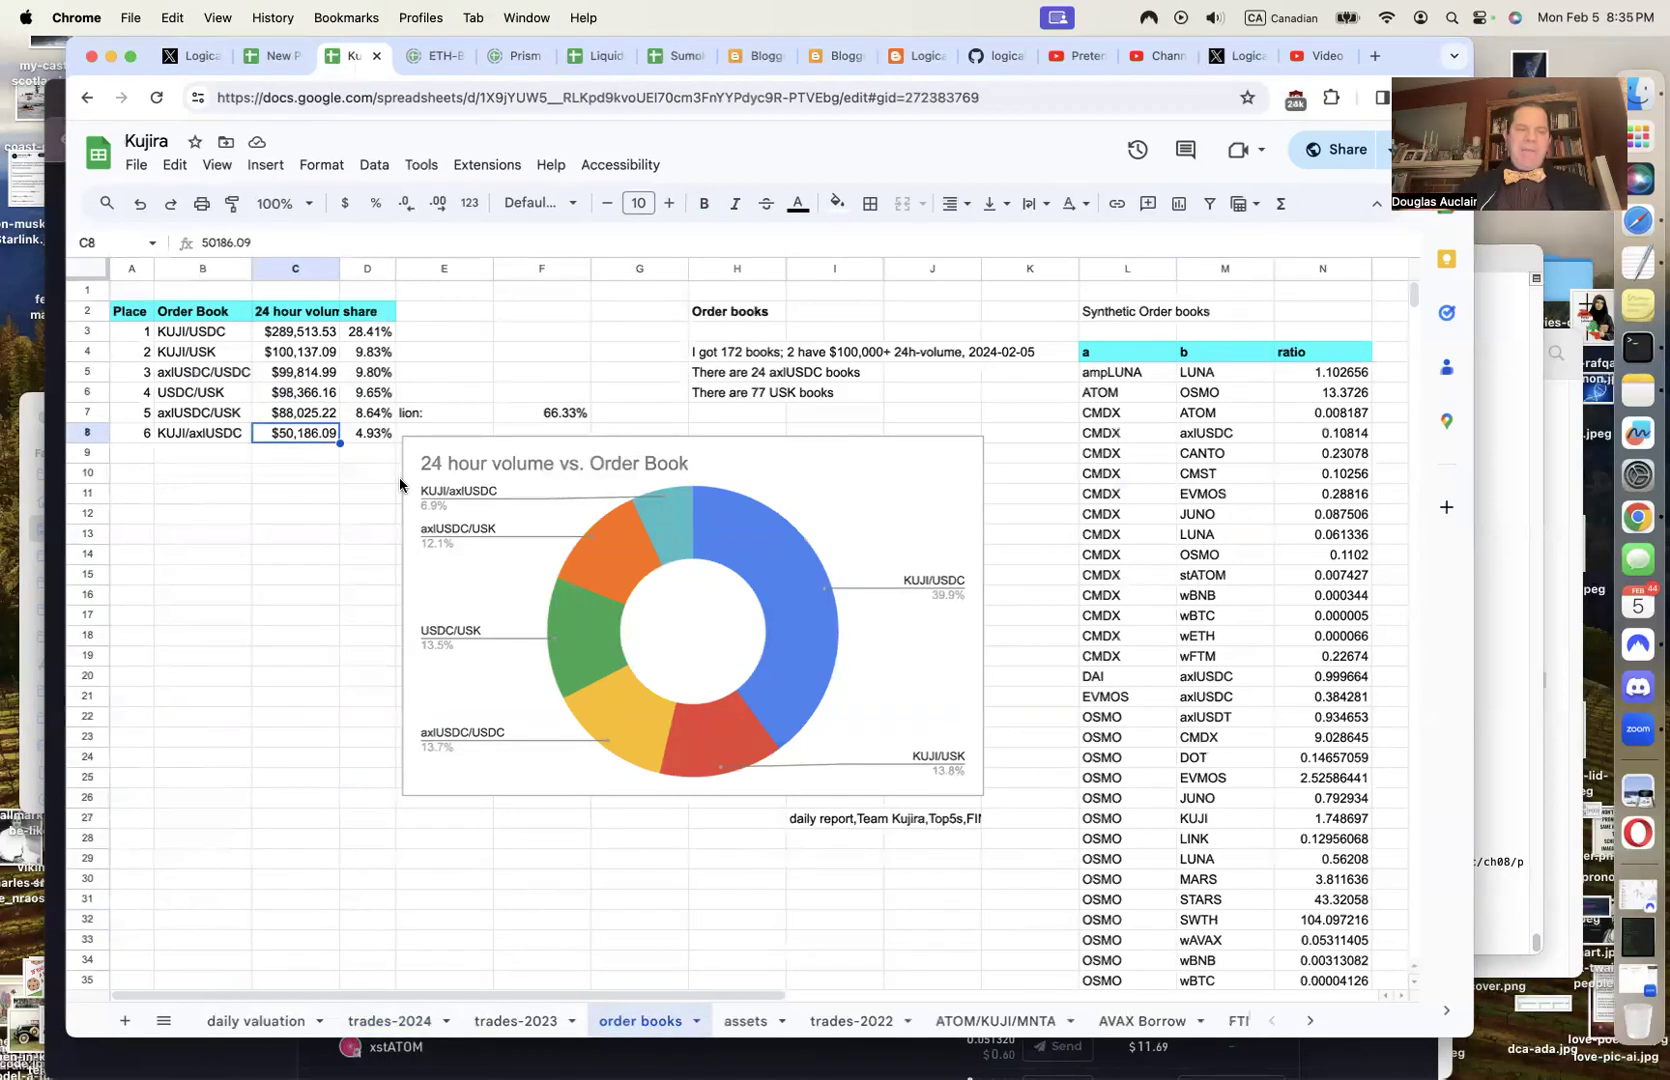
left_click_drag(203, 341, 199, 434)
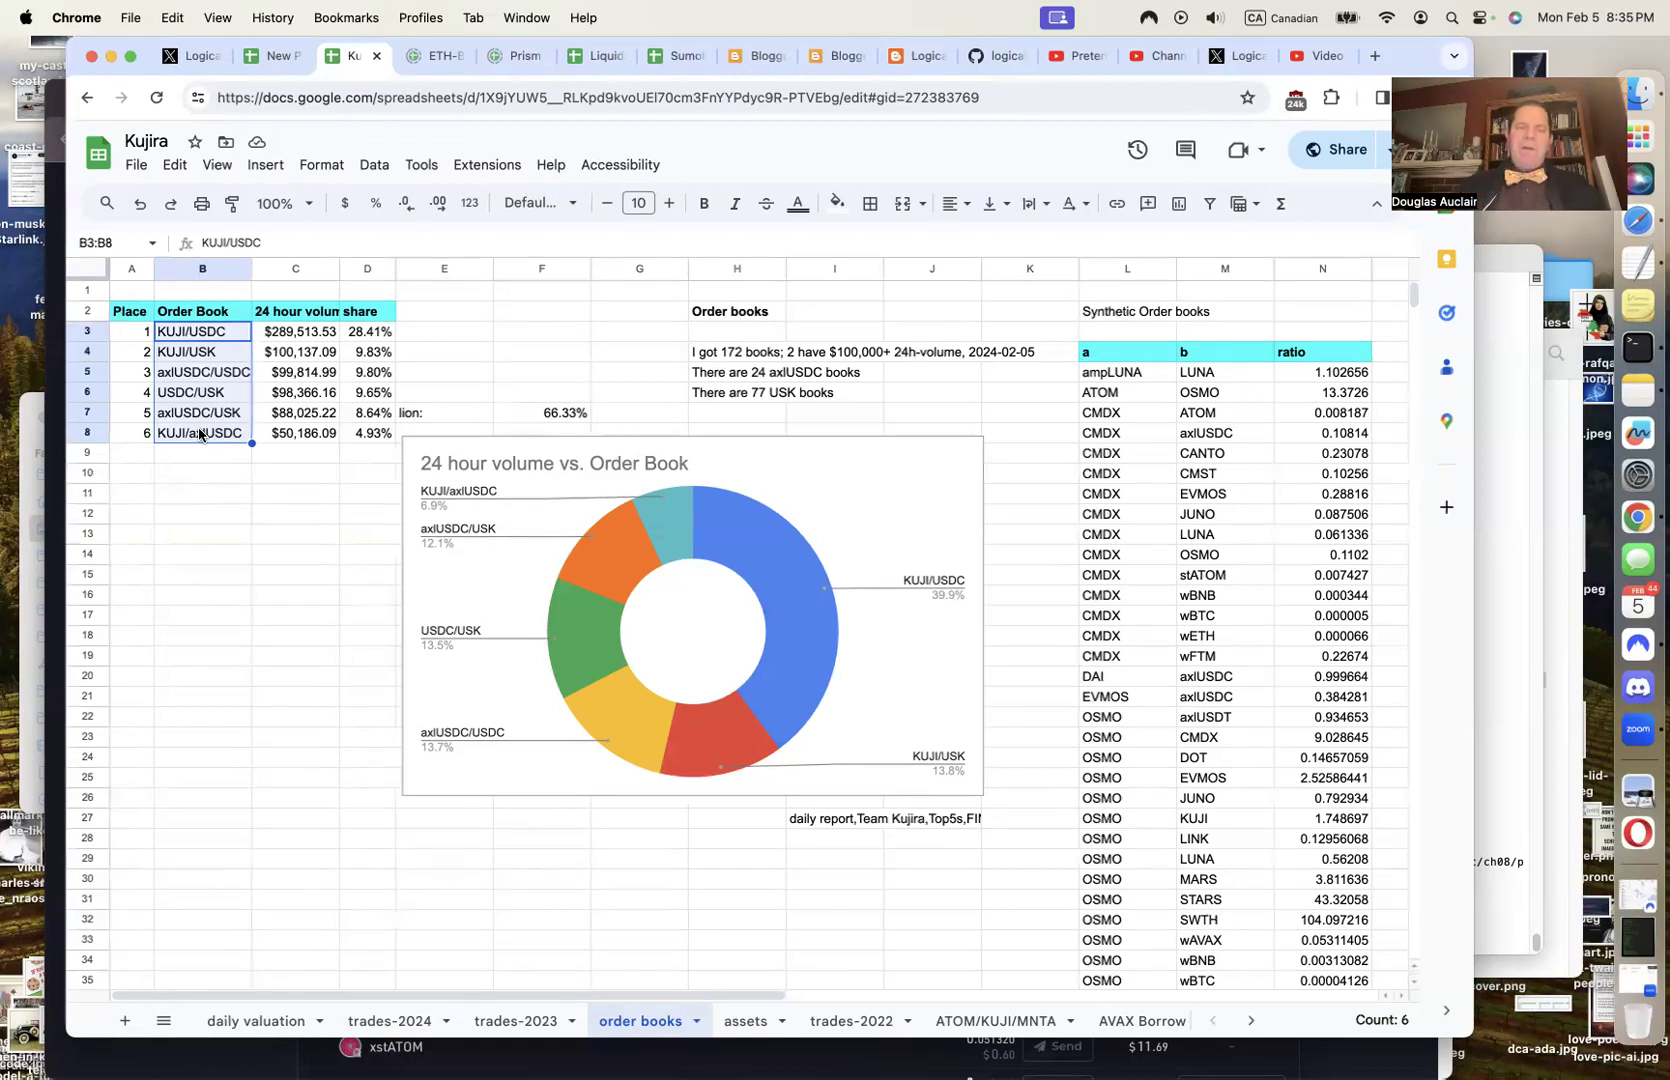
left_click(172, 340)
left_click(178, 362)
left_click(200, 341)
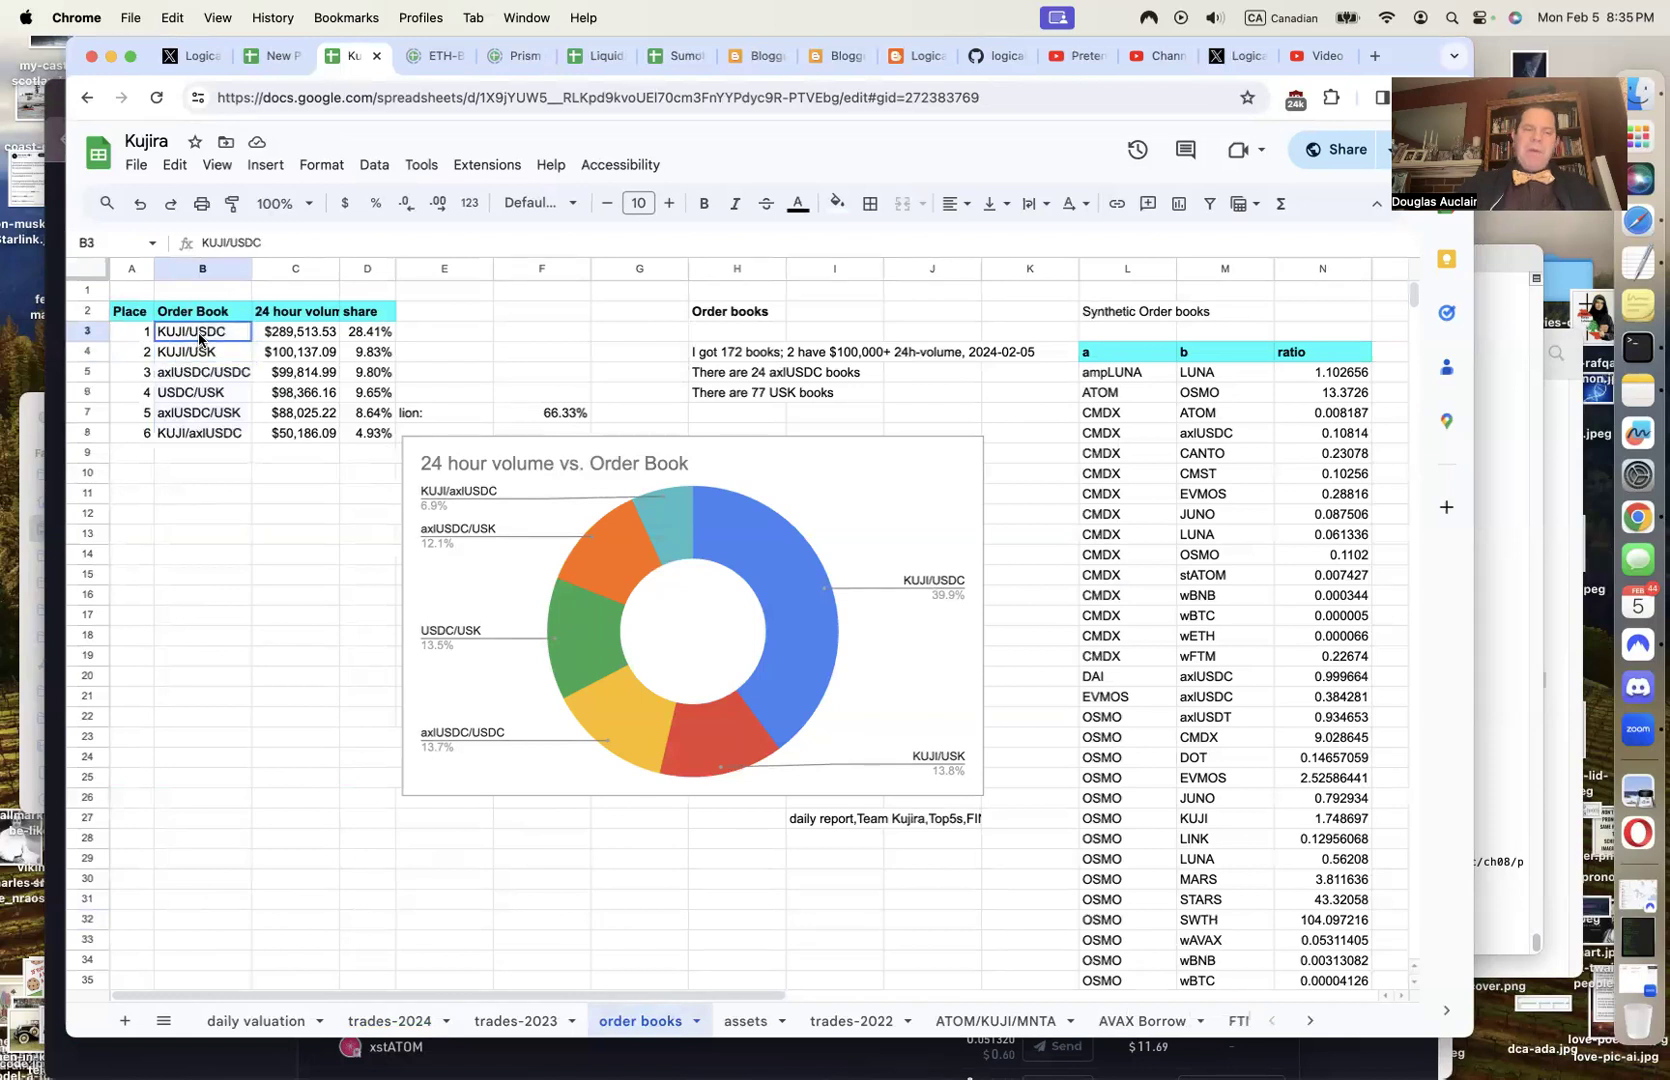
left_click(182, 360)
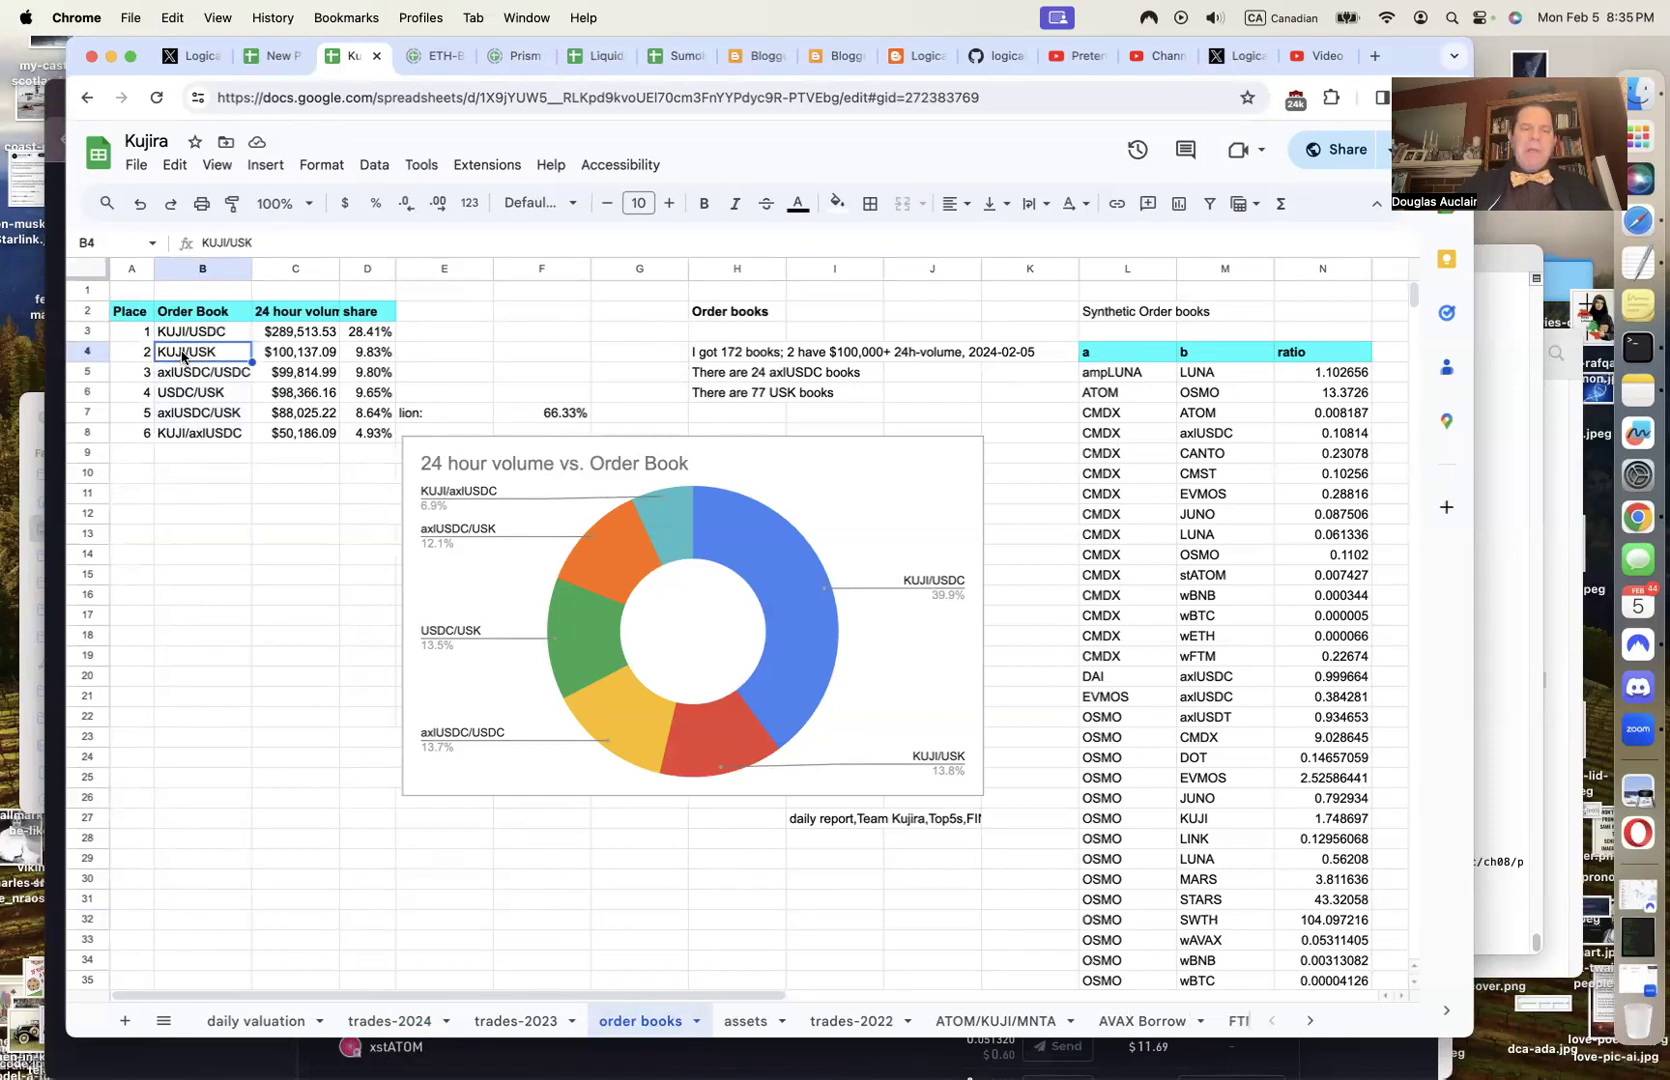
left_click(180, 380)
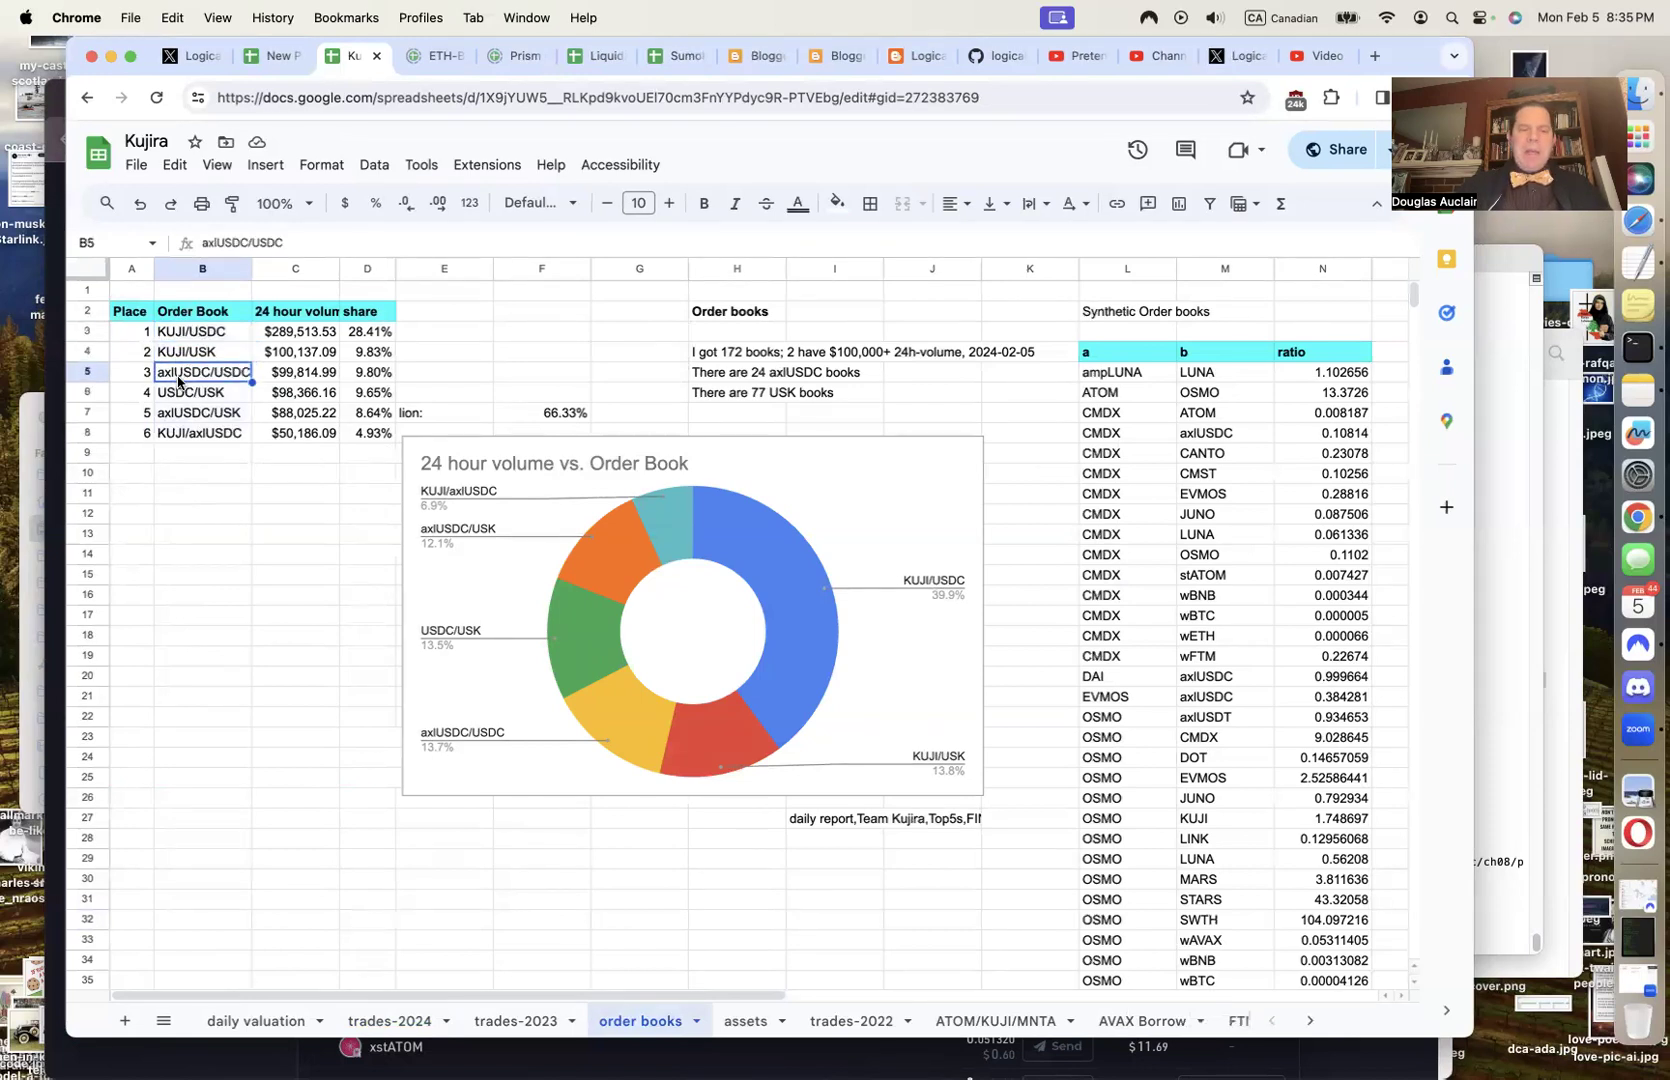
left_click(187, 438)
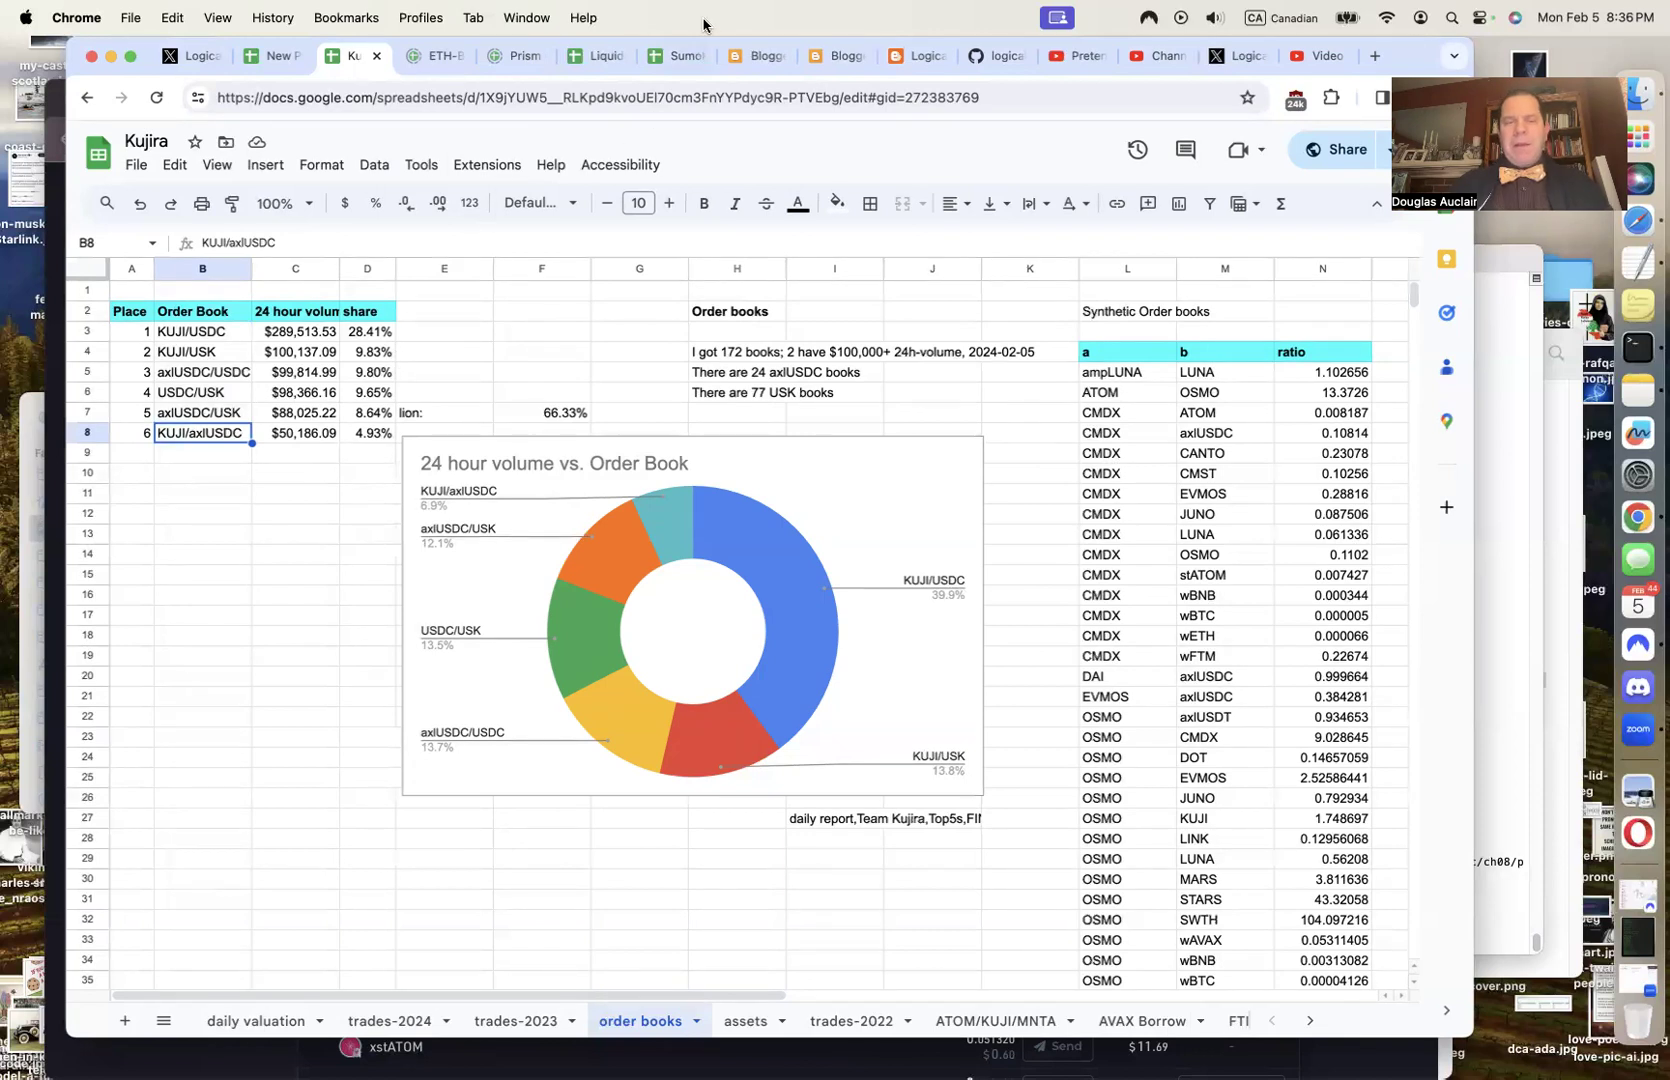
Switch to the Sumo Vault blog page and enlarge the tweet image listing KUJI, WINK, FUZN and NSTK to read it
left_click(657, 57)
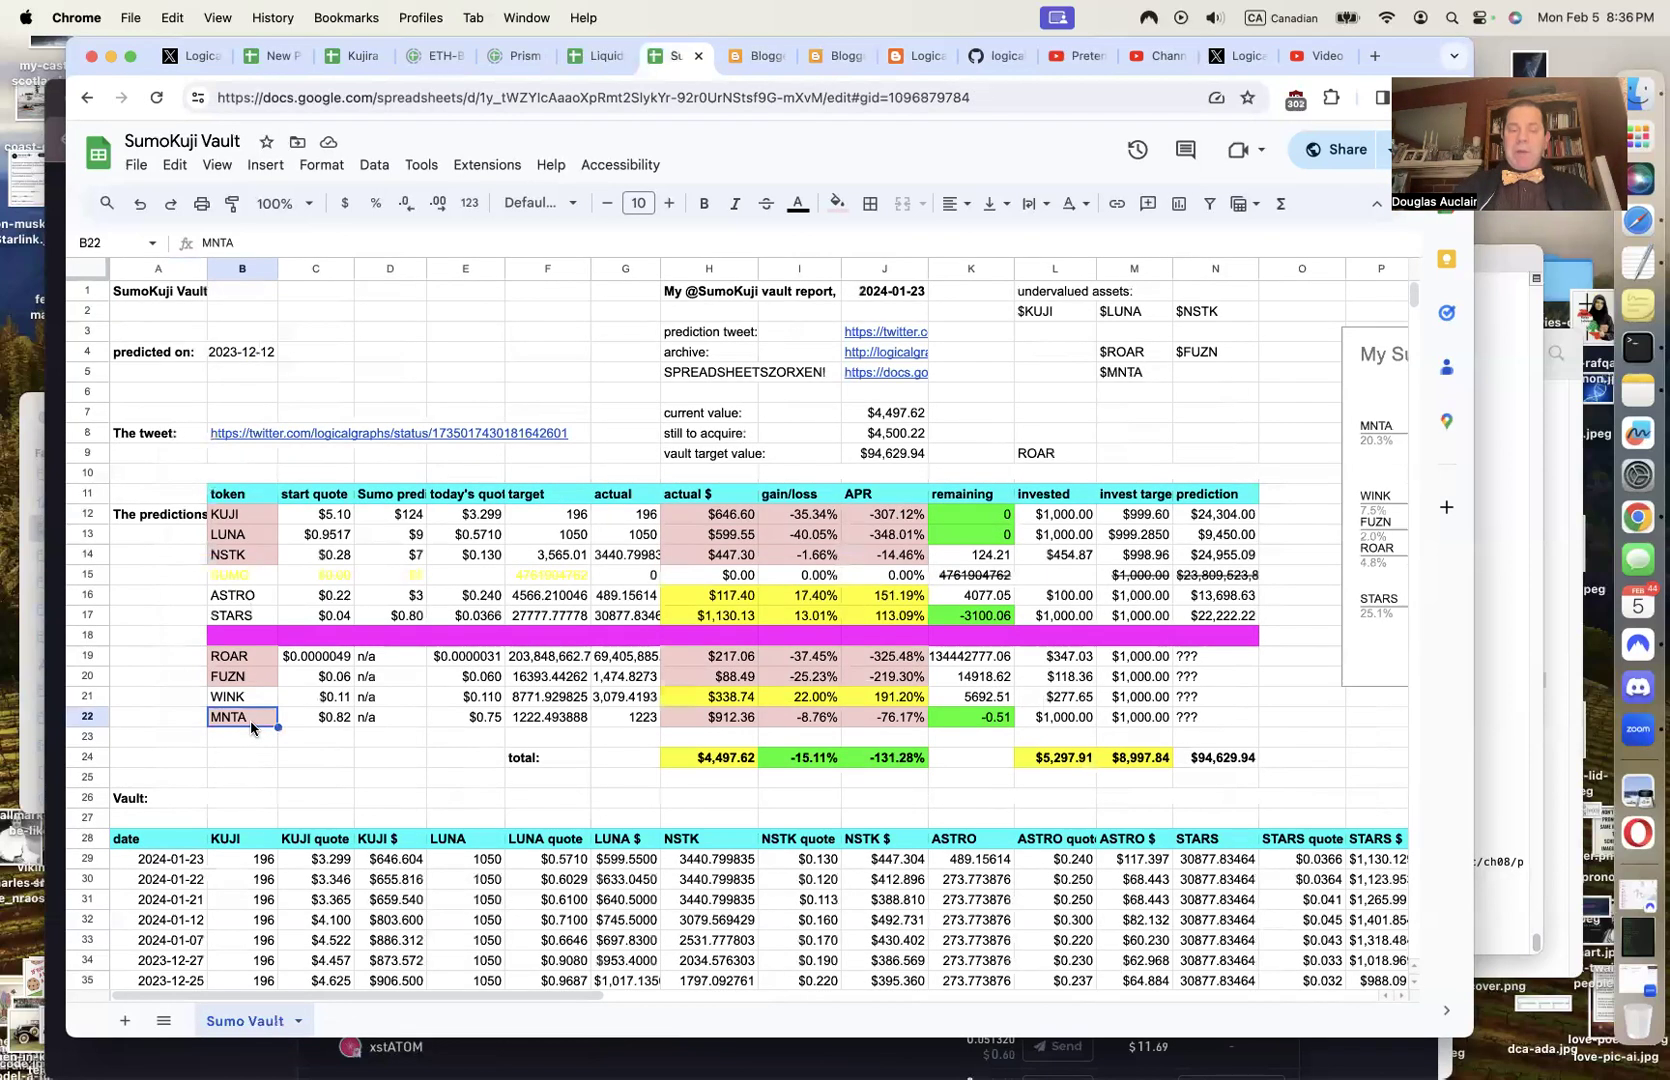
left_click(916, 66)
scroll(794, 743, "down", 5)
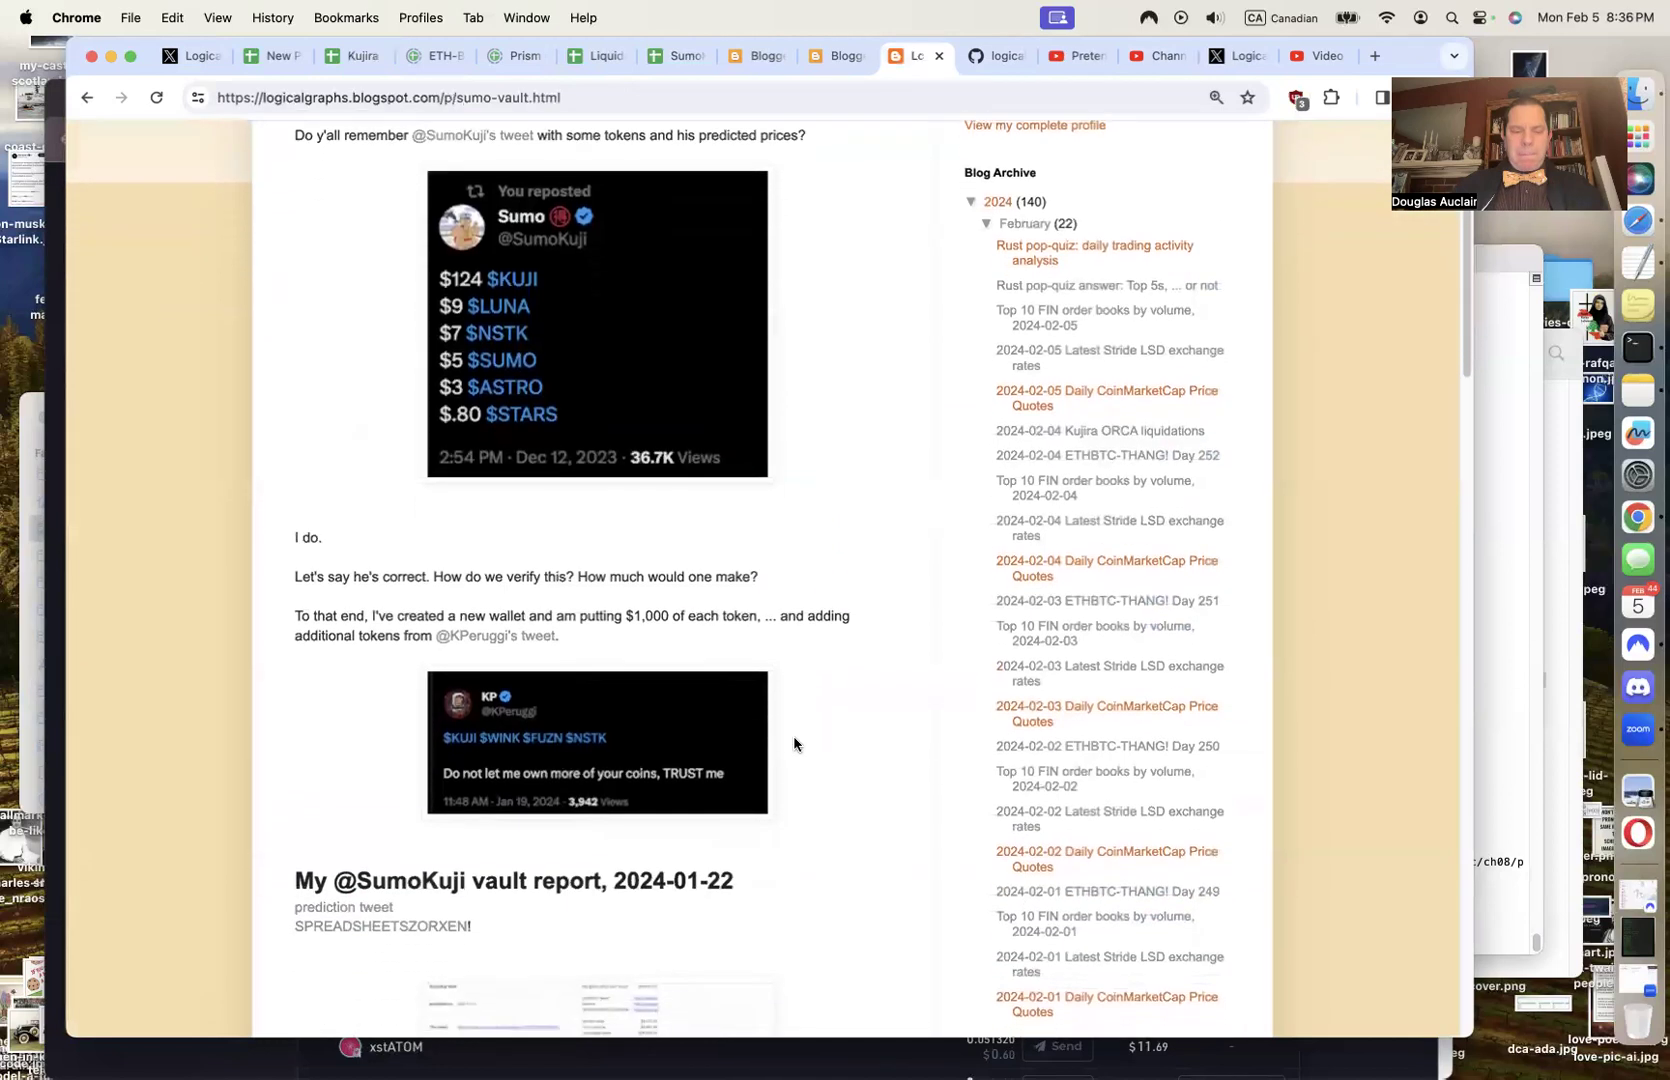
left_click(600, 709)
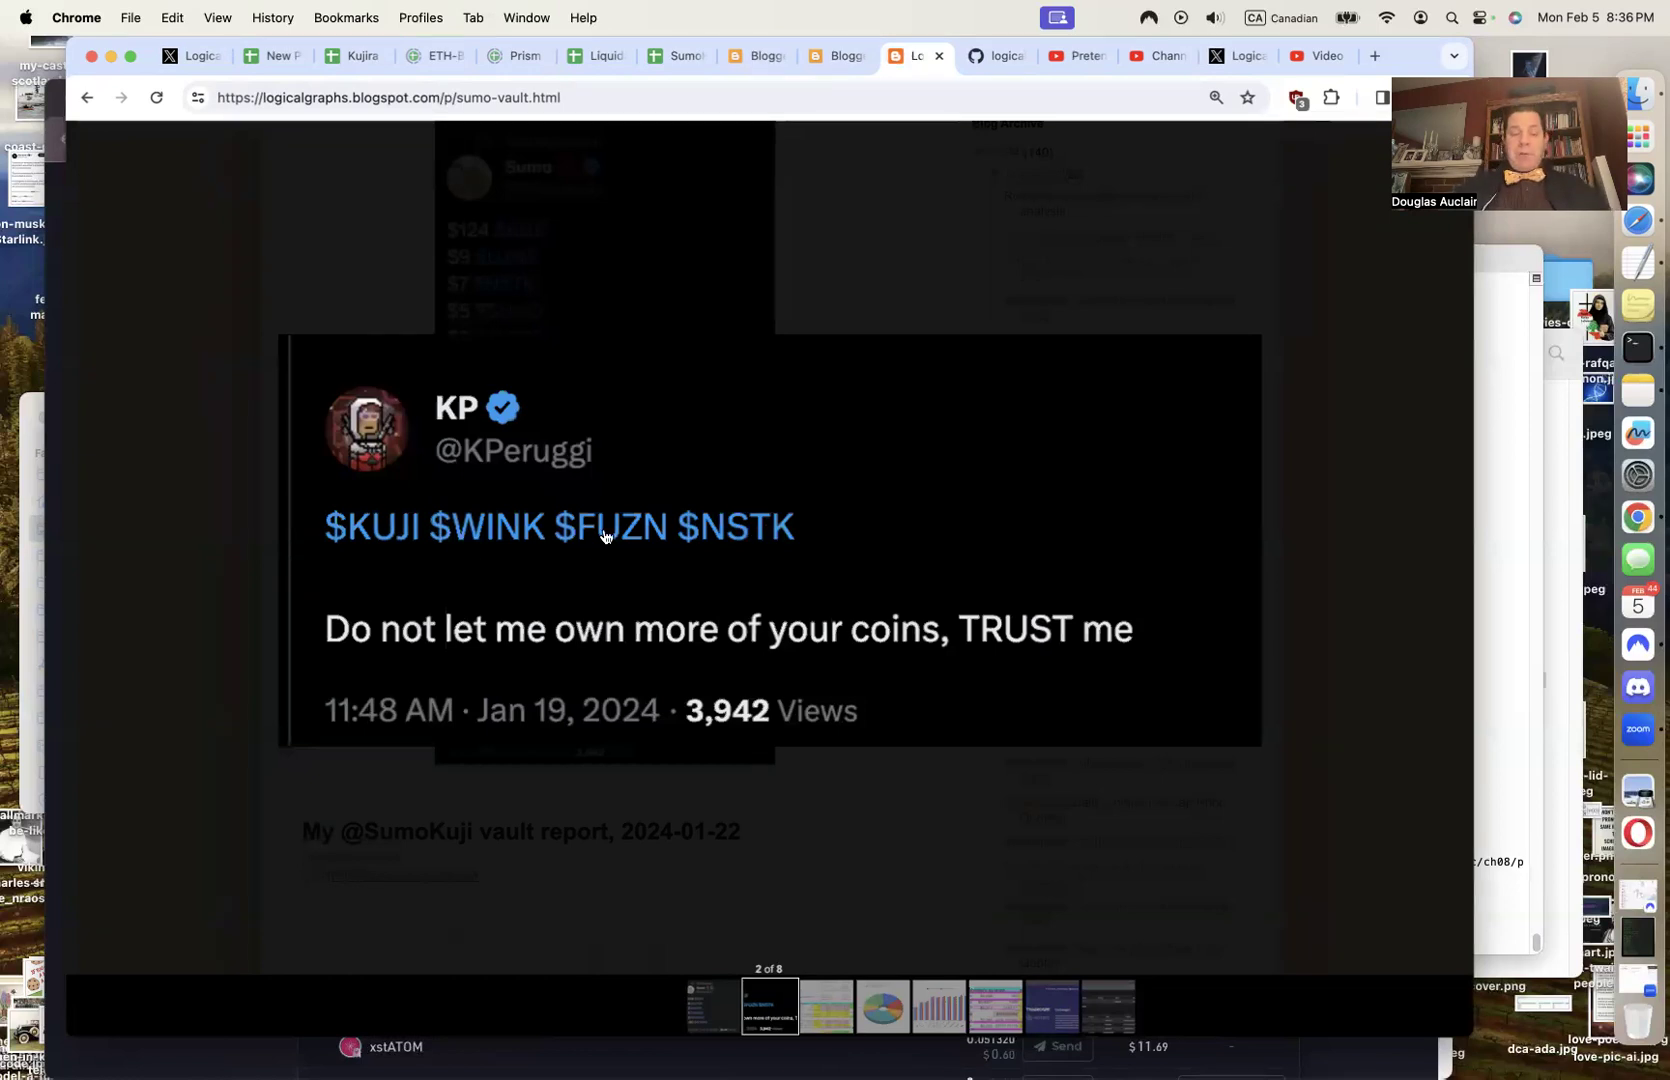
left_click(937, 277)
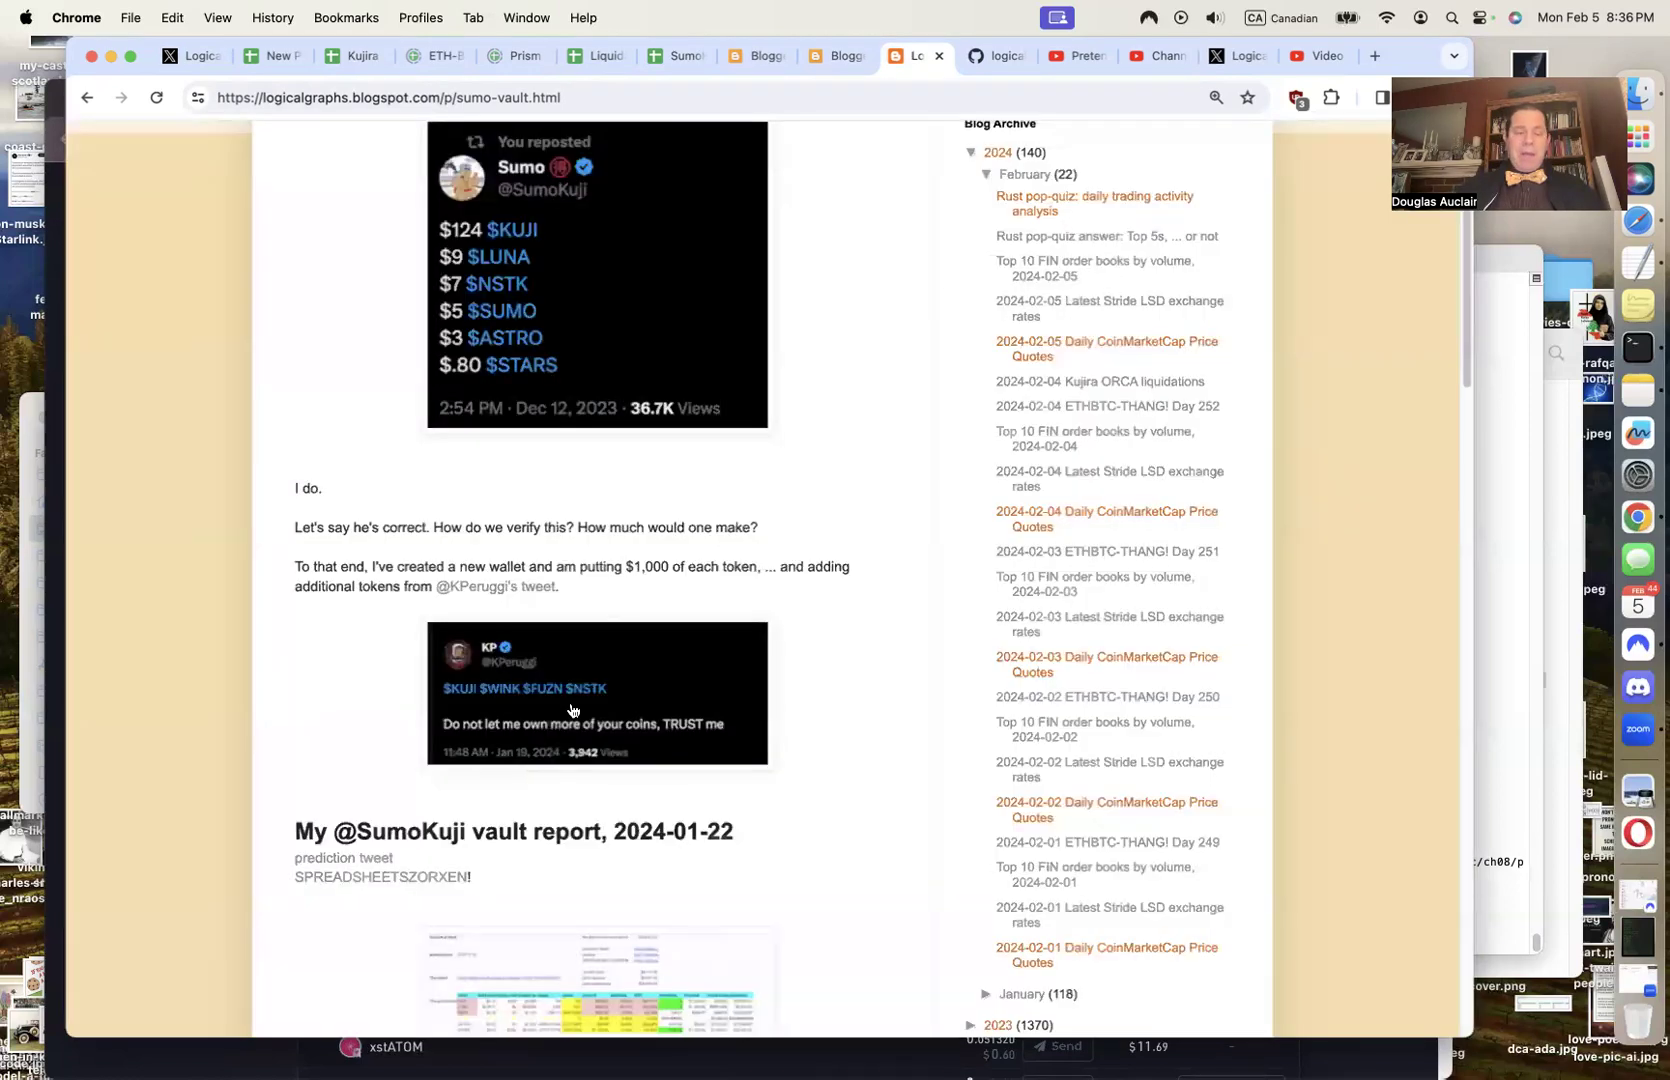
scroll(553, 795, "up", 5)
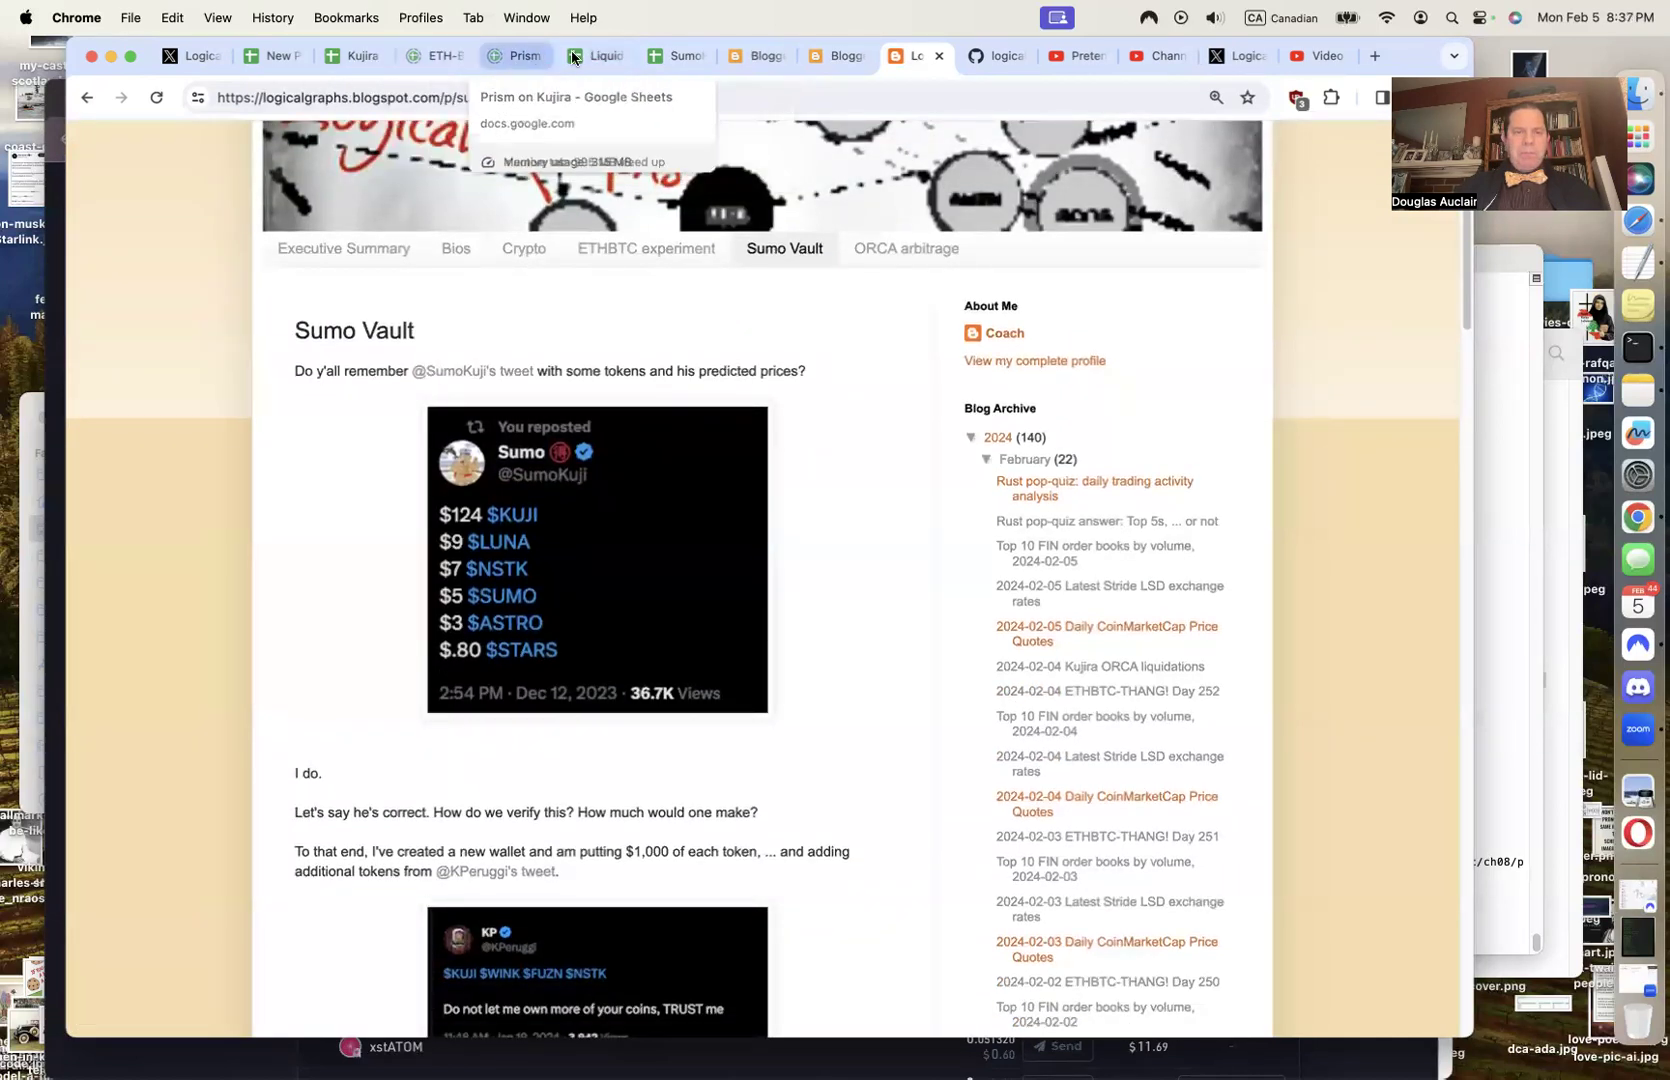
Return to the SumoKuji Vault spreadsheet and check the remaining amounts of KUJI and LUNA in K12:K13
left_click(676, 60)
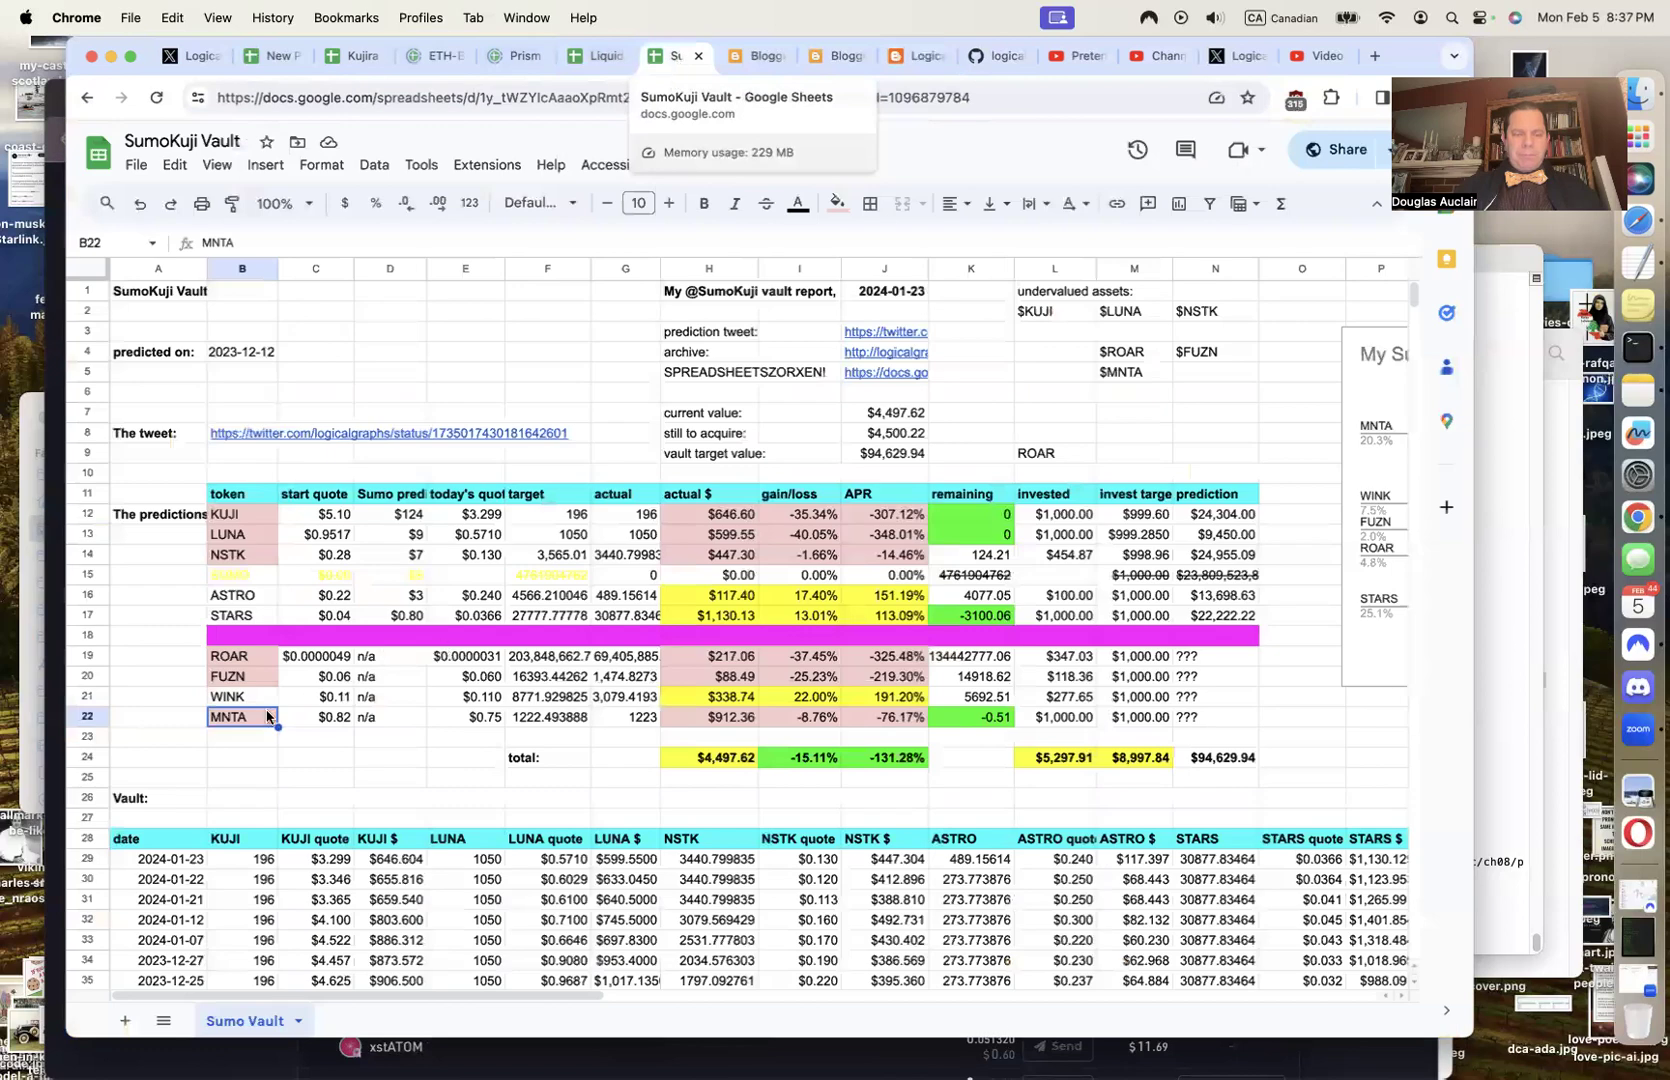
key("Up")
key("Up")
key("Up")
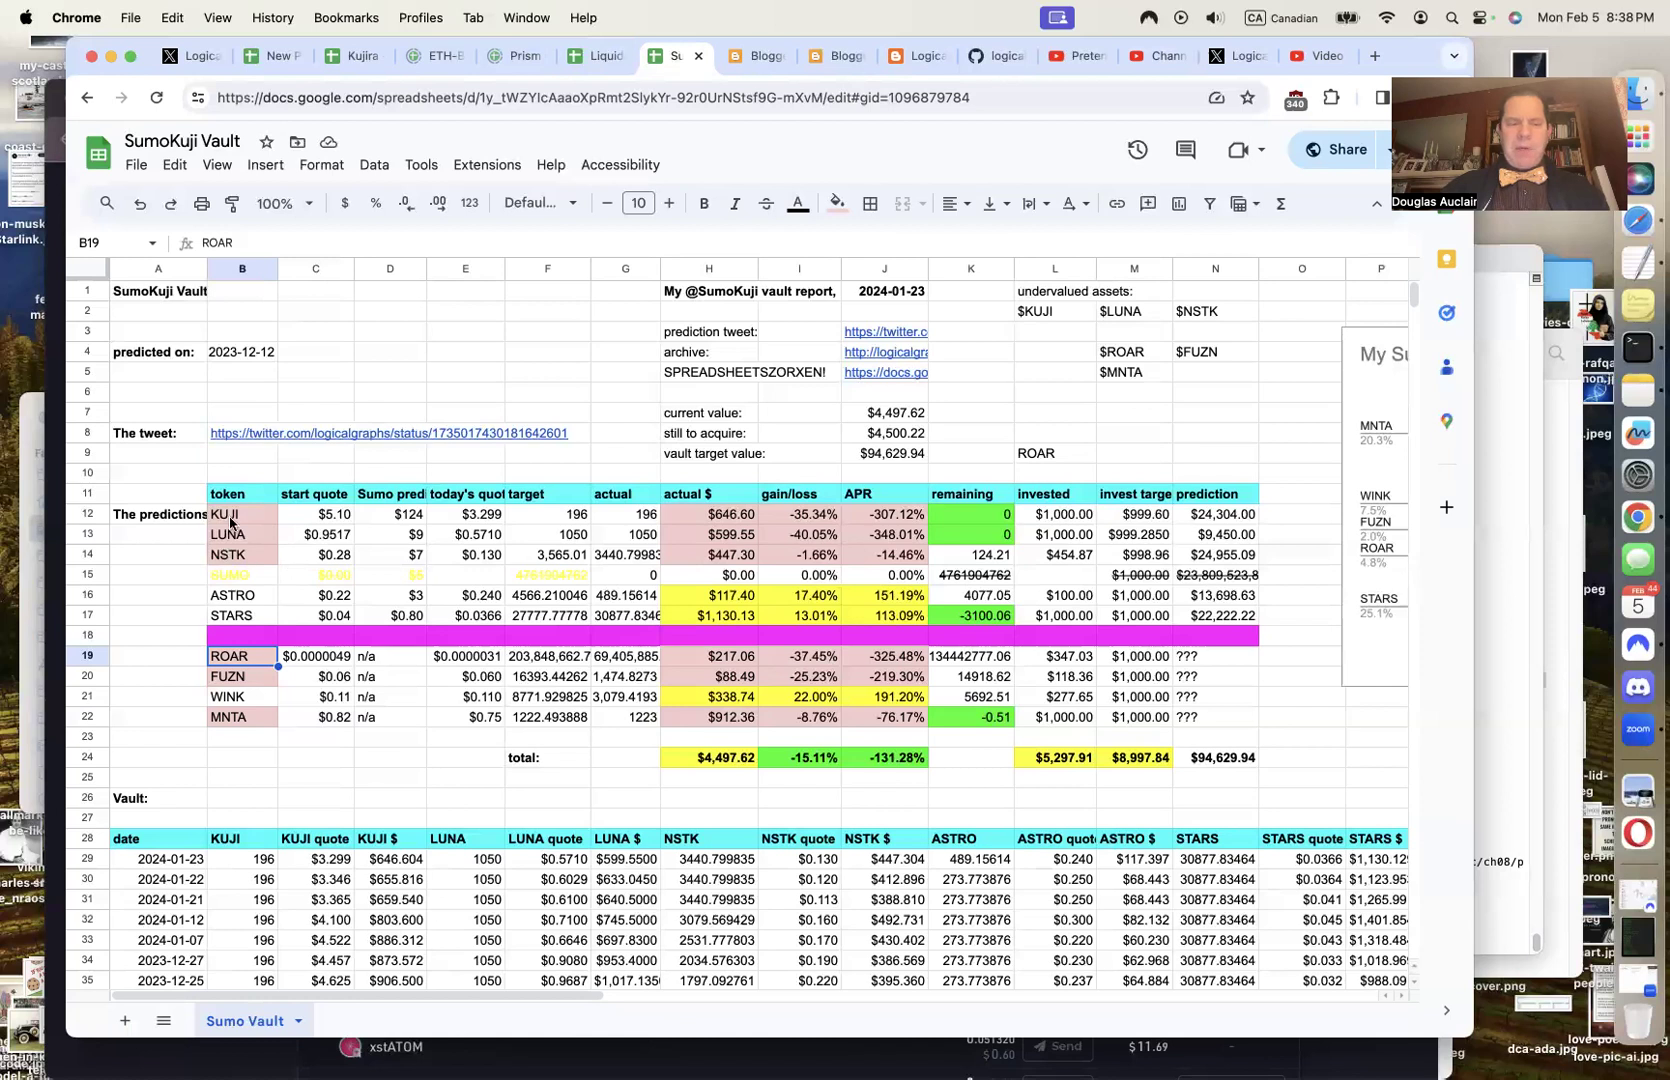
left_click(232, 512)
left_click(965, 522)
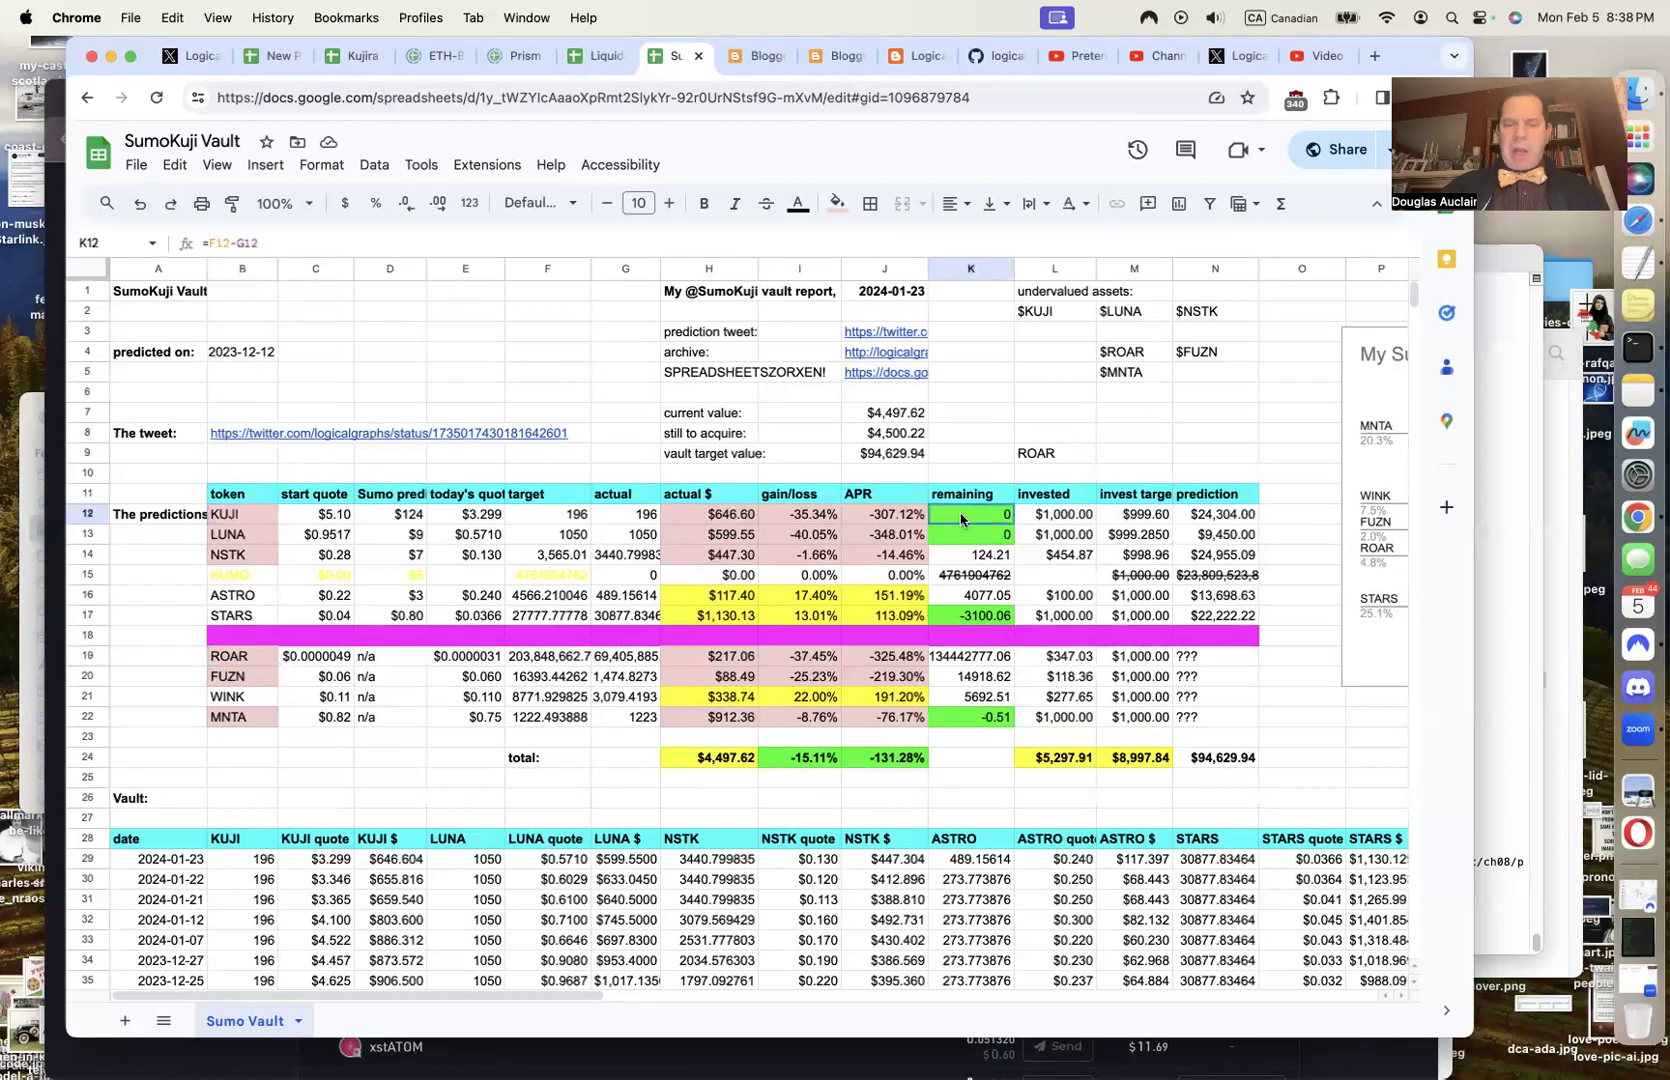
left_click_drag(965, 514, 965, 534)
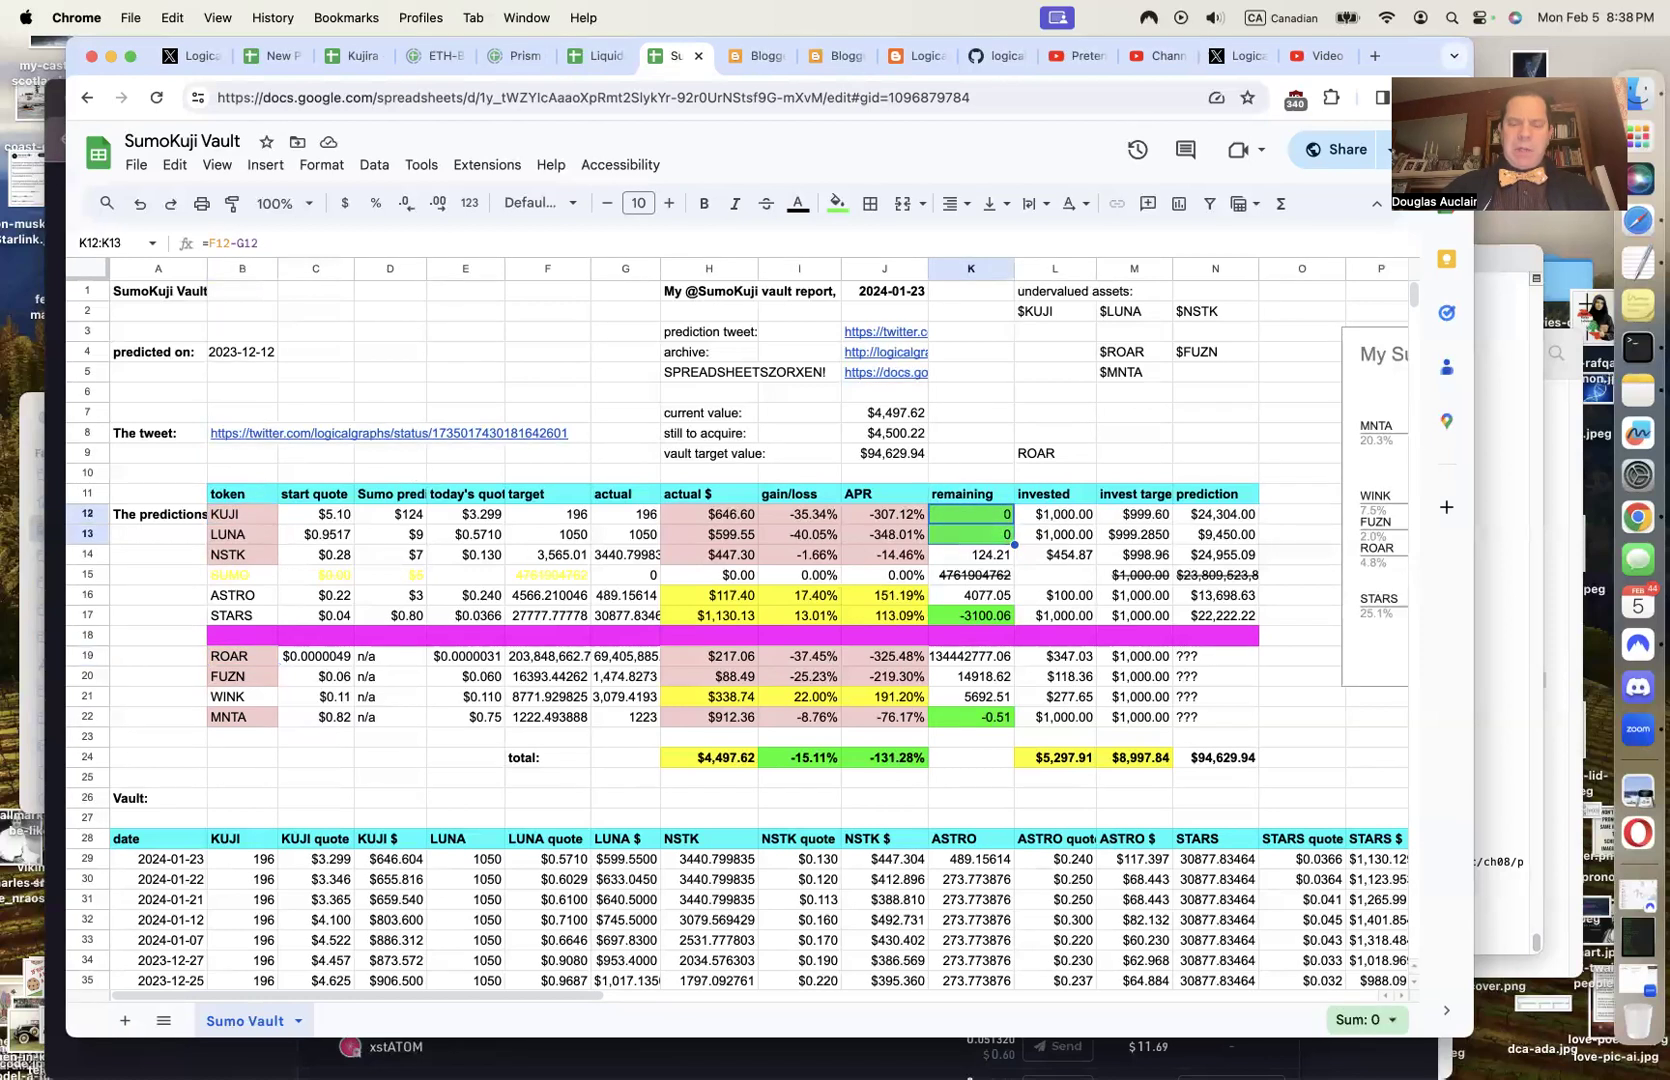
Examine NSTK's remaining amount, actual dollar value and invested amount in row 14
left_click(238, 554)
left_click(977, 562)
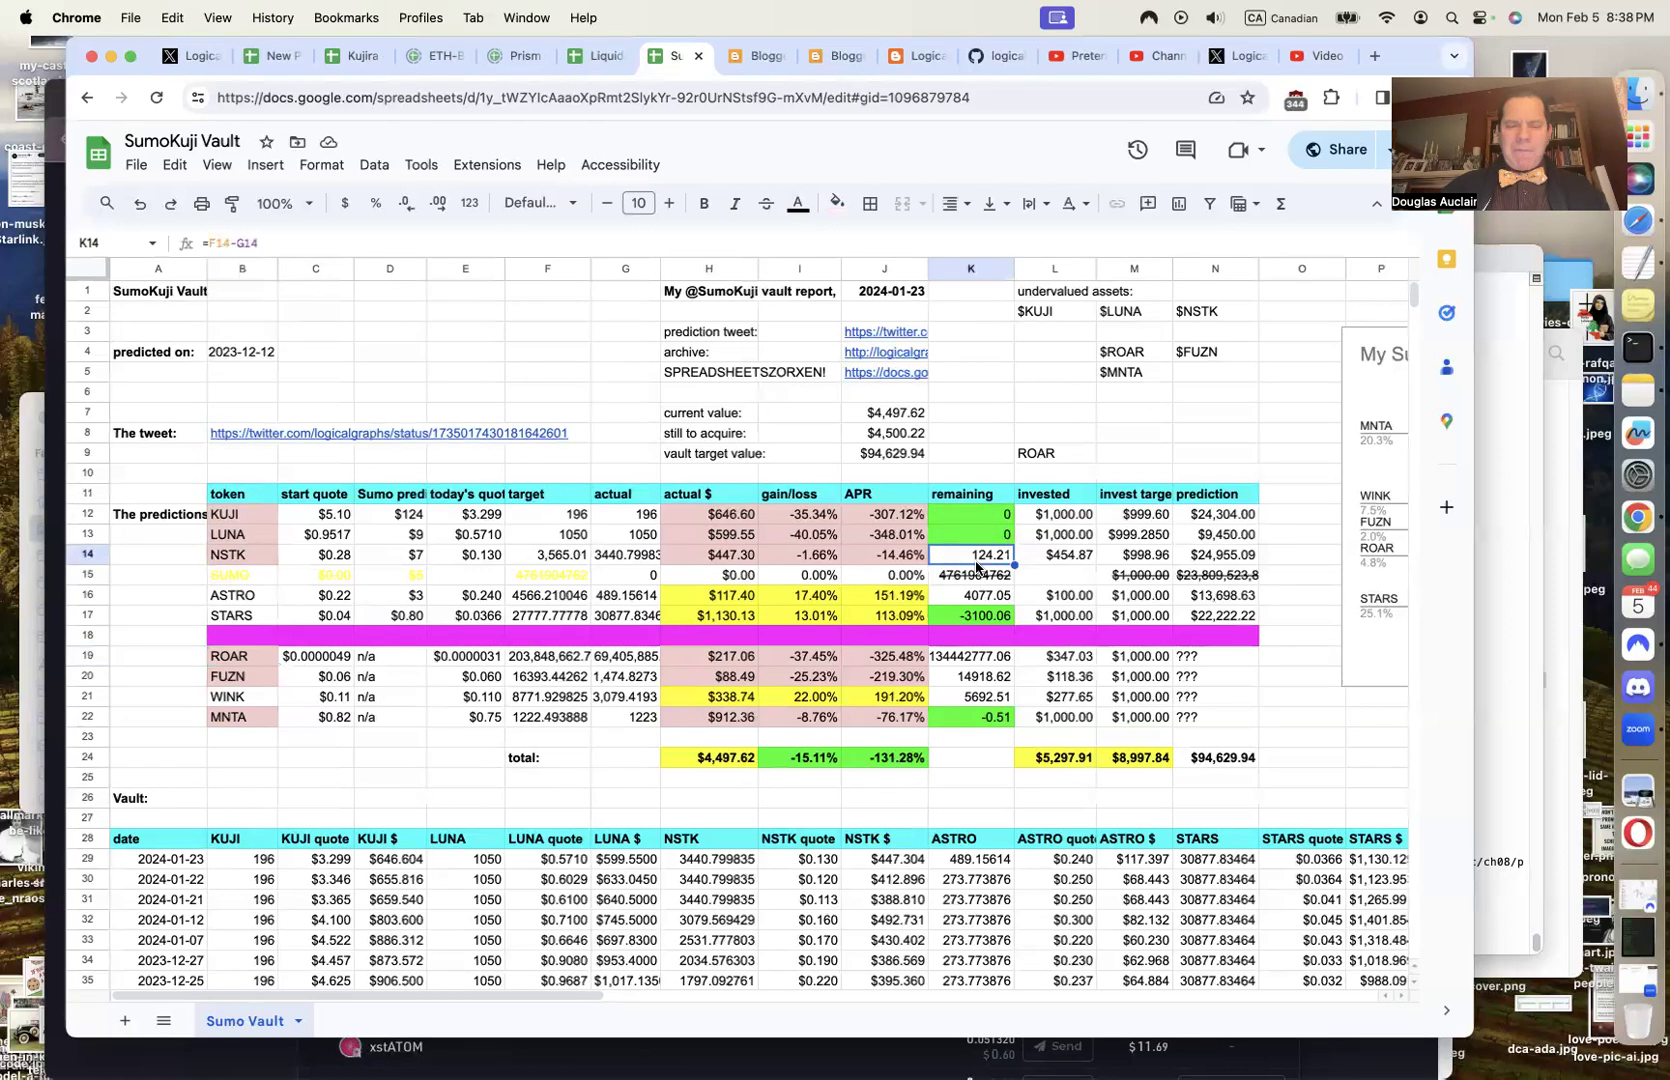
key("Left")
key("Left")
key("Left")
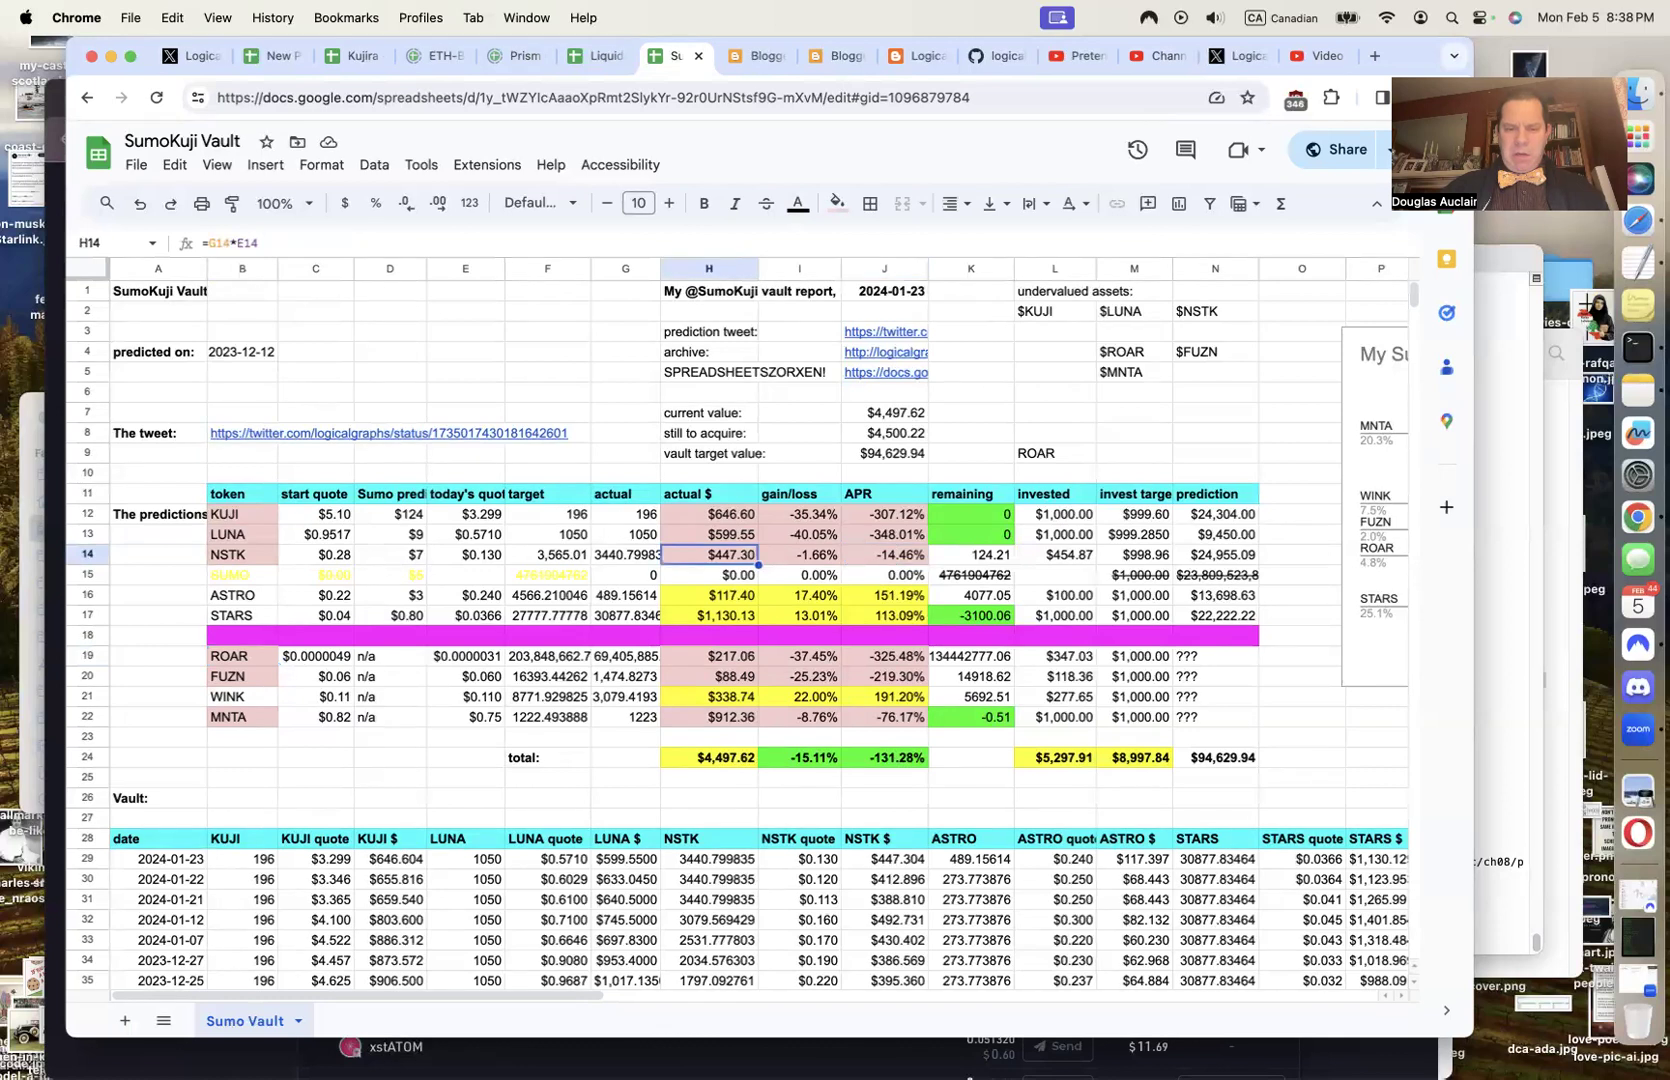
key("Right")
key("Right")
key("Right")
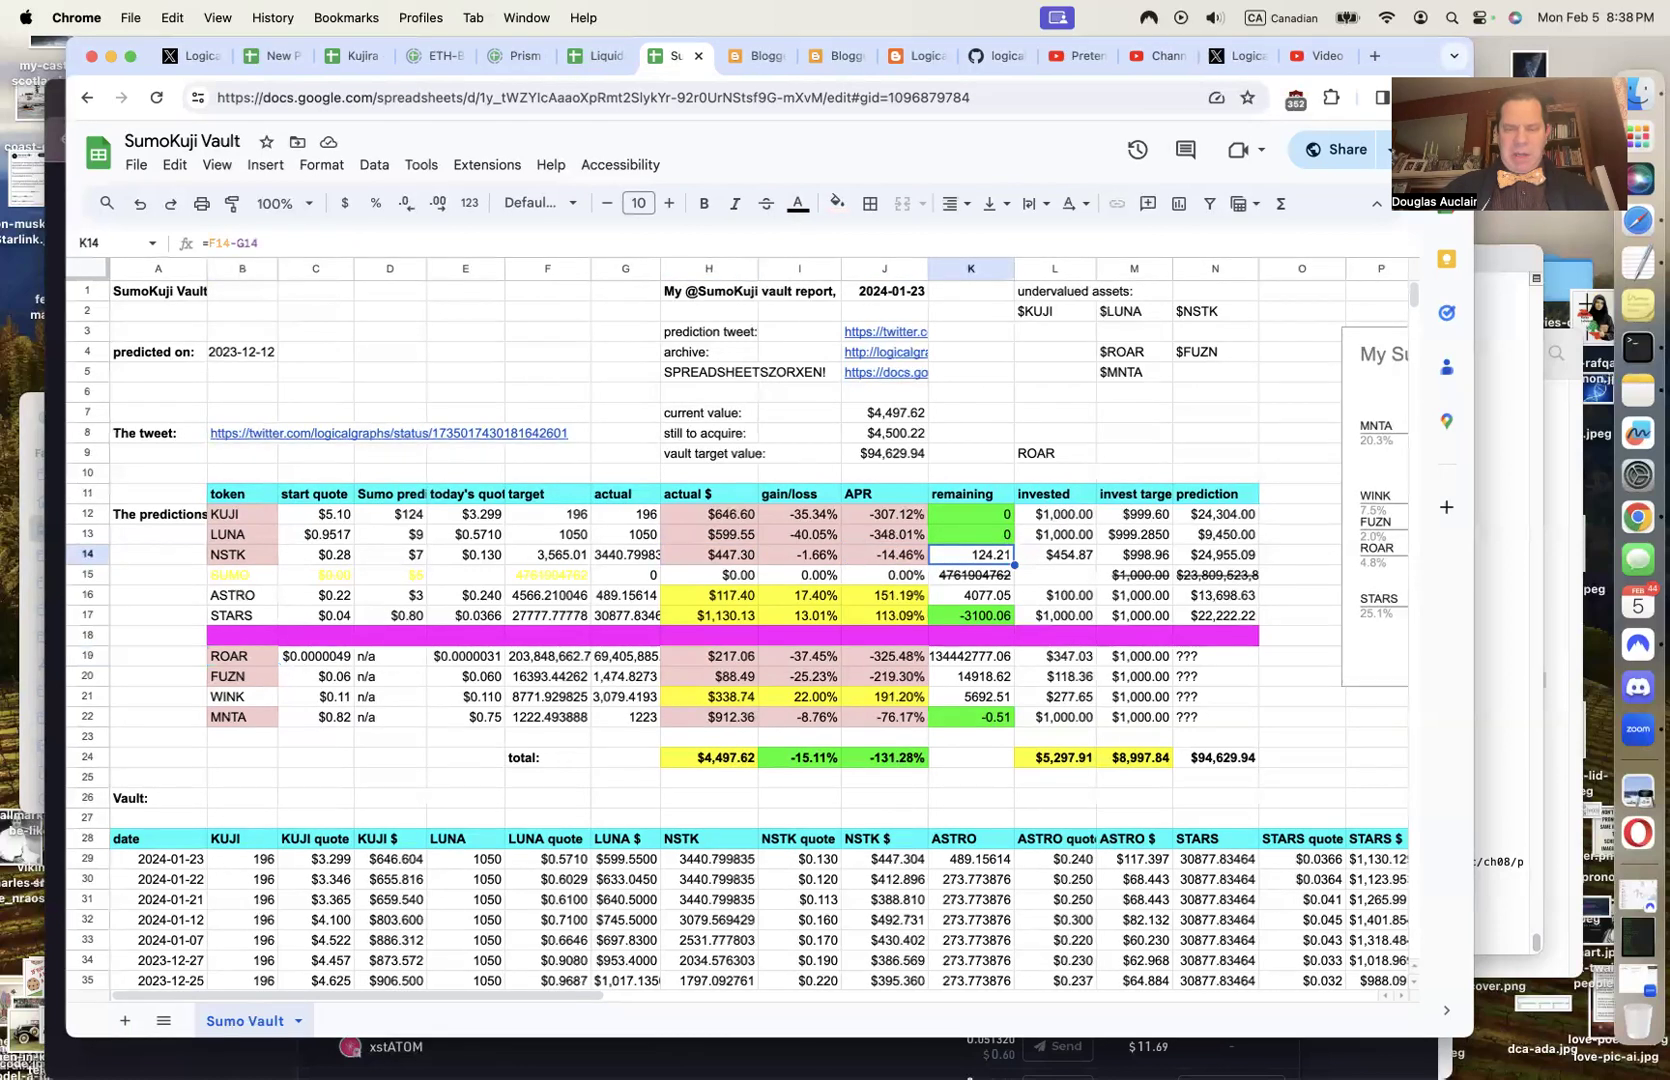
left_click(1055, 555)
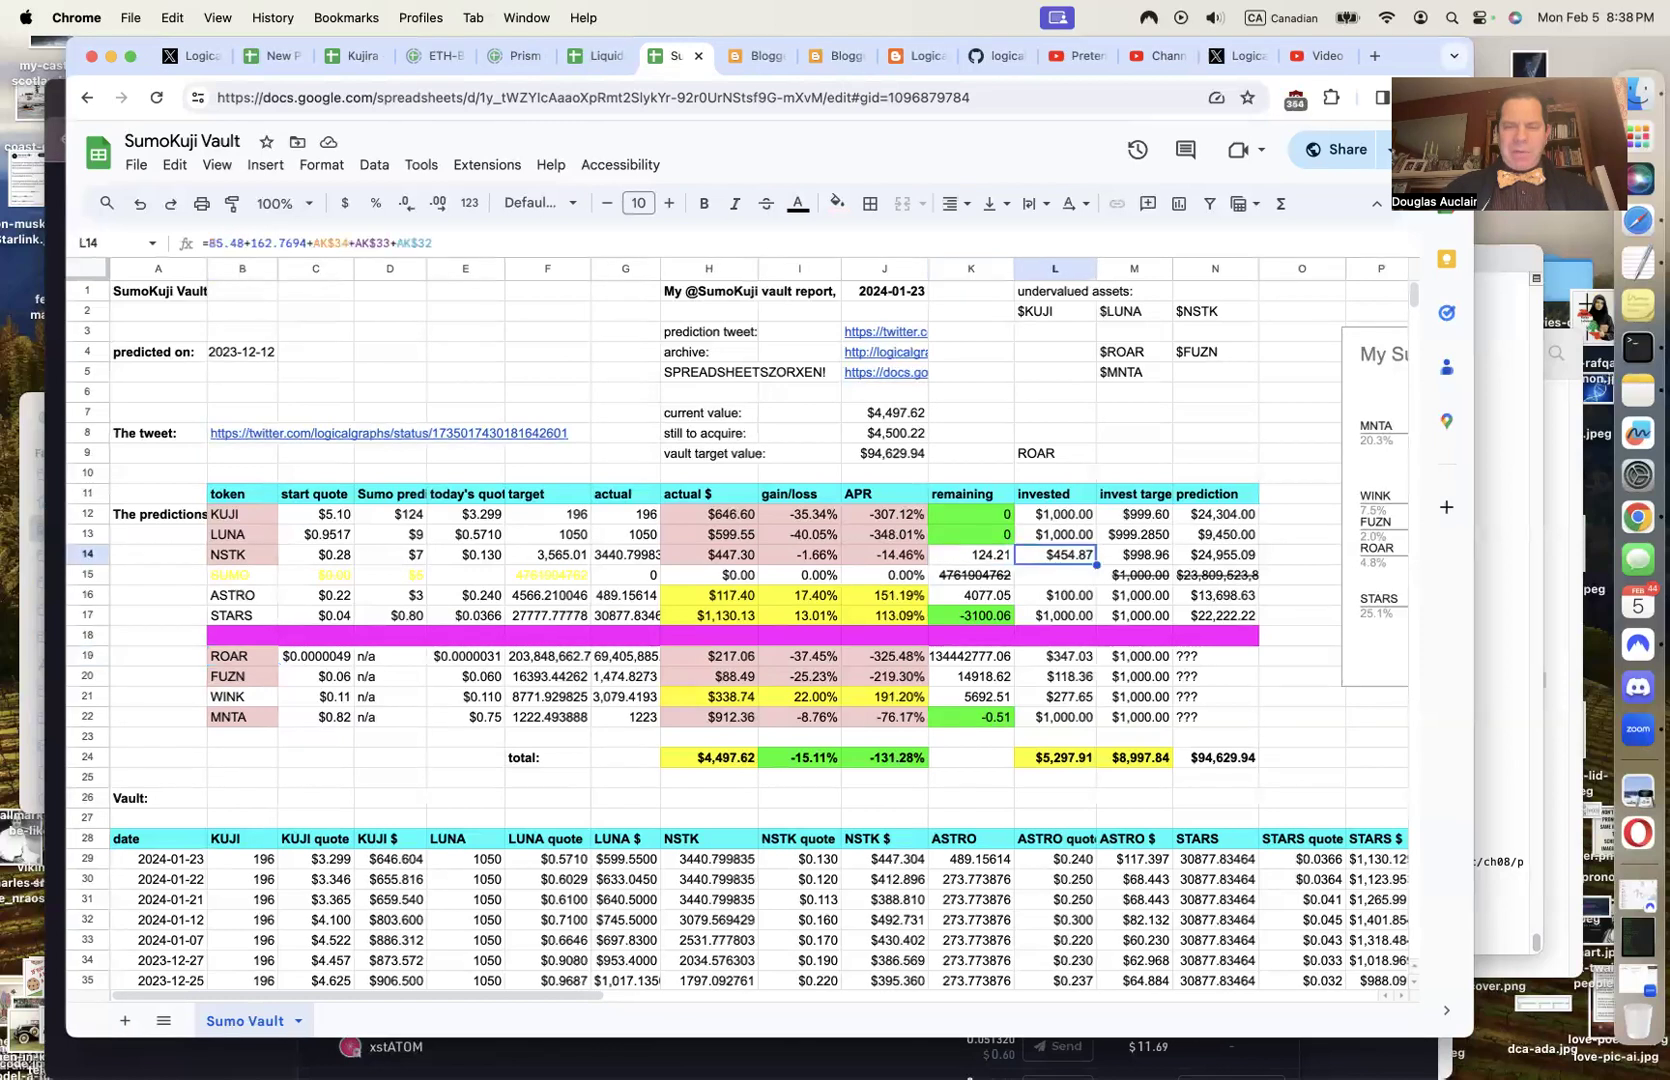
left_click(971, 555)
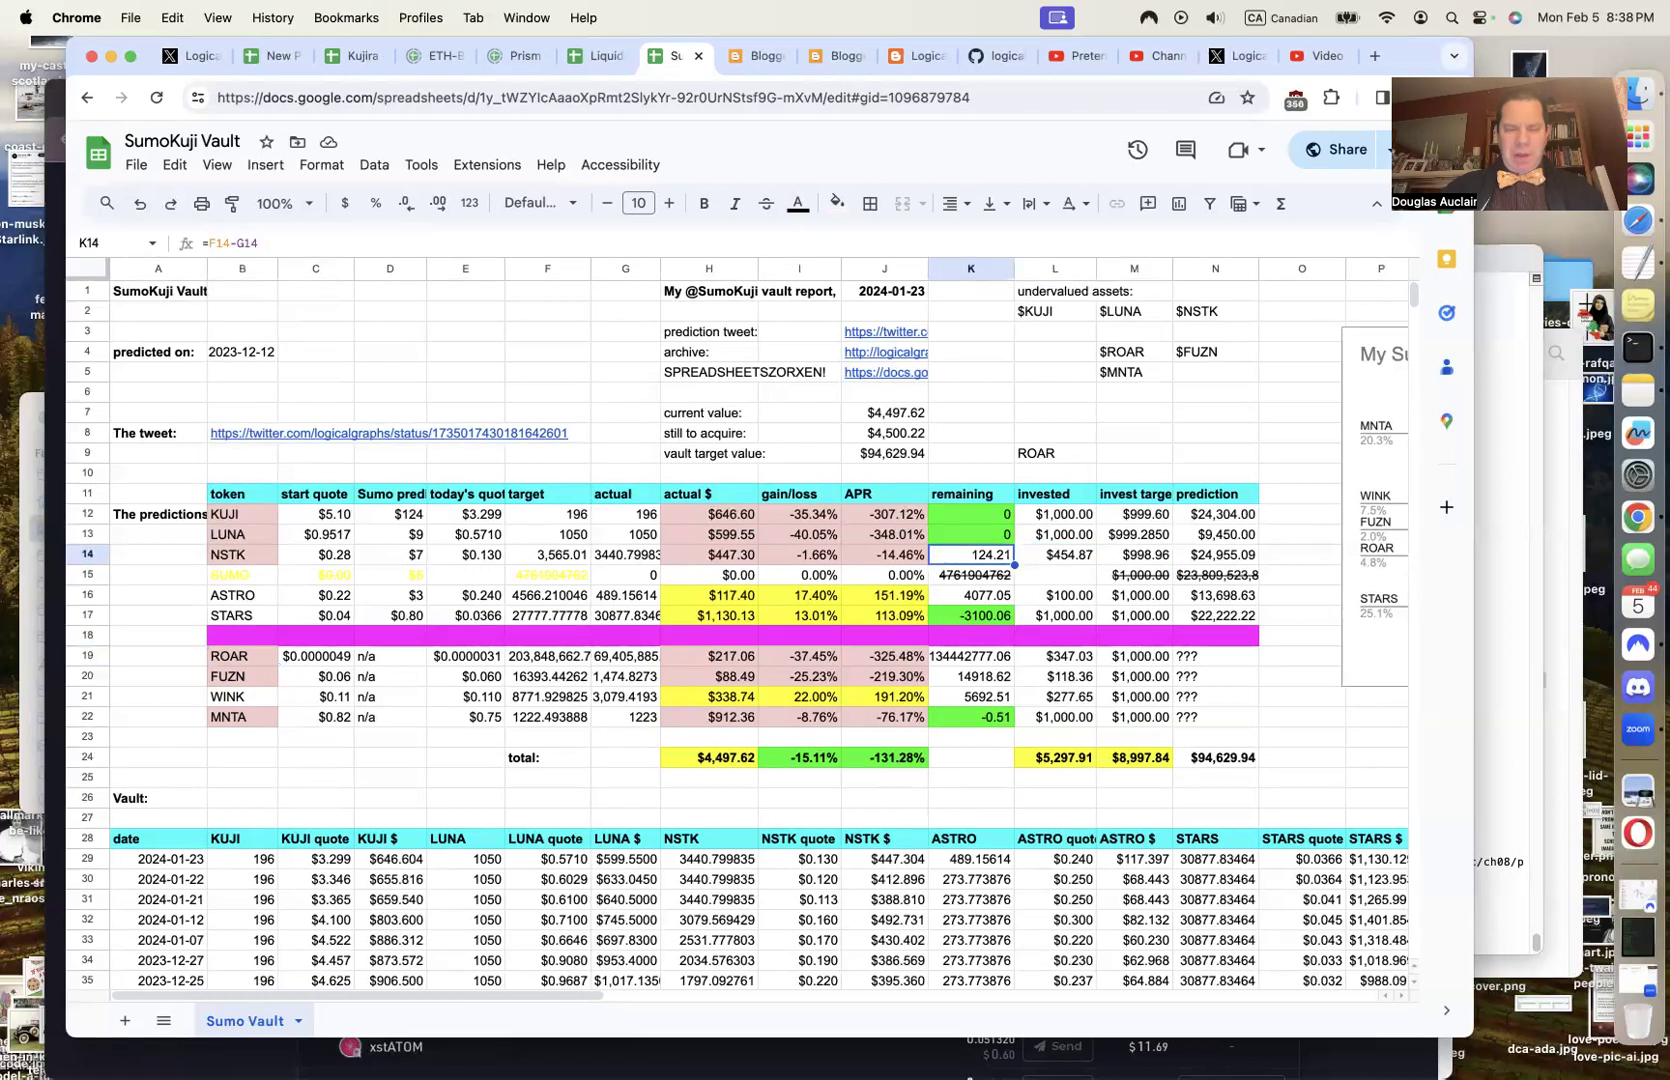
Examine NSTK's target amount and compare its start quote with today's quote in row 14
key("Left")
key("Left")
key("Left")
key("Left")
key("Left")
key("Left")
key("Left")
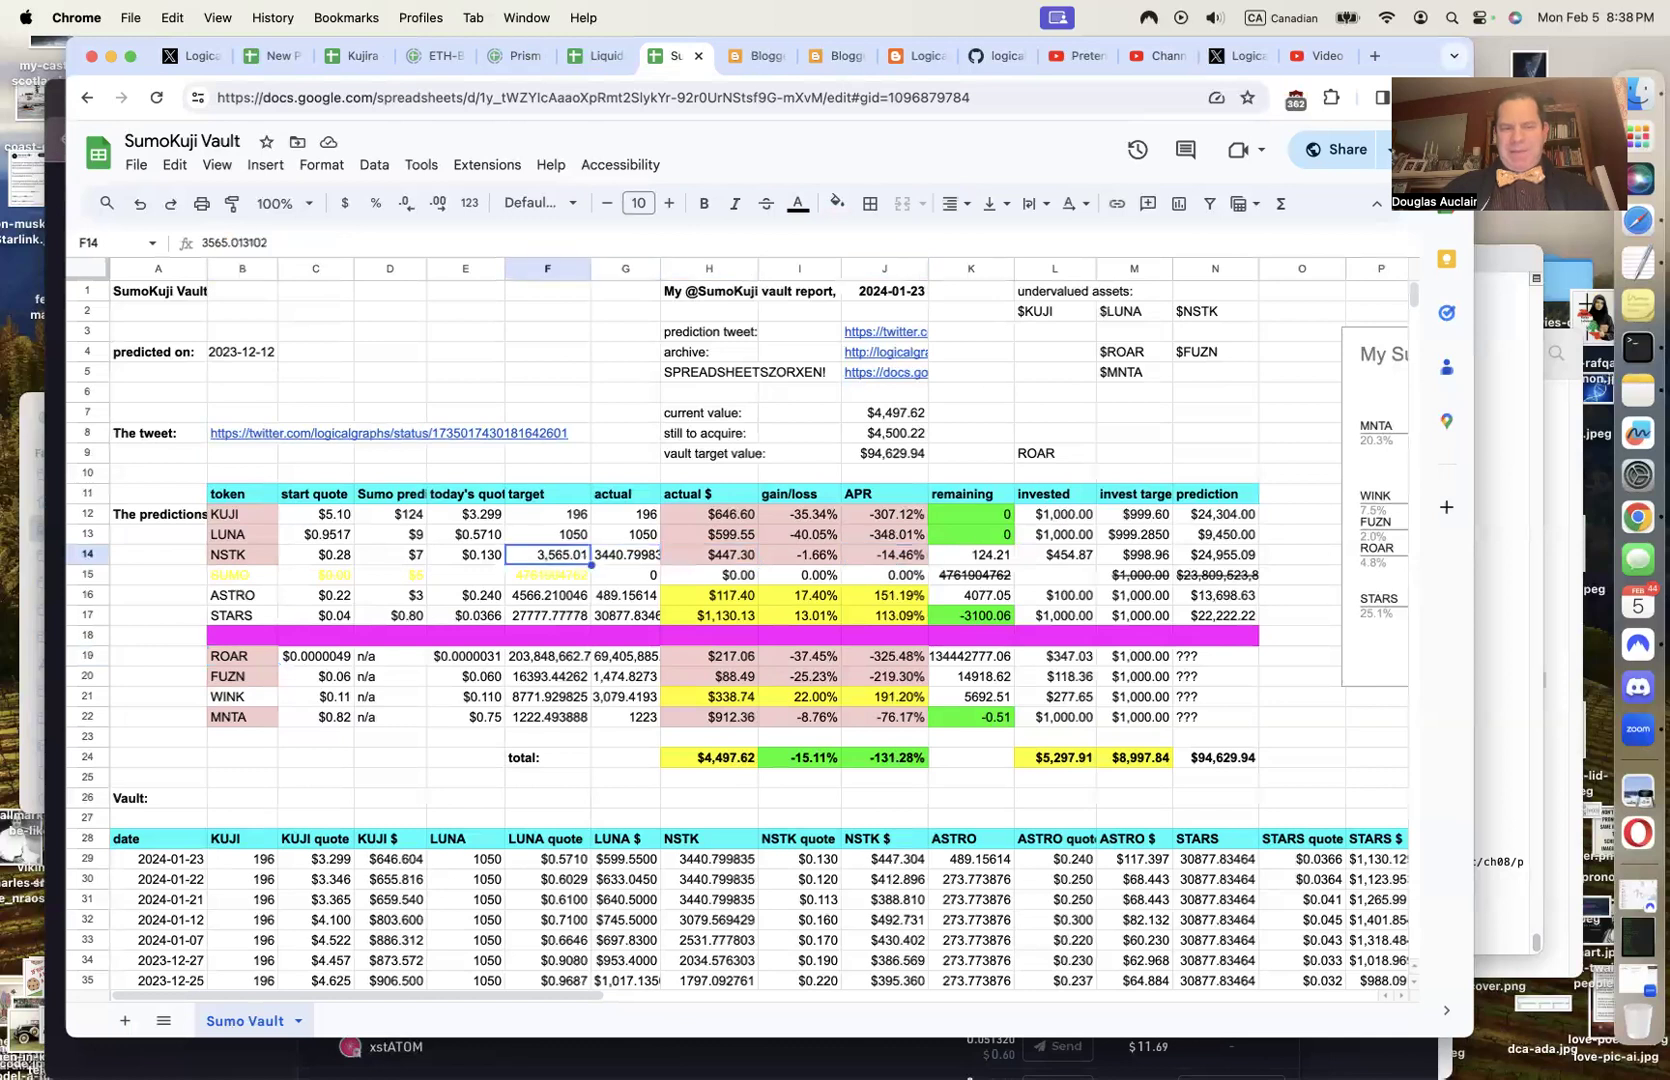
key("Left")
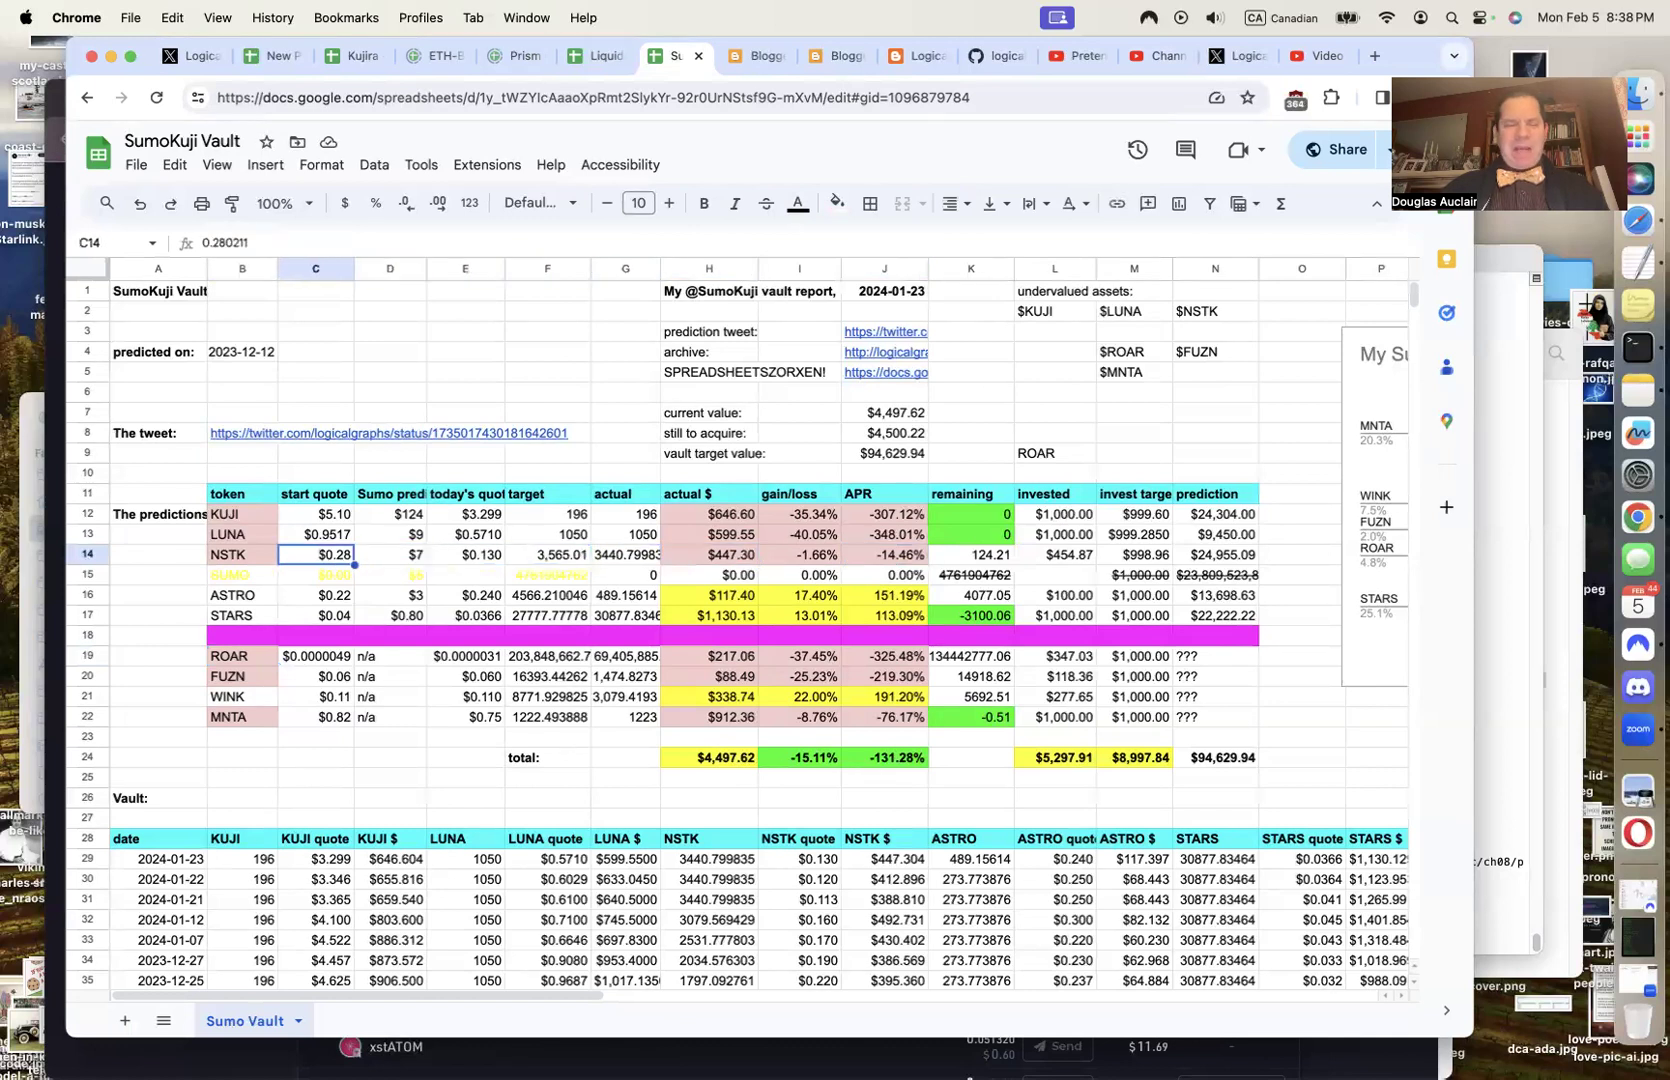
key("Right")
key("Right")
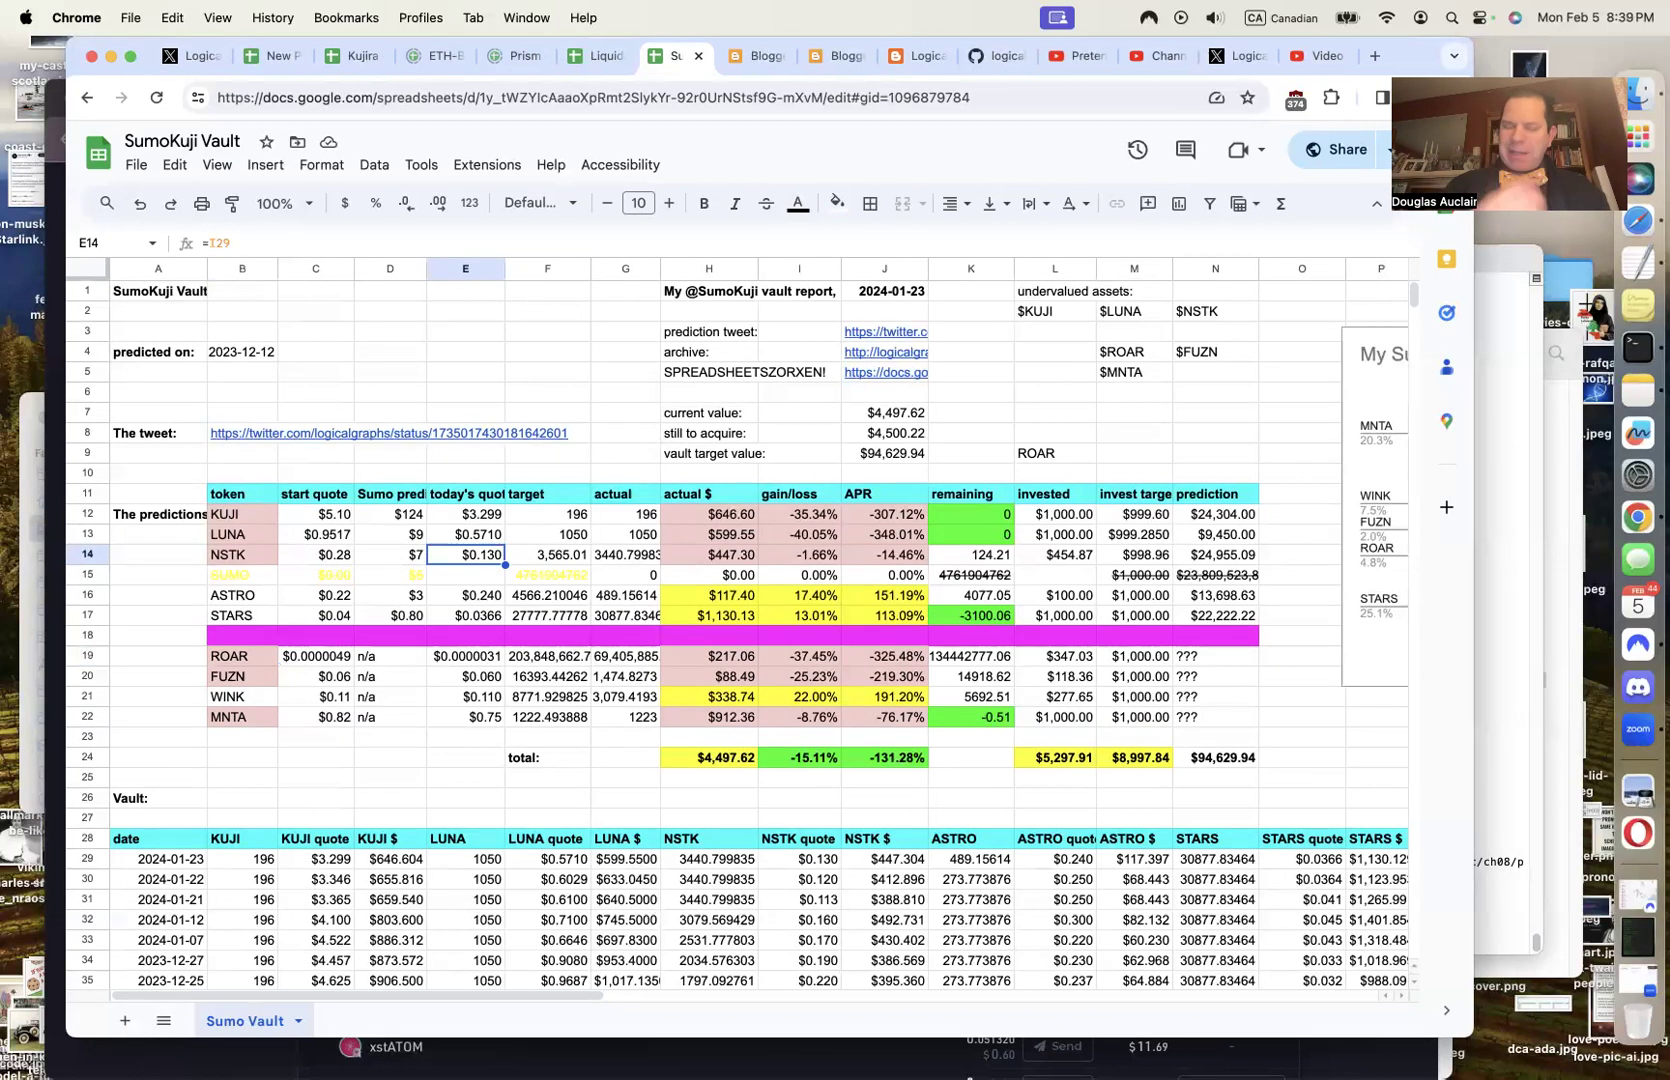
Move past the struck-out SUMO row and examine ASTRO's gain/loss in I16
key("Down")
key("Left")
key("Right")
key("Right")
key("Right")
key("Right")
key("Right")
key("Right")
key("Down")
key("Left")
key("Left")
key("Left")
key("Left")
key("Left")
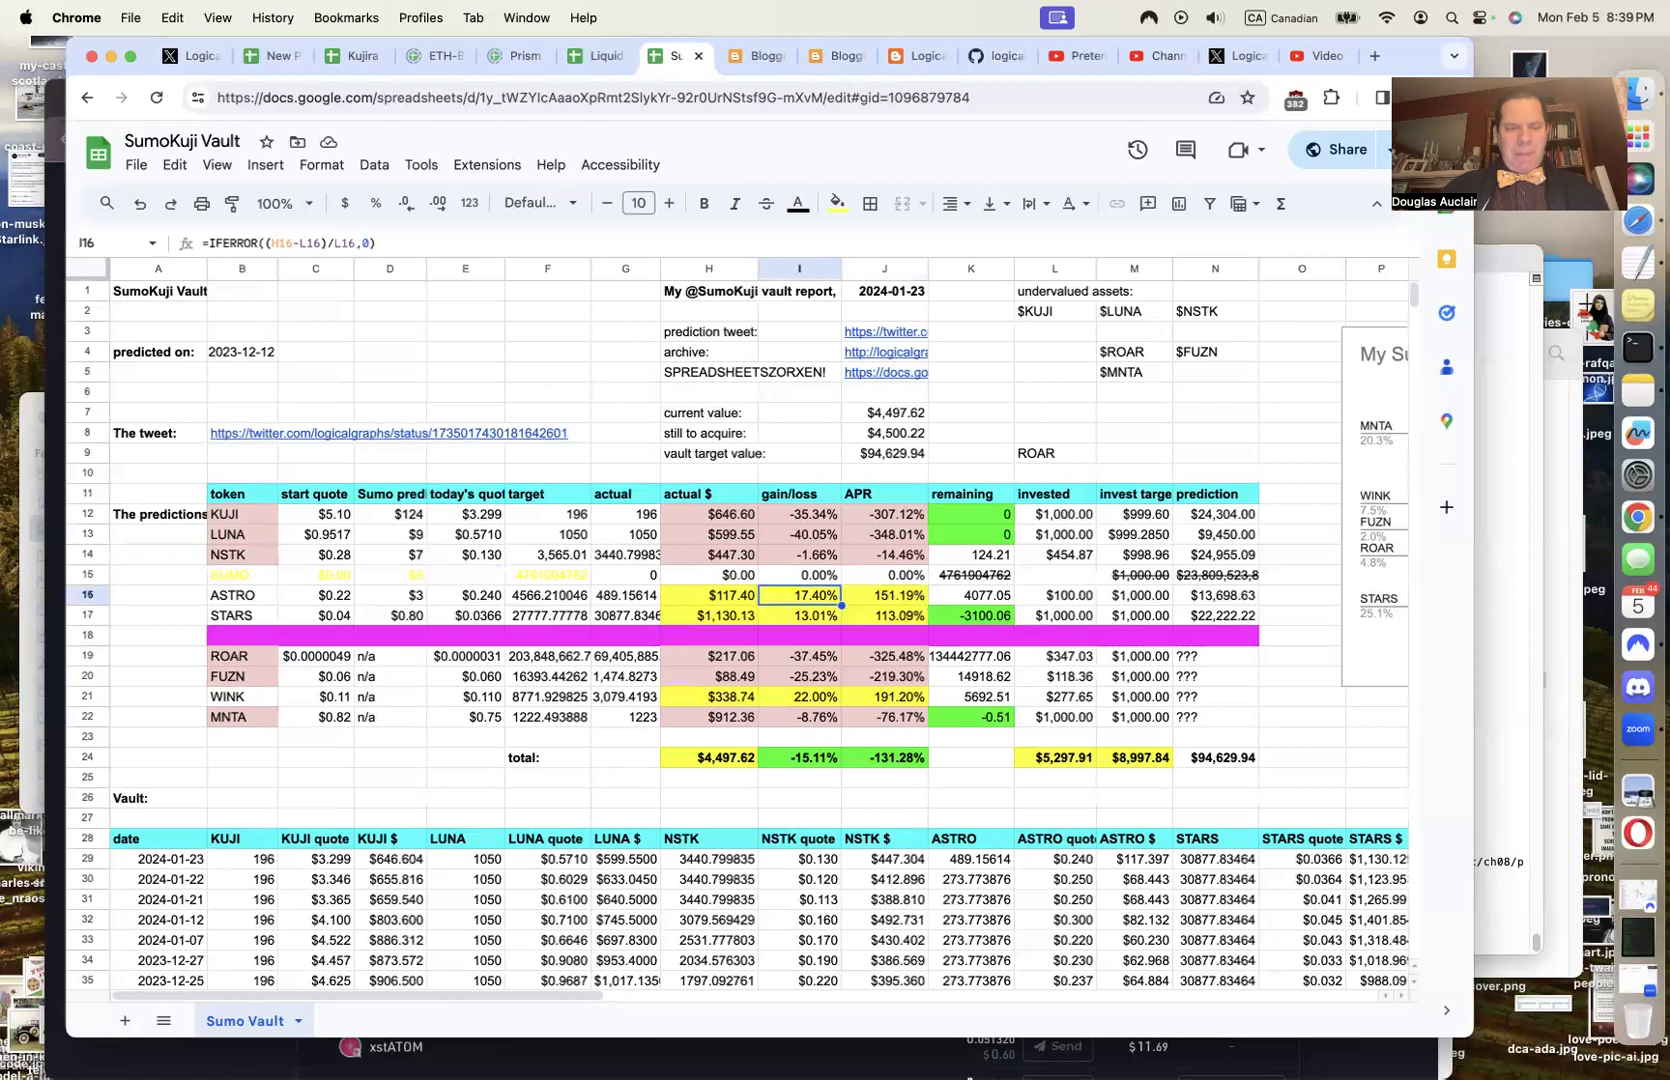
Check ASTRO's invested amount, remaining amount and actual dollar value in row 16
key("Right")
key("Right")
key("Right")
key("Right")
key("Right")
key("Right")
key("Right")
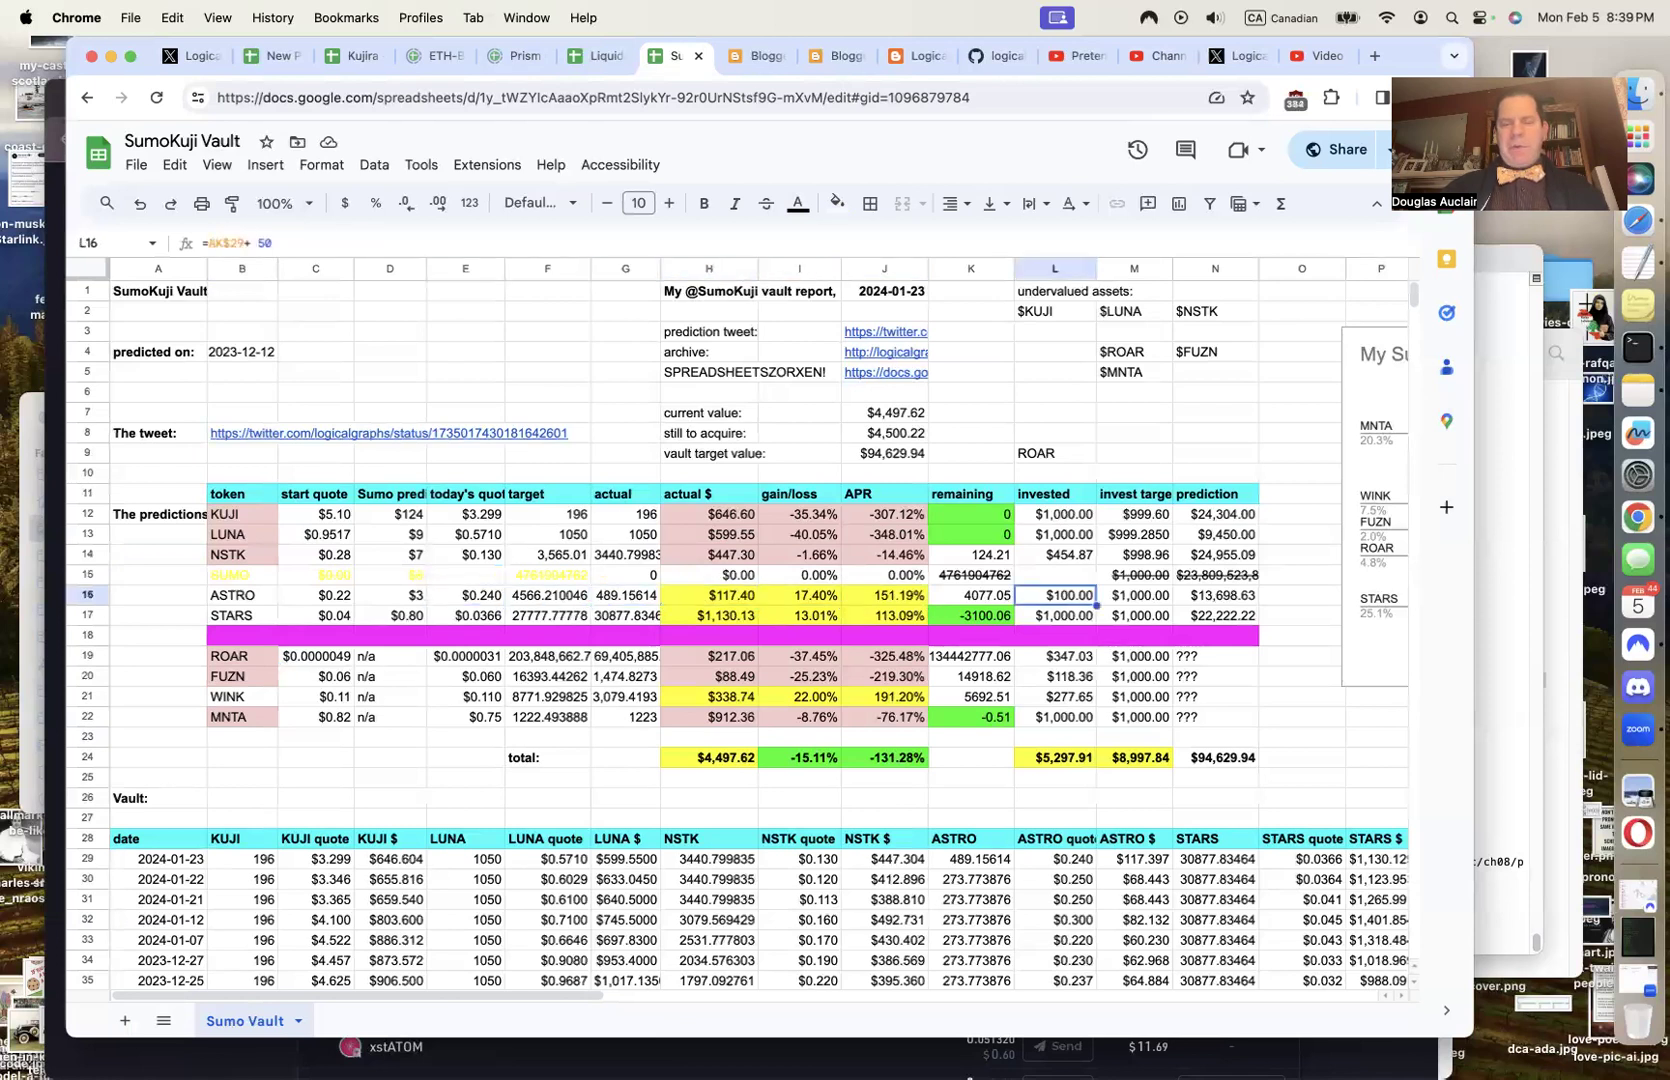
key("Left")
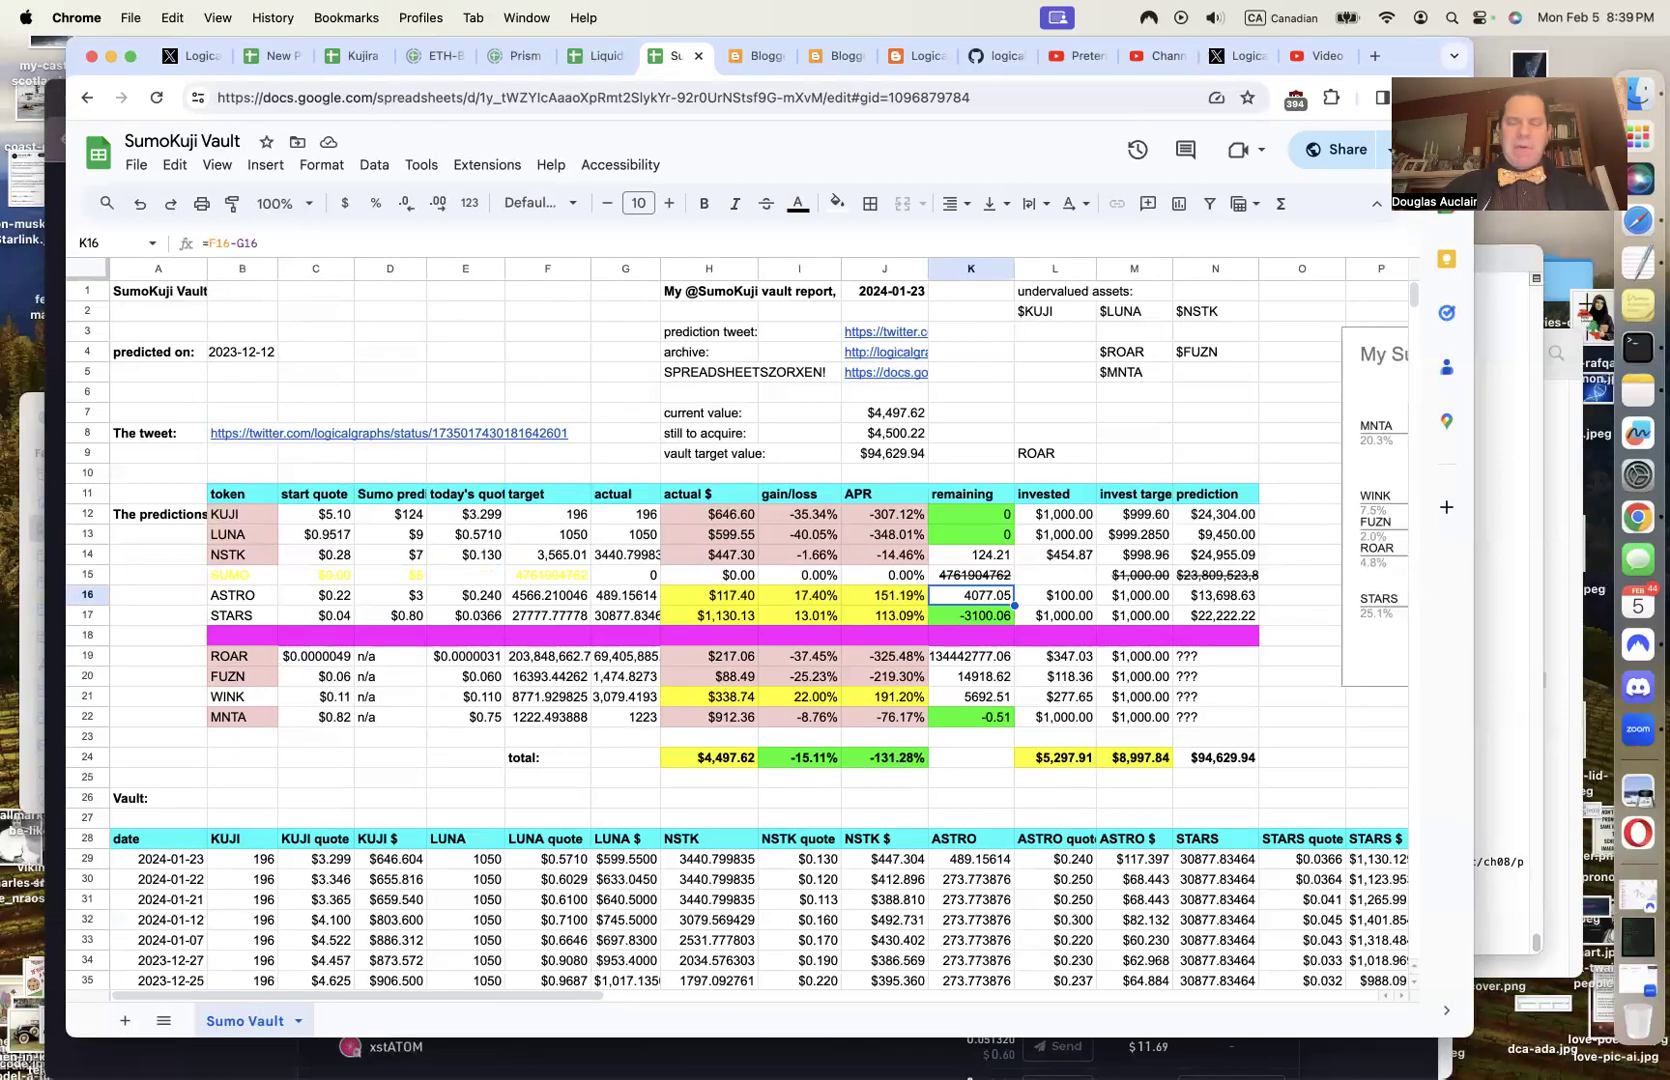
key("Left")
key("Left")
key("Left")
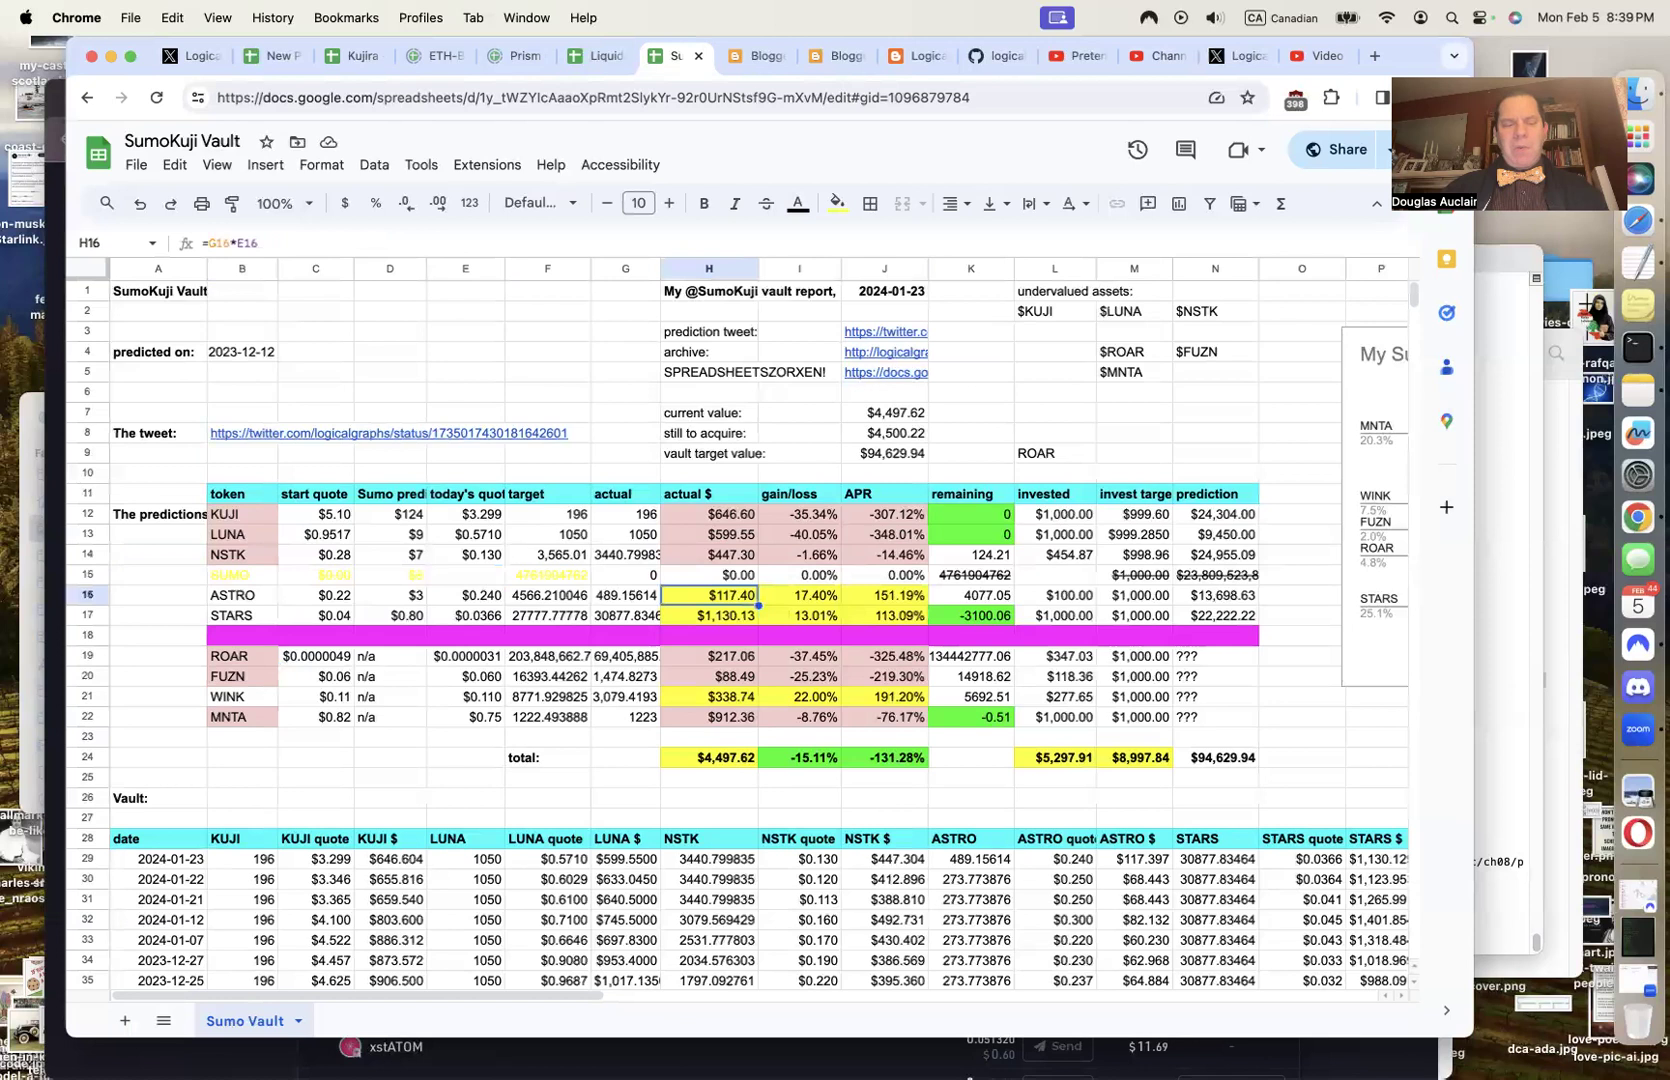
Go across the STARS row and examine its remaining amount in K17
key("Down")
key("Left")
key("Left")
key("Left")
key("Left")
key("Right")
key("Right")
key("Right")
key("Right")
key("Right")
key("Right")
key("Right")
key("Right")
key("Right")
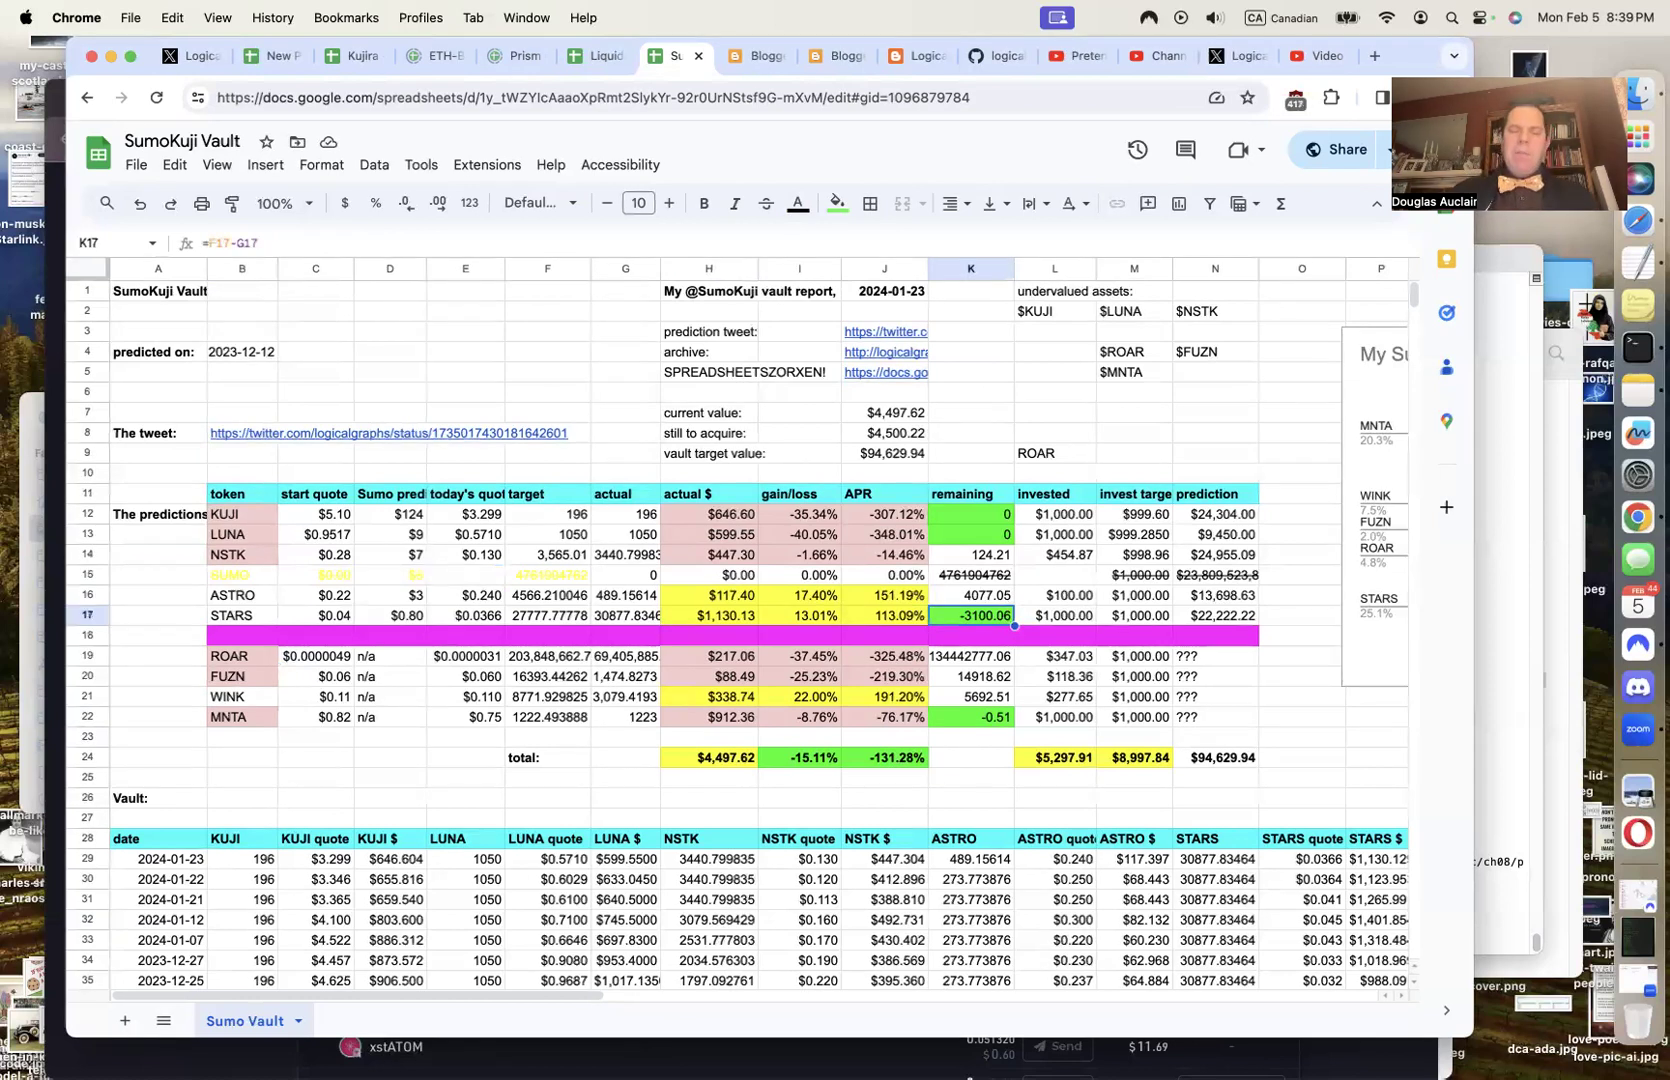
Compare the remaining amounts of the predicted tokens in column K above the magenta divider
key("Up")
key("Up")
key("Up")
key("Up")
key("Down")
key("Down")
key("Down")
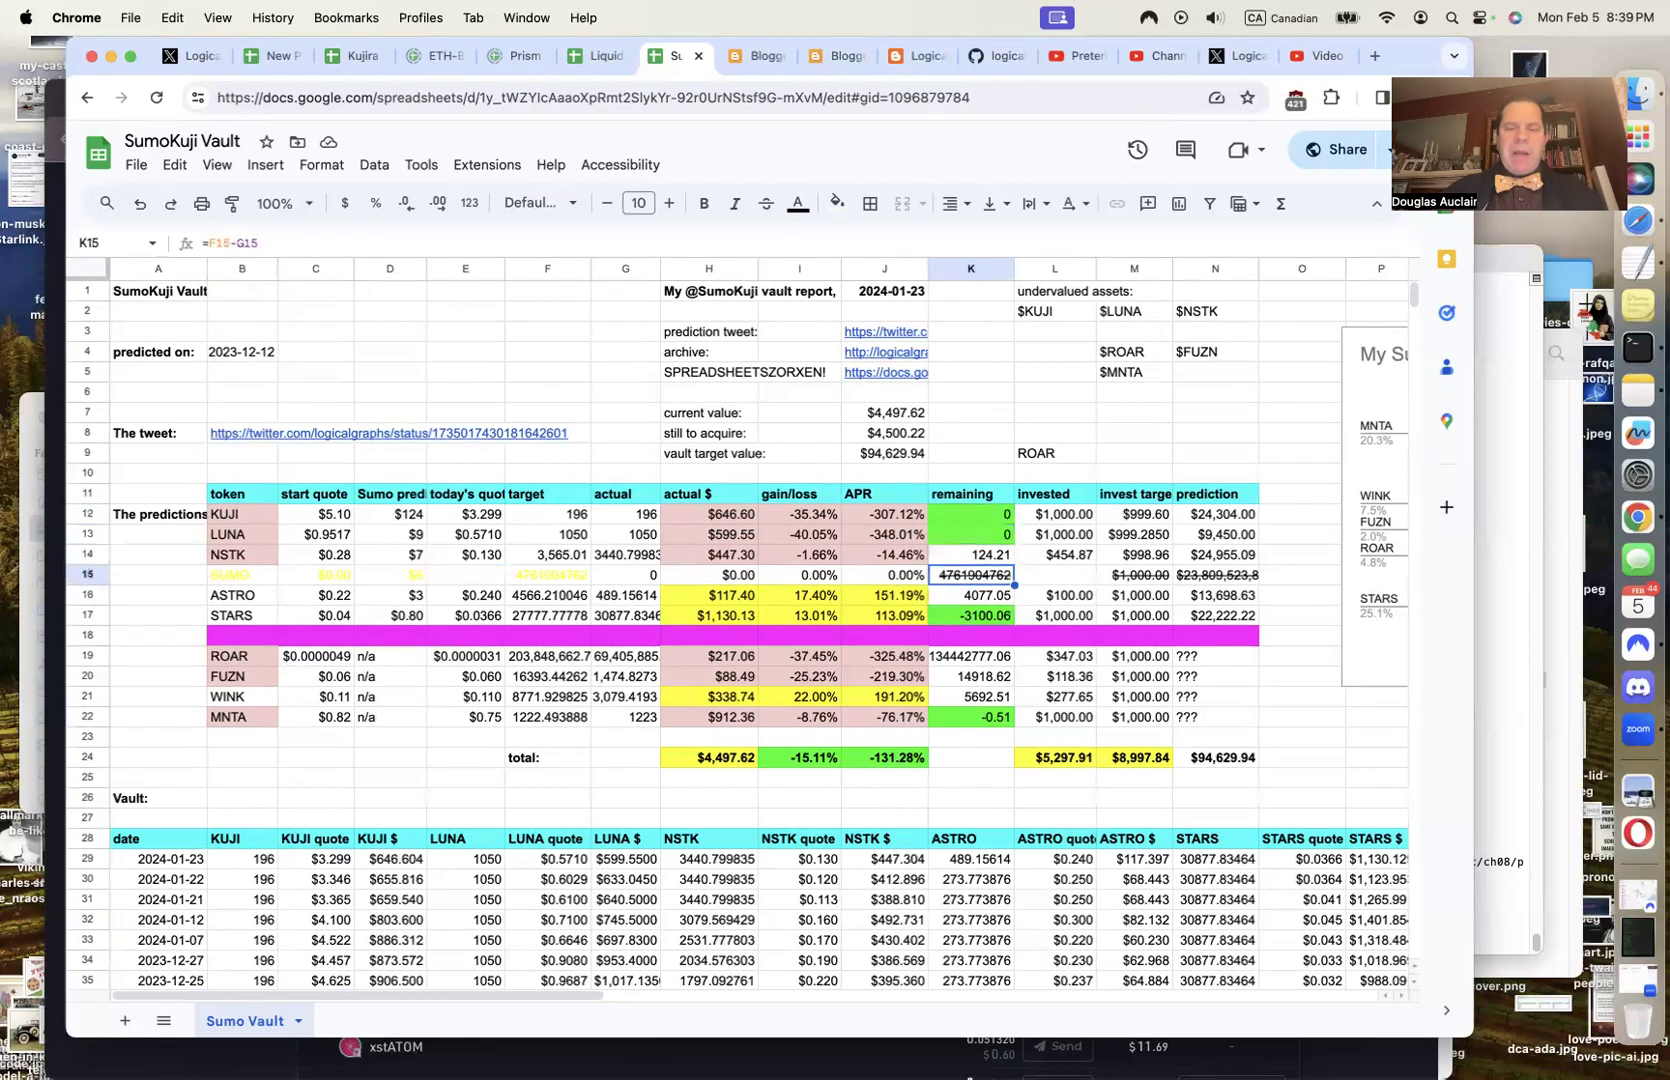
key("Down")
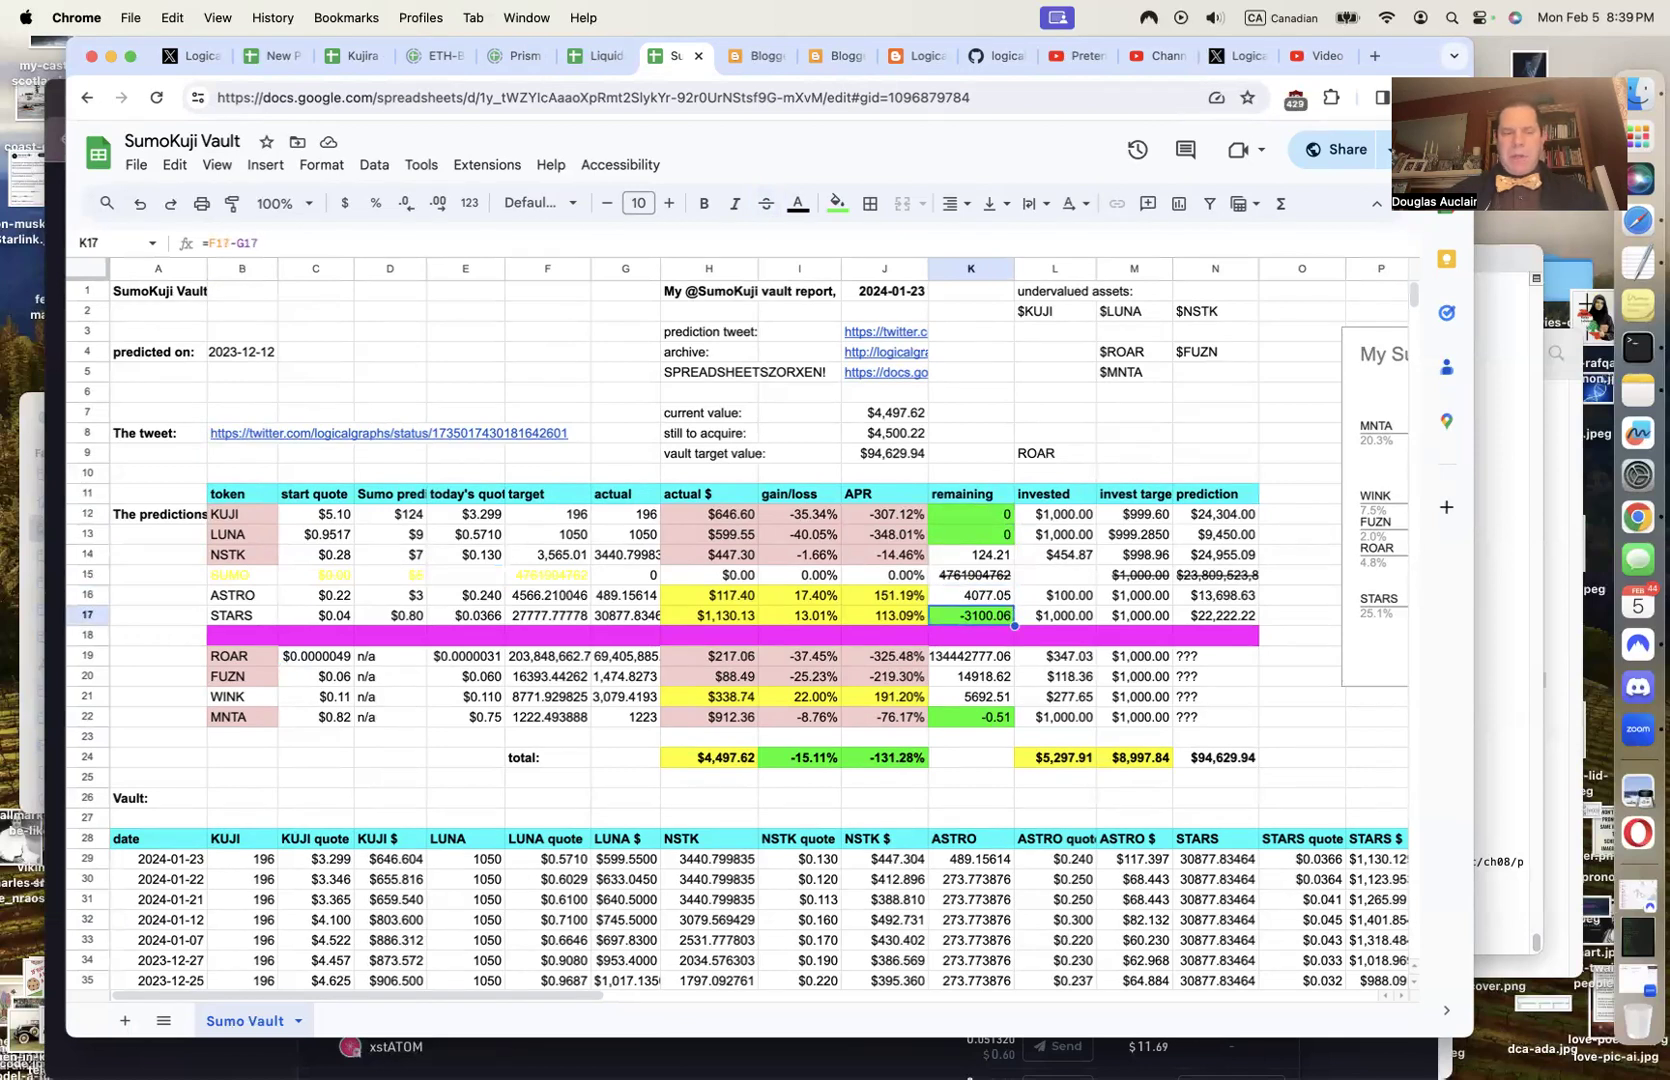
key("Up")
key("Up")
key("Up")
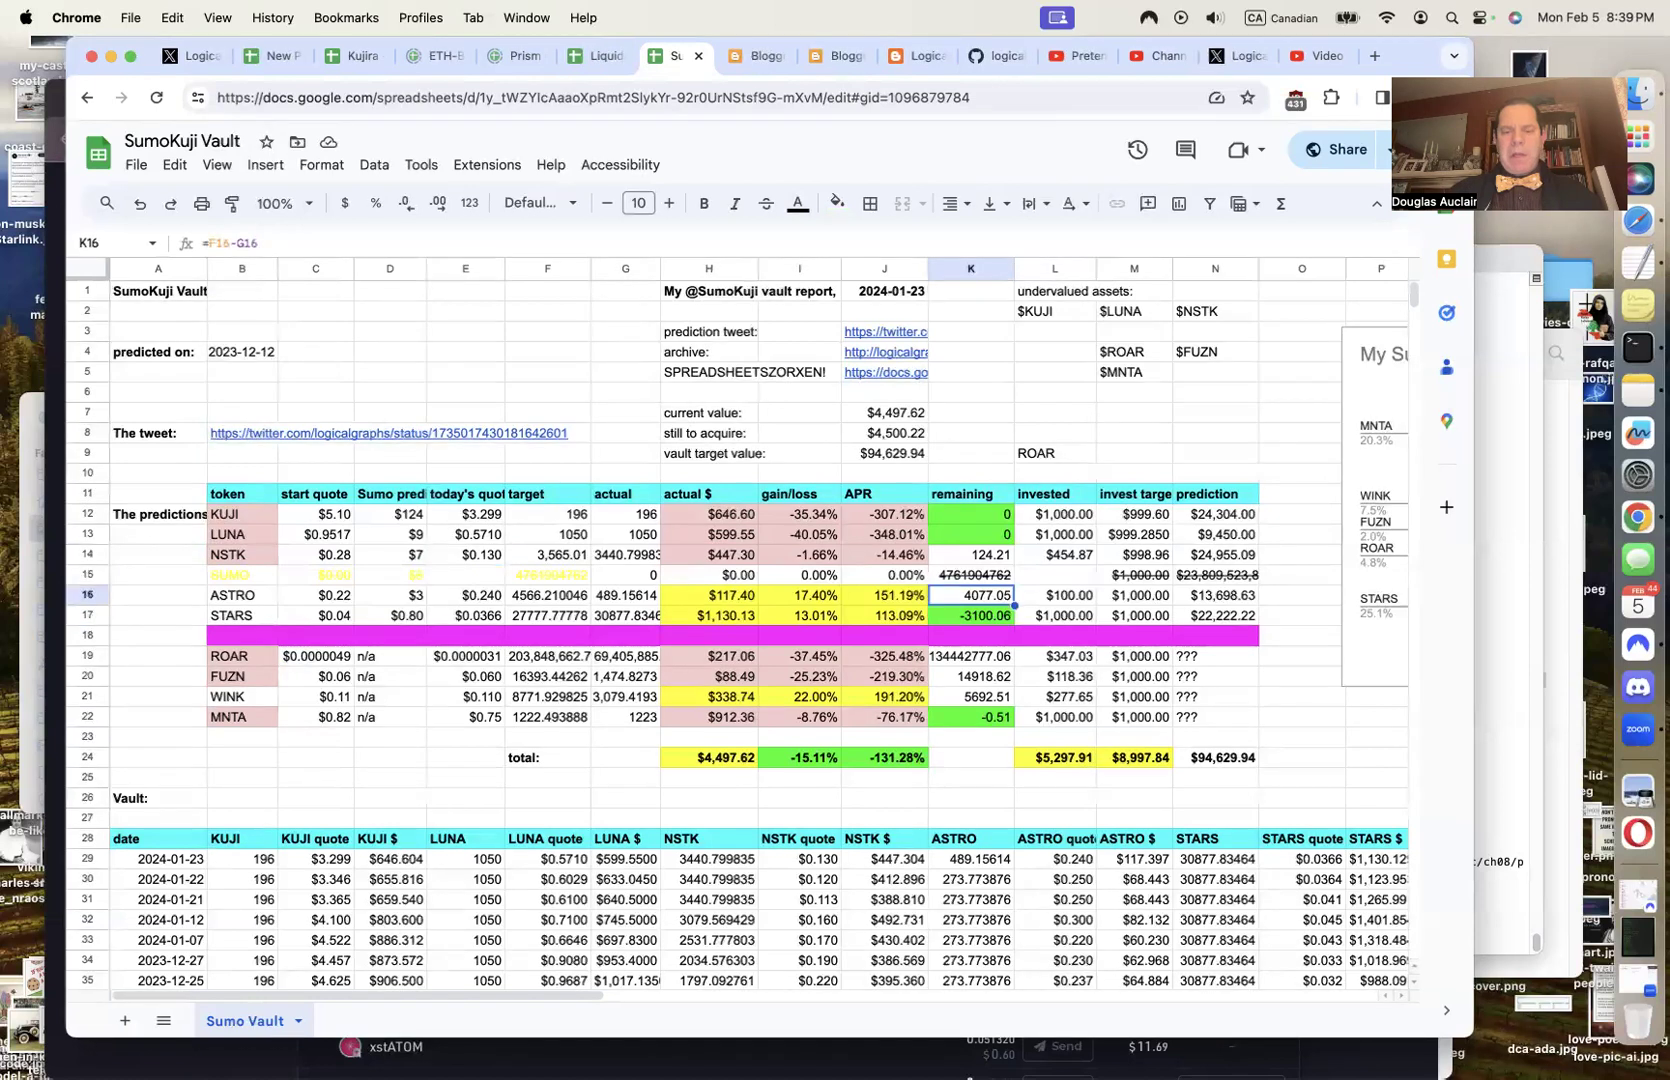
Examine ROAR's remaining amount below the divider and go back across its row to the token name in B19
key("Down")
key("Down")
key("Down")
key("Down")
key("Down")
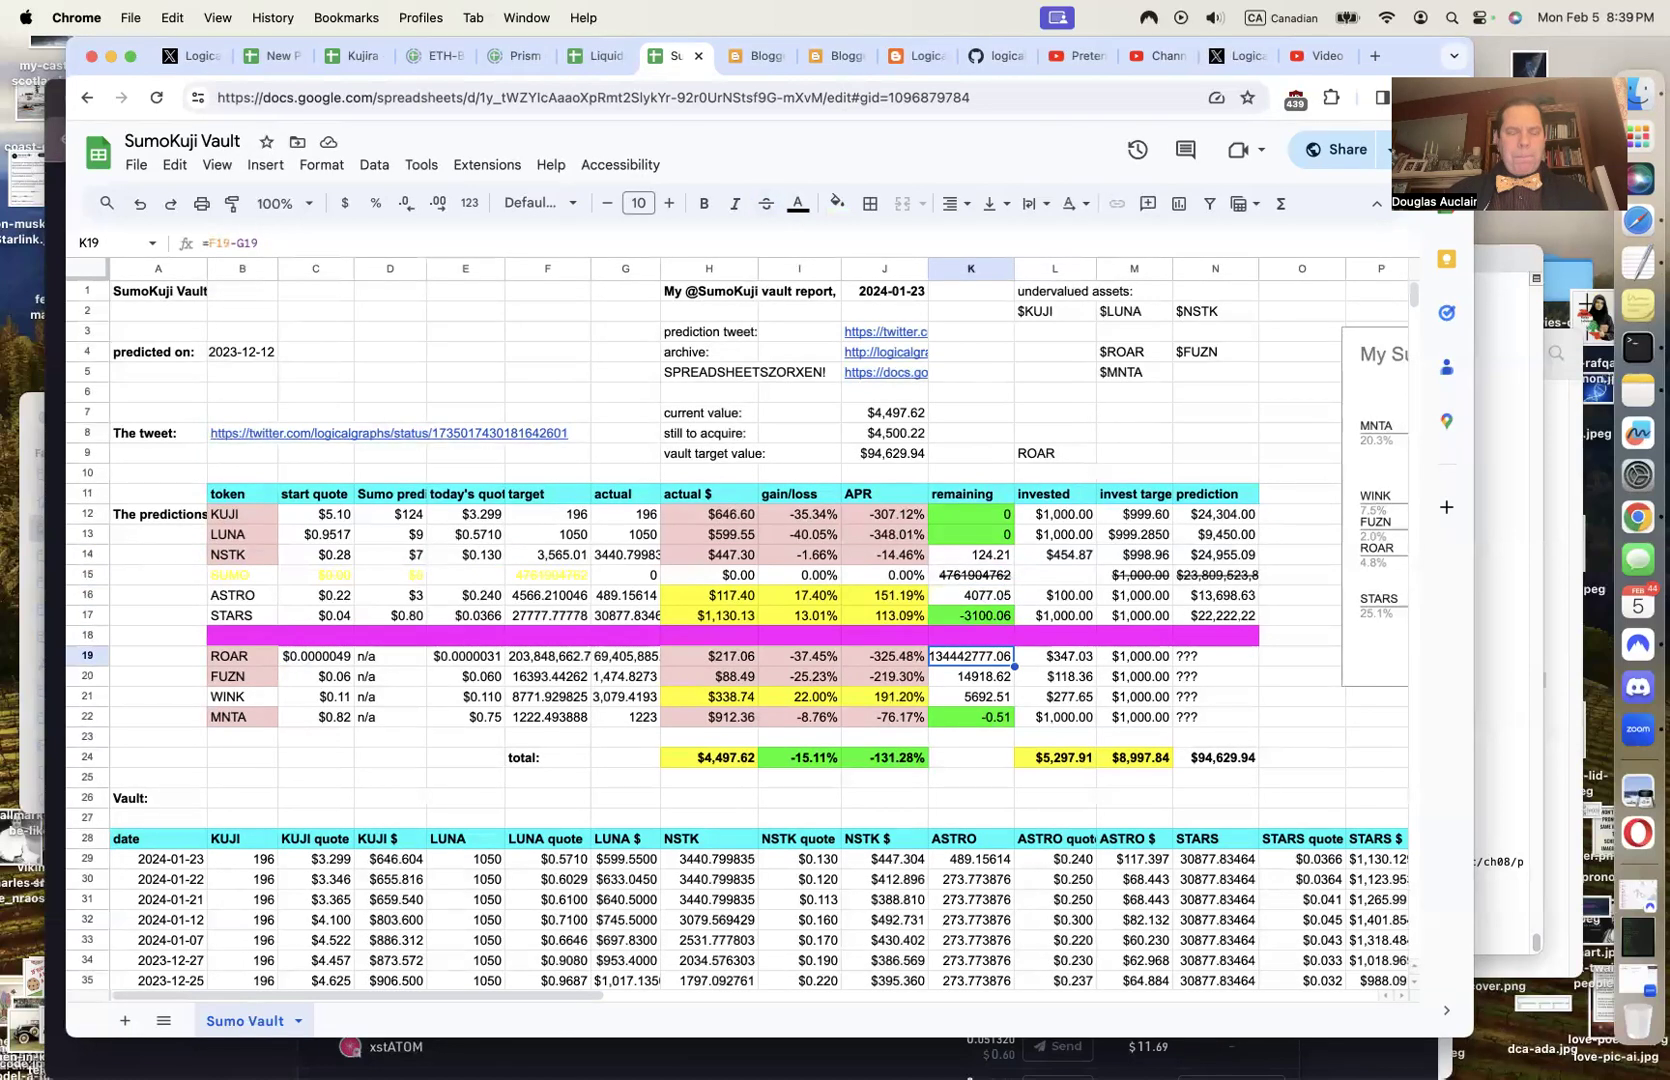
key("Up")
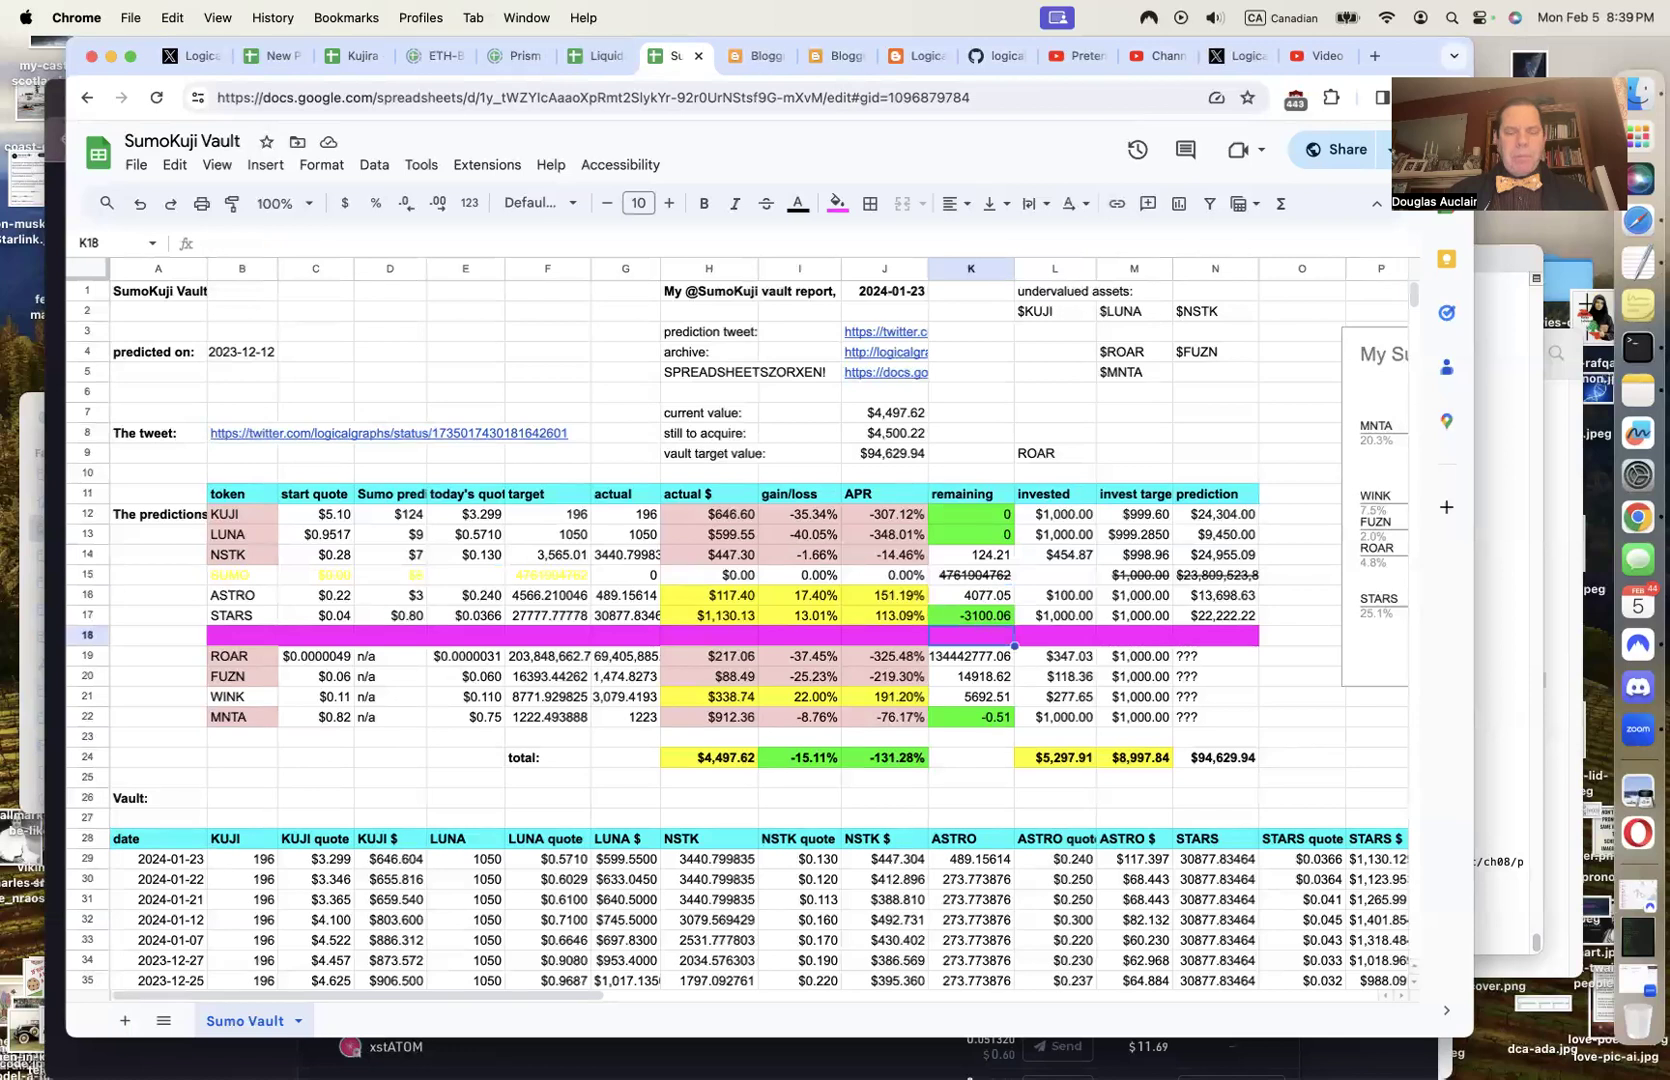
key("Down")
key("Left")
key("Left")
key("Left")
key("Left")
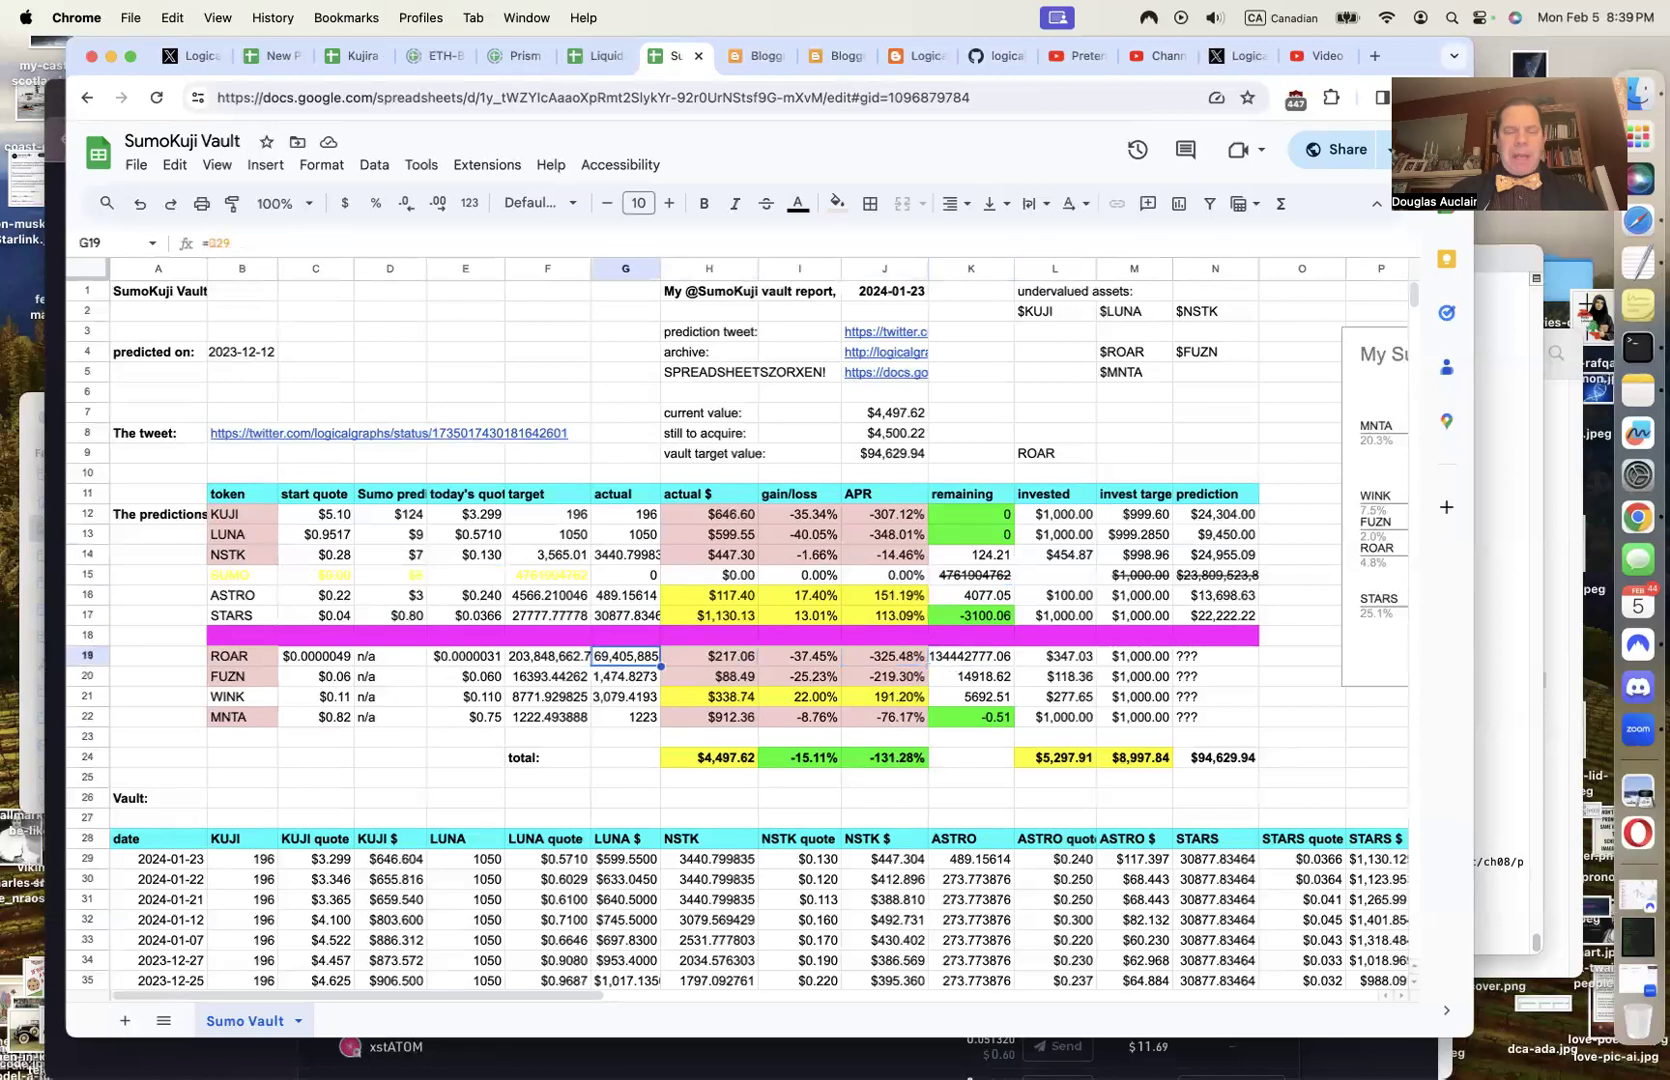
key("Left")
key("Left")
key("Left")
key("Left")
key("Left")
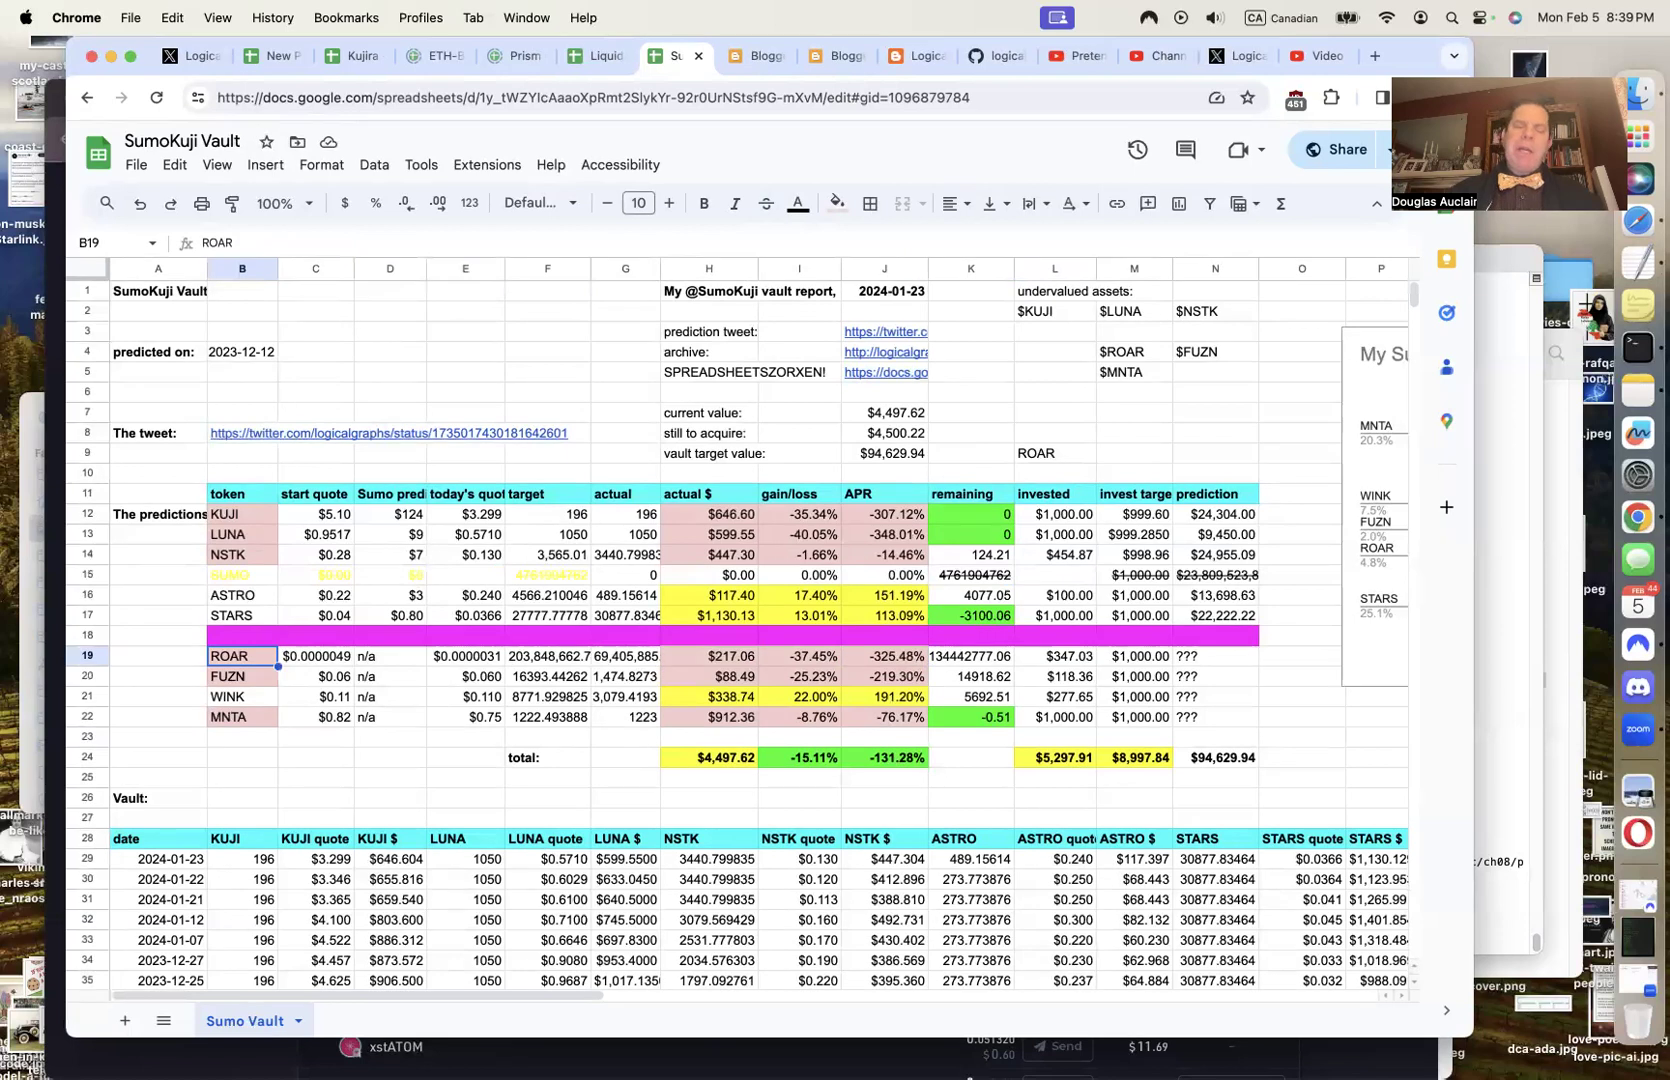
Go across ROAR's row 19 from the token name to its invested amount in L19
key("Right")
key("Right")
key("Right")
key("Right")
key("Right")
key("Right")
key("Right")
key("Right")
key("Right")
key("Right")
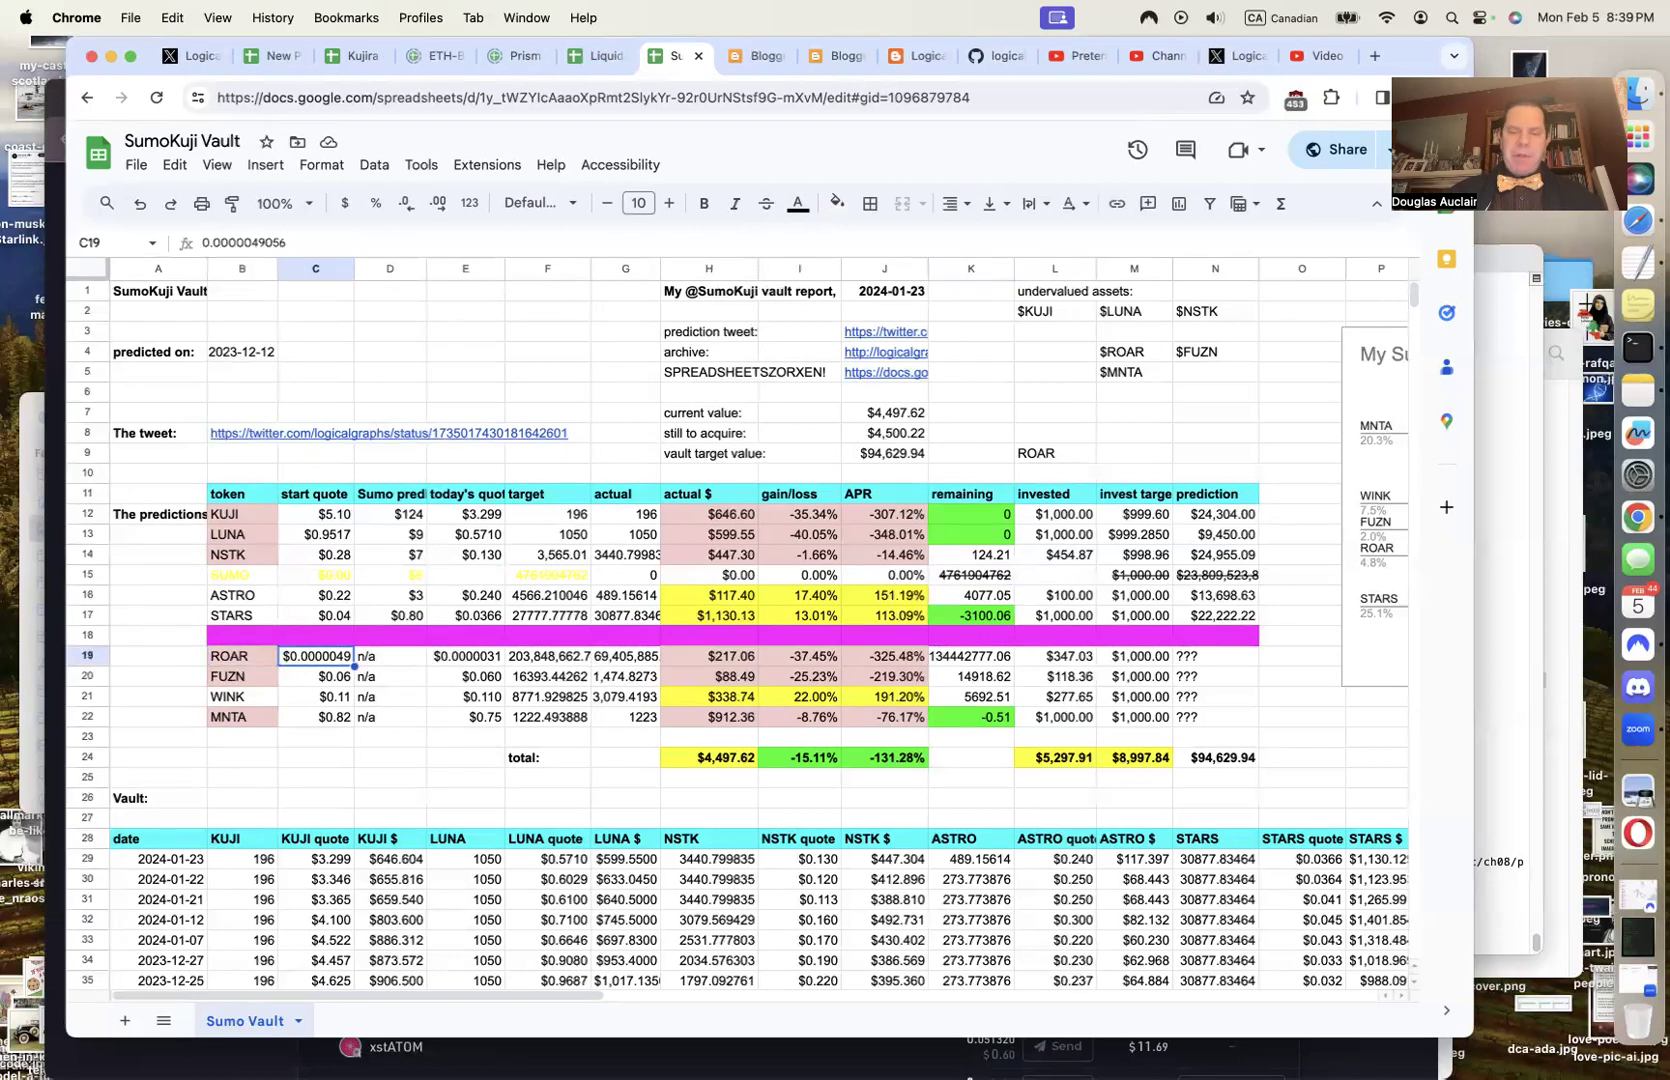
Check MNTA's remaining amount in K22, and select the remaining amounts of ROAR, FUZN and WINK in K19:K21
key("Down")
key("Down")
key("Down")
key("Down")
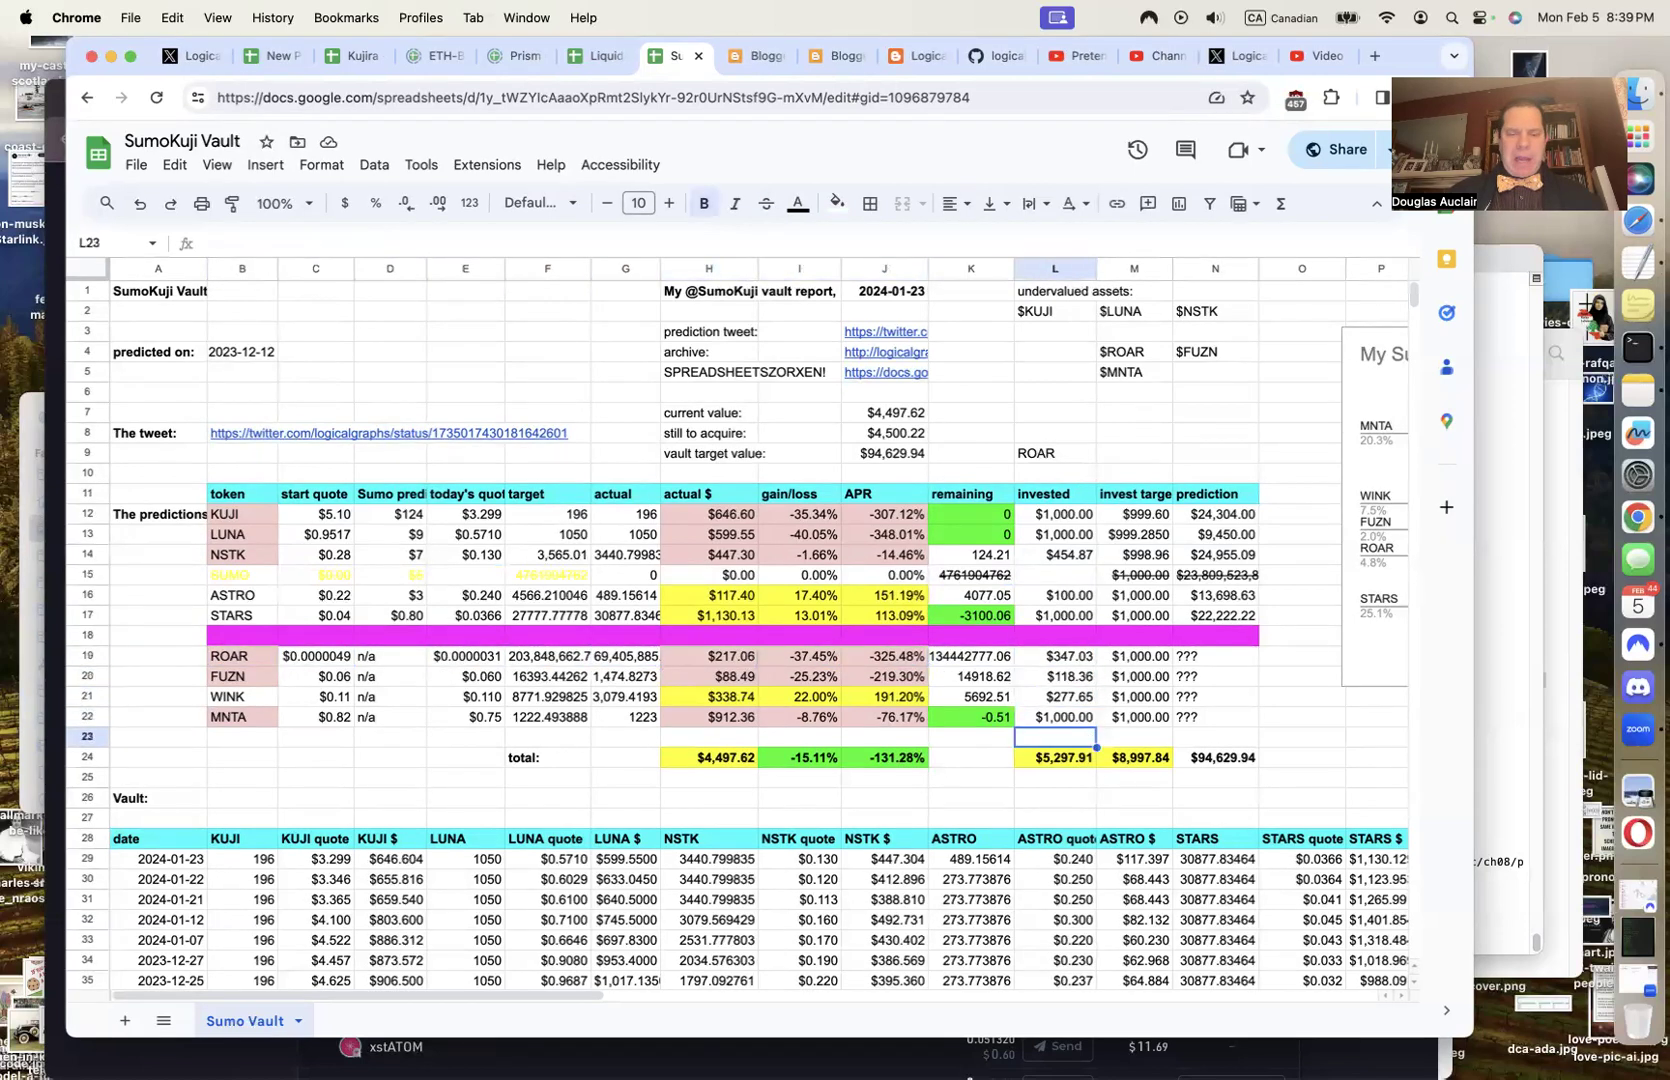
key("Left")
key("Up")
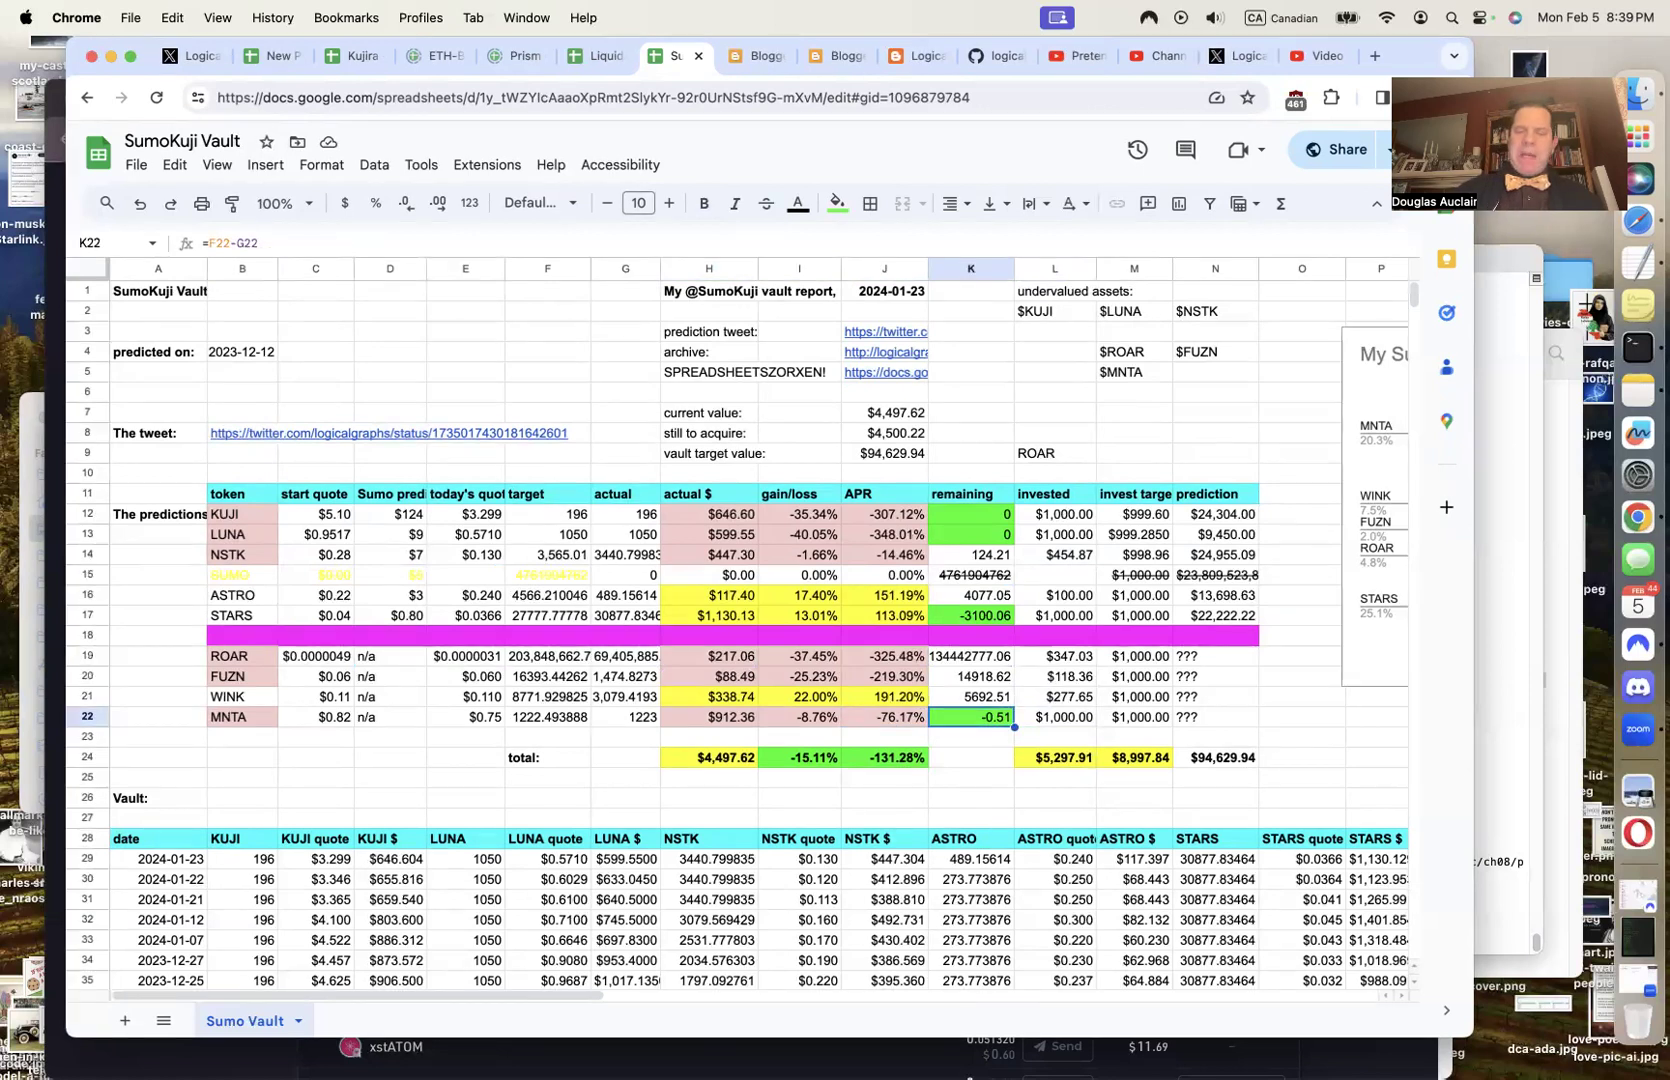
key("Up")
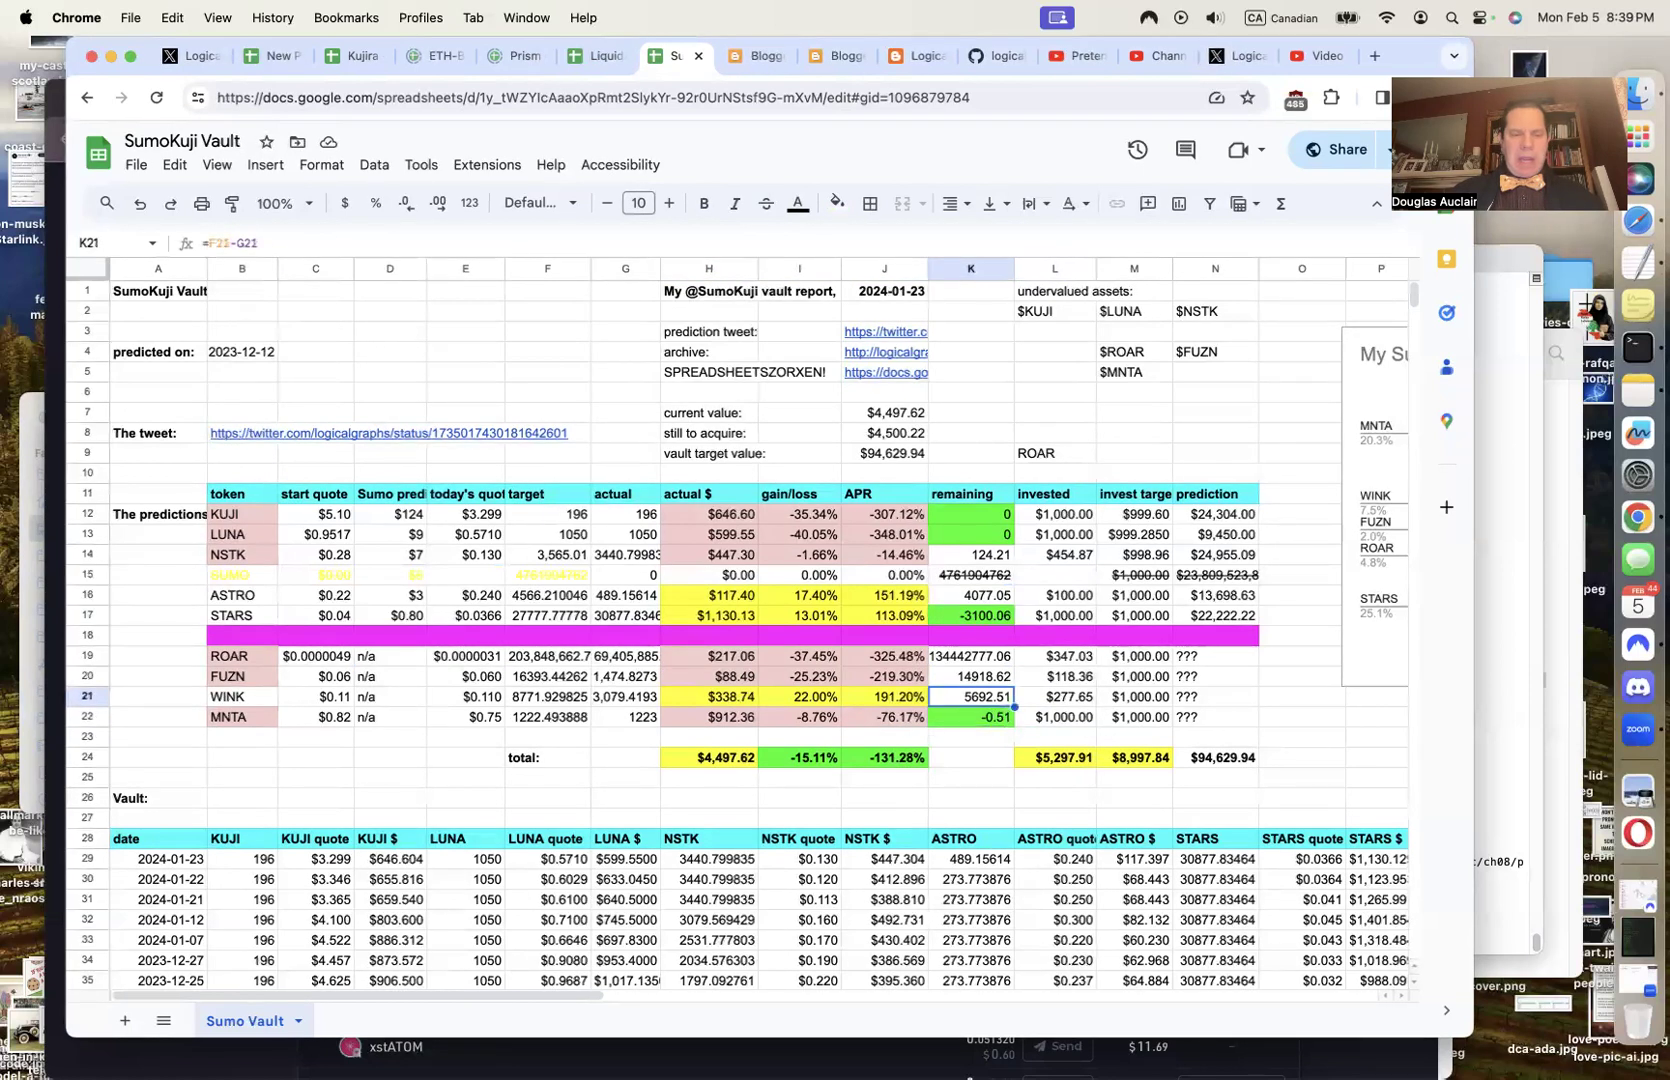
key("shift+Up")
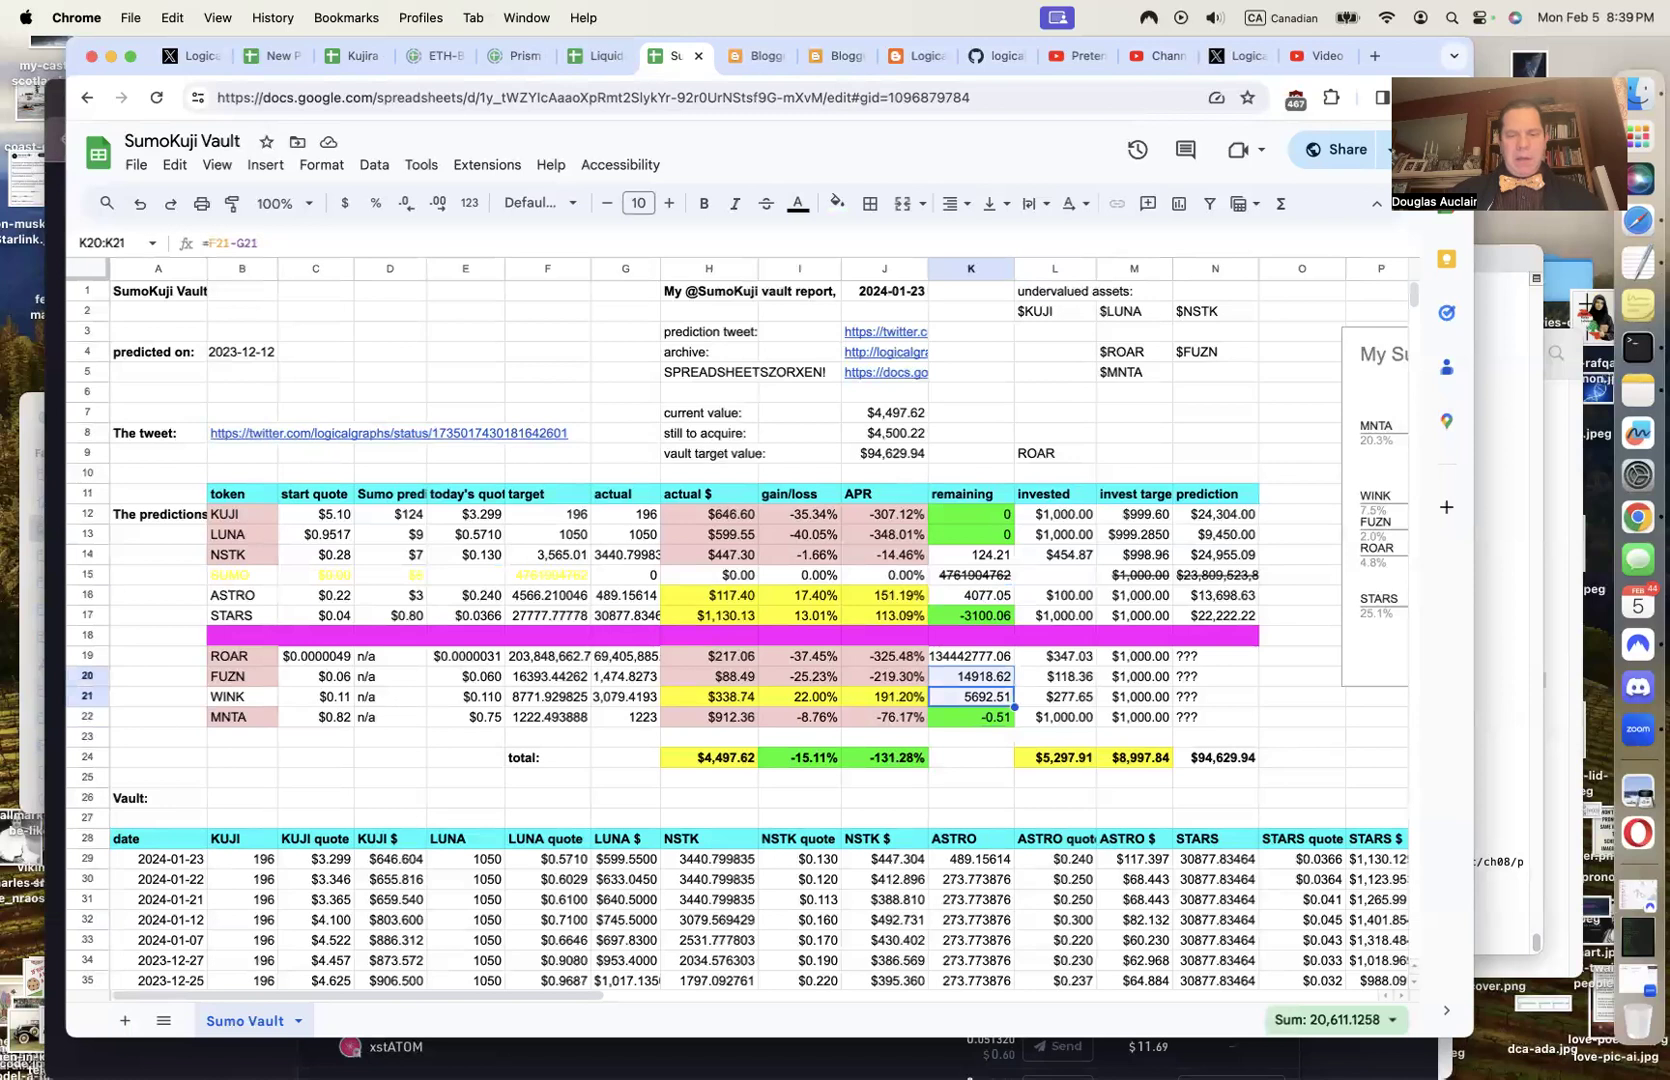
key("shift+Up")
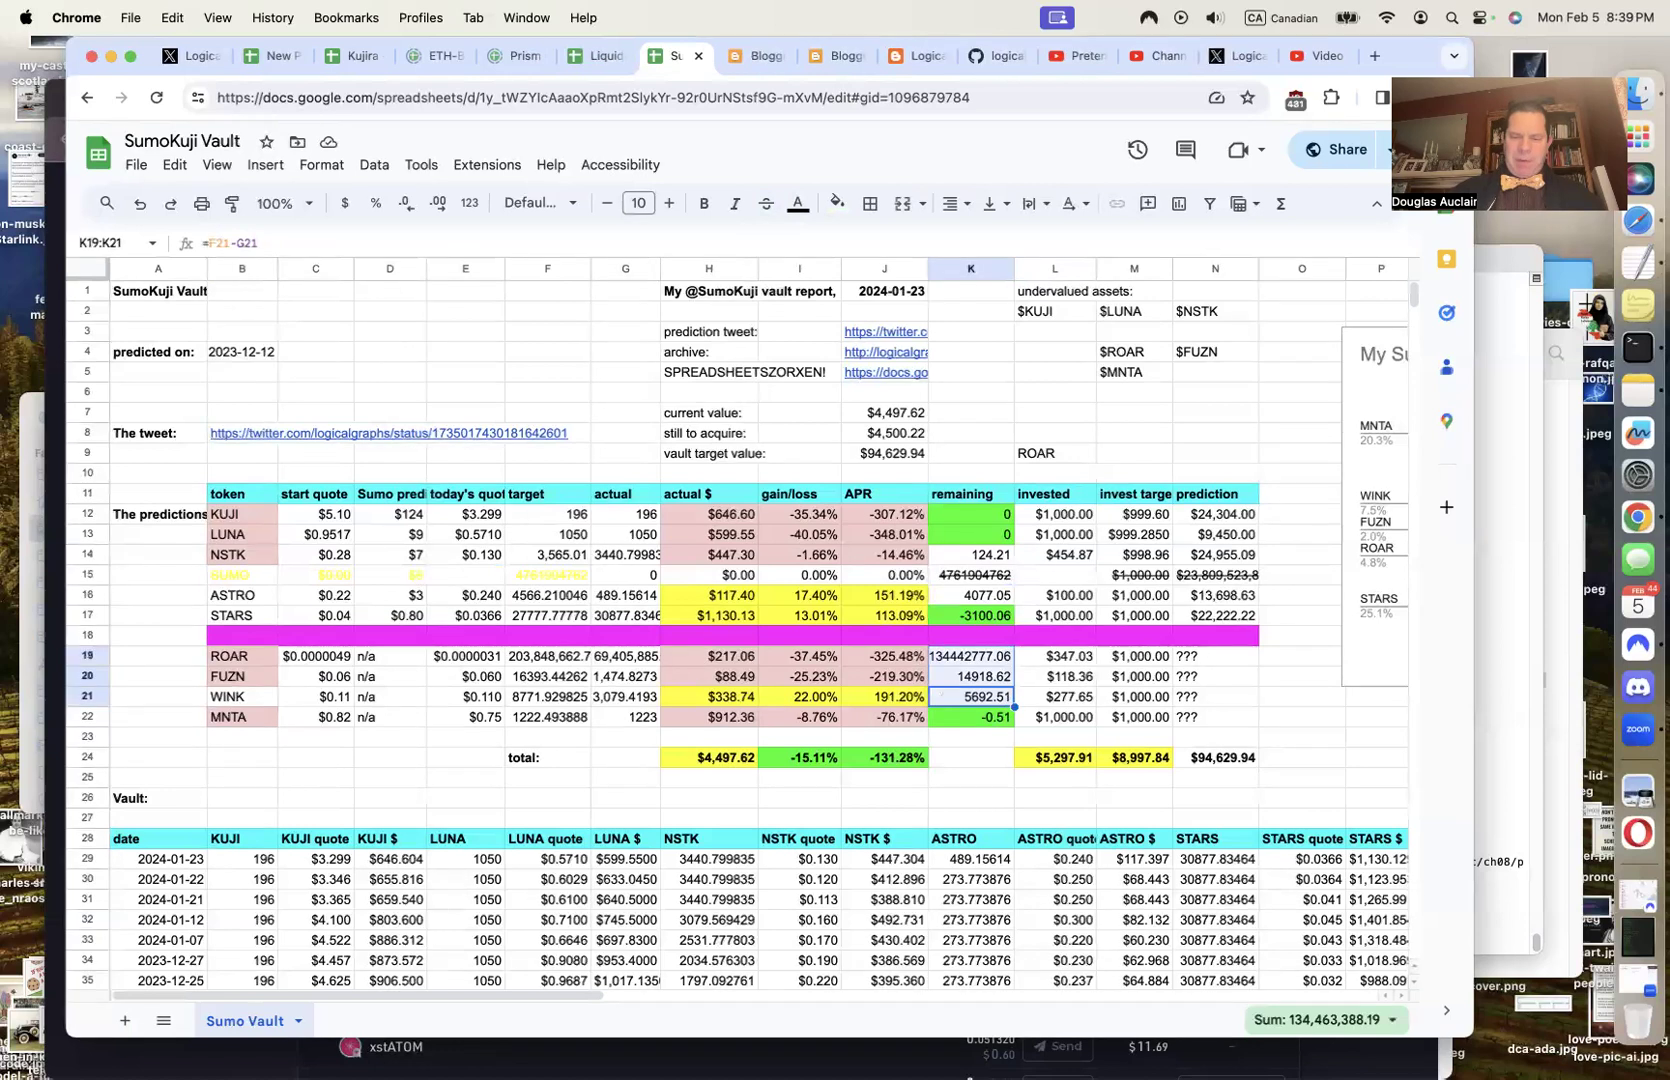
Go down the start quotes in column C from ROAR to MNTA
left_click(311, 646)
key("Down")
key("Down")
key("Down")
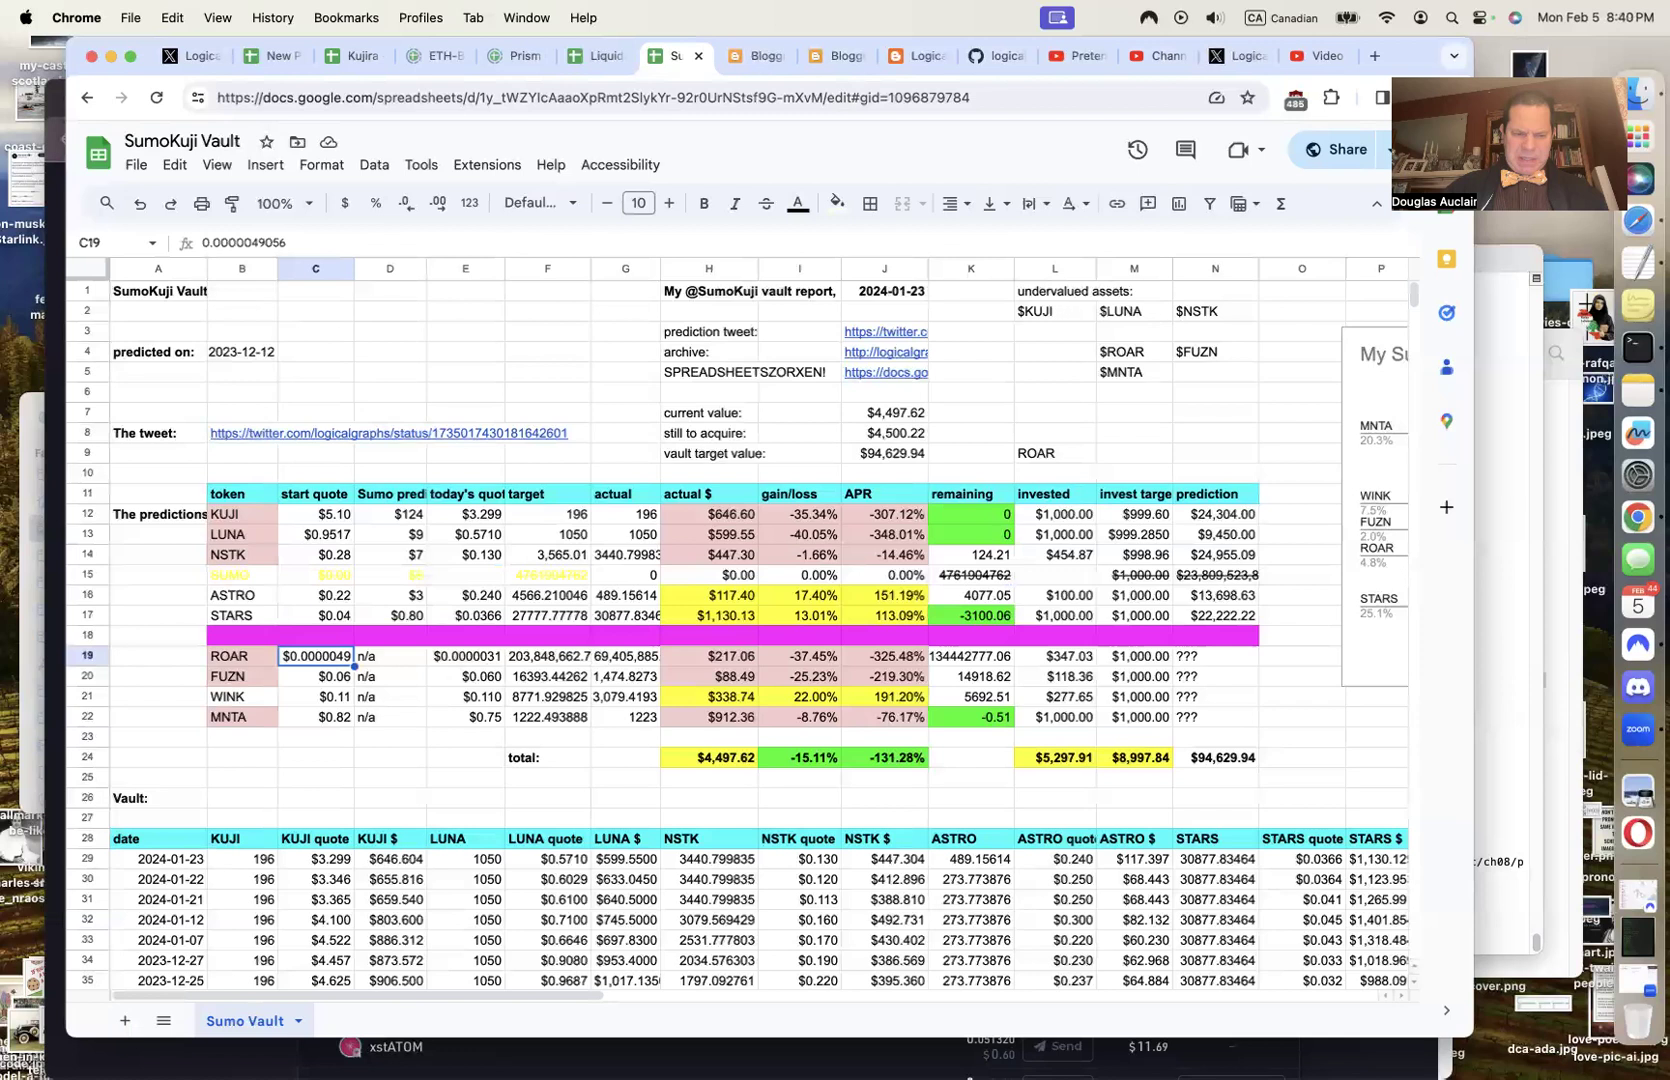
Check FUZN's quote for today and select the target amounts of the four tokens below the divider, F19:F22
key("Up")
key("Right")
key("Right")
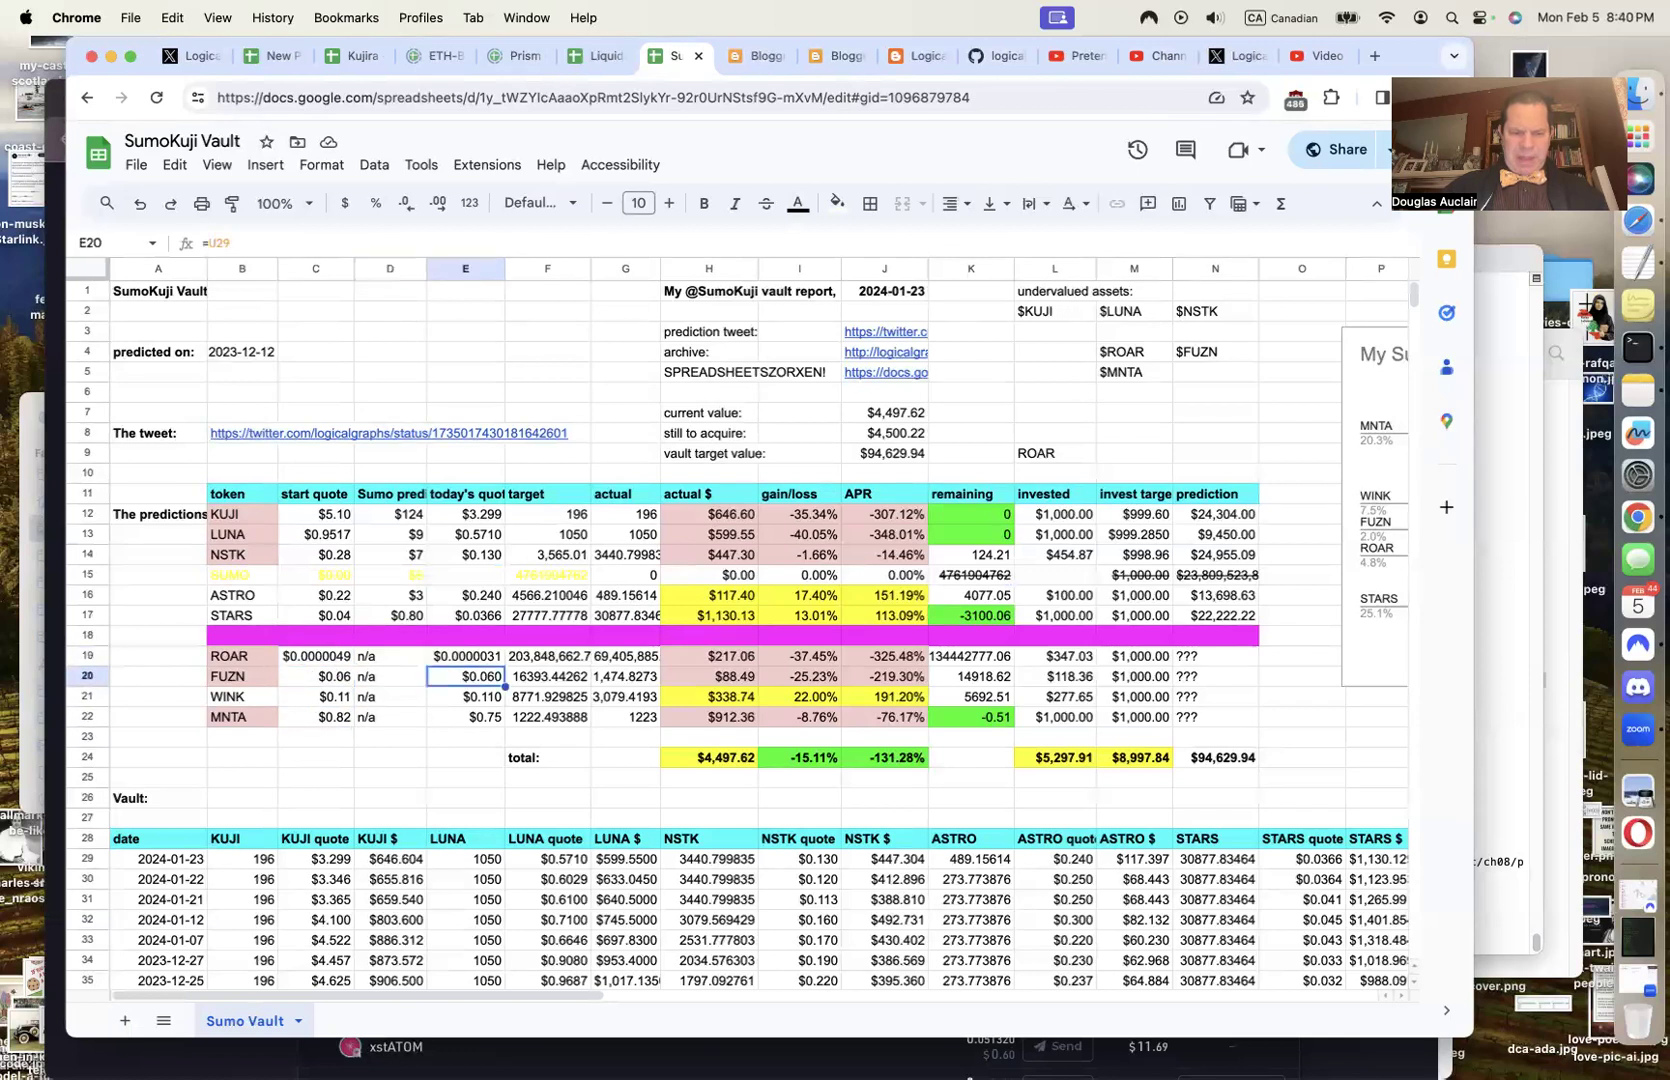
key("Right")
key("Up")
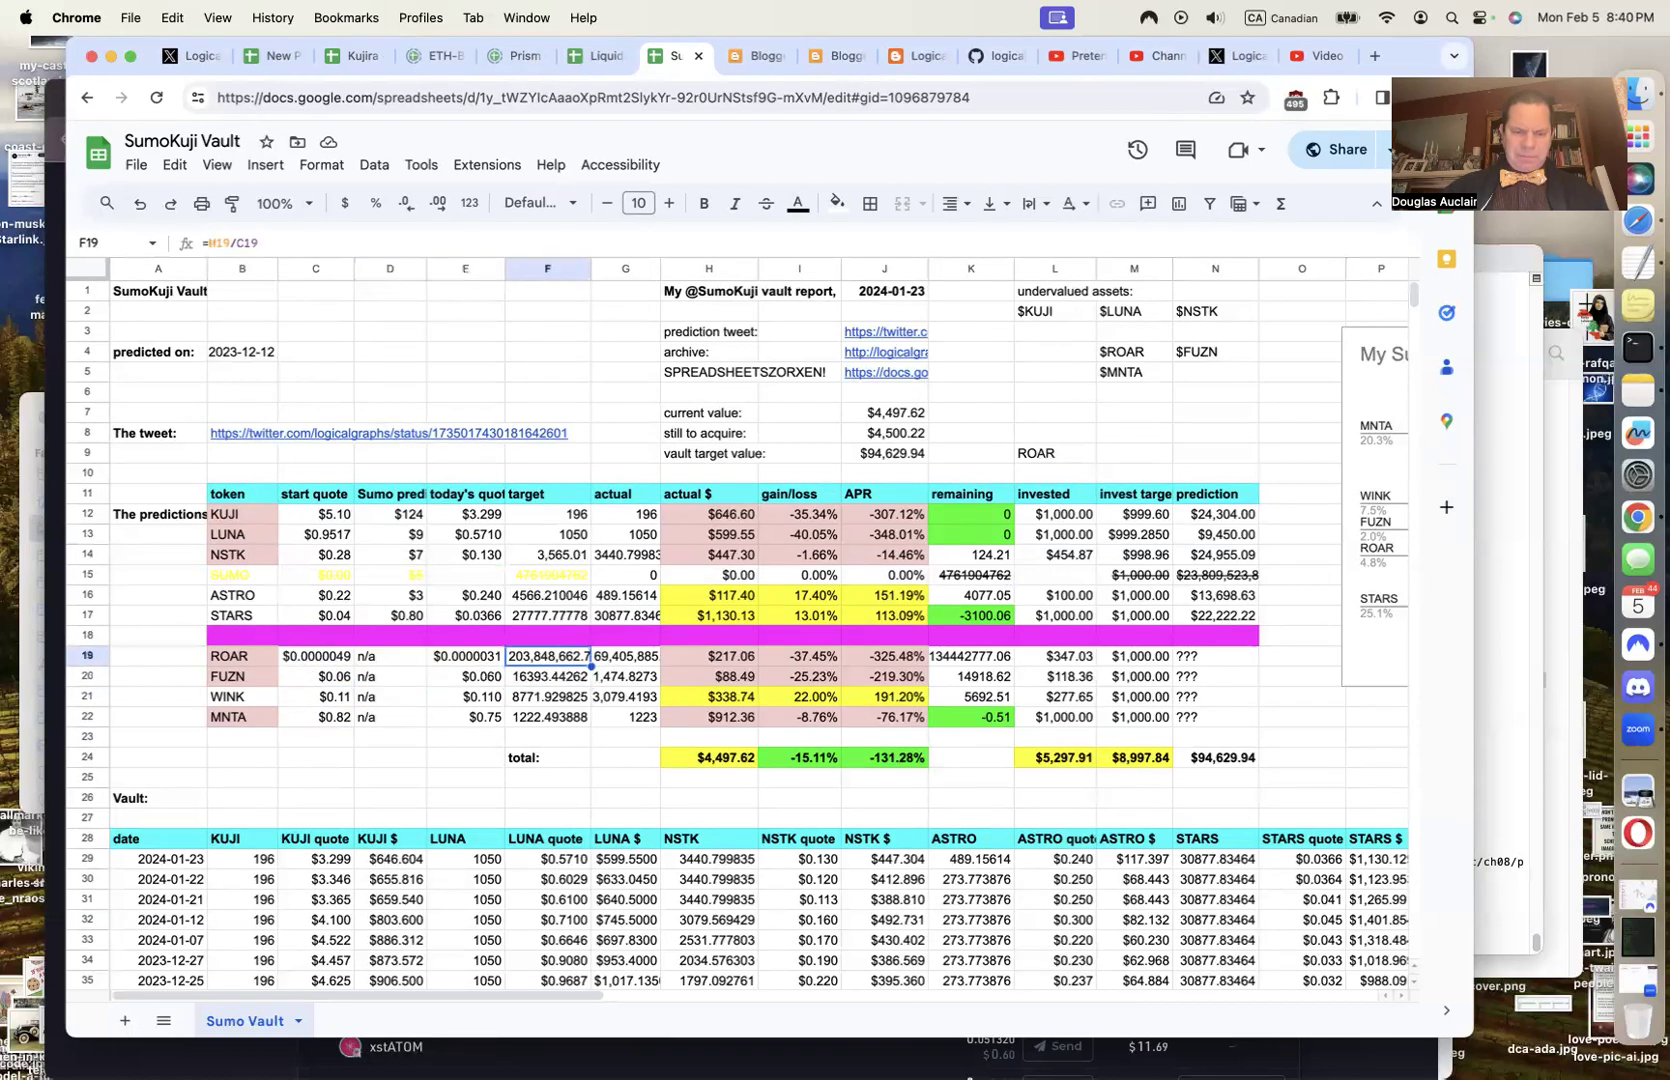
key("shift+Down")
key("shift+Down")
key("shift+Down")
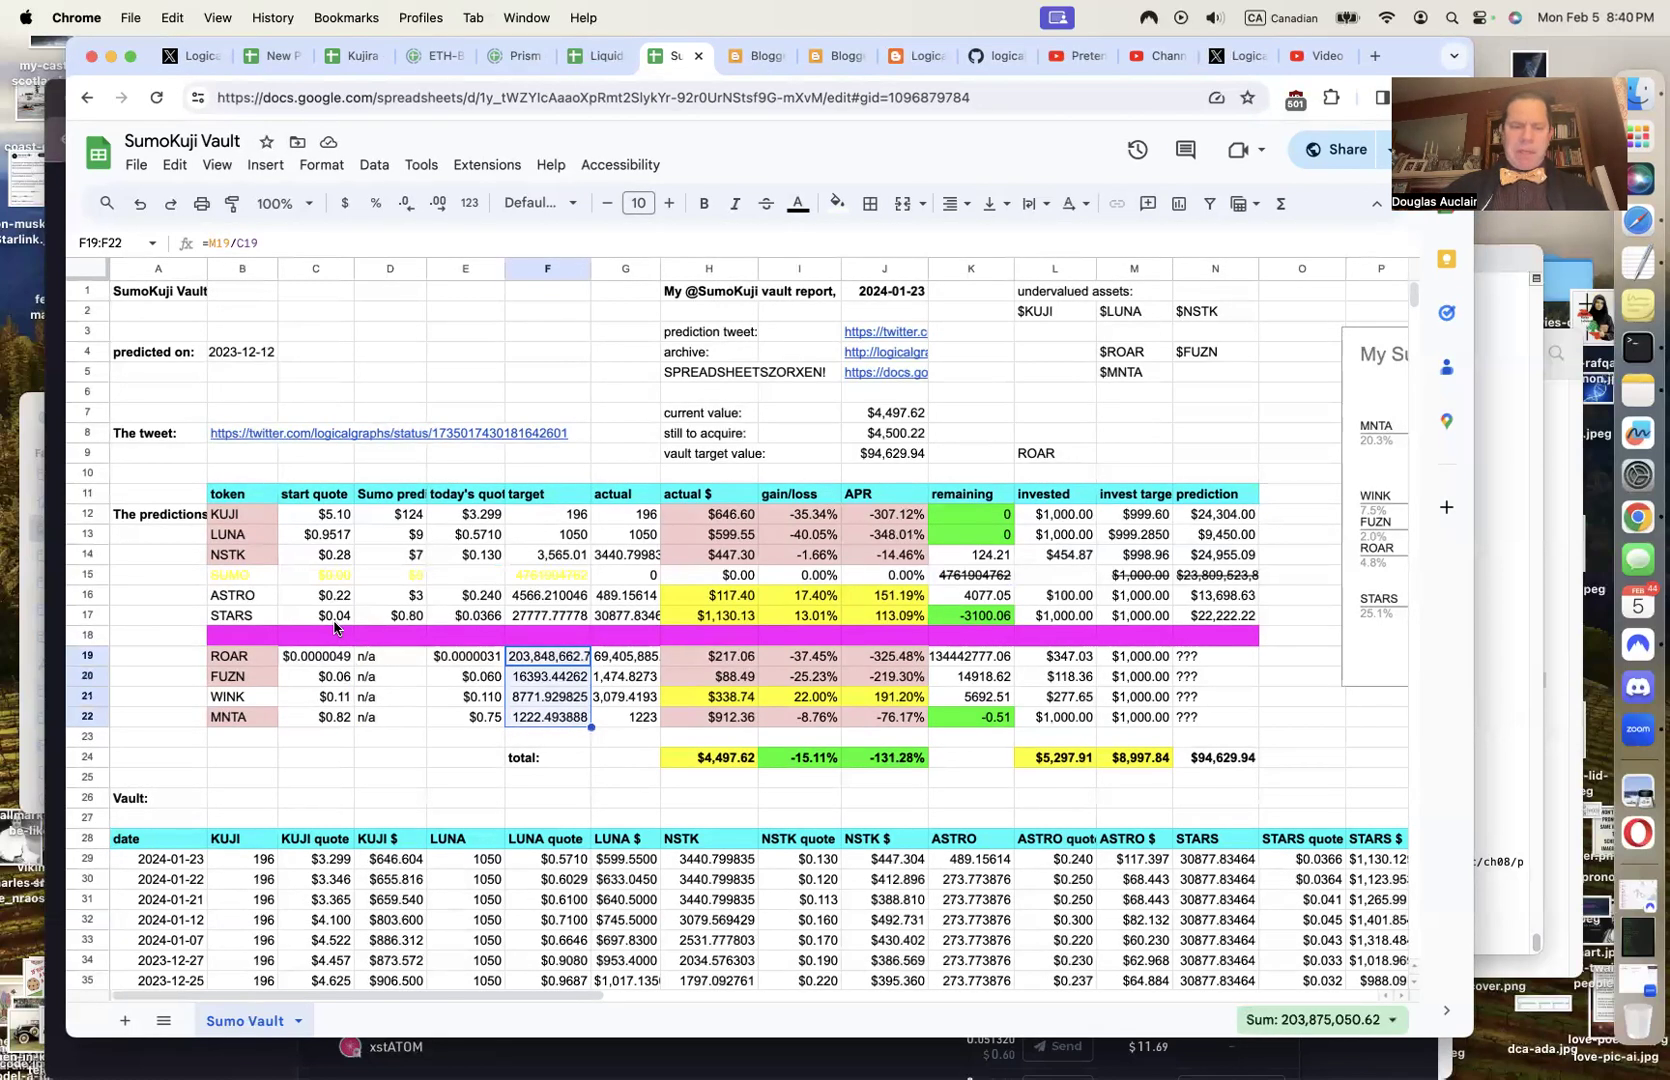
Select the target amounts of the predicted tokens above the magenta divider, F12:F17
key("Up")
key("Up")
key("shift+Up")
key("shift+Up")
key("shift+Up")
key("shift+Up")
key("shift+Up")
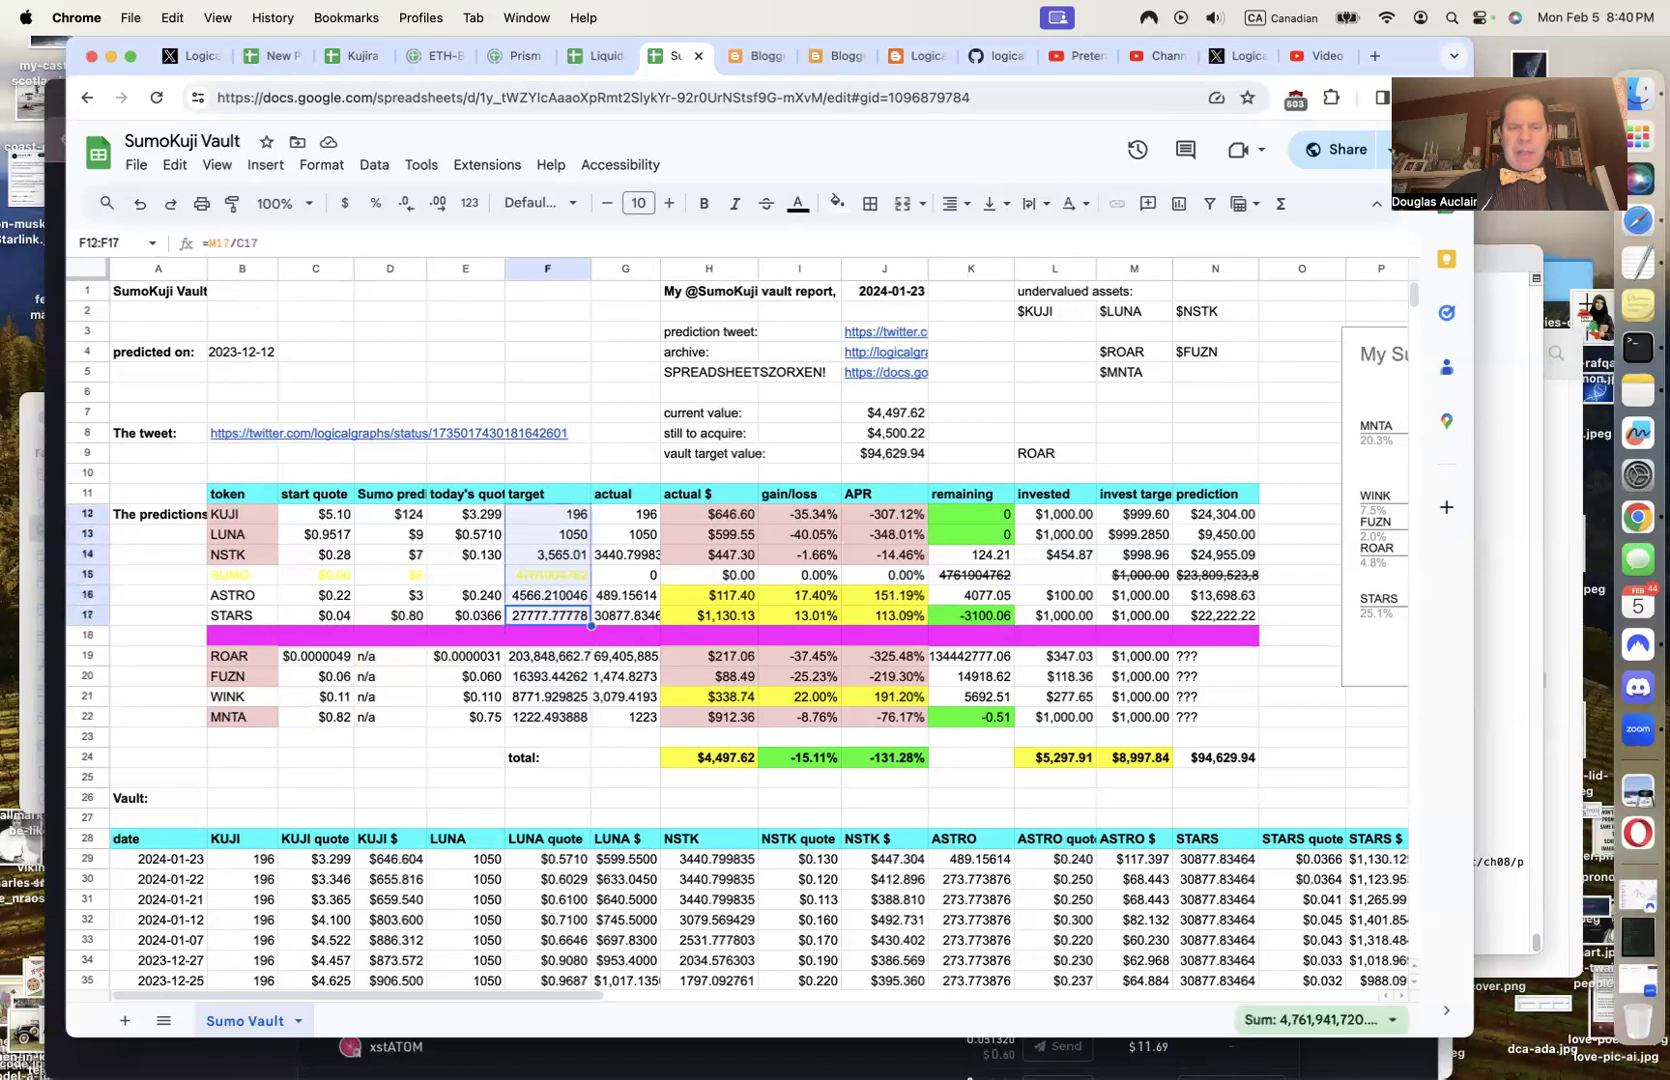
Review the remaining amounts in column K from STARS up to KUJI
key("Right")
key("Right")
key("Right")
key("Right")
key("Right")
key("Up")
key("Up")
key("Up")
key("Up")
key("Up")
Go back down the remaining amounts to STARS and compare those of NSTK and ASTRO
key("Down")
key("Down")
key("Down")
key("Down")
key("Down")
key("Up")
key("Up")
key("Up")
key("Down")
key("Down")
key("Up")
key("Up")
Follow the remaining amounts past the magenta divider down to WINK's in K21
key("Down")
key("Down")
key("Down")
key("Down")
key("Down")
key("Down")
key("Down")
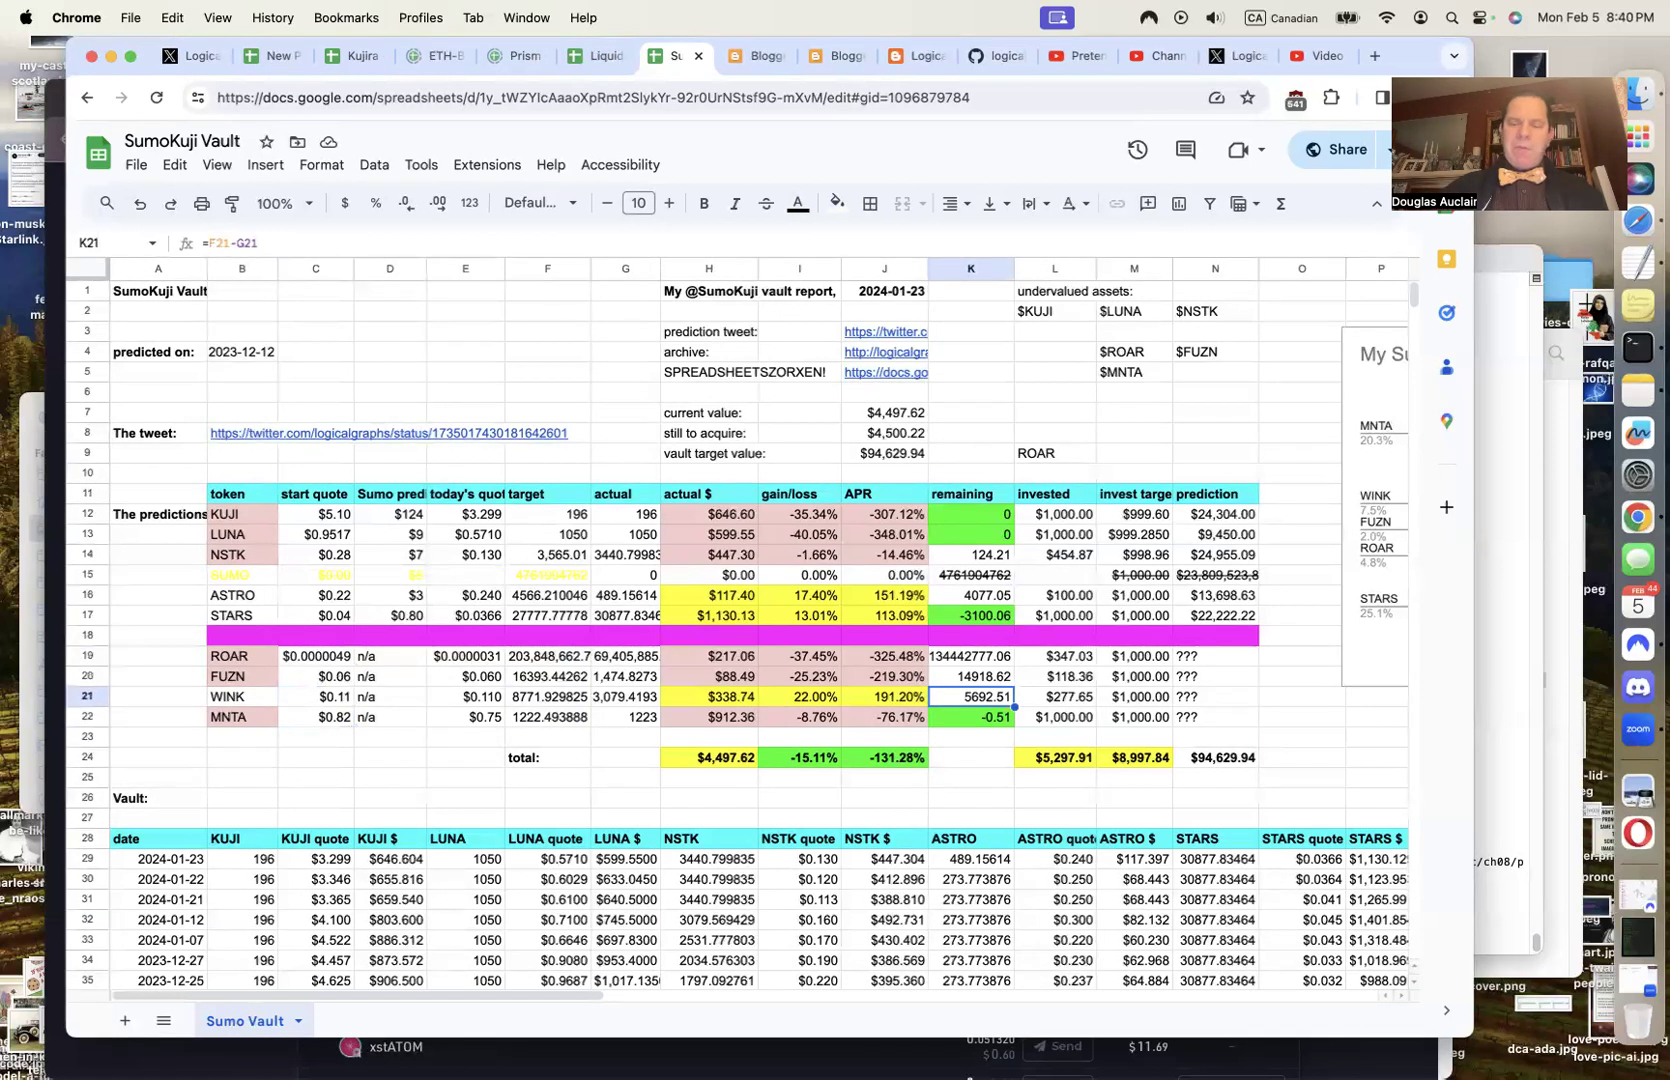
Select the prediction values of ROAR, FUZN, WINK and MNTA in N19:N22 for review
key("Right")
key("Right")
key("Right")
key("Up")
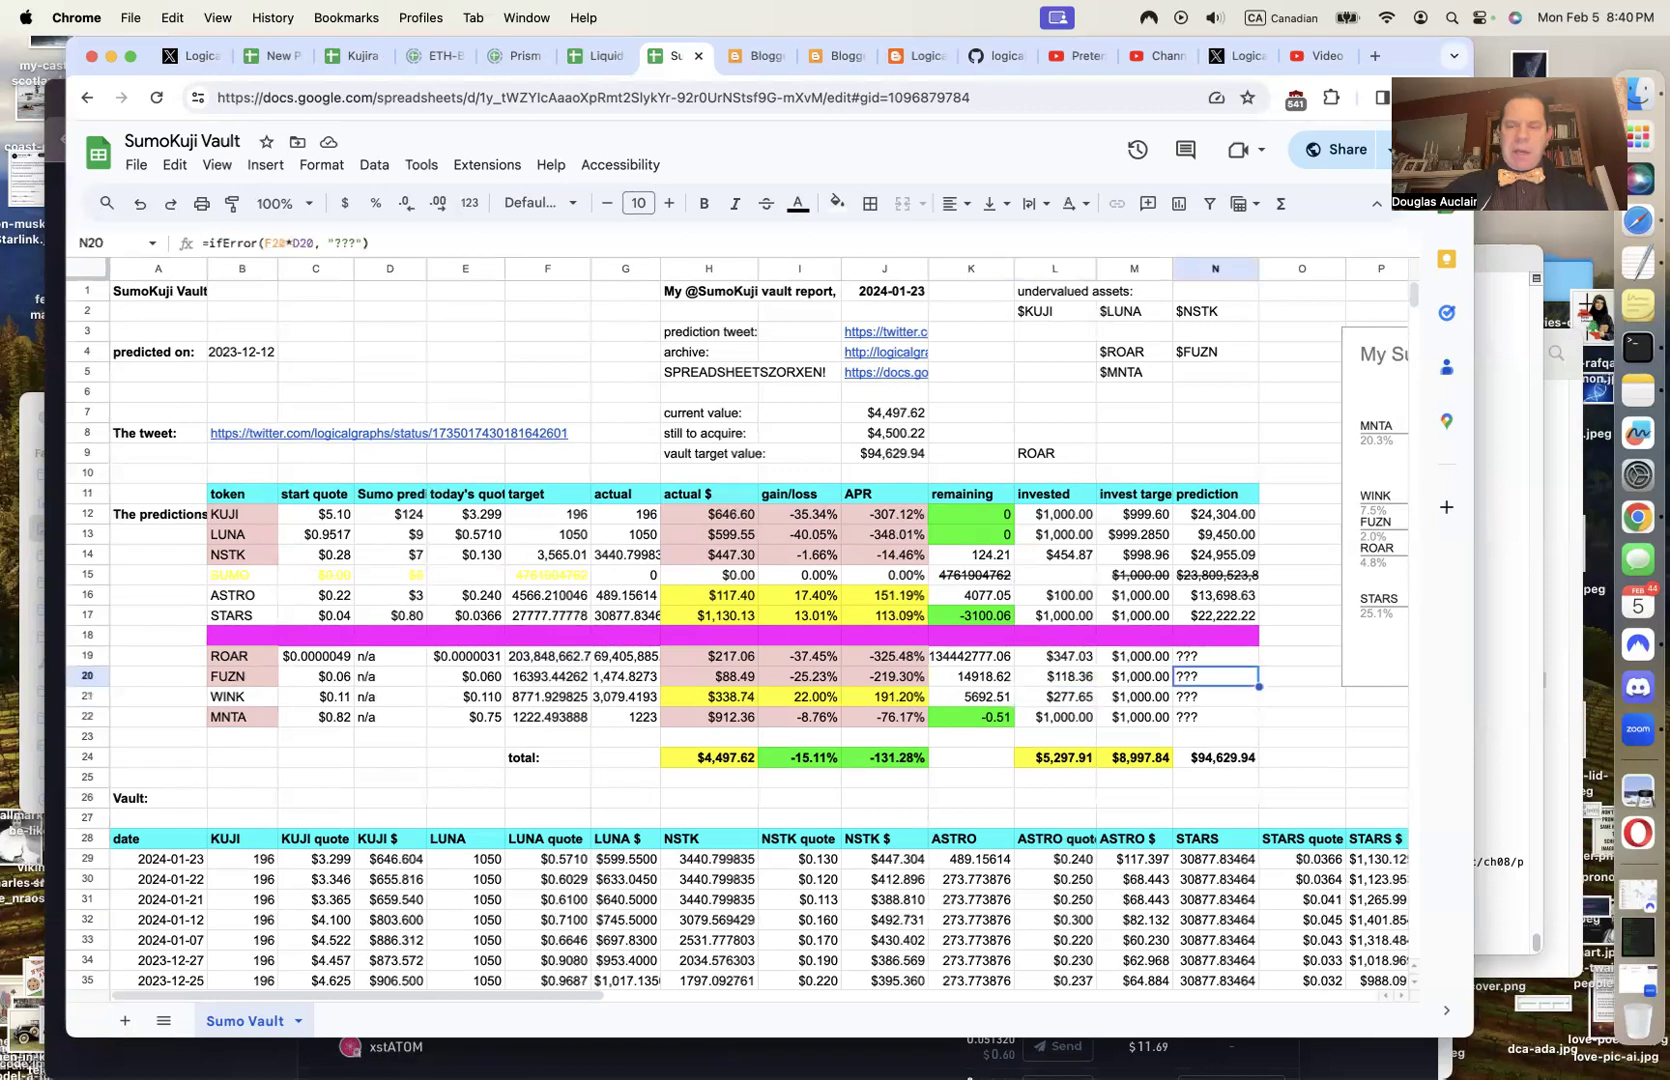
key("Up")
key("shift+Down")
key("shift+Down")
key("shift+Down")
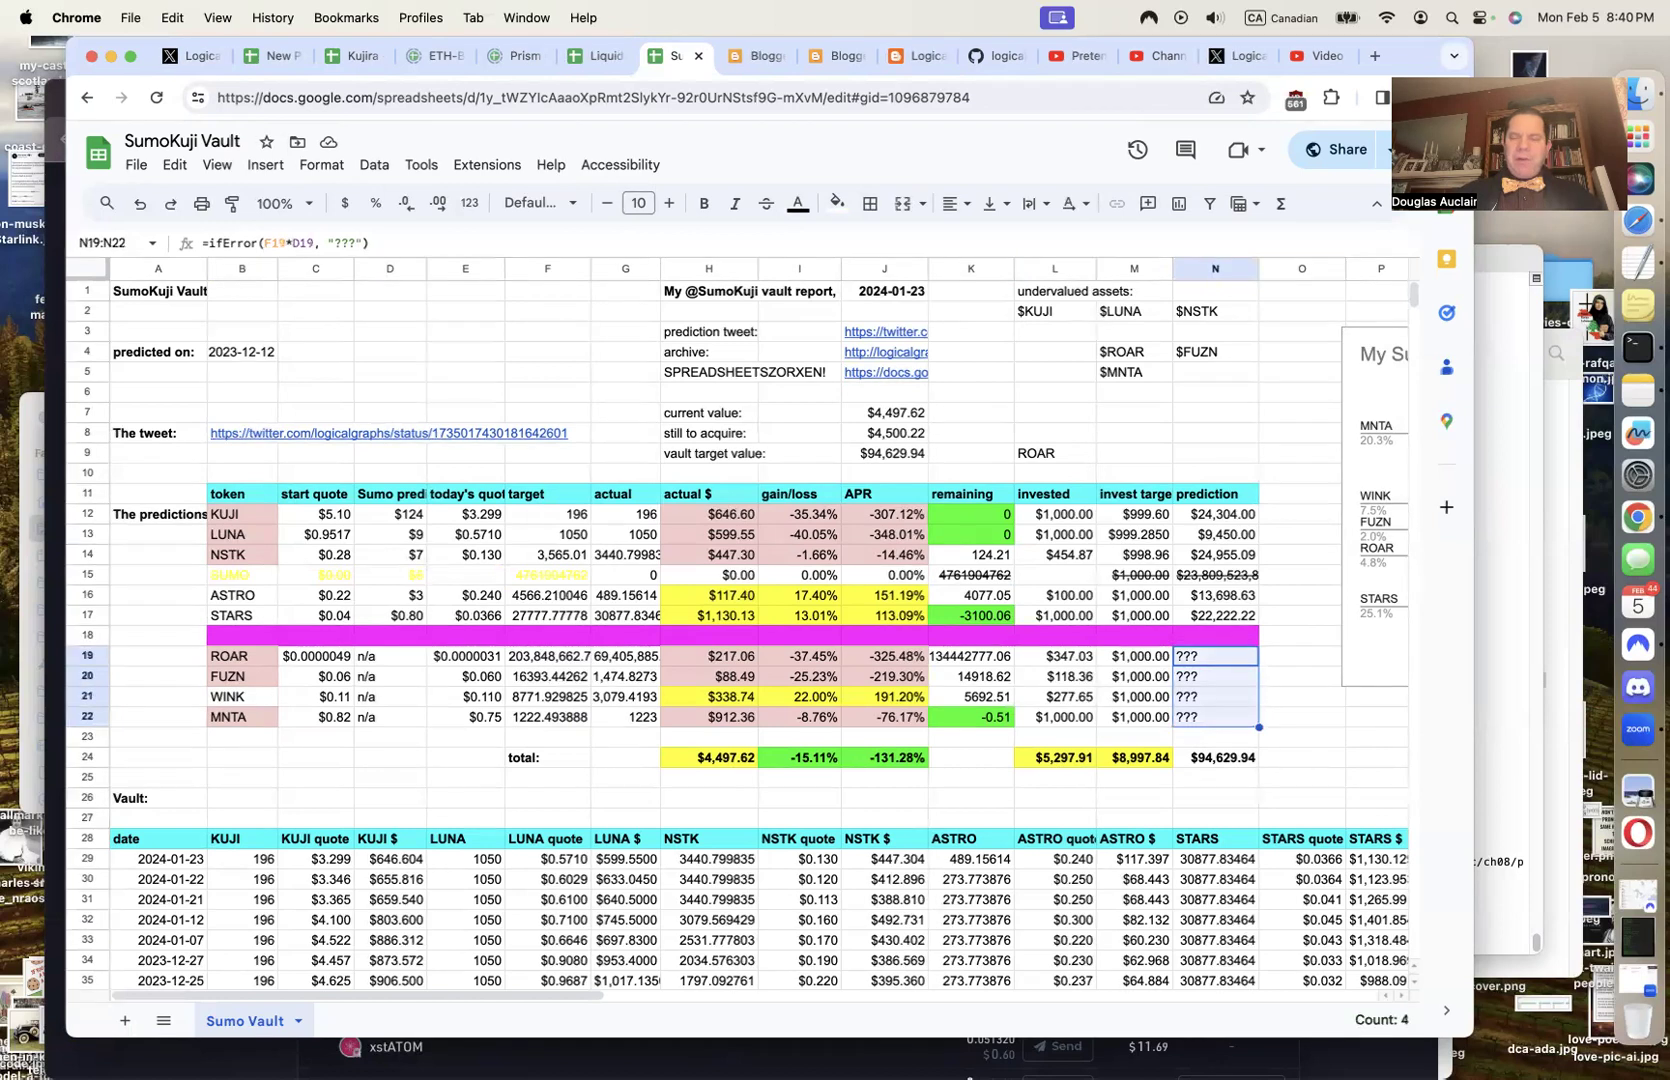
Go down the prediction column from the divider to the total row and recheck the cells just above it
key("Up")
key("Down")
key("Down")
key("Down")
key("Down")
key("Down")
key("Down")
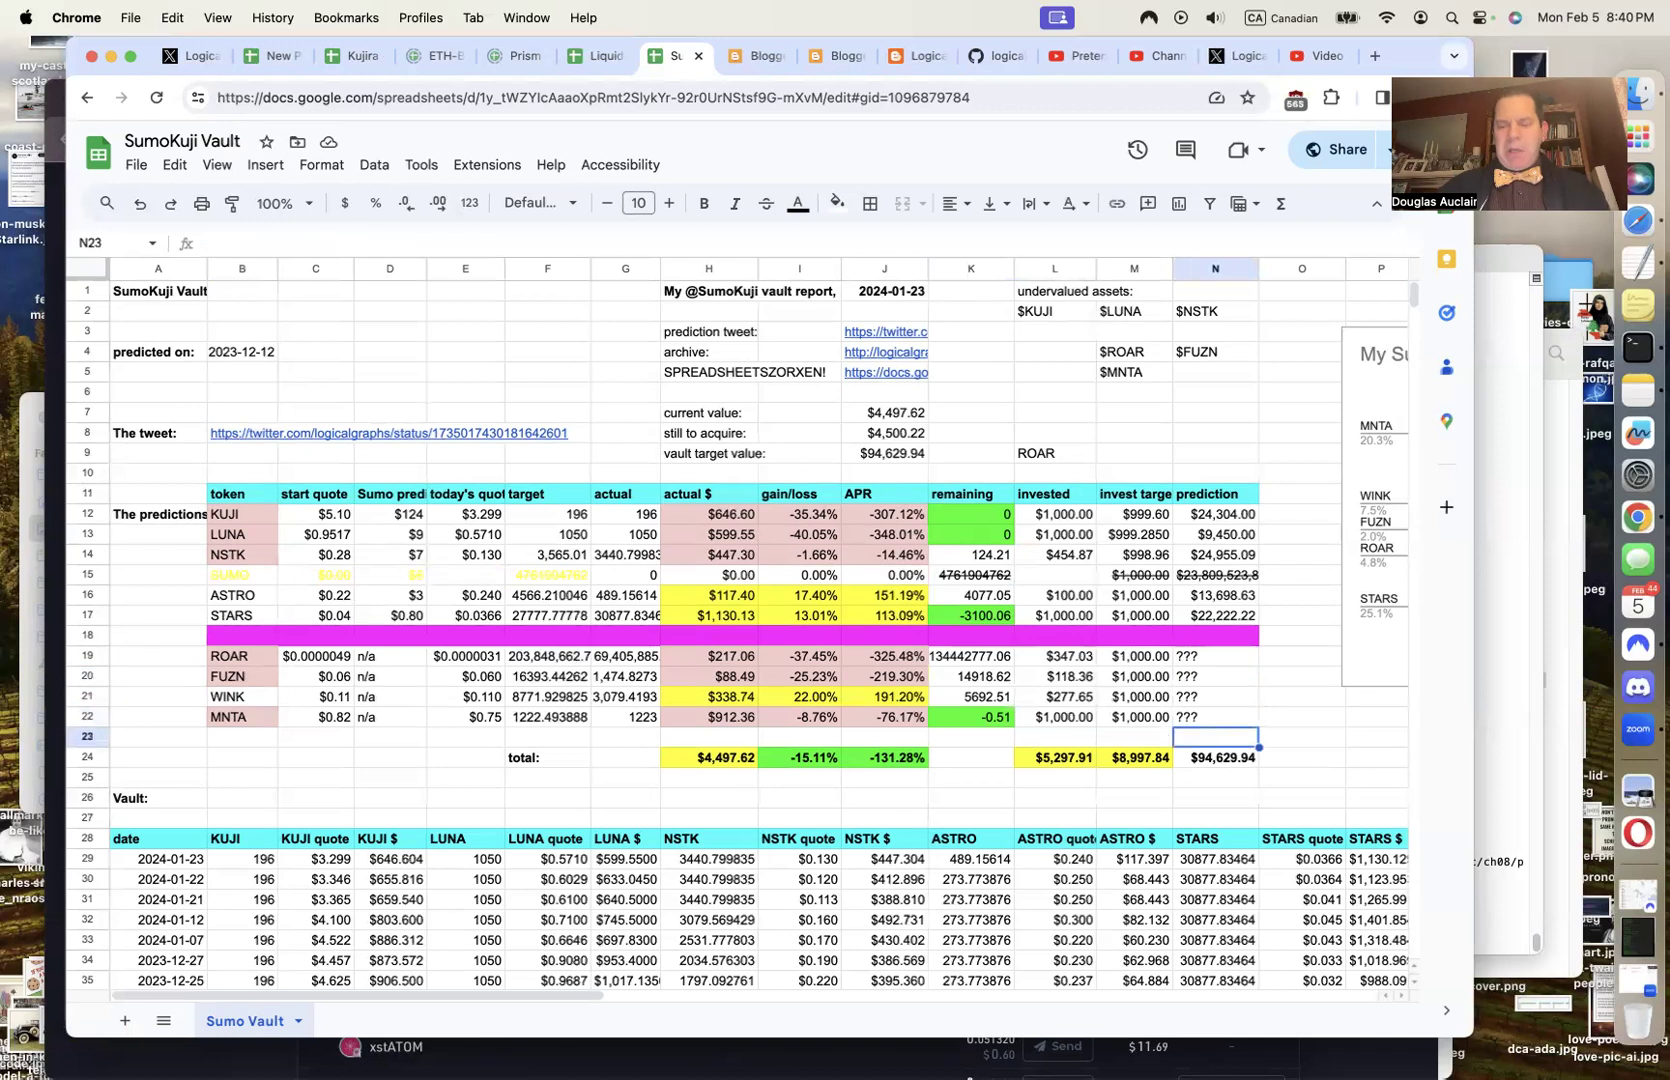
key("Up")
key("Up")
key("Down")
key("Down")
Review the investment targets in column M for the tokens from ROAR to MNTA
key("Left")
key("Up")
key("Up")
key("Up")
key("Up")
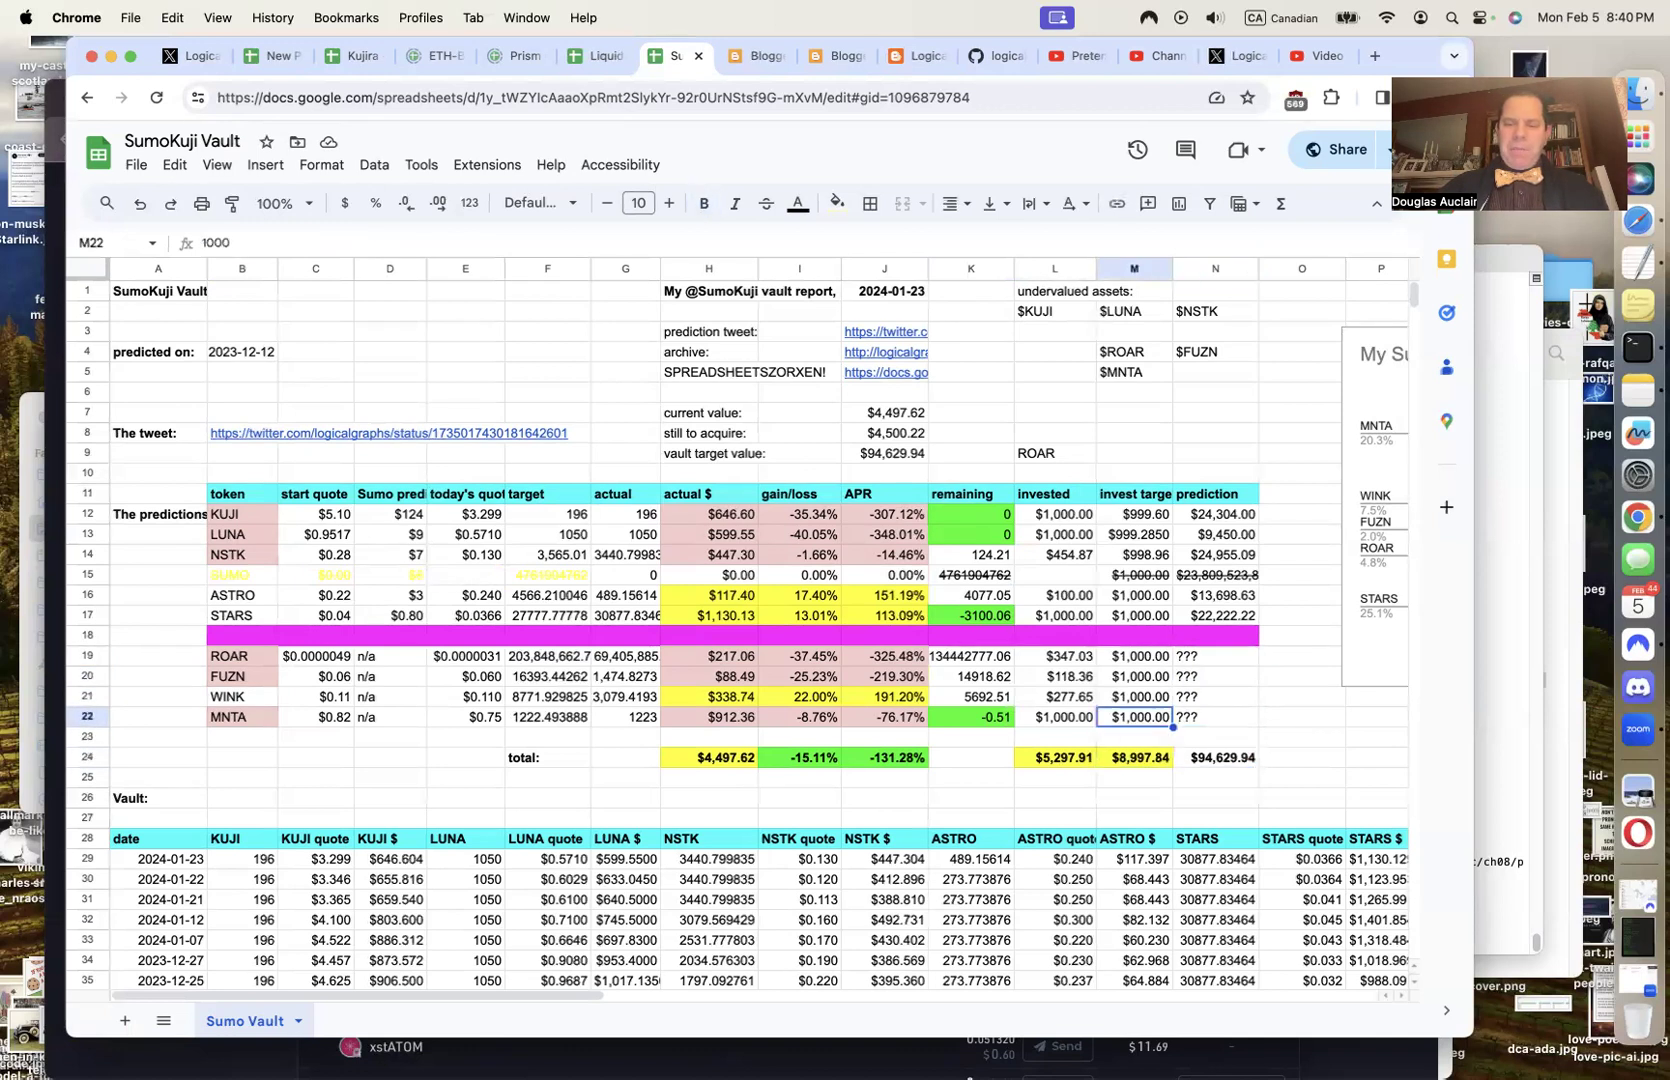
key("Up")
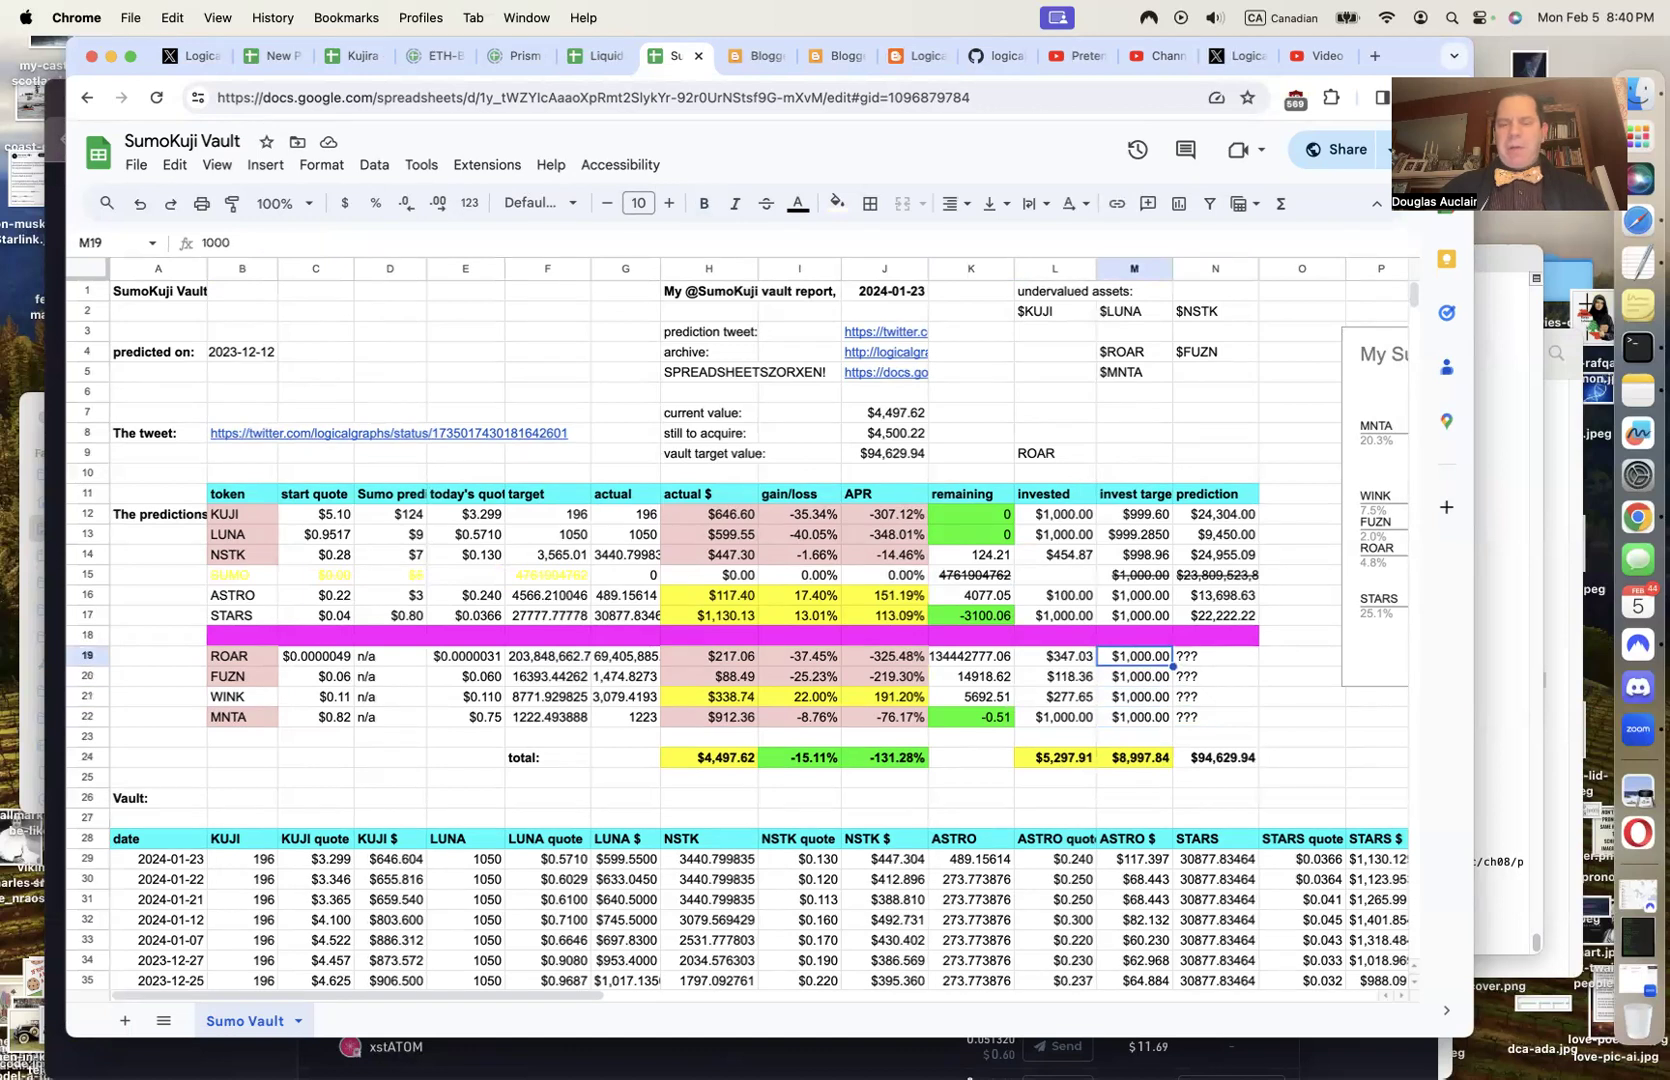
key("Down")
key("Down")
key("Down")
key("Down")
key("Up")
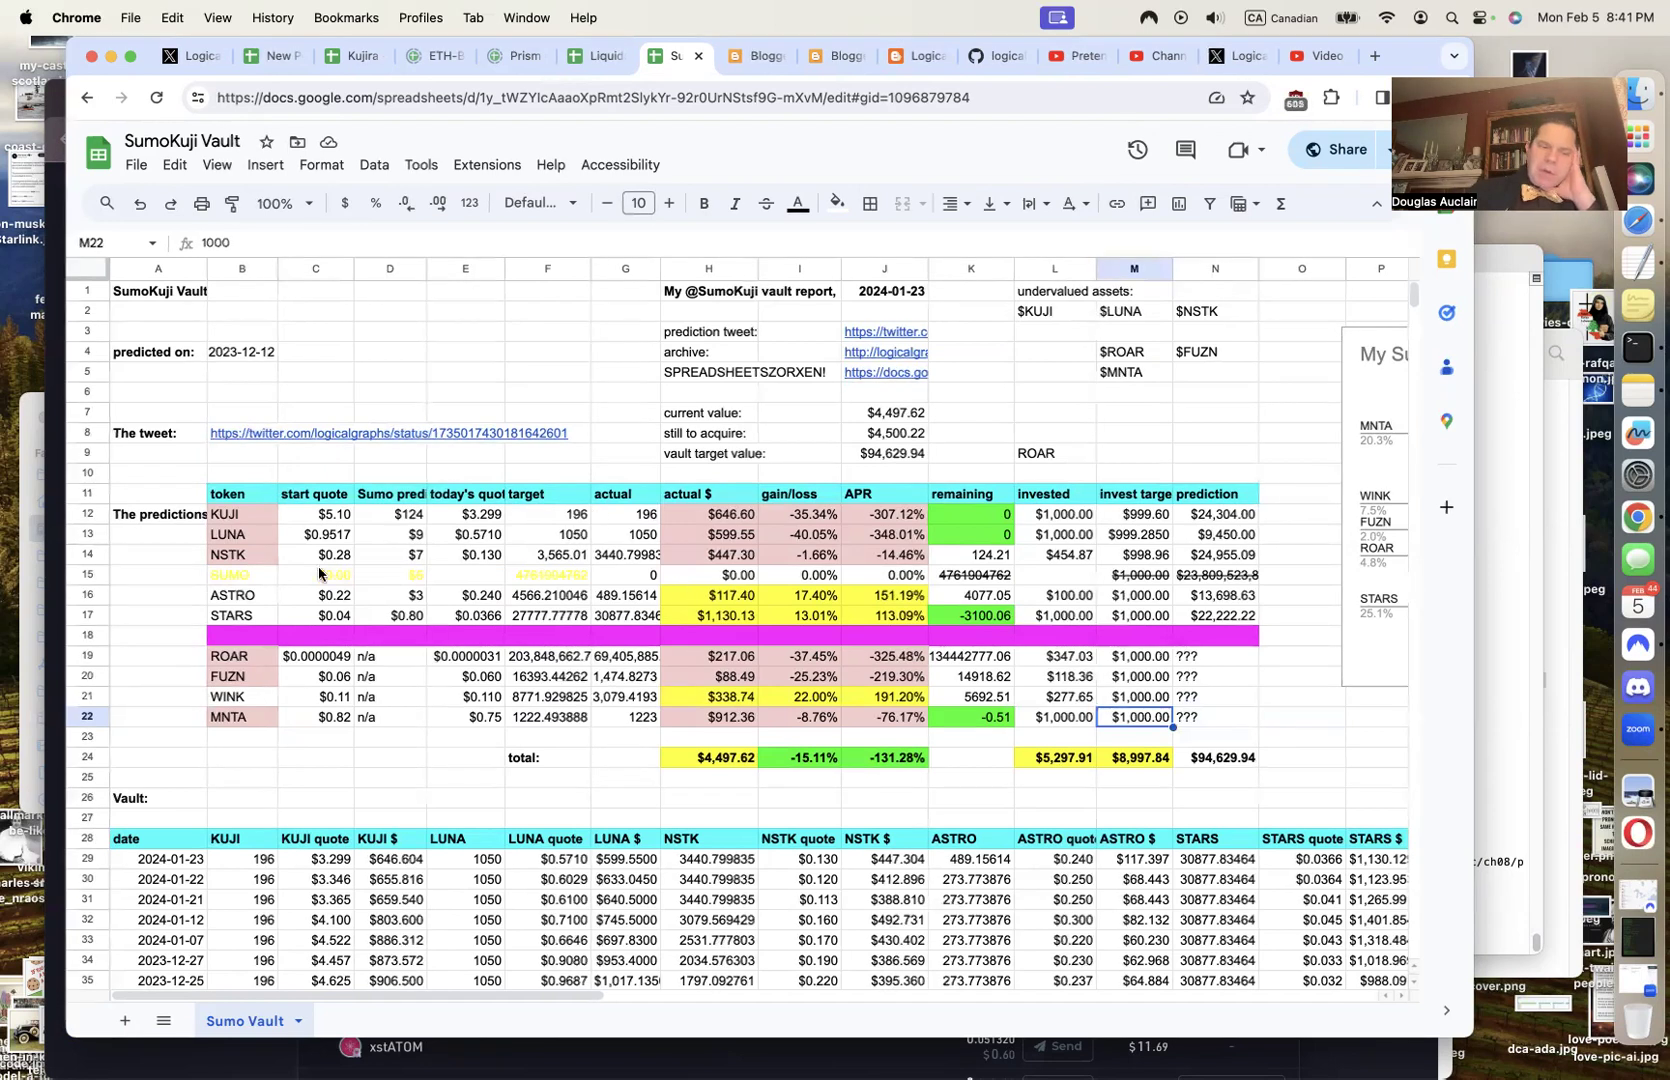
Compare KUJI's start quote, today's quote, invested amount and actual dollar value in row 12
left_click(338, 510)
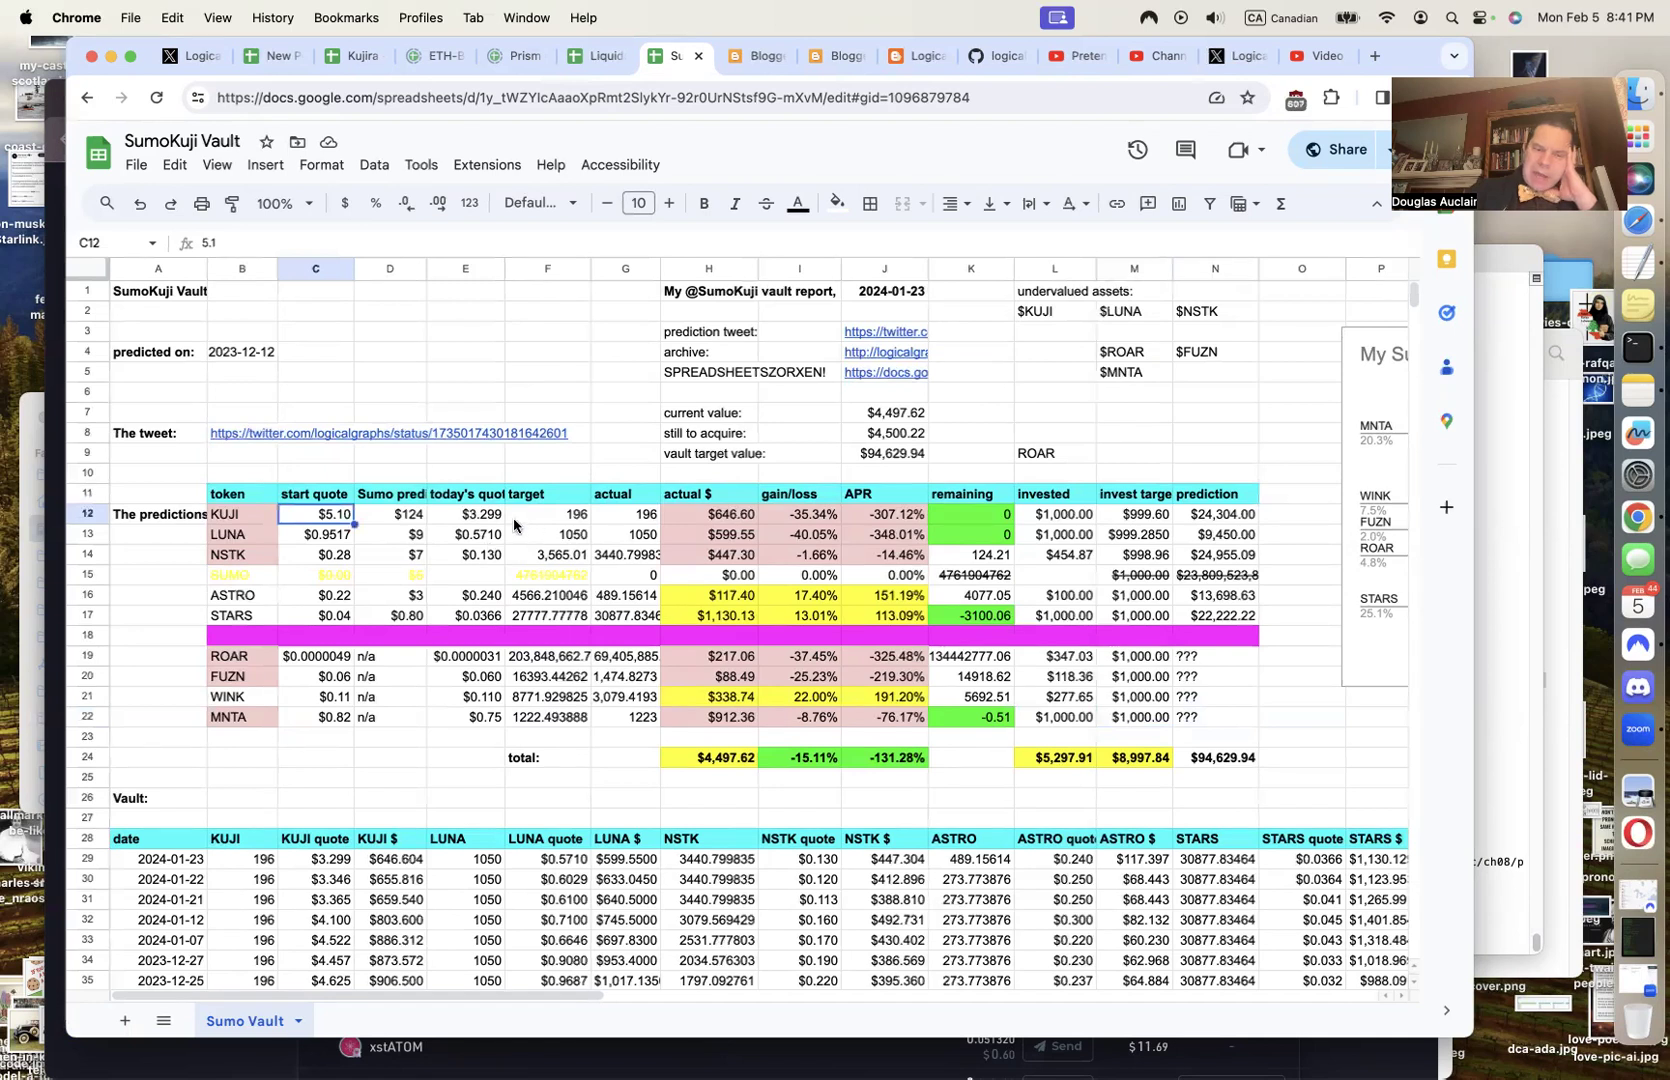
left_click(485, 516)
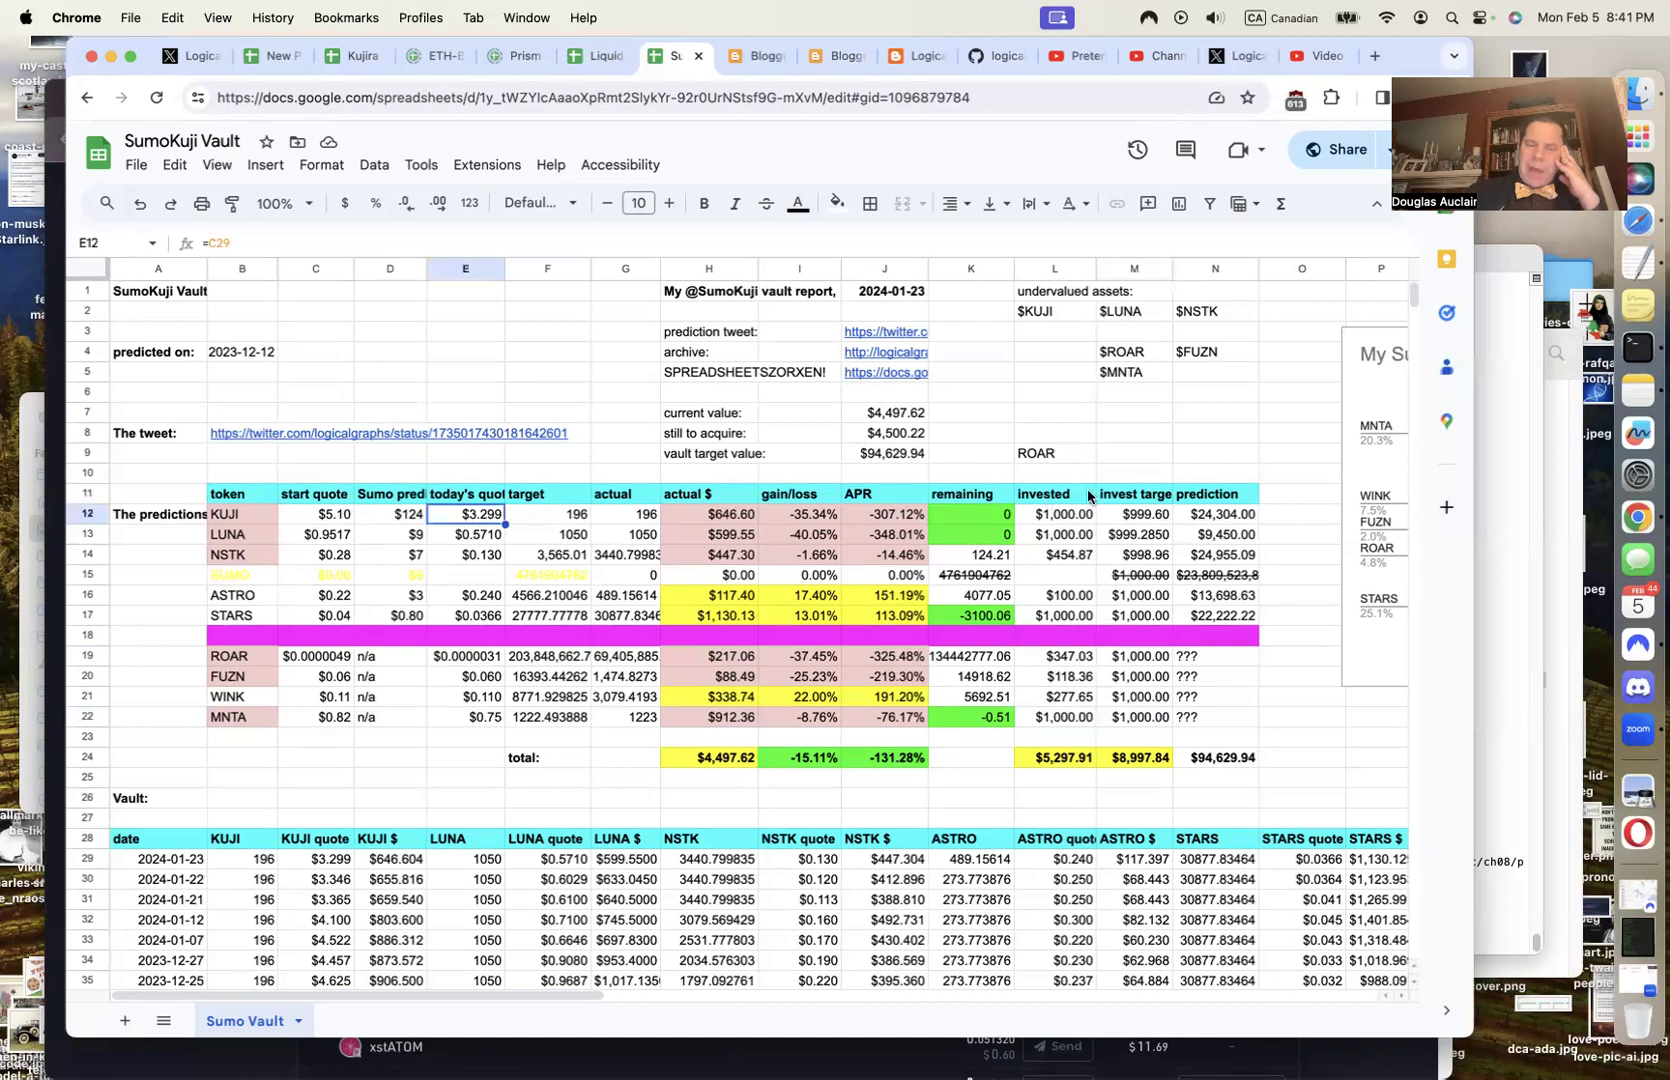
left_click(1072, 515)
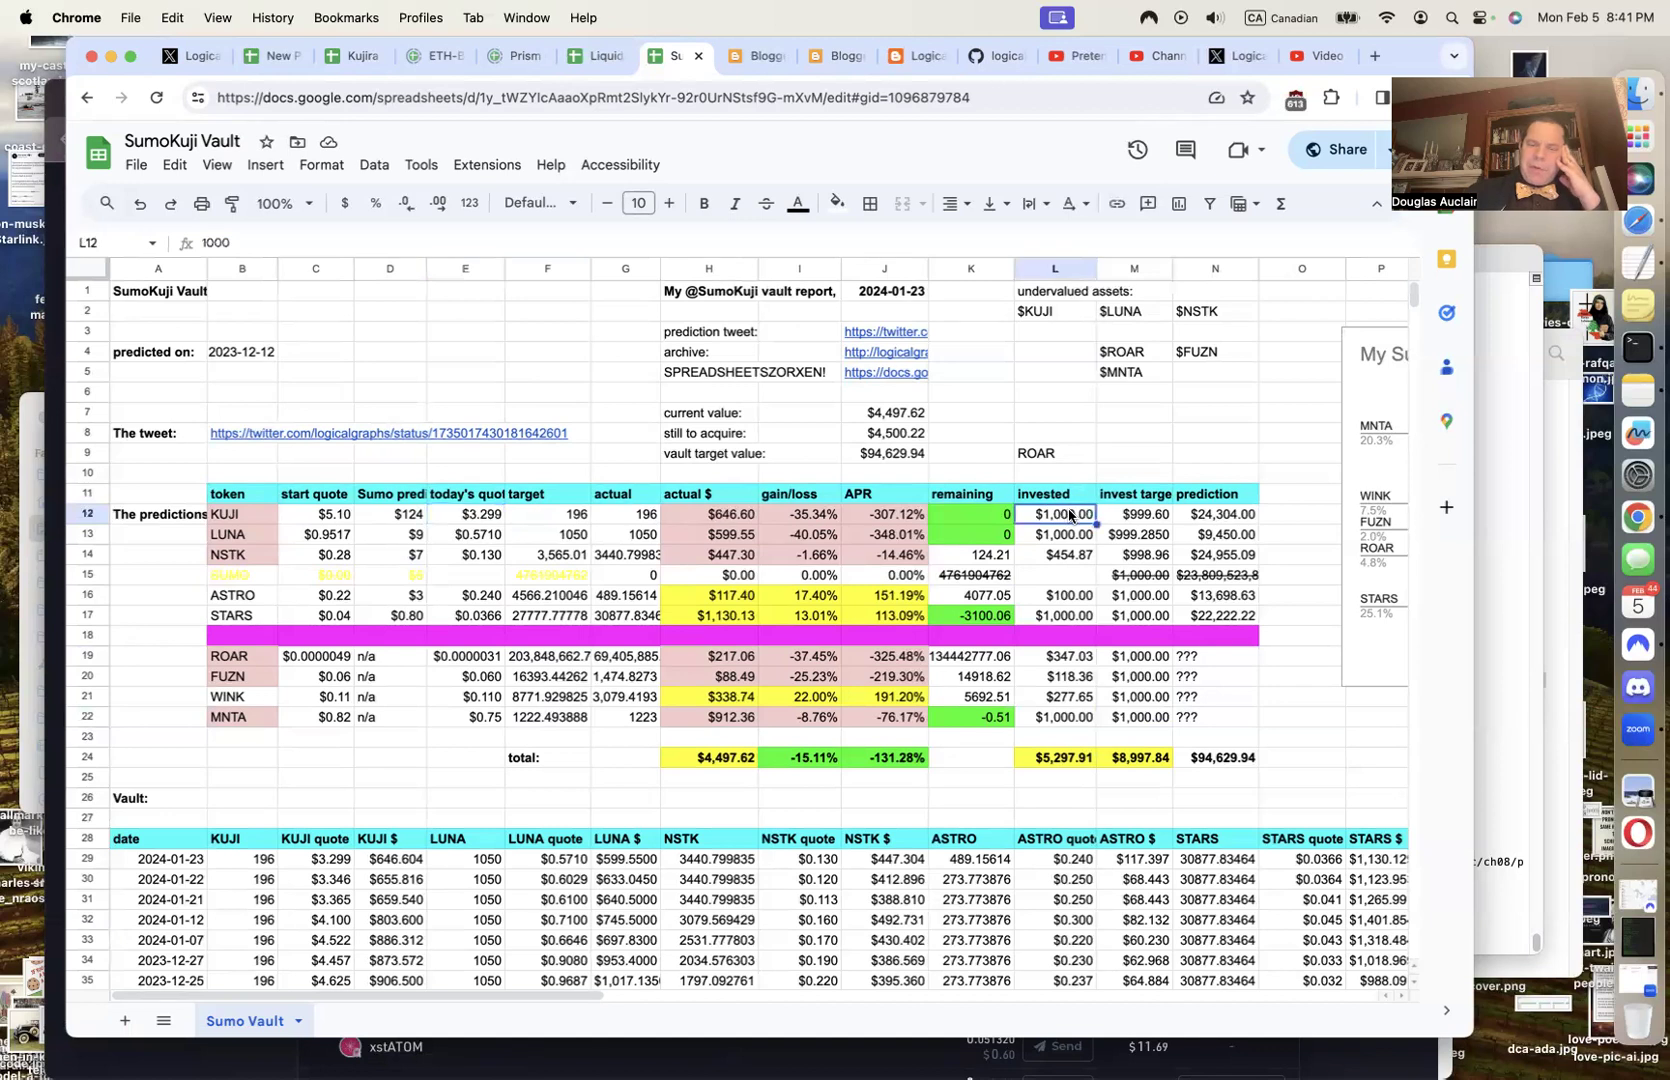
left_click(741, 514)
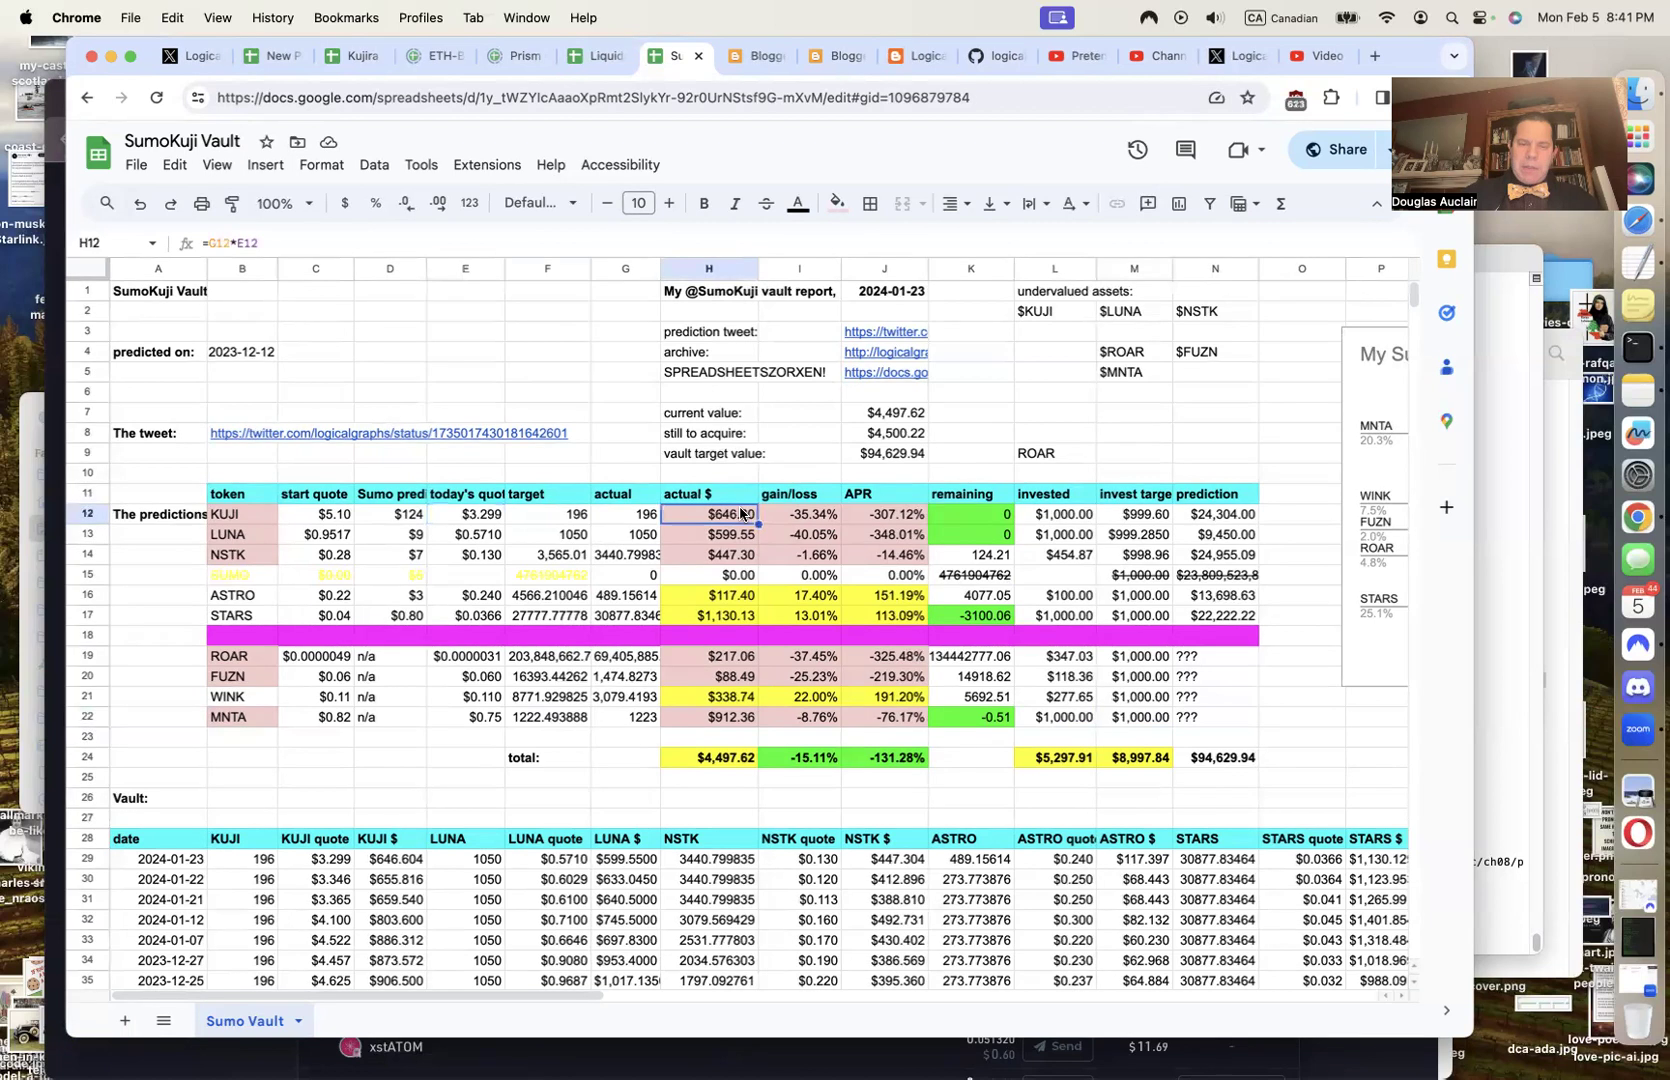
Select the token names KUJI, LUNA and NSTK, then go through the names from ROAR down to MNTA
left_click(240, 517)
left_click_drag(240, 517, 240, 555)
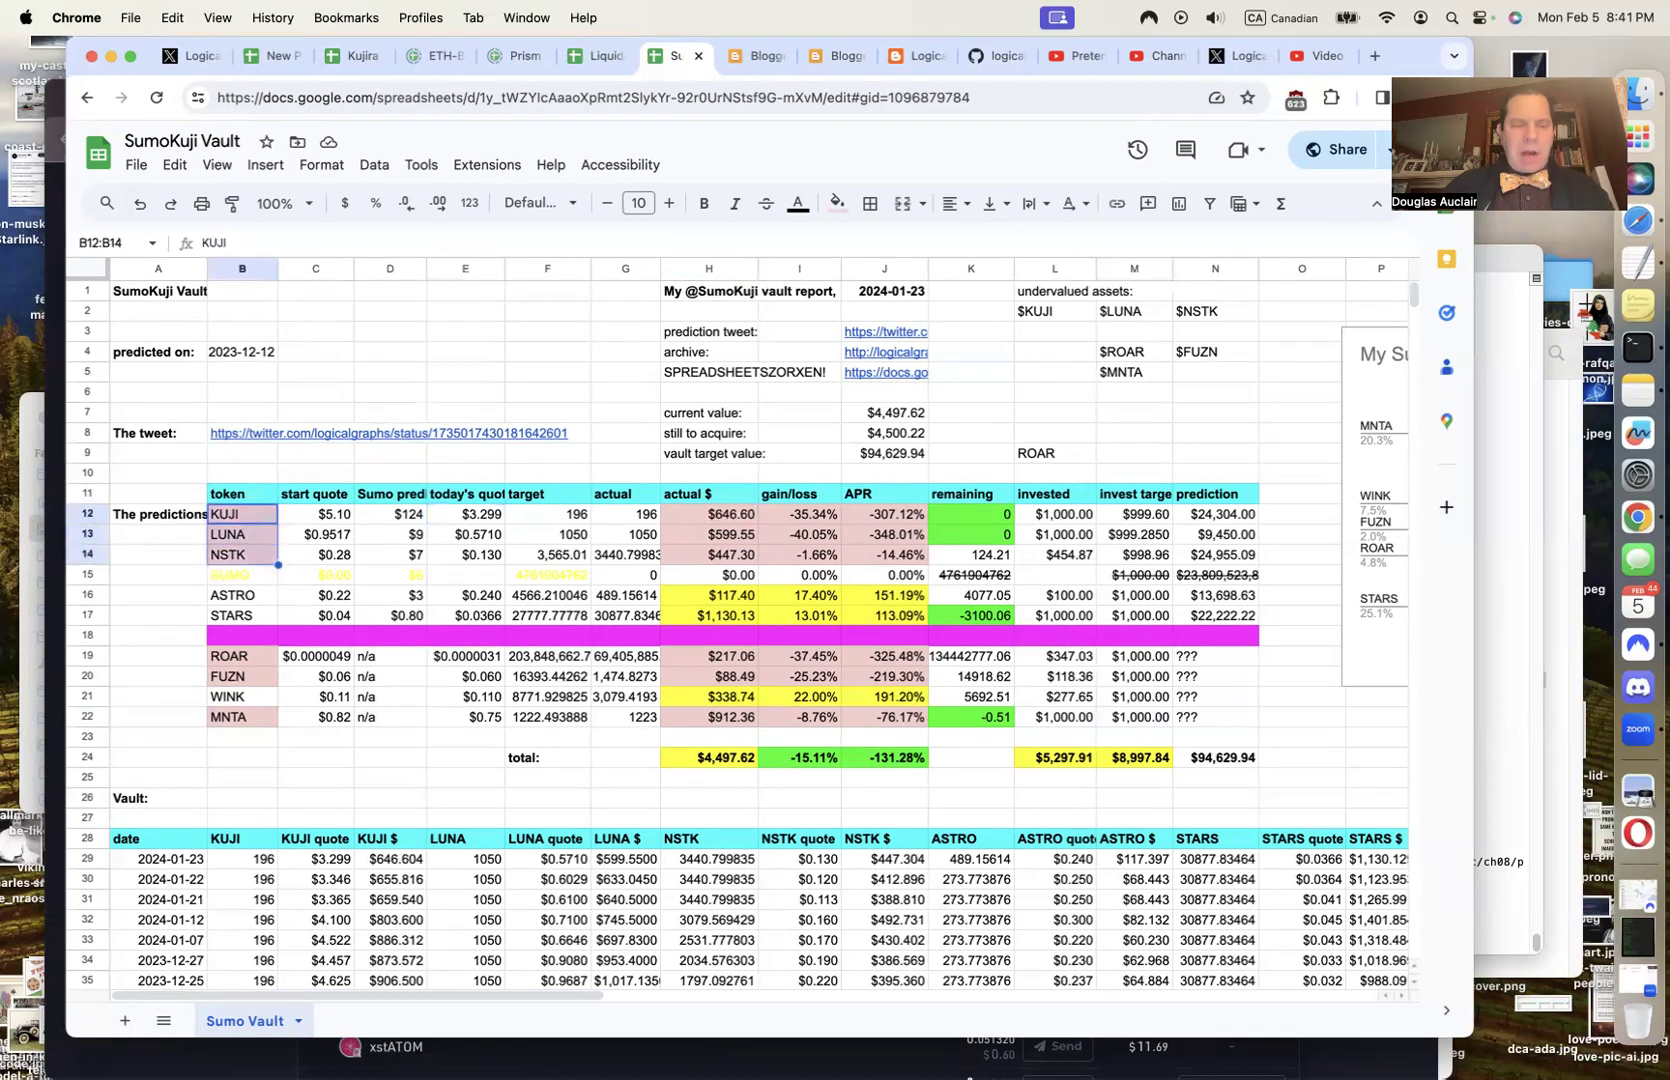
left_click(233, 656)
left_click_drag(233, 656, 240, 677)
key("Down")
key("Down")
key("Down")
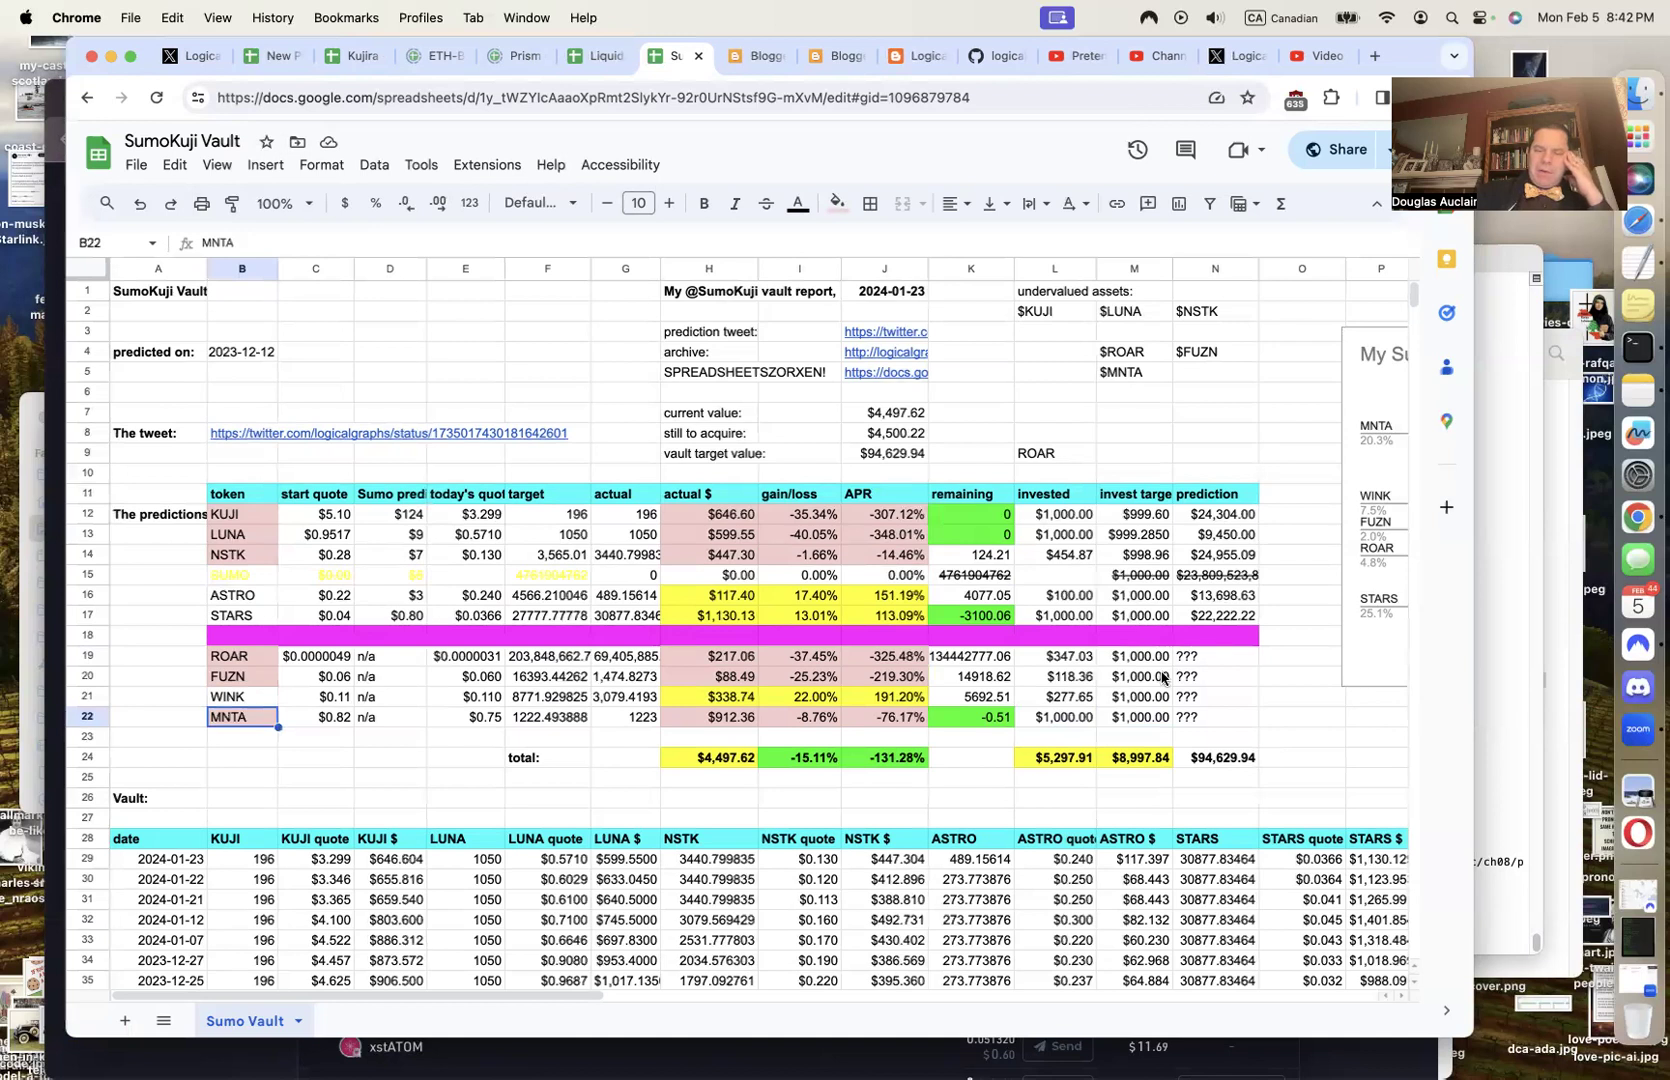
Check KUJI's prediction value in N12 against its Sumo prediction, start quote and today's quote
left_click(1212, 518)
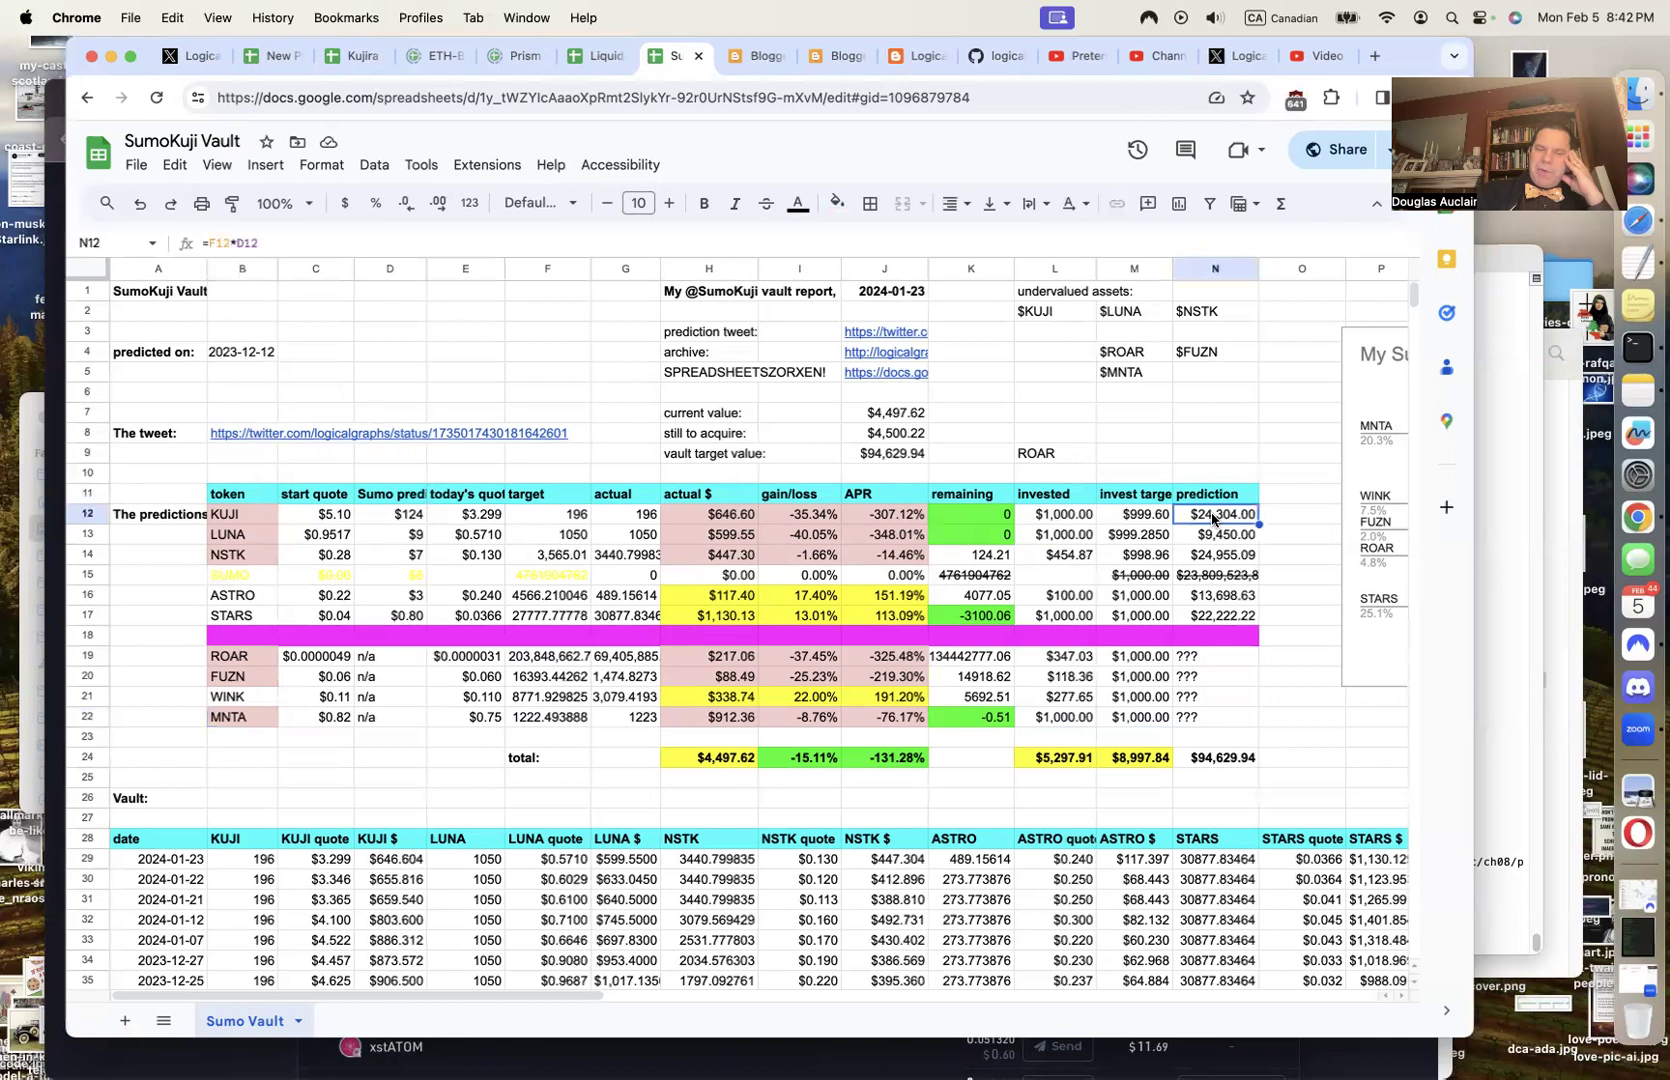
left_click(415, 514)
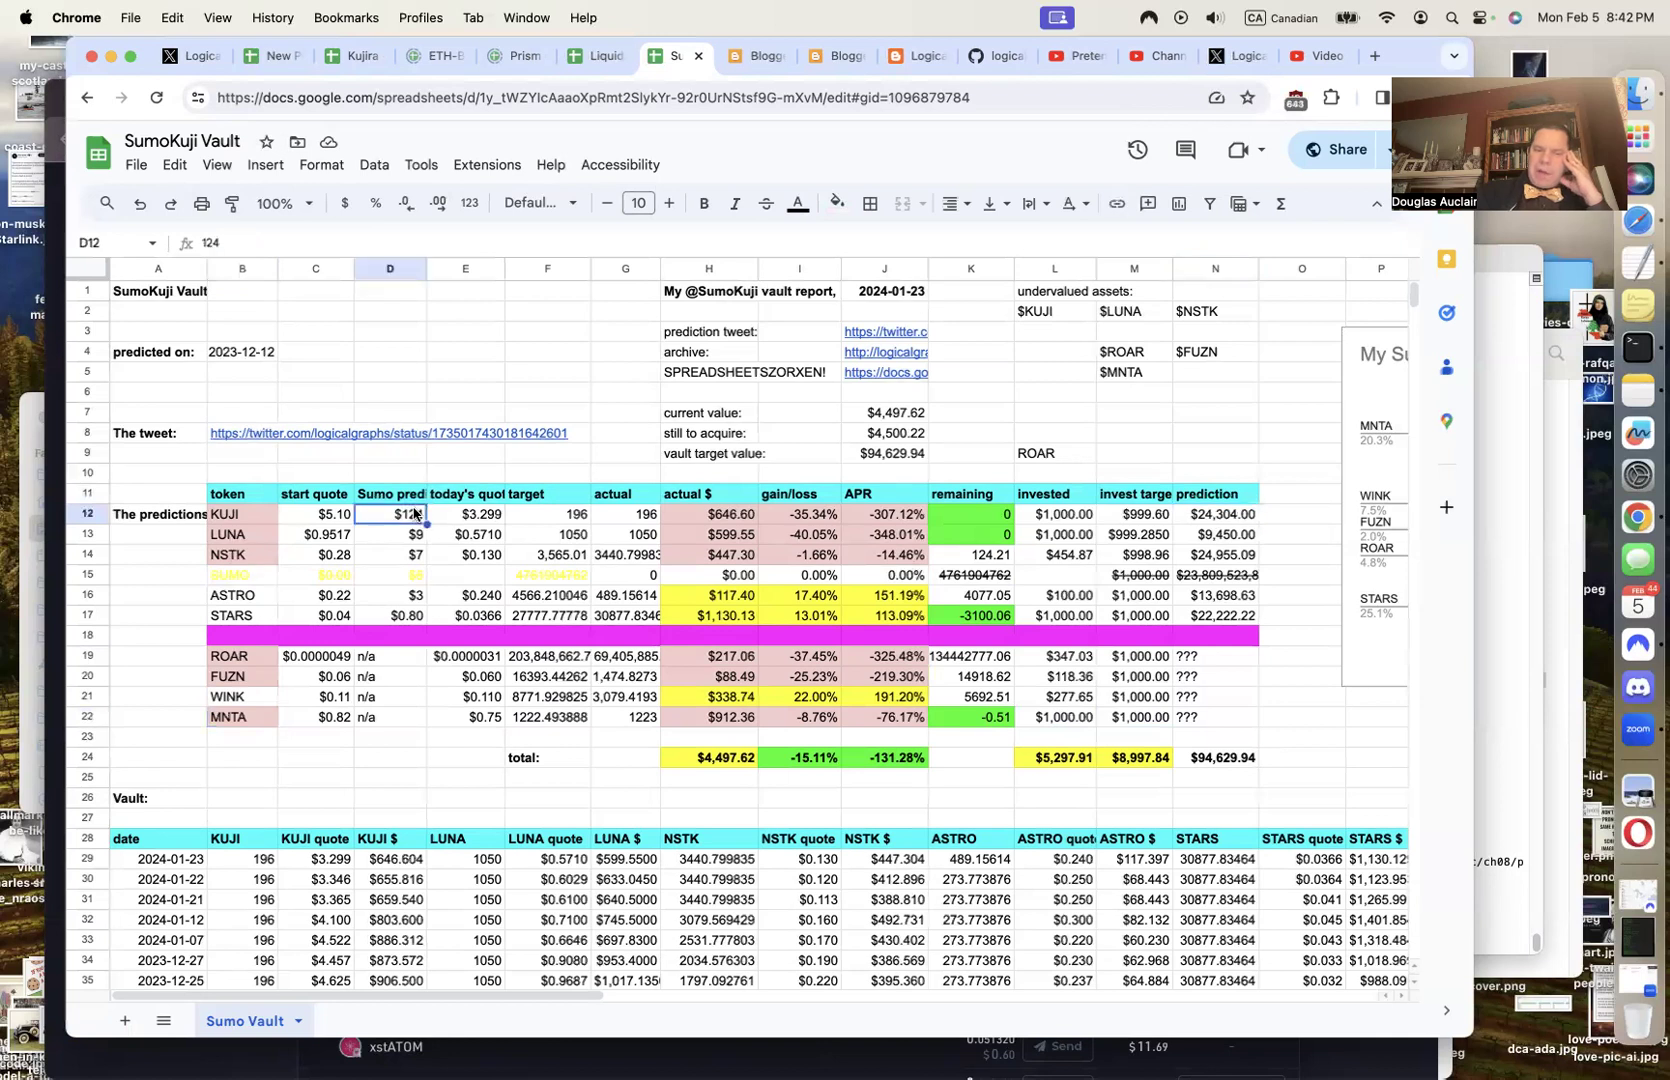
left_click(330, 516)
left_click(480, 519)
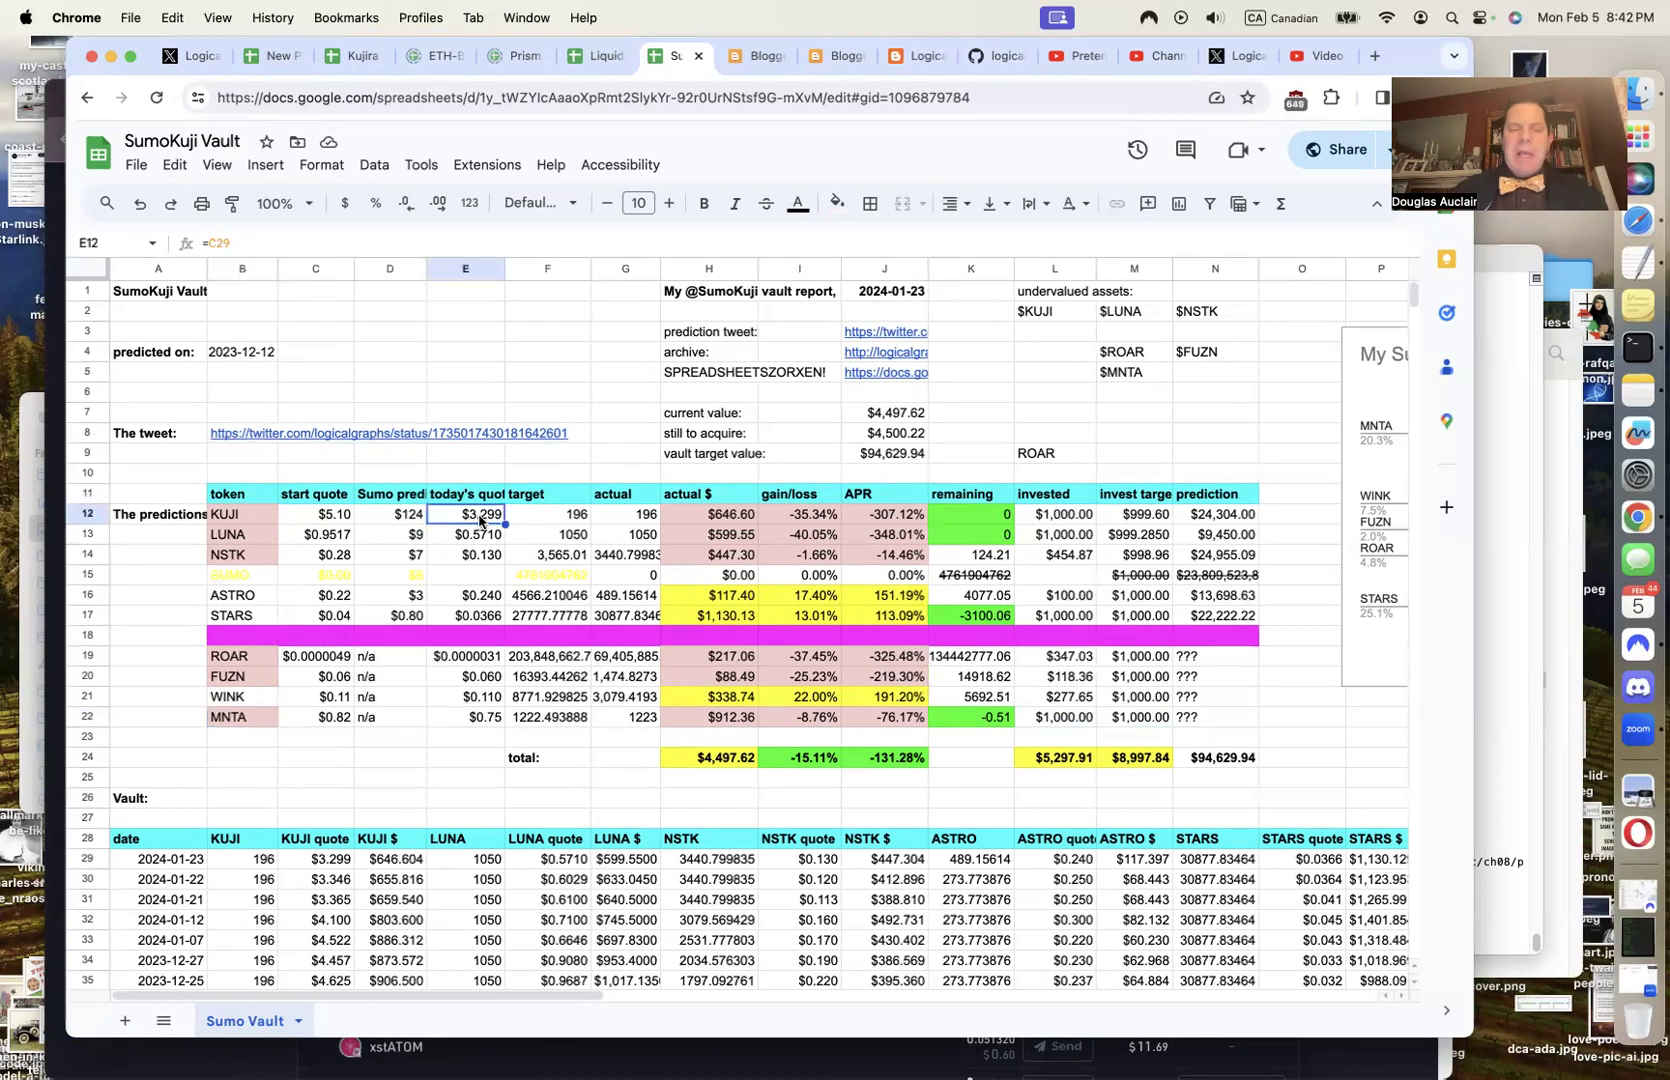
Go back and forth between KUJI's start quote, Sumo prediction and today's quote in C12:E12
key("Left")
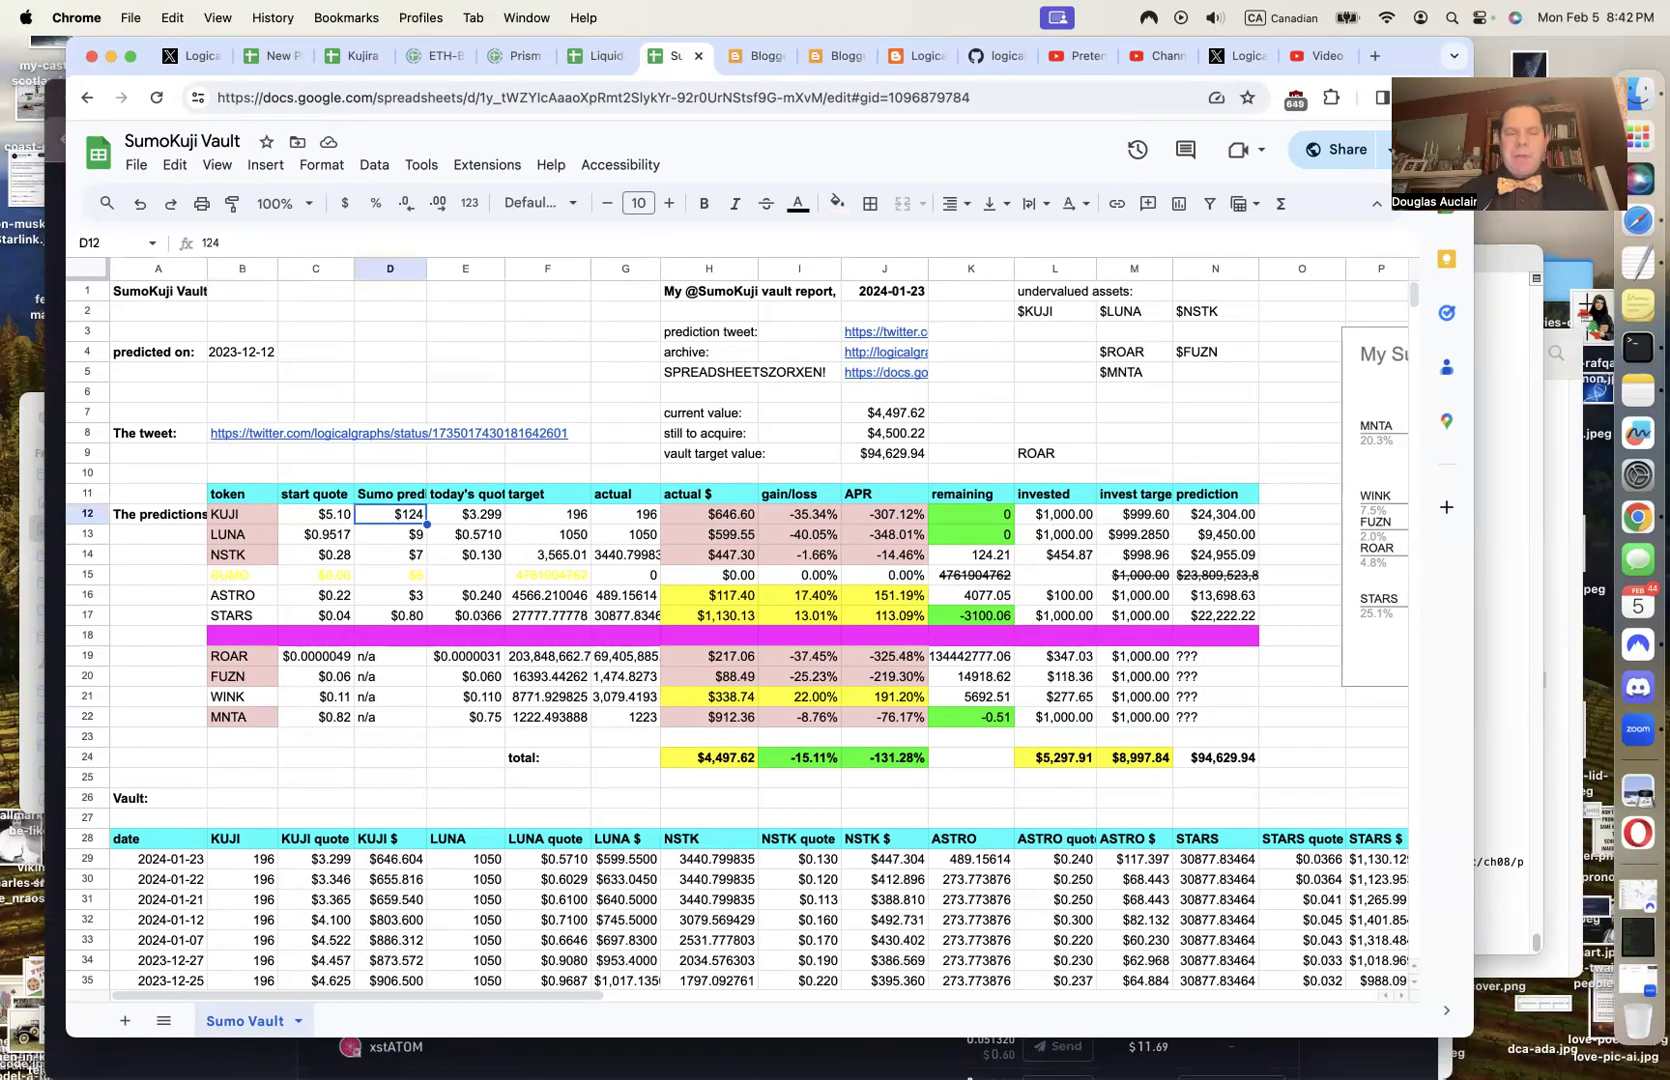
key("Right")
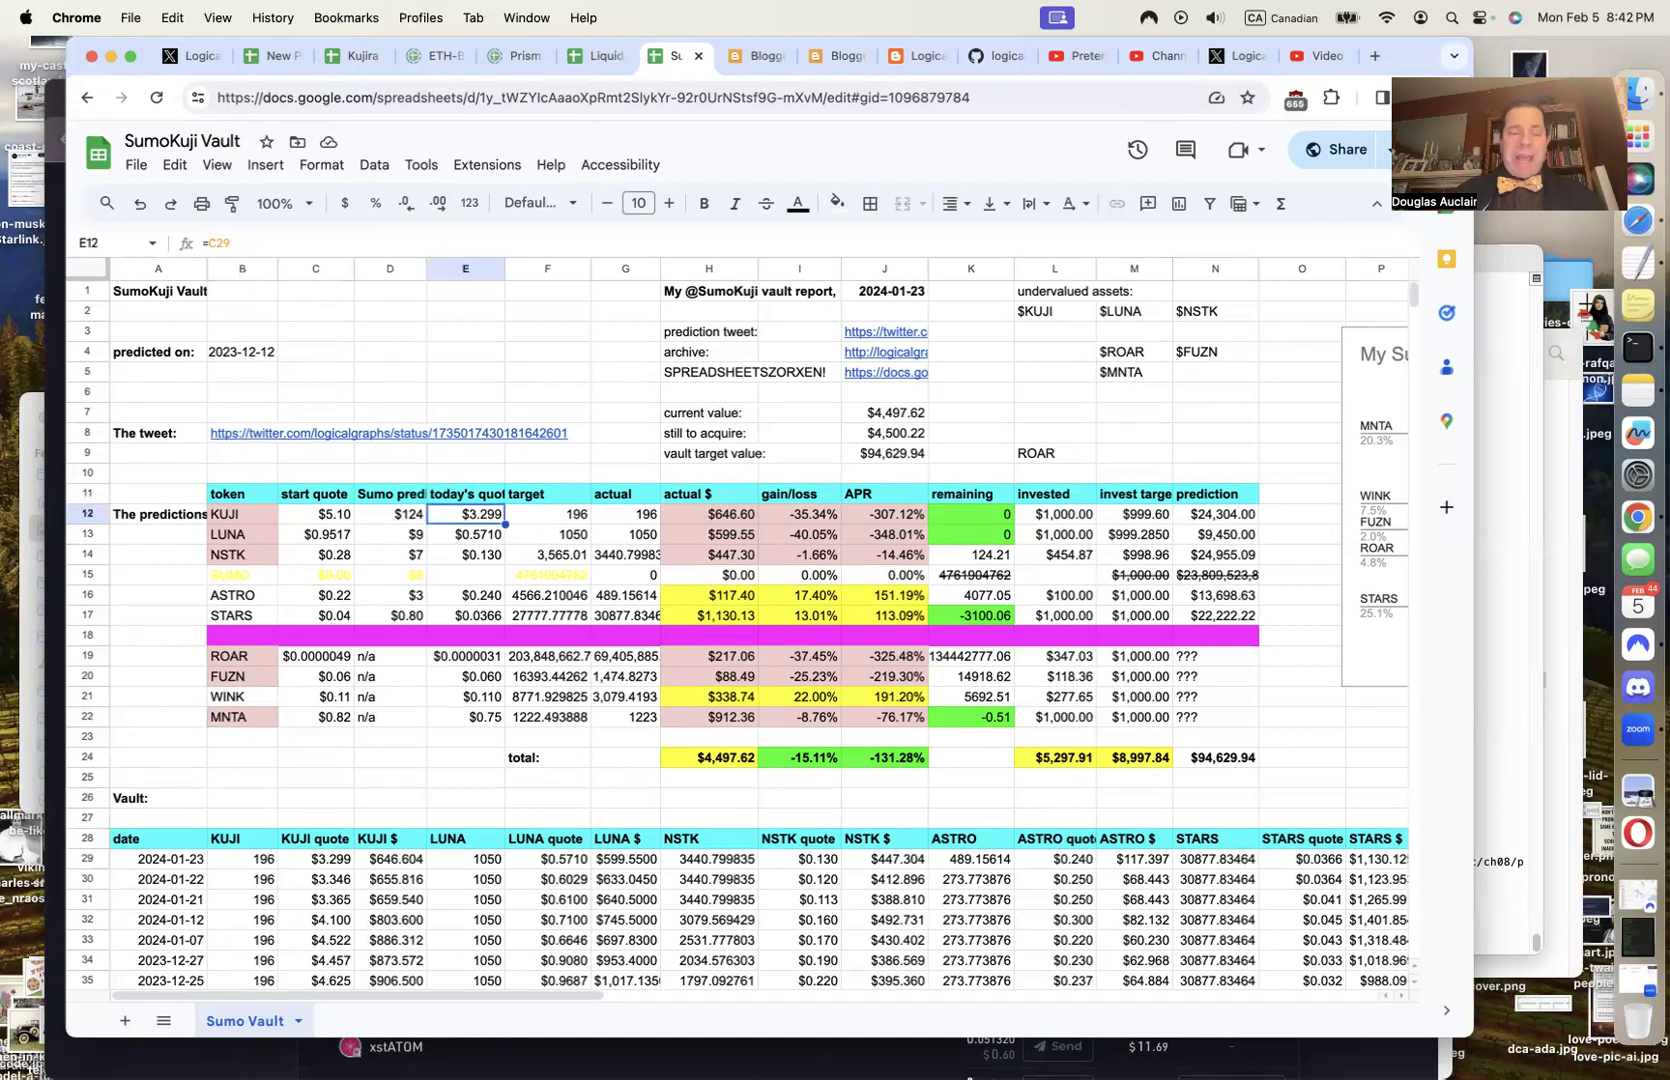
key("Left")
key("Left")
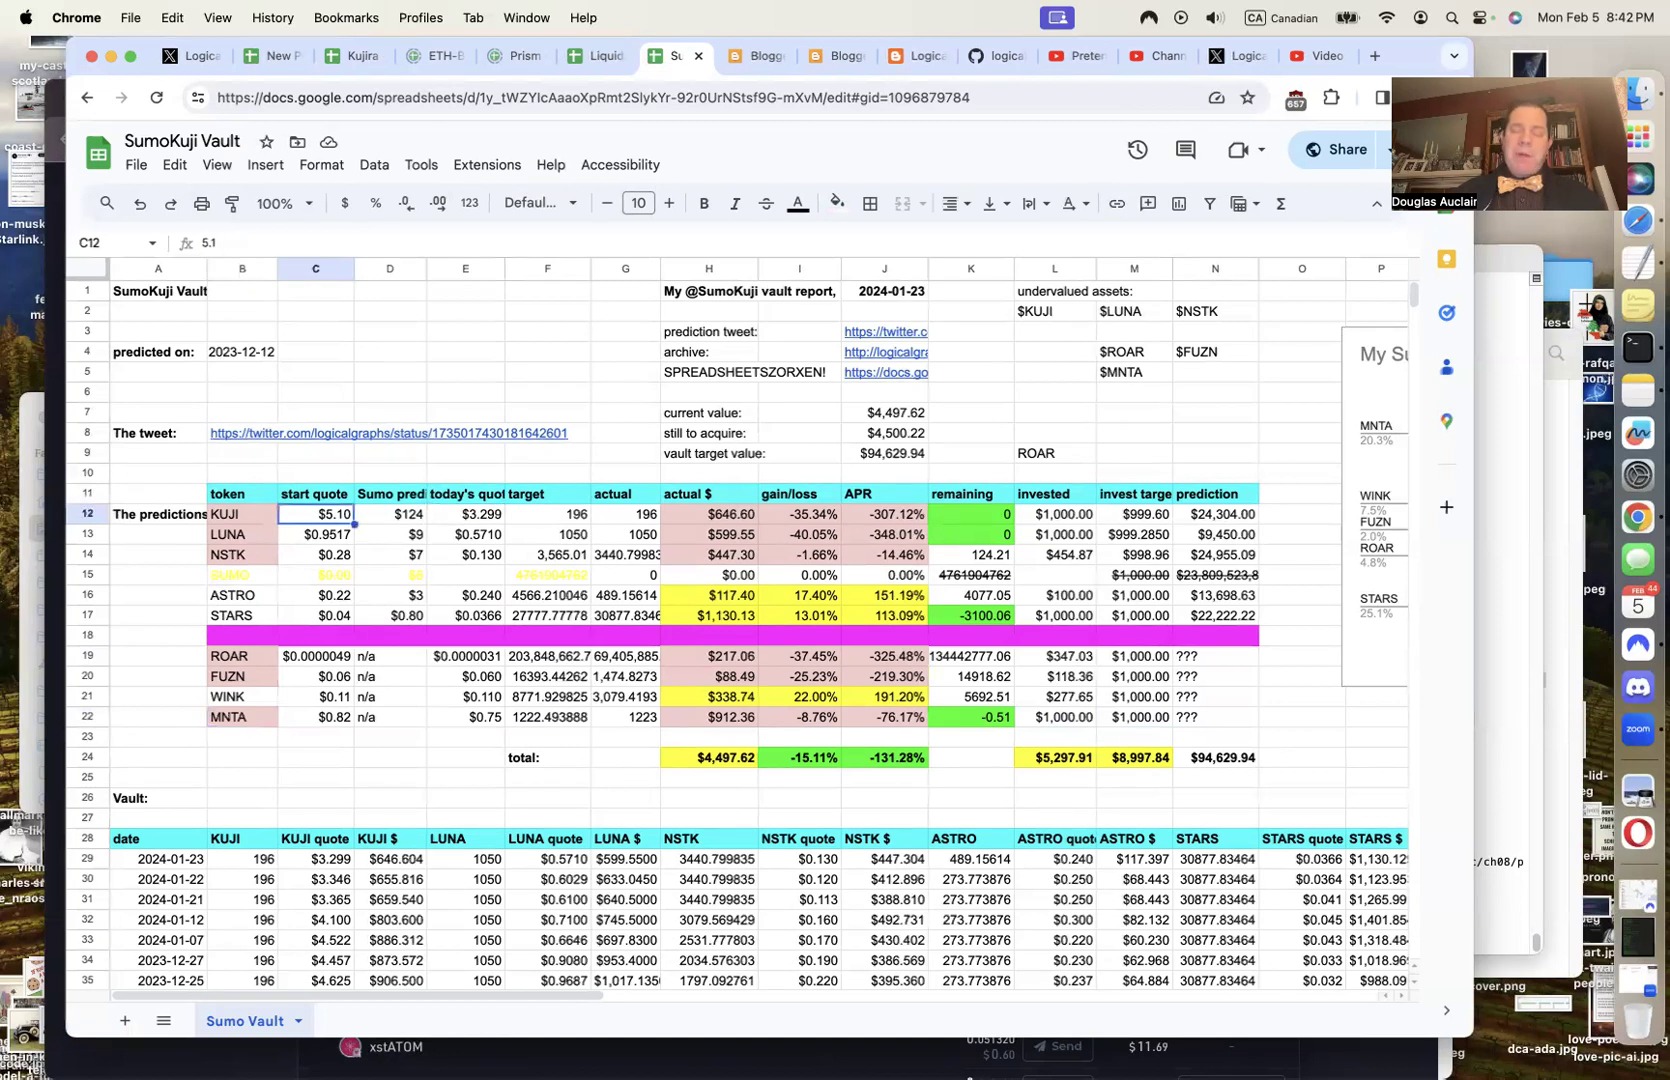
key("Right")
key("Right")
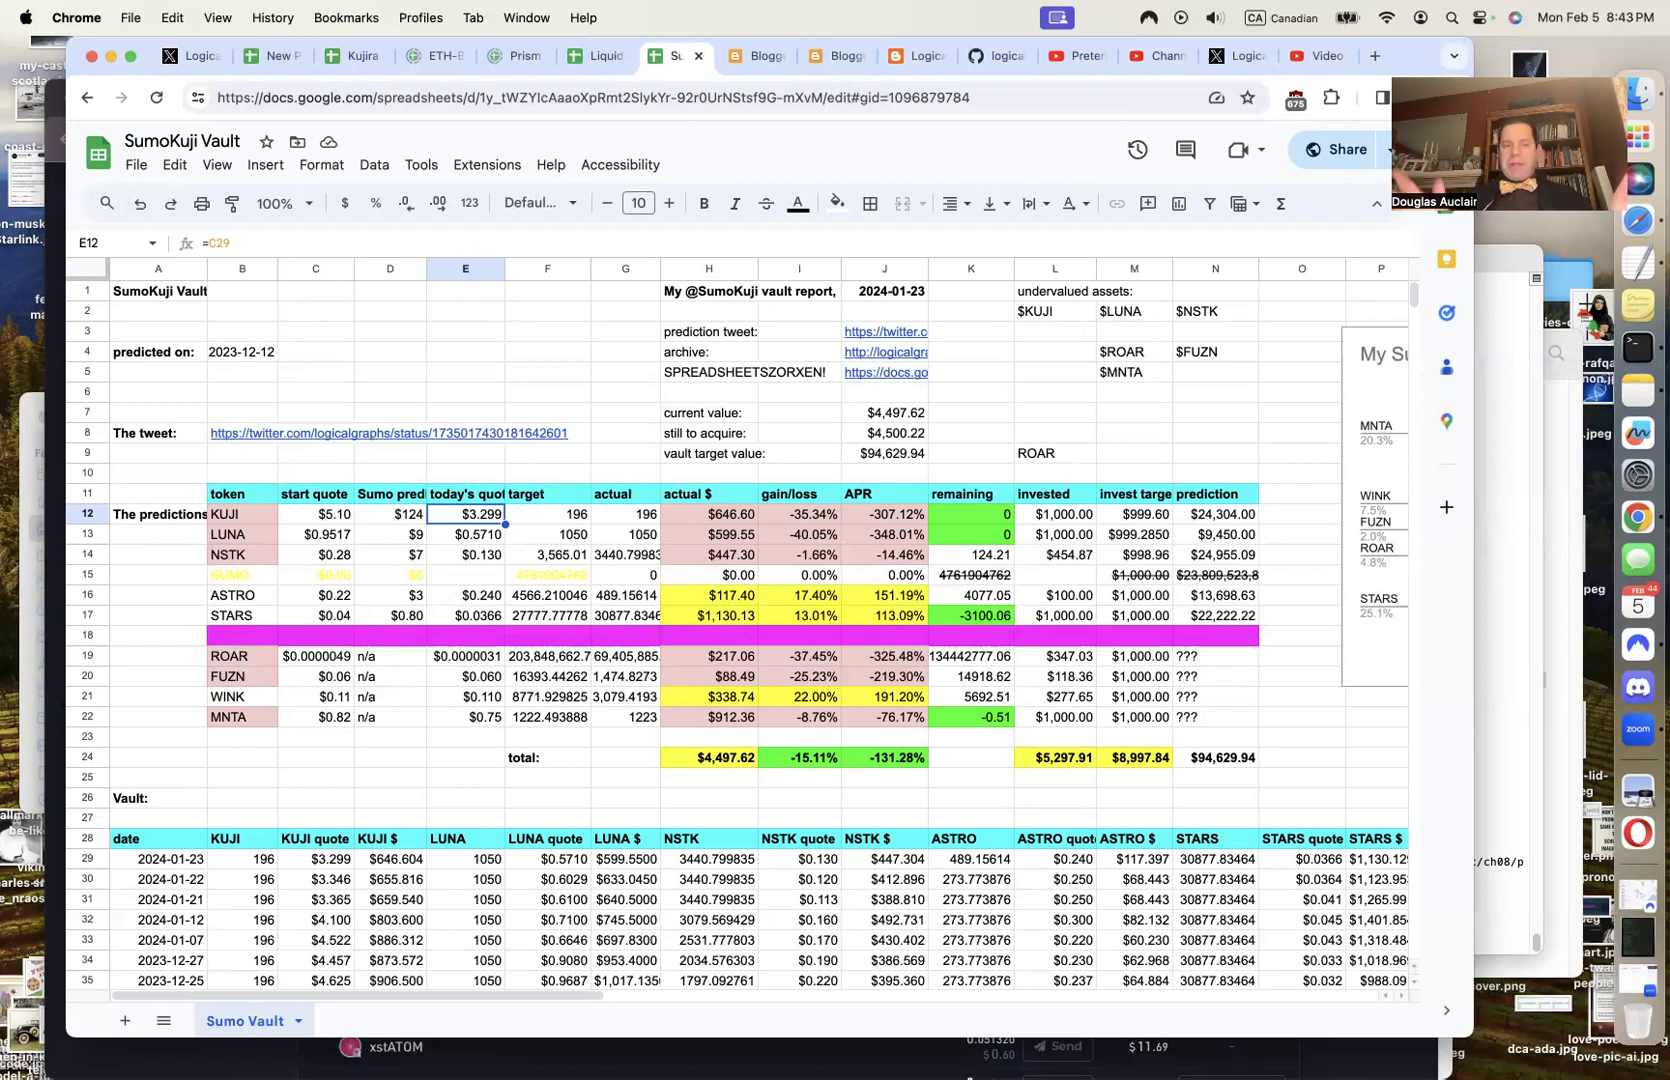
Switch to the ETH-BTC spreadsheet, open its Indigogo sheet and view the Indigo Portfolio Composition chart and portfolio summary
left_click(436, 56)
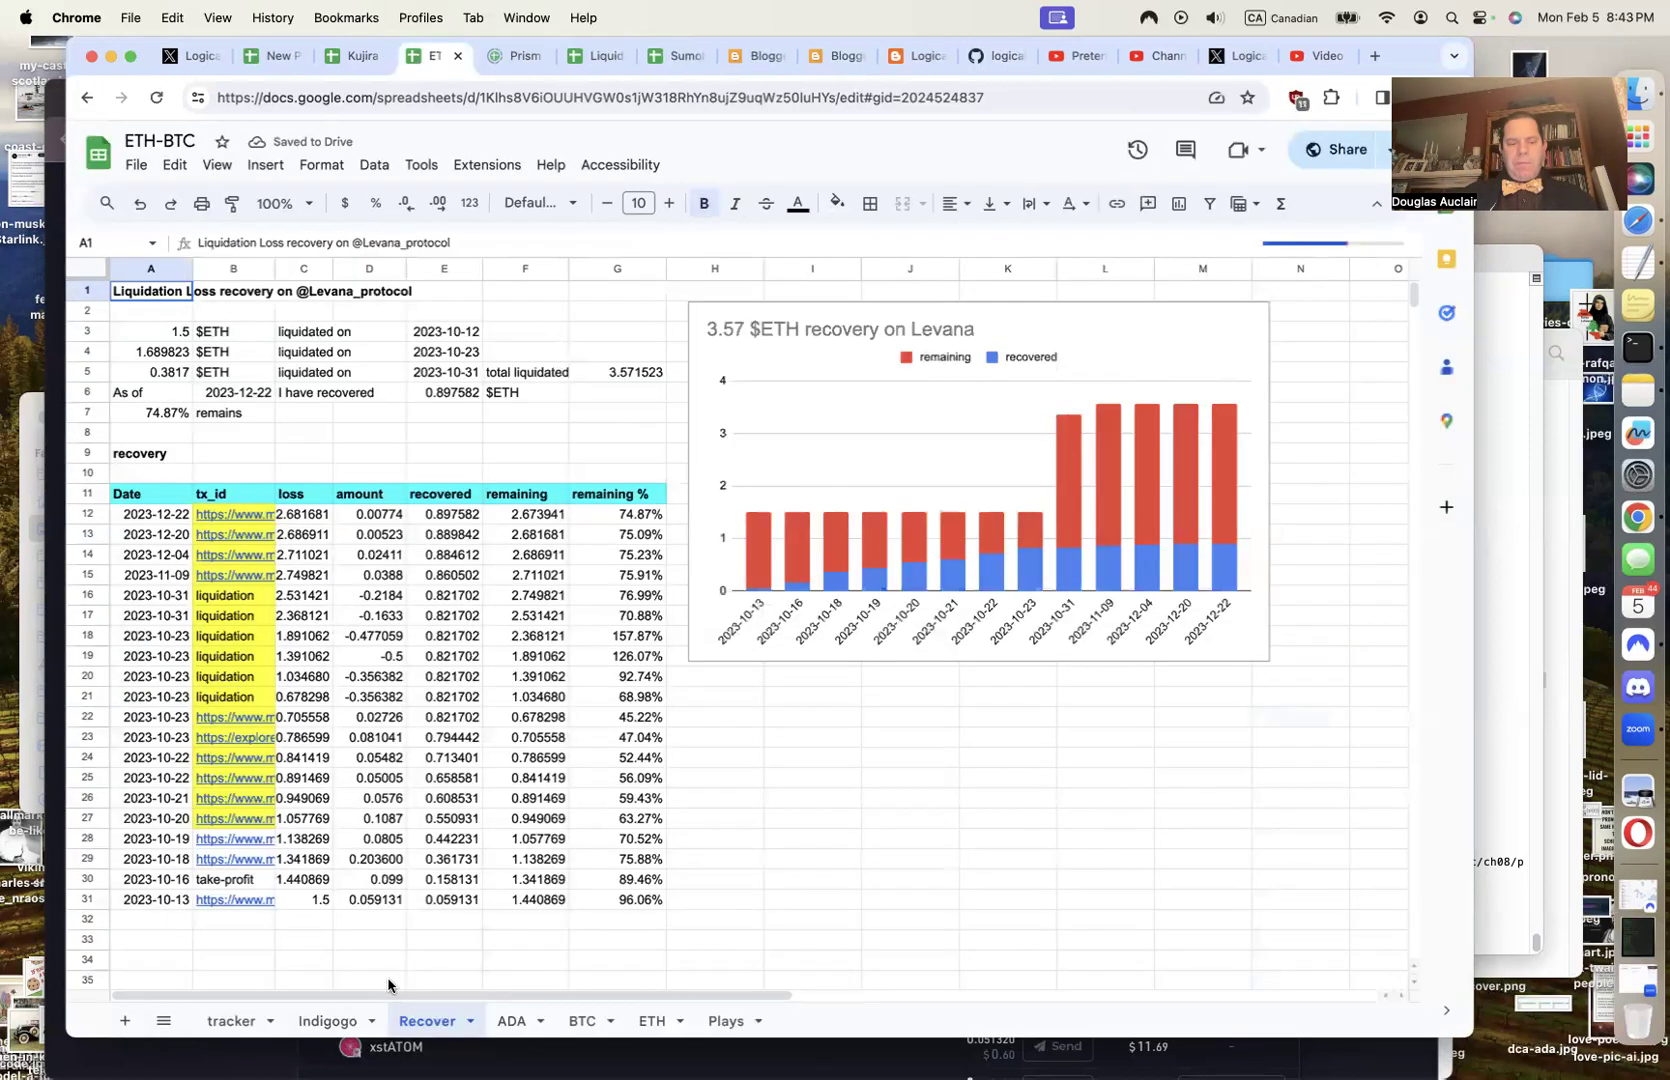
left_click(330, 1021)
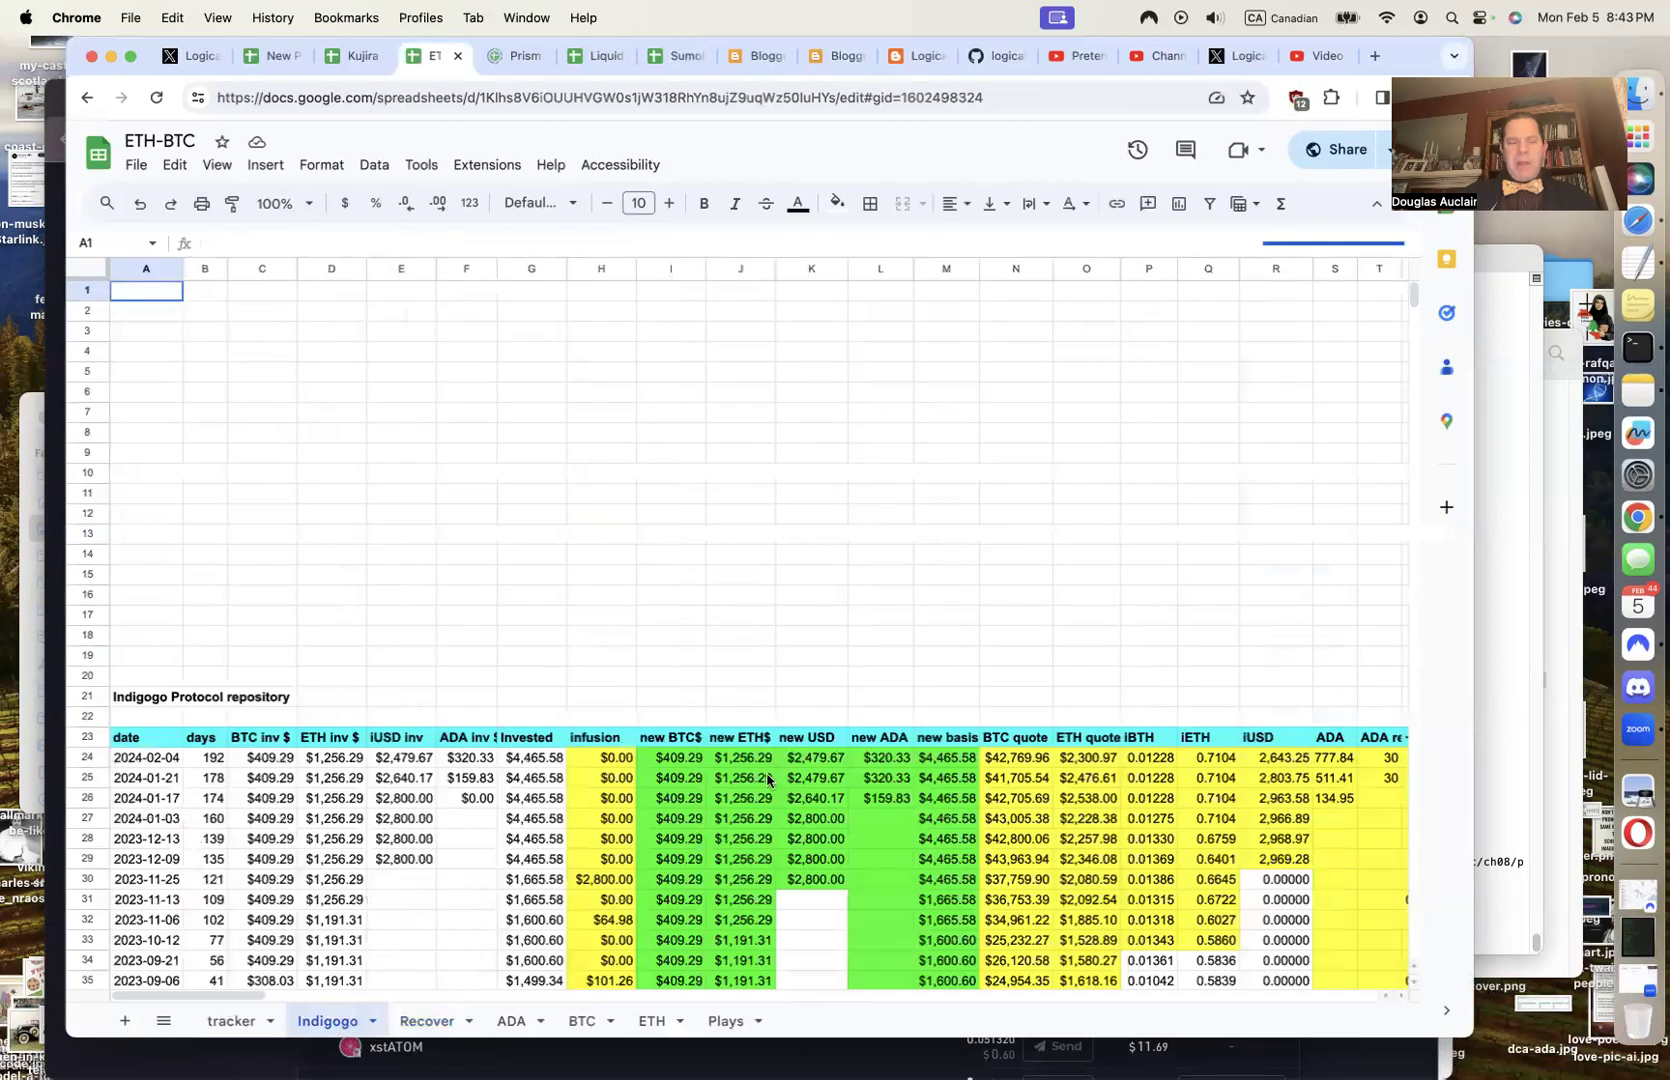
scroll(768, 780, "right", 5)
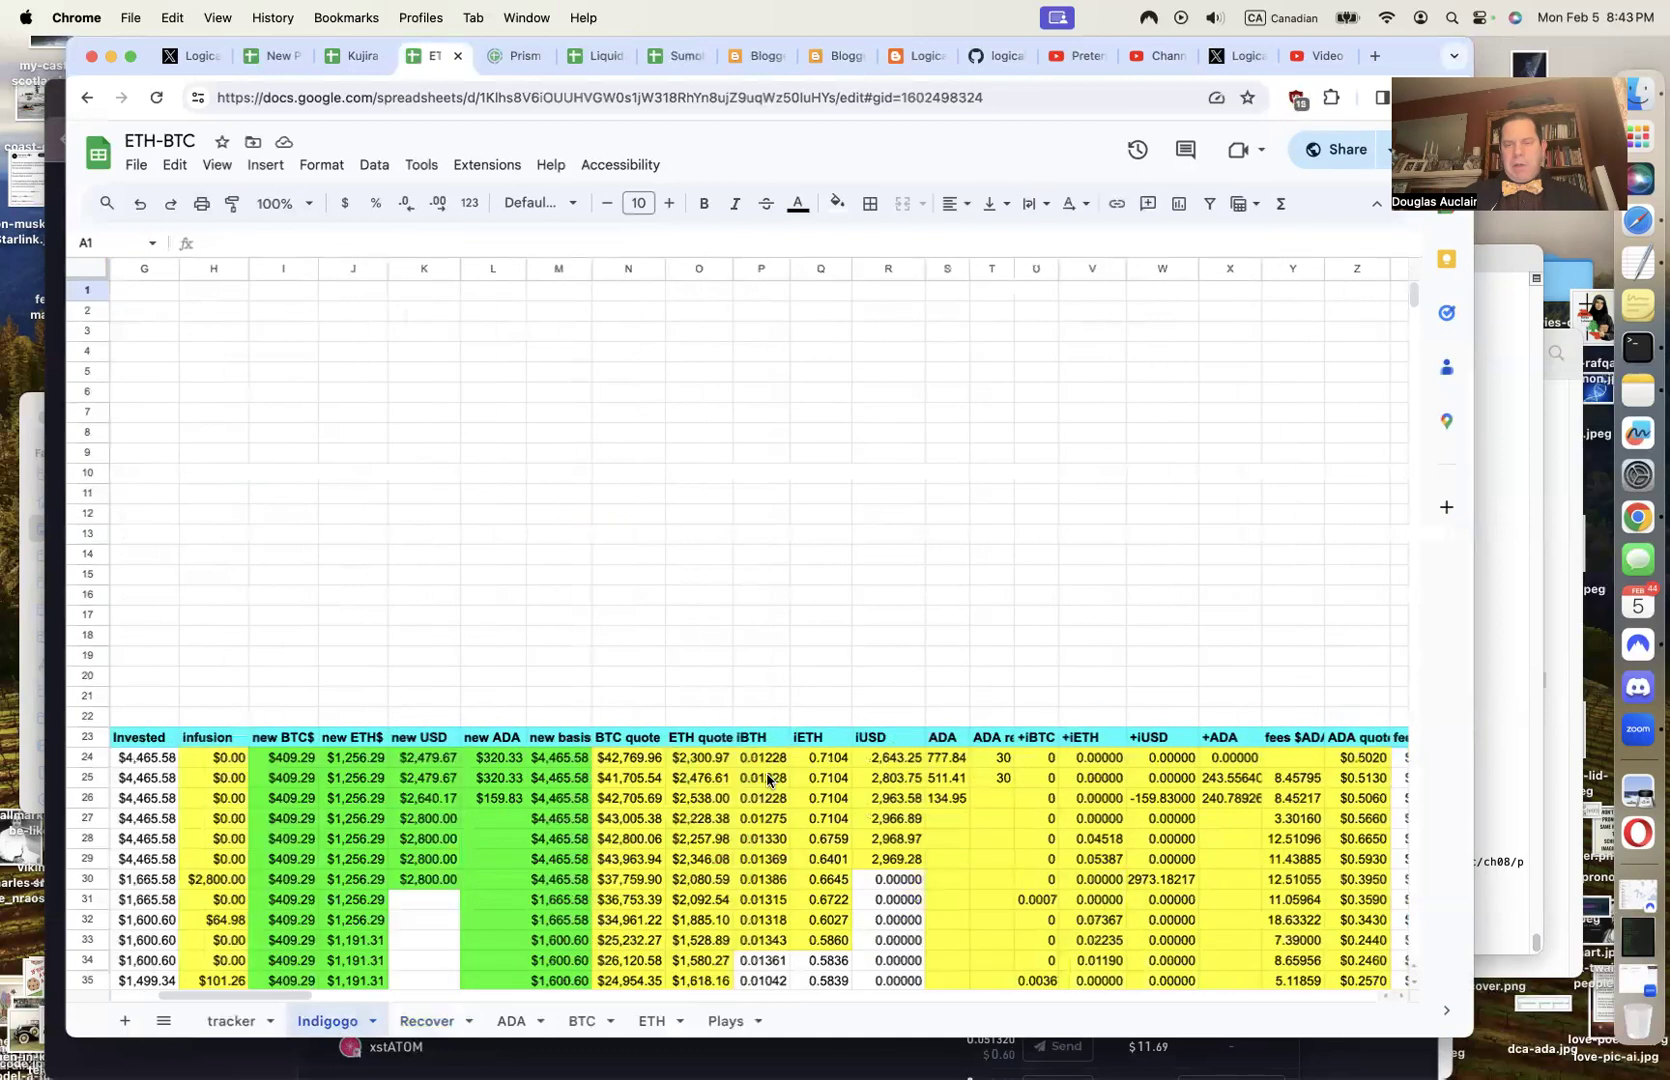
scroll(768, 780, "right", 8)
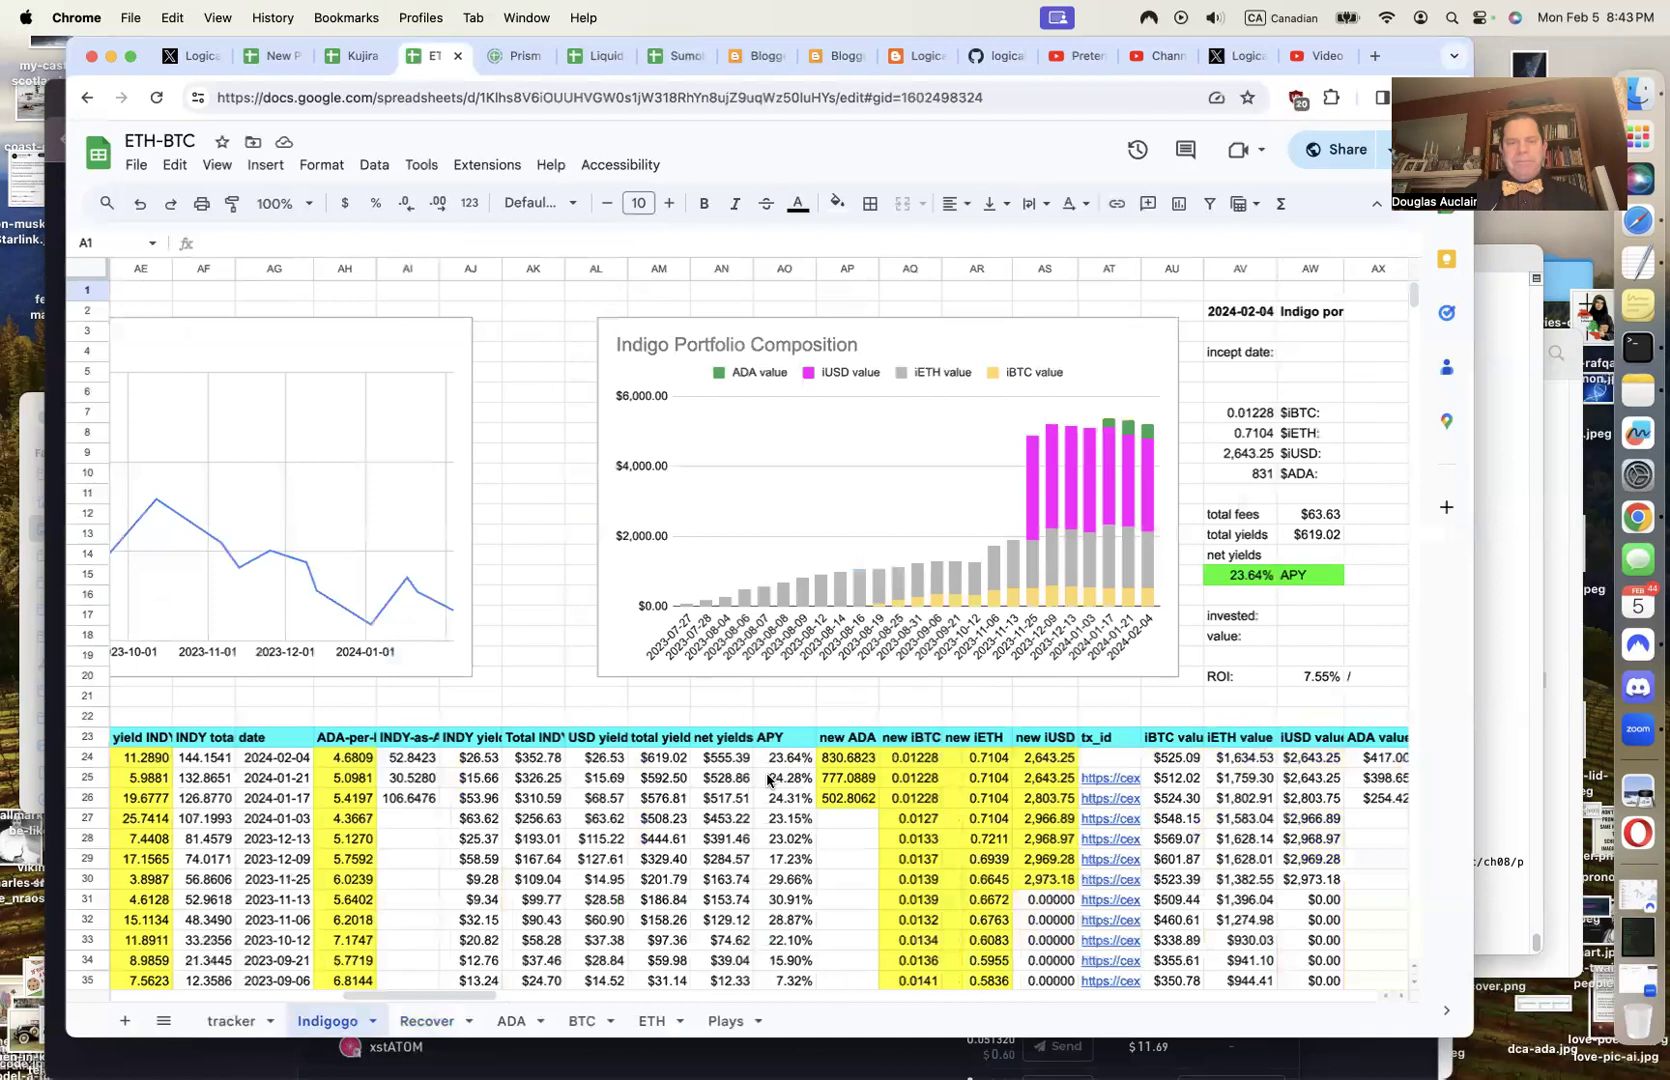
Compare the Indigo portfolio summary with the staked balances and rewards on Indigo's Stability Pools page, and return to the ETH-BTC spreadsheet
scroll(768, 780, "right", 3)
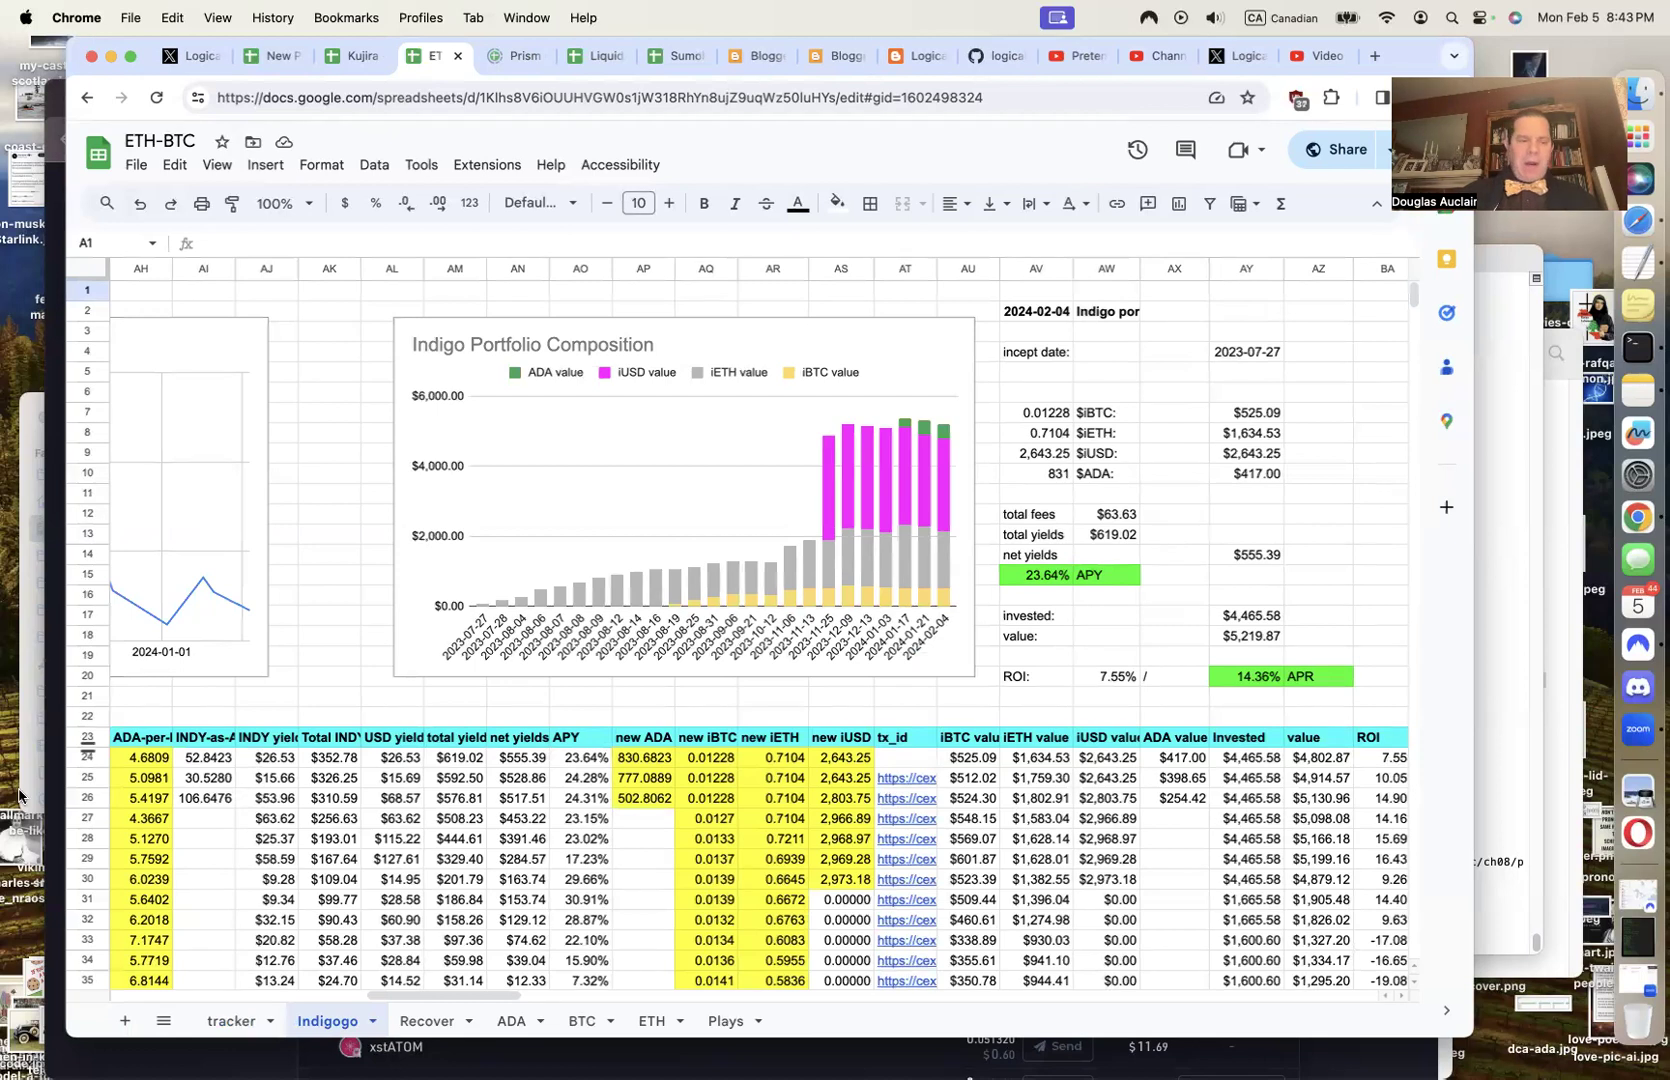
left_click(44, 808)
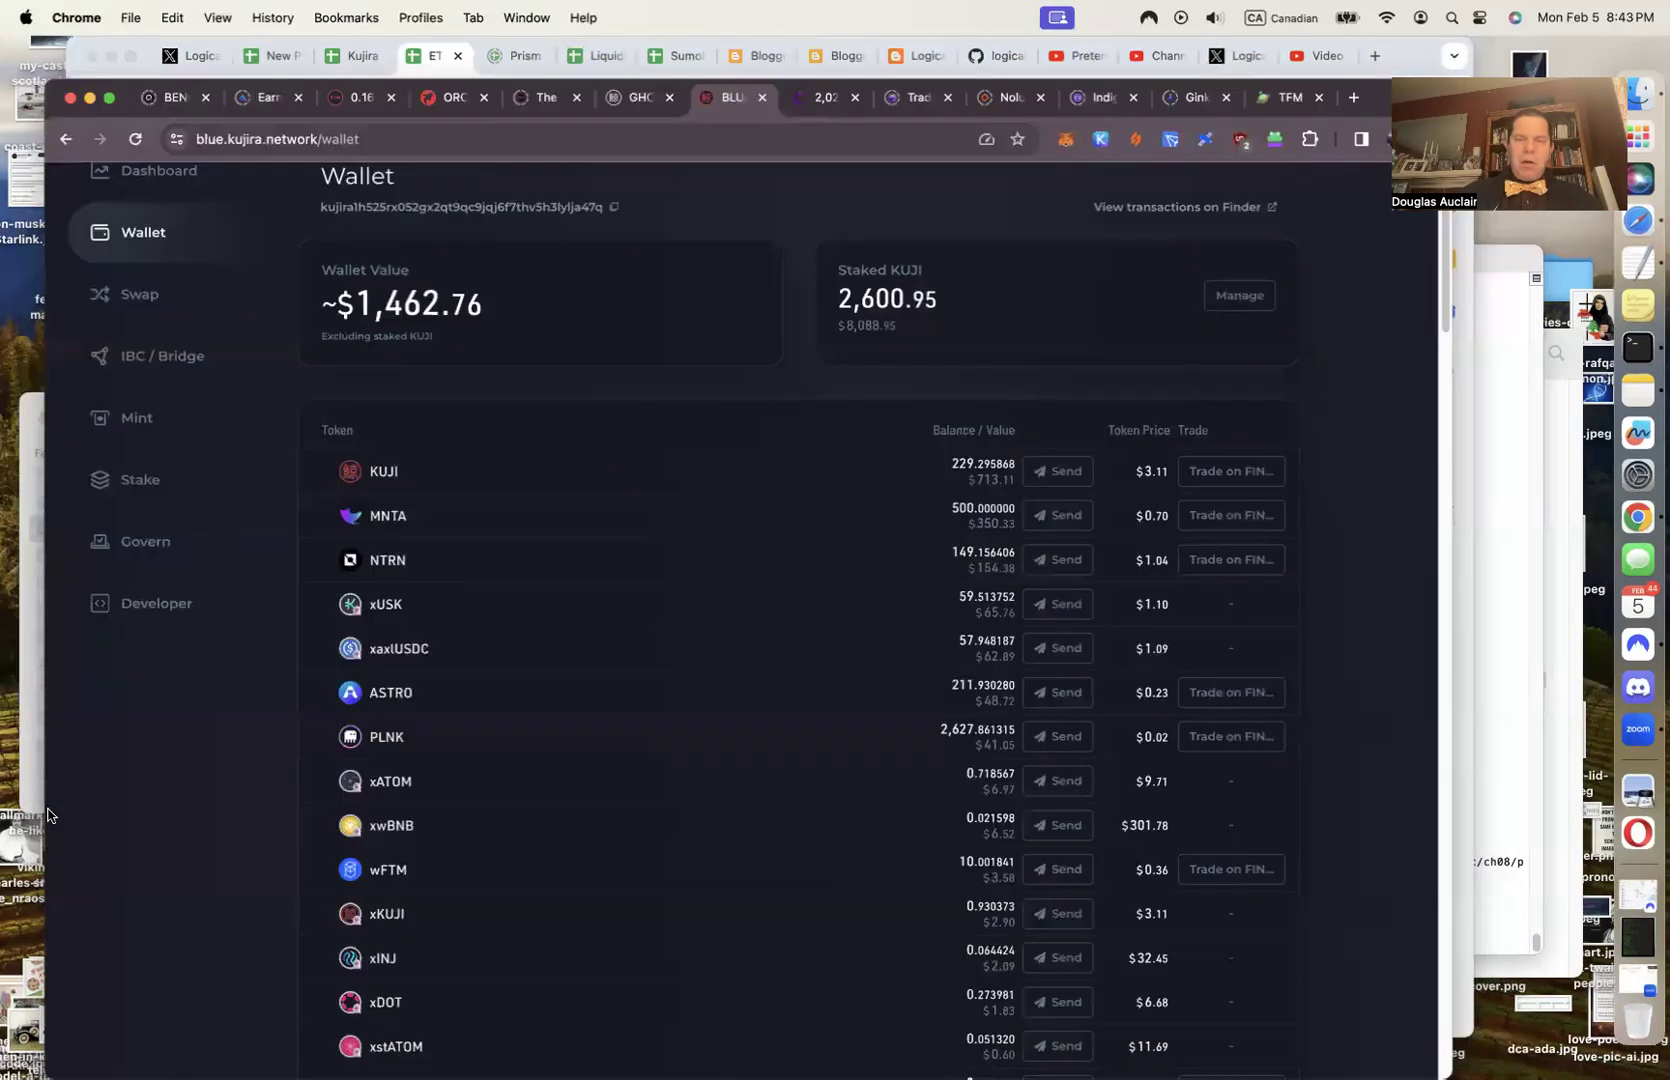
left_click(1095, 108)
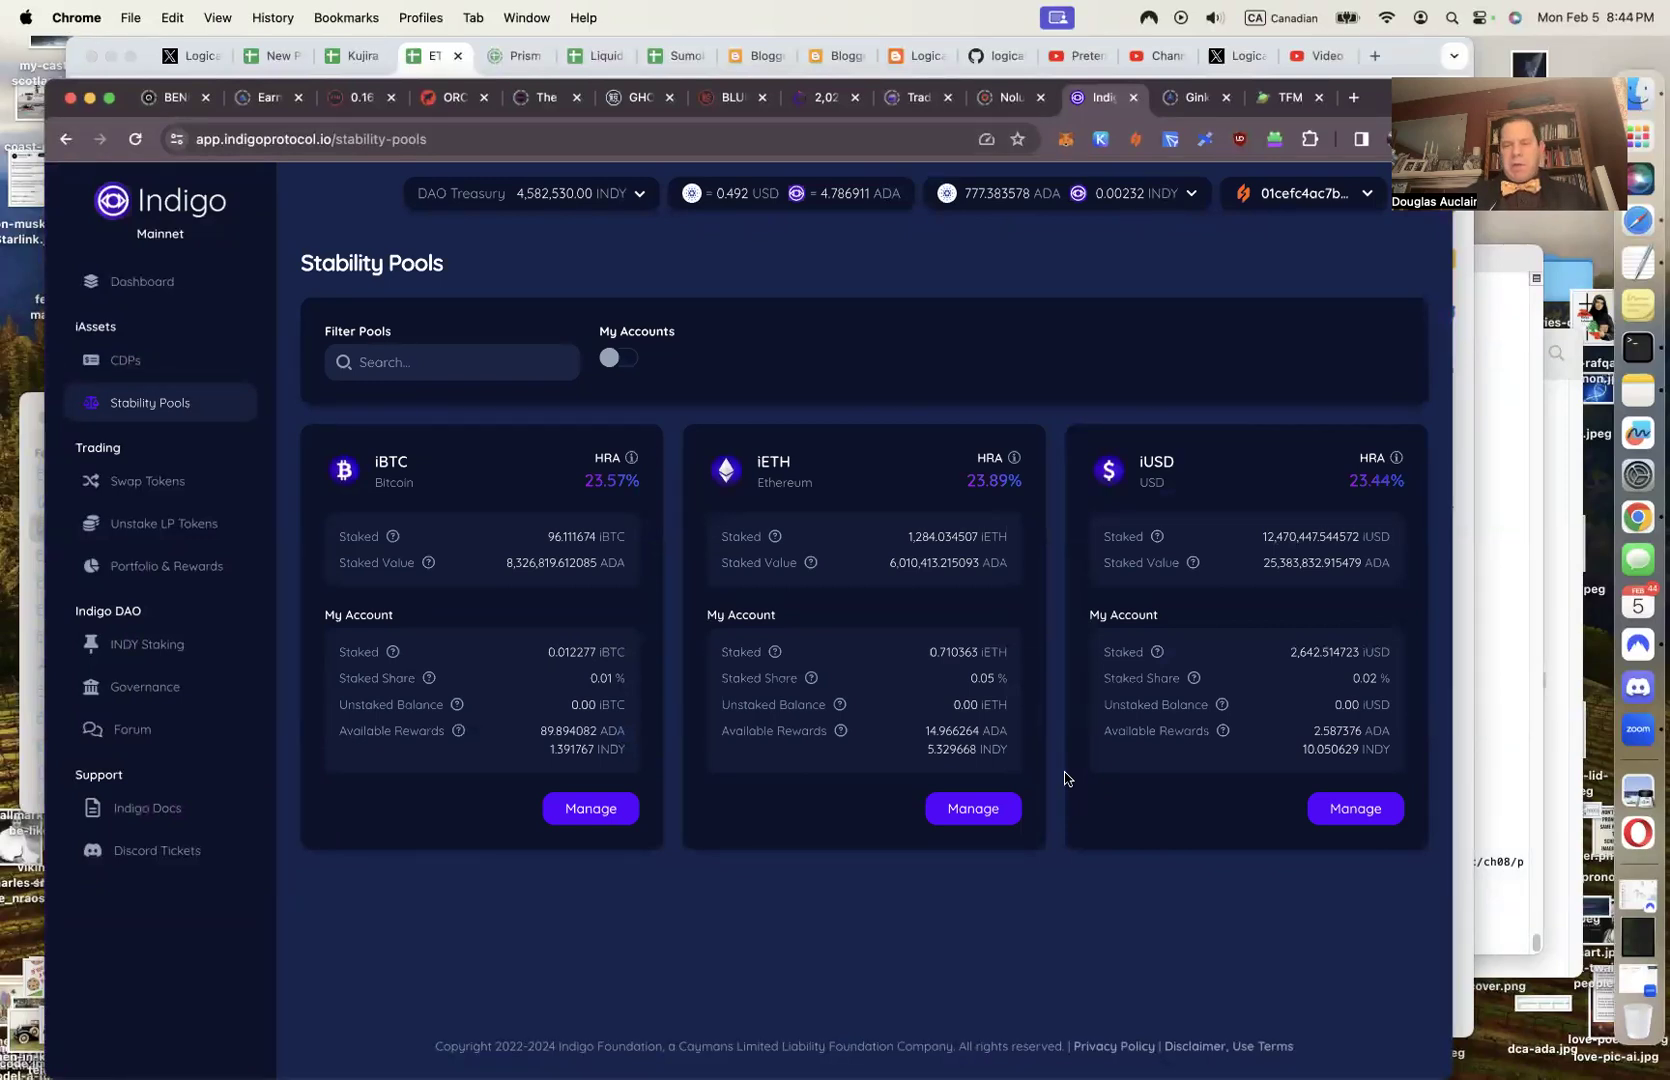
left_click(1460, 550)
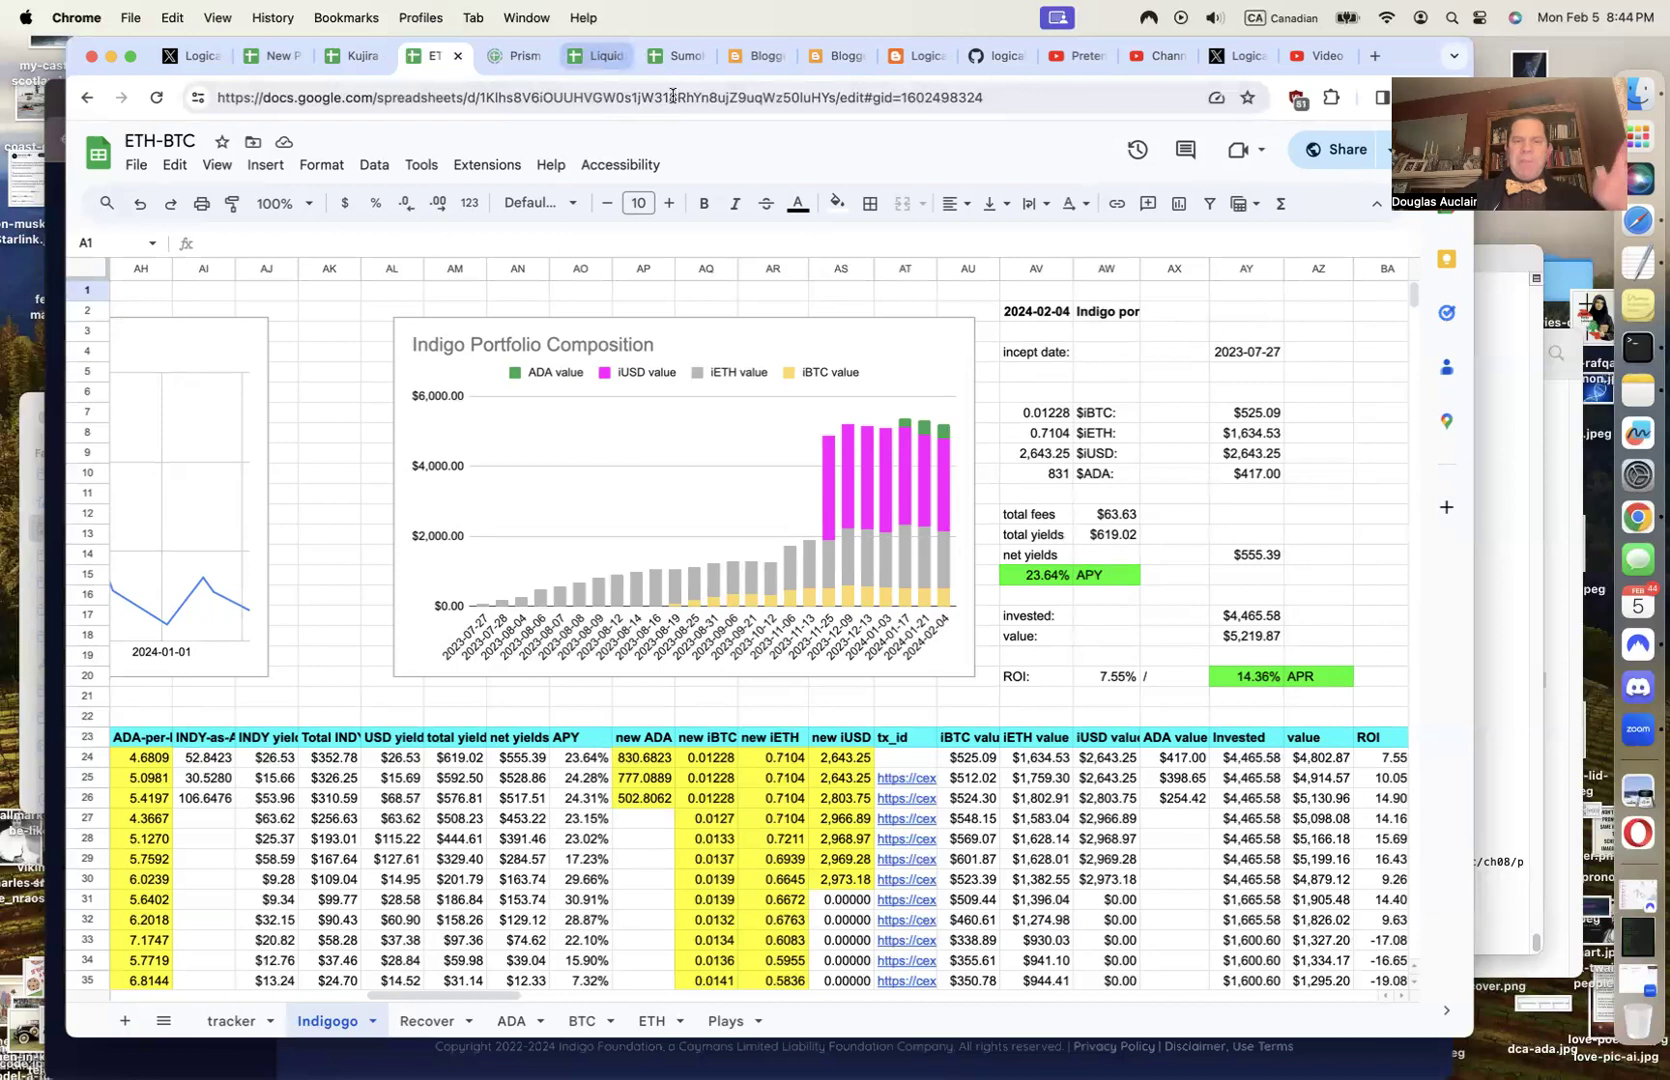
Switch to the SumoKuji Vault spreadsheet and go through the token names from KUJI down to MNTA, and back up to ROAR
left_click(682, 57)
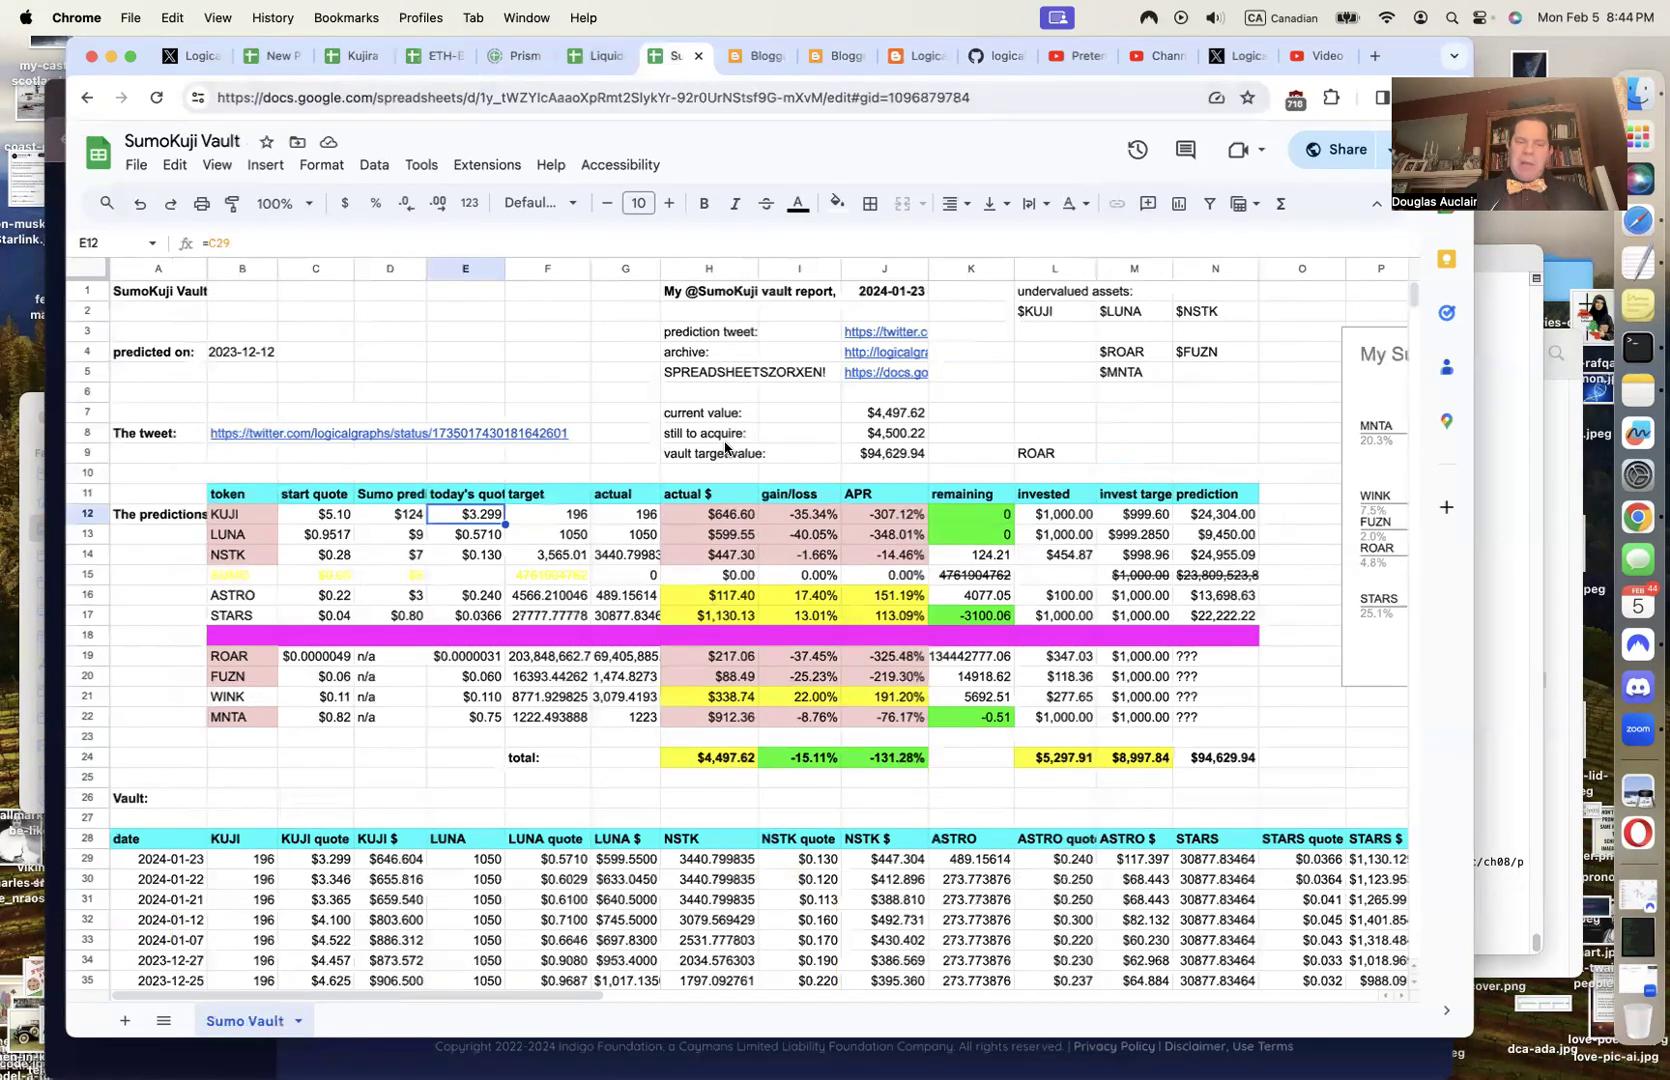
left_click(251, 512)
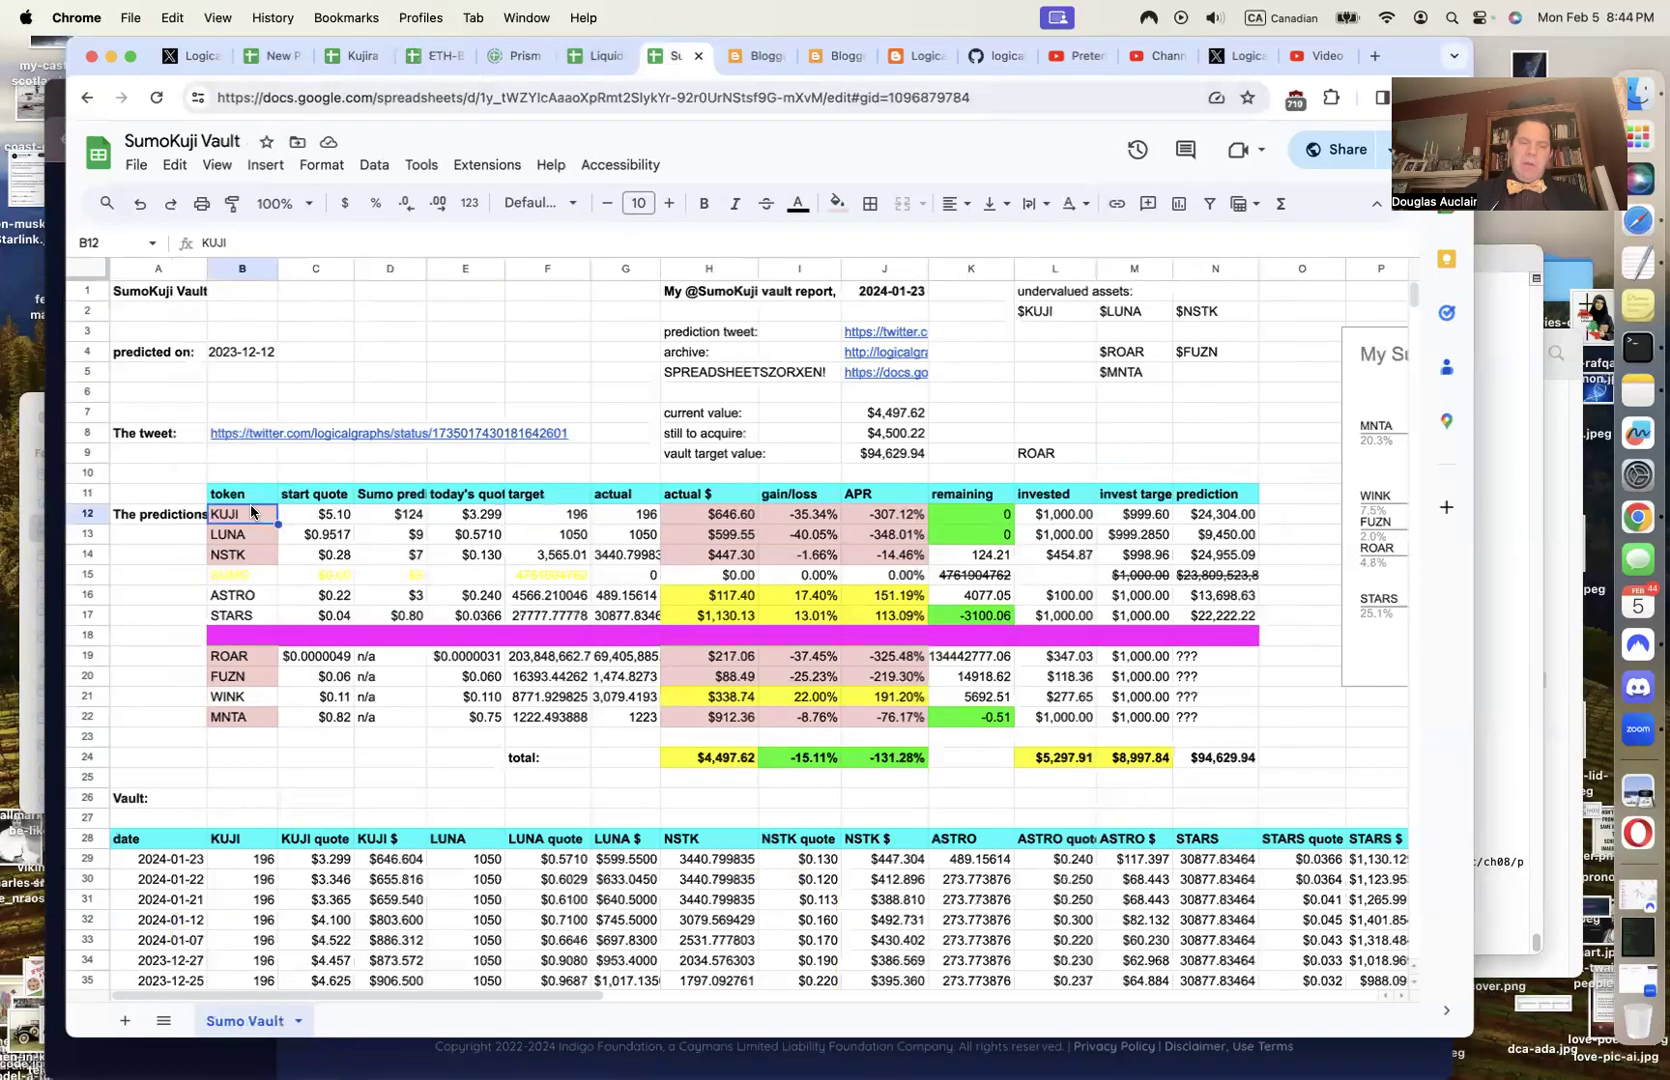
key("Down")
key("Down")
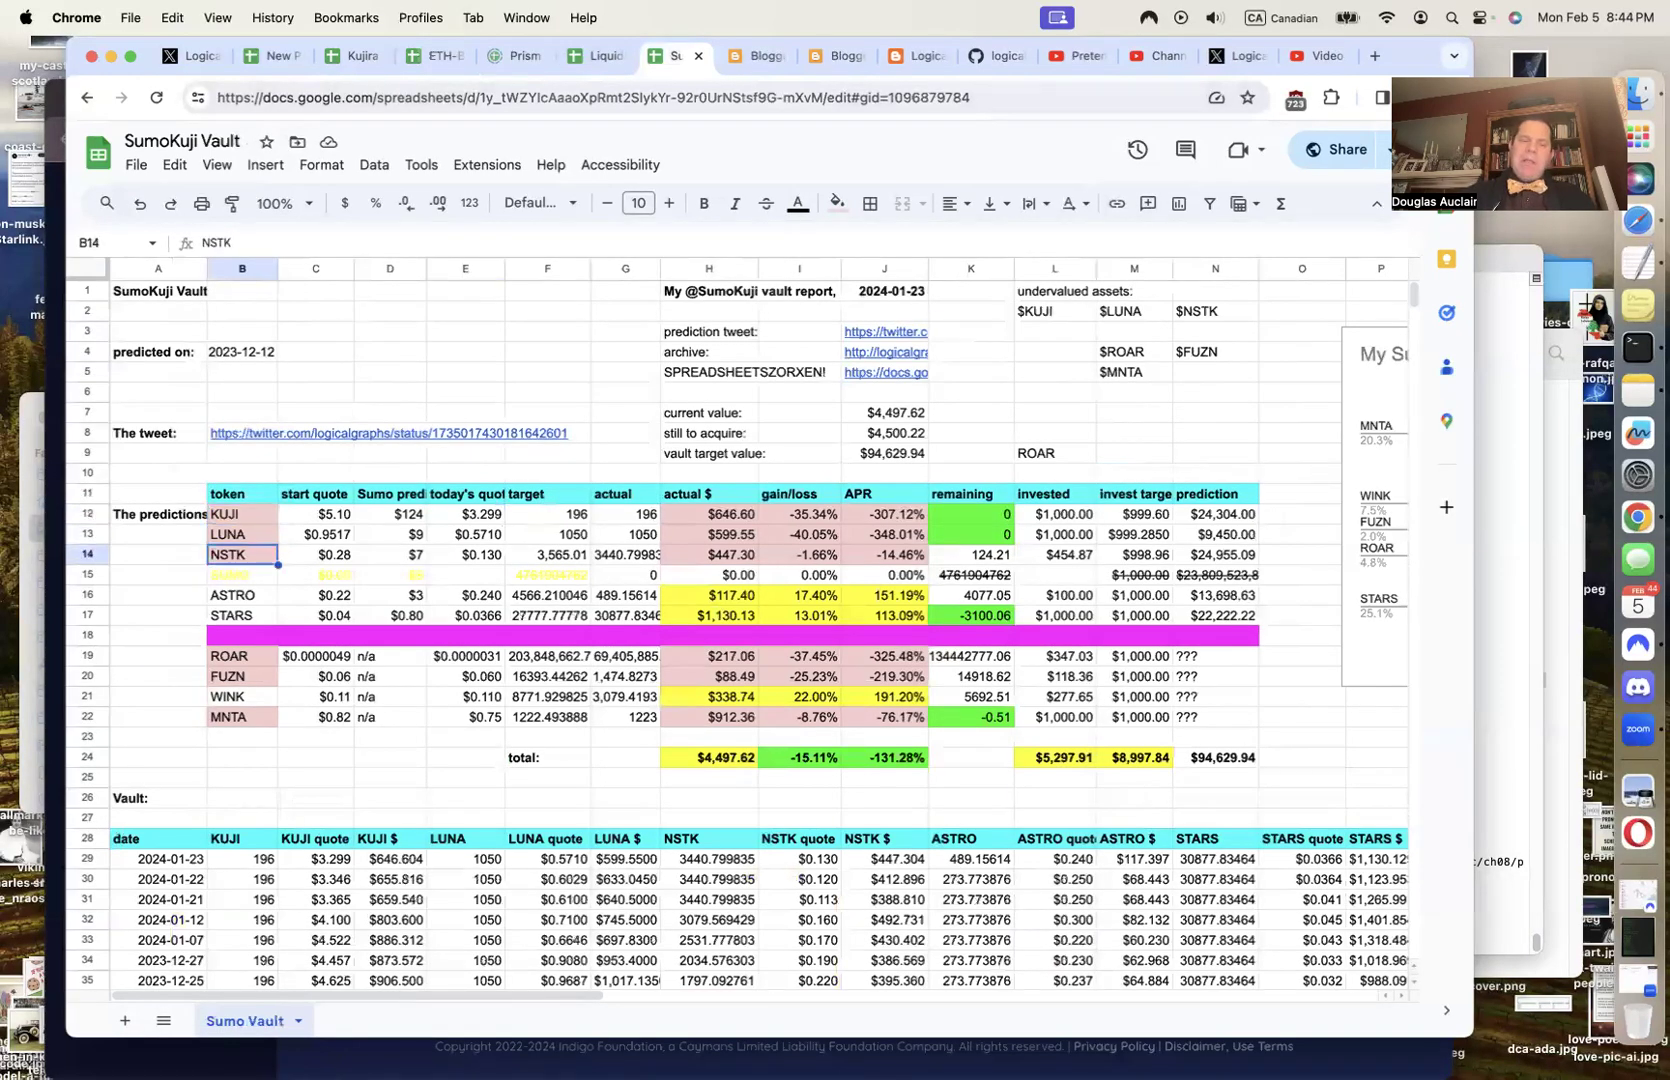
key("Down")
key("Down")
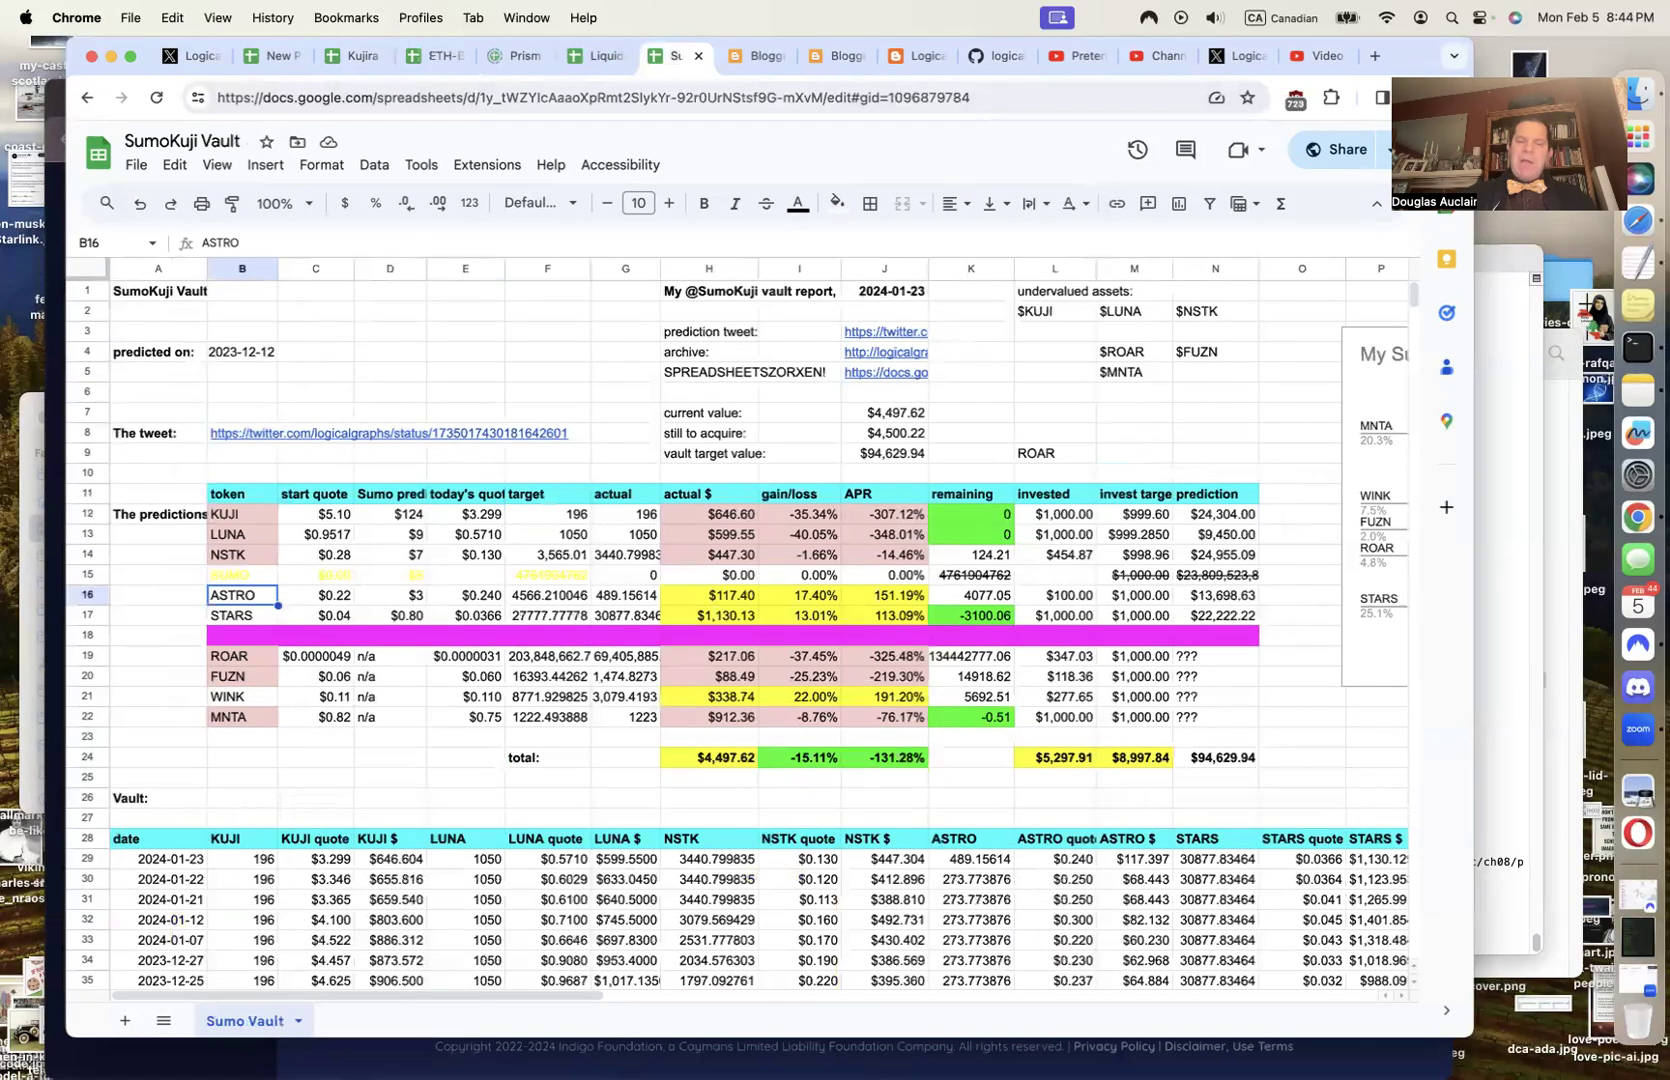
key("Down")
key("Down")
key("Down")
key("Down")
key("Down")
key("Down")
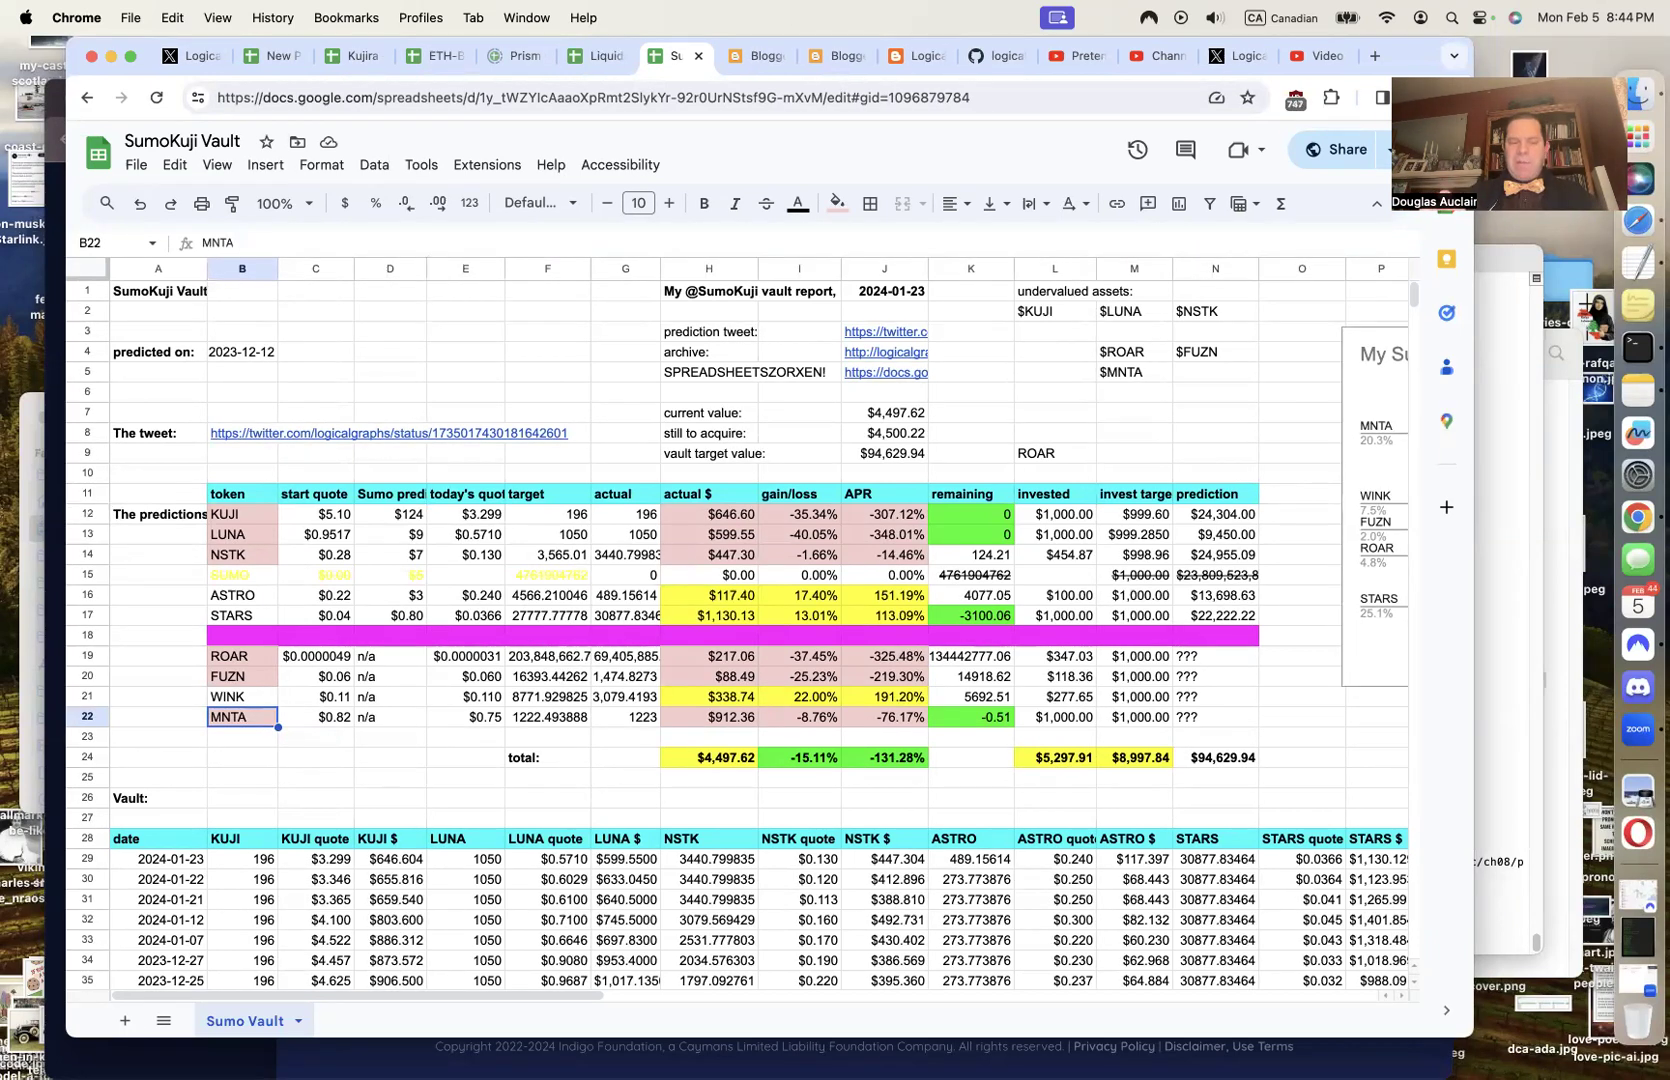
key("Up")
key("Up")
key("Up")
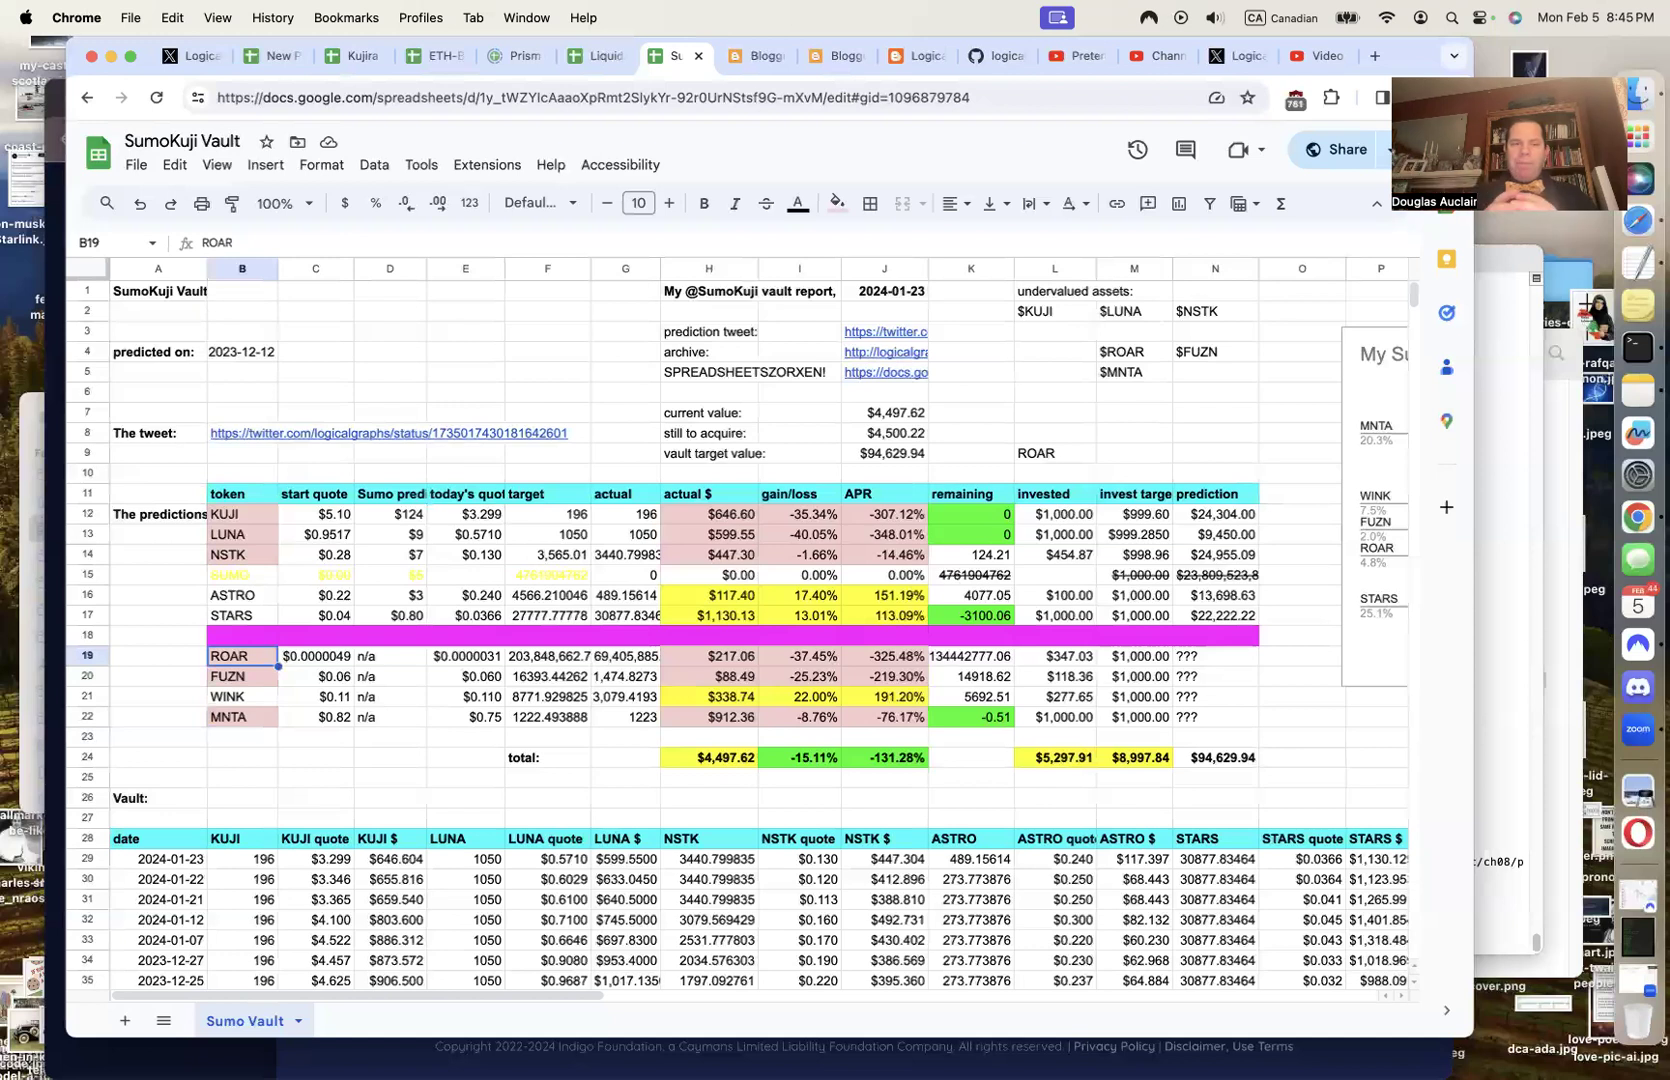
Switch to the Ginkou site and look through its Dashboard, My Page and Liquidation Queues
left_click(53, 535)
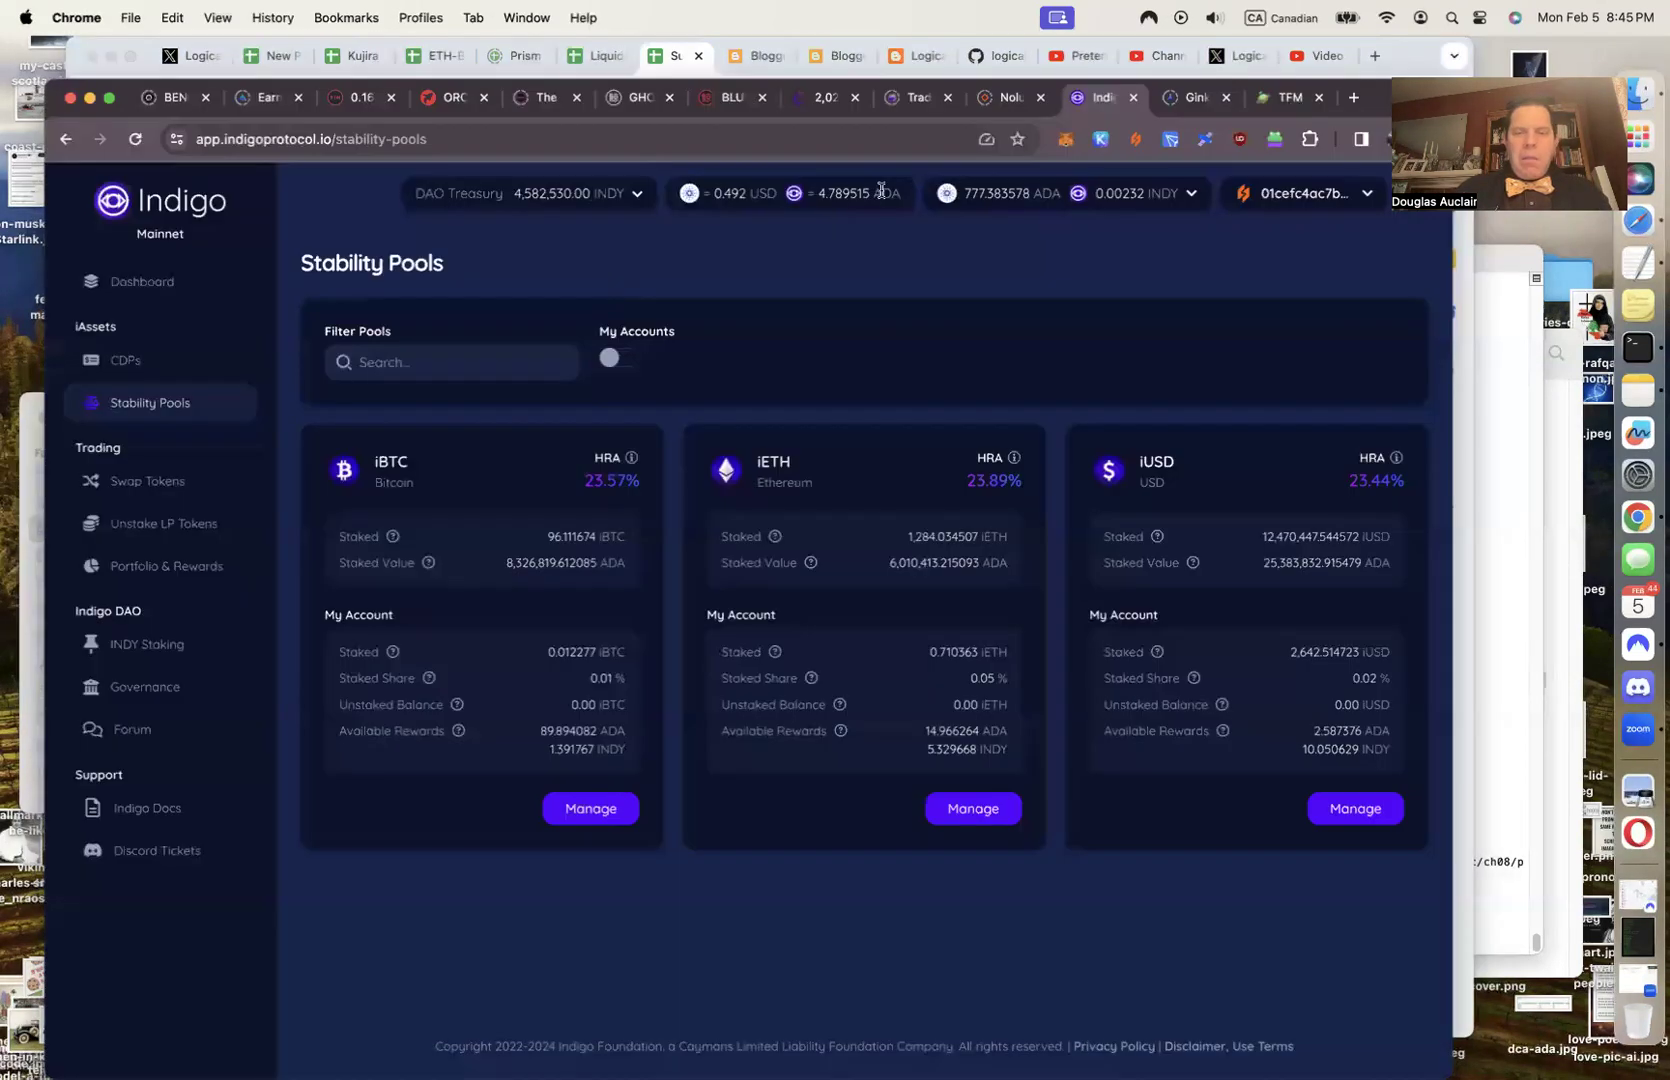
left_click(1196, 99)
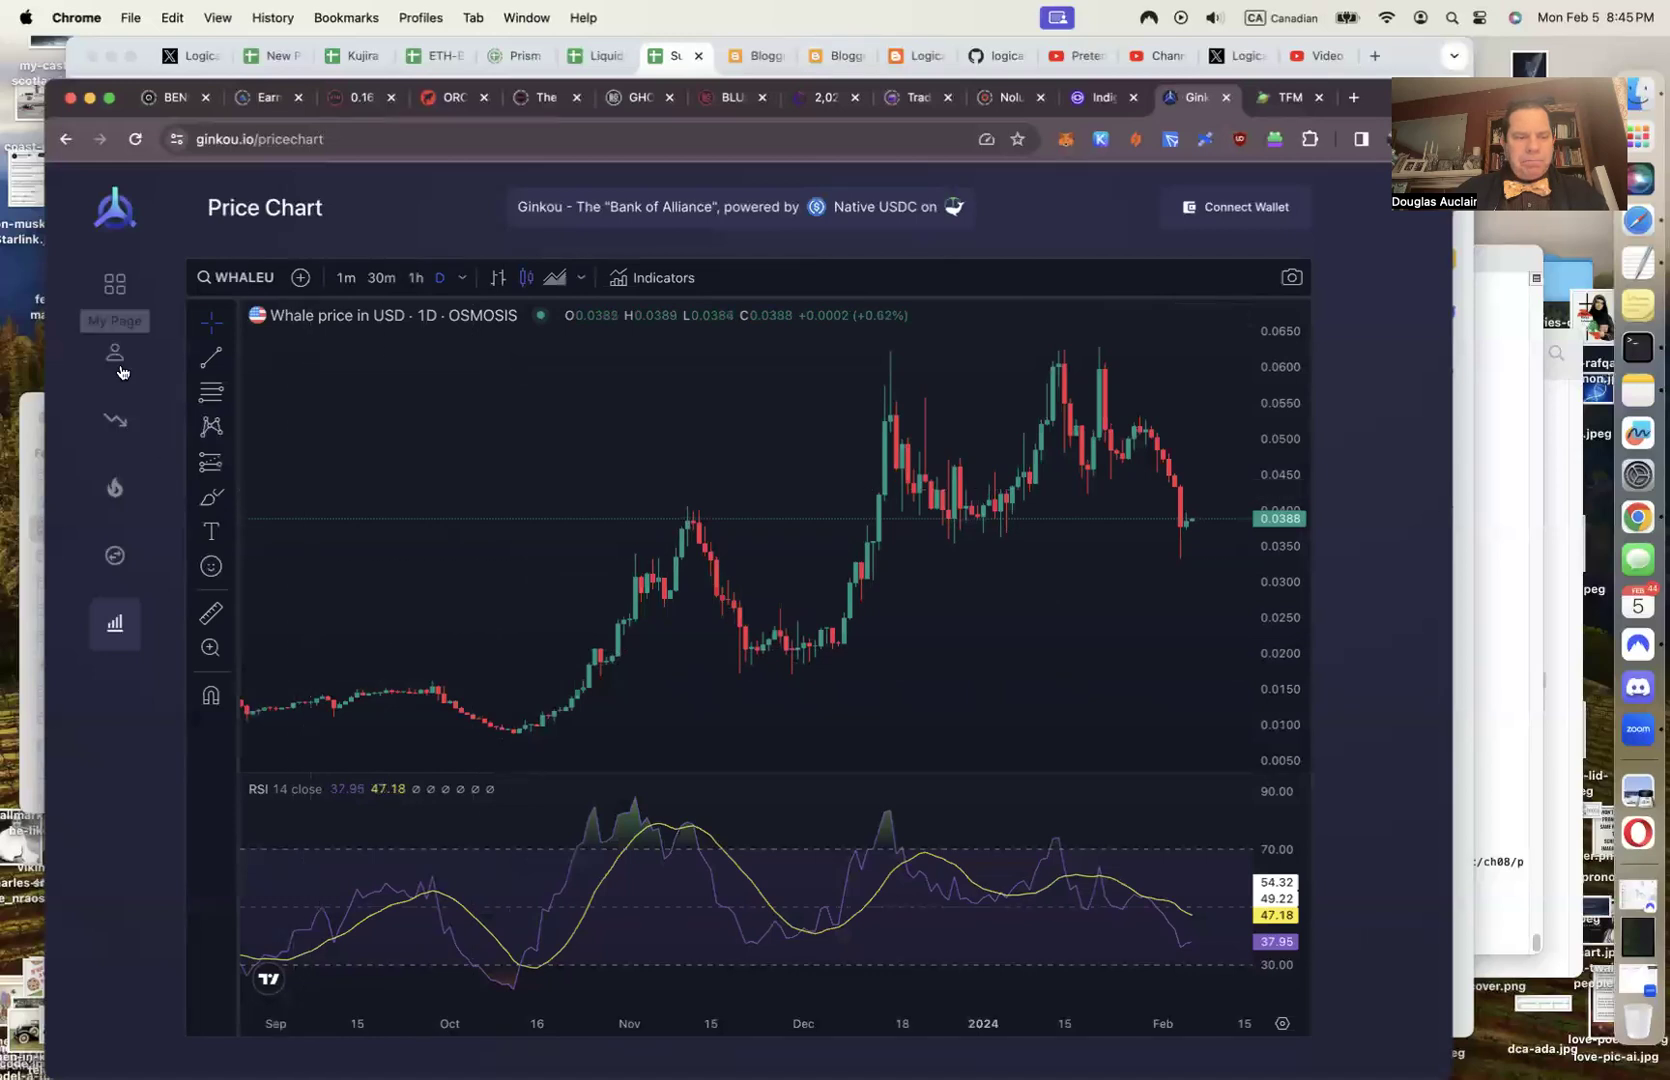
left_click(115, 306)
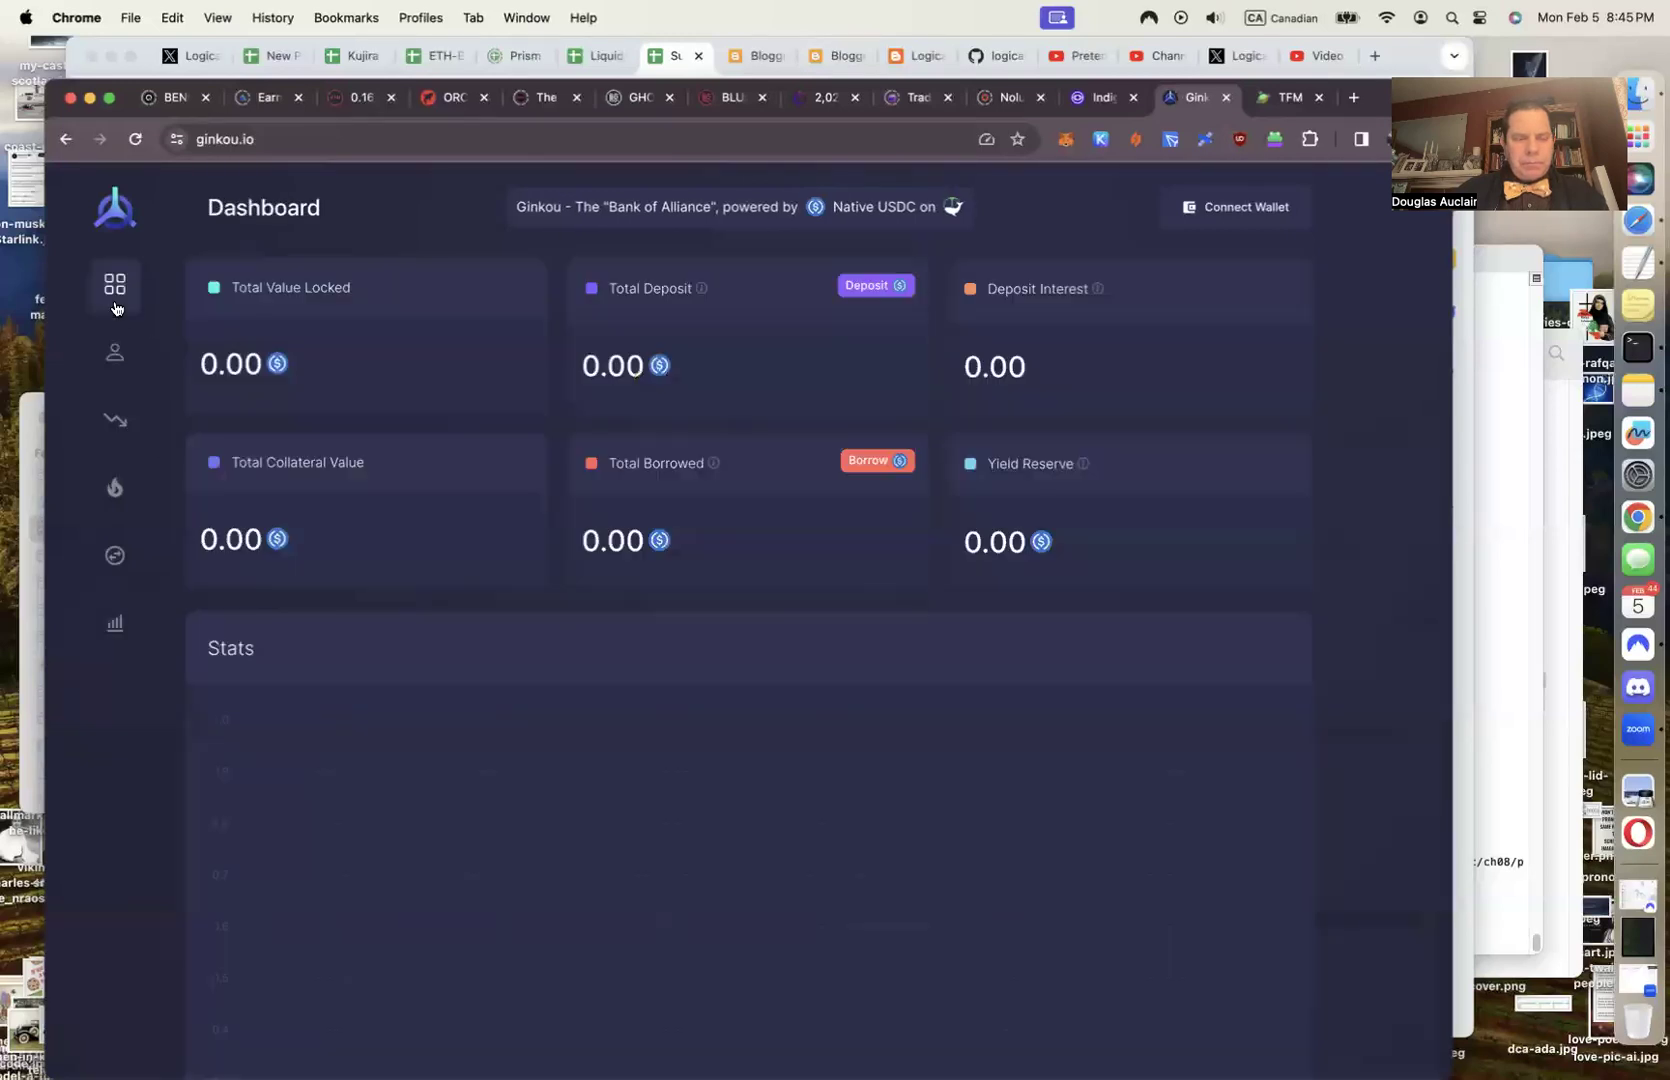
left_click(111, 366)
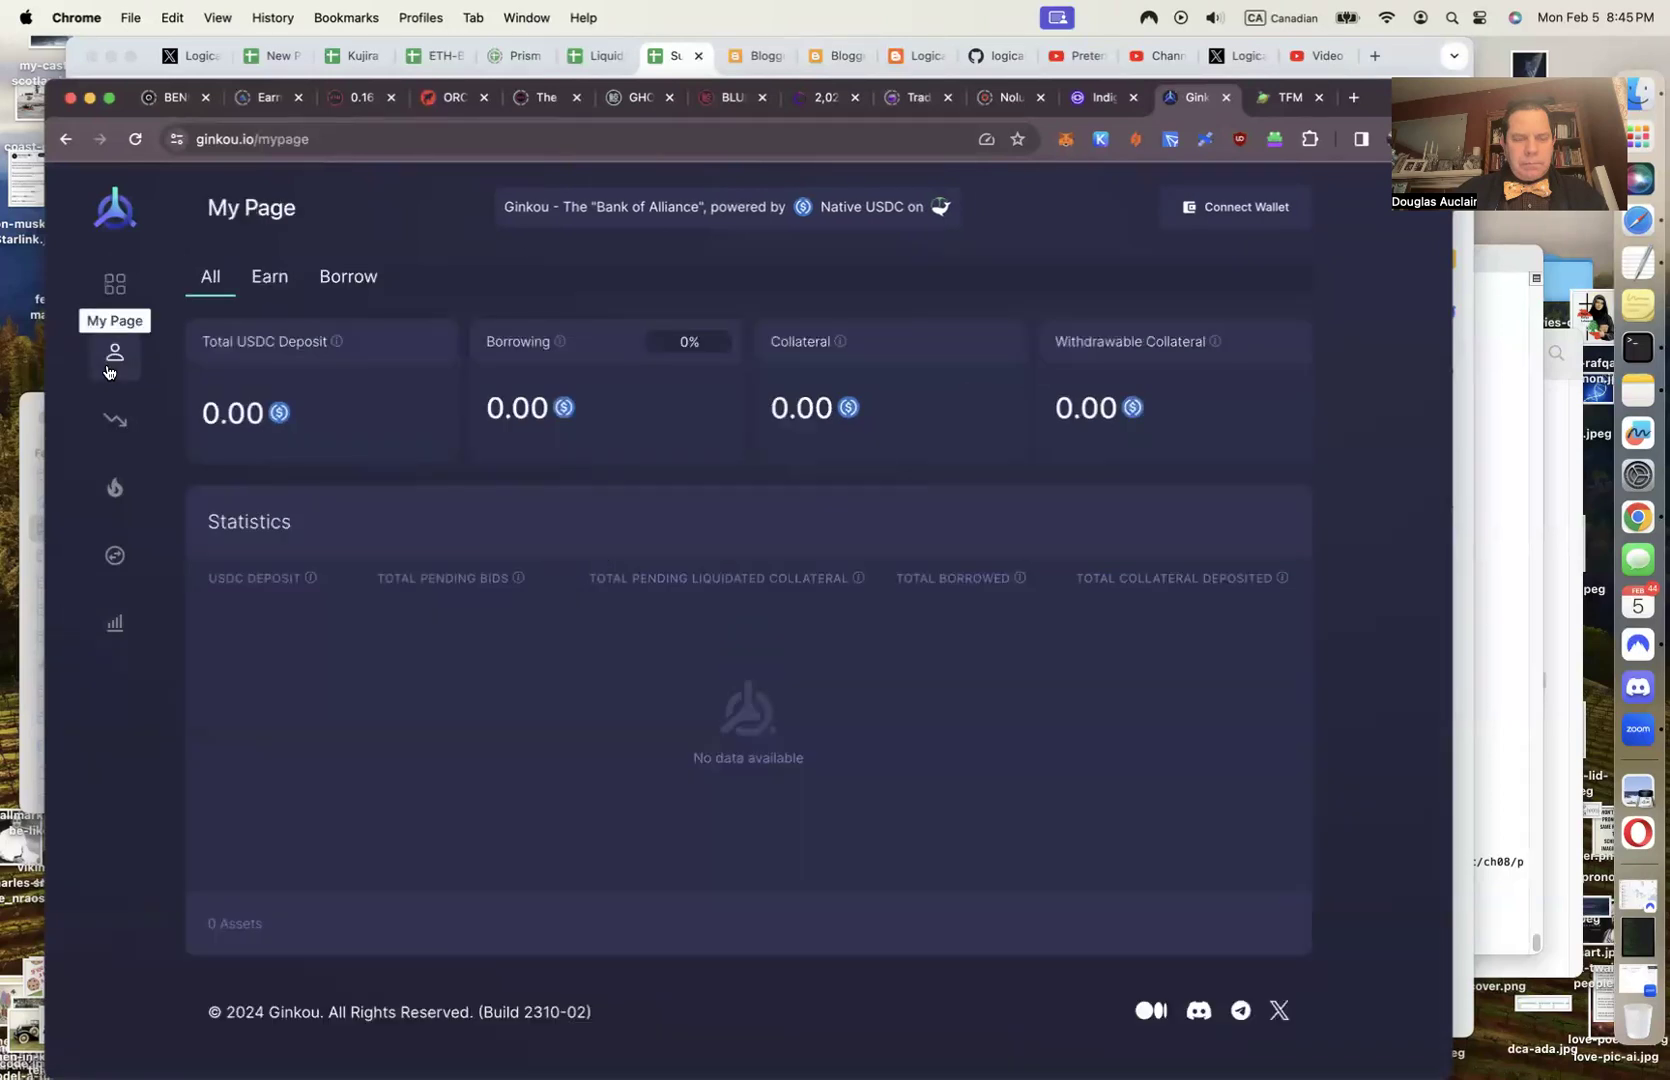
left_click(113, 432)
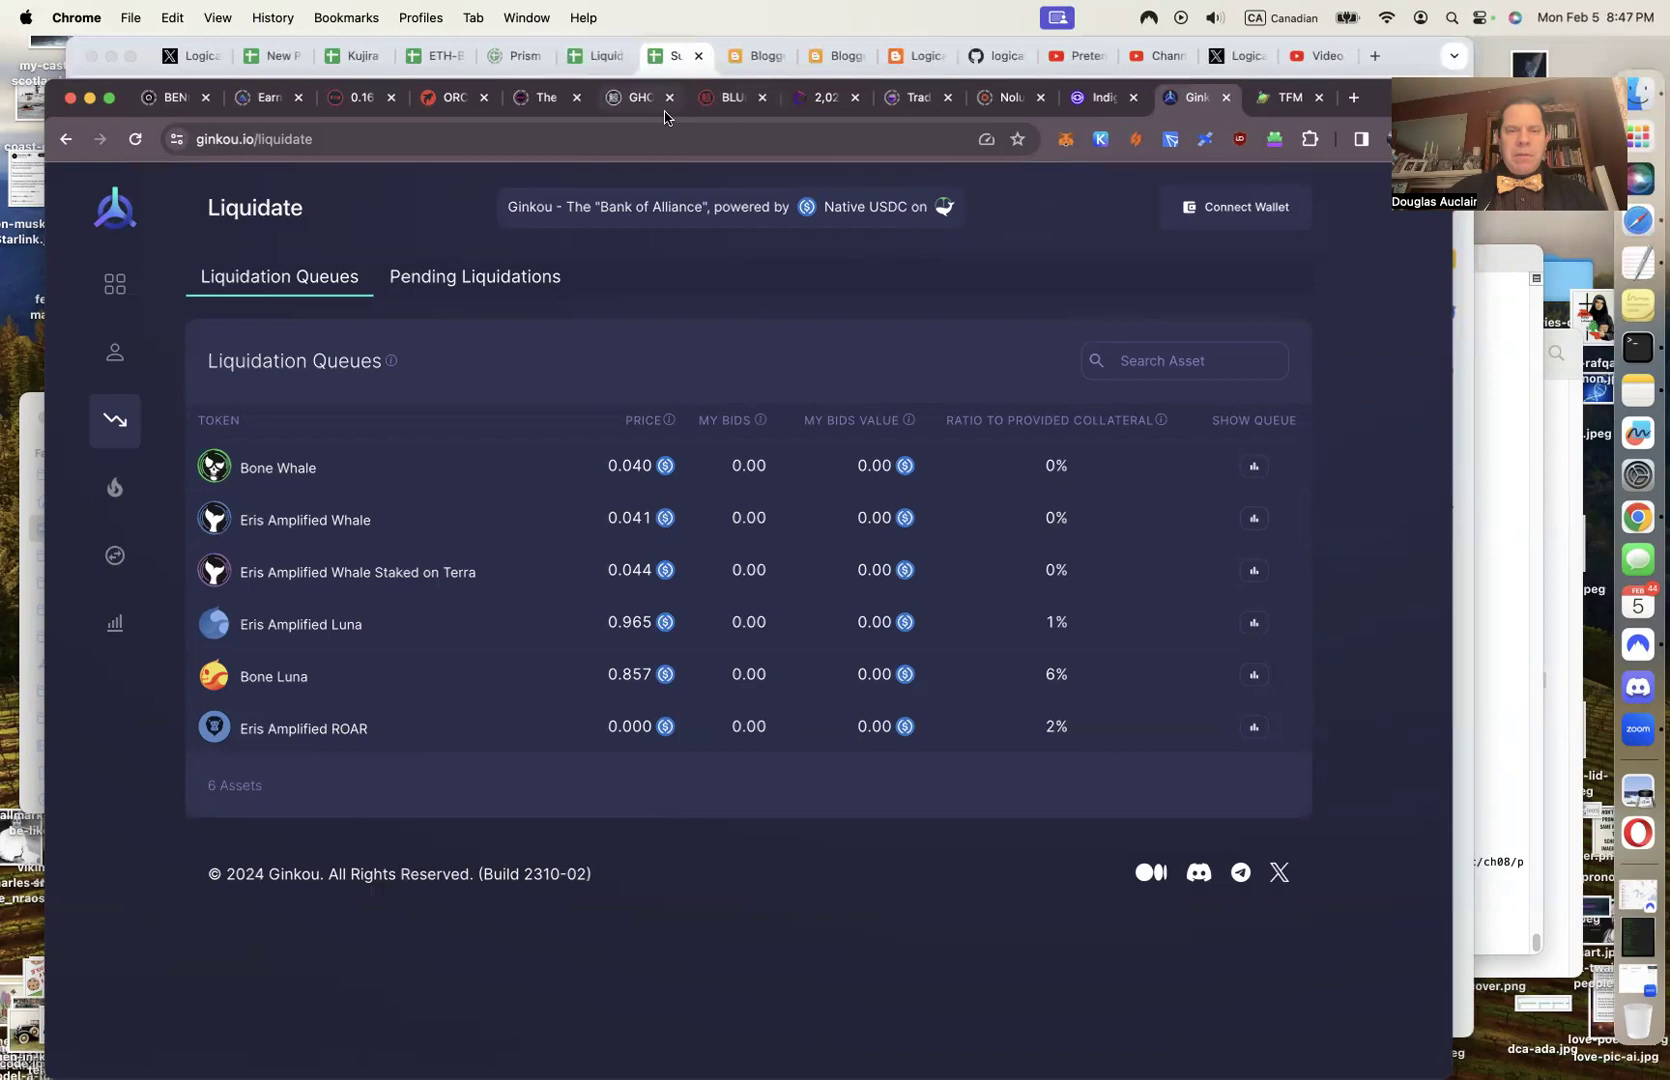
From the Kujira wallet page, change Keplr to the vault wallet and copy its Kujira address
left_click(712, 100)
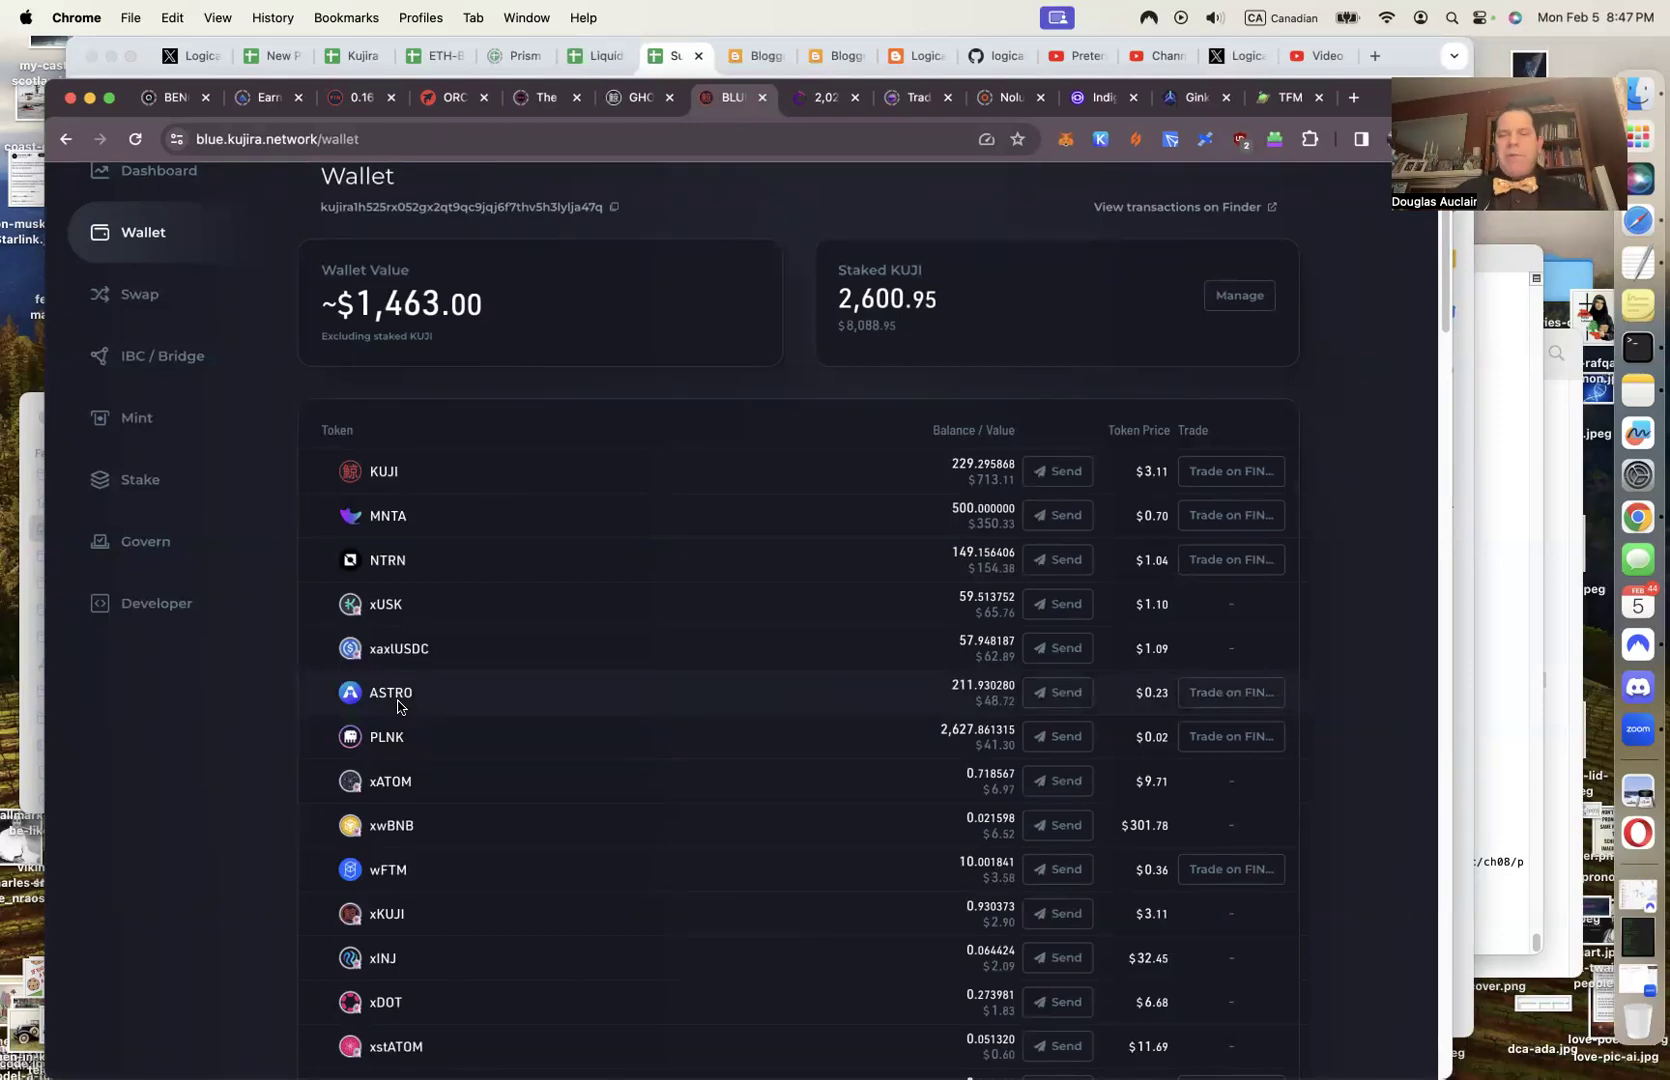
left_click(1099, 139)
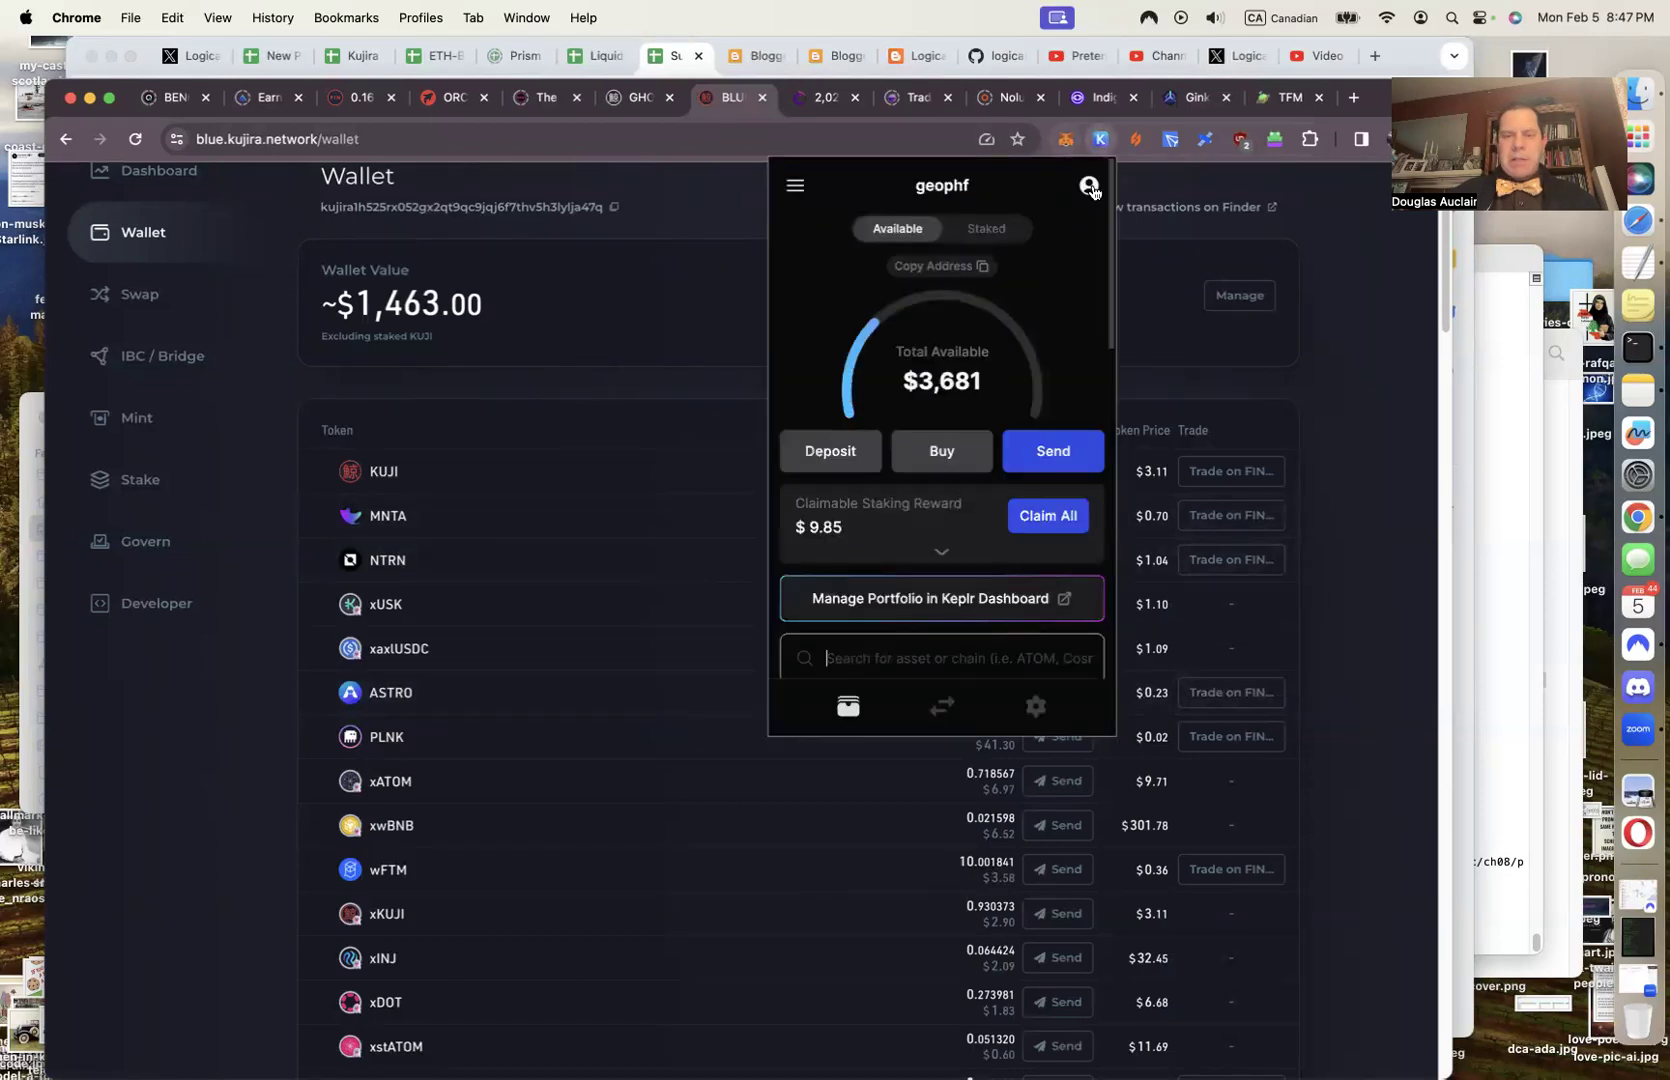
left_click(1090, 186)
left_click(893, 697)
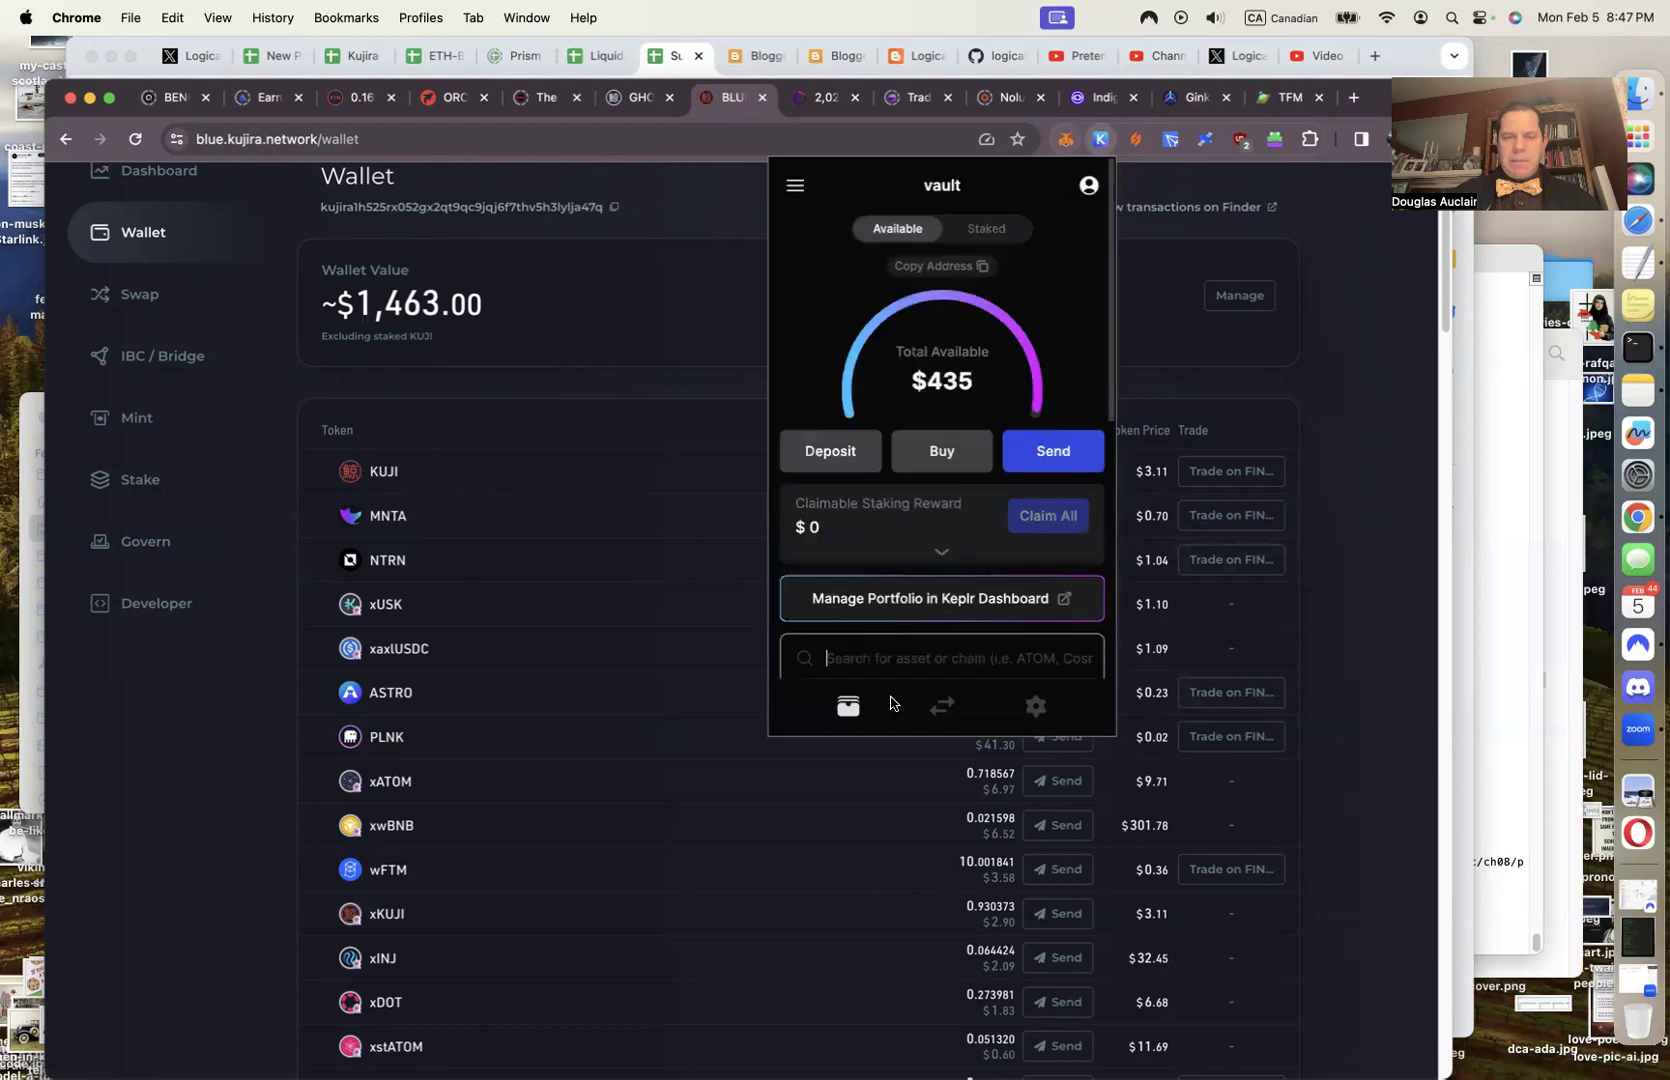
left_click(981, 267)
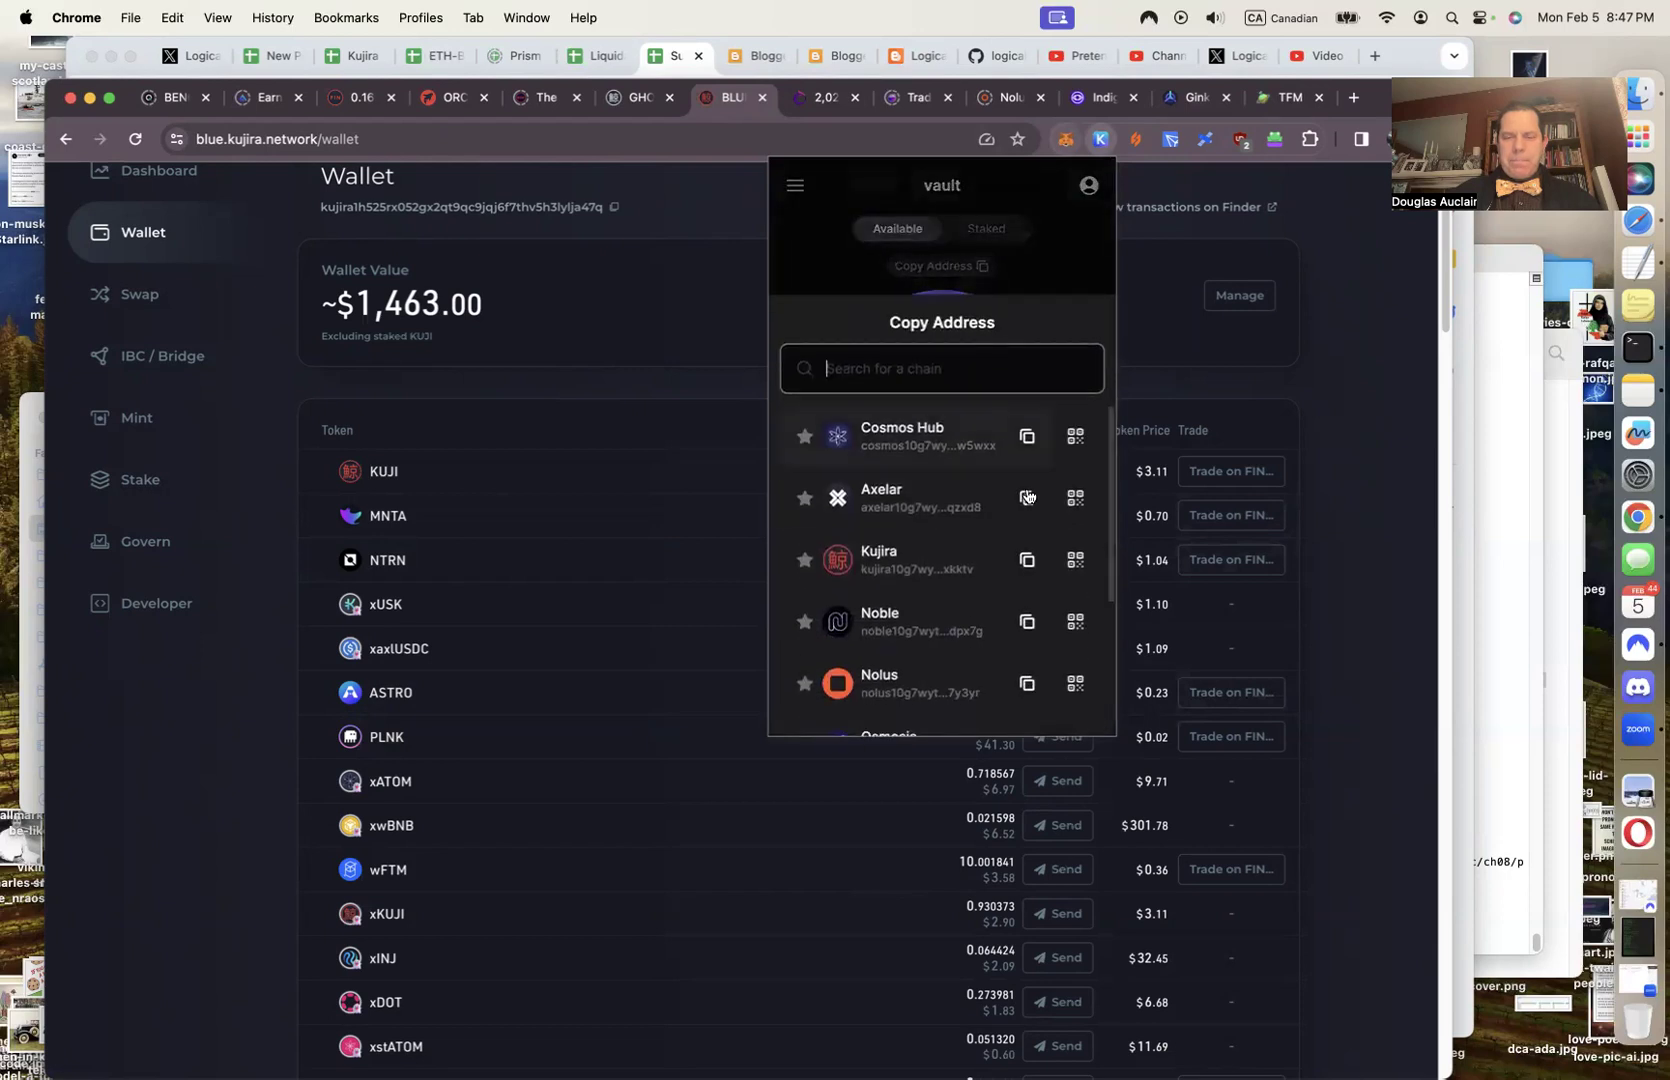
left_click(1027, 559)
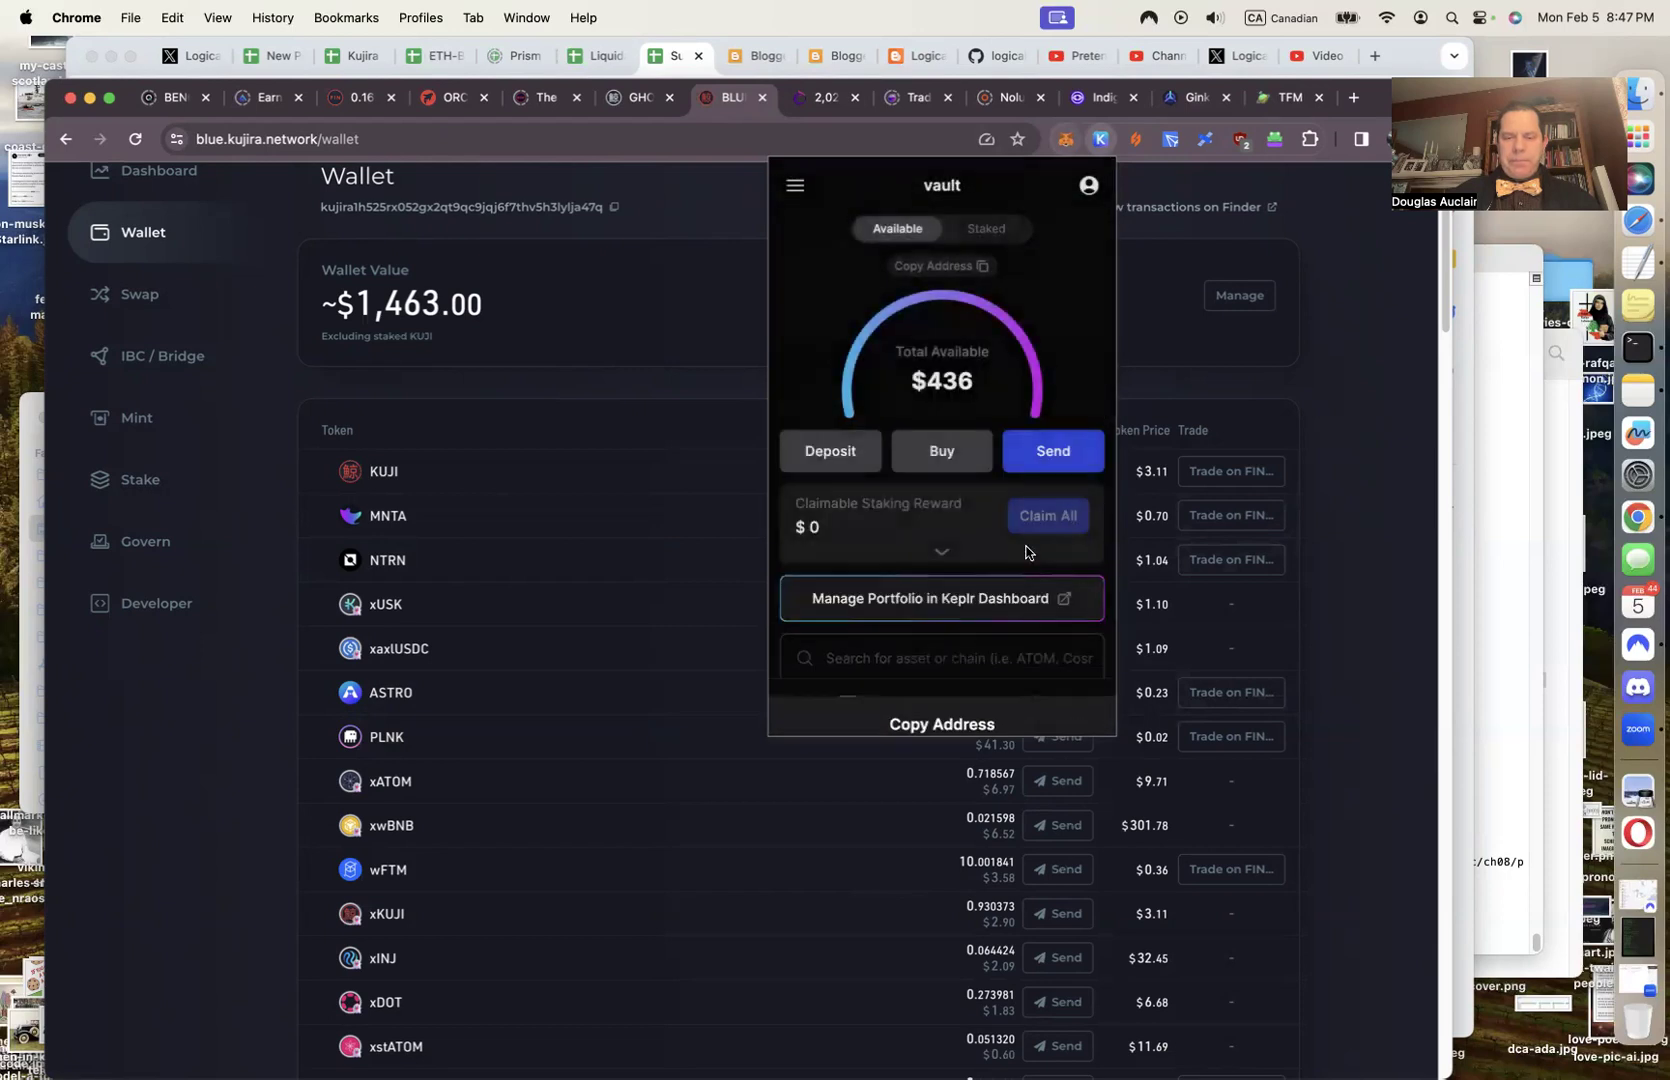
Switch Keplr back to the geophf wallet and close the extension
left_click(1089, 186)
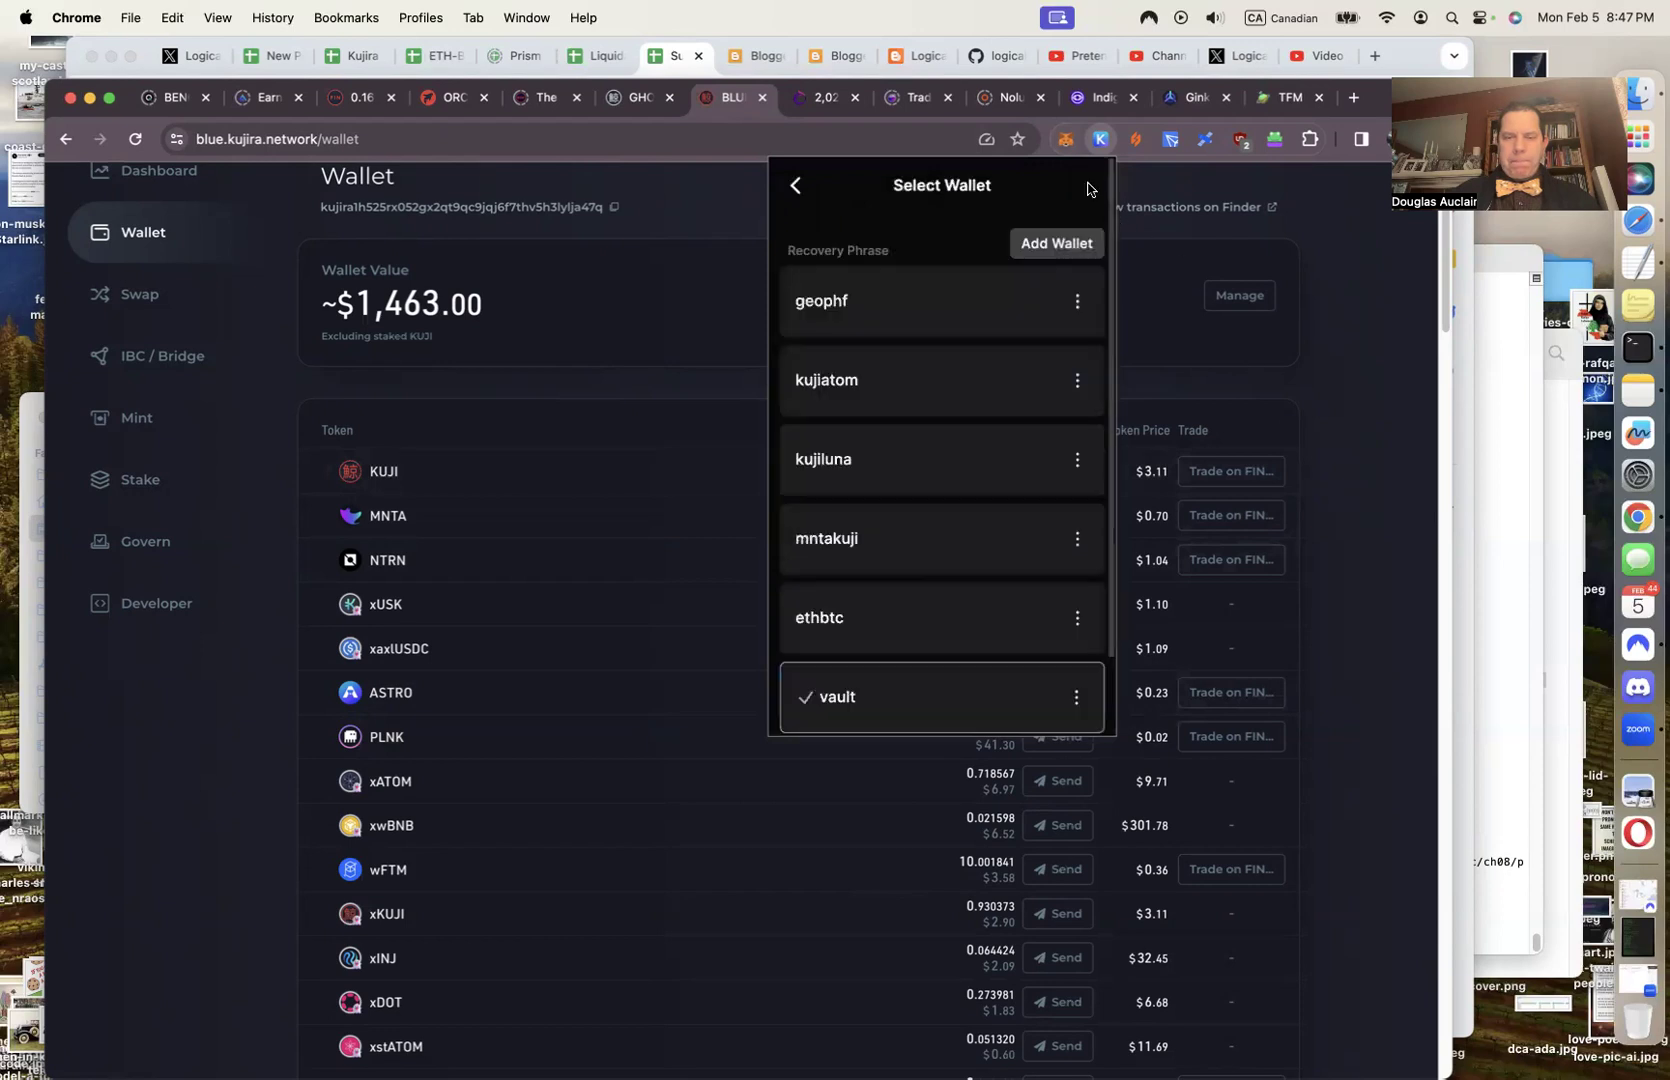
left_click(932, 320)
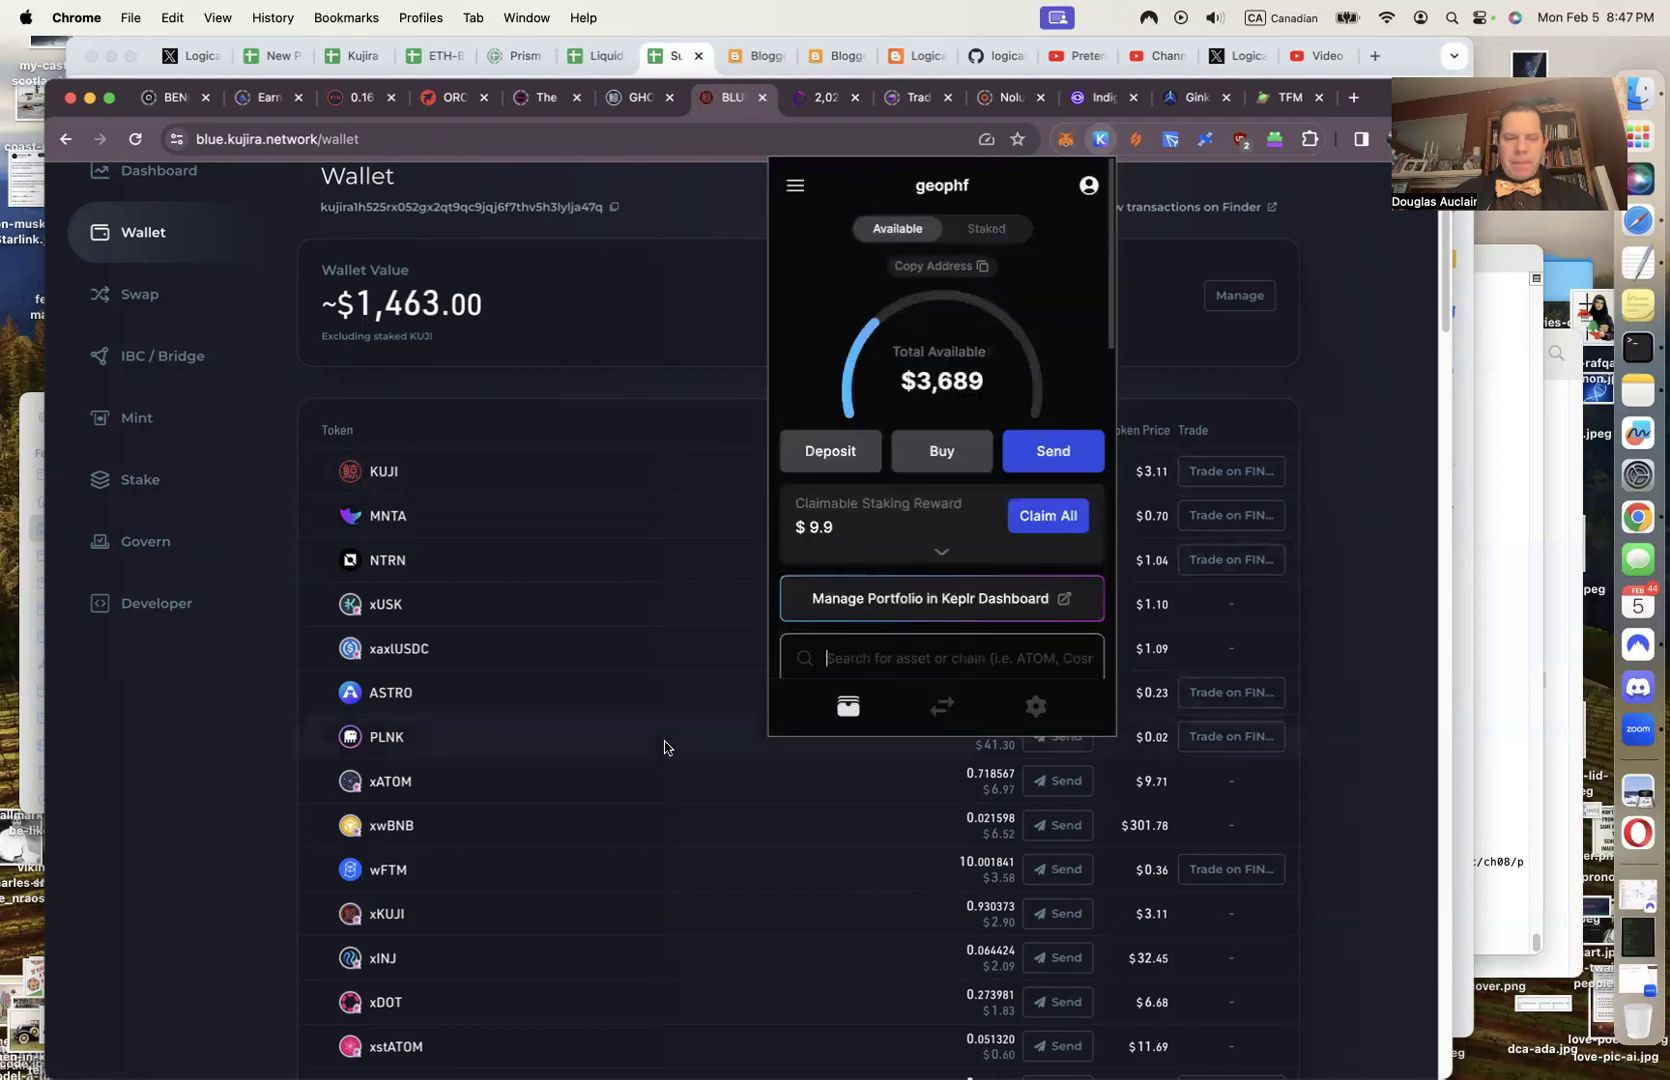
left_click(1380, 682)
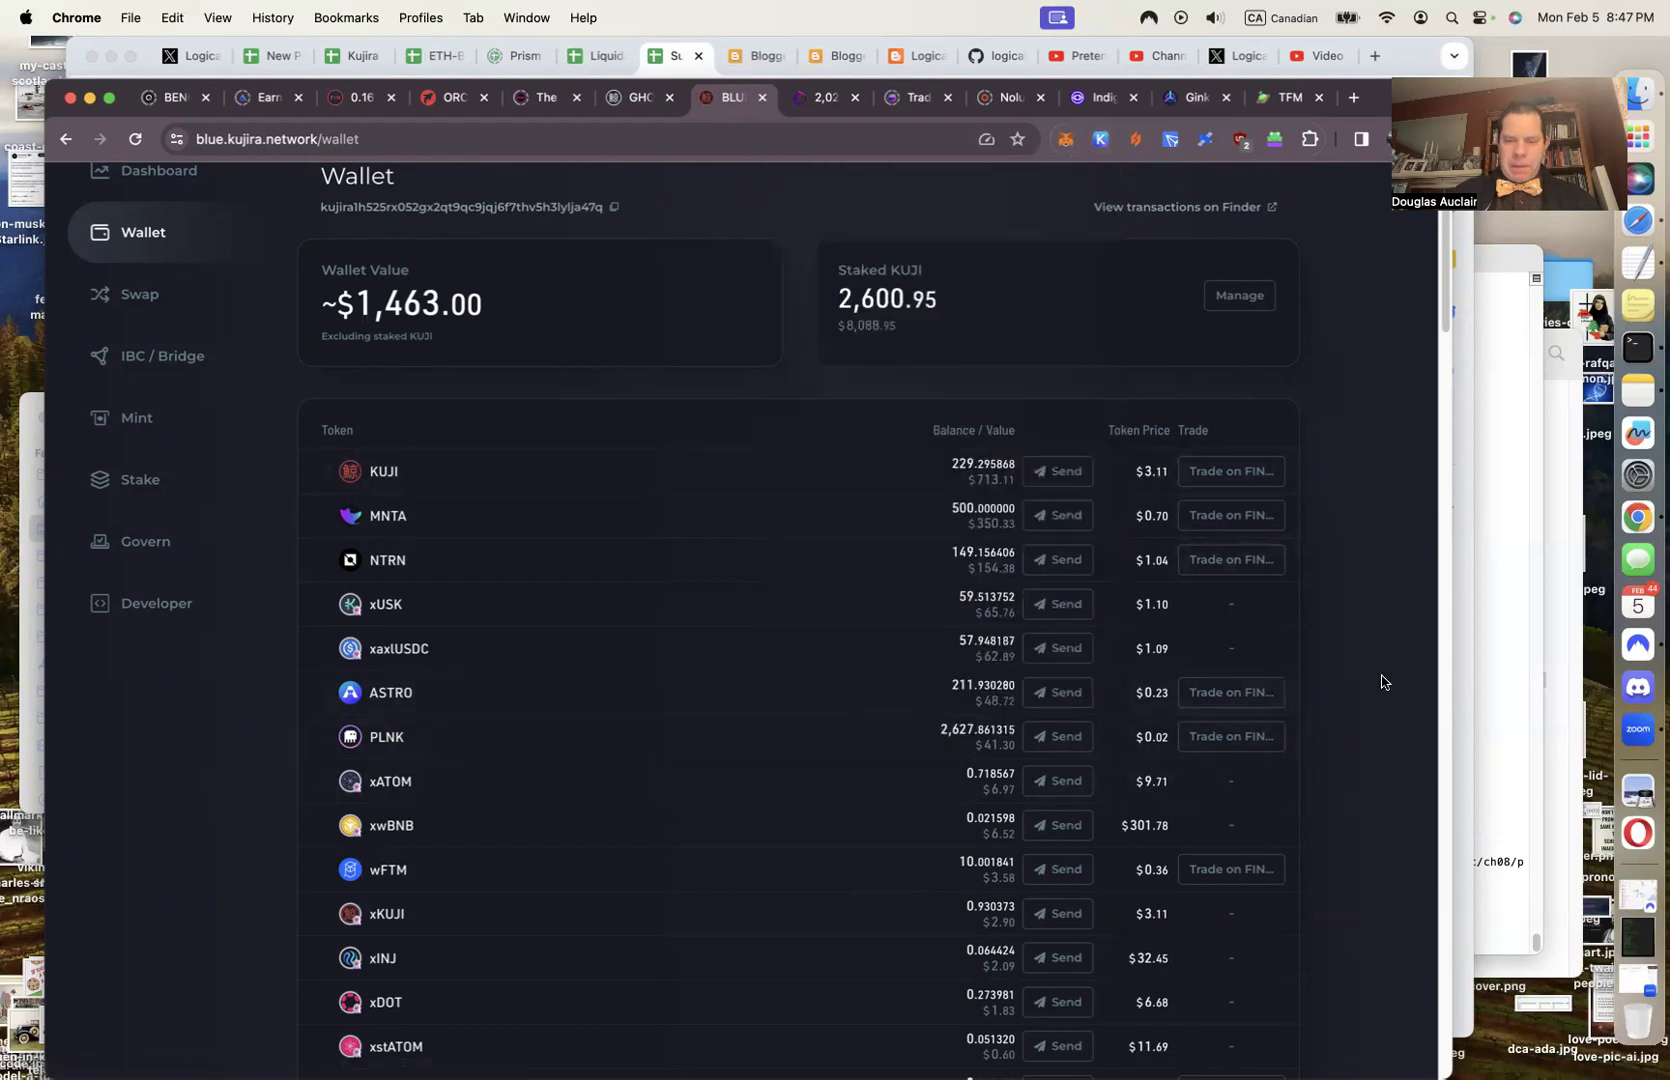
Prepare an ASTRO transfer to the copied vault address for the full balance of 211.93028, and copy that amount
left_click(1045, 698)
left_click(765, 628)
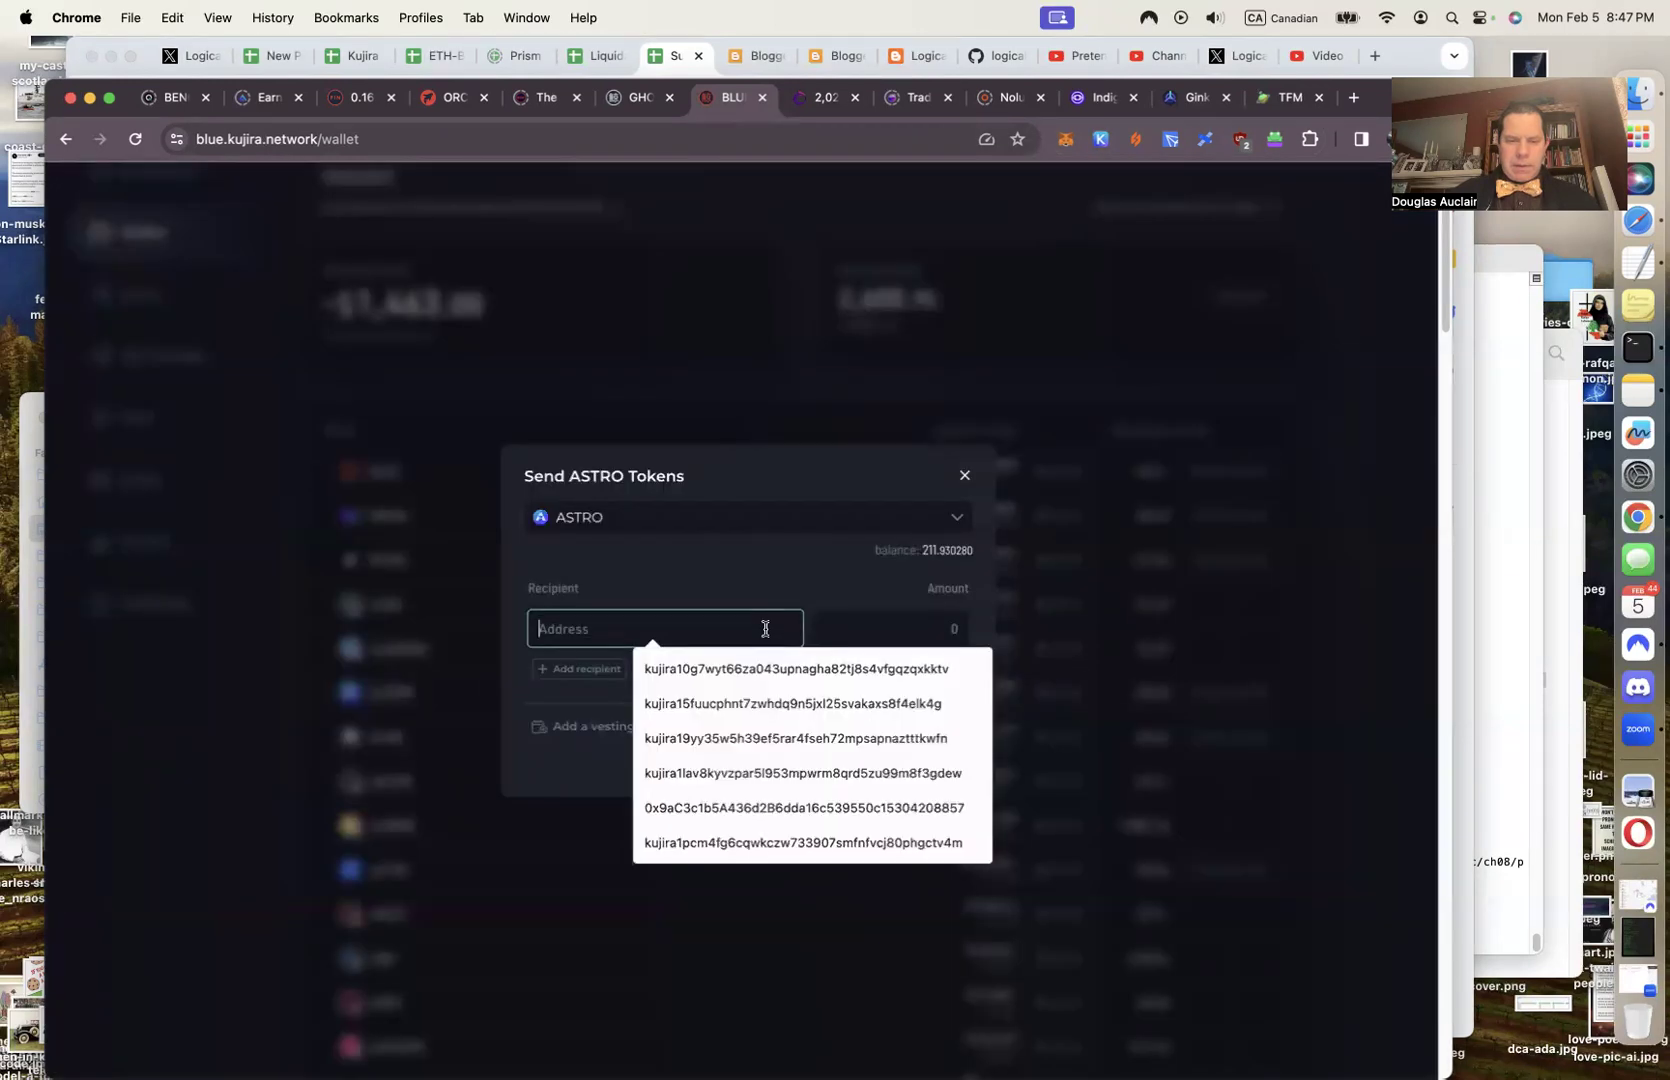
key("super+v")
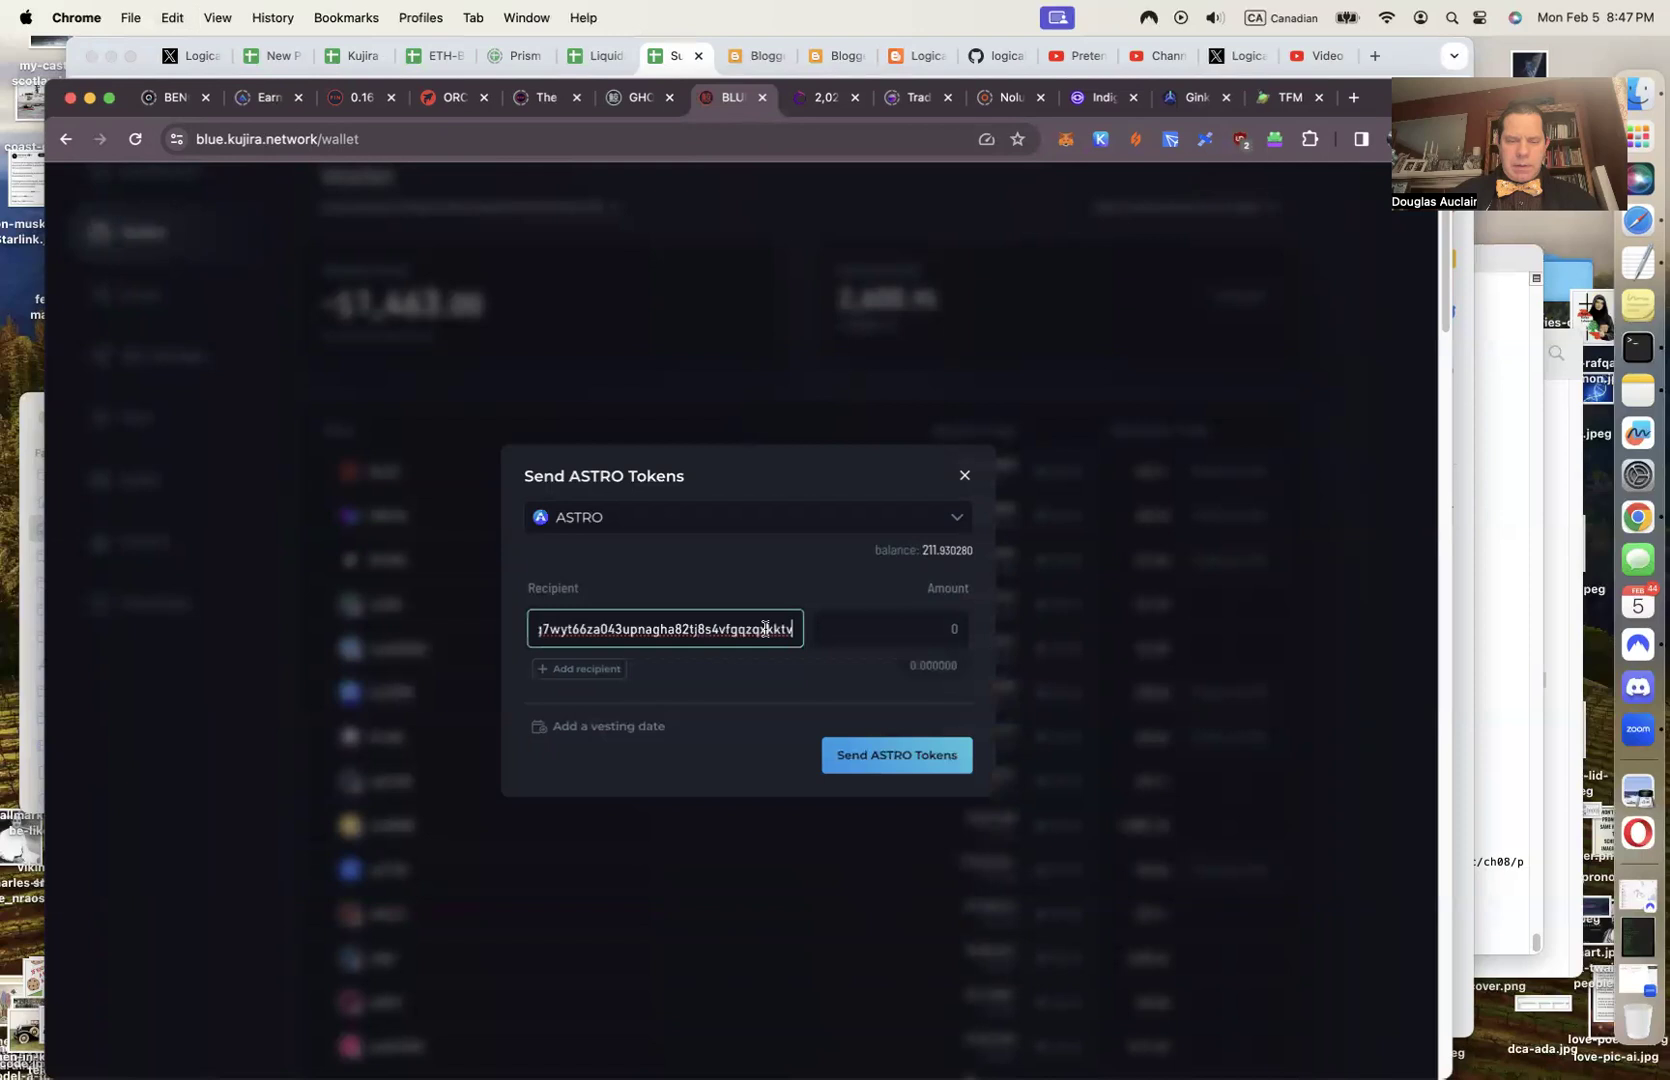
left_click(952, 551)
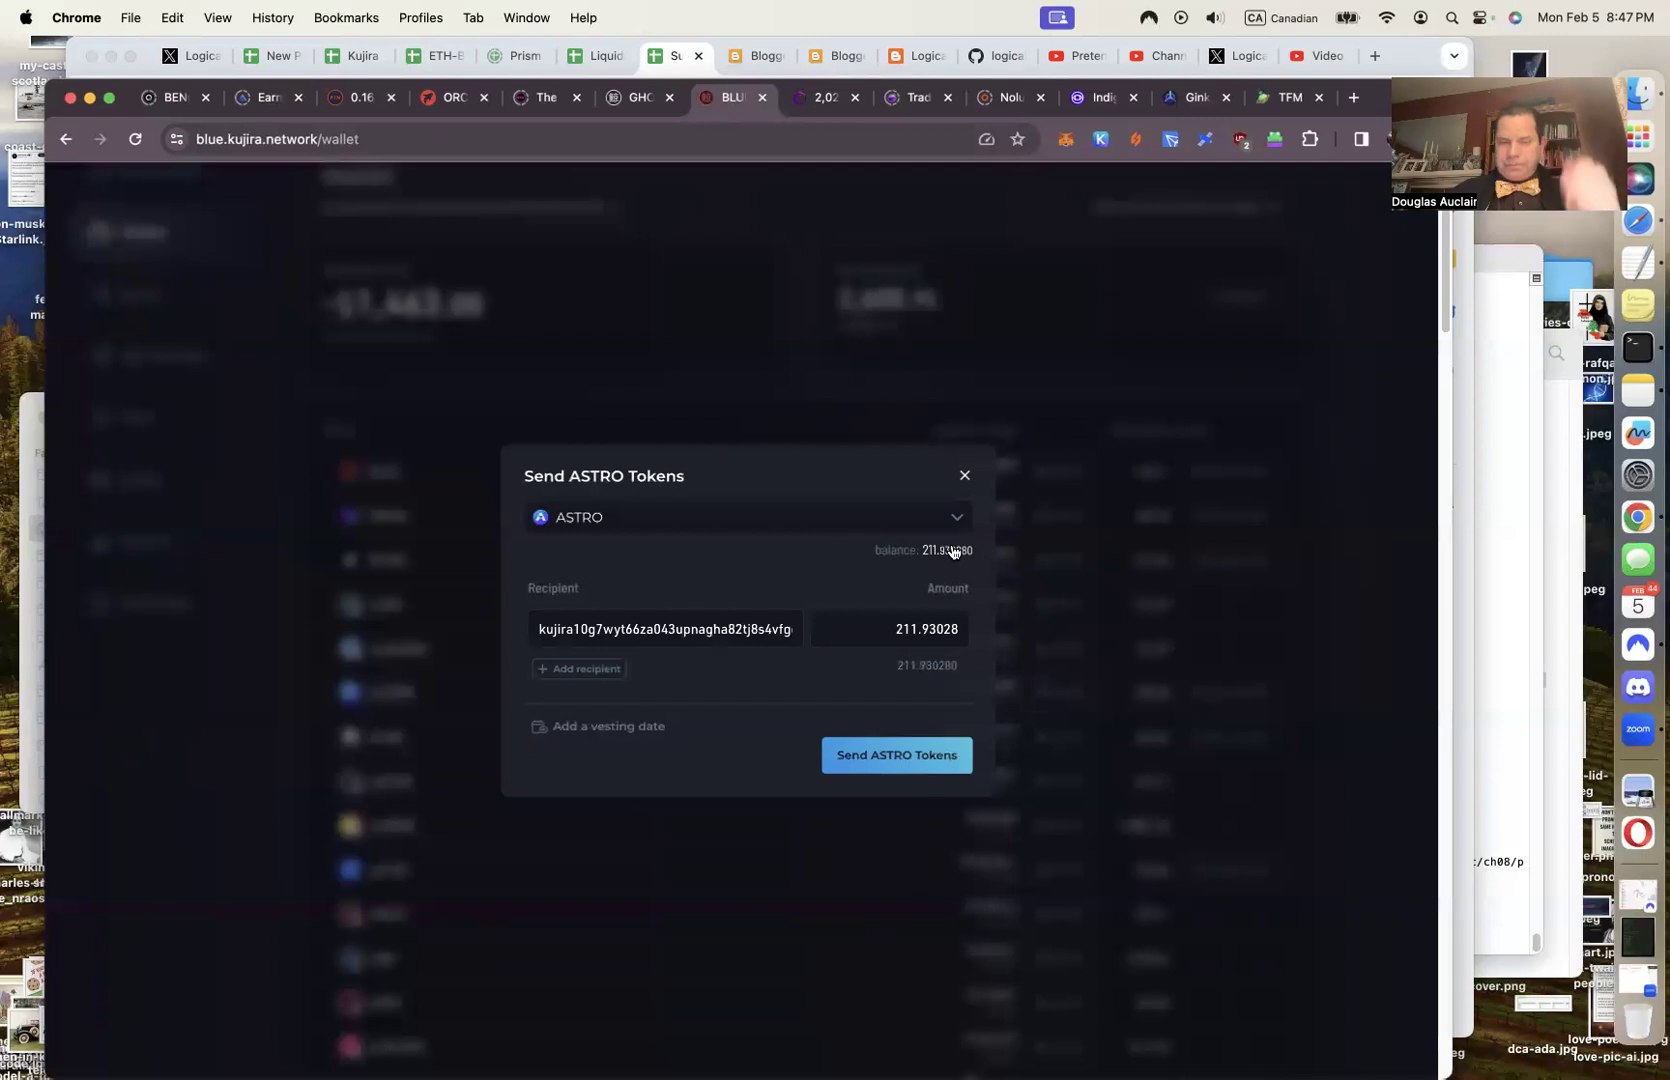
double_click(929, 628)
key("super+c")
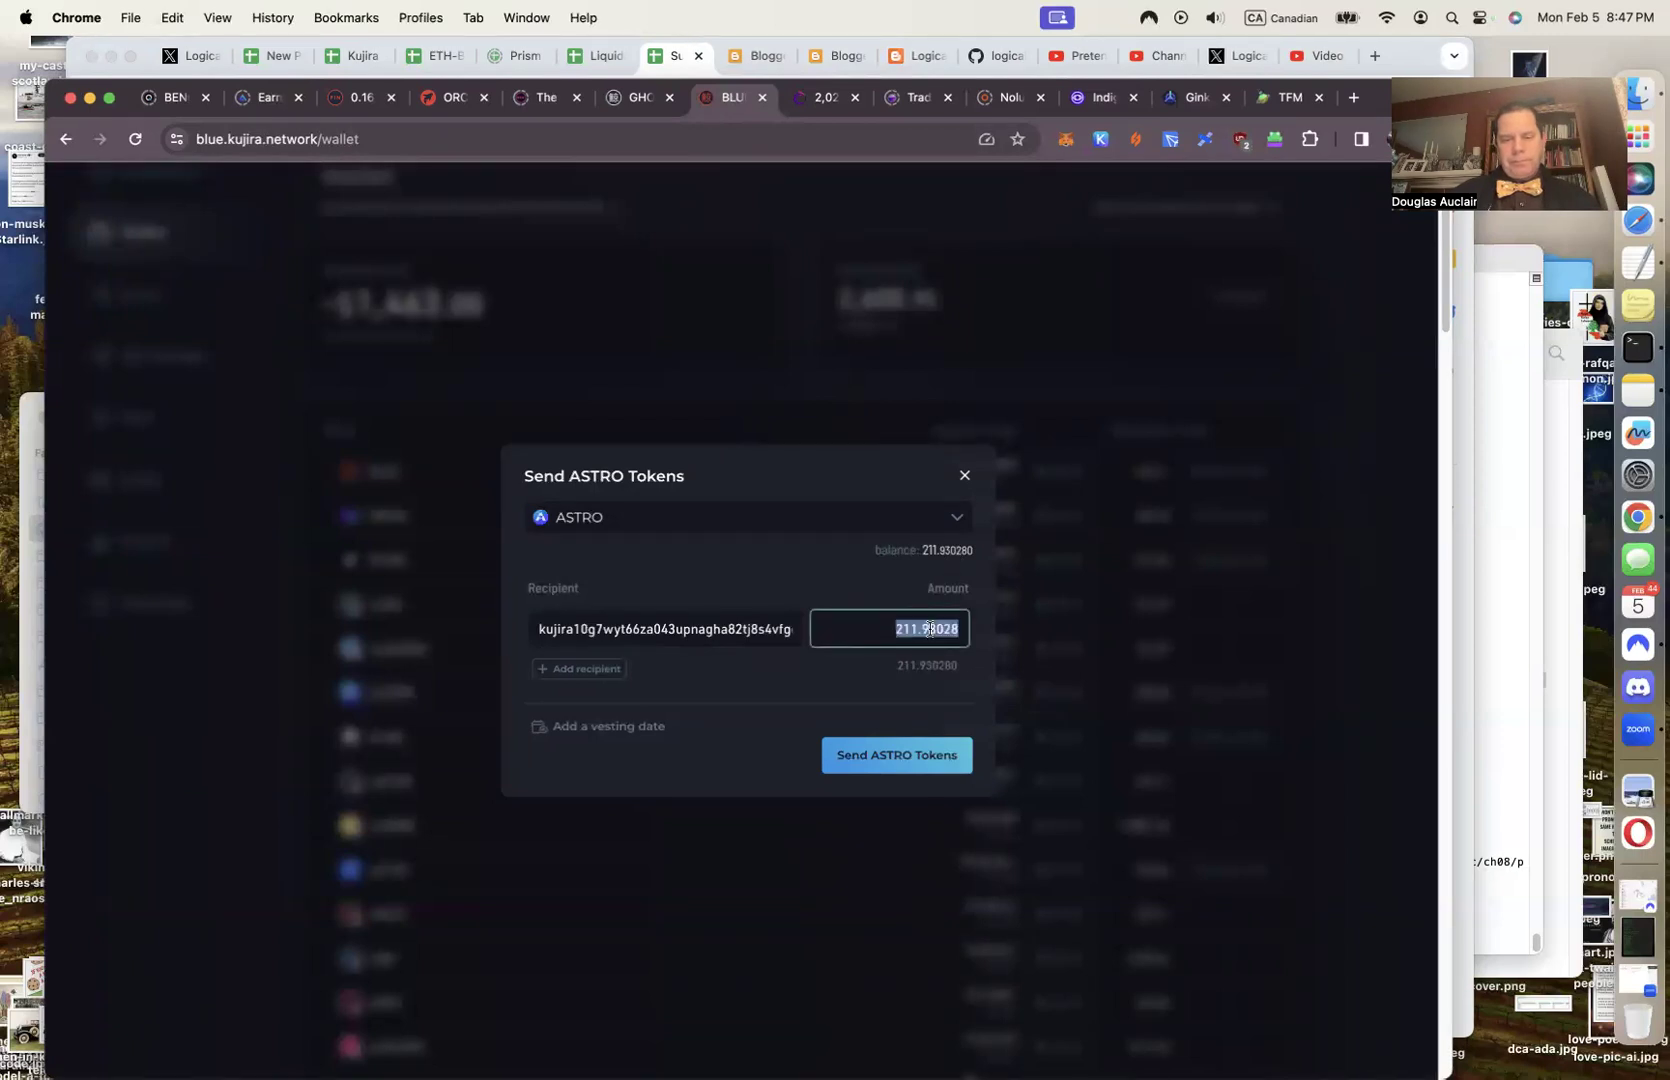
left_click(929, 628)
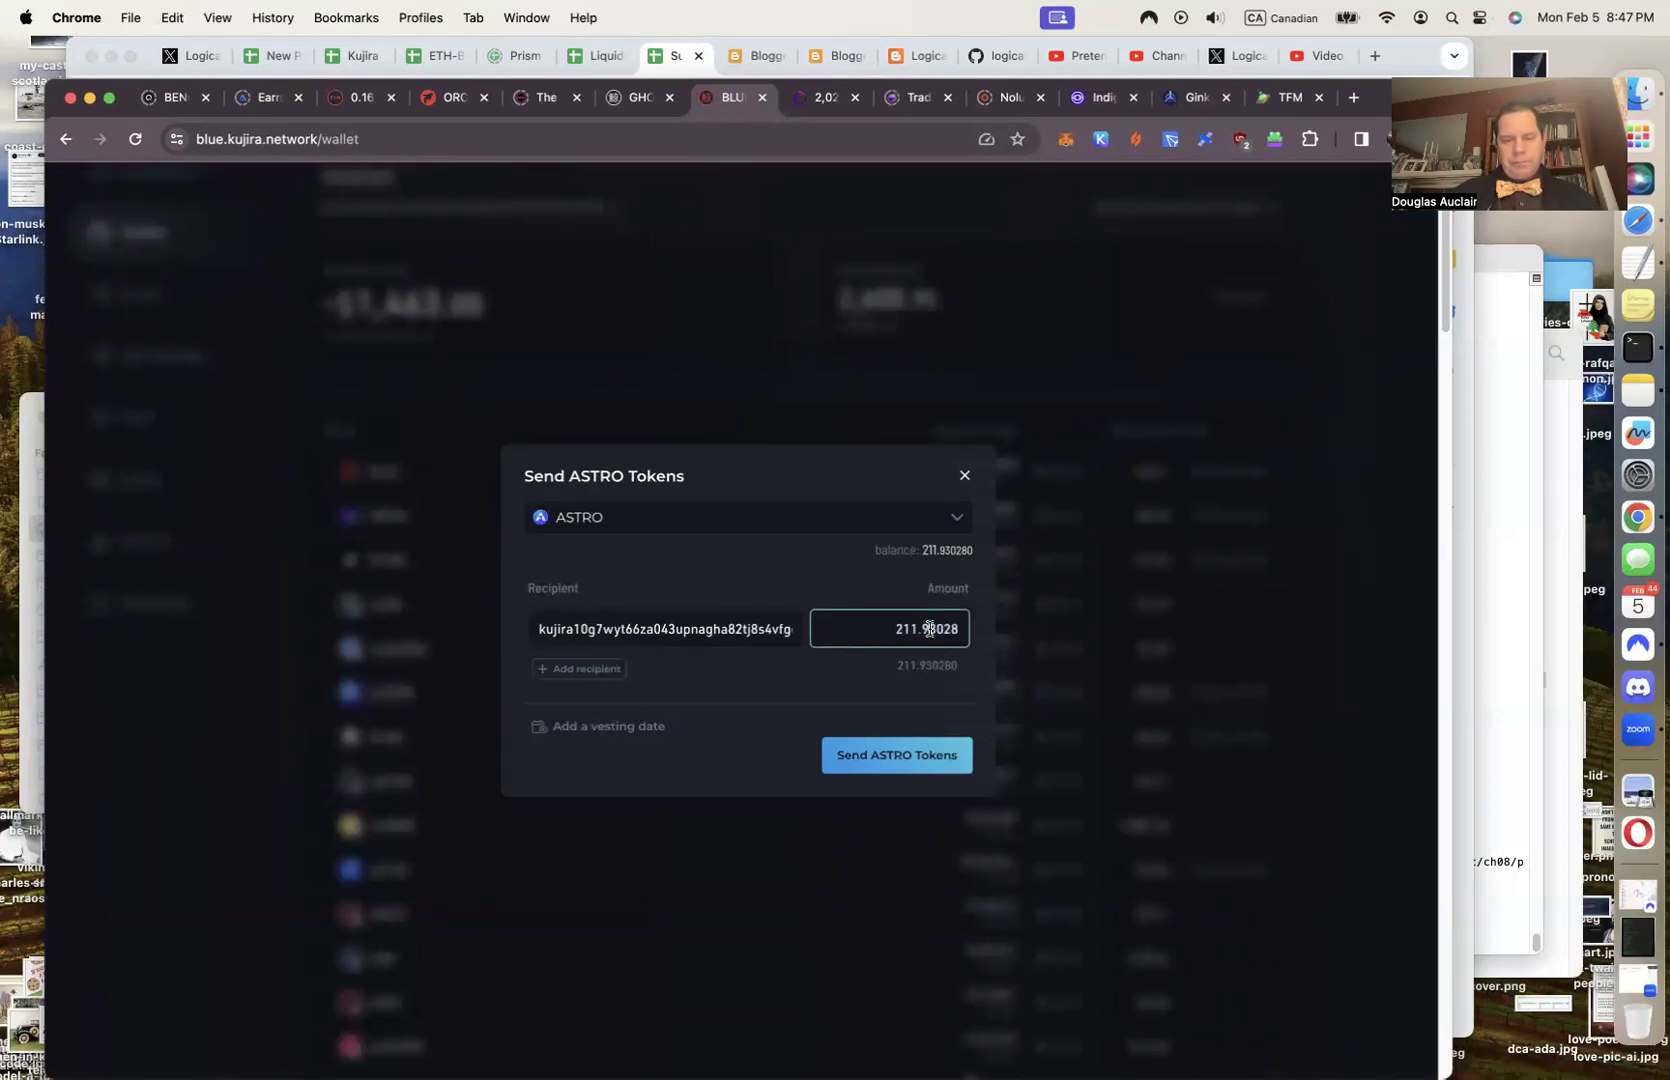
Submit the ASTRO transfer and approve it in Keplr with the memo "transfer ASTRO to Sumo vault"
left_click(905, 764)
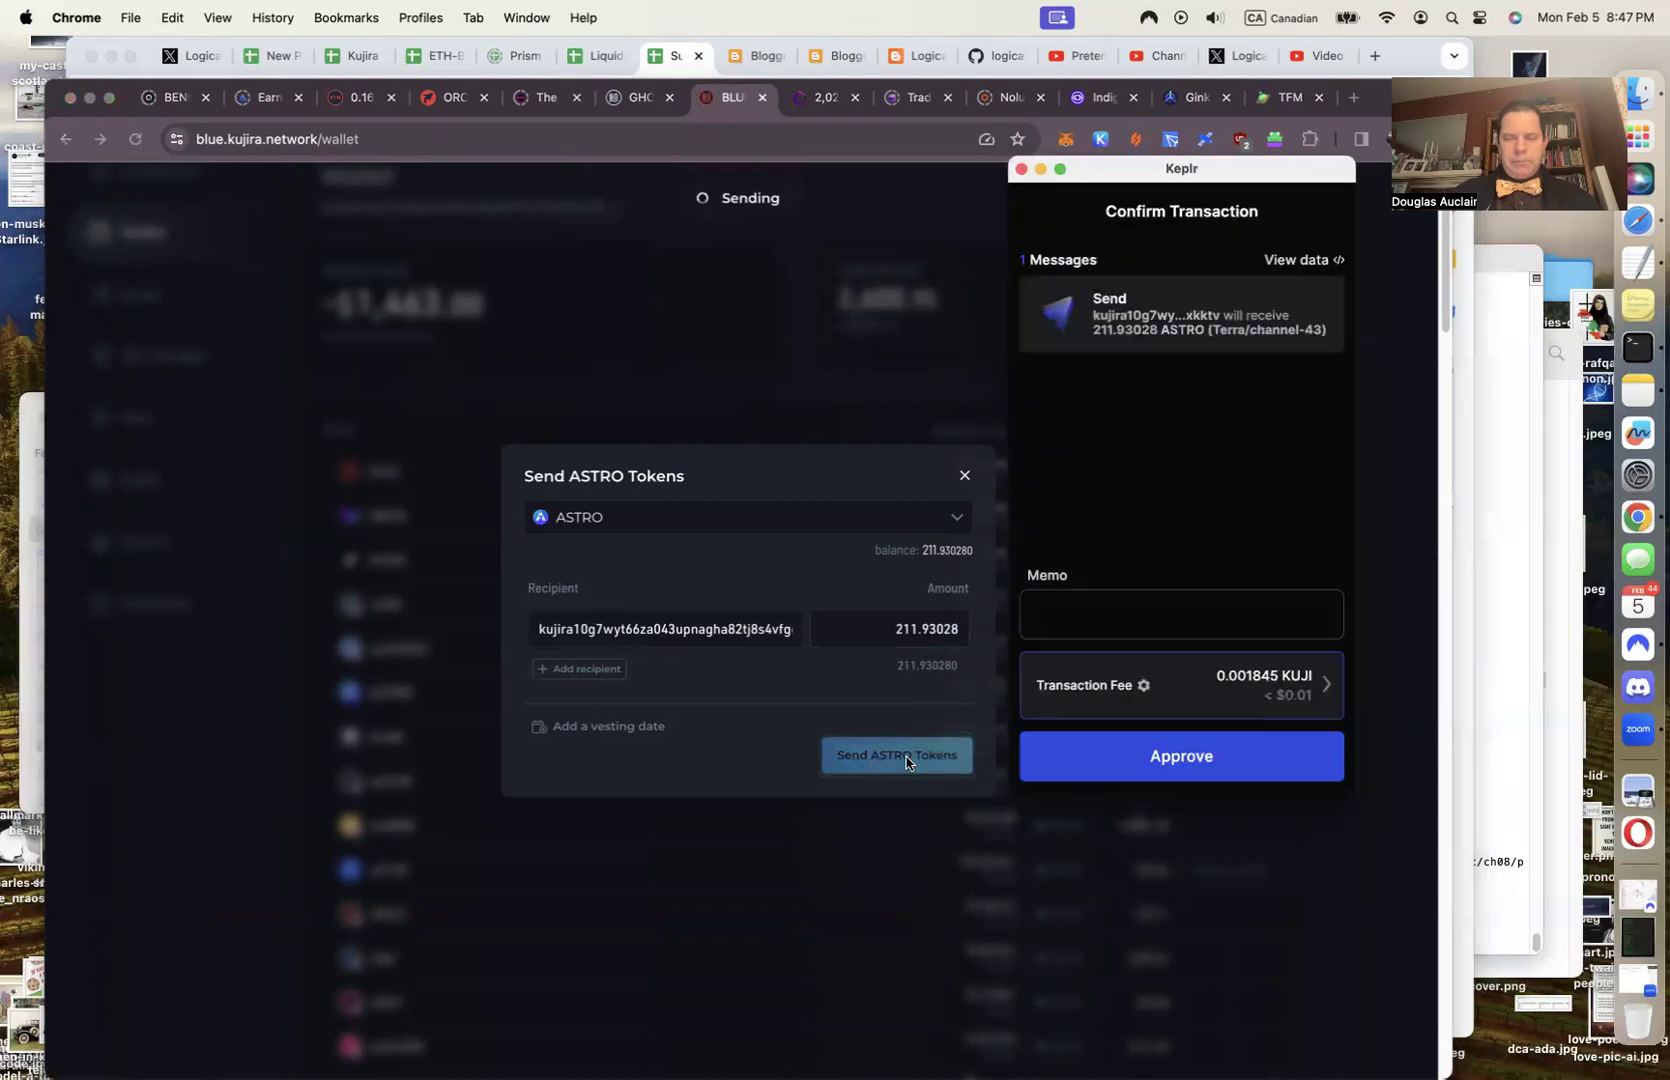
left_click(1127, 610)
type("transfer ASSTR")
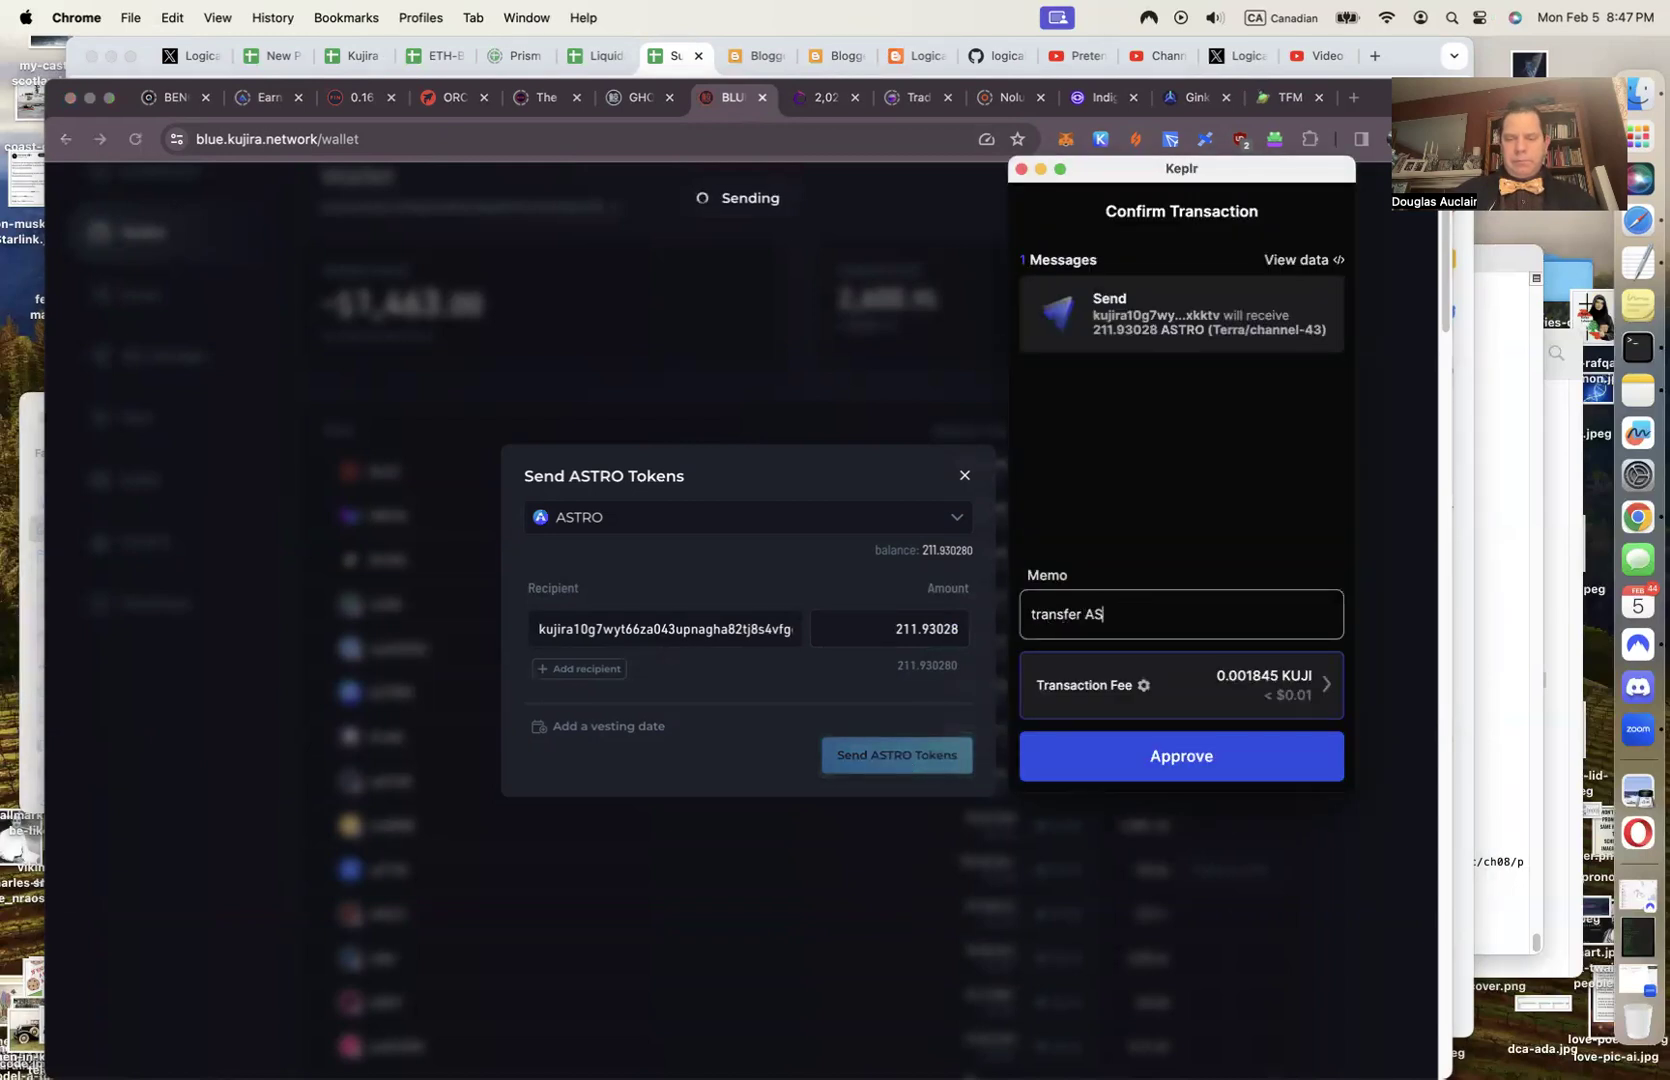
key("BackSpace")
type("TRO to")
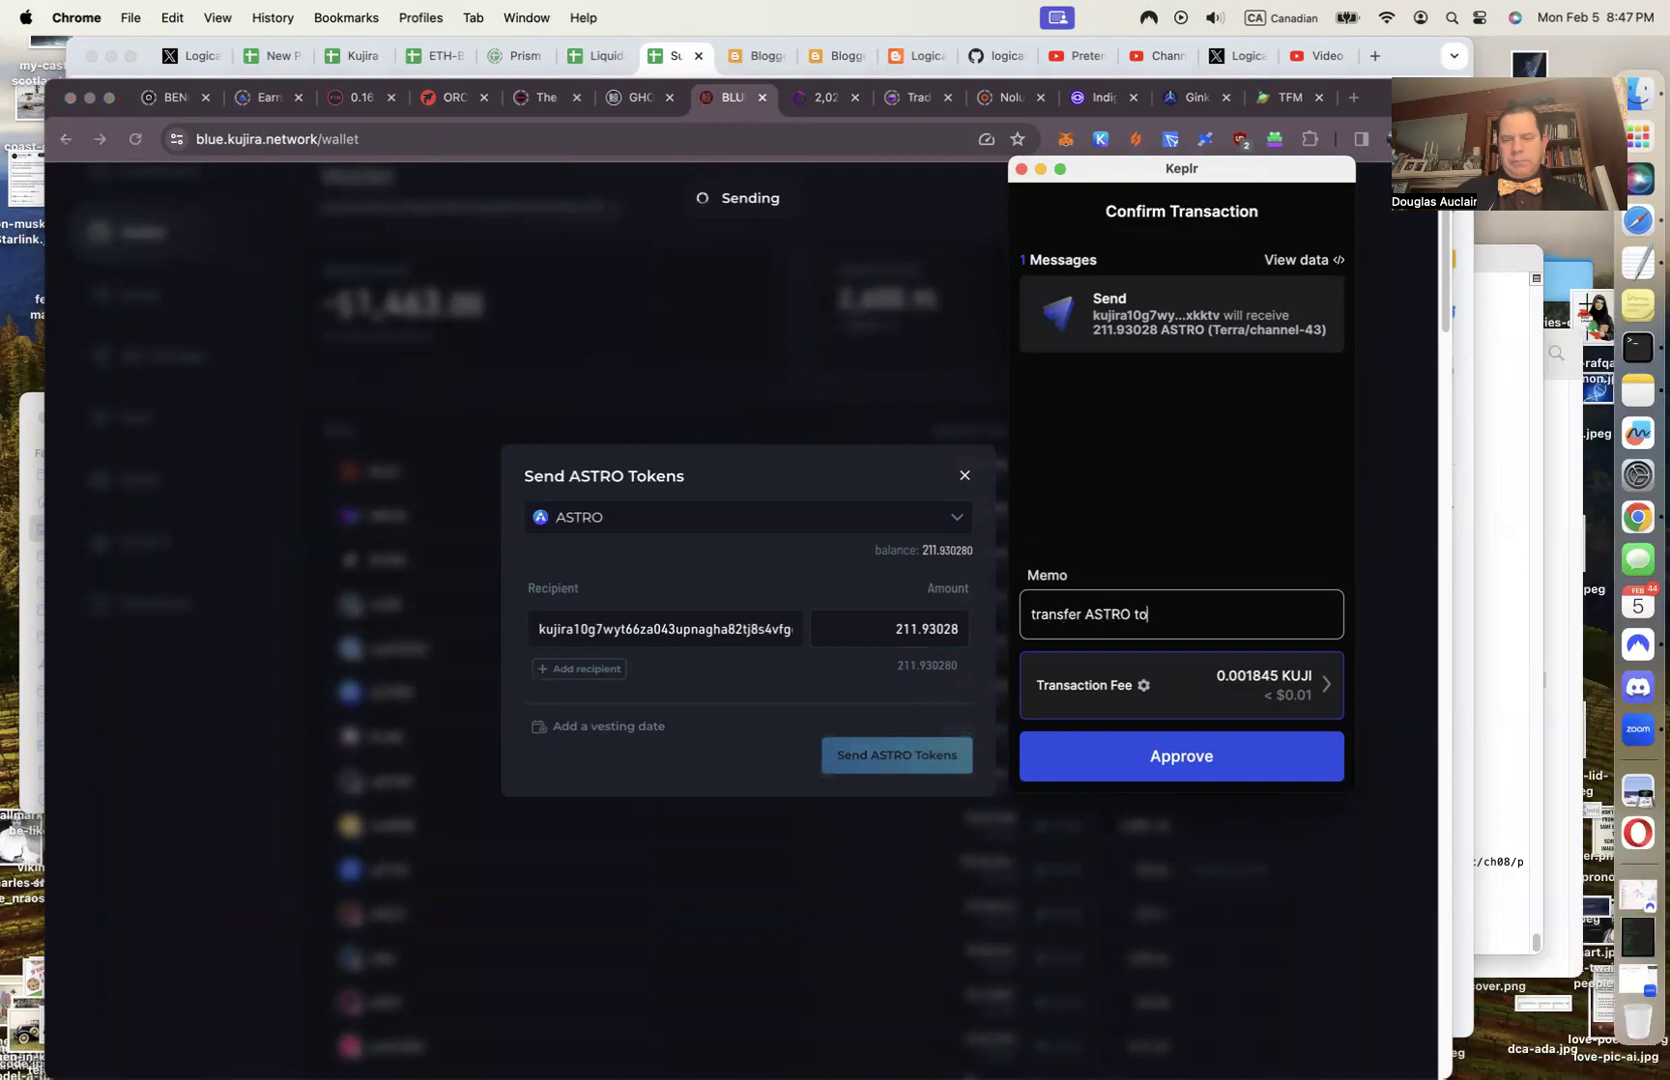
type(" sumo vault")
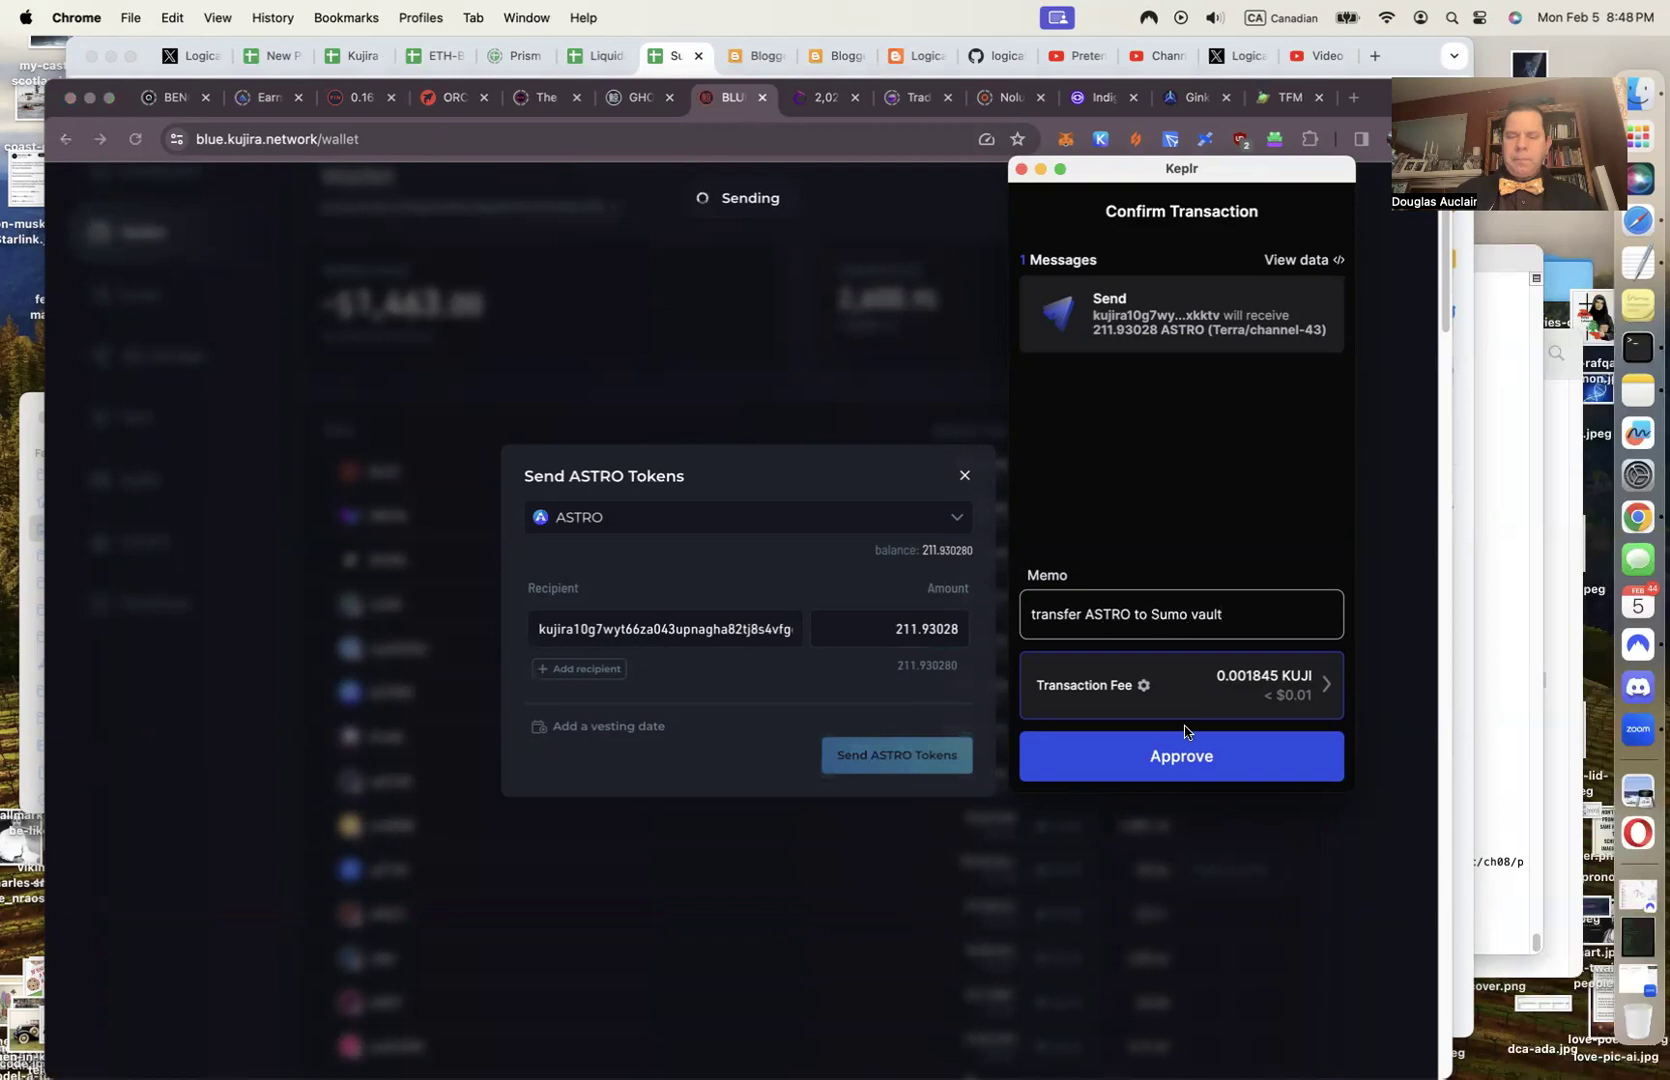
left_click(1195, 758)
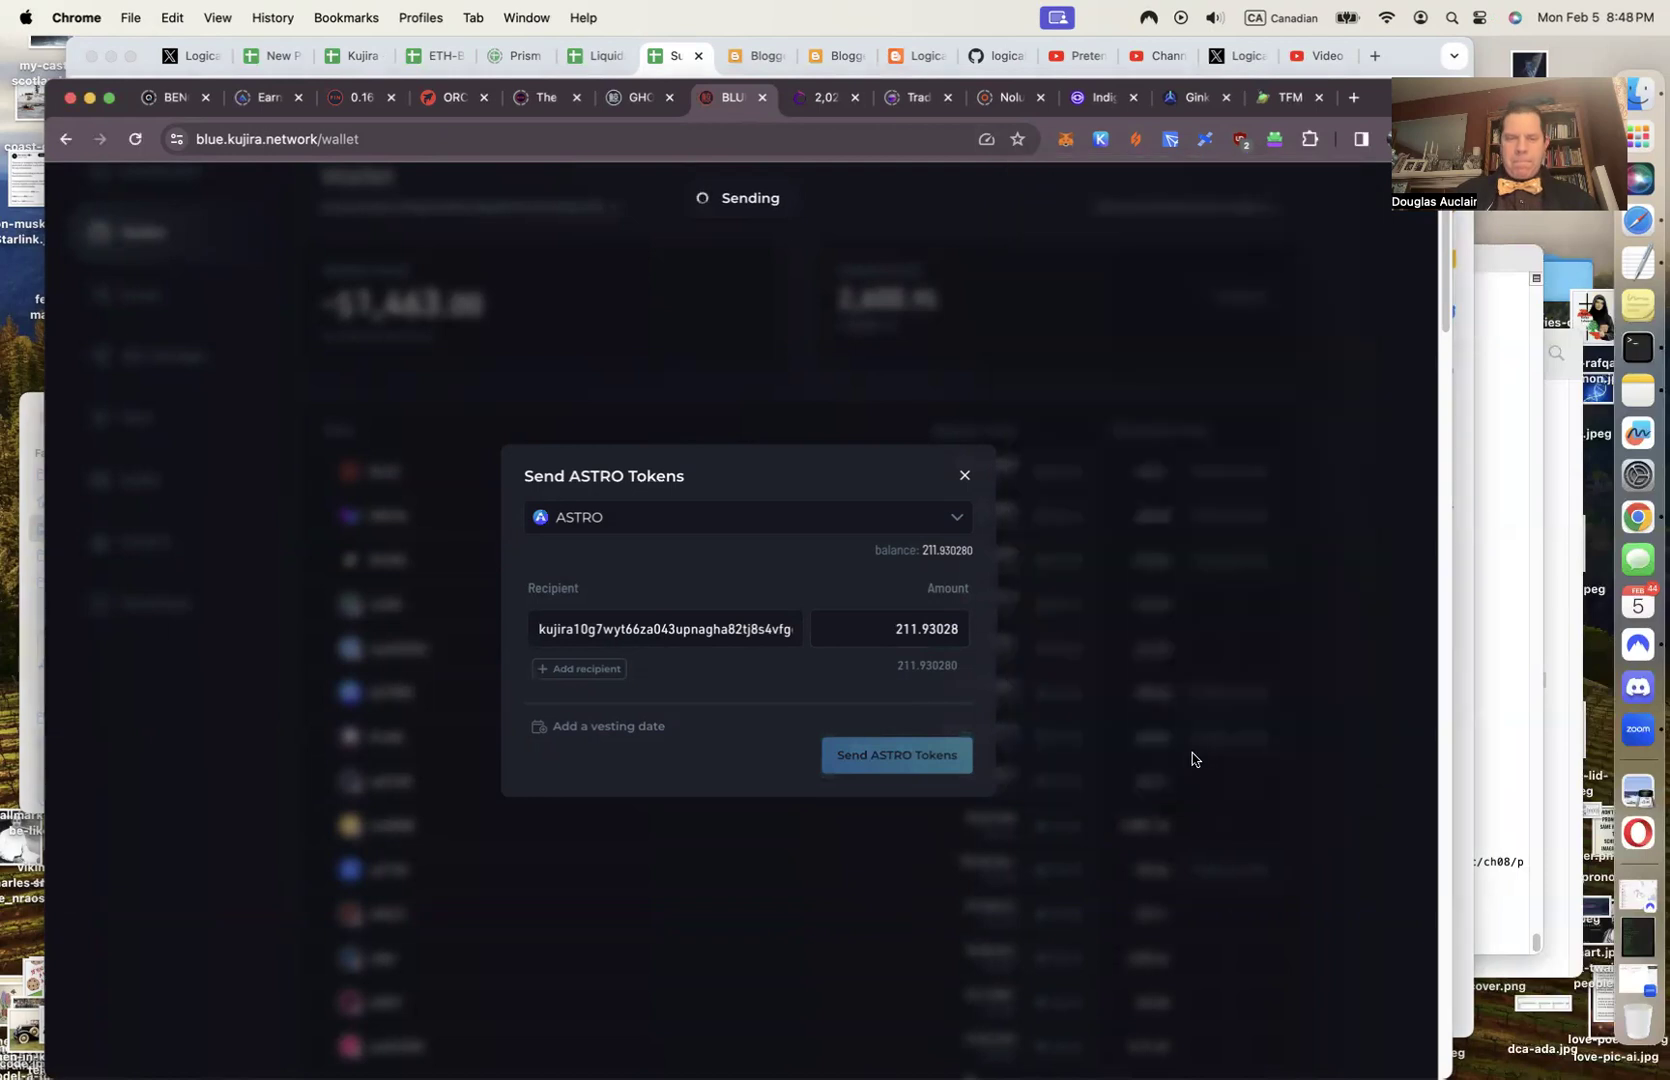
Open the ASTRO transfer's transaction record in Kujira Finder and return to the SumoKuji Vault spreadsheet
left_click(819, 202)
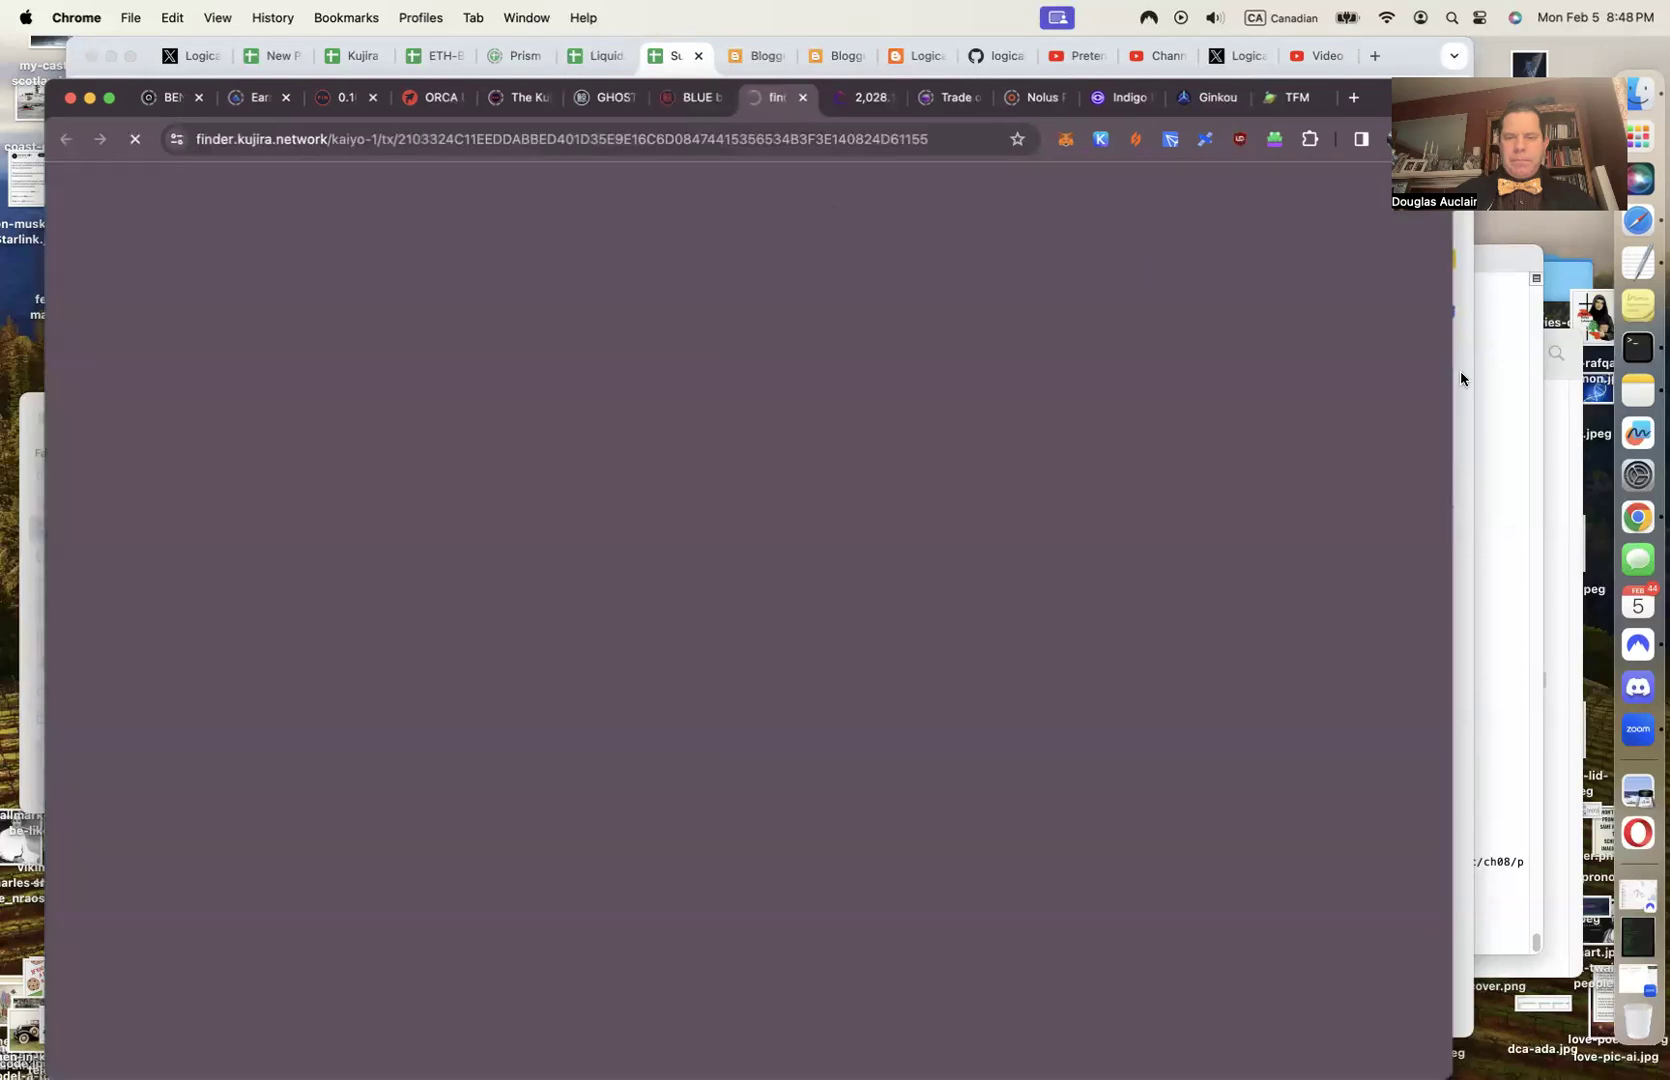
left_click(1466, 464)
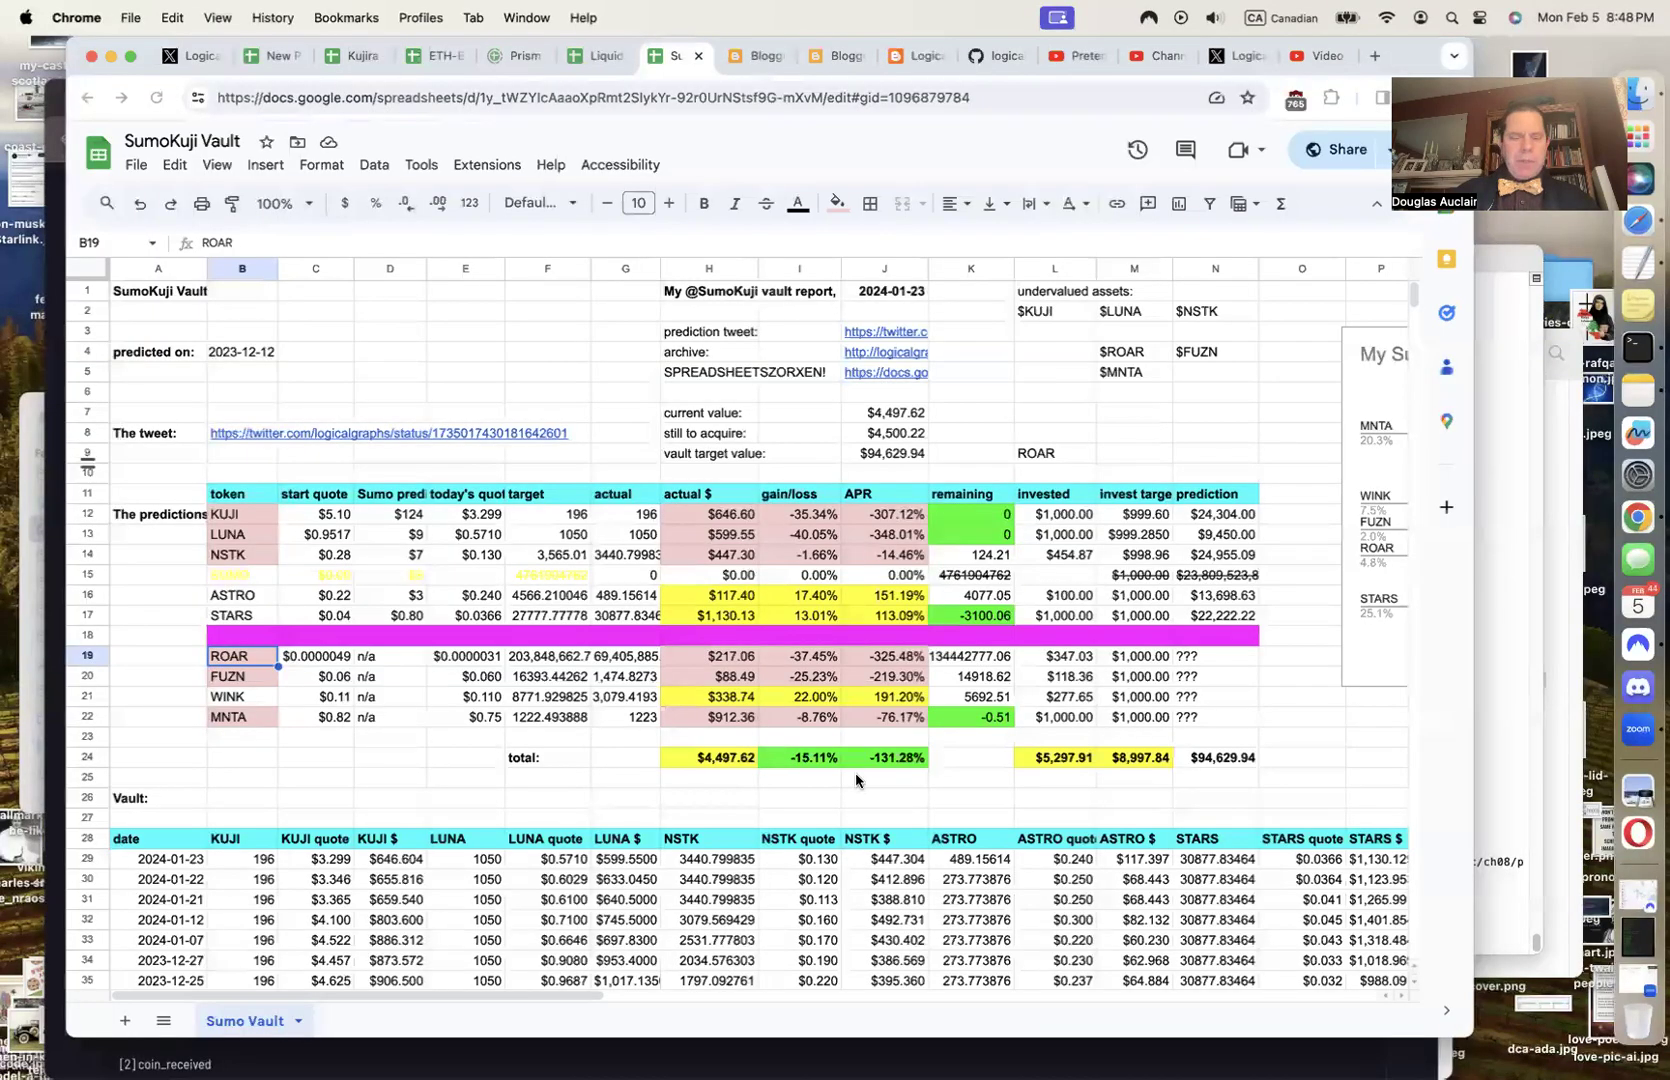
Start a new transfer record in row 20 of the 2024-02 transactions sheet with date 2024-02-05 and time 8:48 pm
left_click(273, 59)
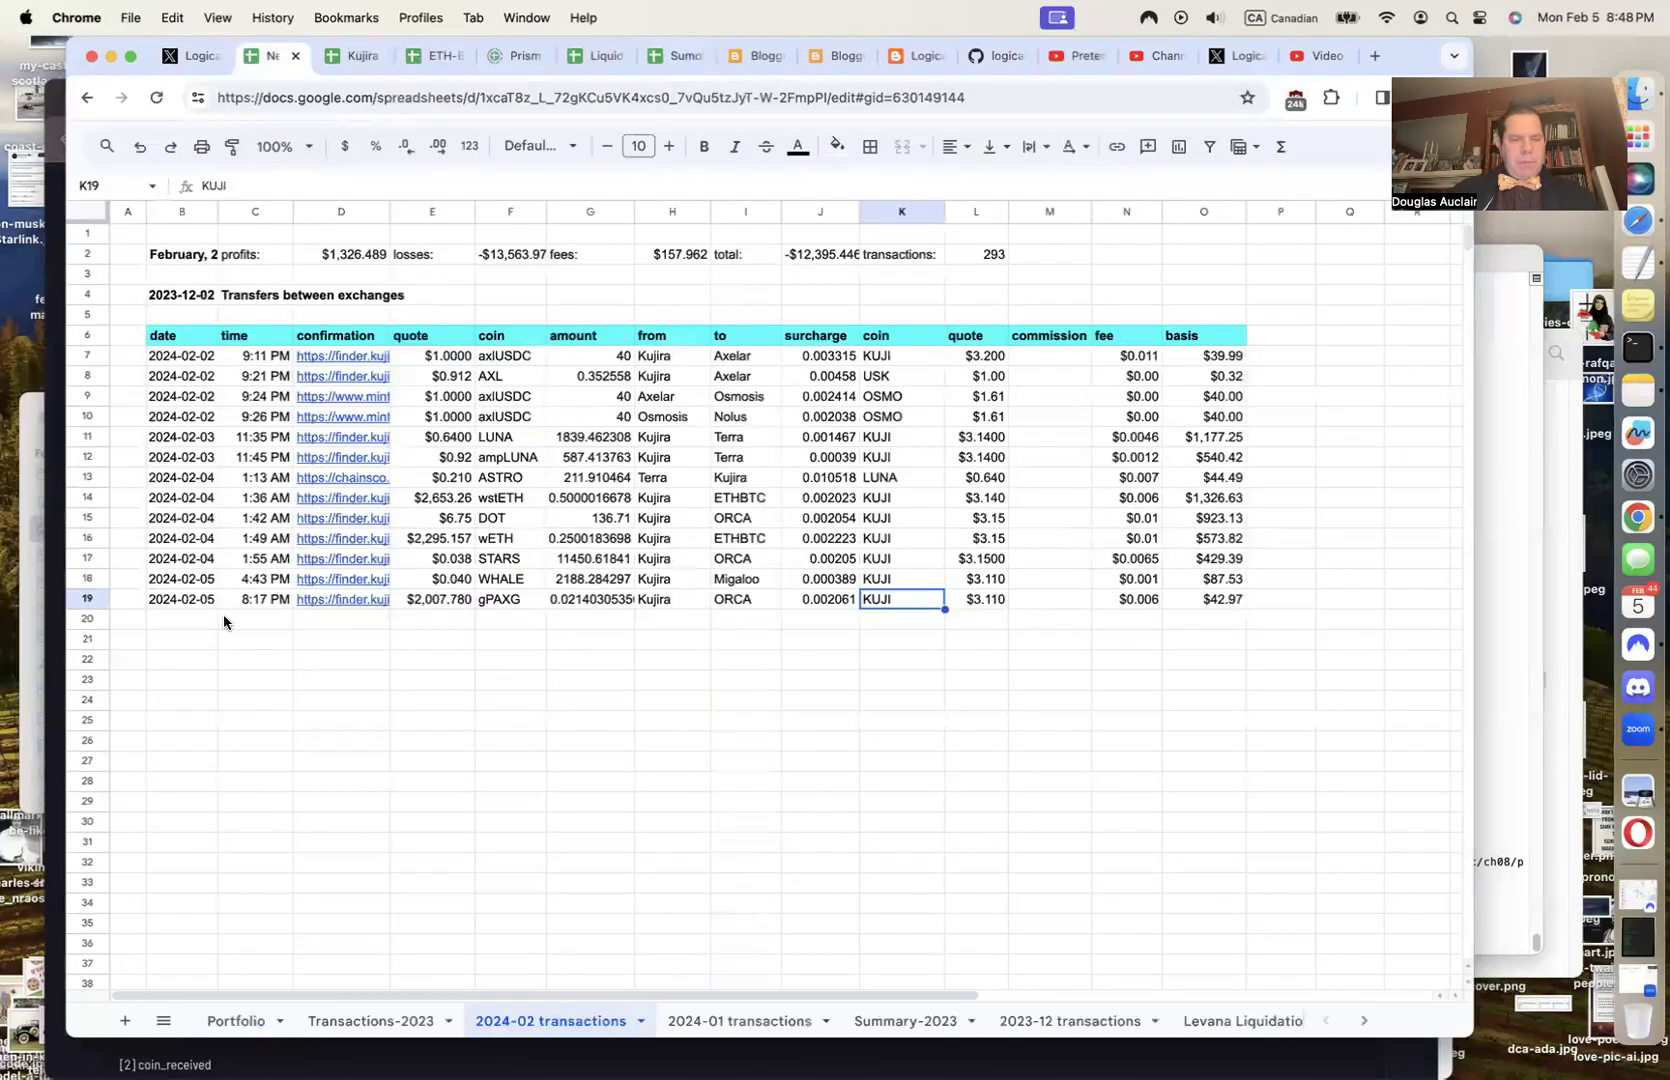
left_click(171, 612)
type("2024-02")
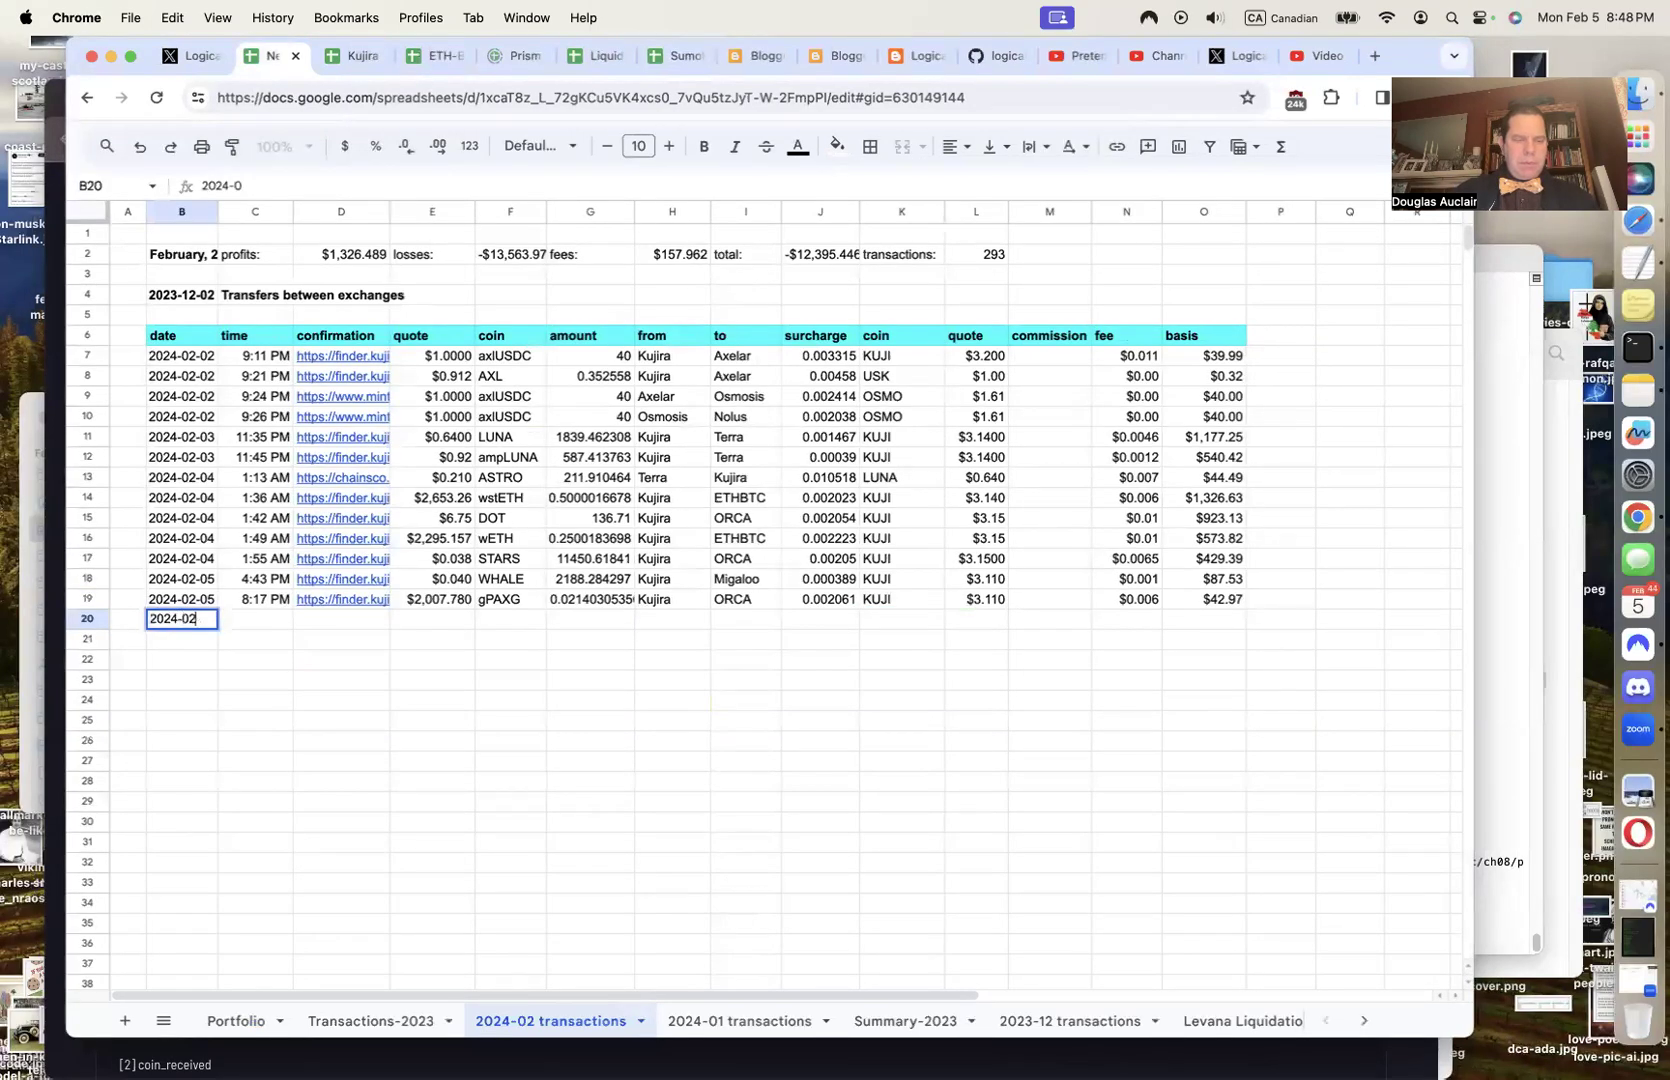
type("-05")
key("Tab")
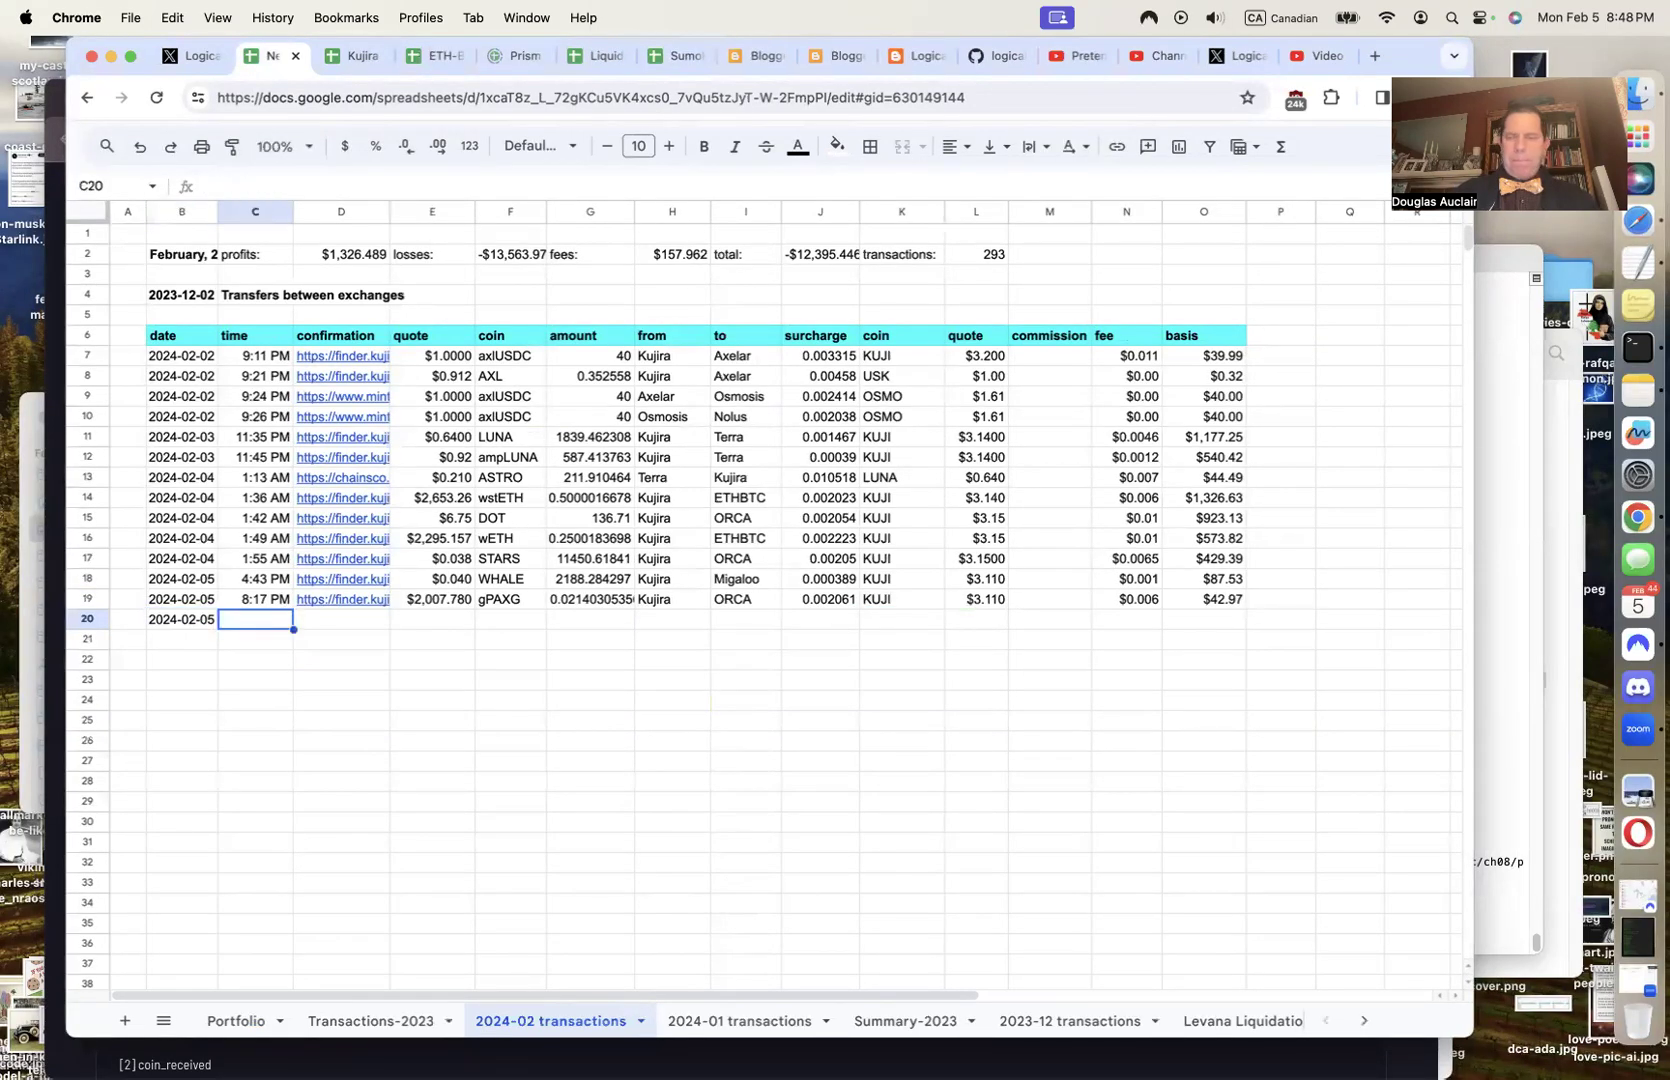
type("8")
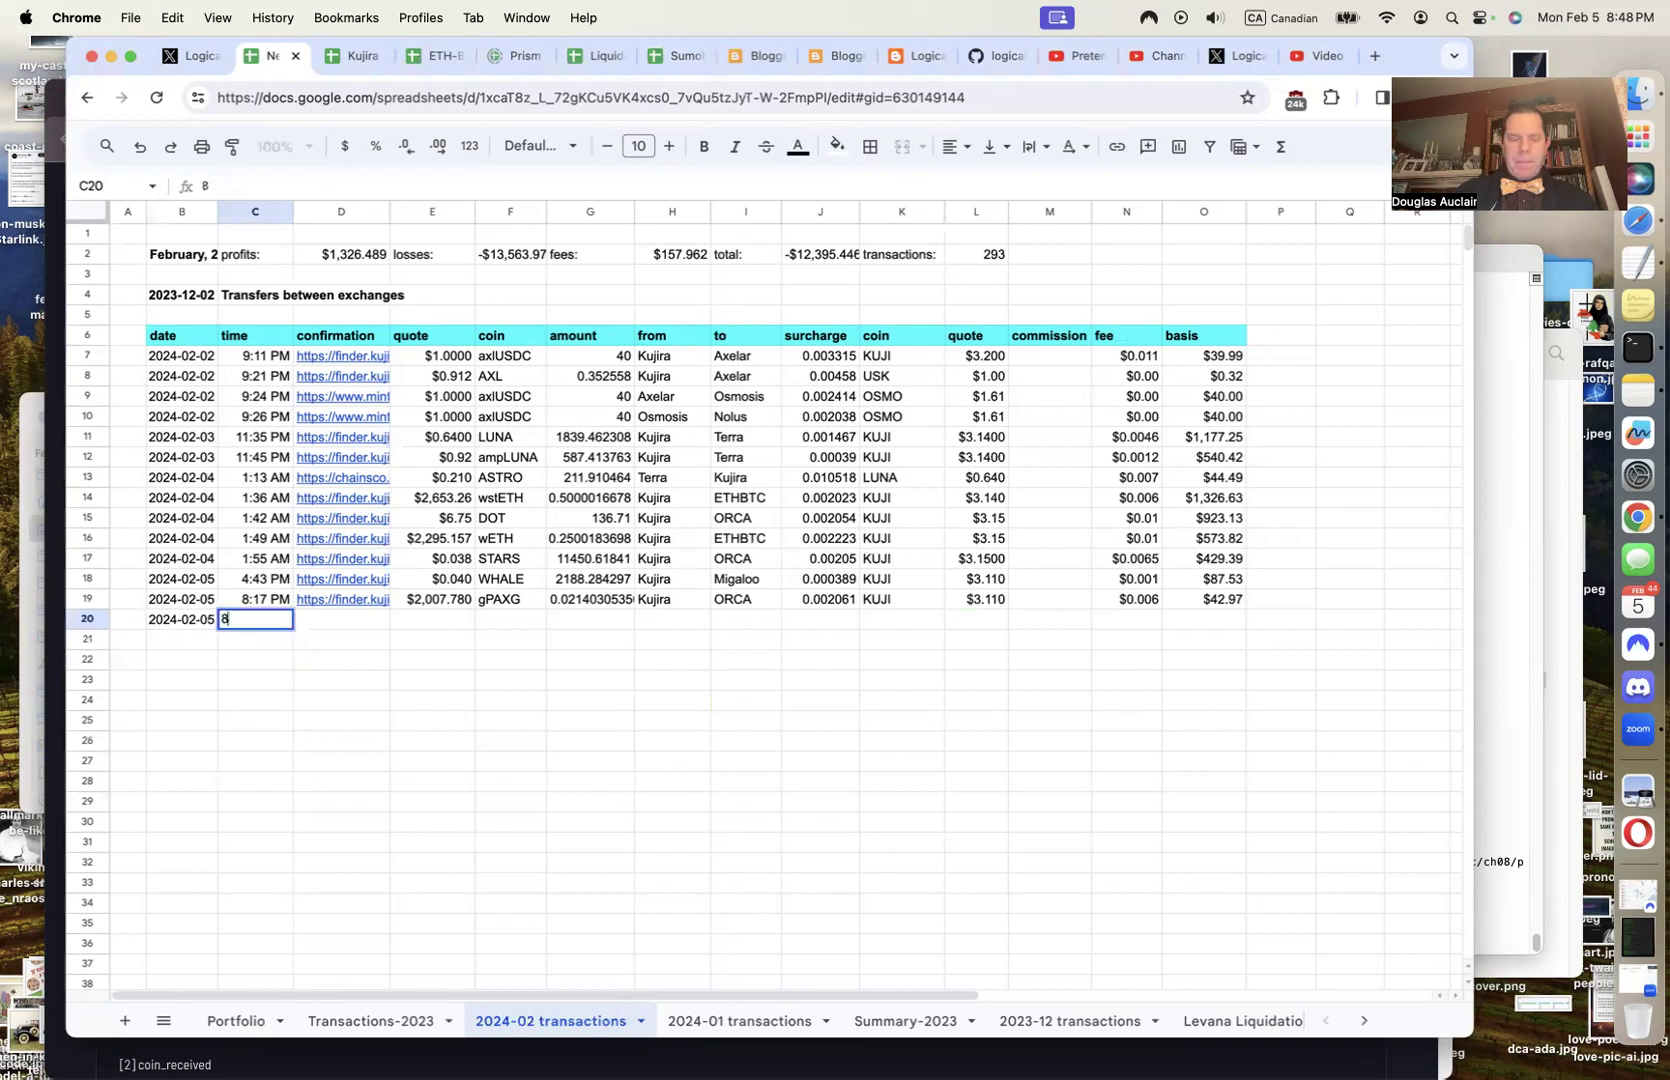
type(":48 pm")
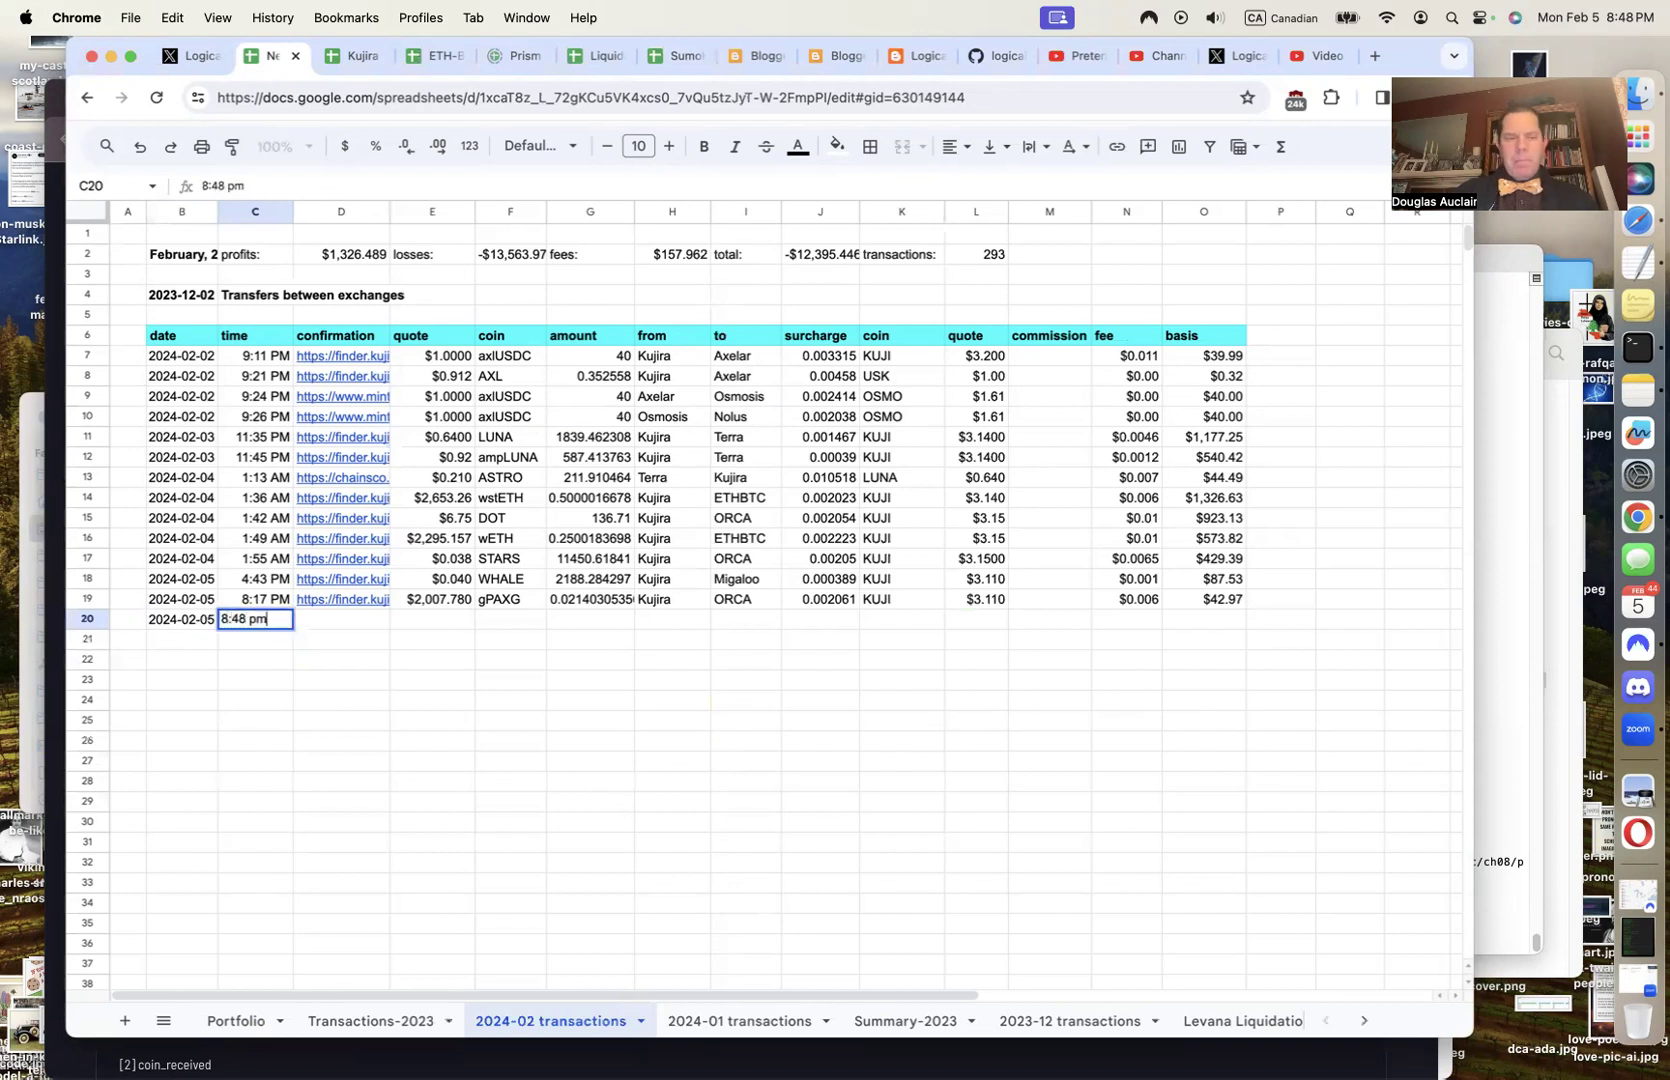
key("Tab")
Enter the copied amount 211.93028 in the amount cell of row 20
key("super+v")
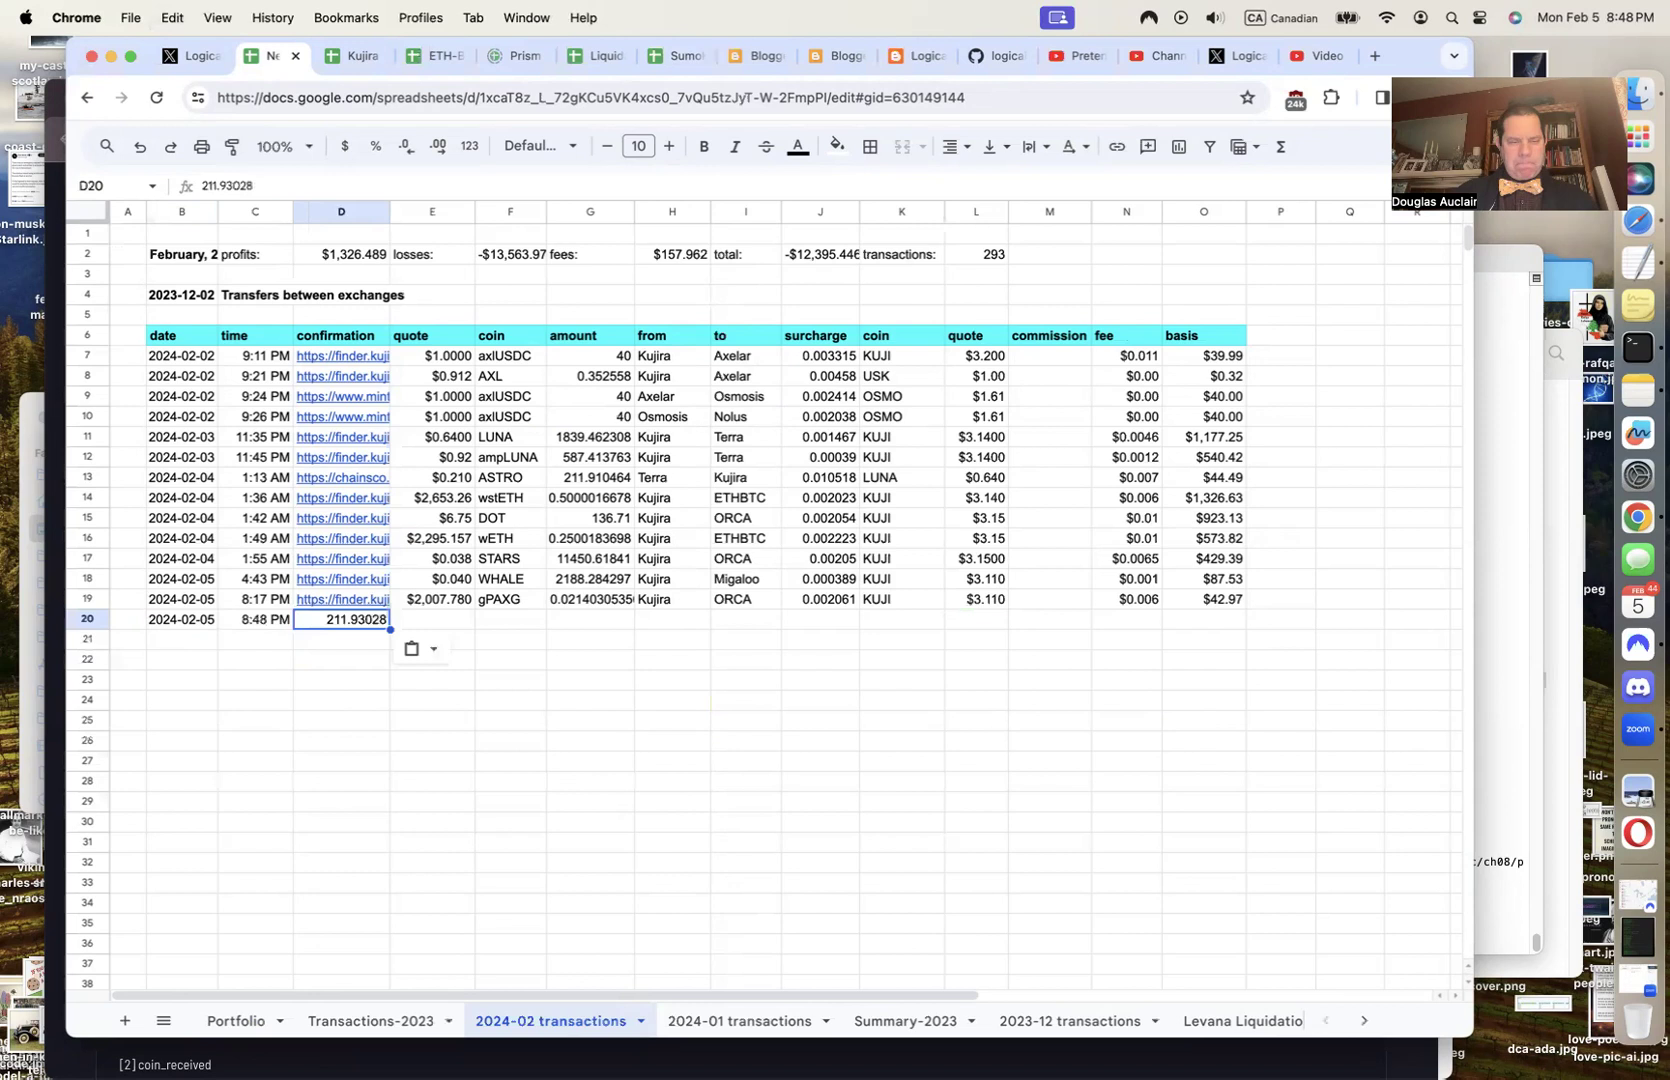
key("super+z")
key("Right")
key("Right")
key("Right")
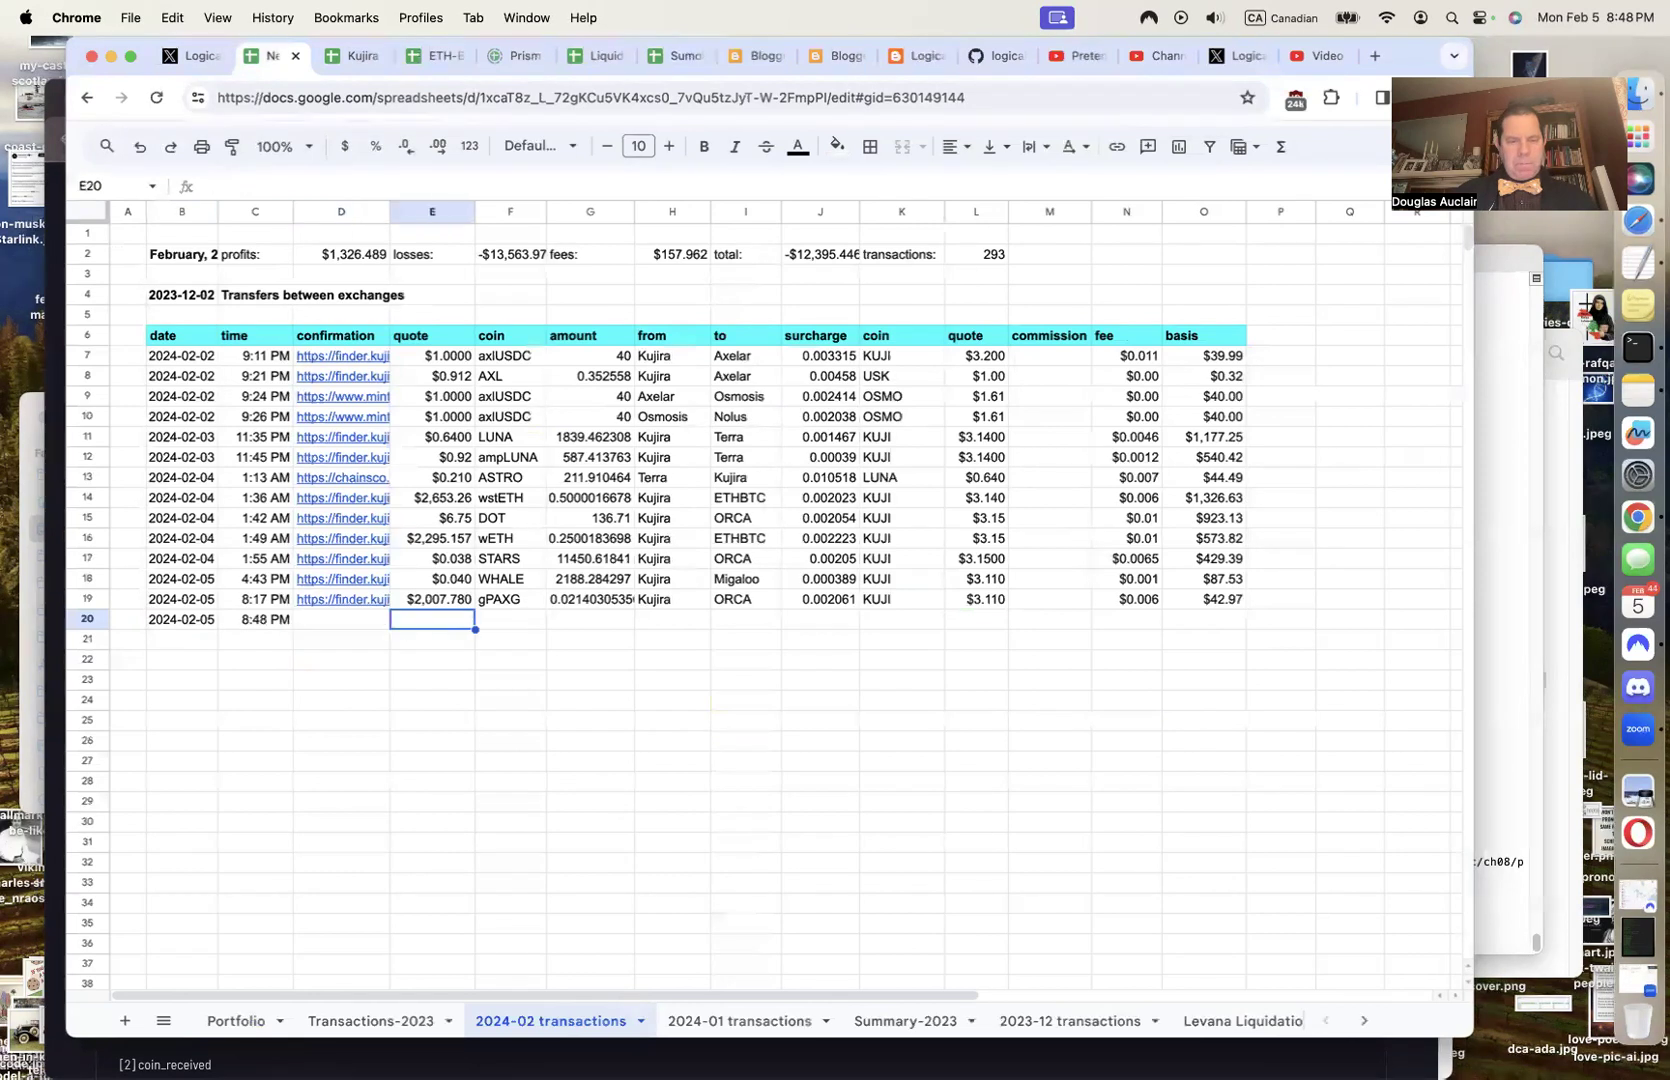
type("=")
key("Escape")
key("super+v")
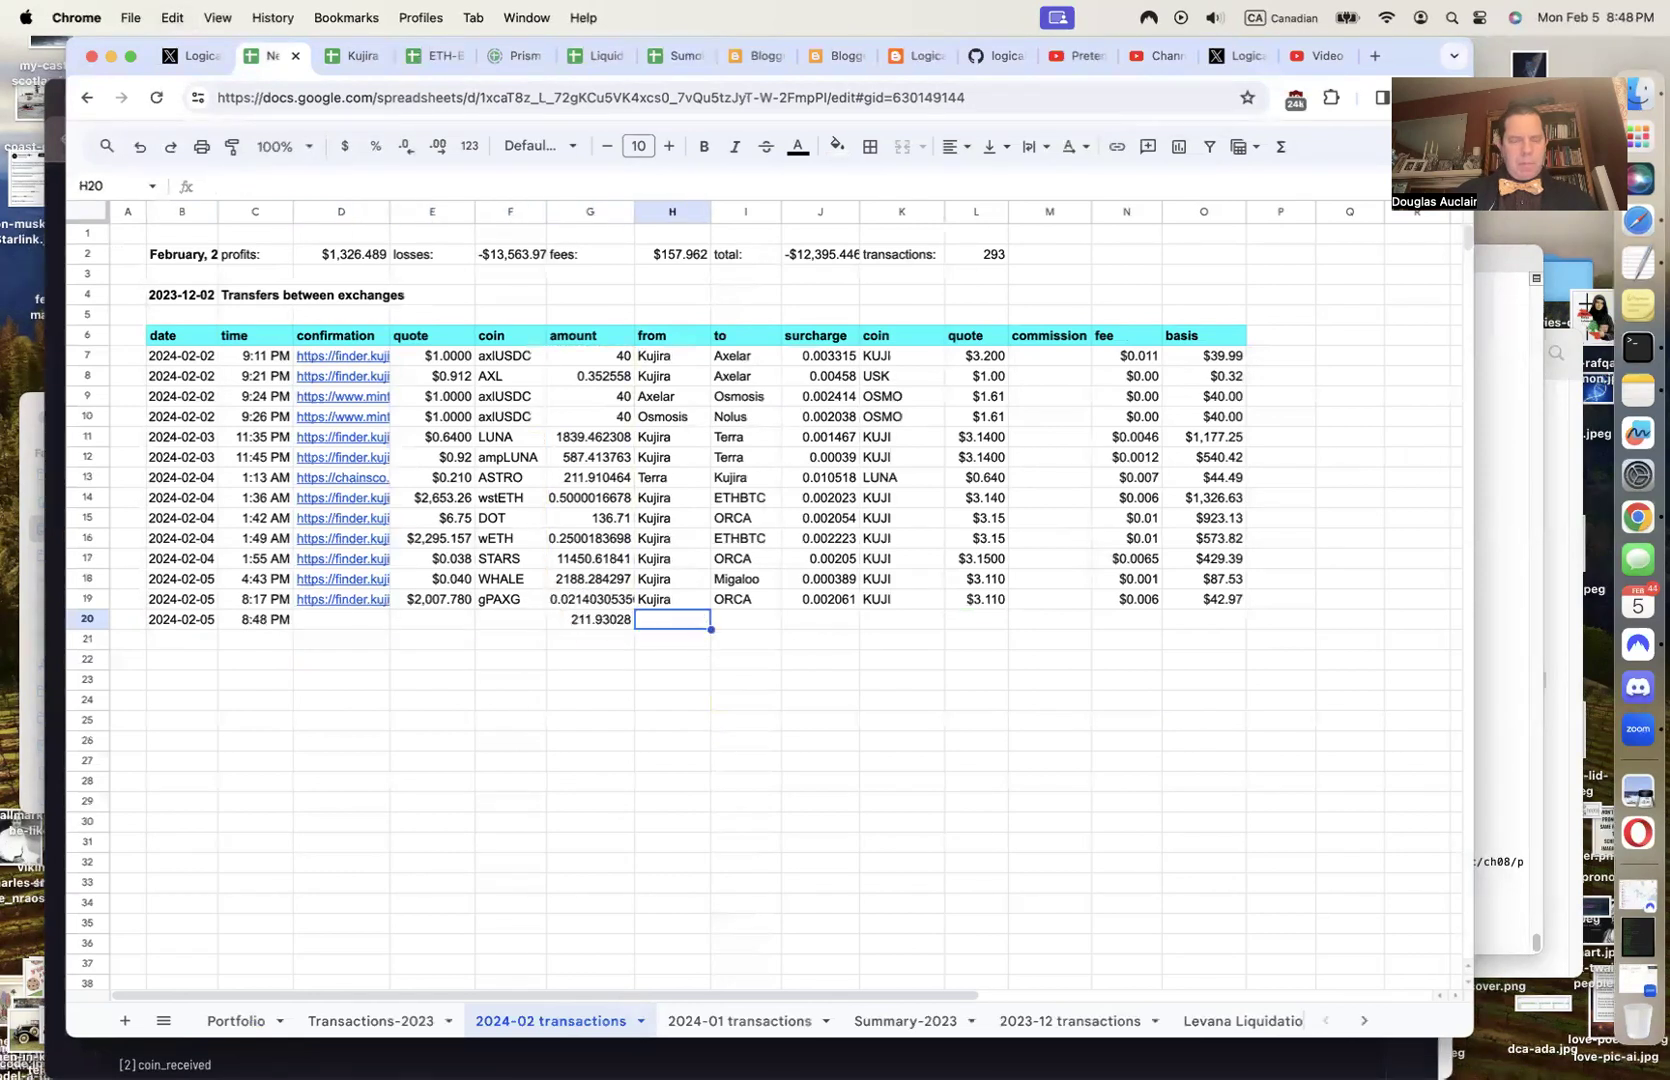
Copy the ASTRO transfer's transaction URL from Kujira Finder into the confirmation cell of row 20
key("Left")
key("Left")
key("Left")
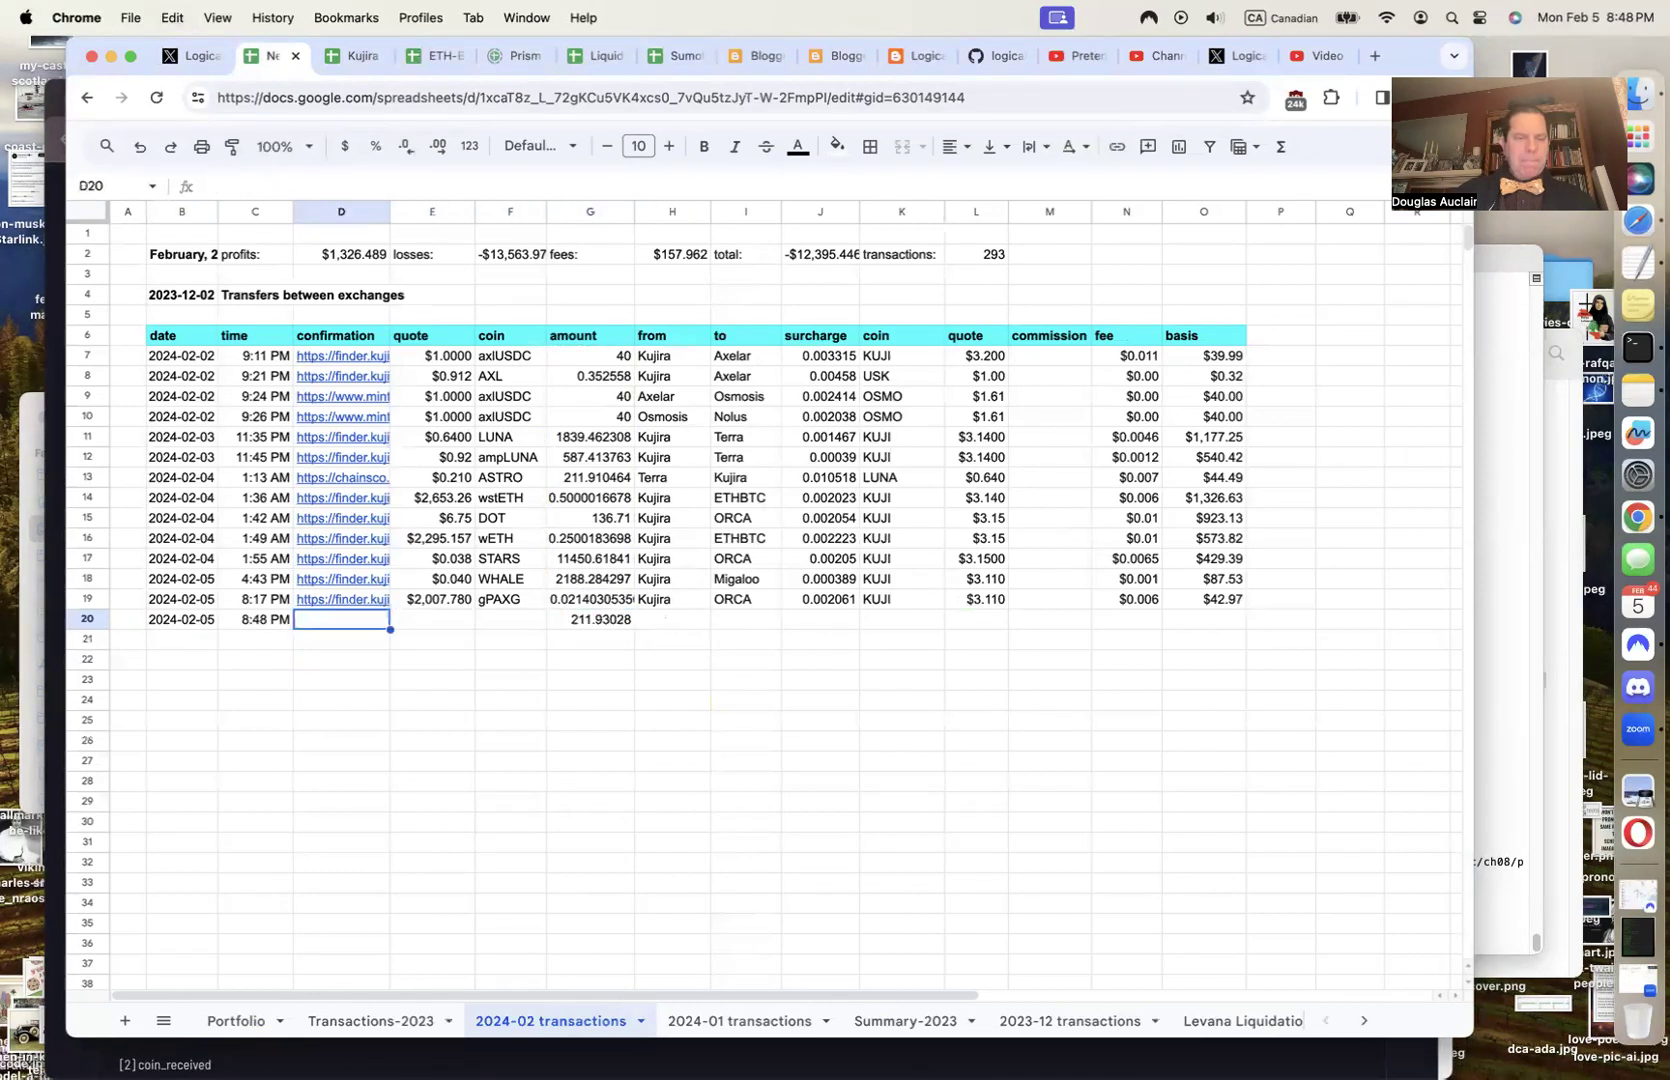
left_click(57, 755)
left_click(561, 145)
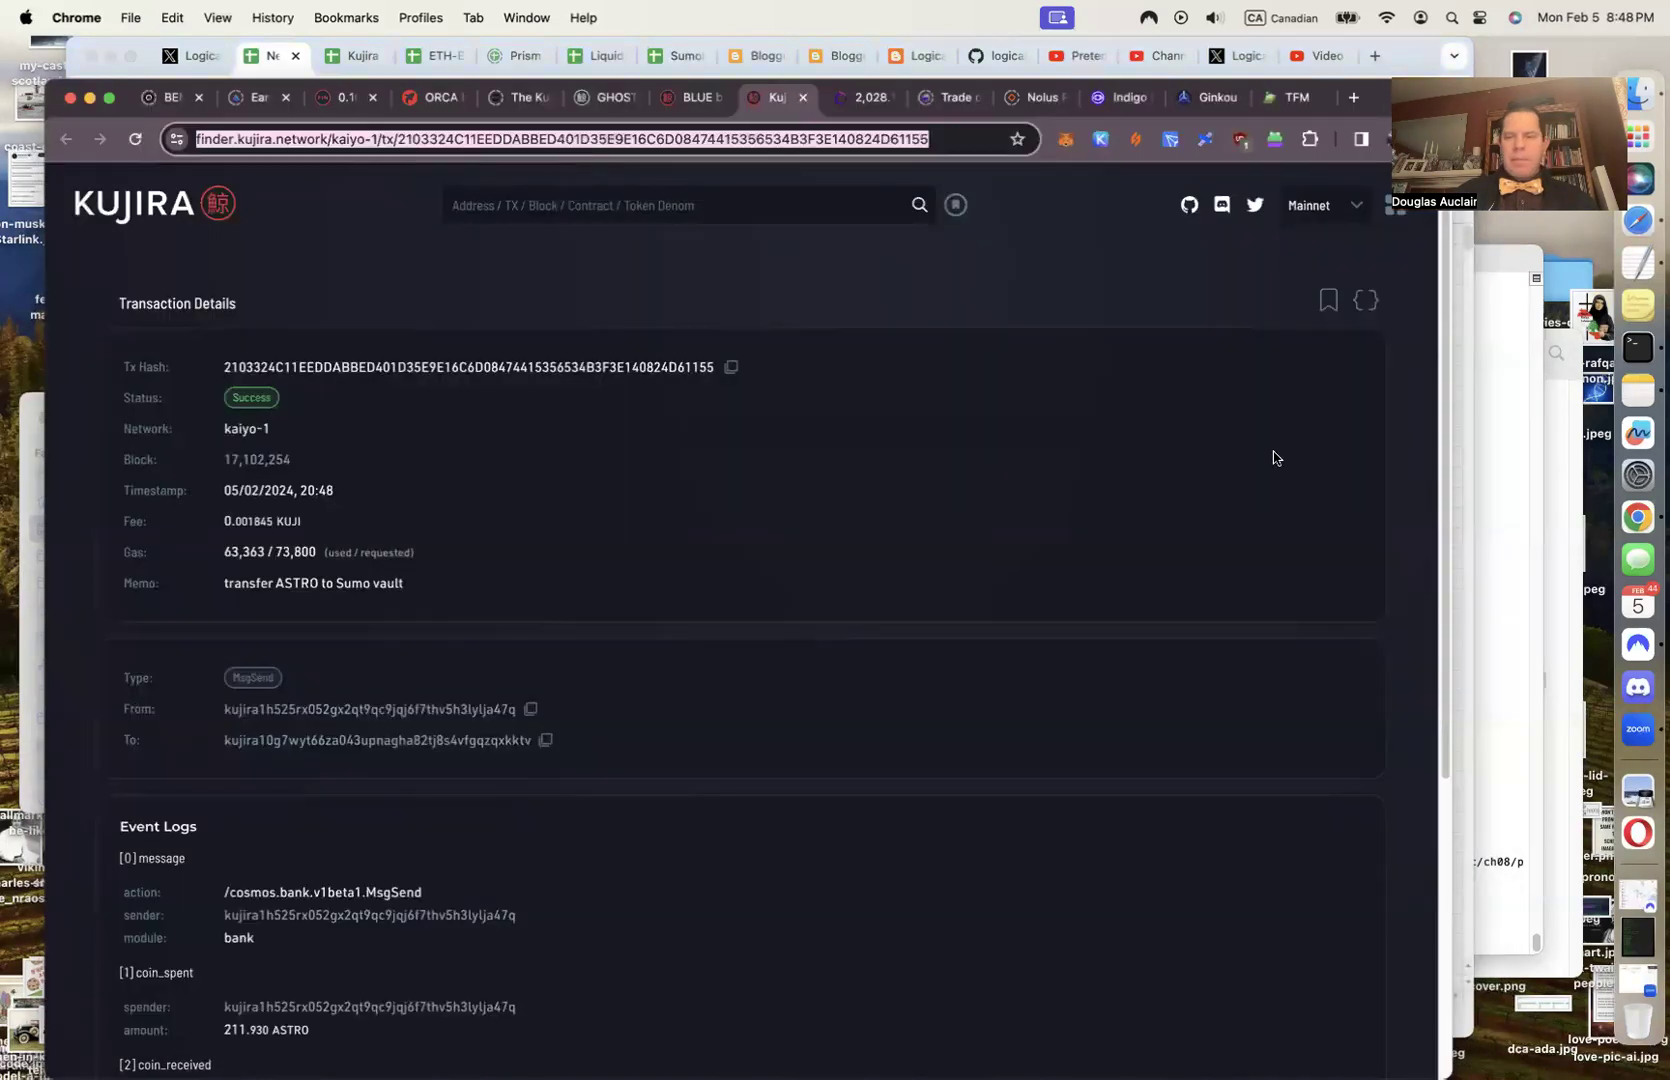
left_click(1459, 627)
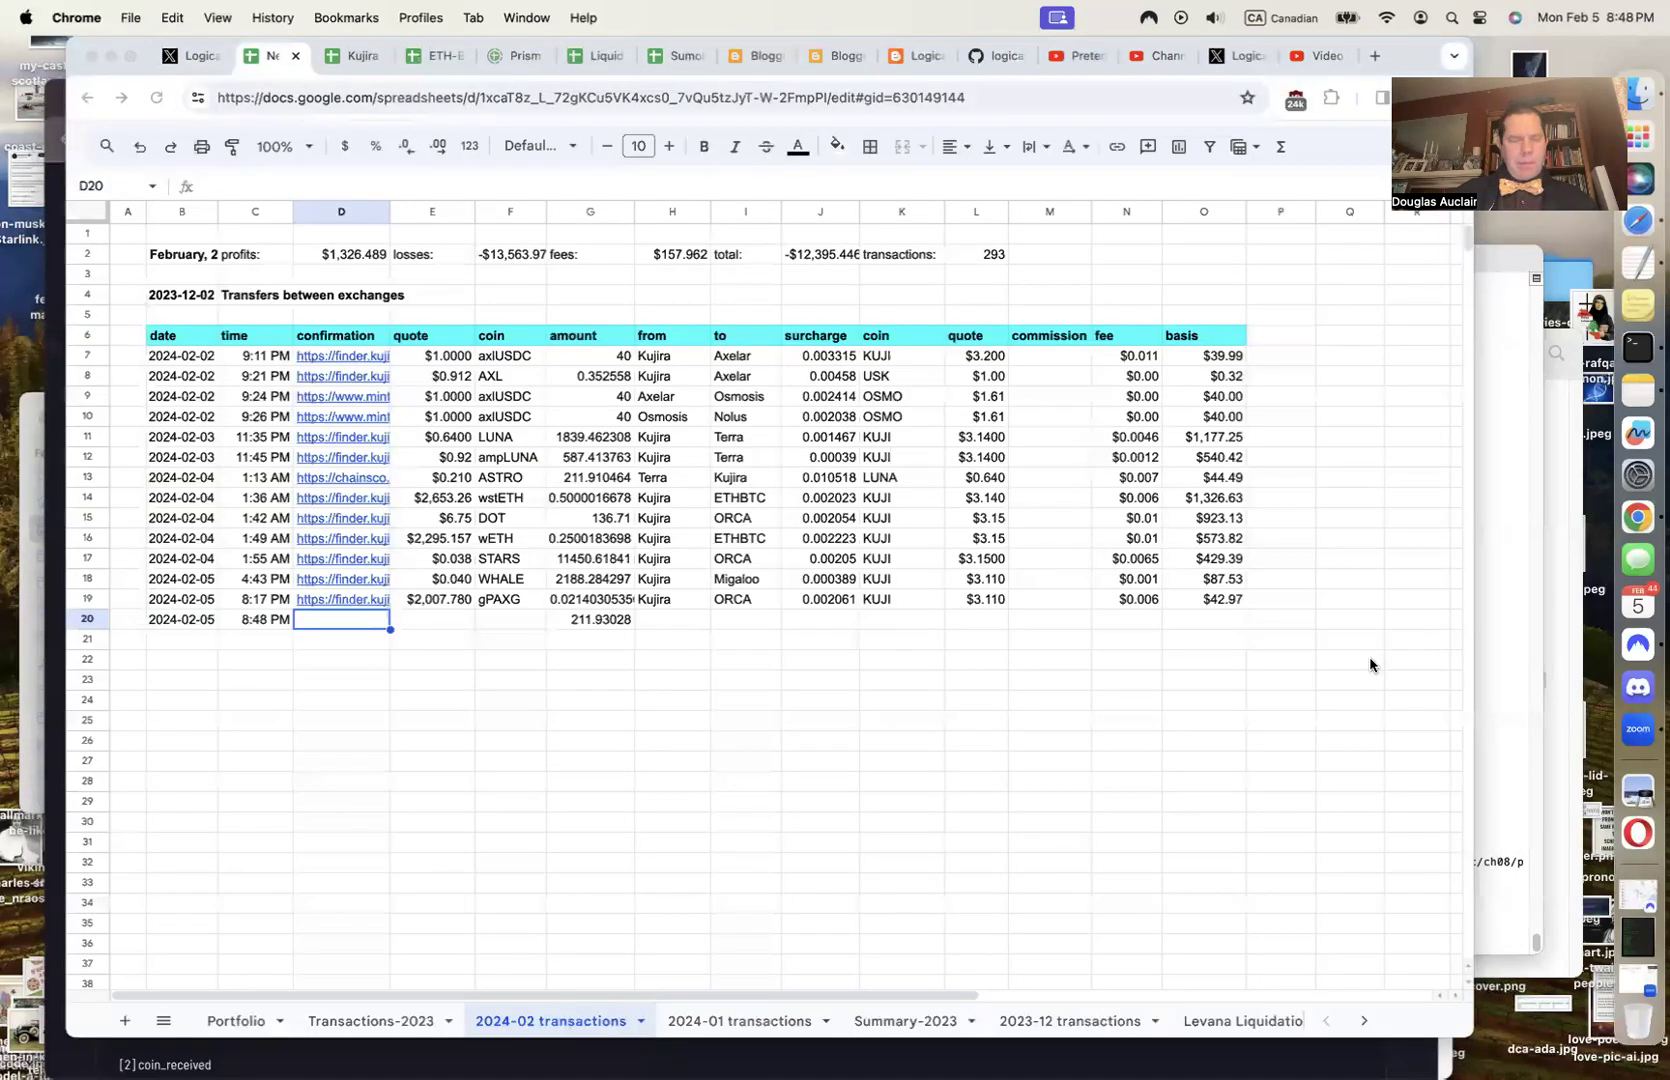
key("super+v")
Fill in row 20 with coin ASTRO, from Kujira and to Vault
key("Tab")
key("Tab")
type("ASTRO")
key("Tab")
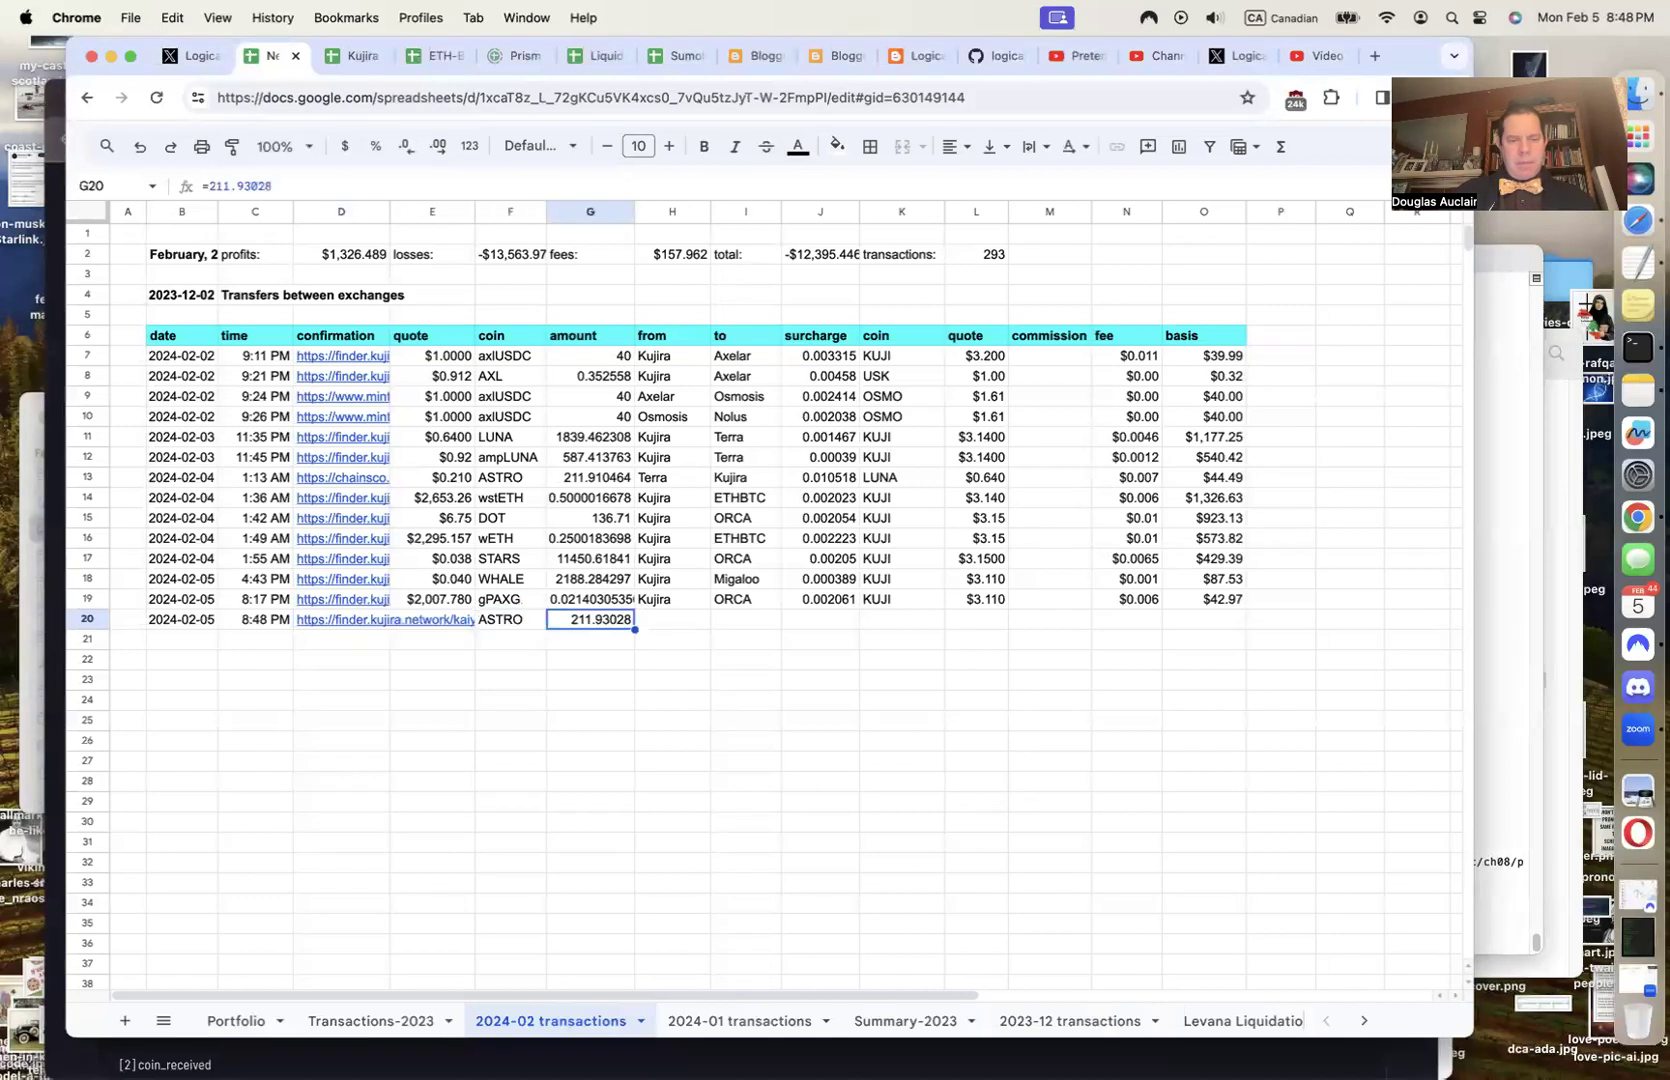
key("Tab")
key("Up")
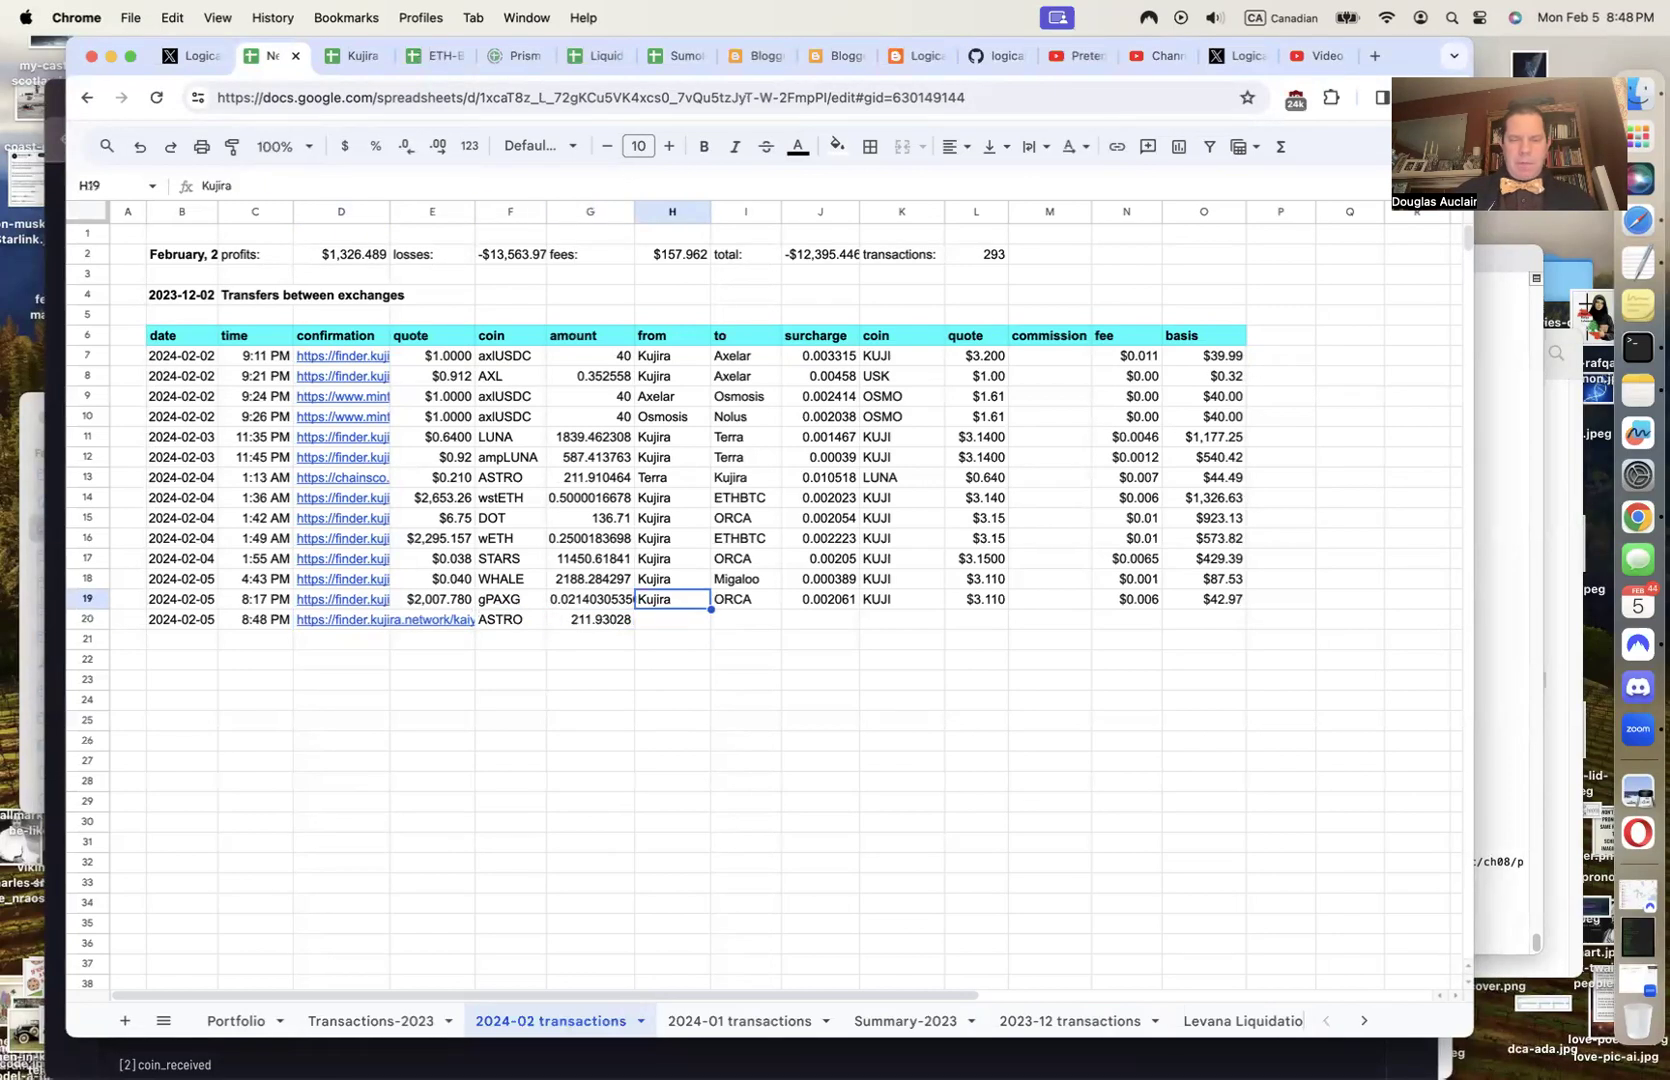
key("Down")
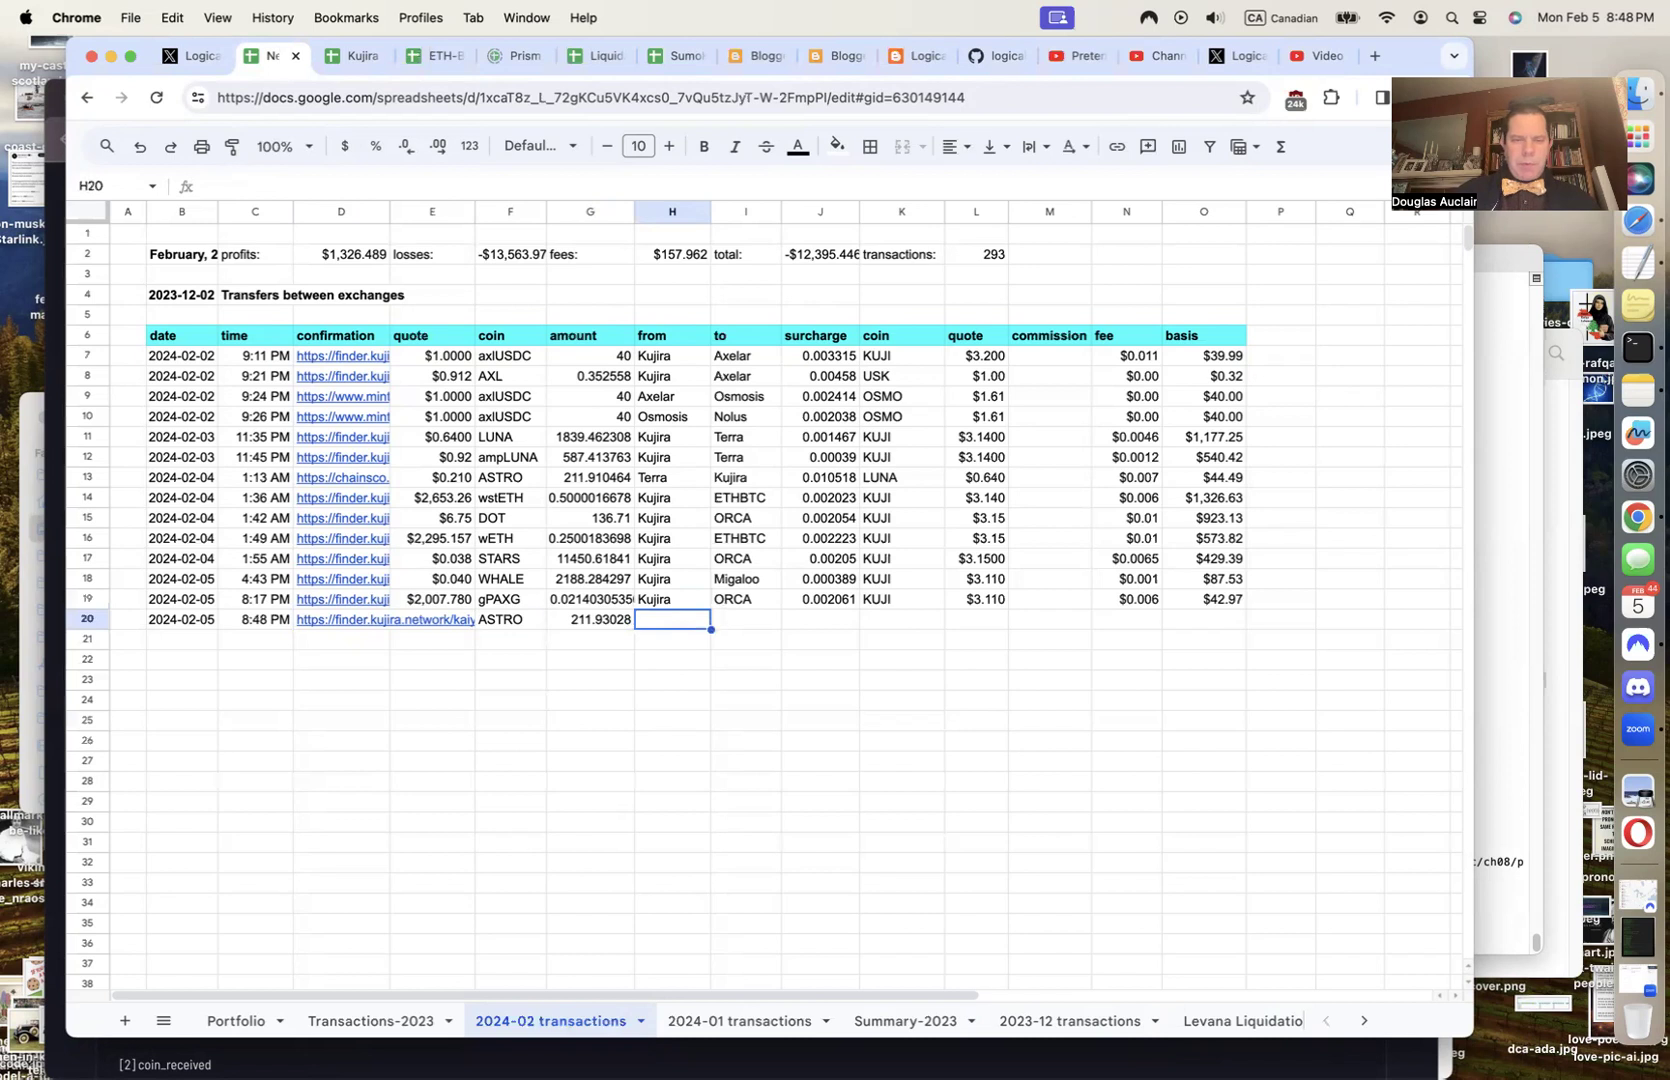
type("Kujira")
key("Tab")
type("V")
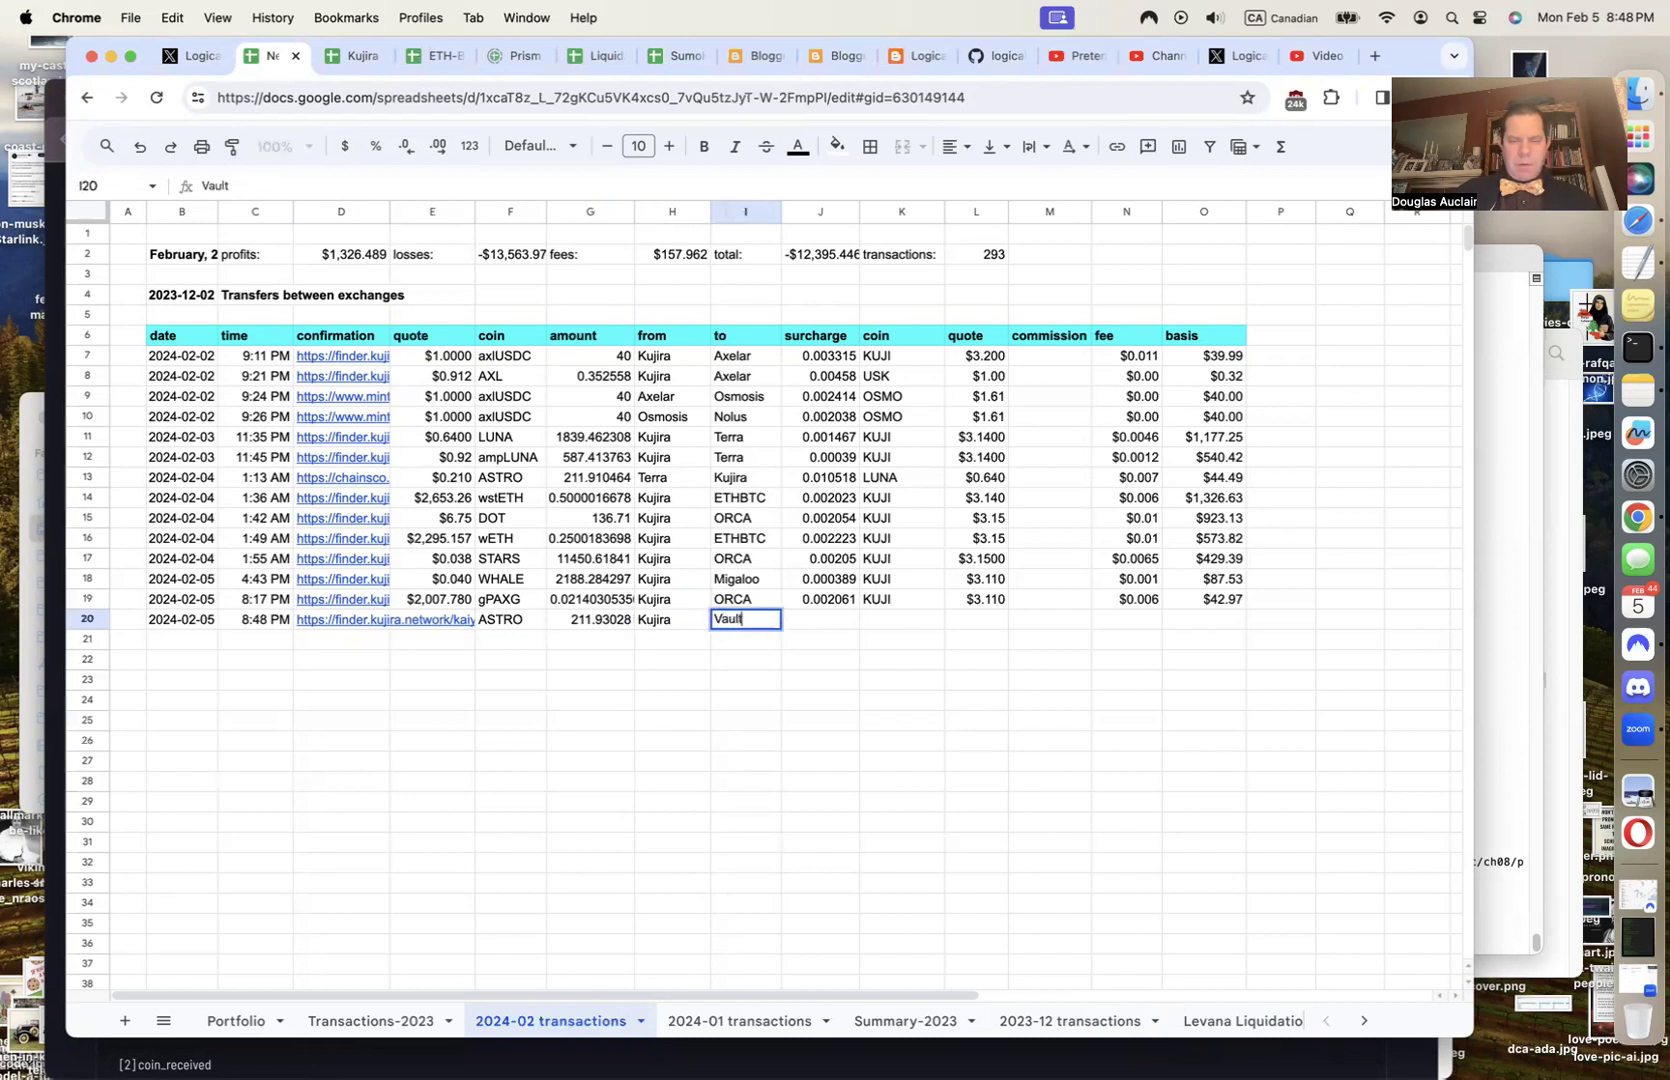
key("Tab")
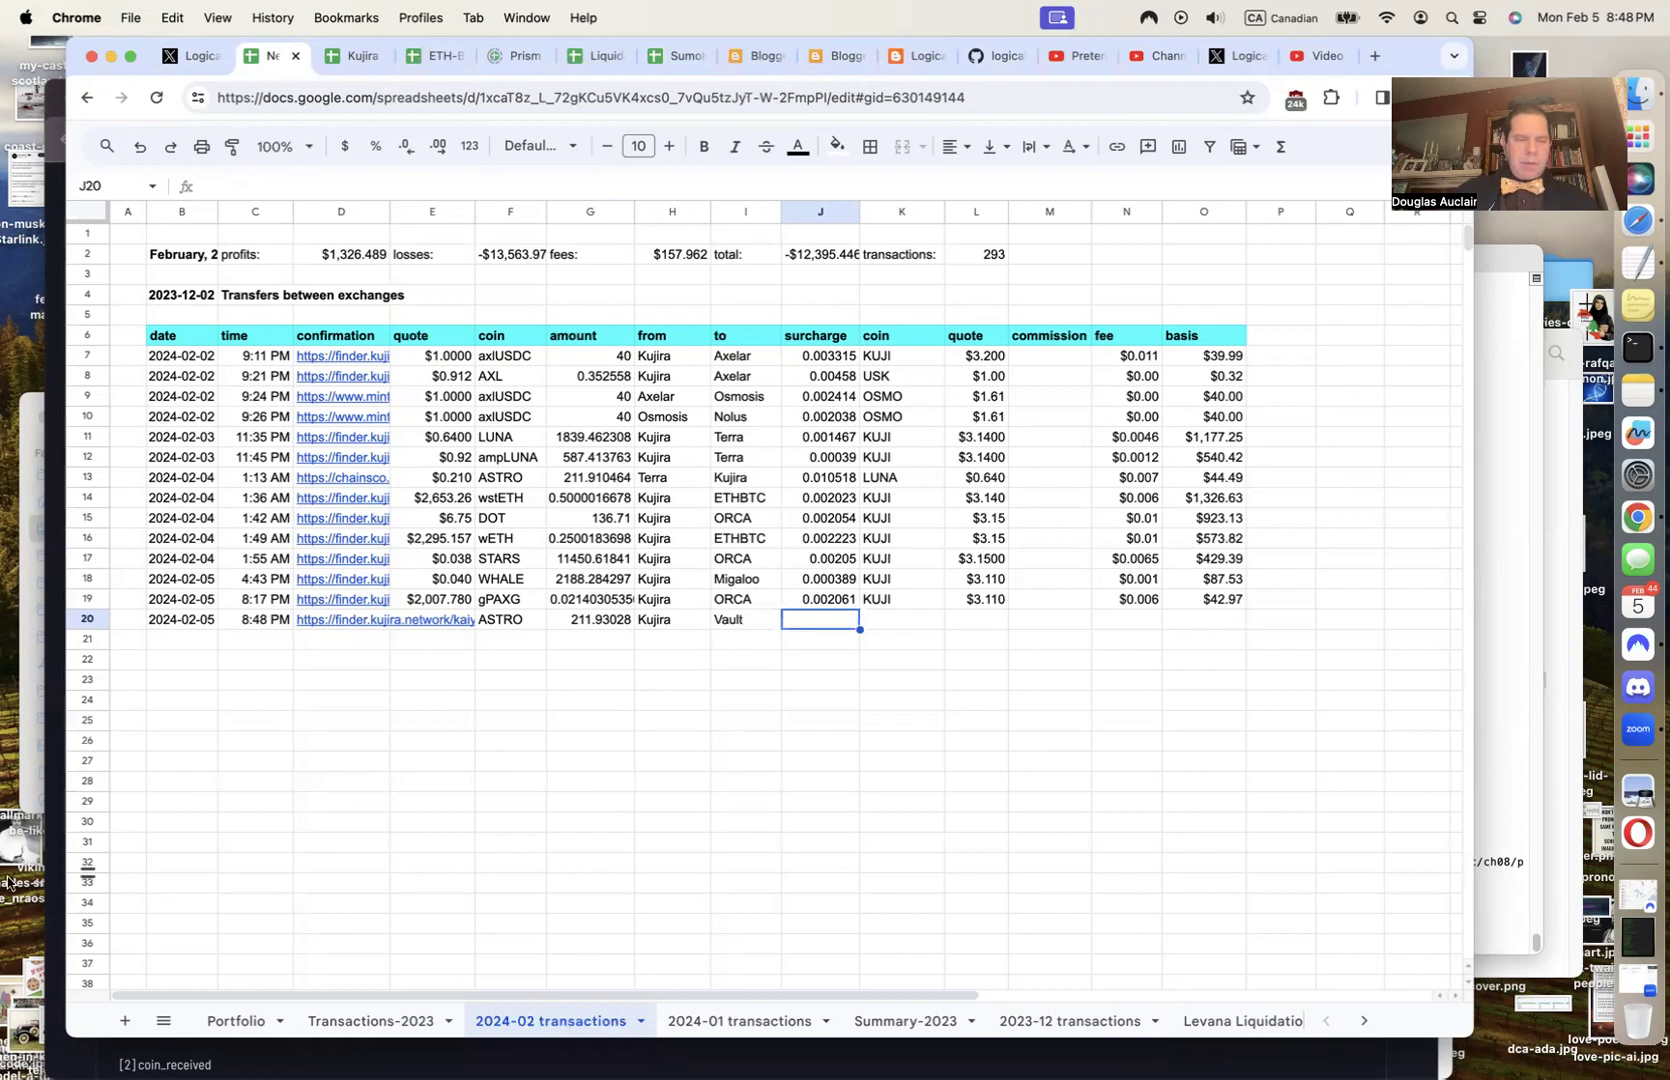
Copy the transaction's KUJI fee from Kujira Finder and enter 0.001845 as the surcharge in row 20
key("super+grave")
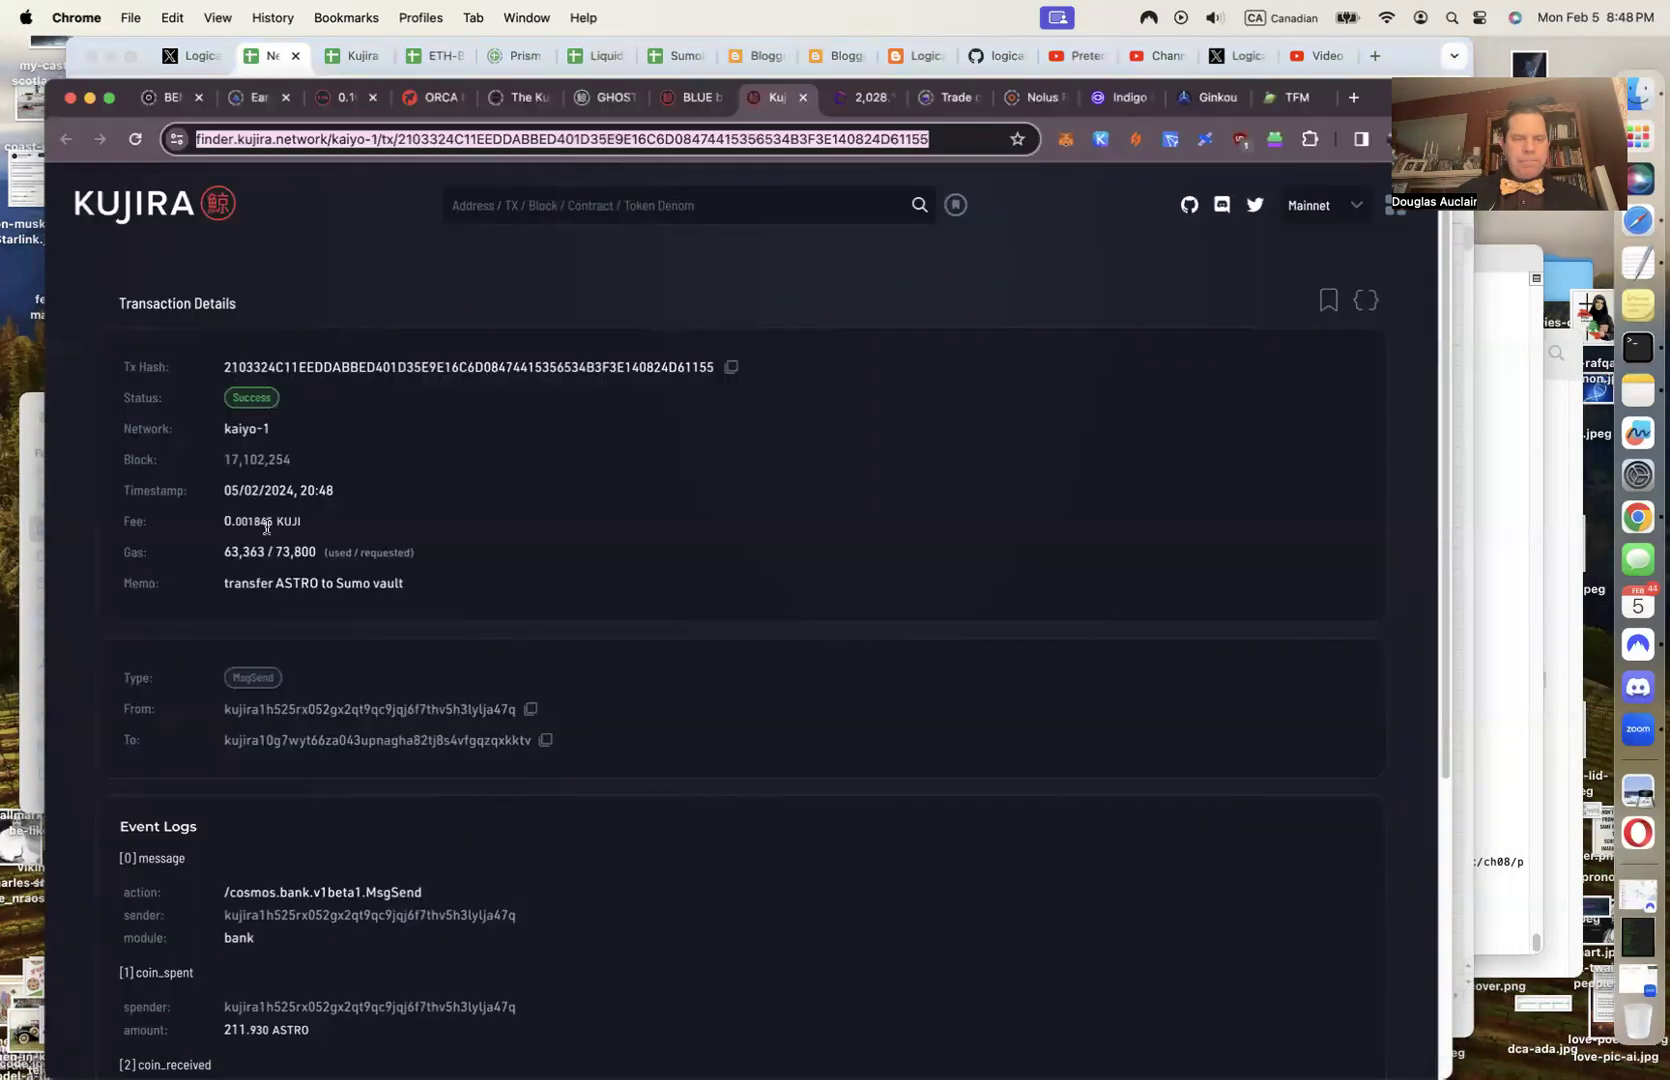
double_click(257, 519)
key("super+c")
left_click(1463, 637)
type("0.")
key("super+v")
key("Tab")
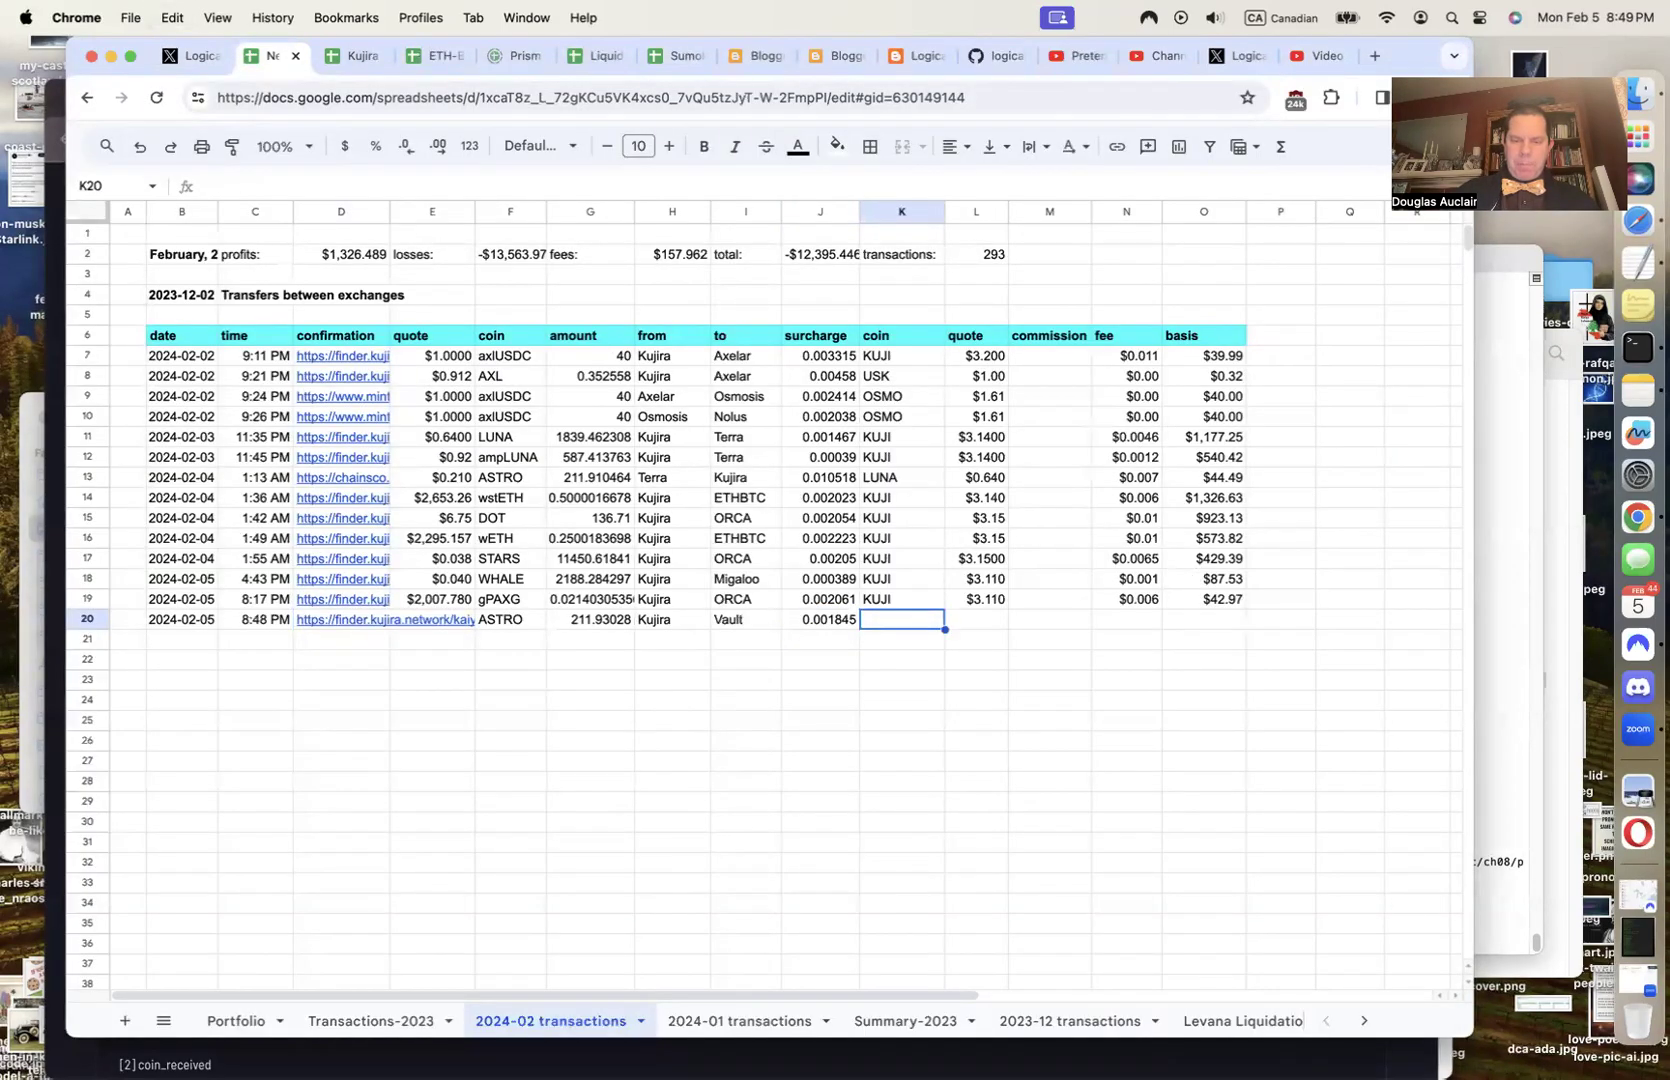
Copy the surcharge coin, quote, commission, fee and basis cells from row 19 down to row 20
key("Up")
key("shift+Right")
key("shift+Right")
key("shift+Right")
key("shift+Right")
key("super+c")
key("Down")
key("super+v")
key("Left")
key("Left")
key("Left")
key("Left")
key("Left")
key("Left")
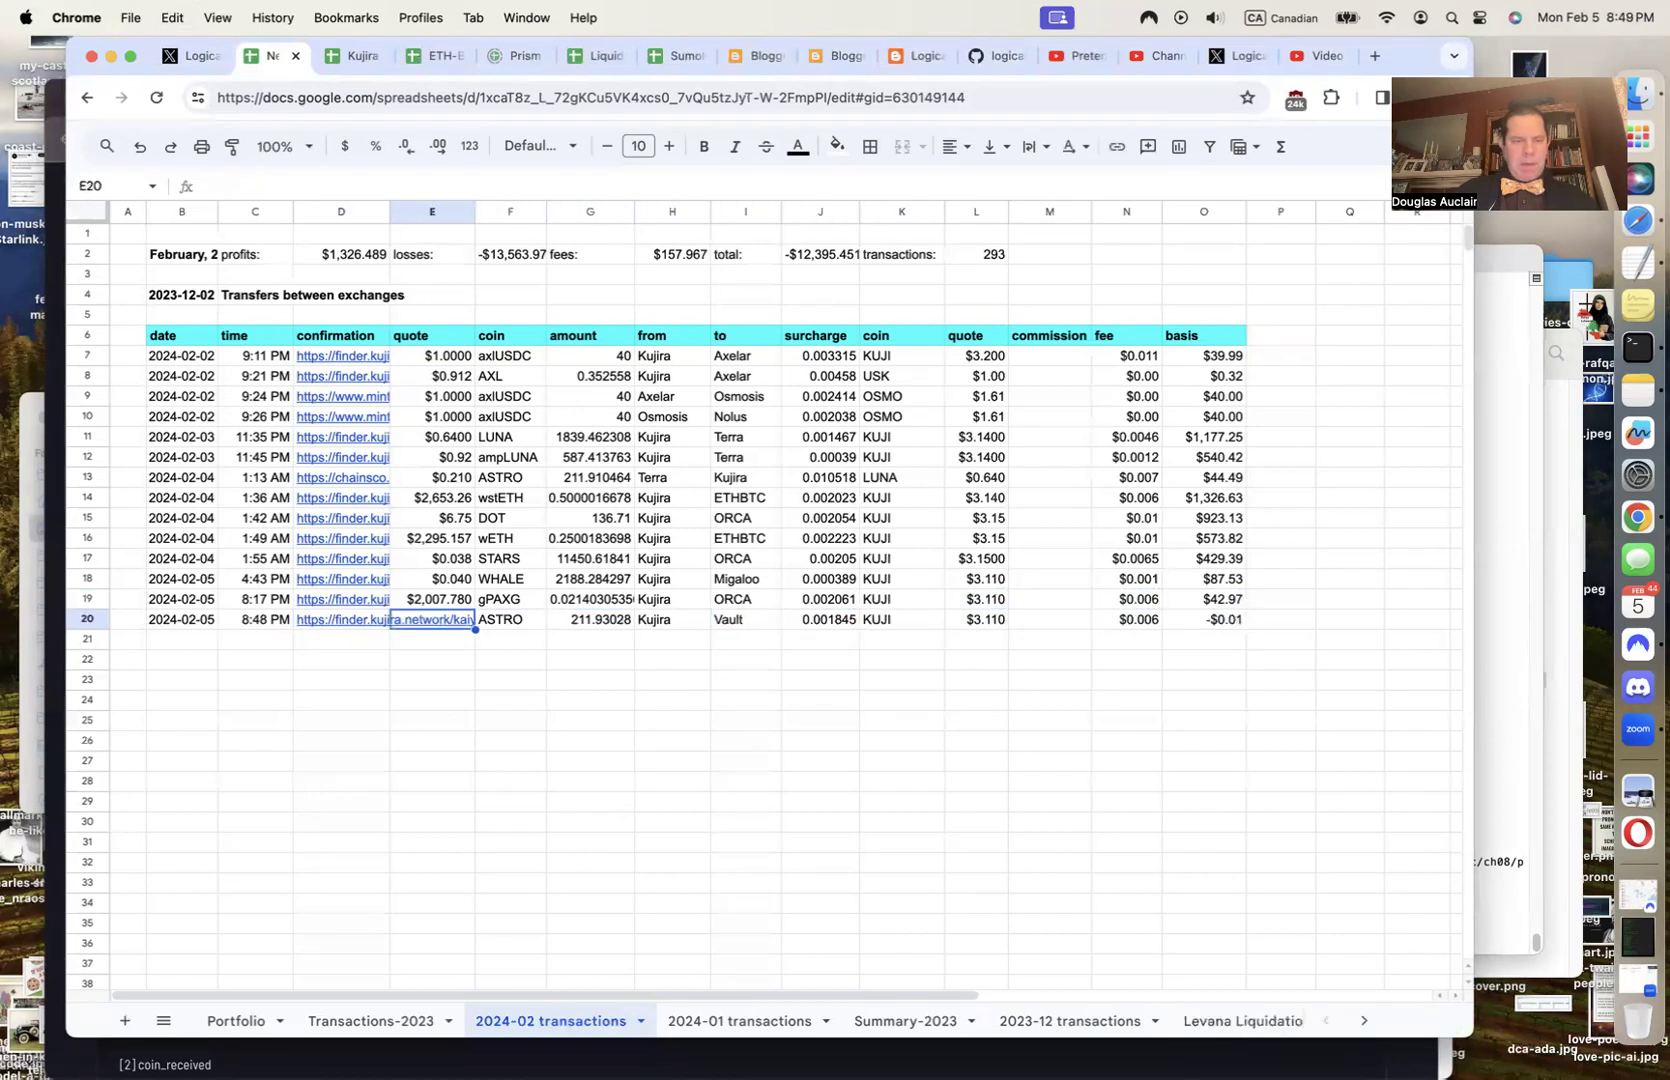
Close the Kujira Finder transaction page and the Send ASTRO Tokens dialog
left_click(57, 739)
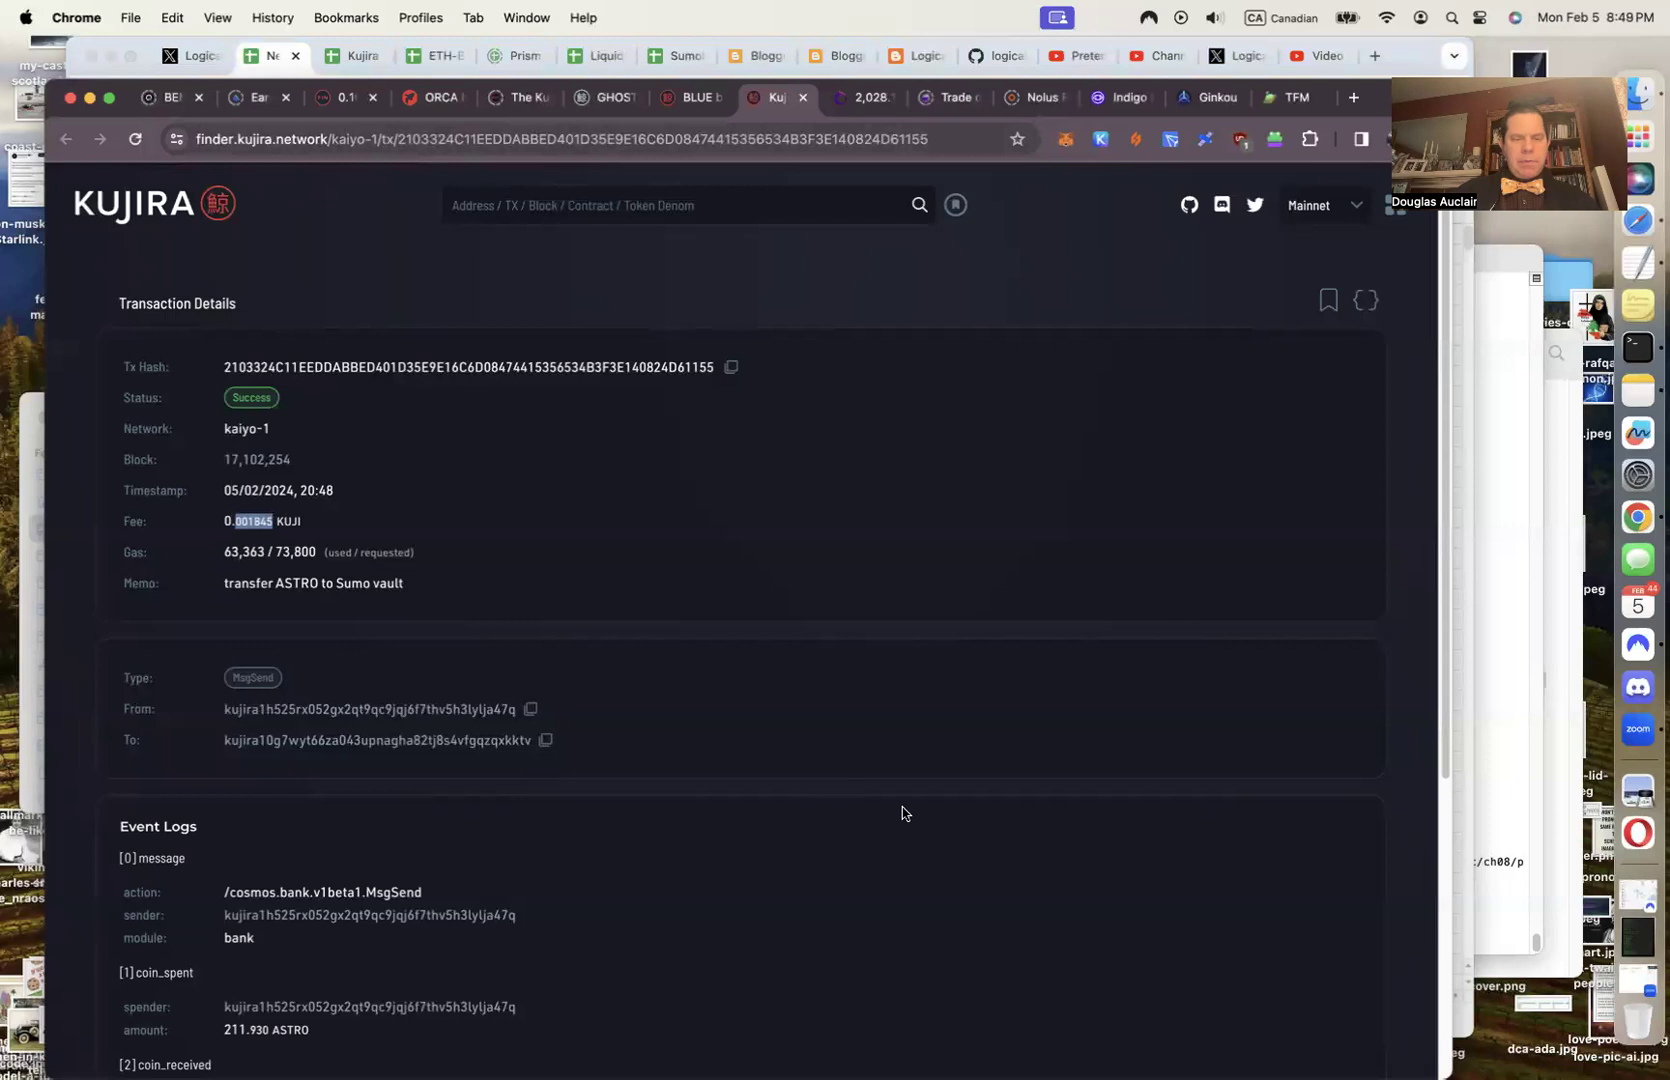
key("super+w")
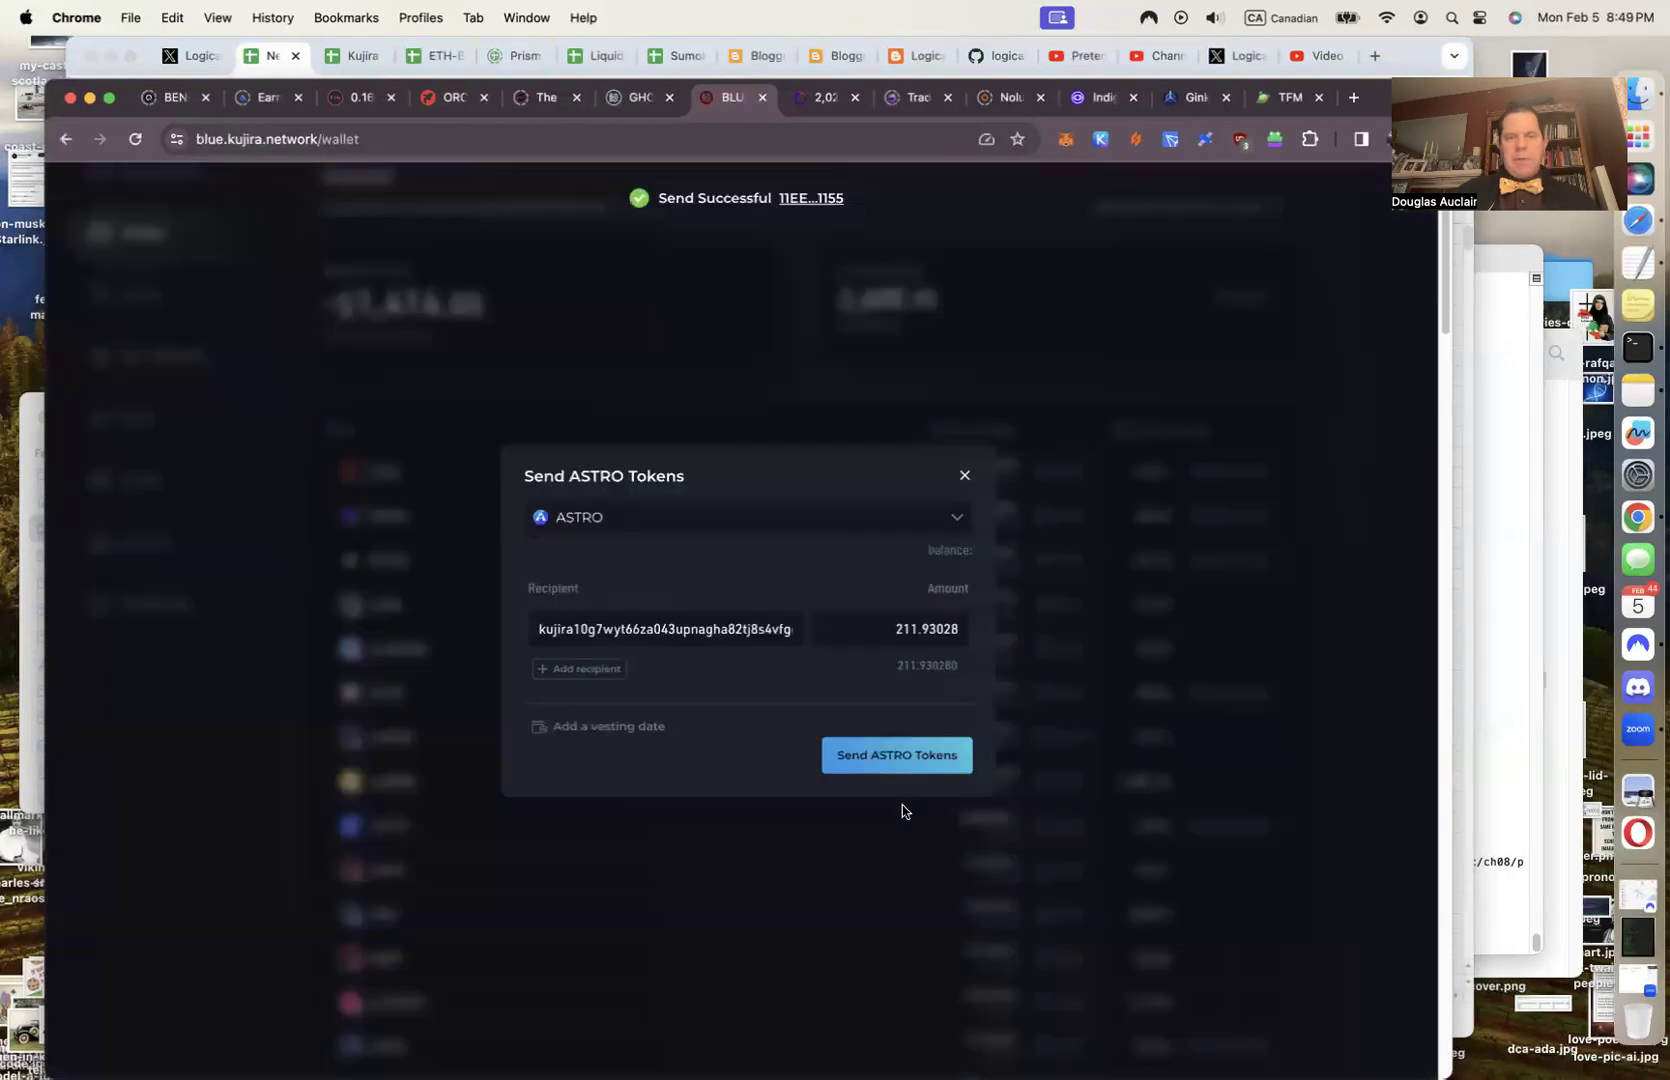
left_click(964, 476)
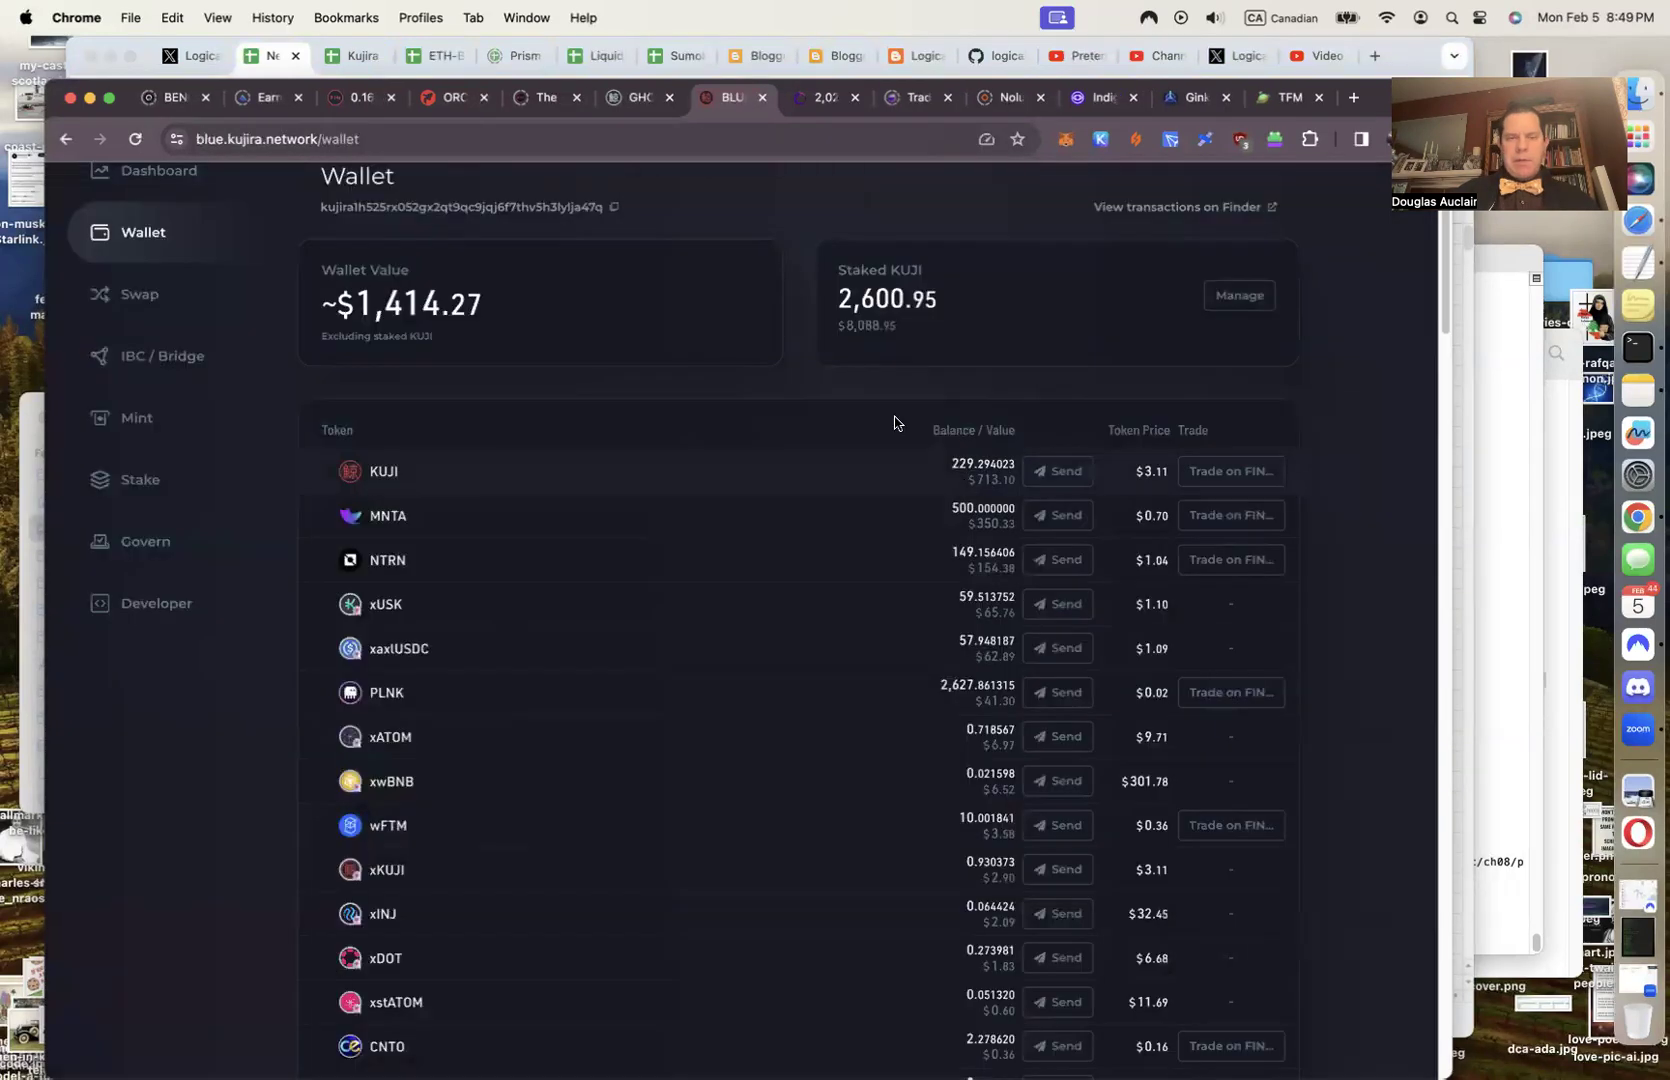
Switch Keplr to the vault wallet and reload the Kujira Blue wallet page
left_click(1099, 140)
left_click(1085, 189)
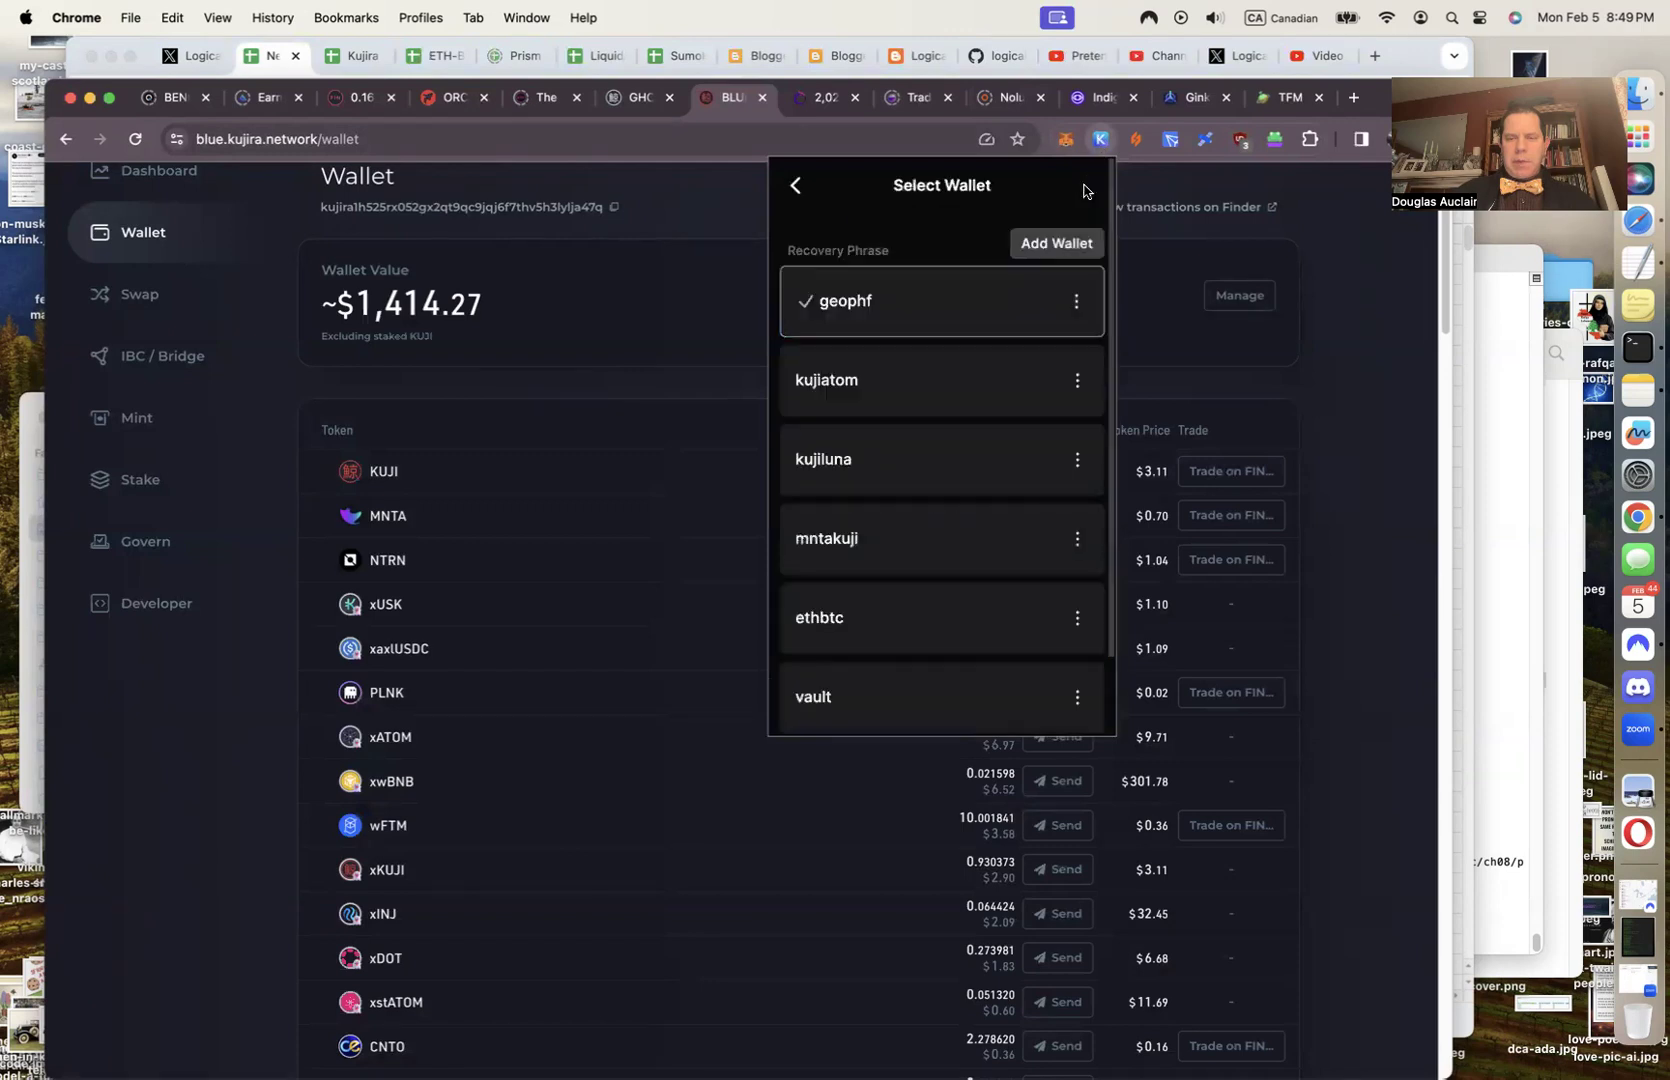
left_click(1014, 697)
left_click(640, 800)
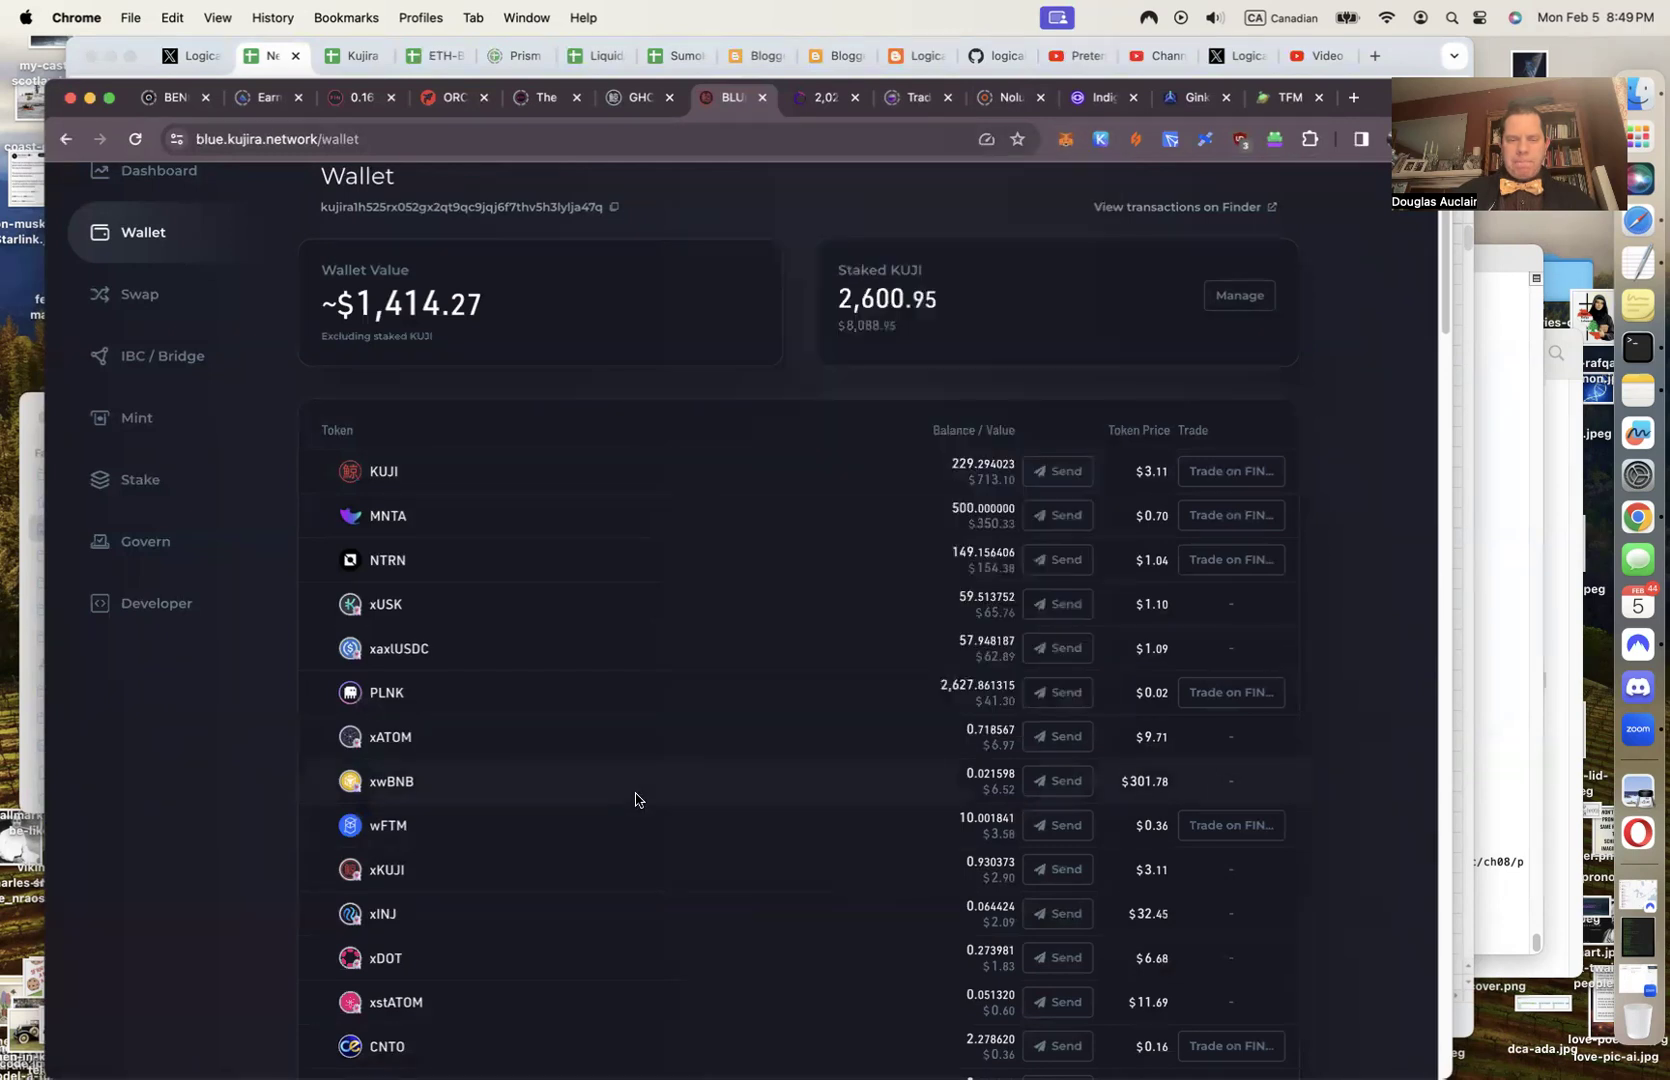
left_click(707, 146)
key("Return")
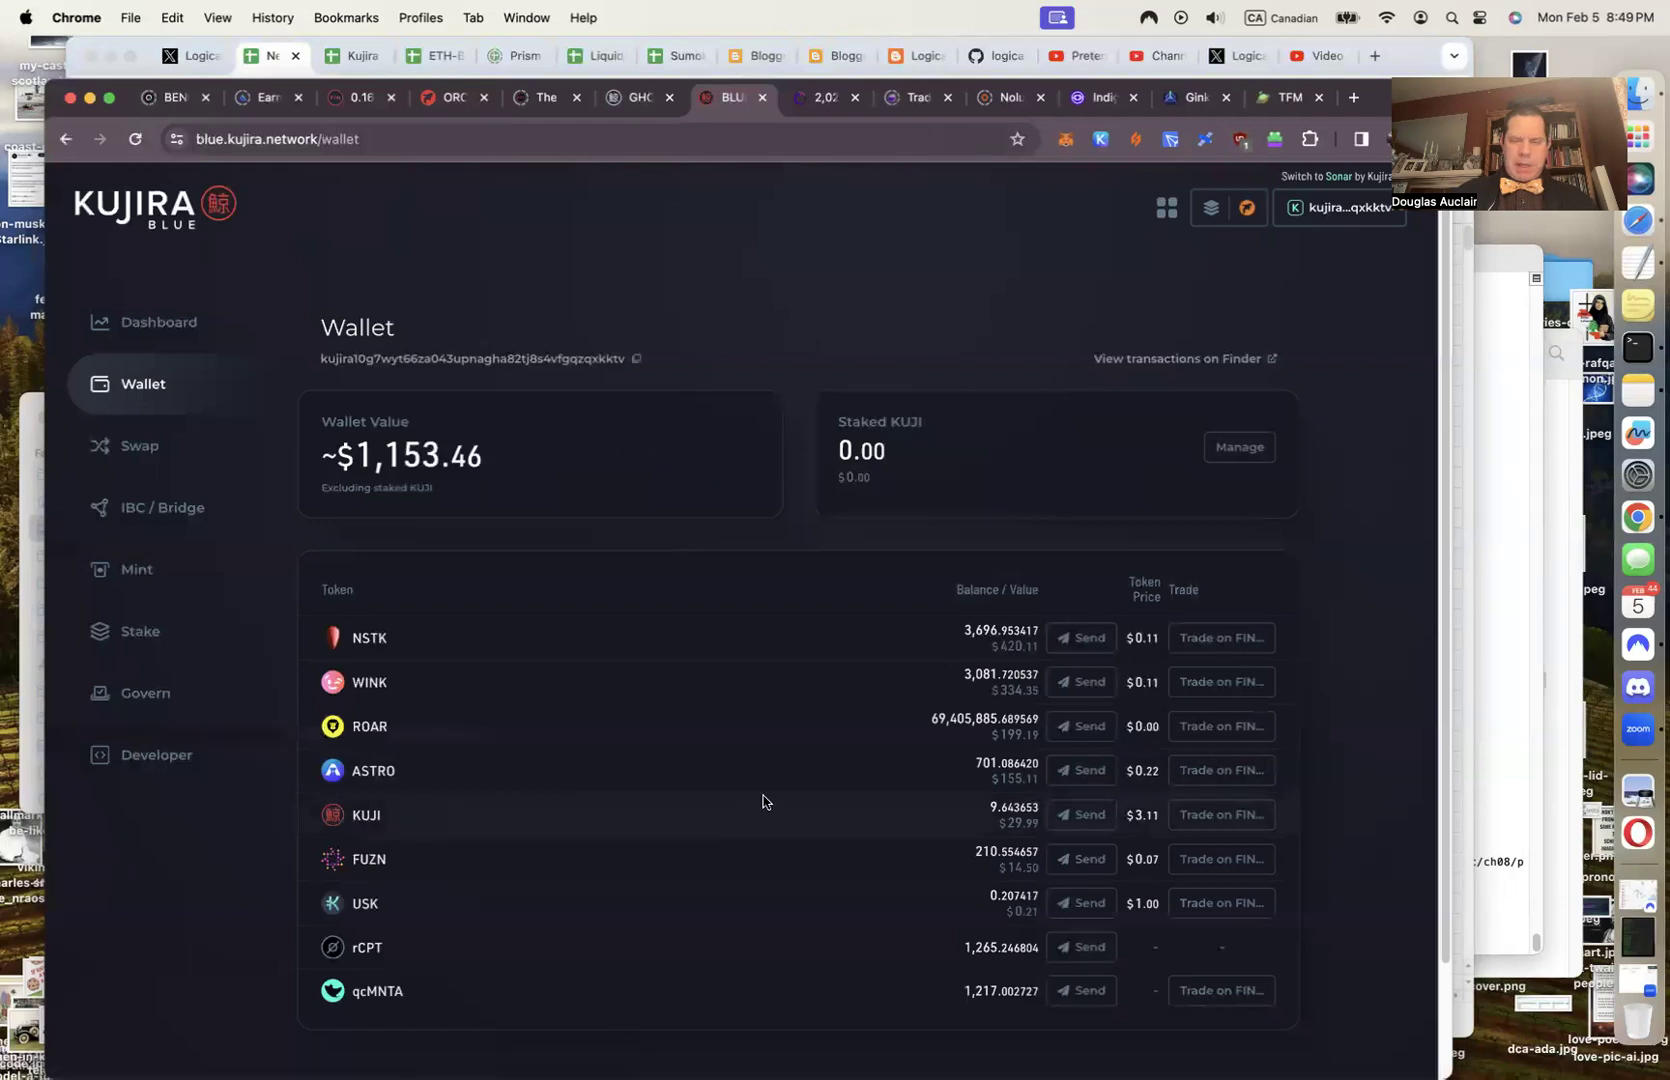
Enter an ASTRO quote of $0.22 in row 20 of the 2024-02 transactions sheet
left_click(1459, 742)
type("0.22")
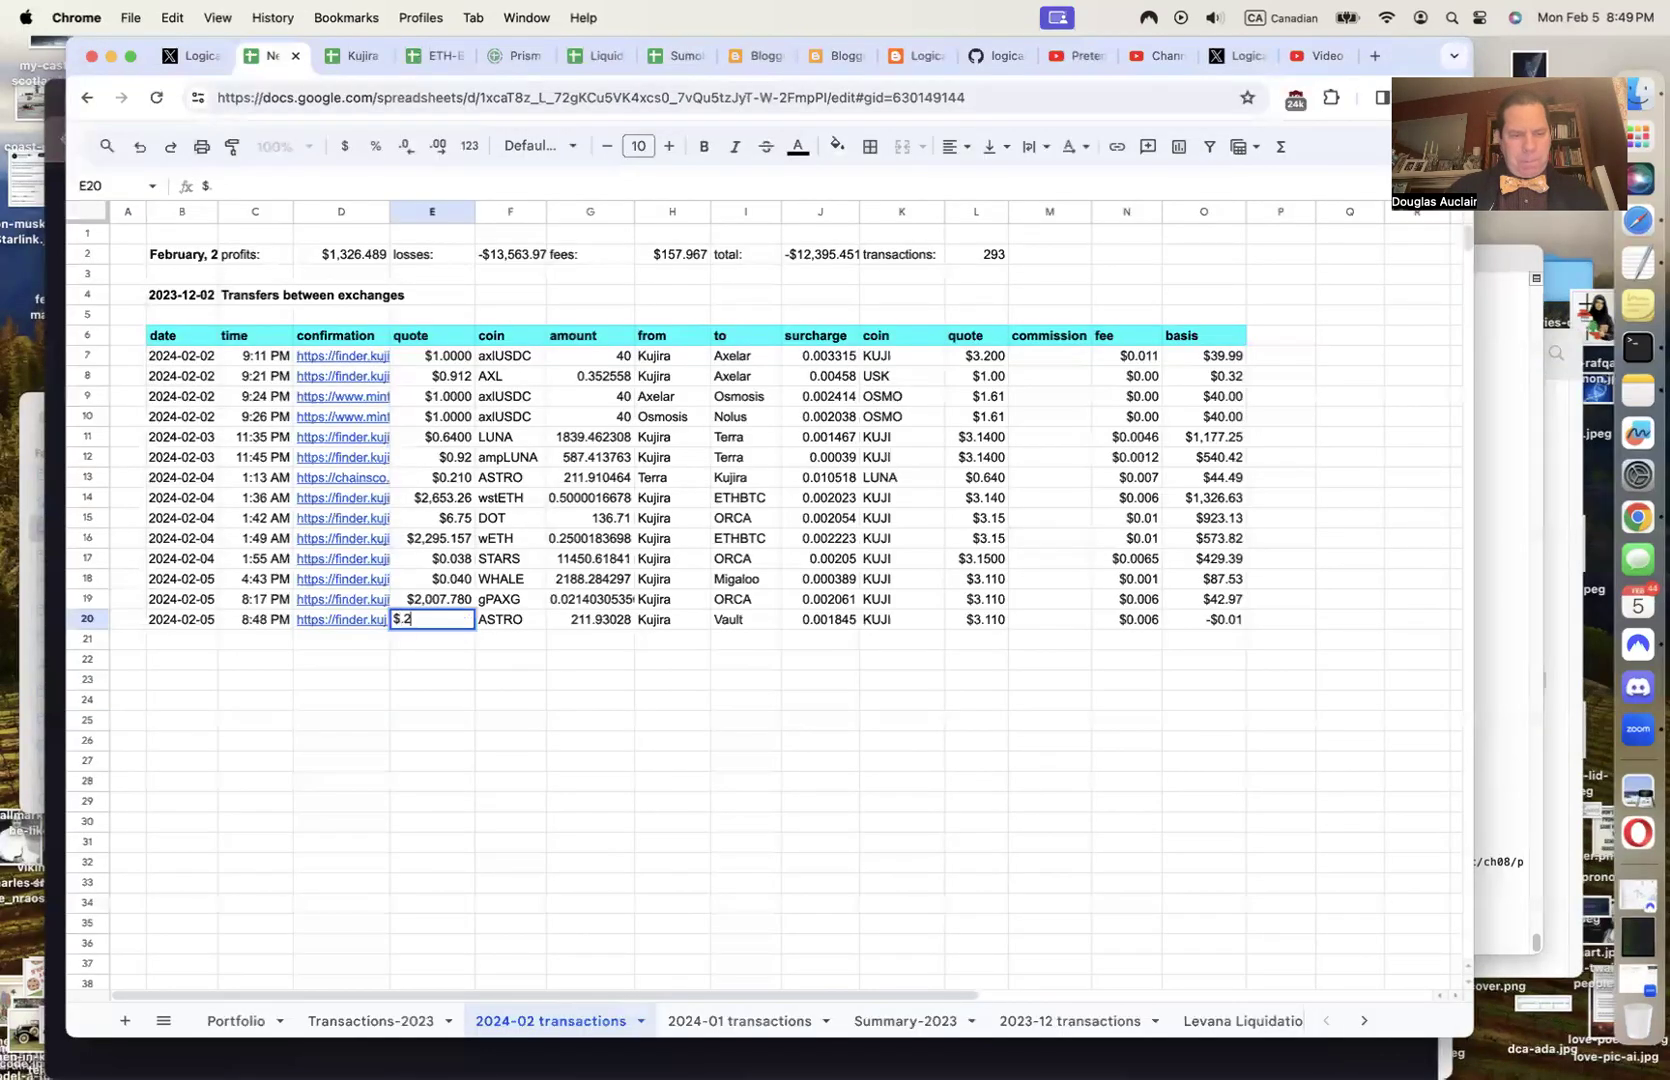
key("Tab")
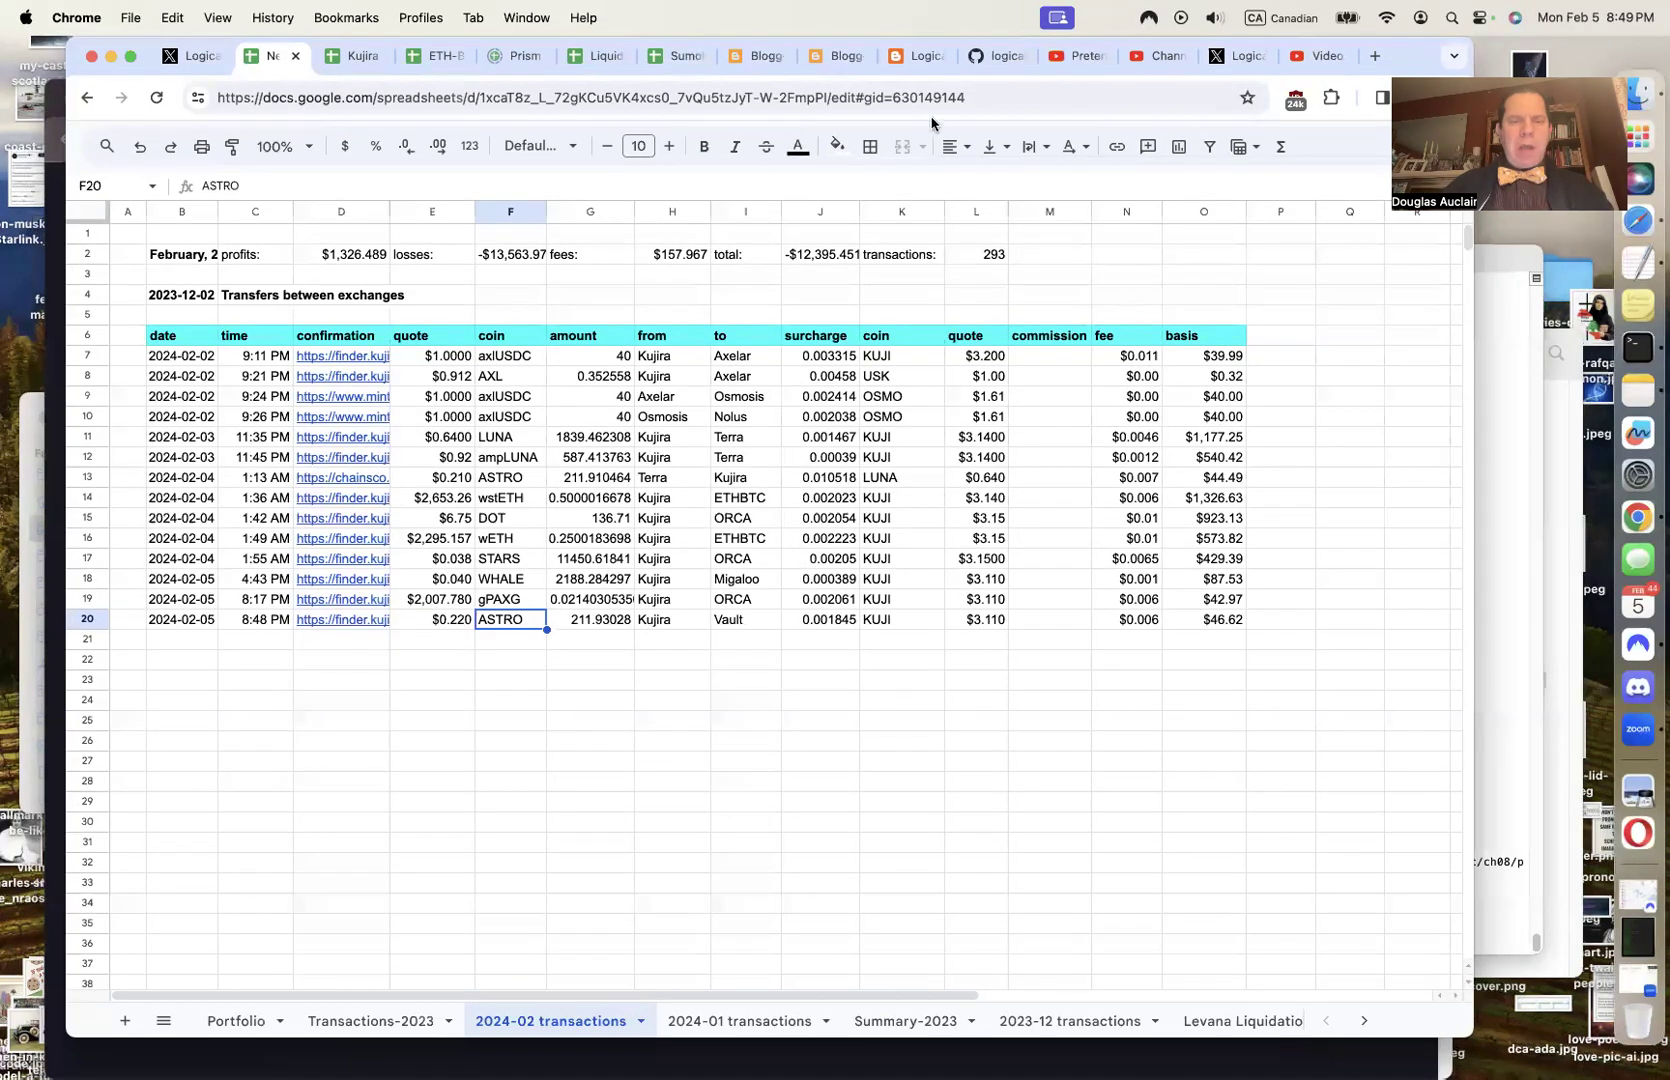
Copy the confirmation link from row 20 and go to the Log table in the SumoKuji Vault spreadsheet
key("Left")
key("Left")
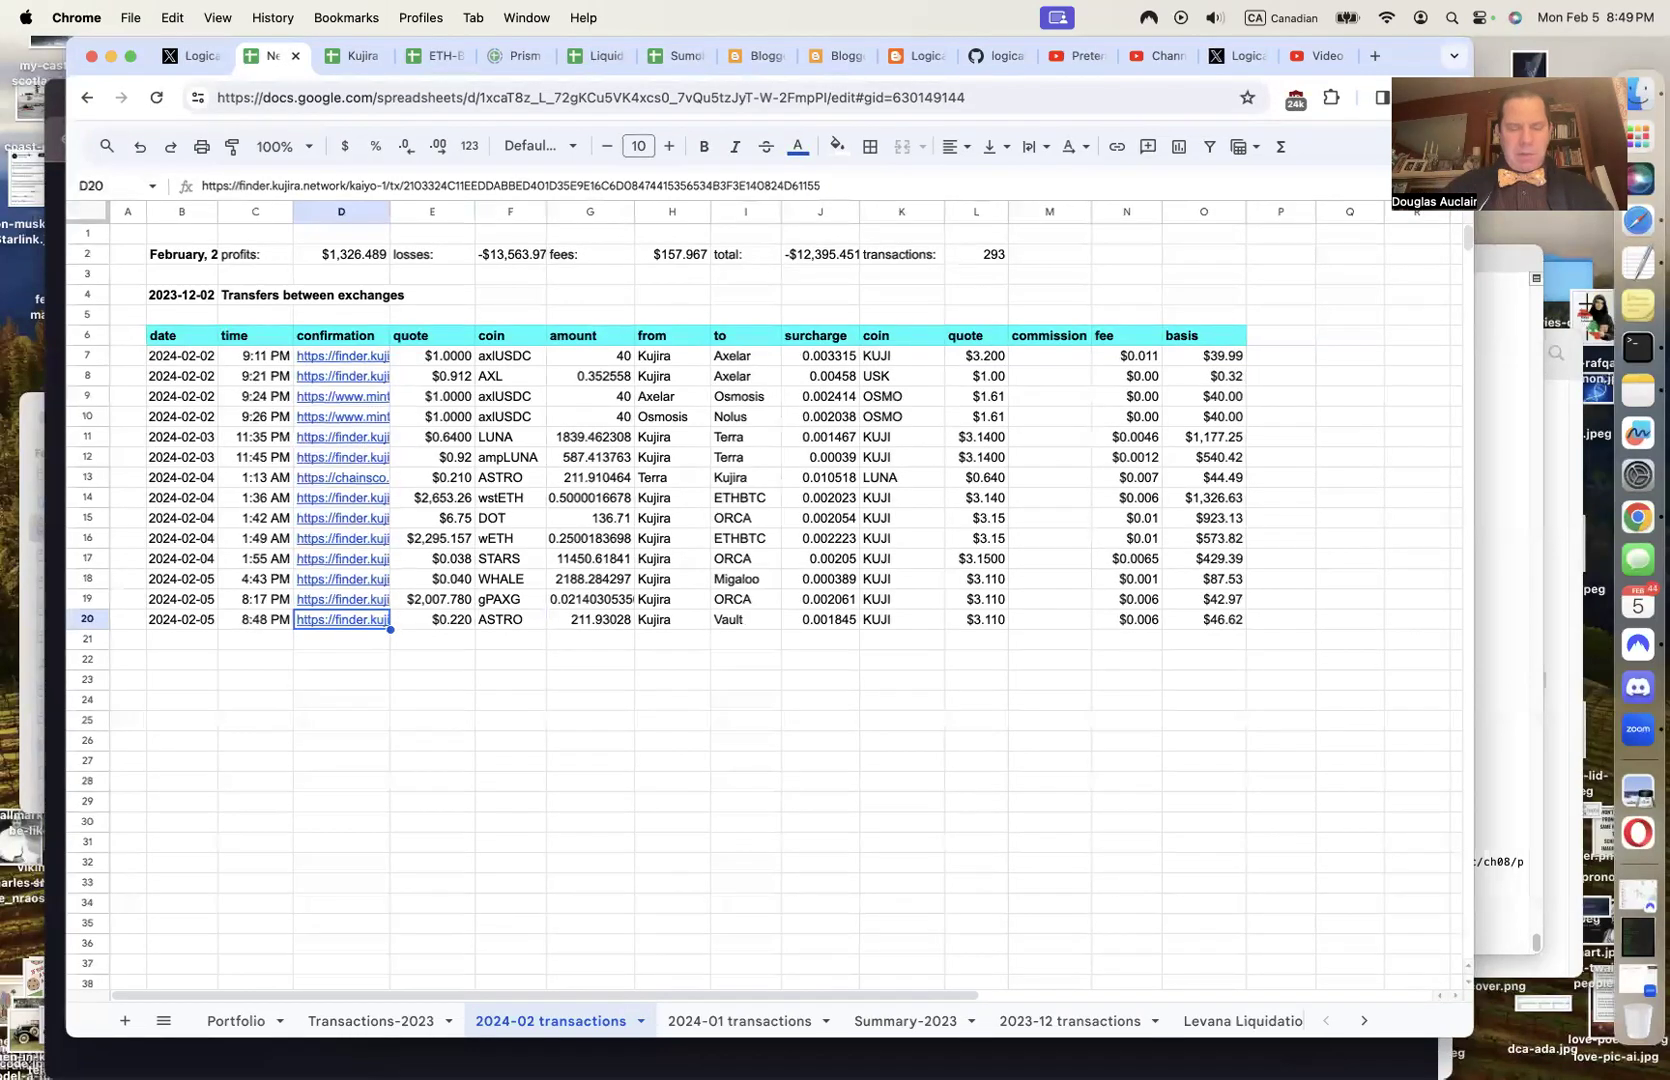
key("super+c")
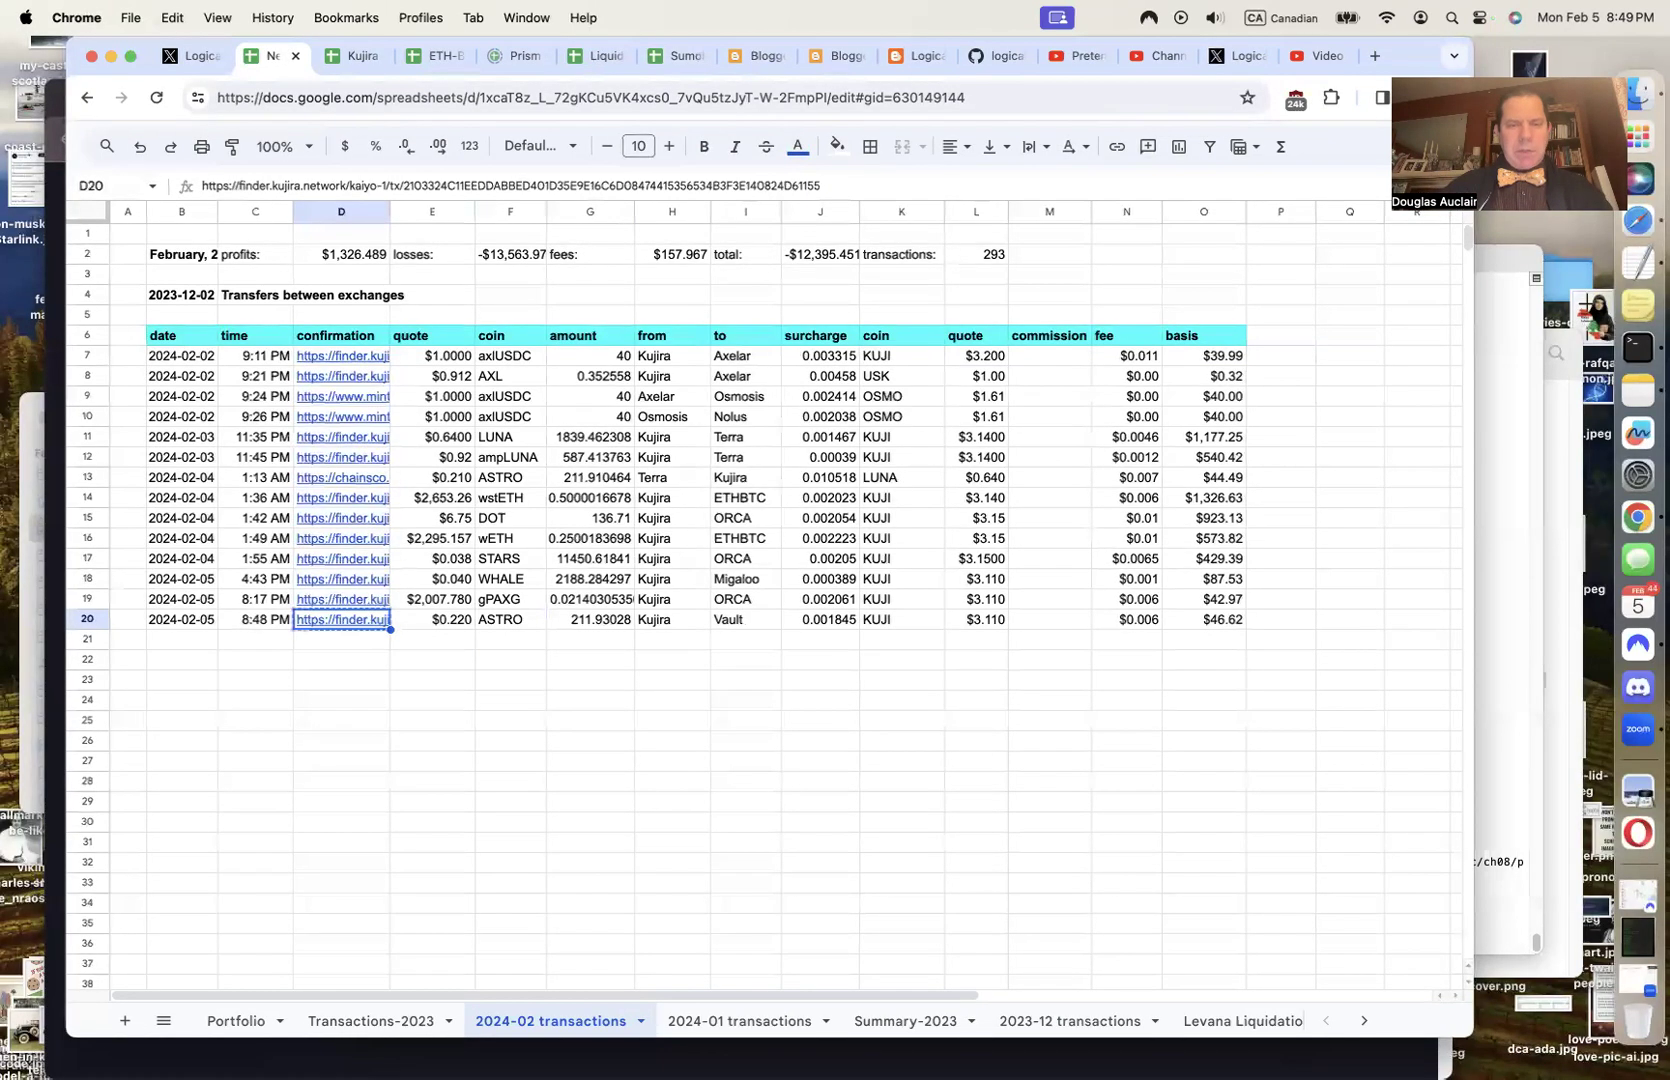
left_click(678, 60)
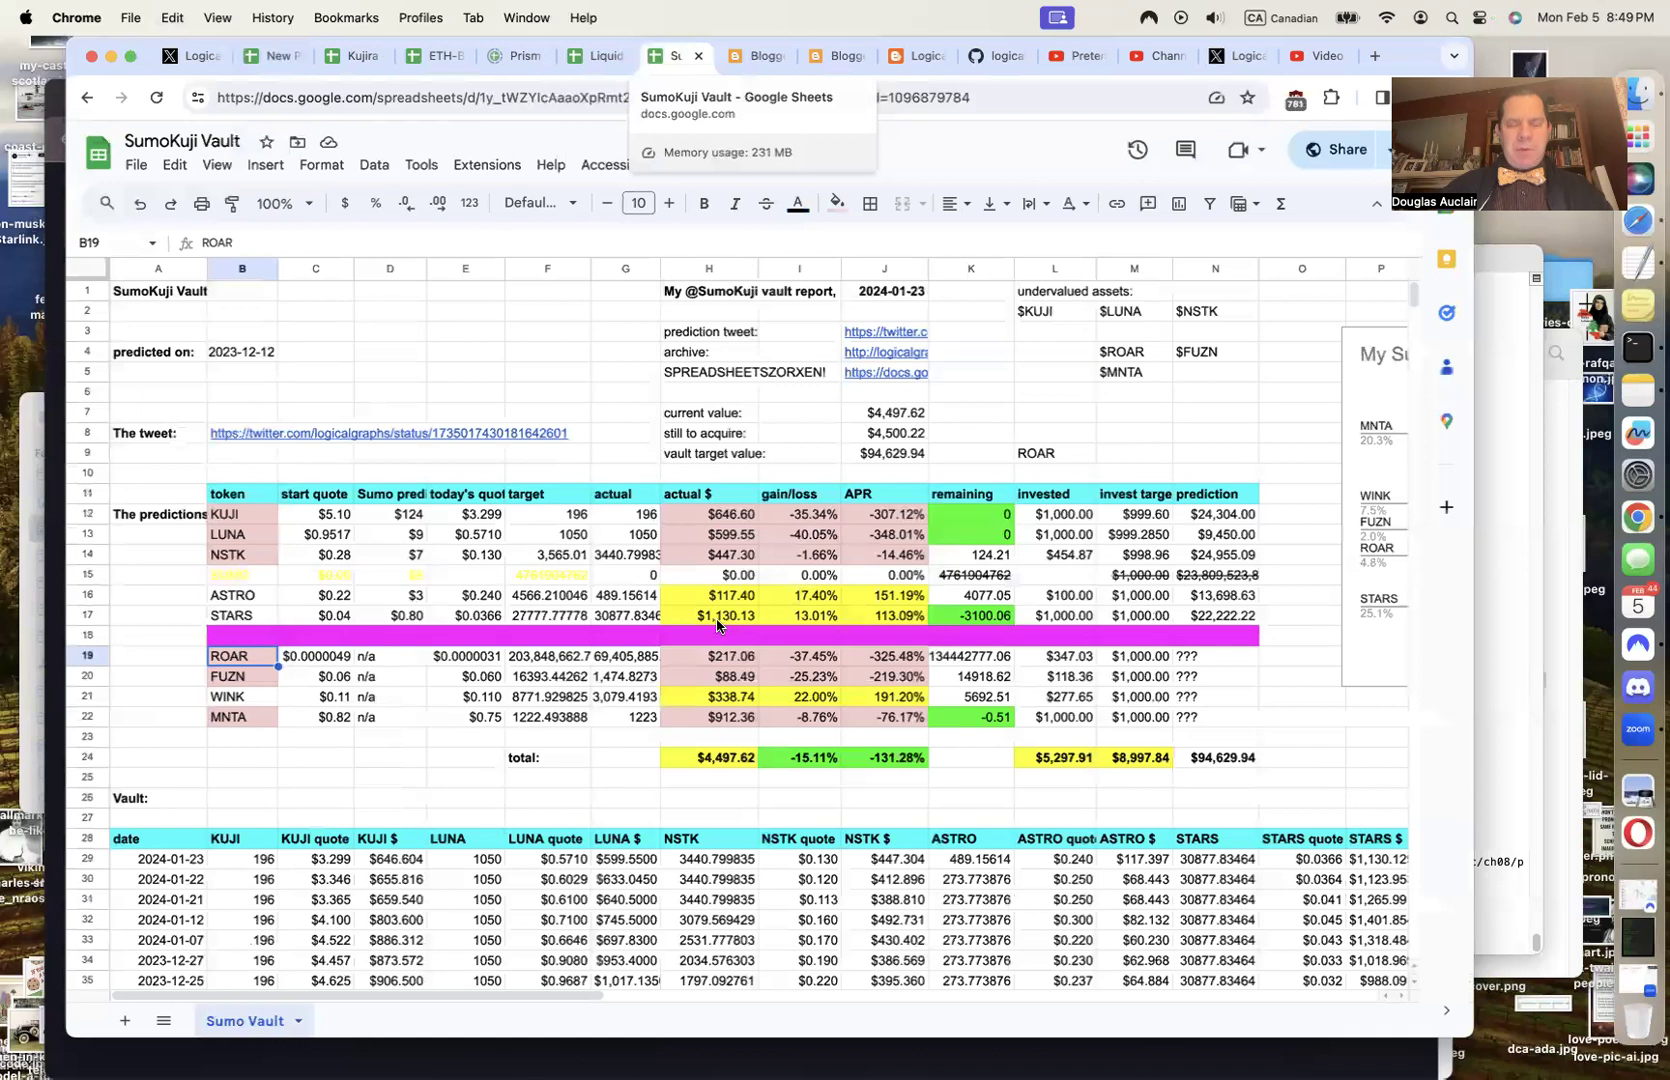
scroll(716, 626, "right", 15)
scroll(716, 626, "down", 5)
scroll(716, 626, "right", 5)
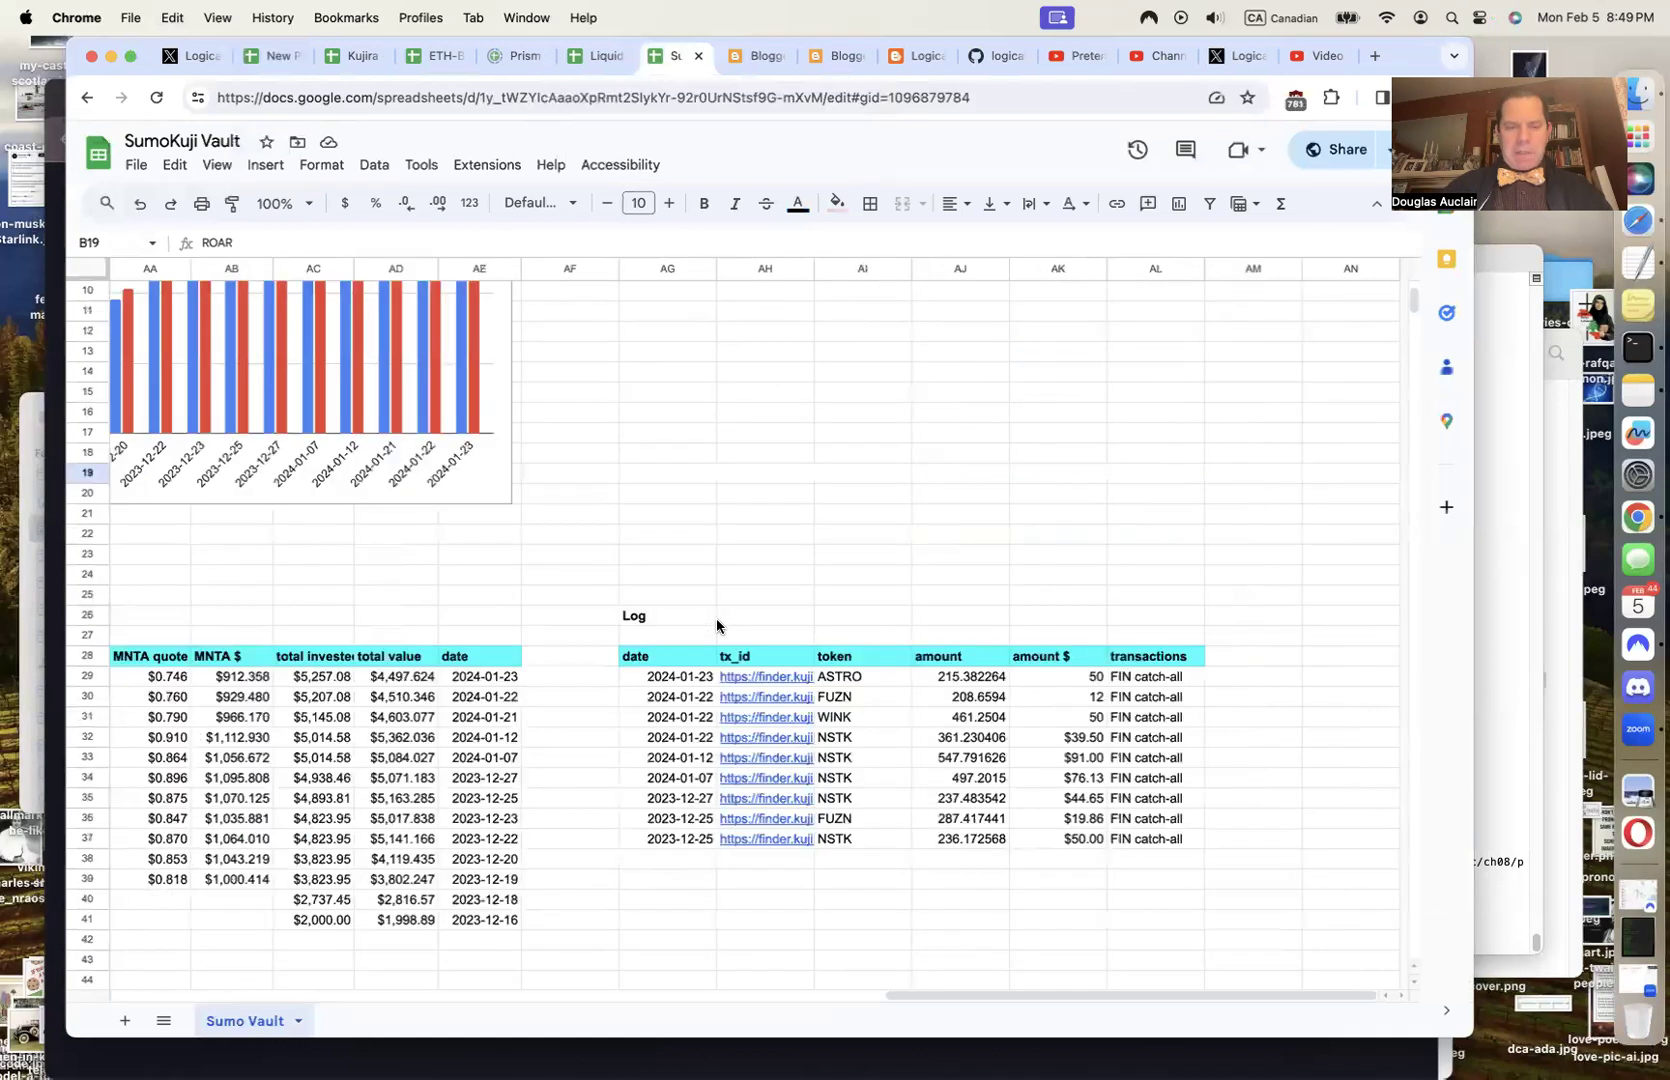
scroll(652, 543, "down", 3)
Try to copy all existing Log entries down one row, and undo the paste
left_click(652, 540)
left_click(1158, 700, "shift")
key("super+c")
key("Down")
key("super+v")
key("Escape")
key("Up")
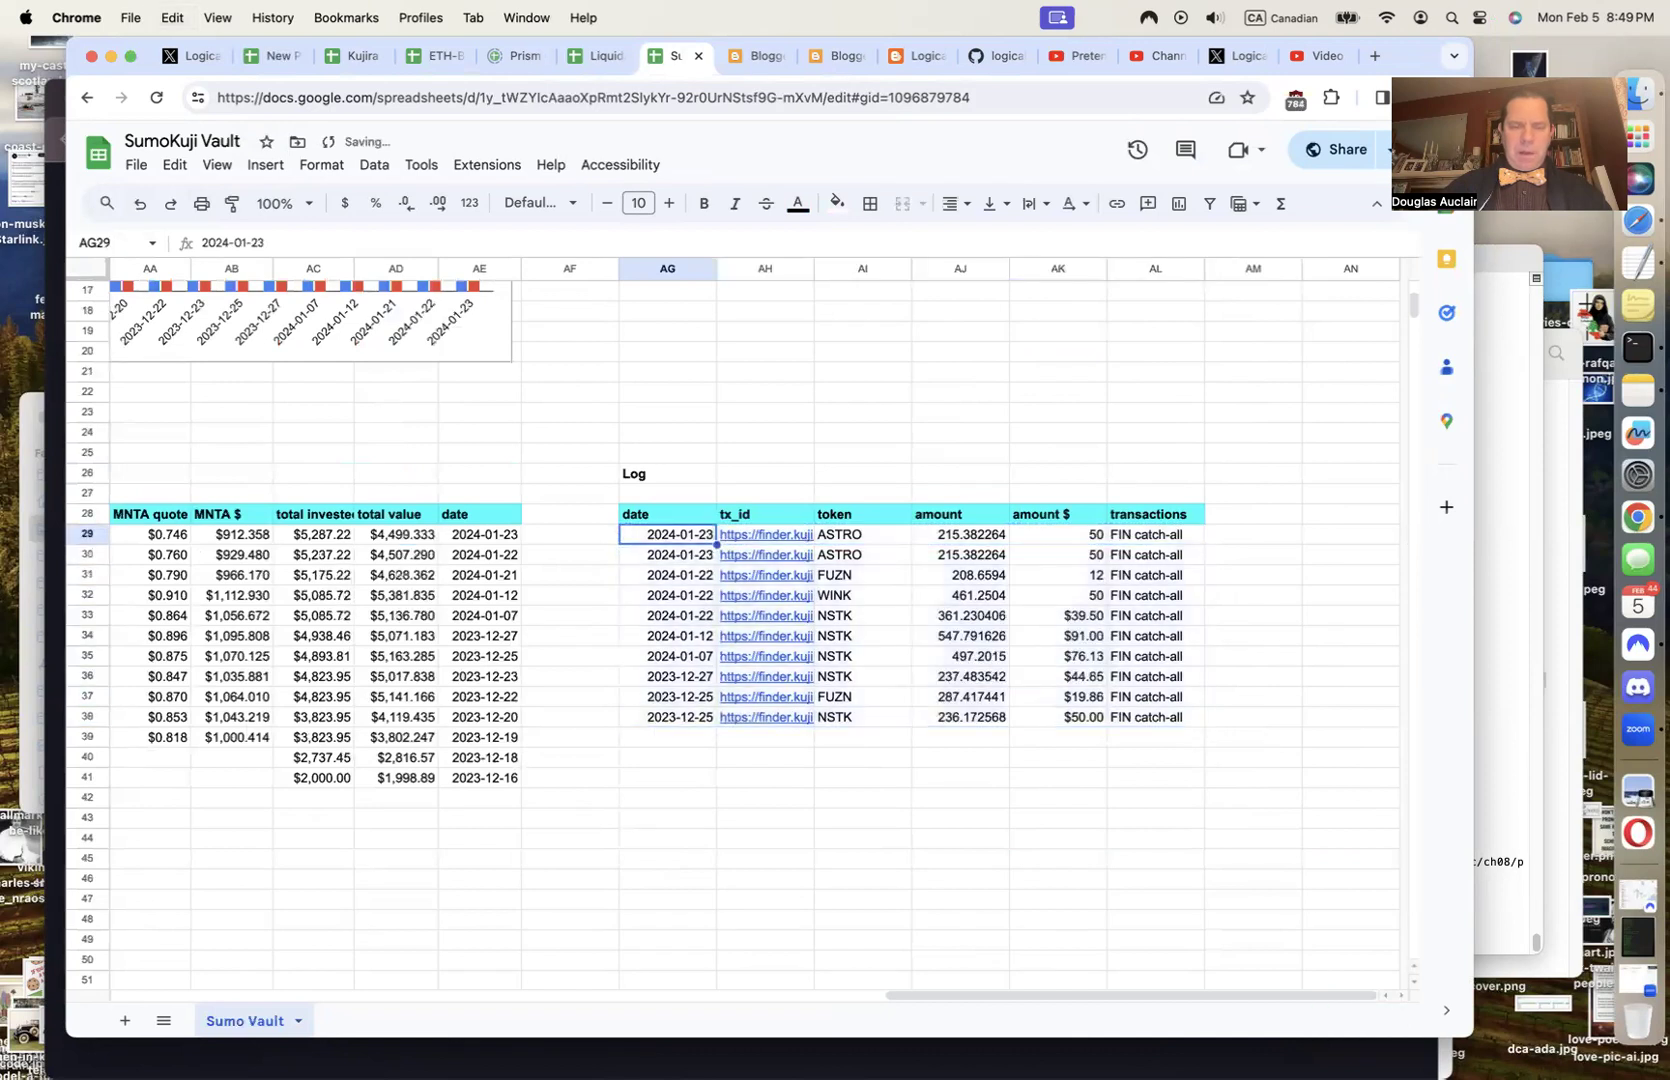
key("super+z")
Move all existing Log entries down one row to free row 29
left_click_drag(660, 535, 1150, 697)
key("super+c")
key("Down")
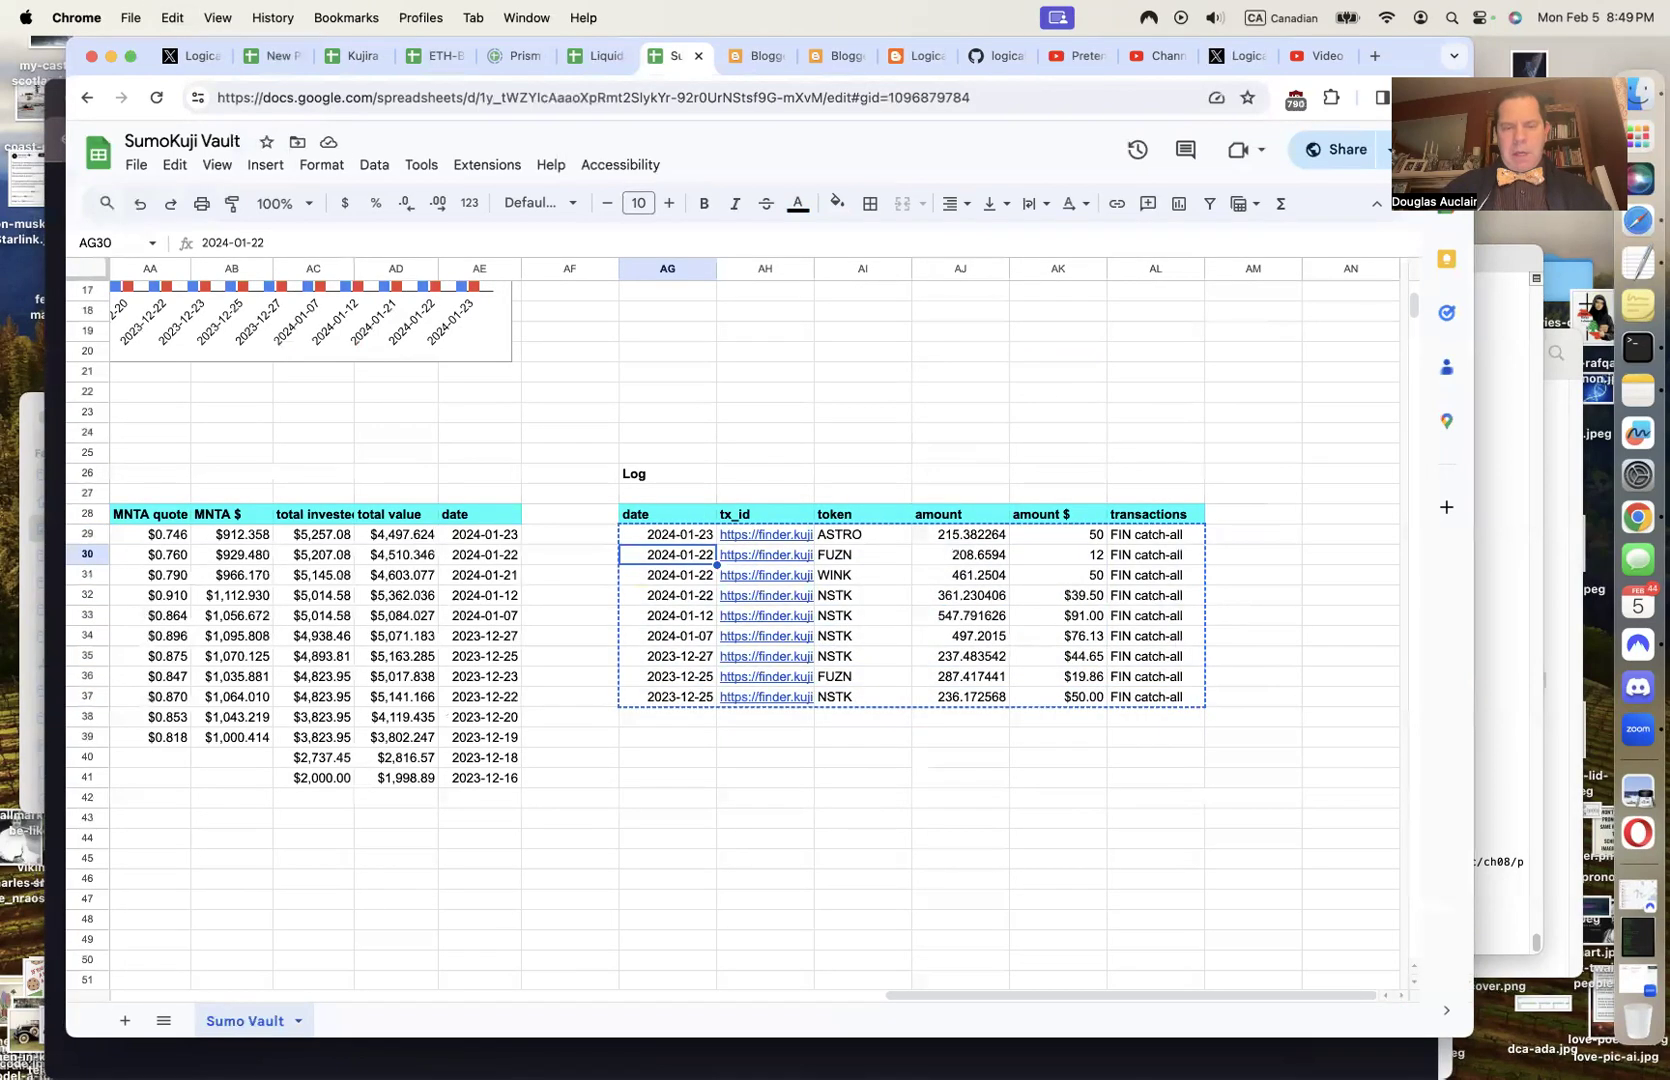
key("super+v")
Start the new Log entry in row 29 with date 2024-02-05, the copied confirmation link as tx_id and token ASTRO
key("Up")
type("2")
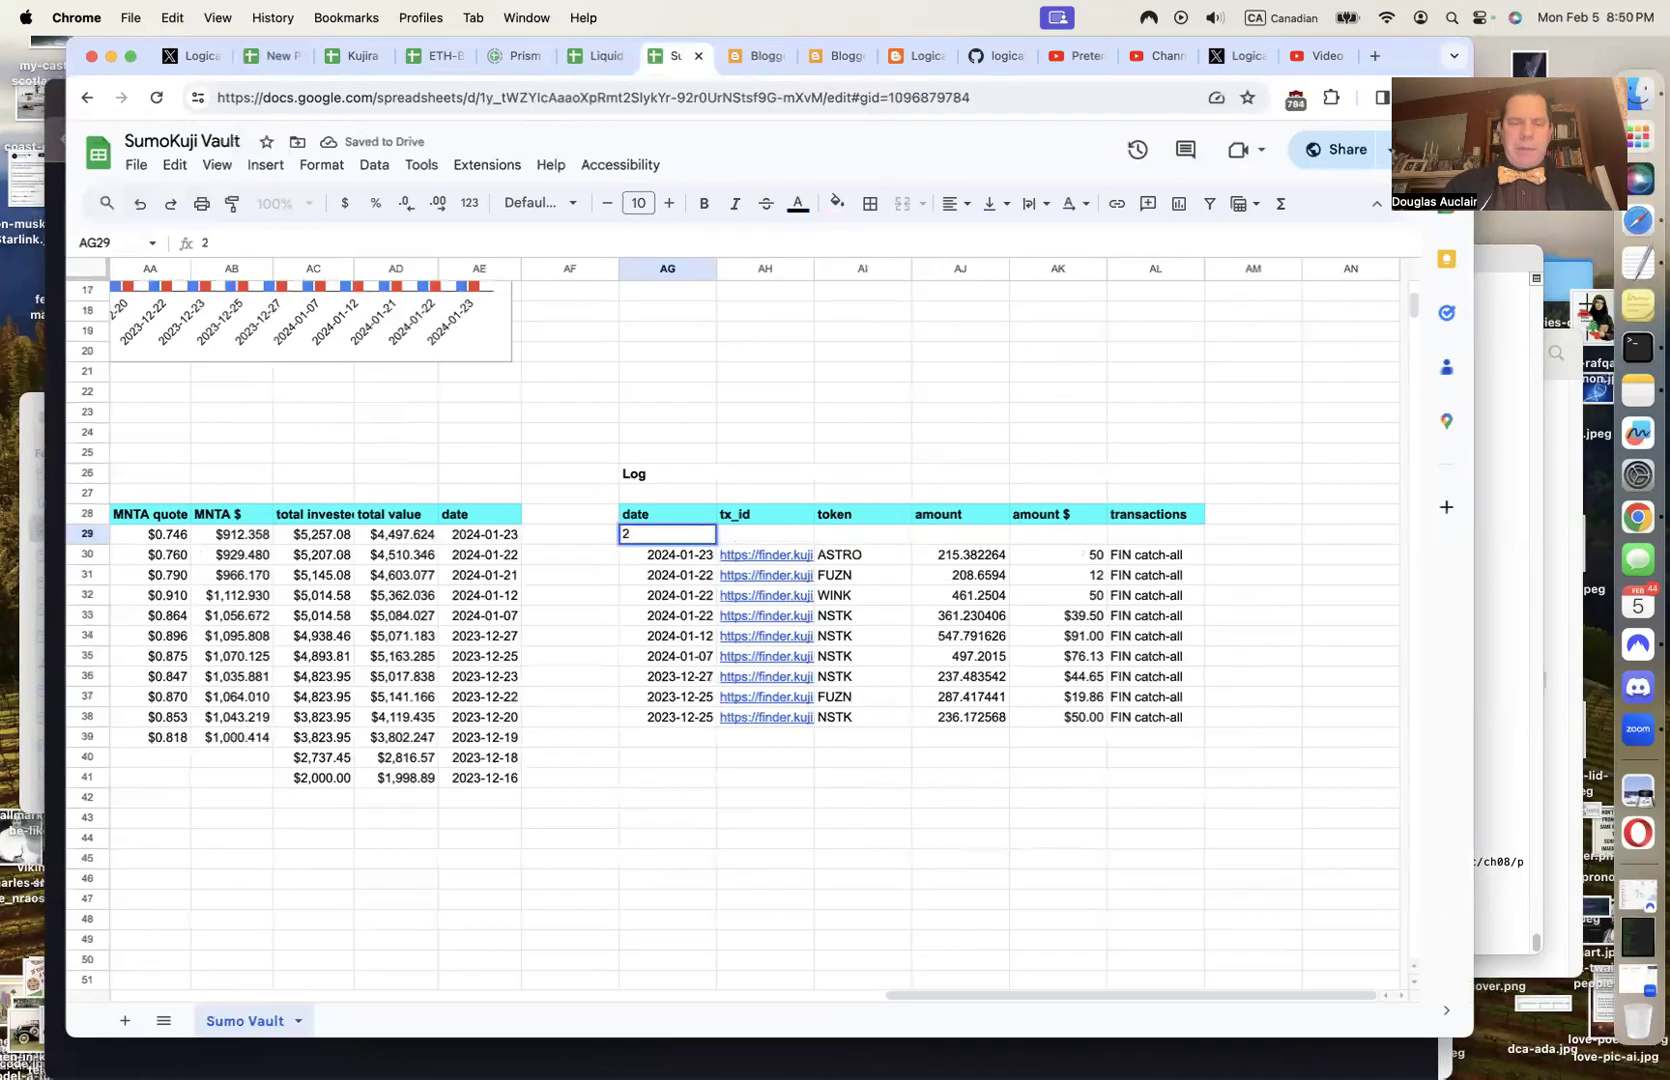
type("024-02-05")
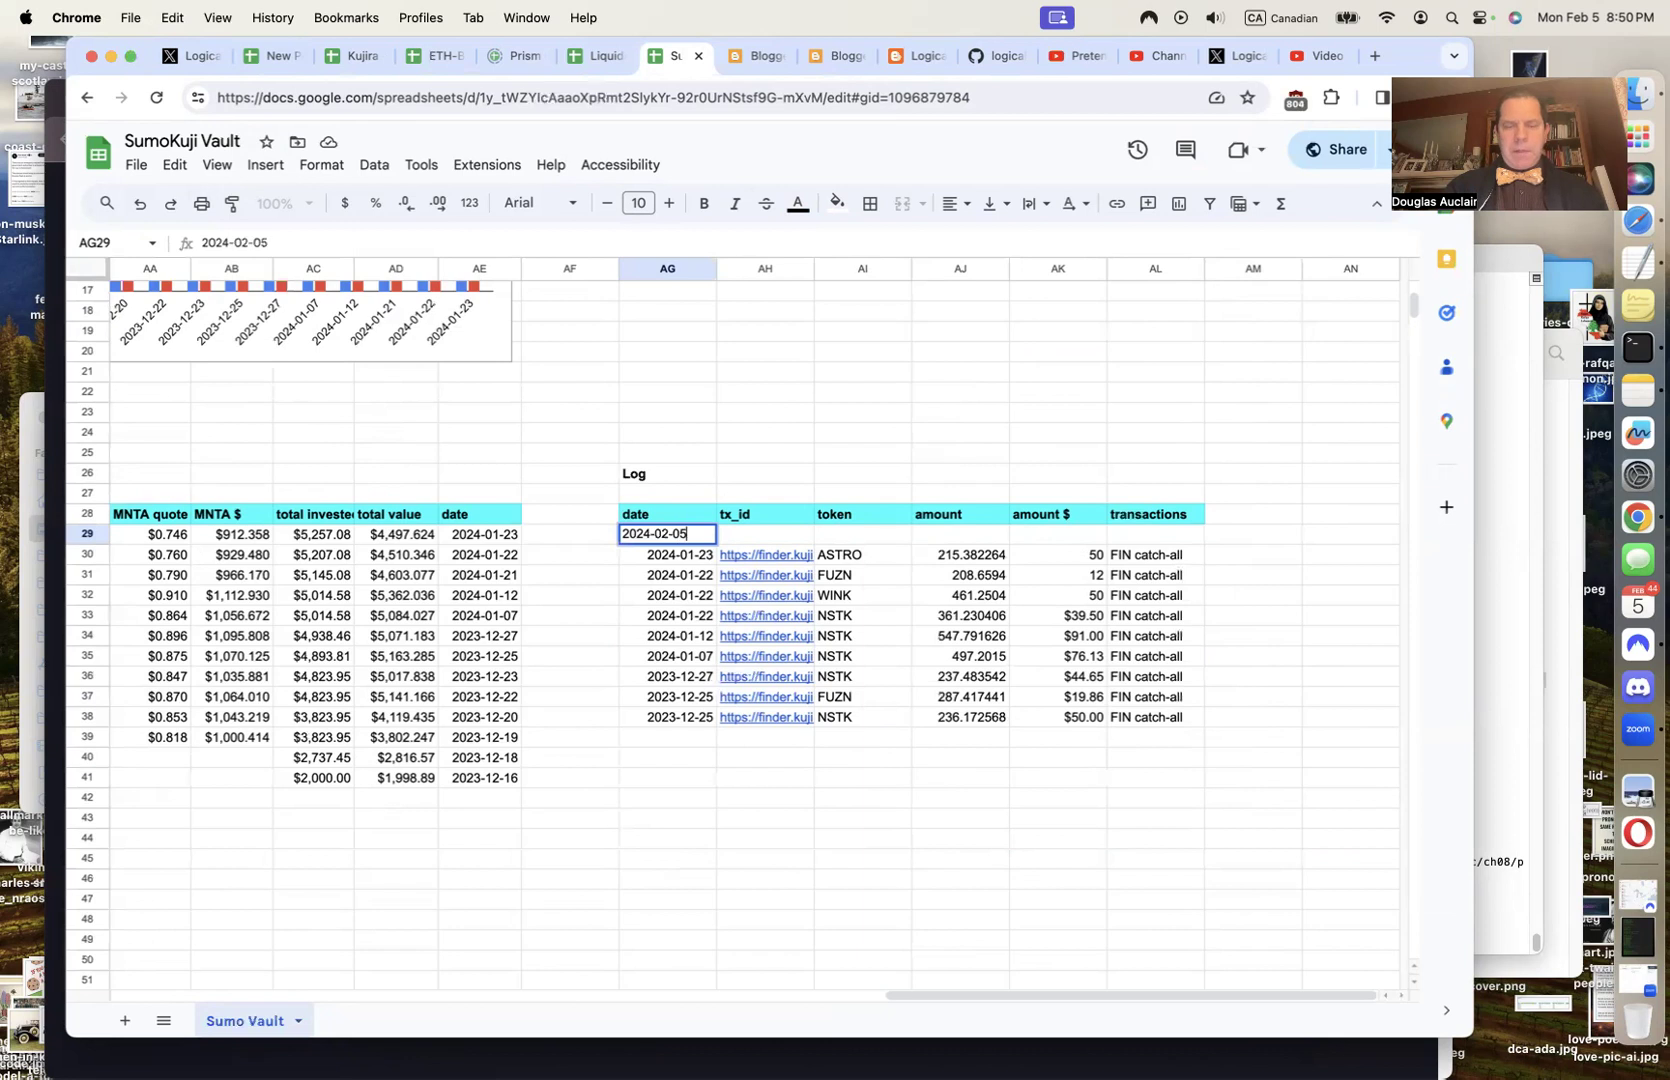
key("Tab")
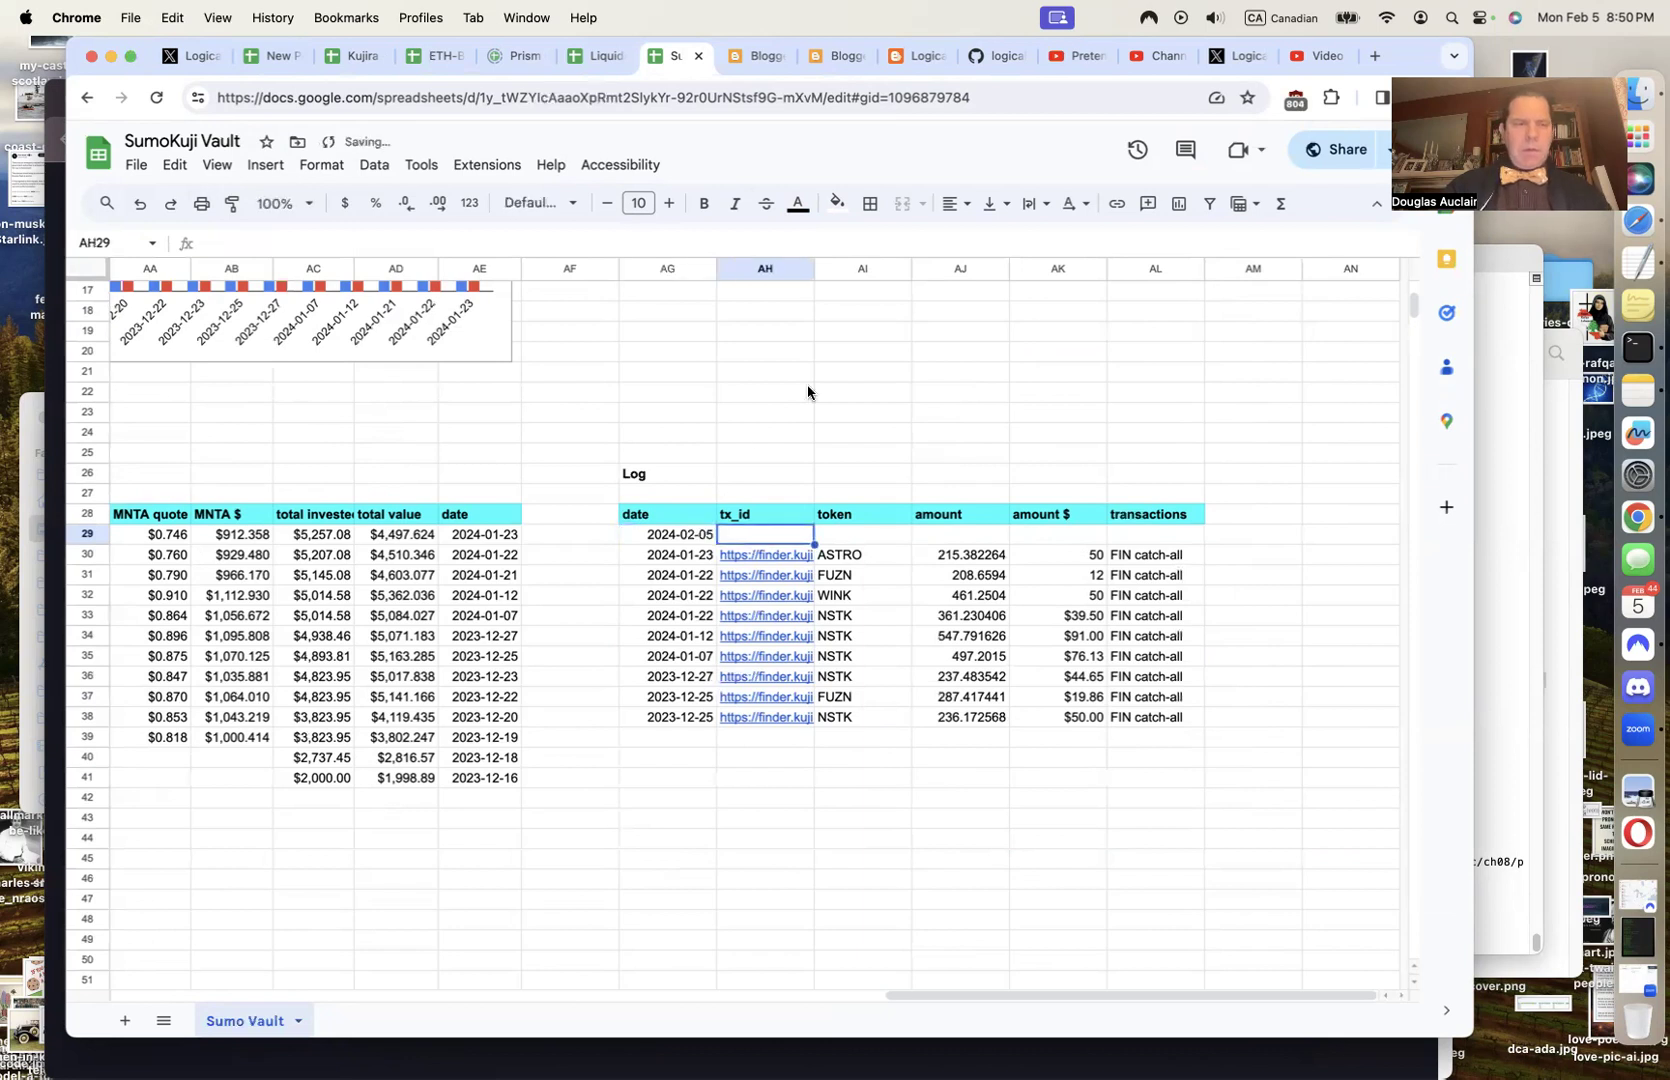
left_click(290, 57)
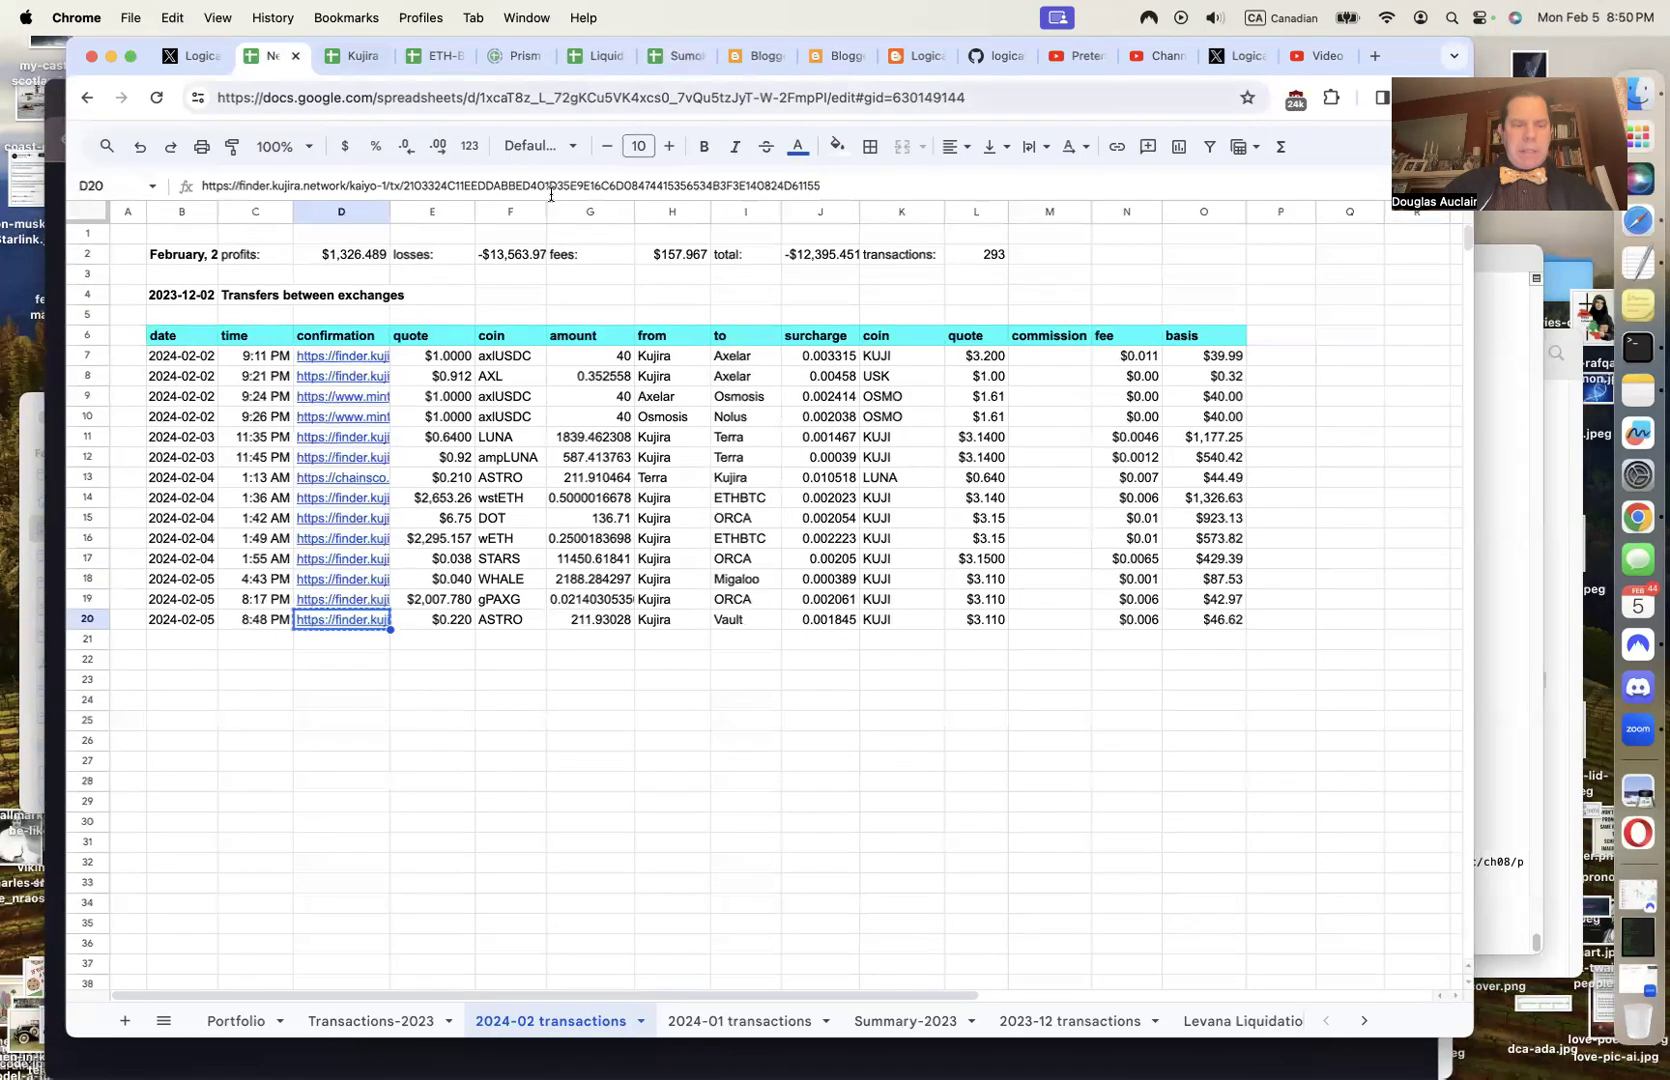
left_click(678, 57)
key("cmd+v")
key("Tab")
type("ASTRO")
key("Tab")
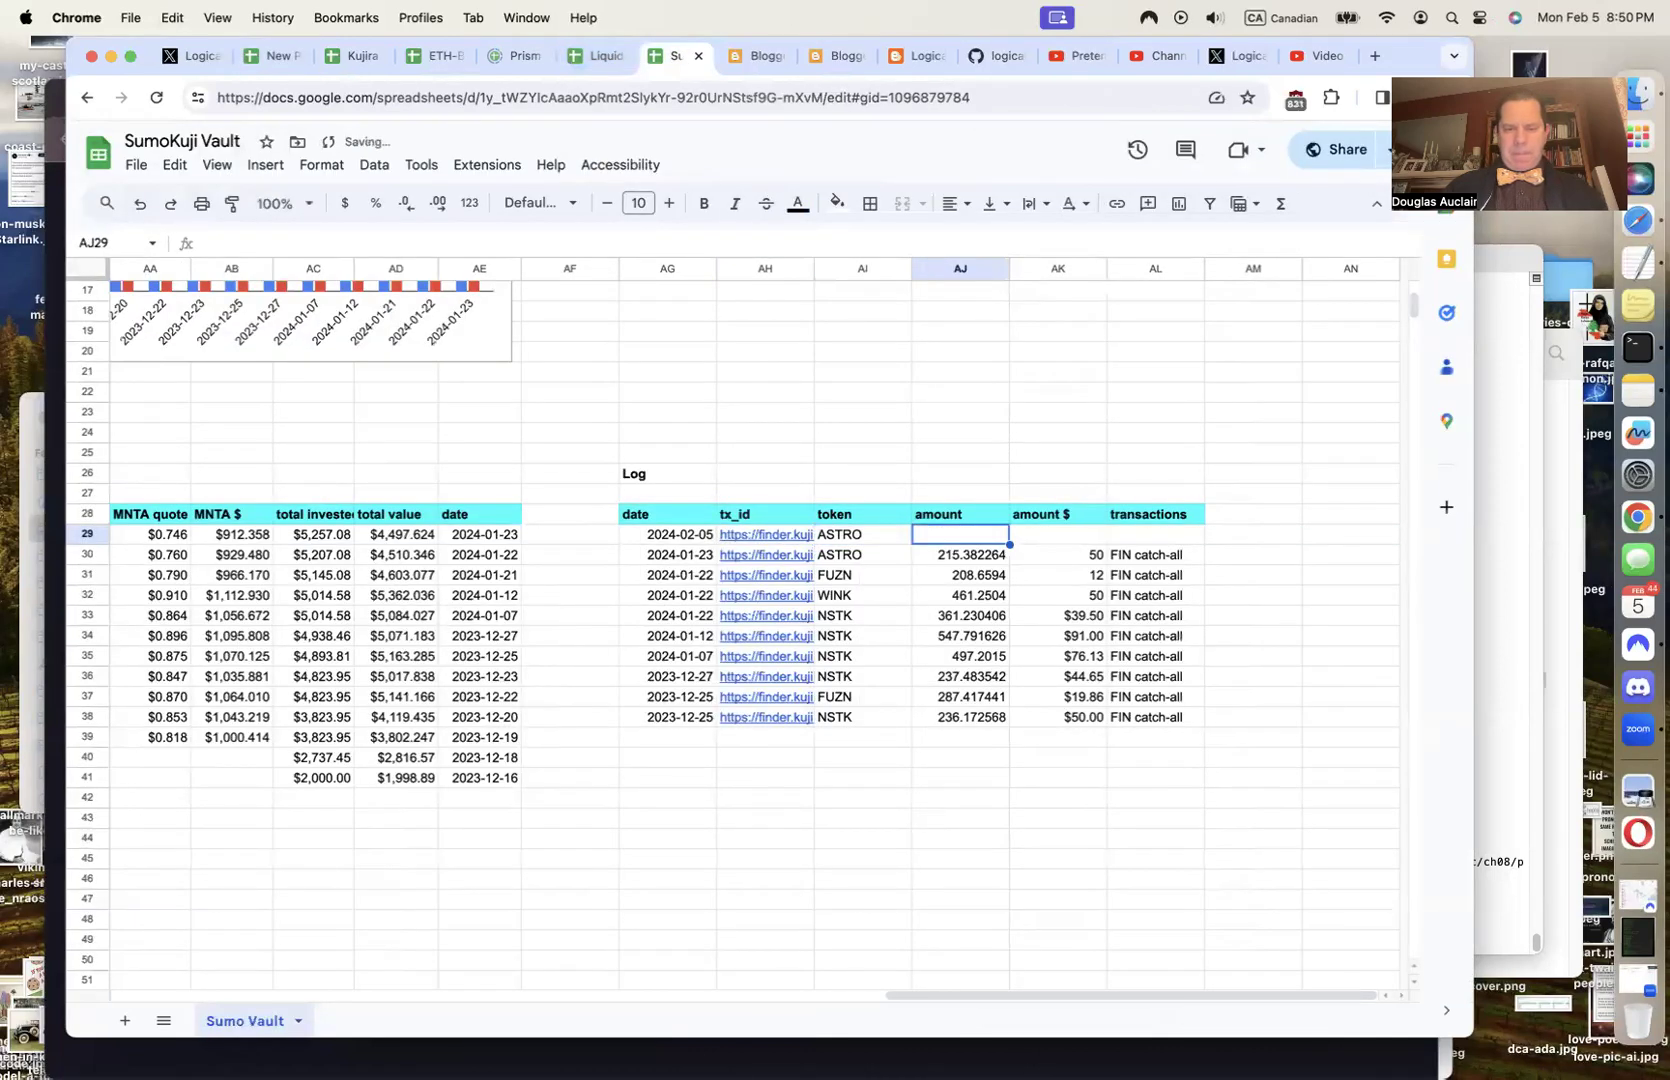
Copy the ASTRO amount from row 20 of the 2024-02 transactions sheet into the amount cell of Log row 29
left_click(286, 64)
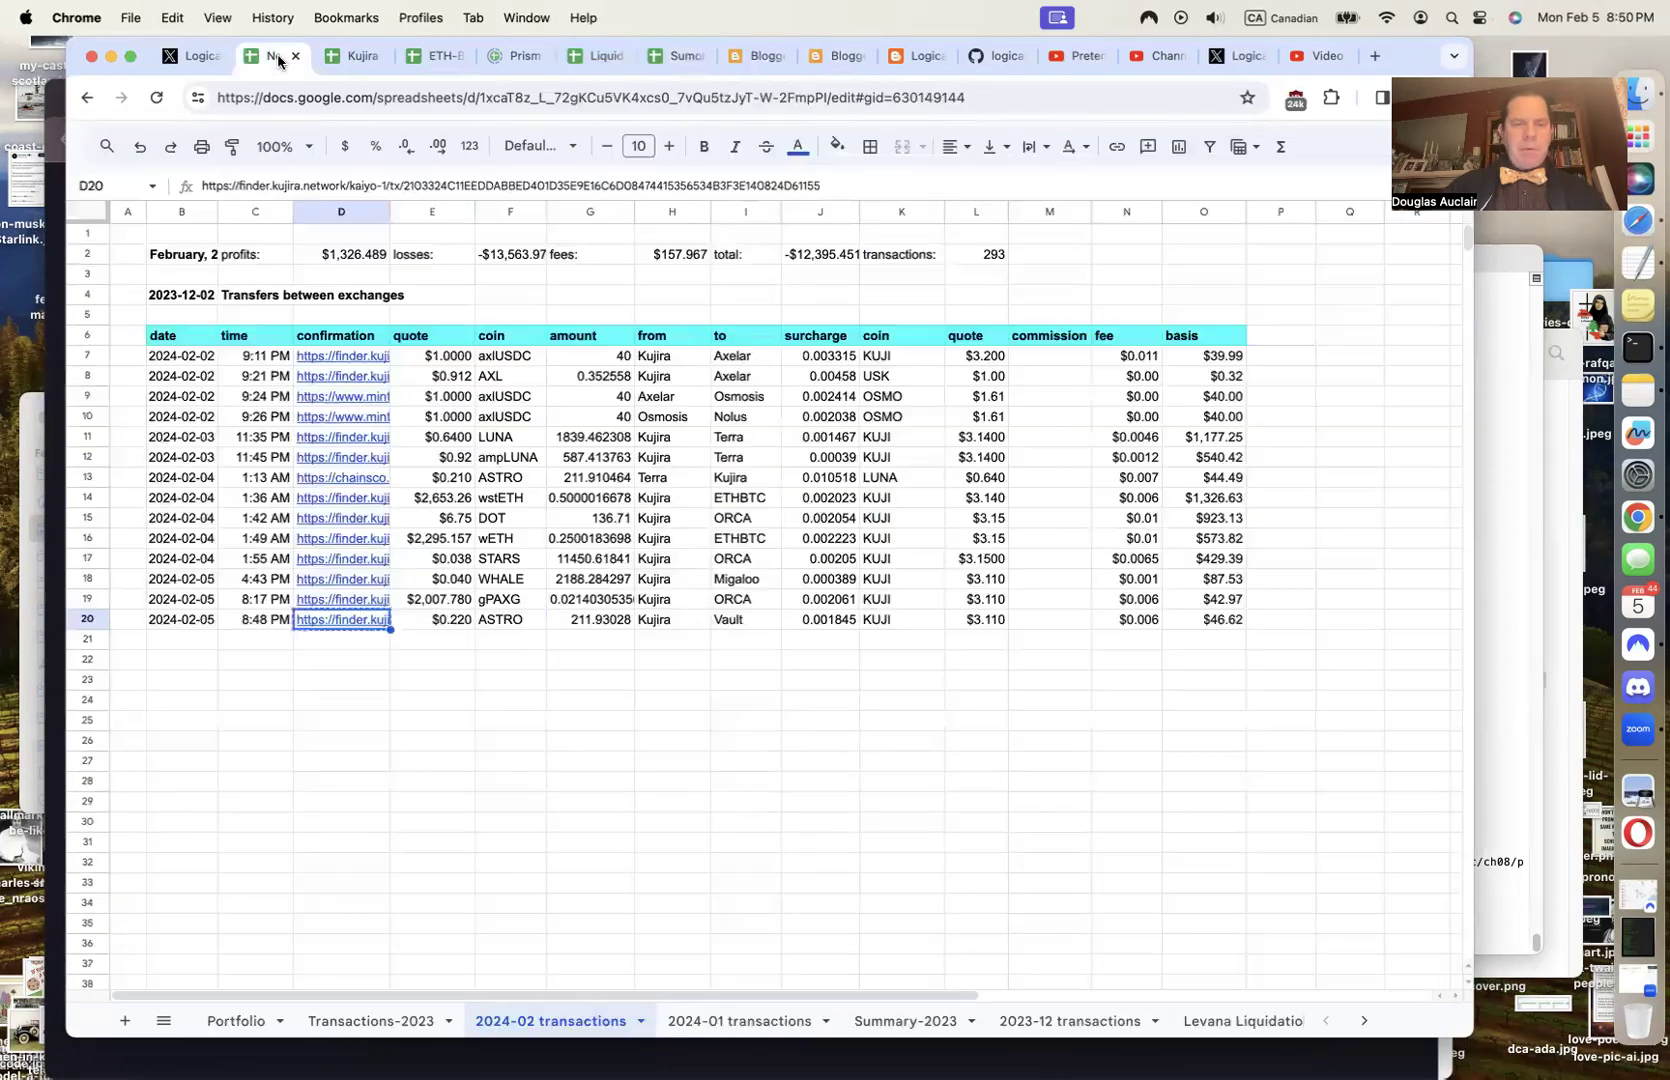
key("Right")
key("Right")
key("Right")
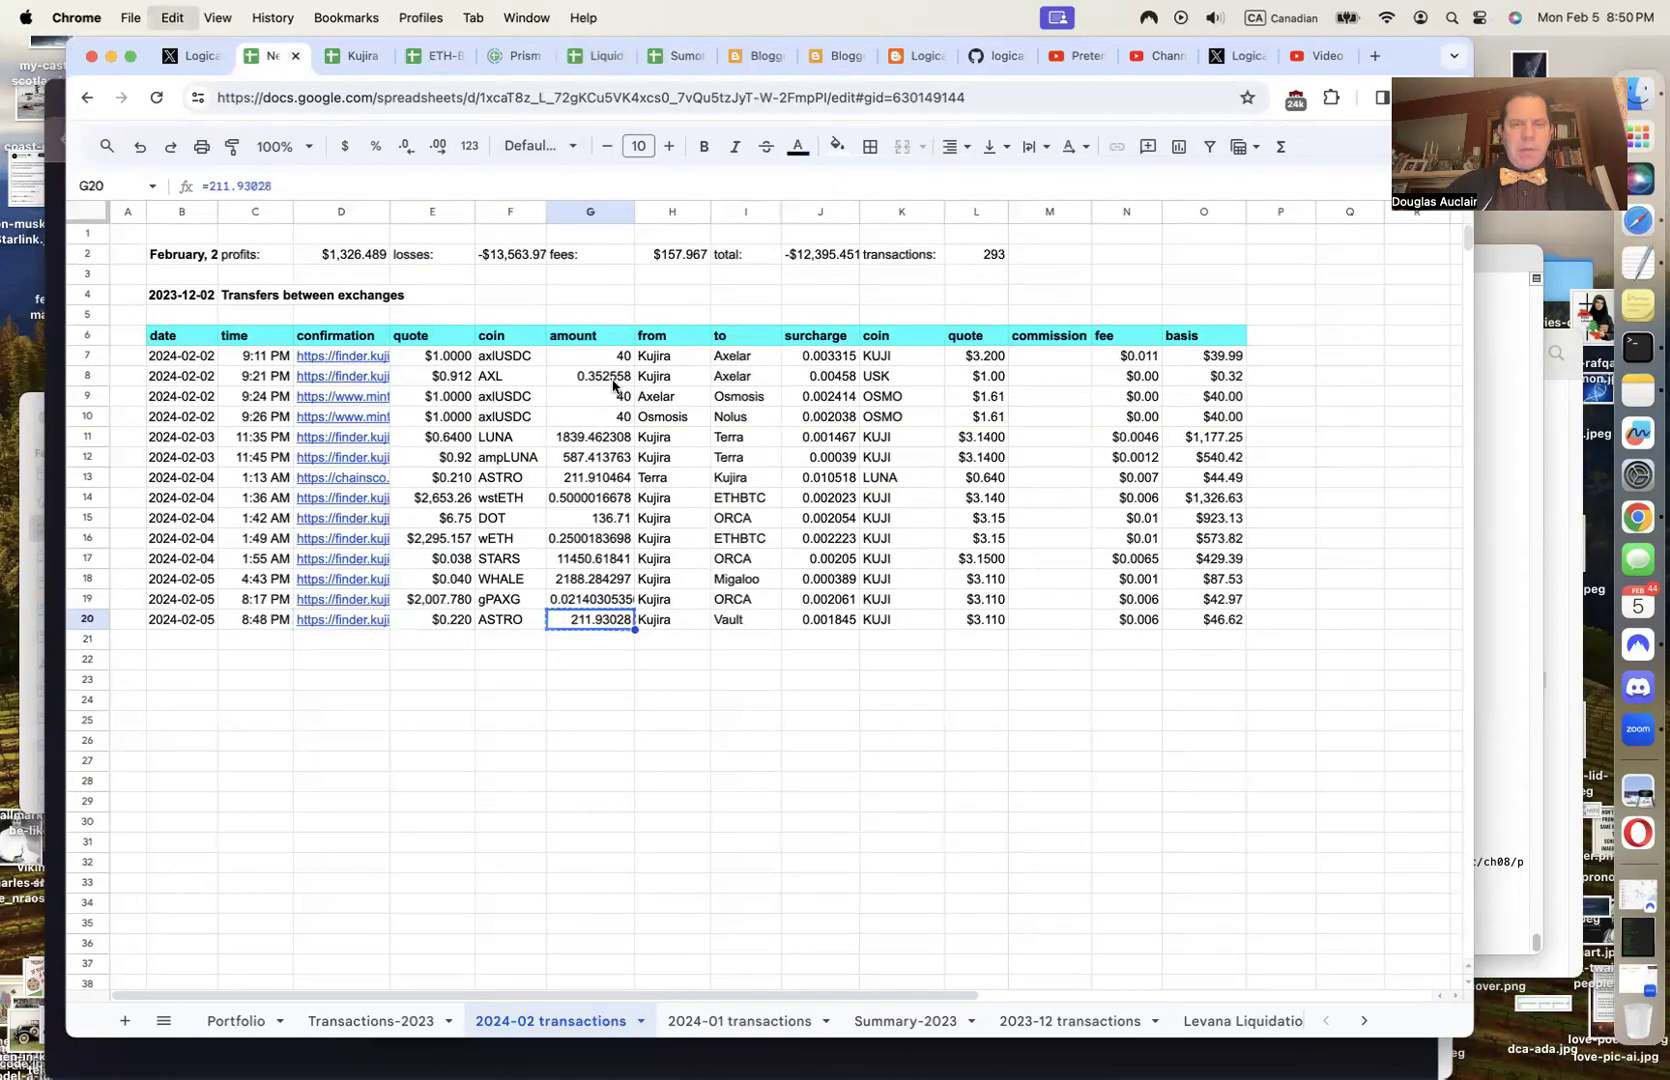
key("cmd+c")
left_click(685, 56)
key("cmd+v")
key("Right")
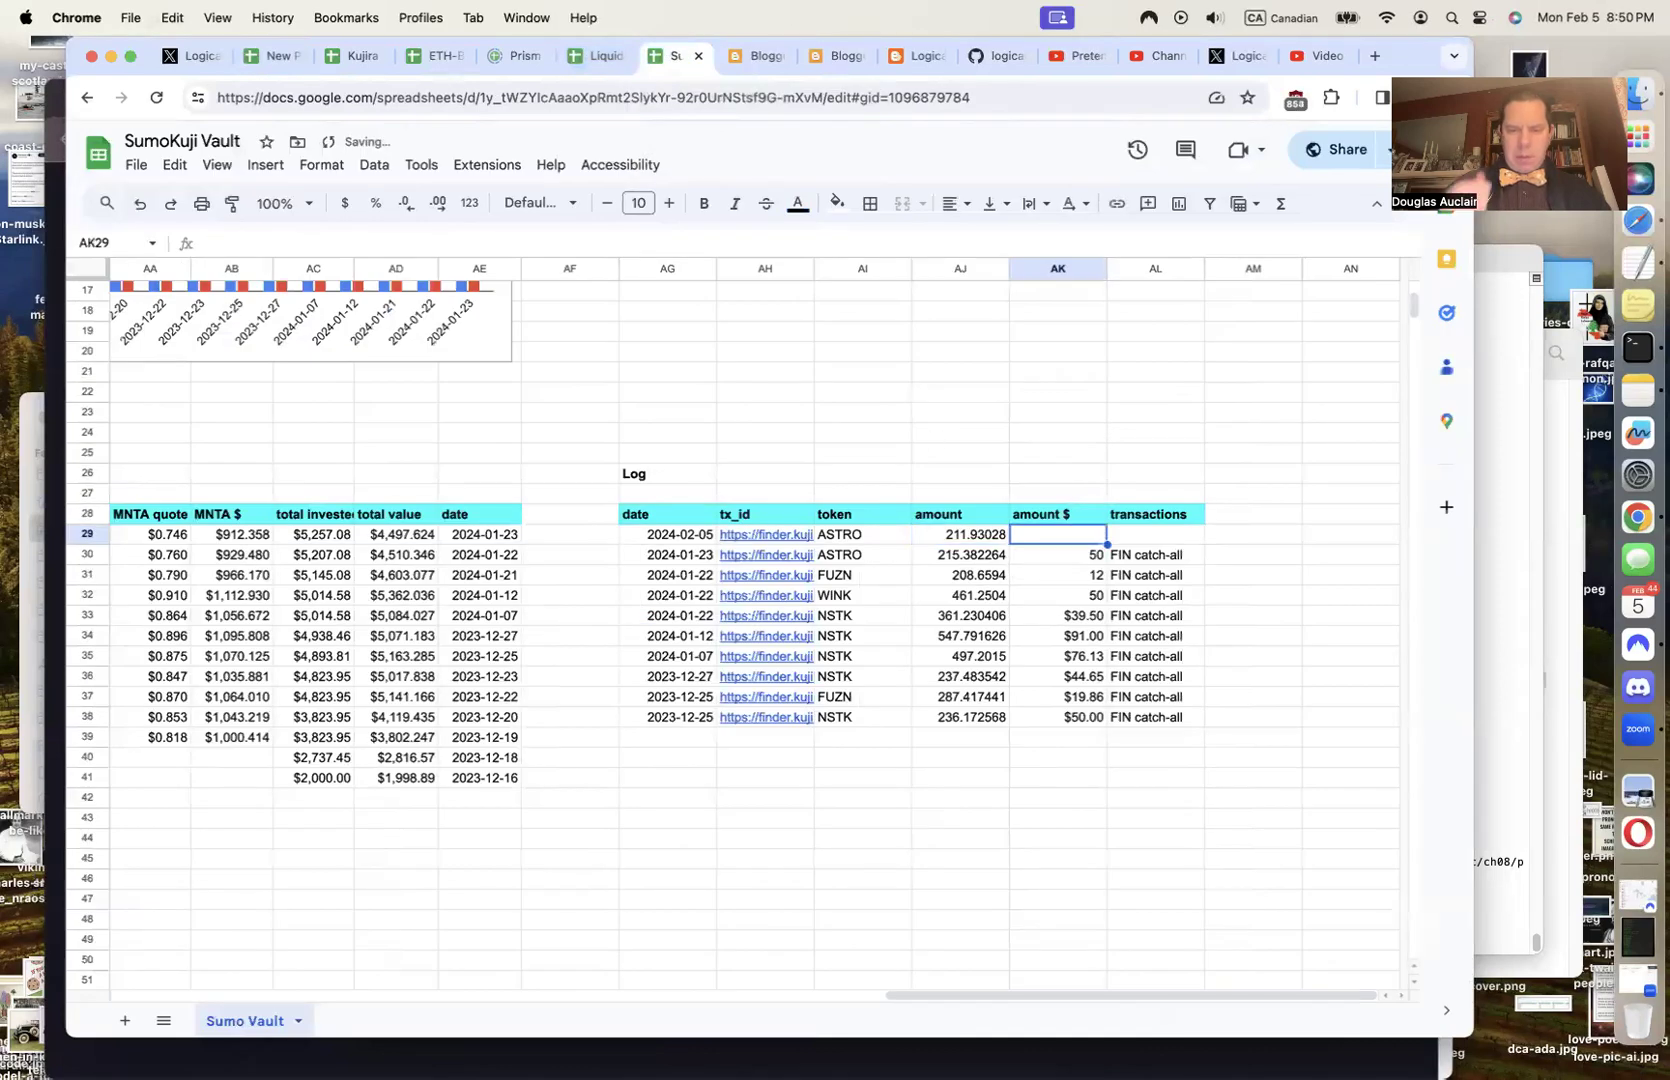
Complete Log row 29 with a dollar amount of 0 and the transactions note "Astroport LP yields"
type("0")
key("Tab")
key("Down")
key("Up")
type("Astroport LP yields")
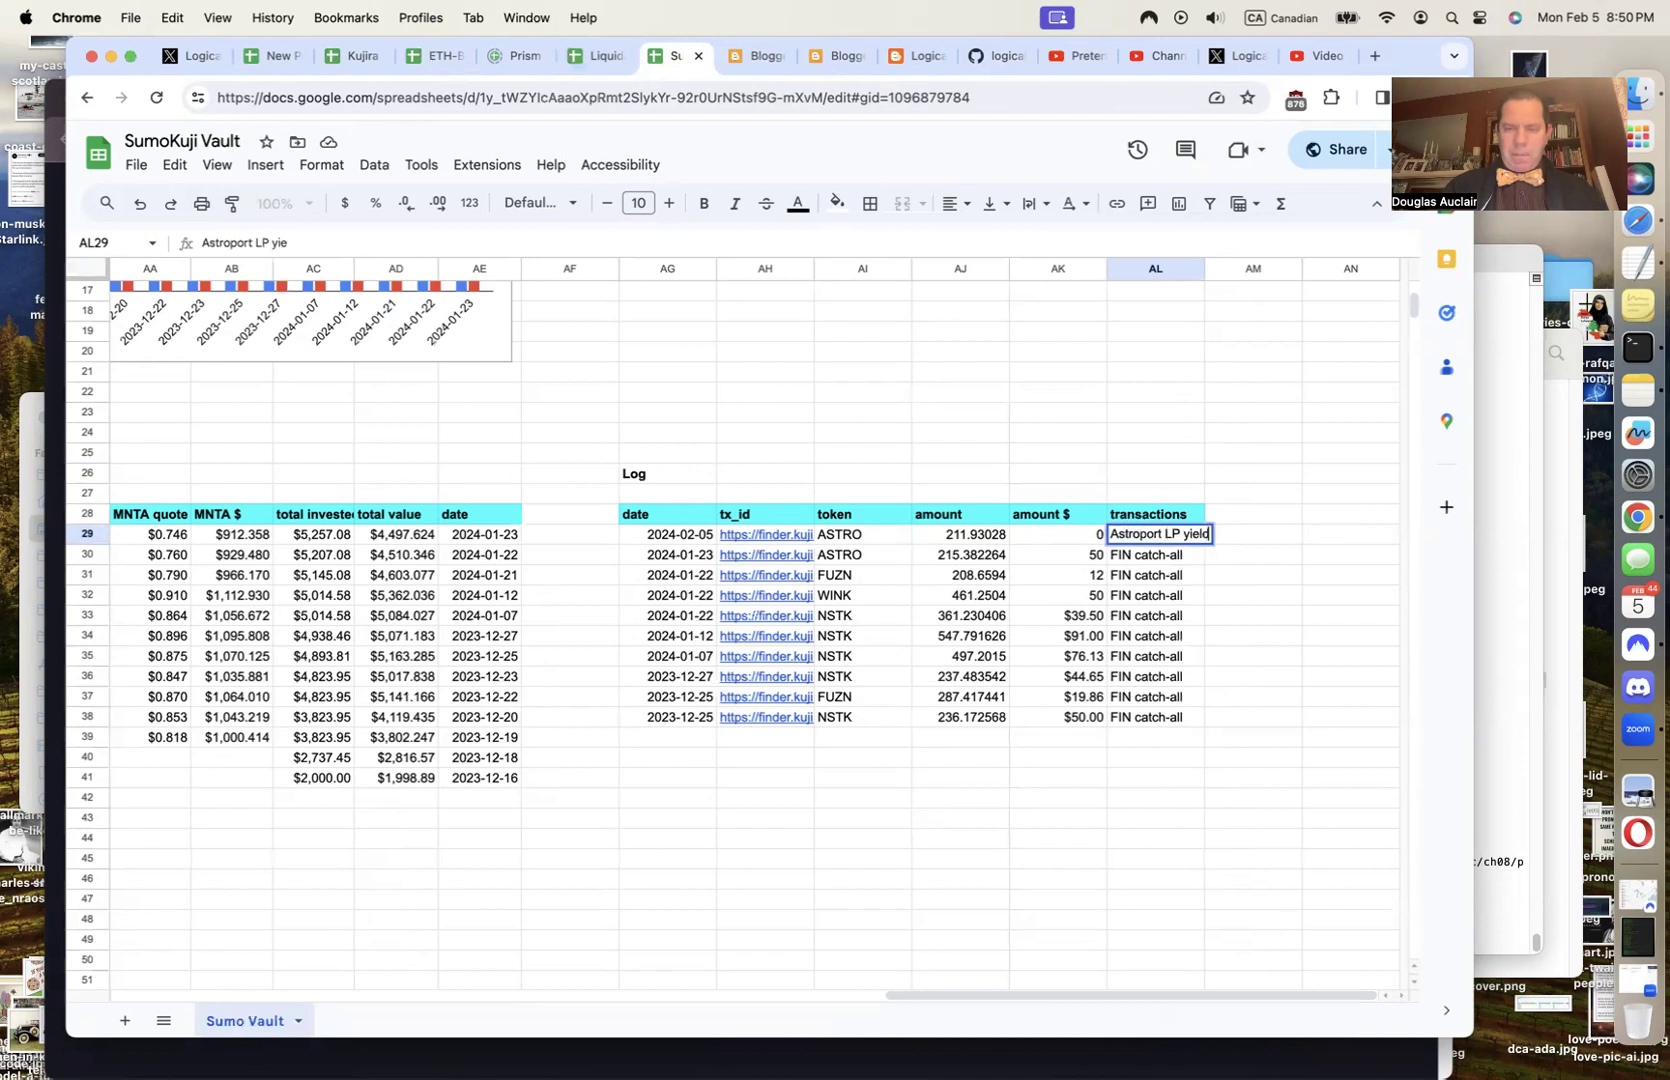
key("Tab")
Copy the Vault table's history in A29:AE41 down one row, starting at A30, keeping row 29 as the template for a new entry
key("Left")
key("Left")
key("Left")
key("Left")
key("Left")
key("Left")
key("Left")
key("Left")
key("Left")
key("Left")
key("Left")
key("Left")
key("Left")
key("Left")
key("Left")
key("Left")
key("Left")
key("Left")
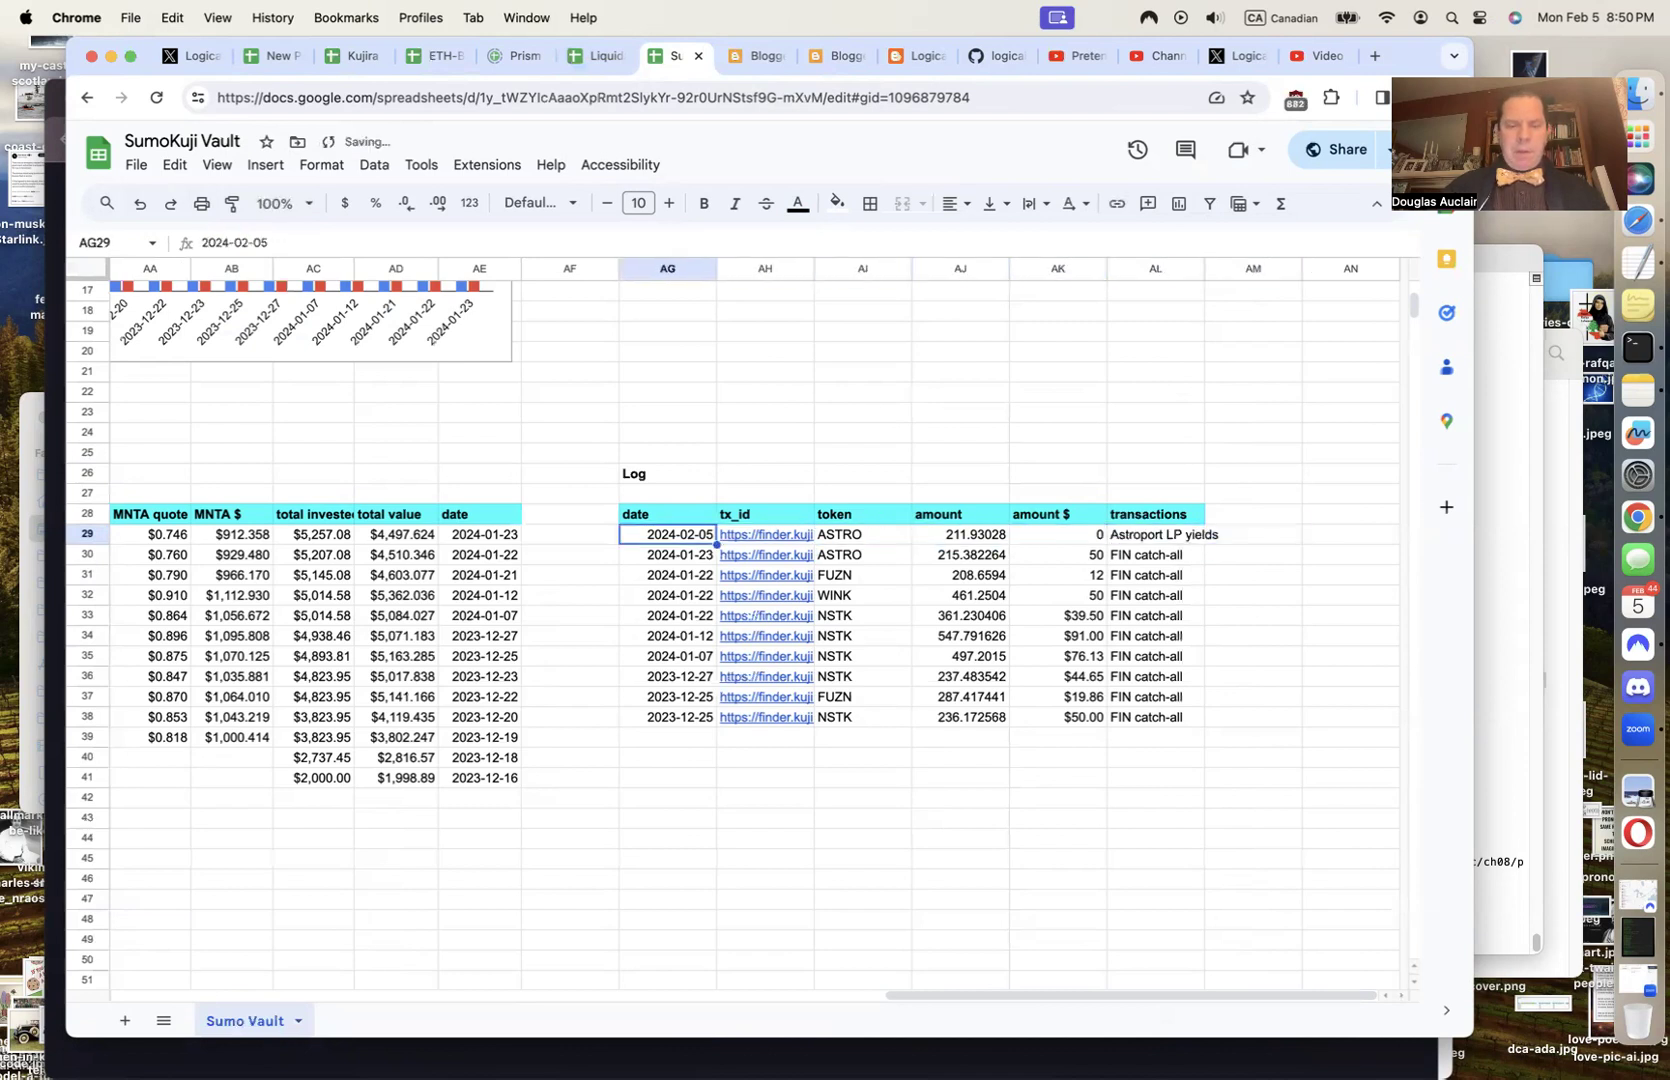
key("Left")
key("Left")
key("Left")
key("Left")
key("Left")
key("Left")
key("Left")
key("Left")
key("Left")
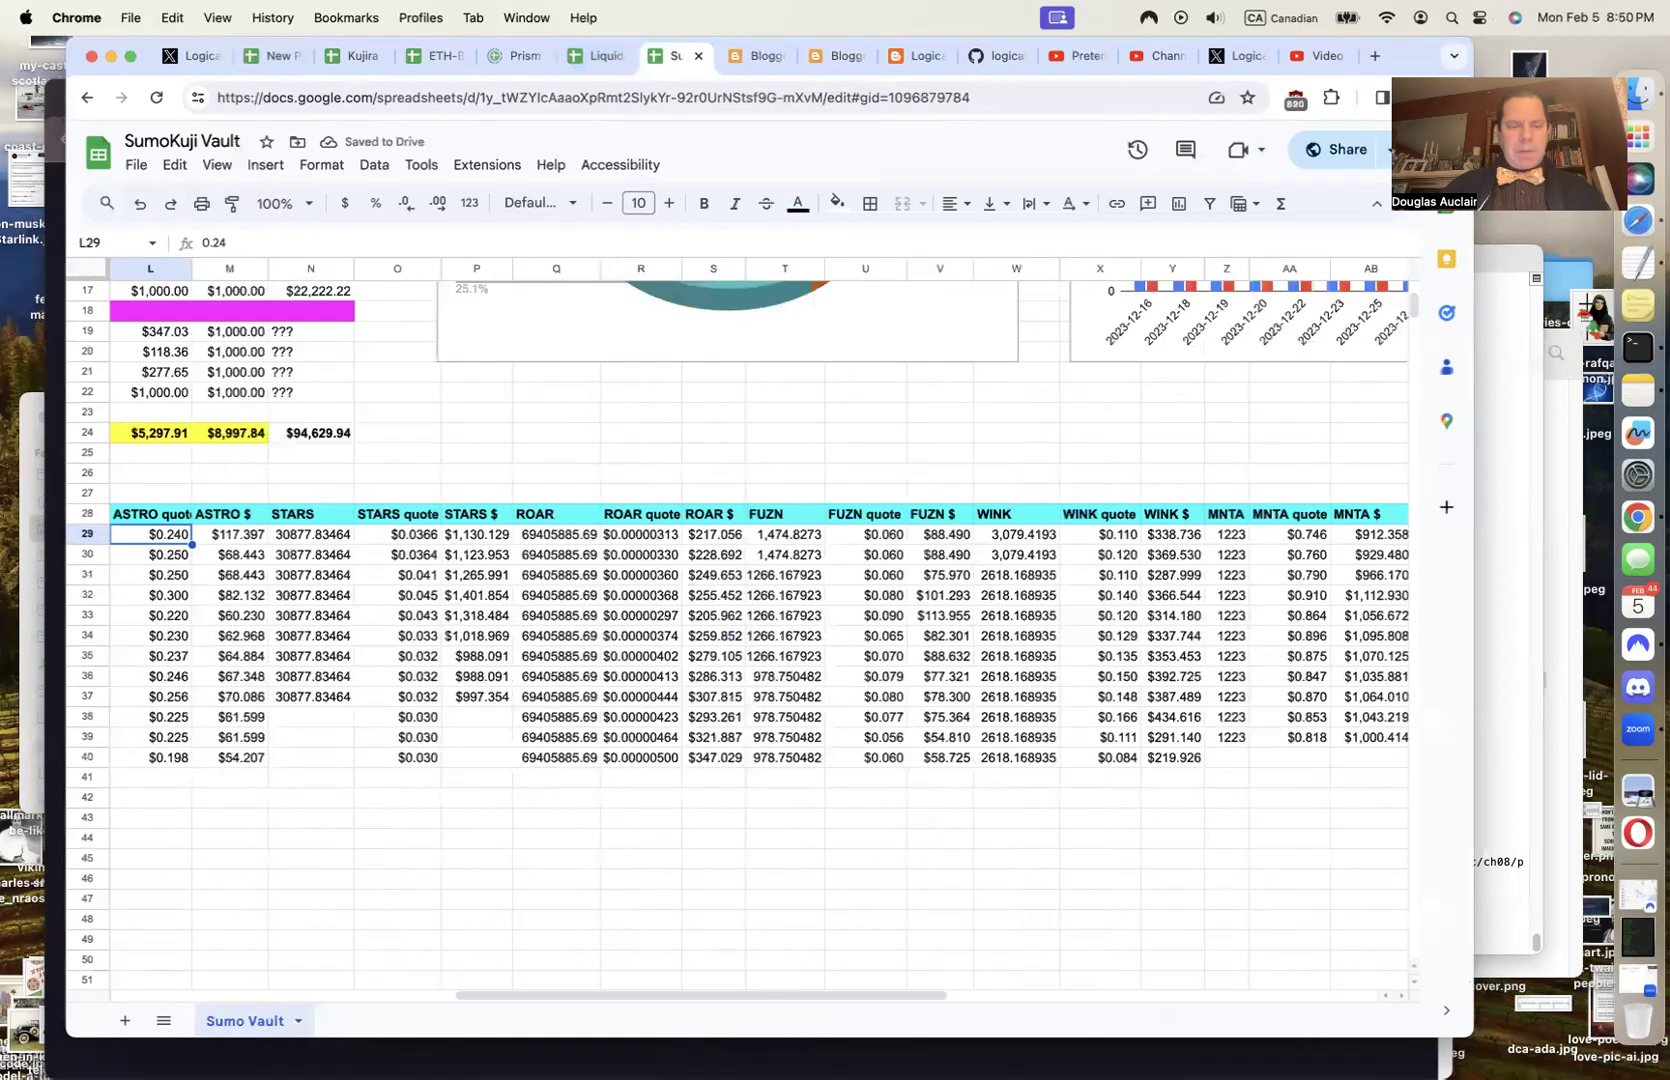
key("Left")
key("Left")
key("Left")
key("Left")
key("Left")
key("Left")
key("Left")
key("Left")
key("Left")
key("Left")
key("Left")
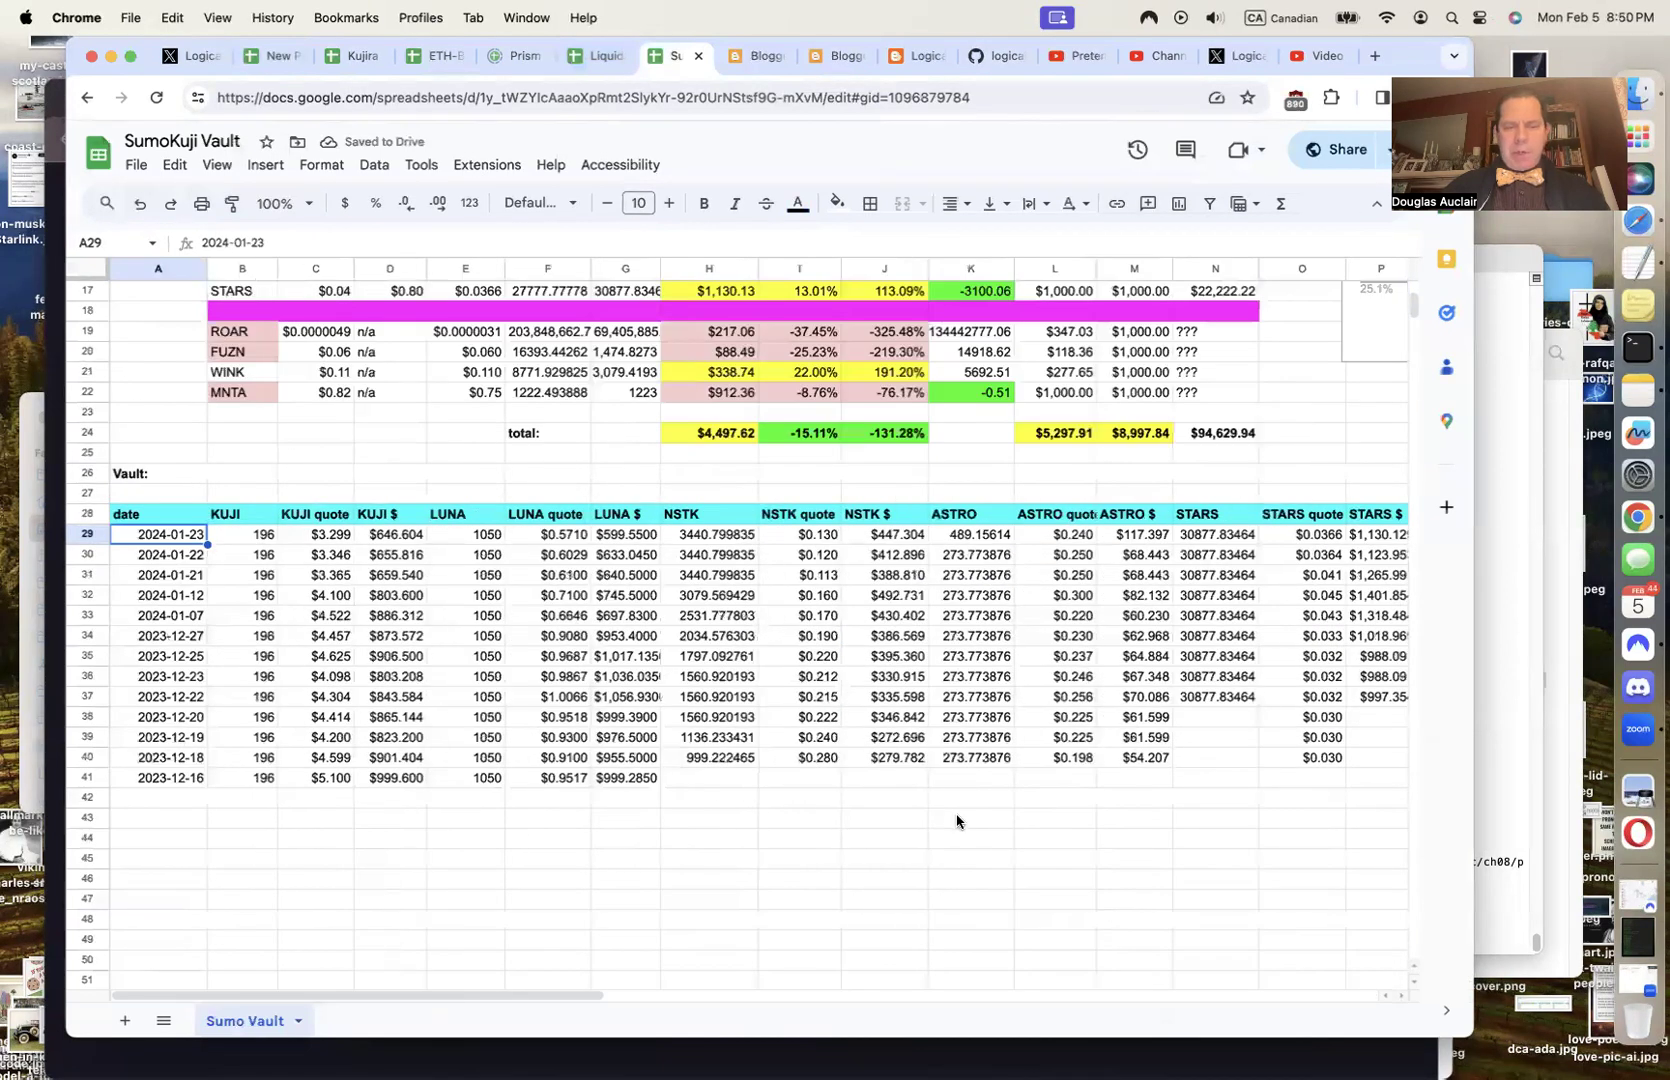
scroll(957, 822, "right", 10)
scroll(957, 822, "left", 10)
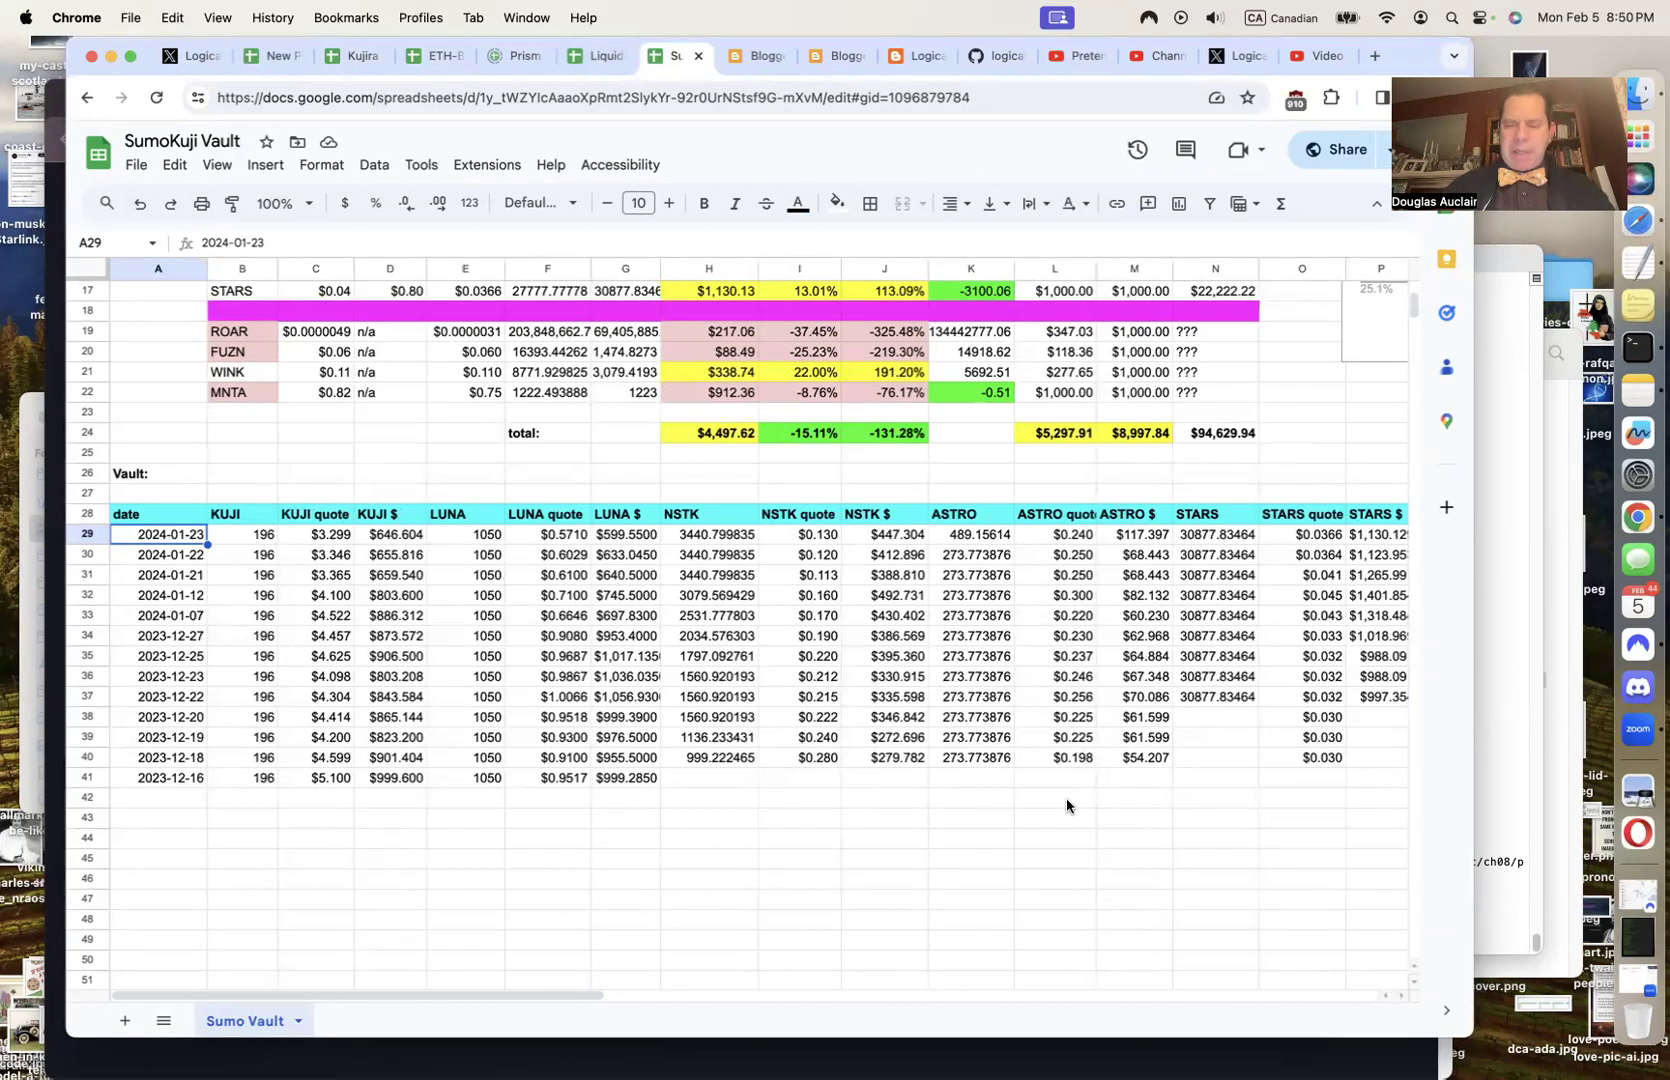
scroll(1066, 805, "right", 5)
scroll(1066, 805, "down", 1)
scroll(1066, 805, "right", 7)
scroll(1066, 805, "down", 1)
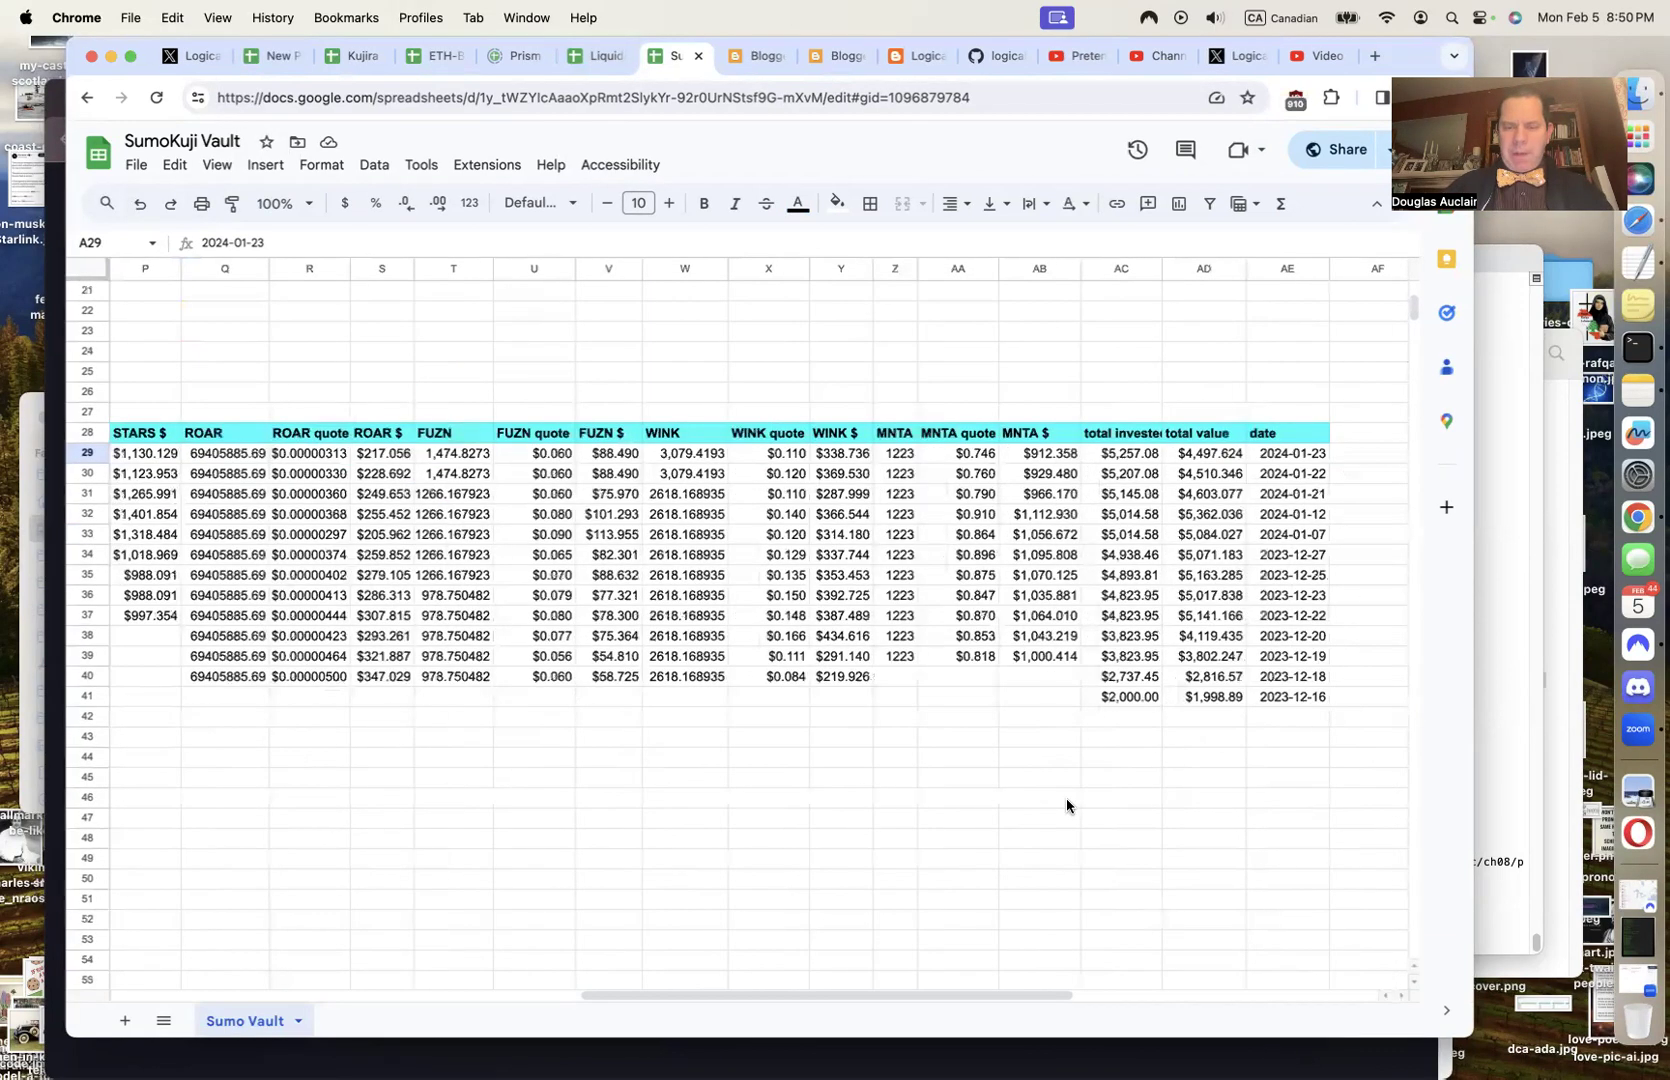
scroll(1141, 705, "right", 1)
left_click(1141, 705, "shift")
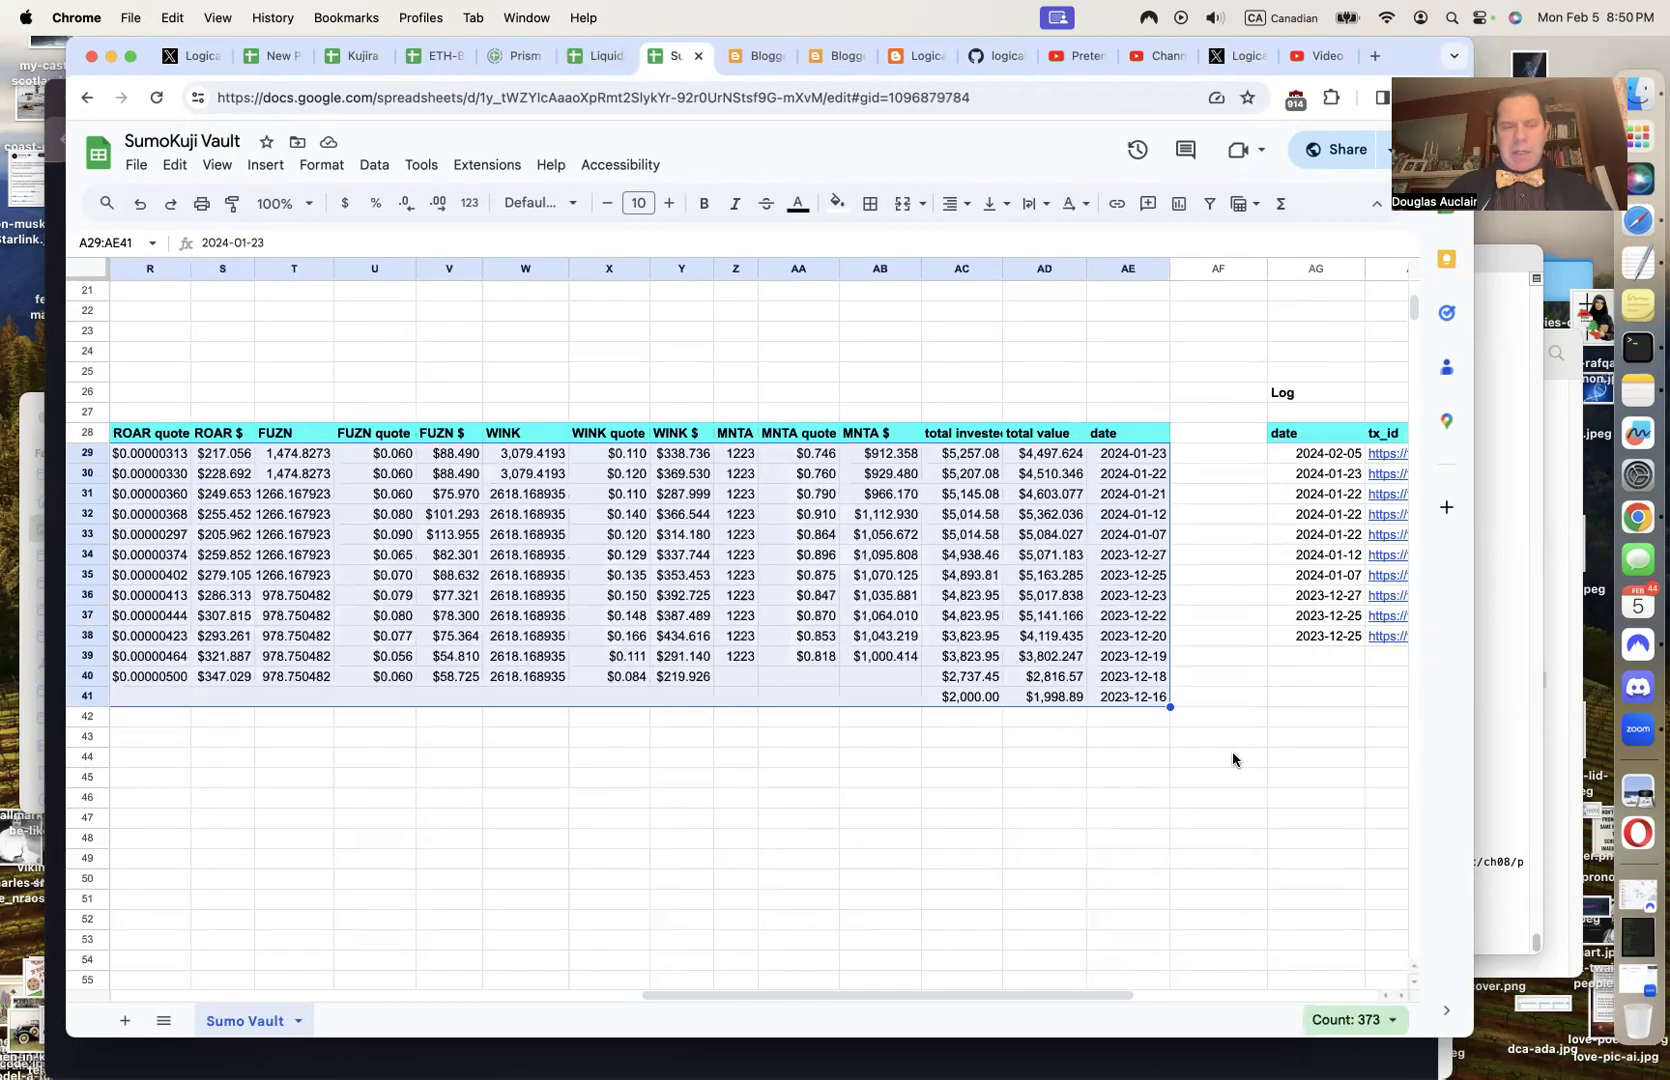
key("super+c")
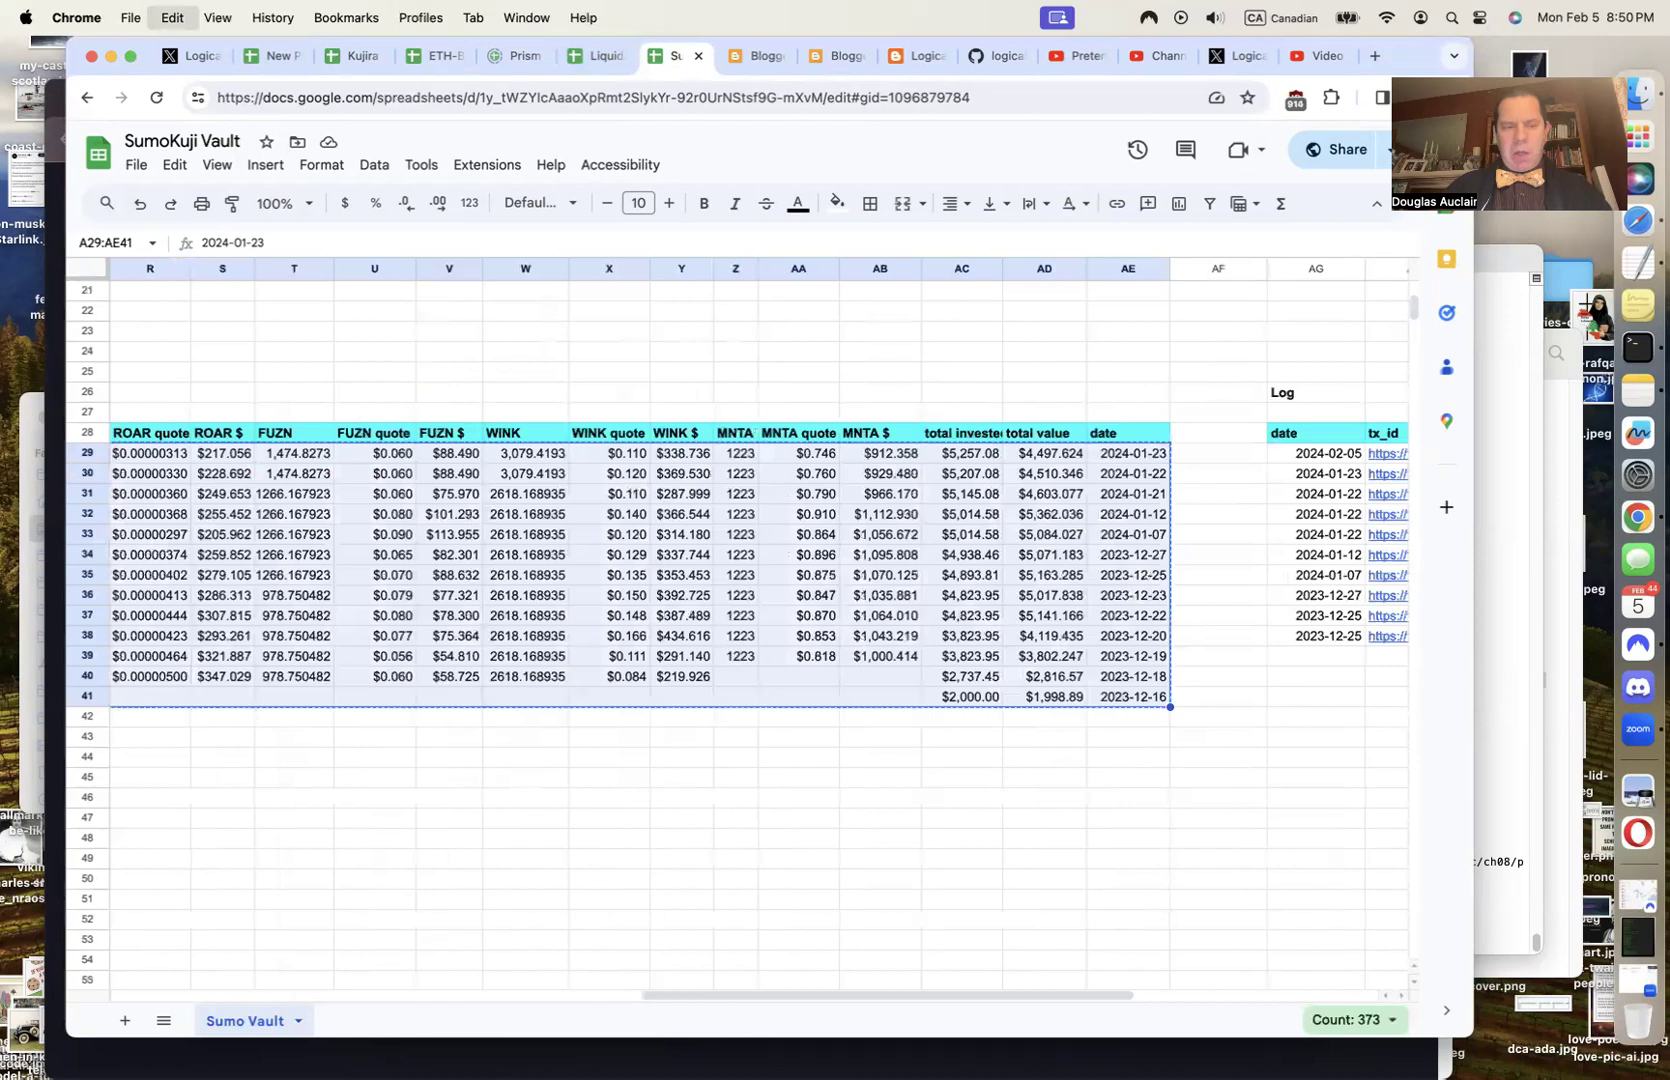
key("Down")
key("super+v")
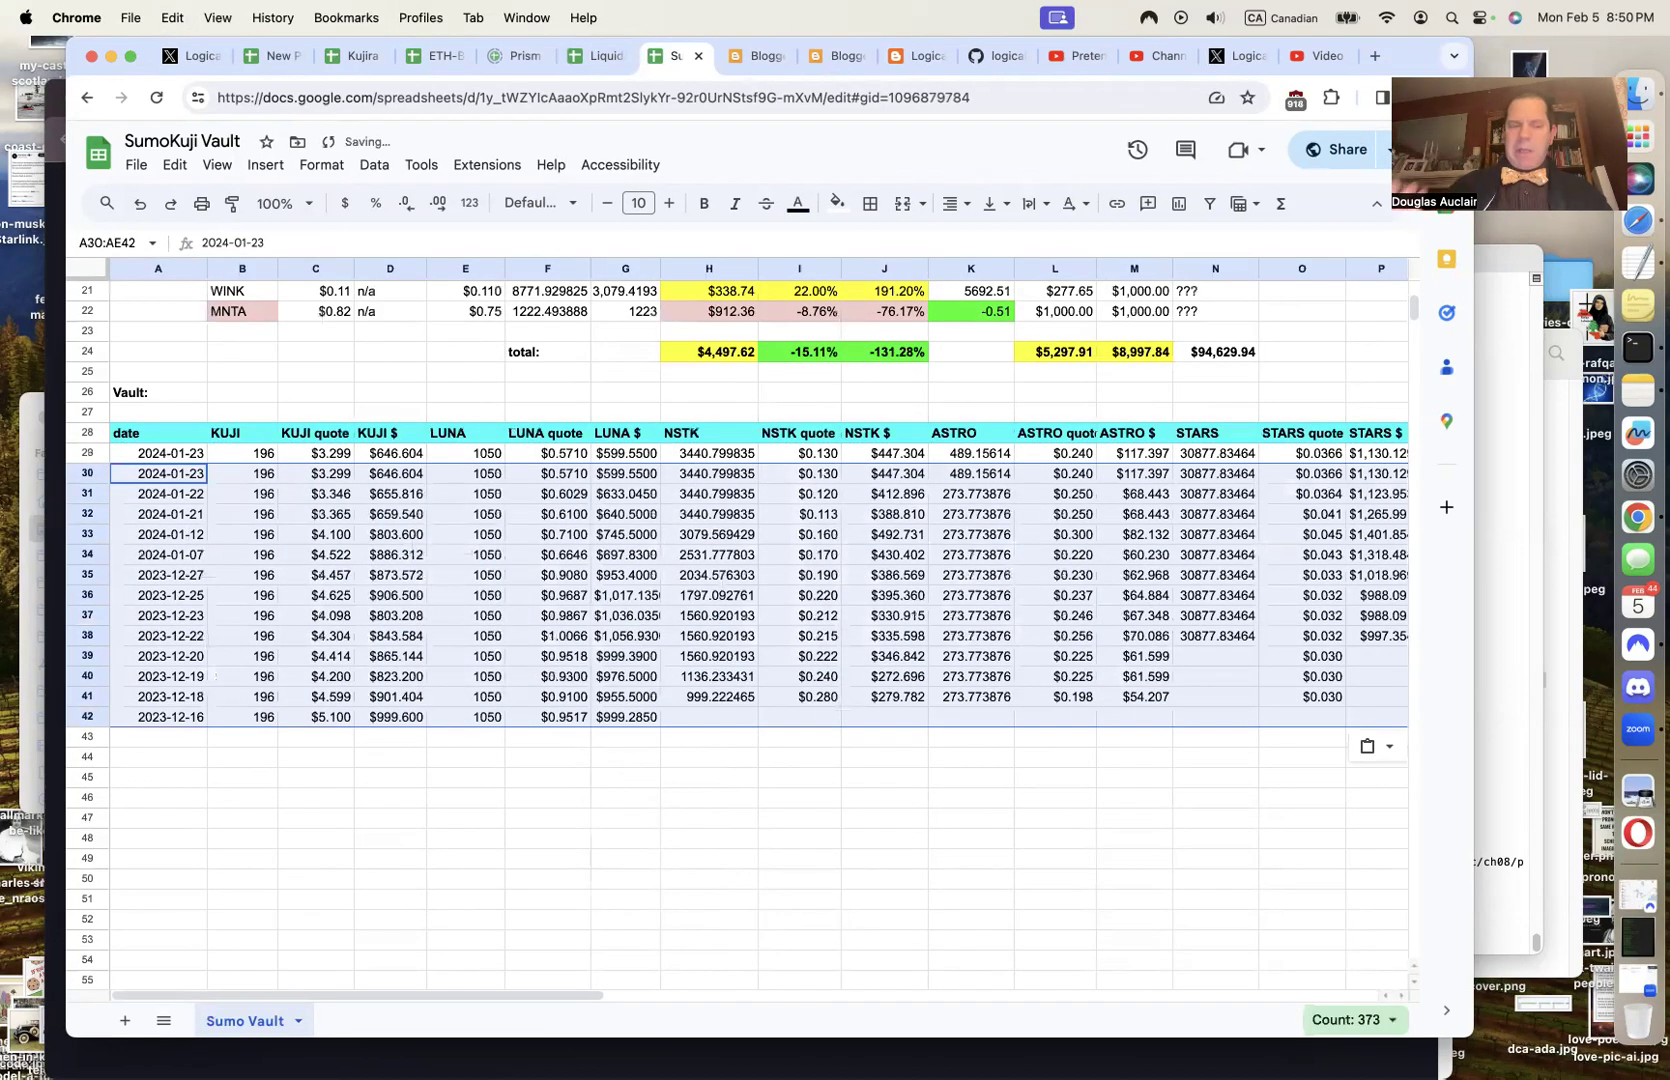
Set the date of the Vault table's first row, row 29, to 2024-02-05
key("Up")
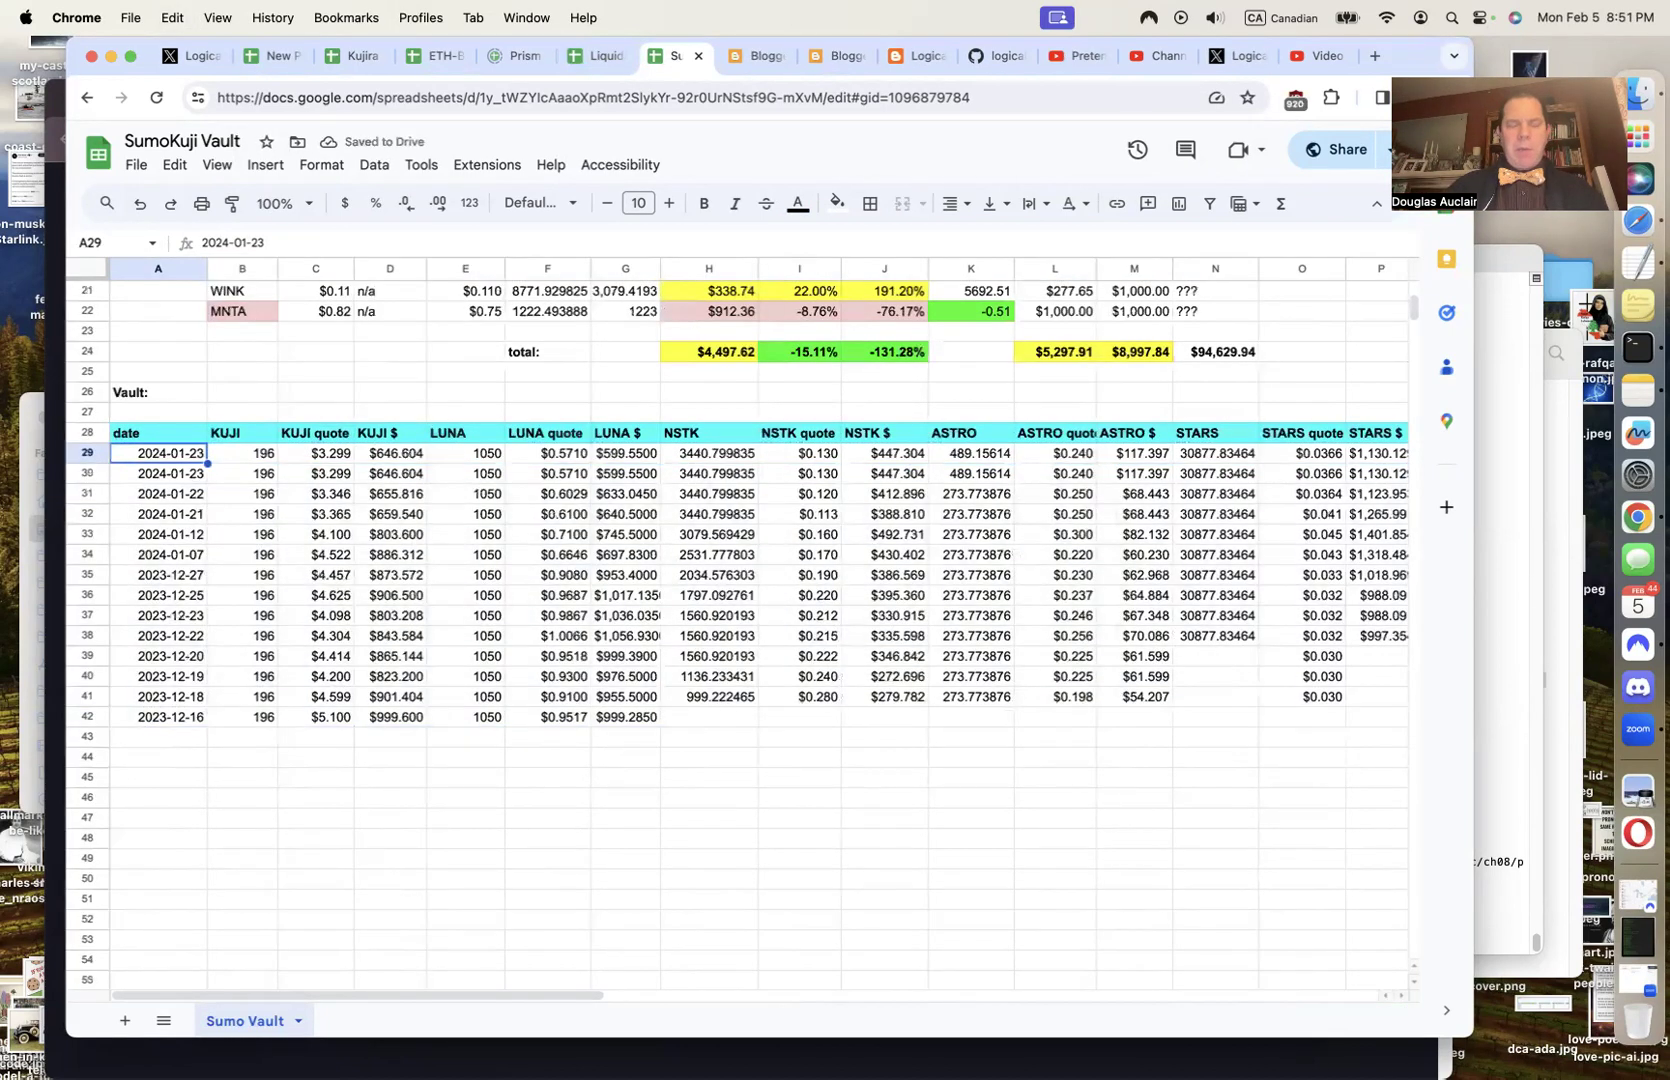
type("2024-02")
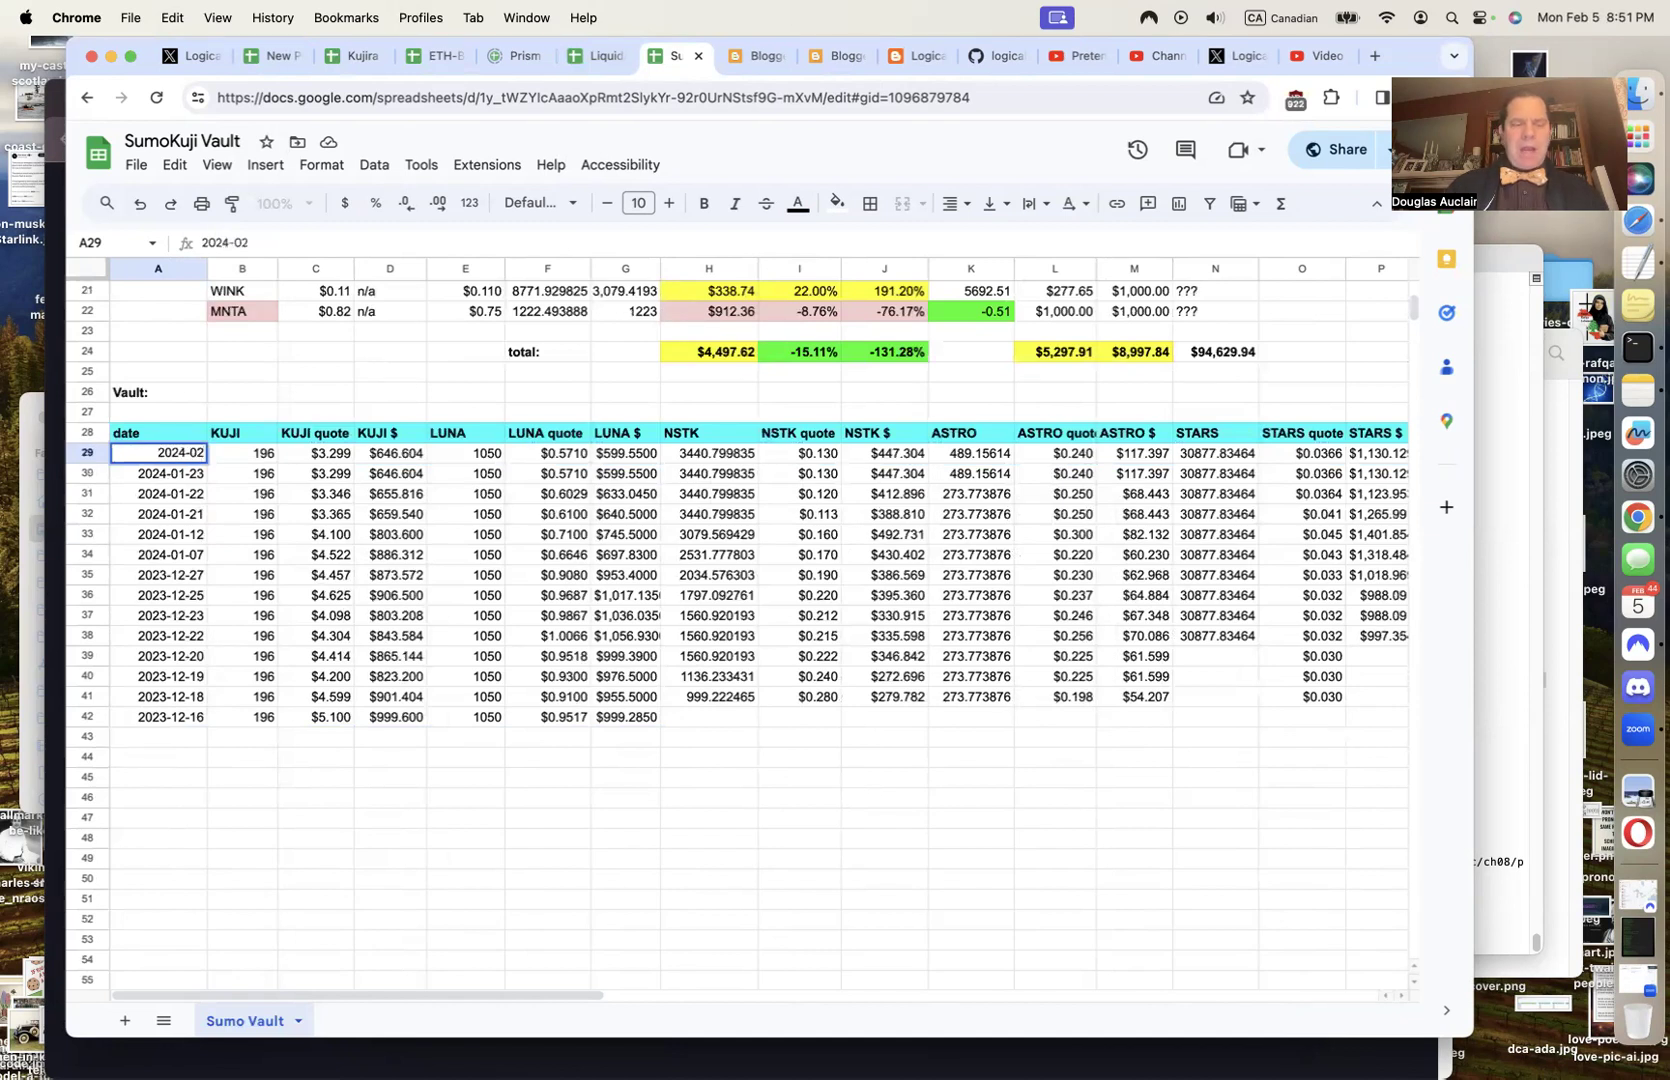
type("-05")
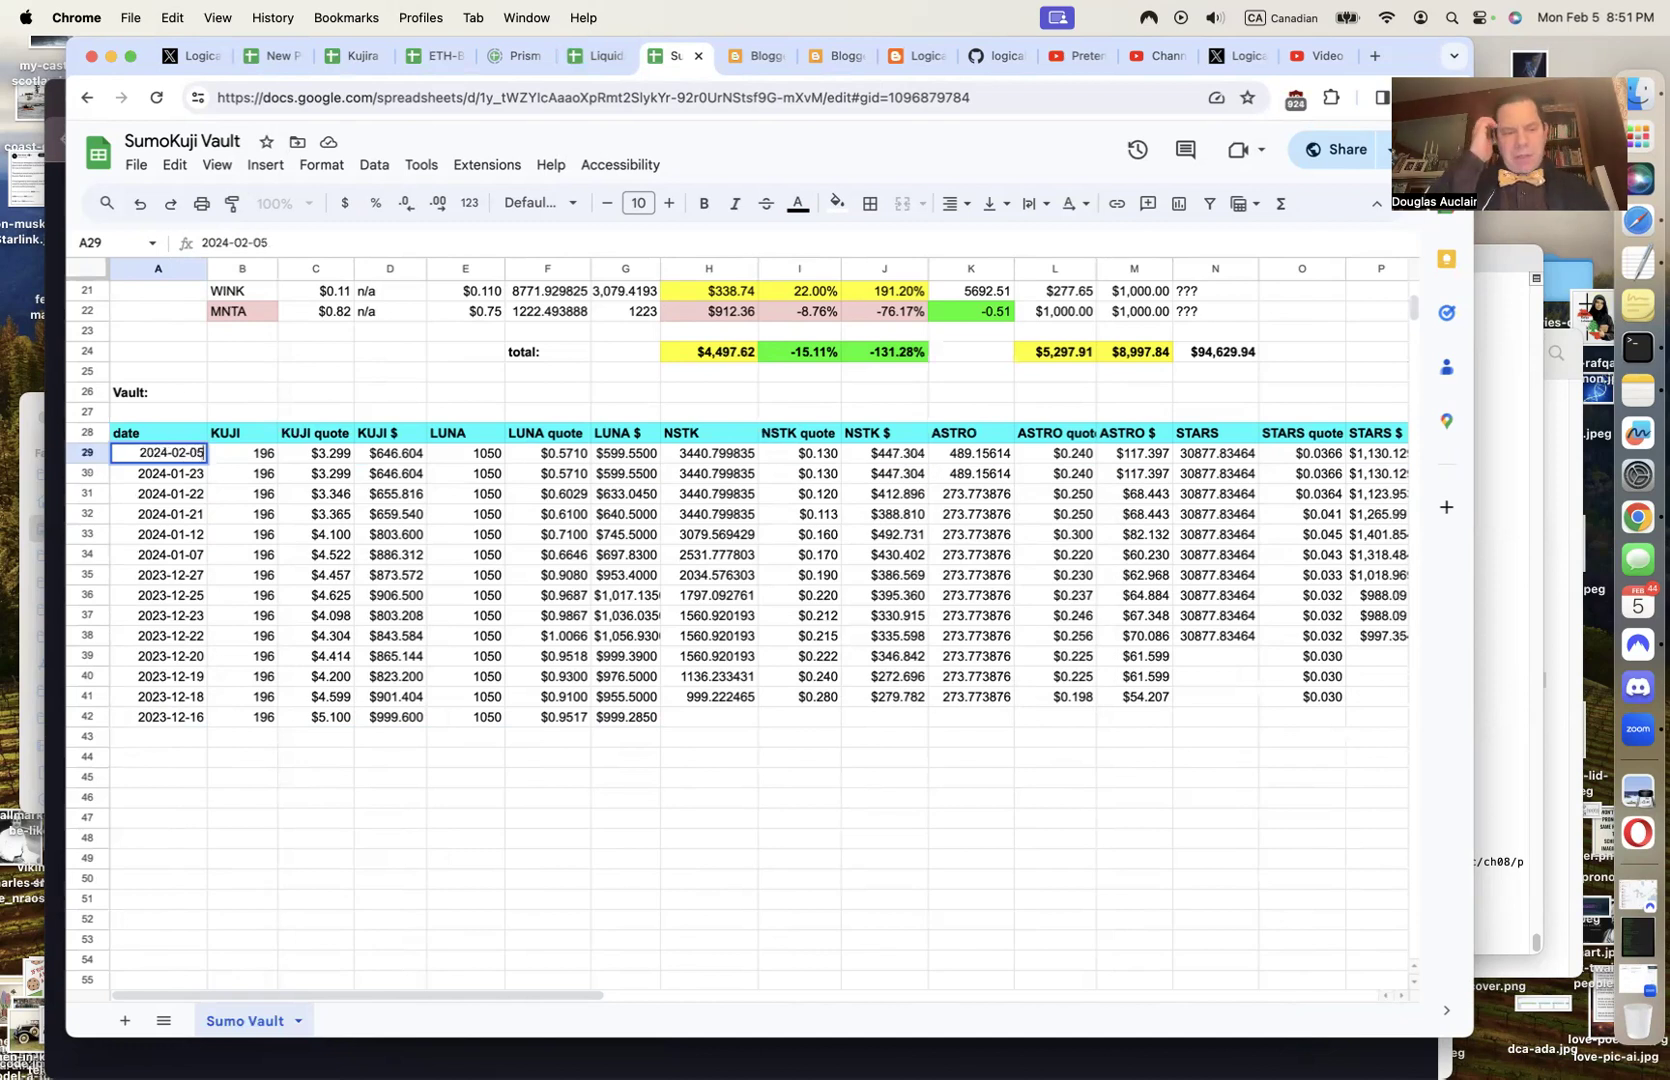
key("Tab")
Look up the KUJI price in the Kujira Blue wallet and set the KUJI quote in Vault row 29 to 3.11
key("Tab")
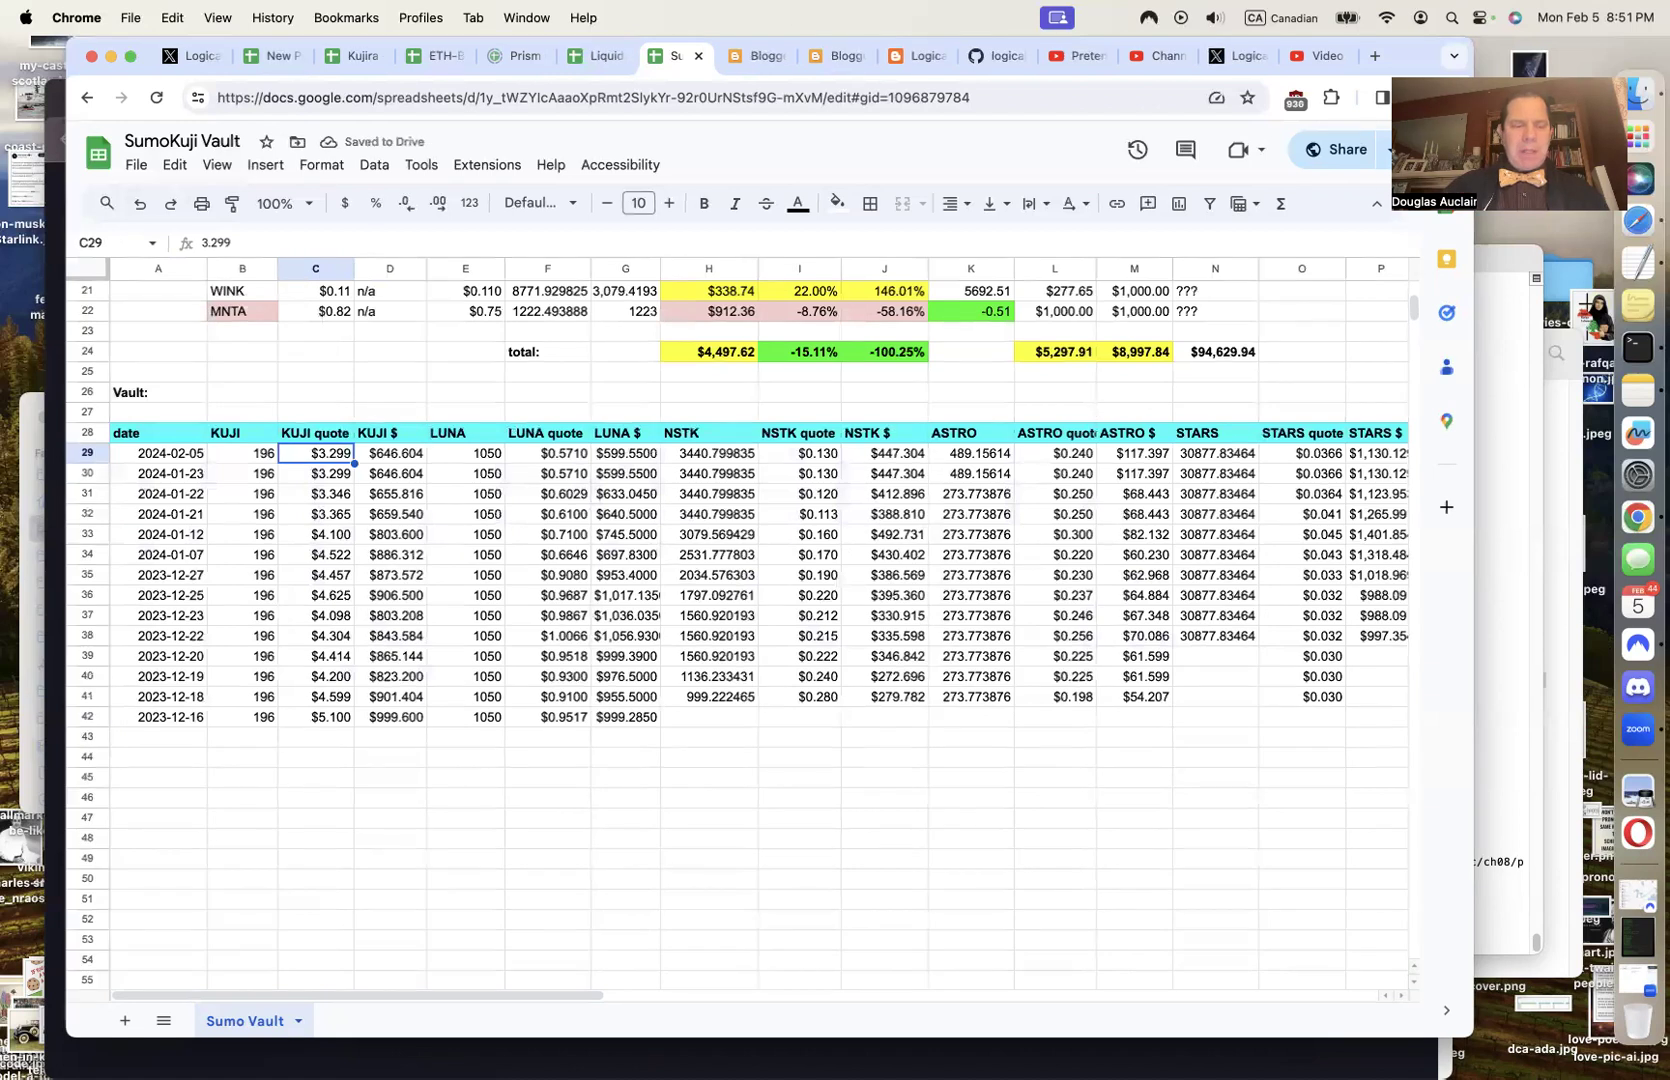
left_click(52, 1005)
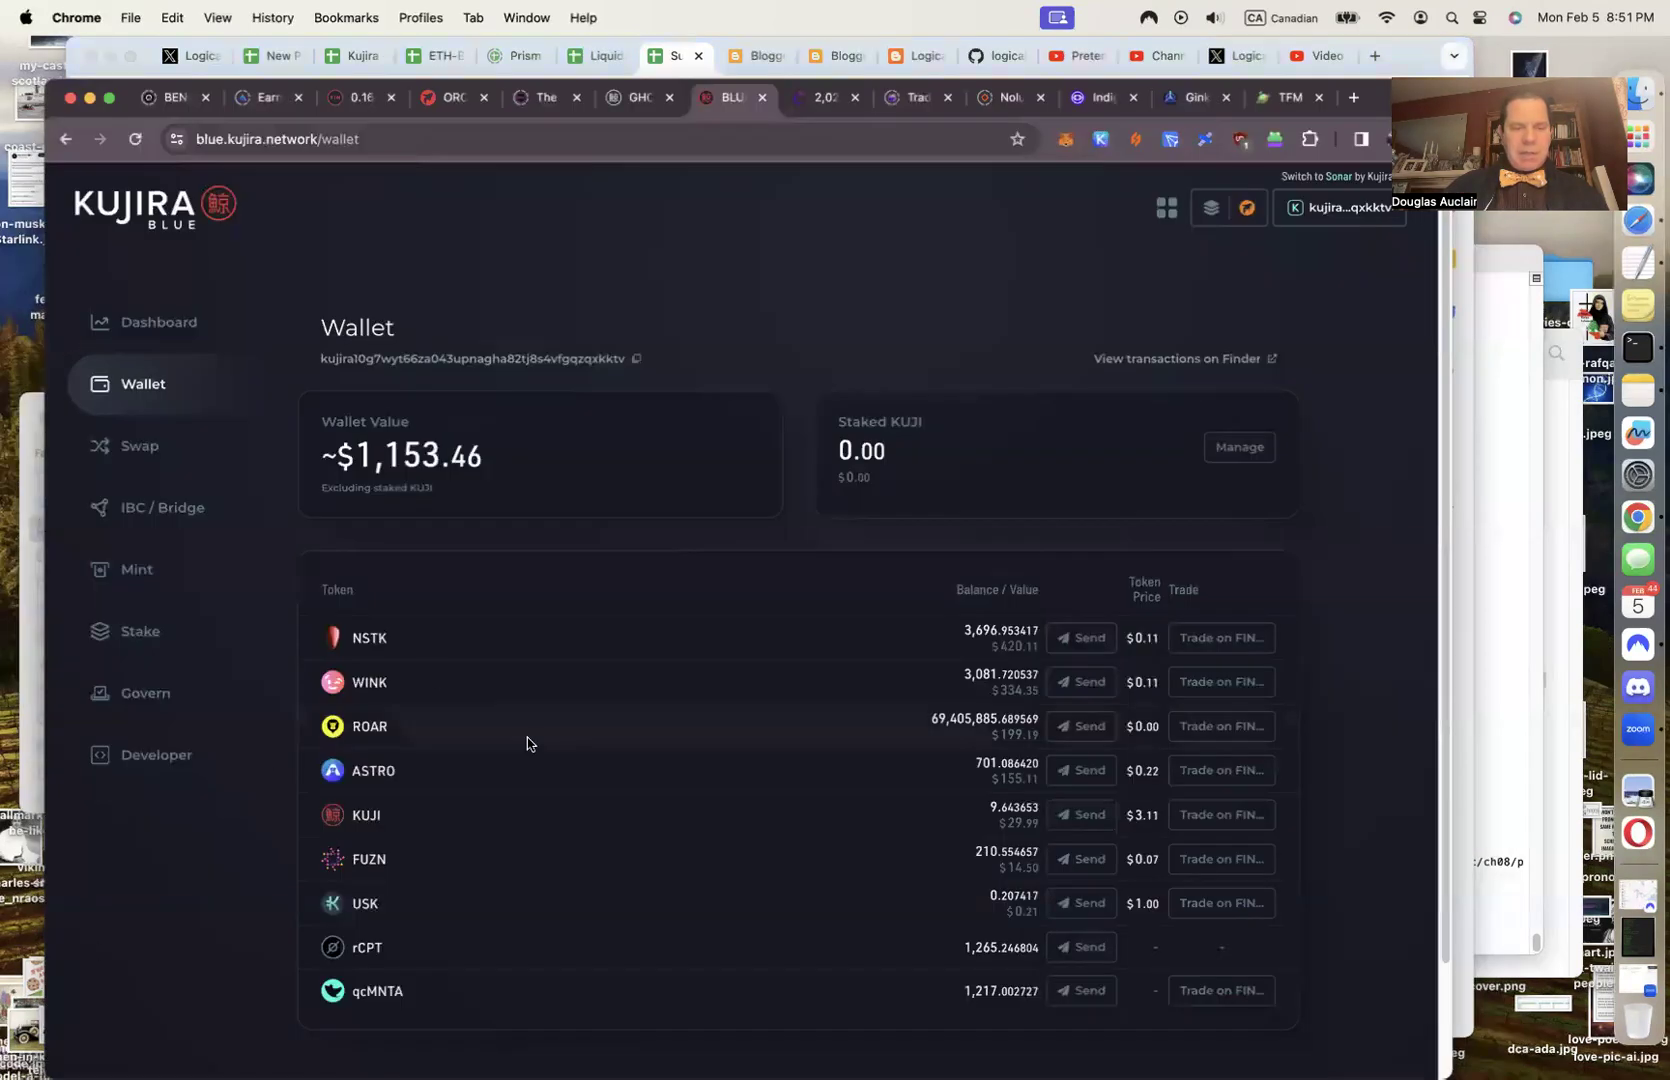
left_click(1460, 802)
type("3.11")
key("Tab")
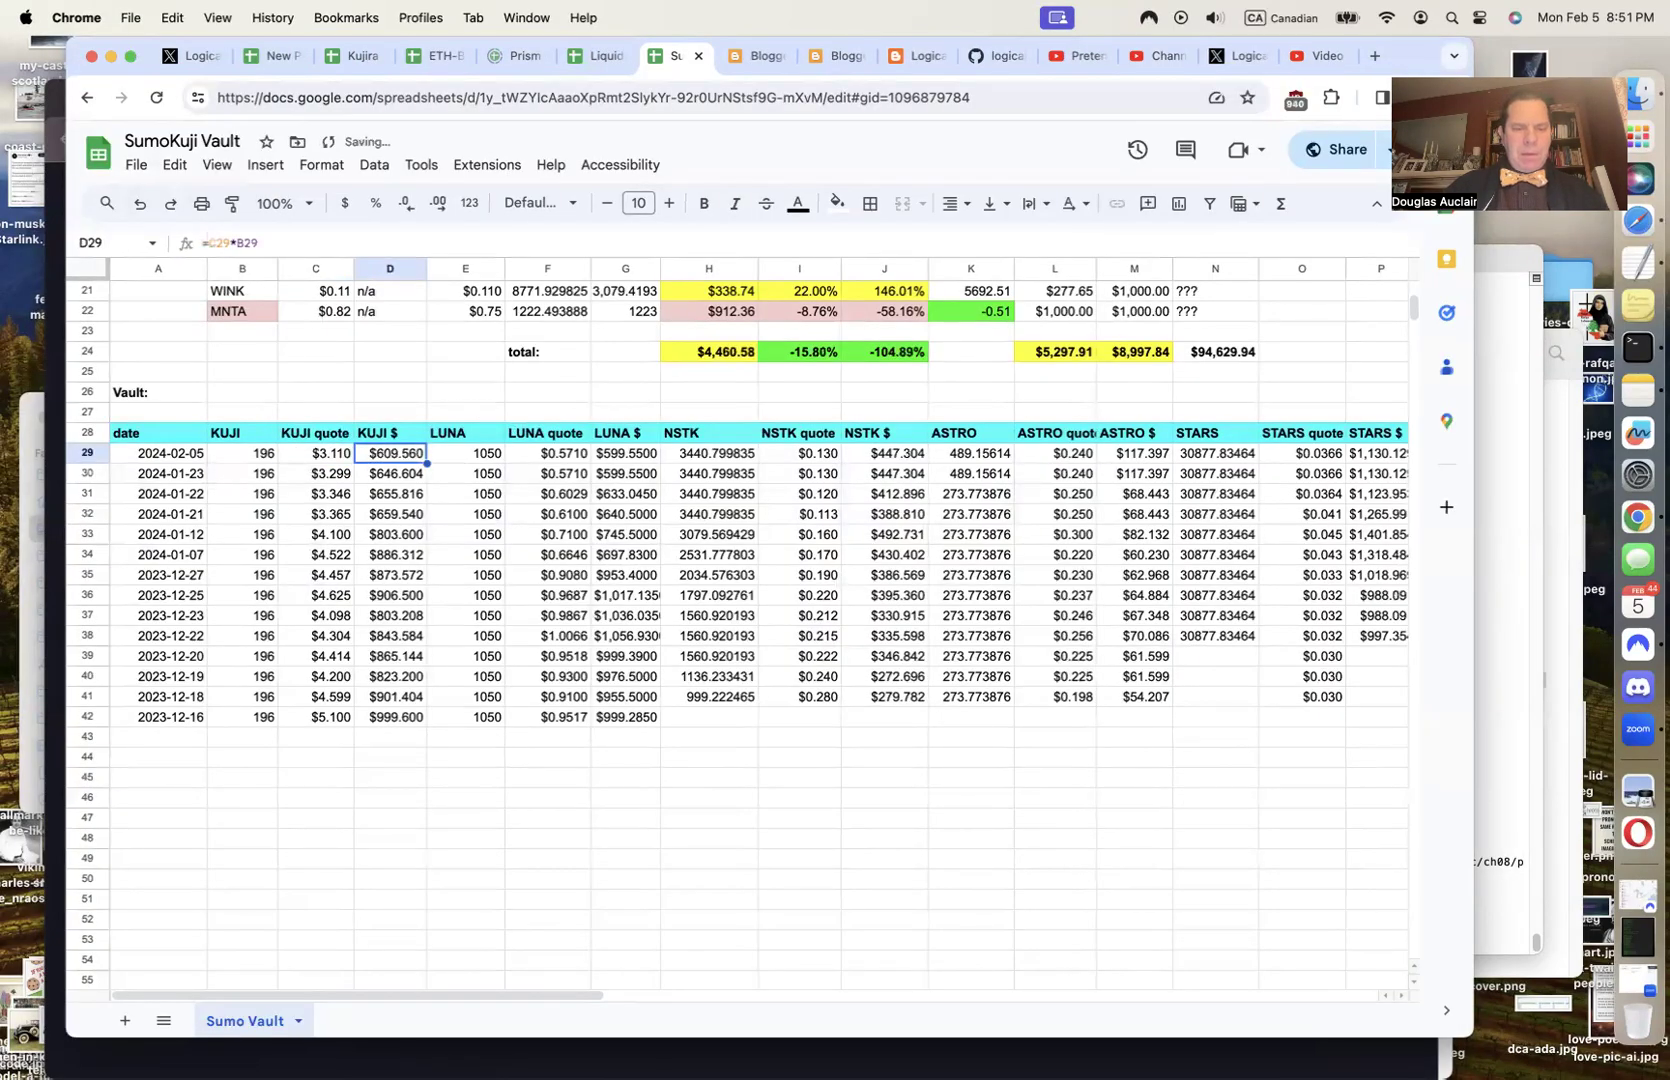
Find the LUNA price among Kujira Blue's Mint markets and set the LUNA quote in Vault row 29 to 0.63
key("Tab")
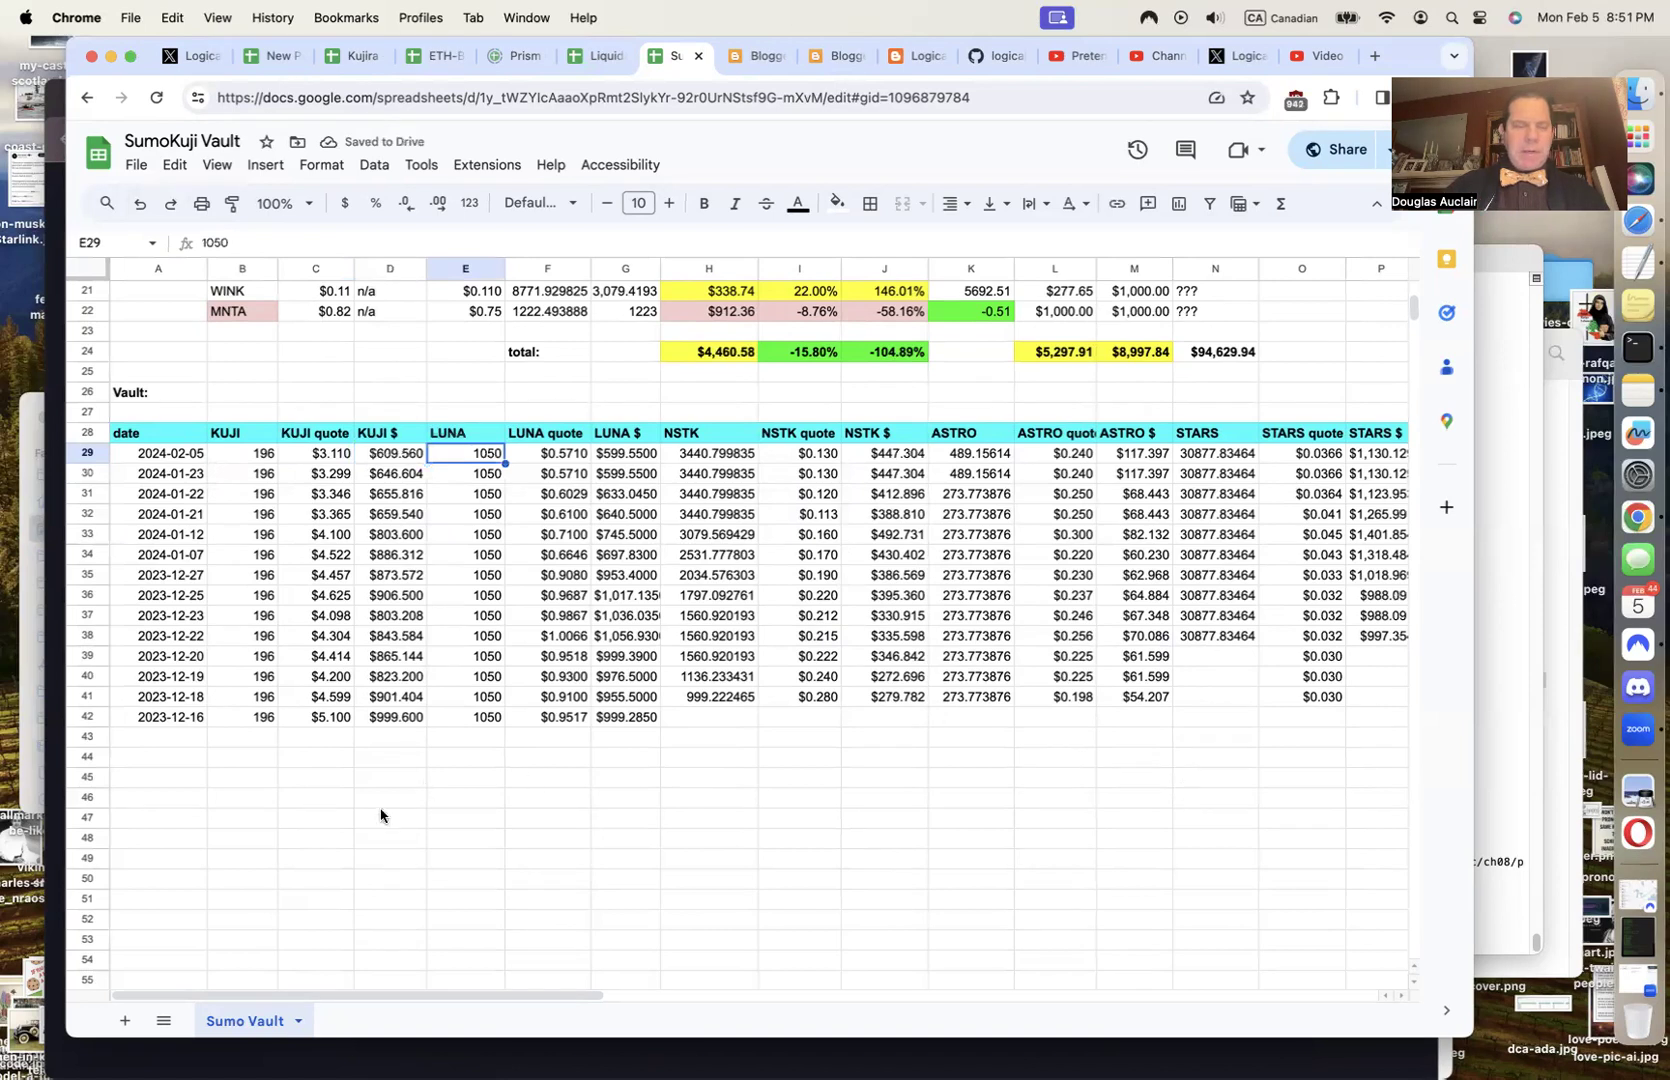
key("Tab")
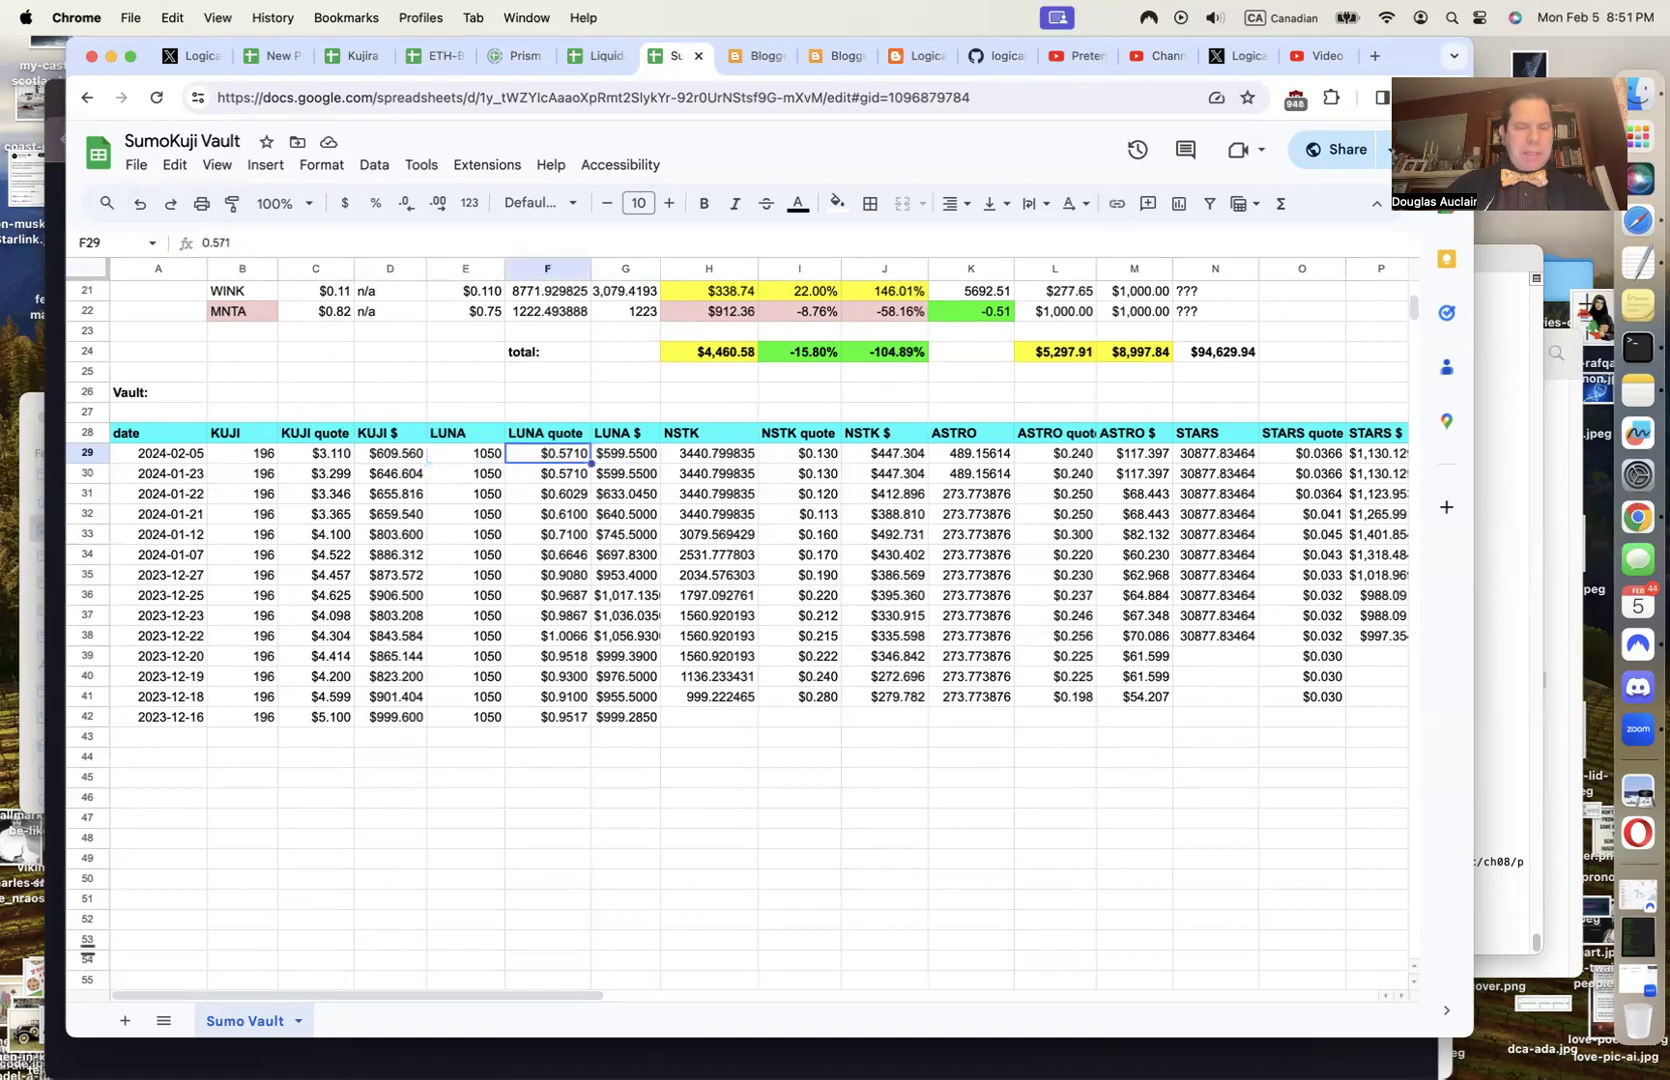
left_click(46, 975)
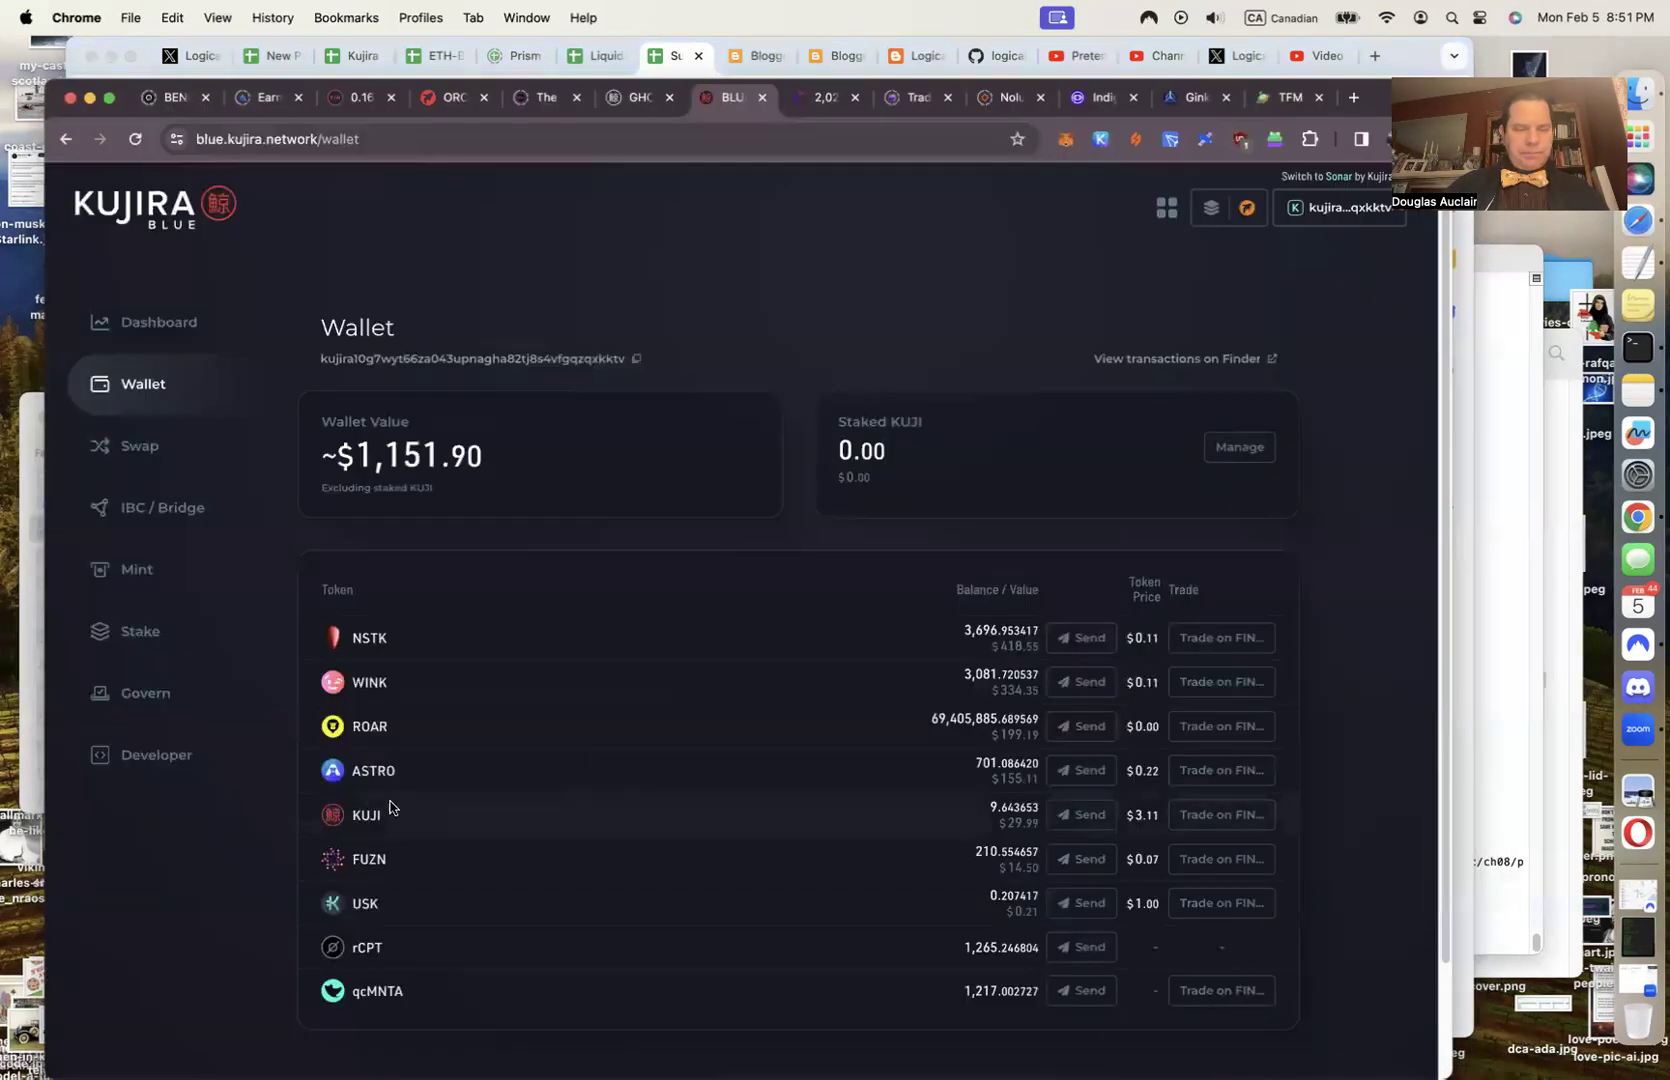
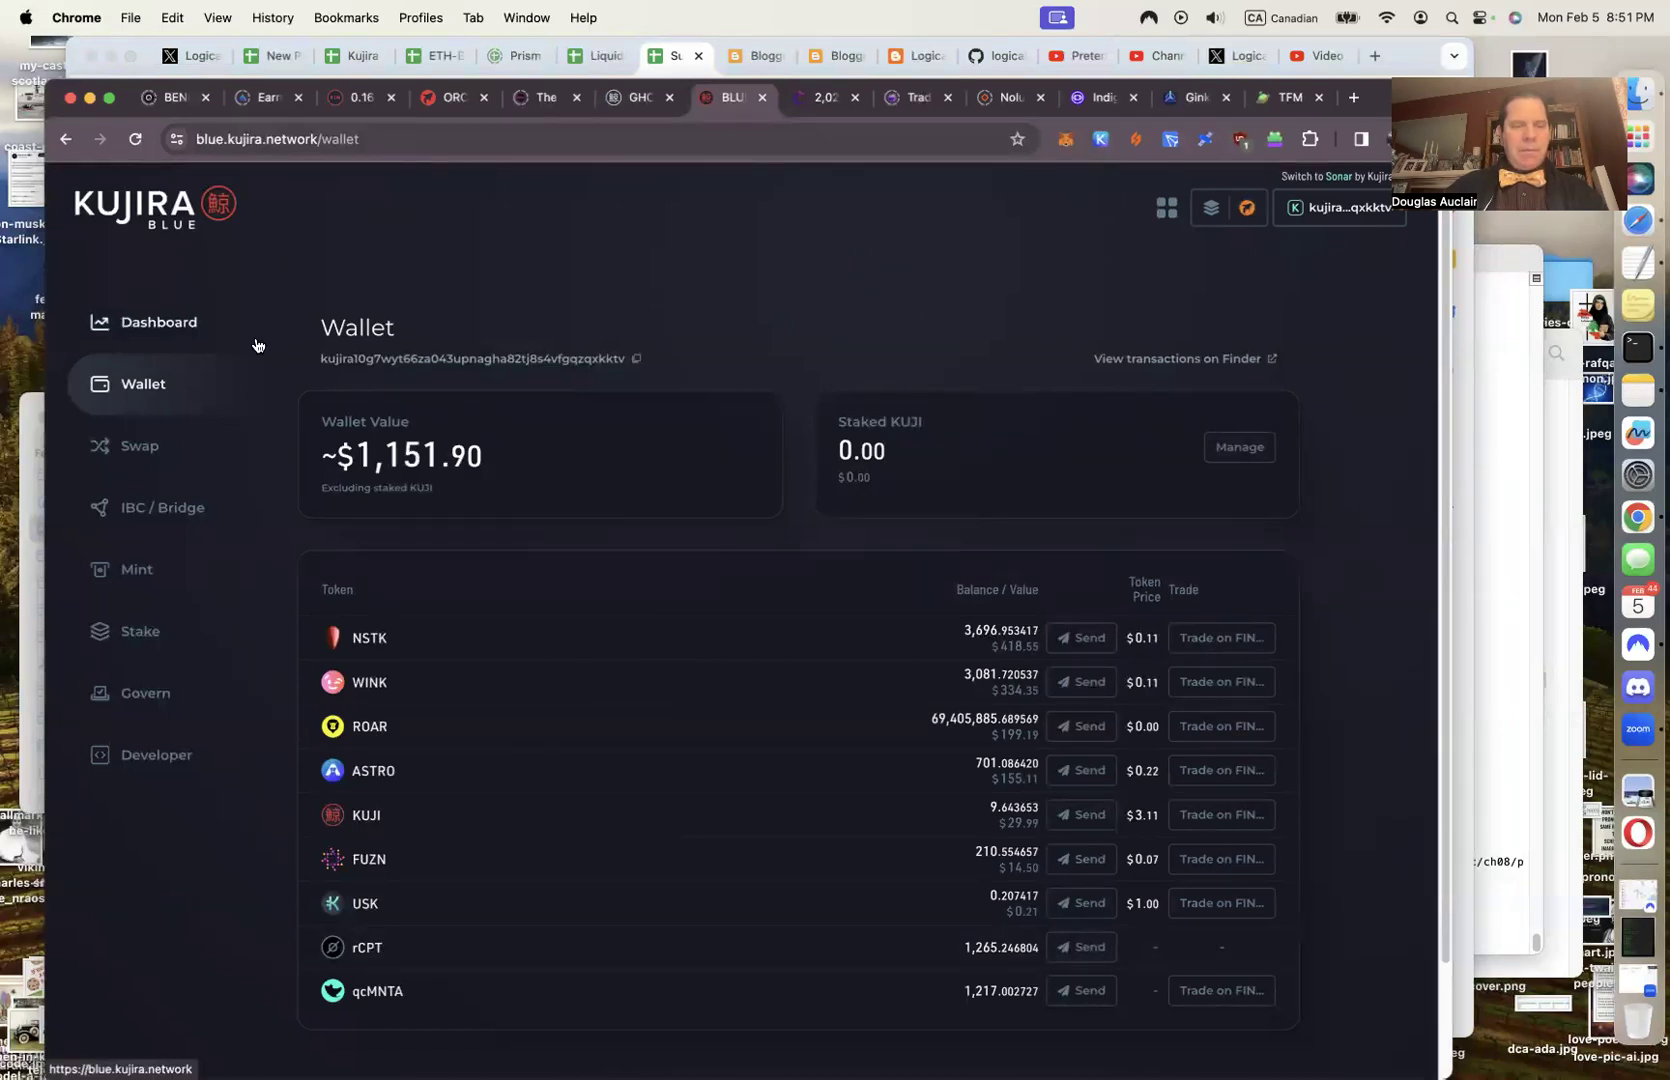
left_click(137, 569)
key("super+f")
type("lun")
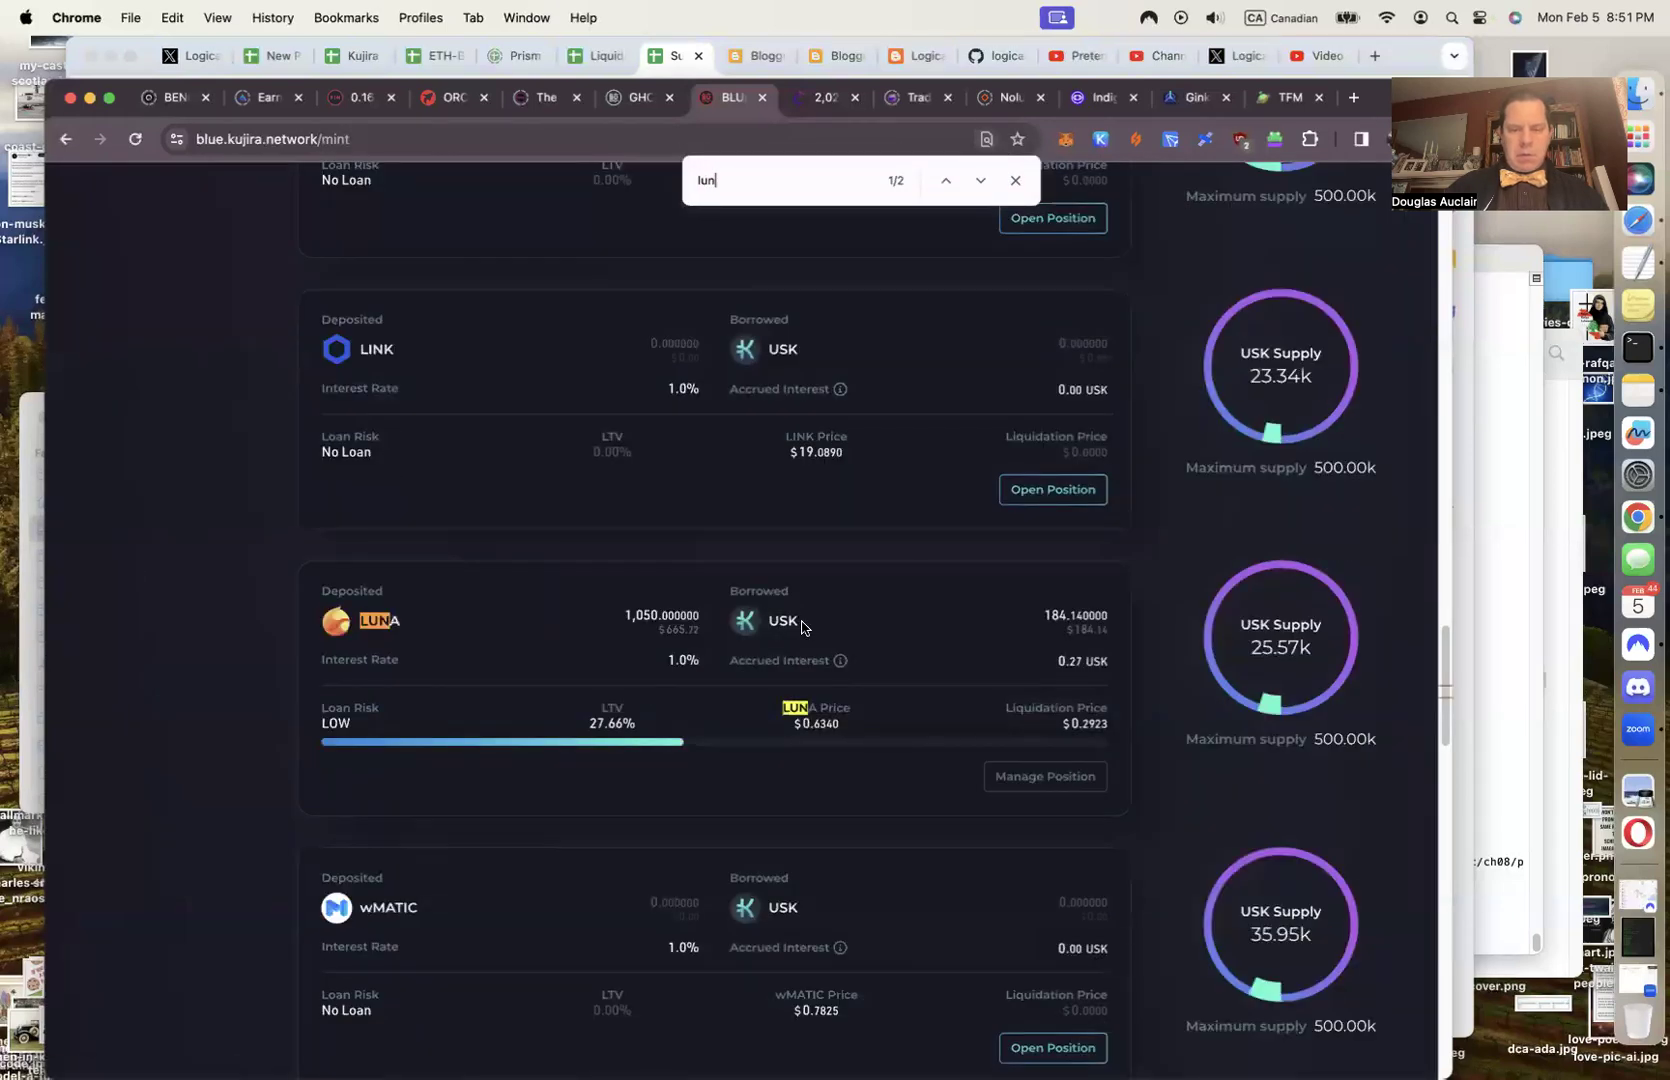
left_click(1466, 761)
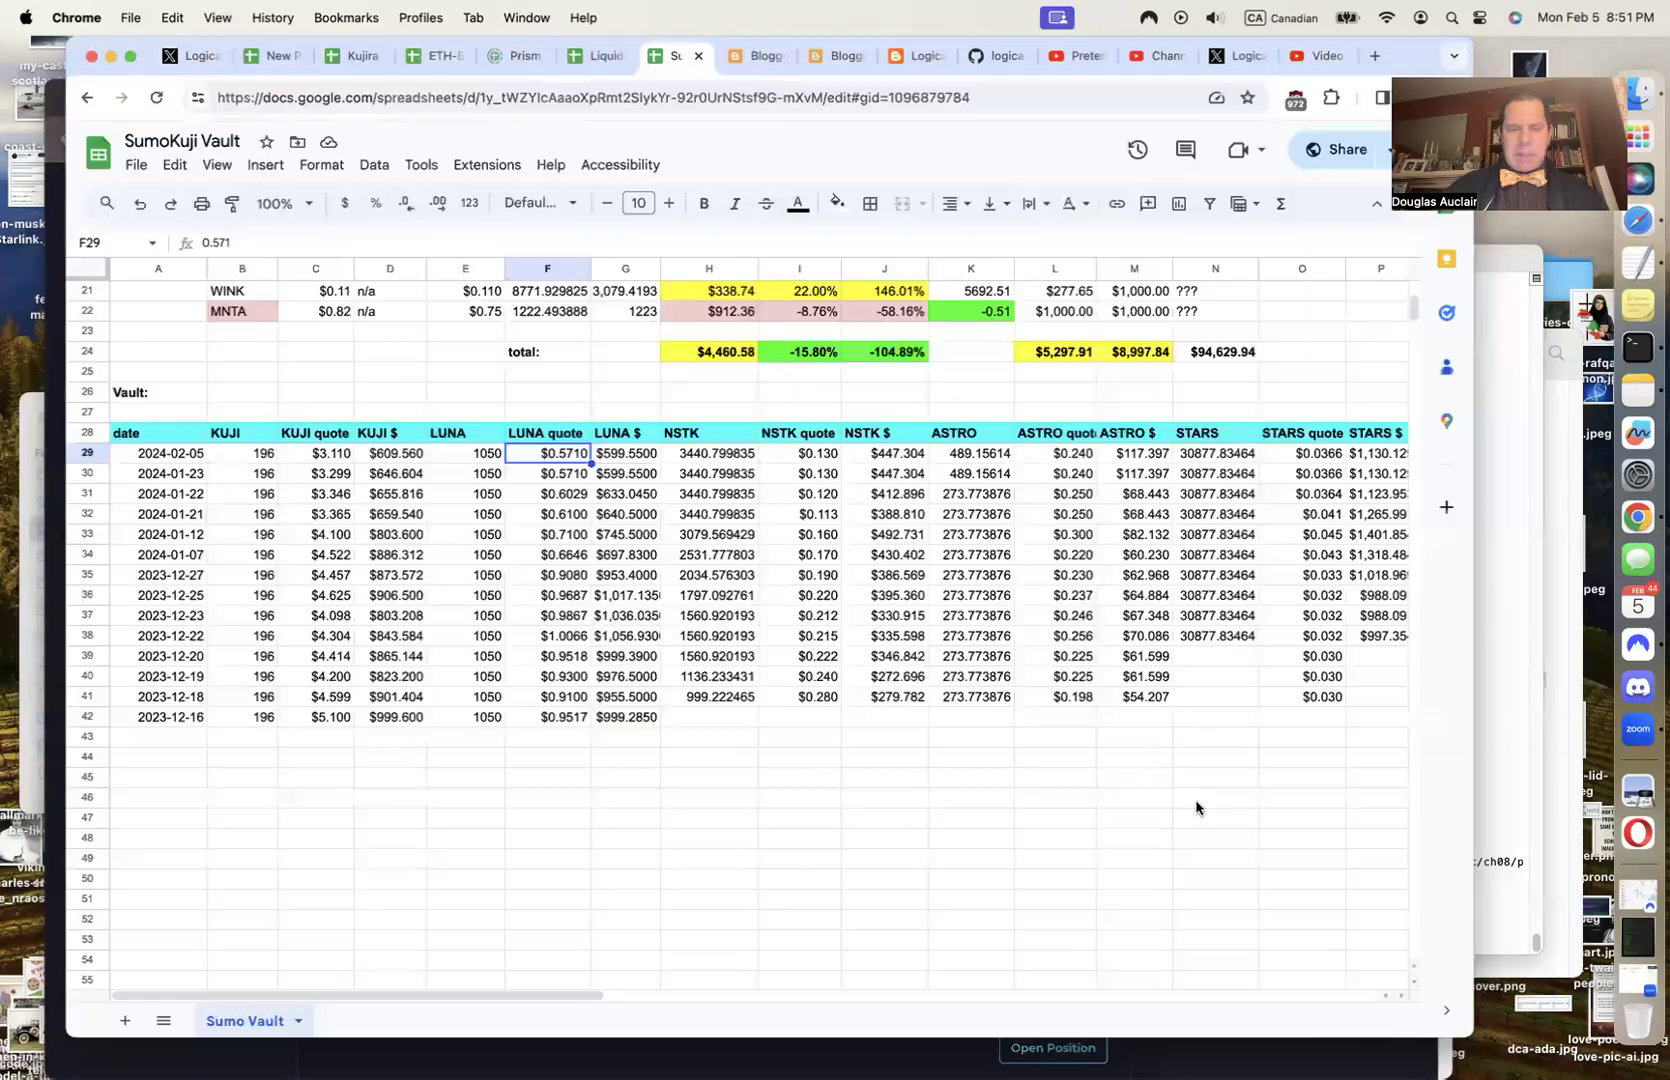
type("0.63")
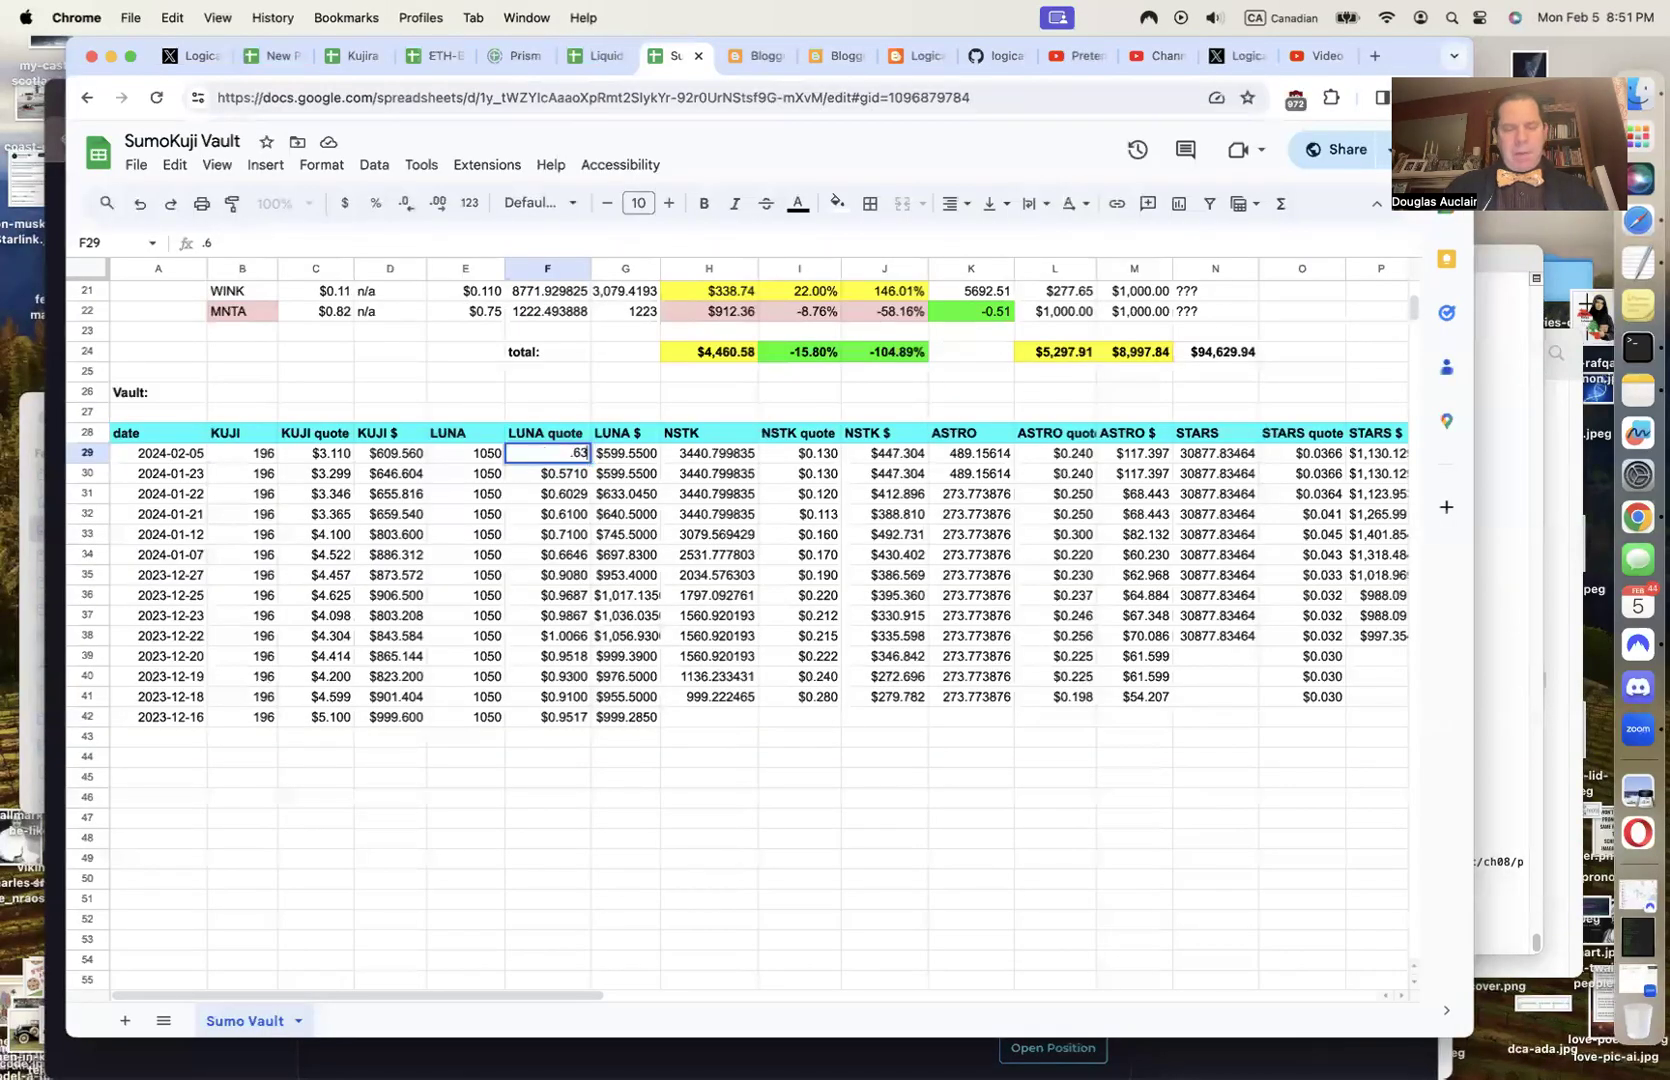
key("Tab")
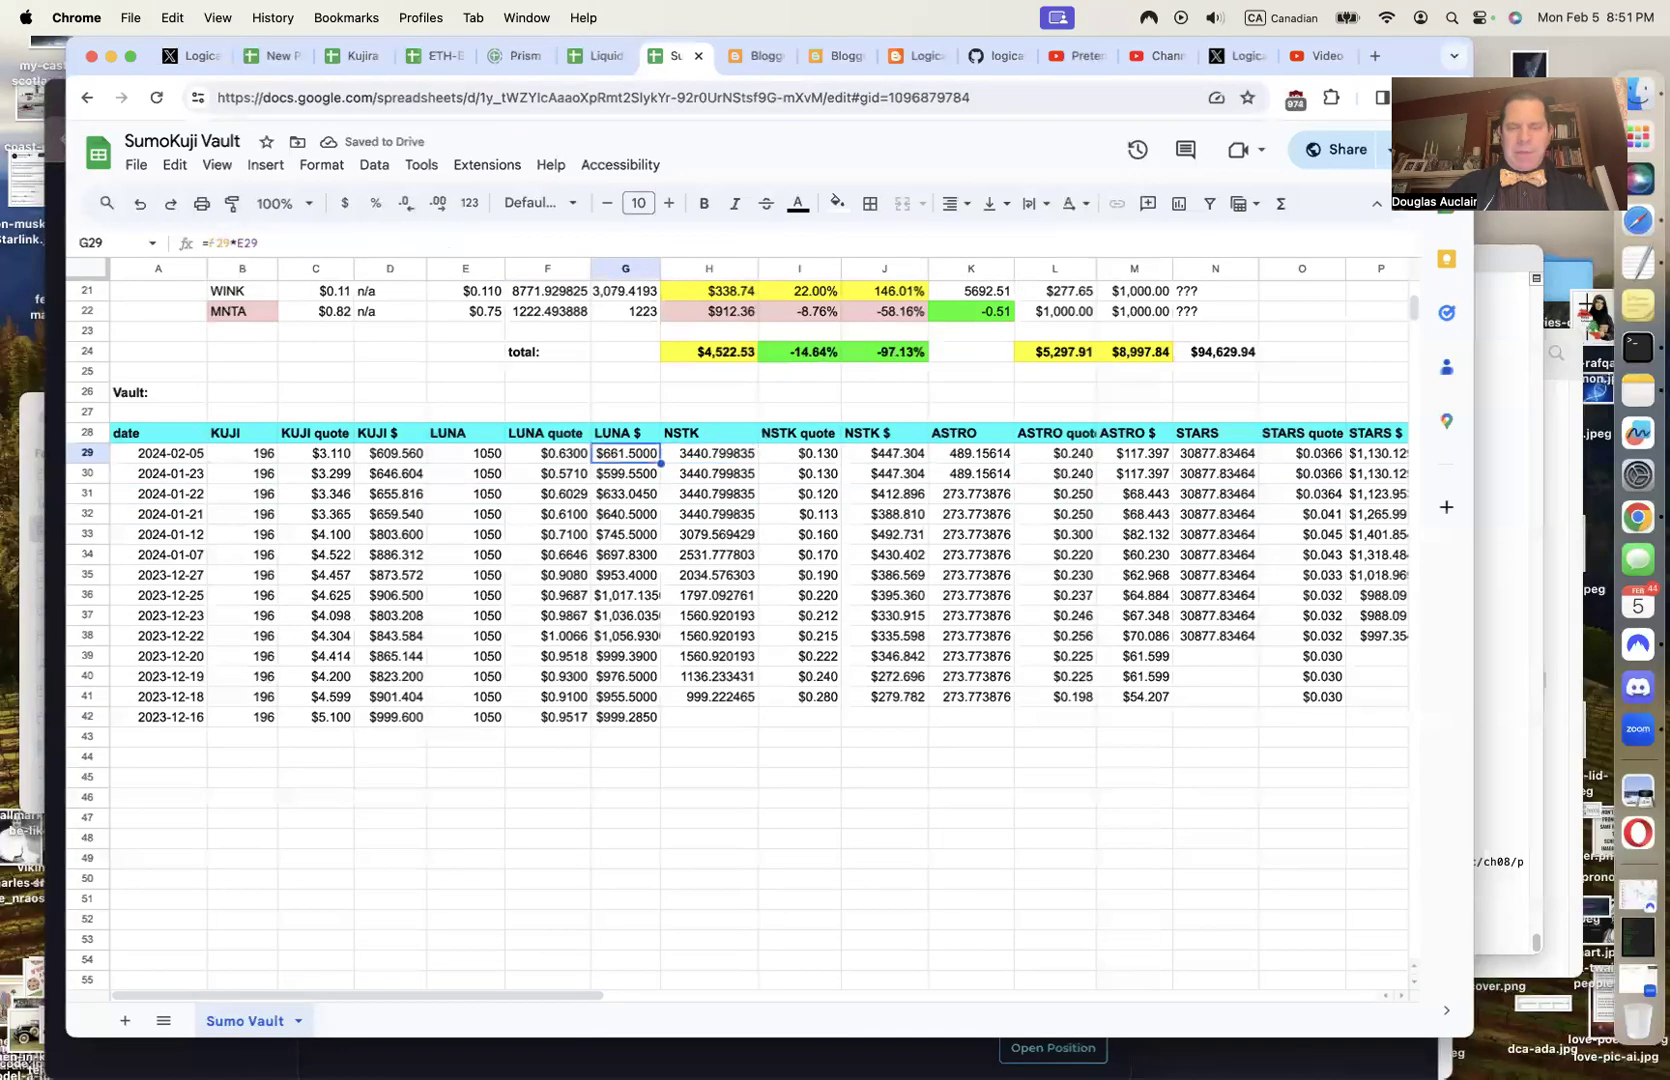
Look up the NSTK price in the Kujira Blue wallet and set the NSTK quote in Vault row 29 to 0.11
key("Right")
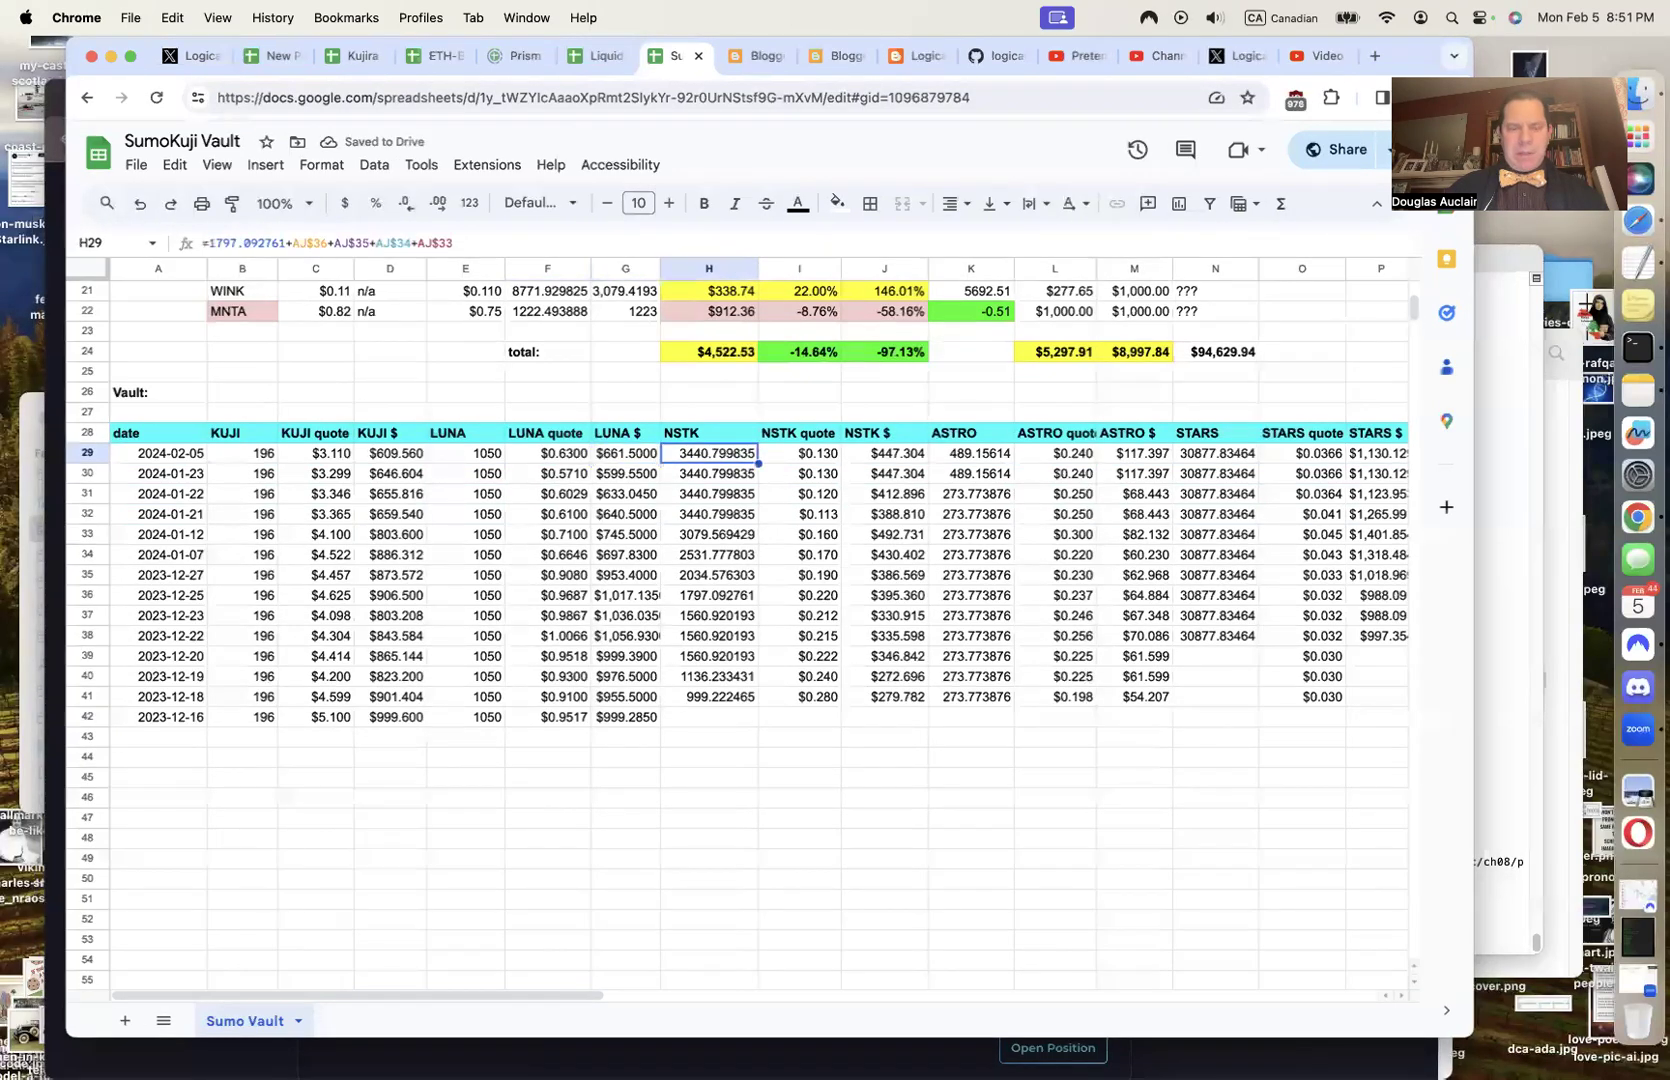
key("Right")
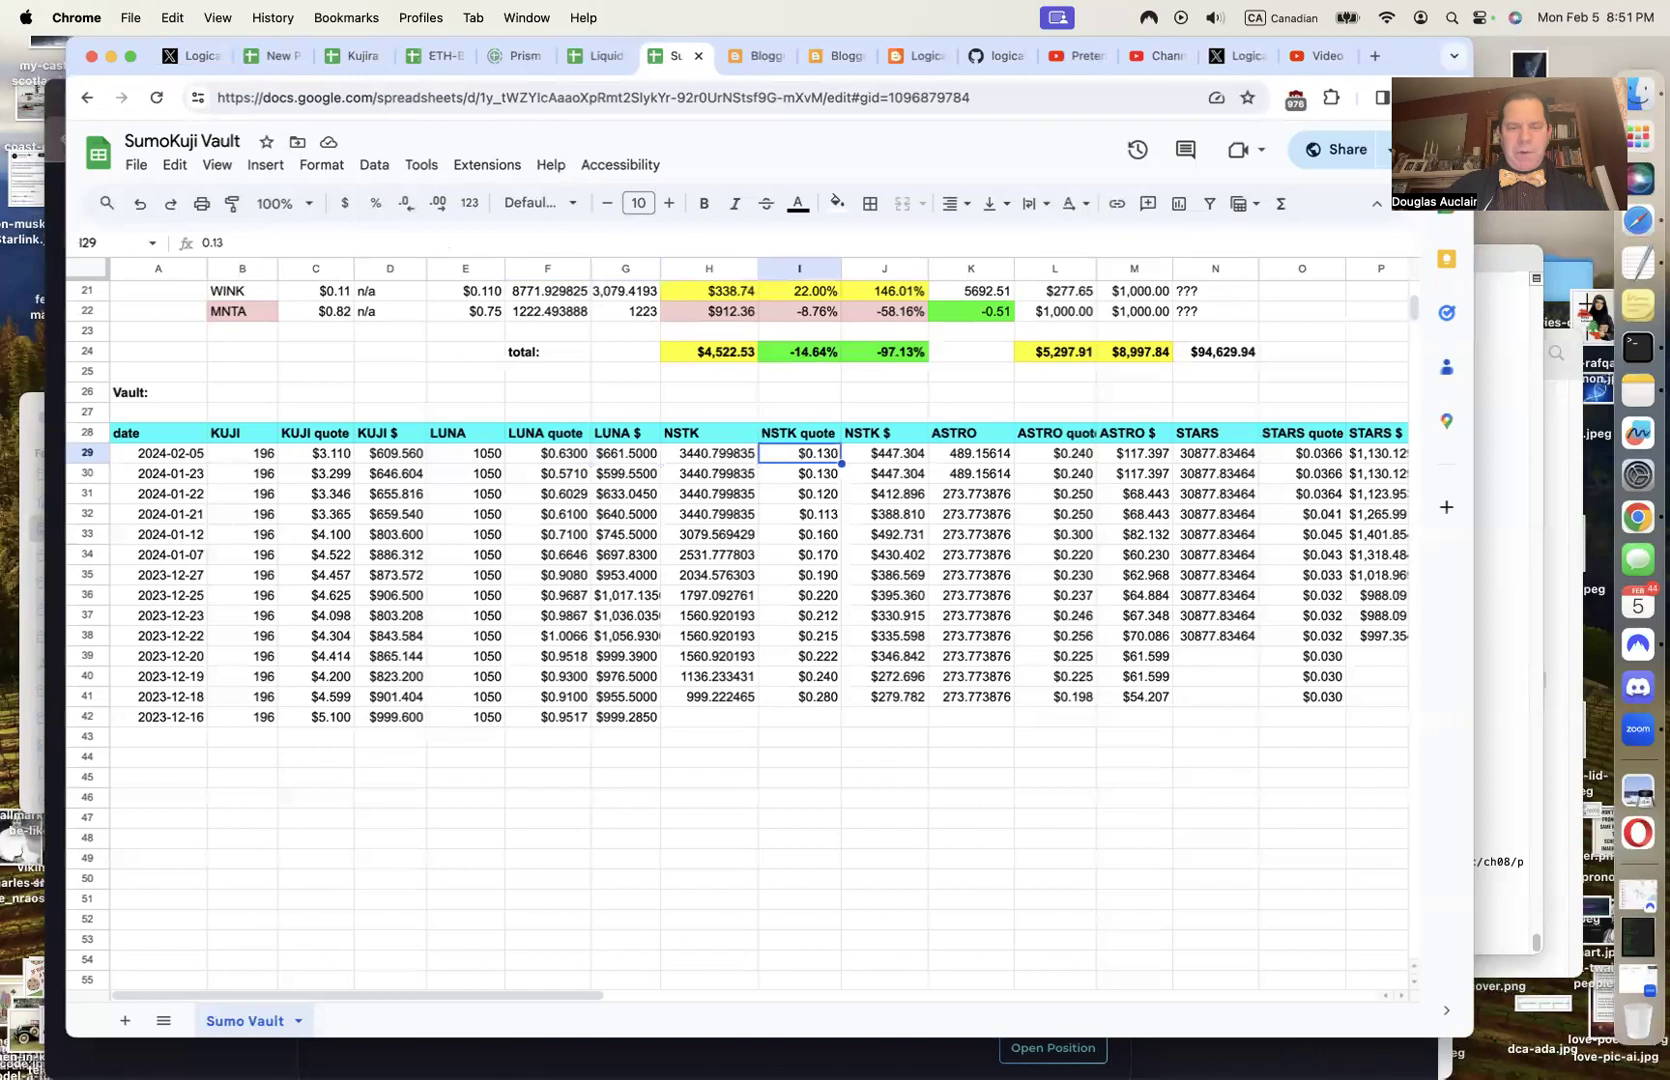
left_click(55, 877)
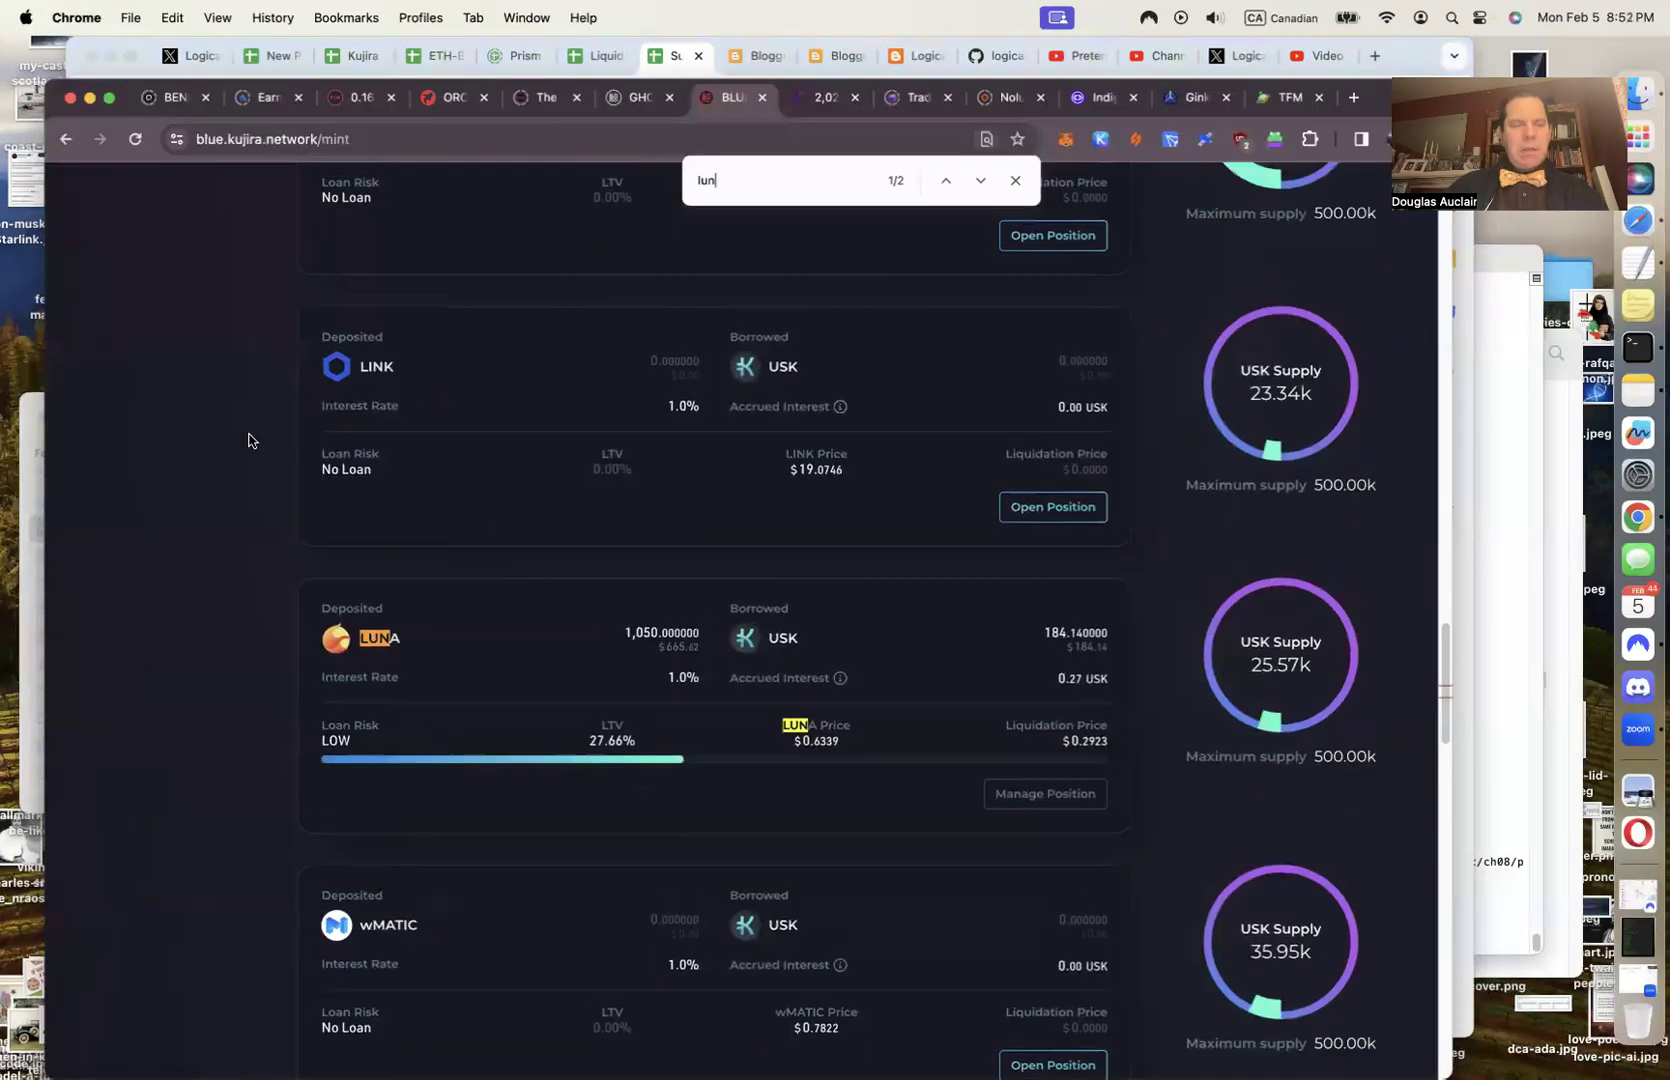
scroll(249, 440, "up", 15)
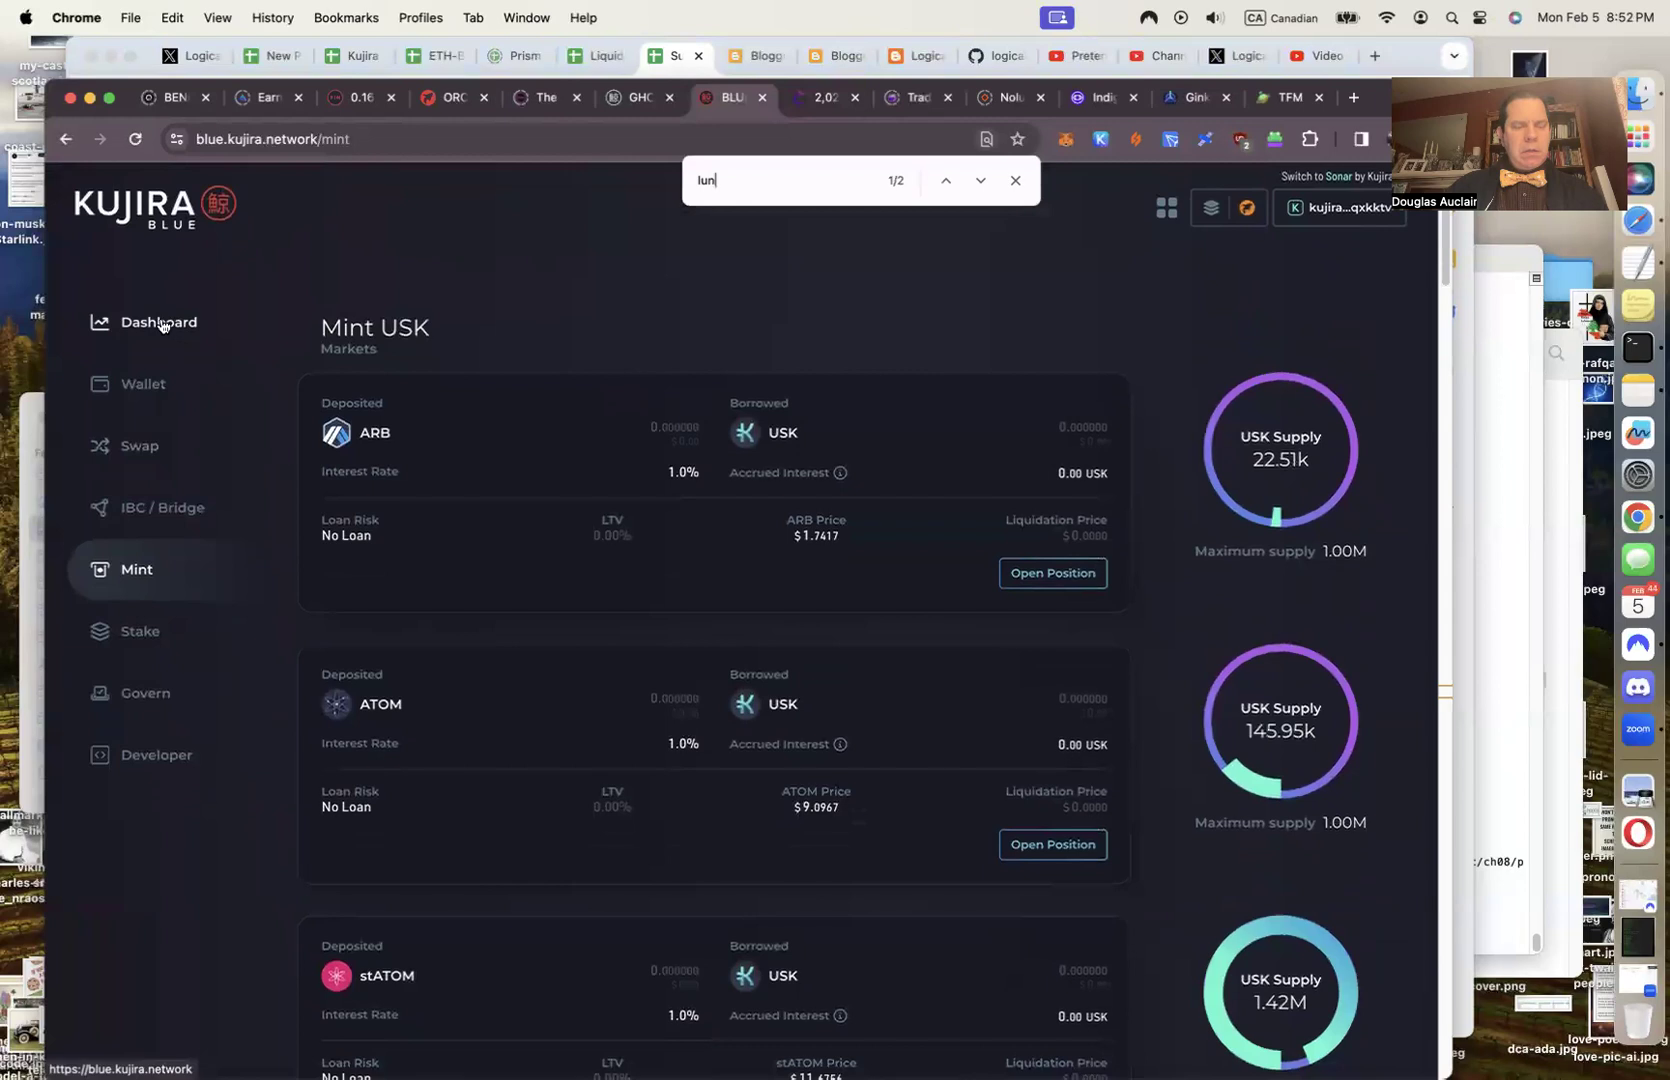
left_click(140, 383)
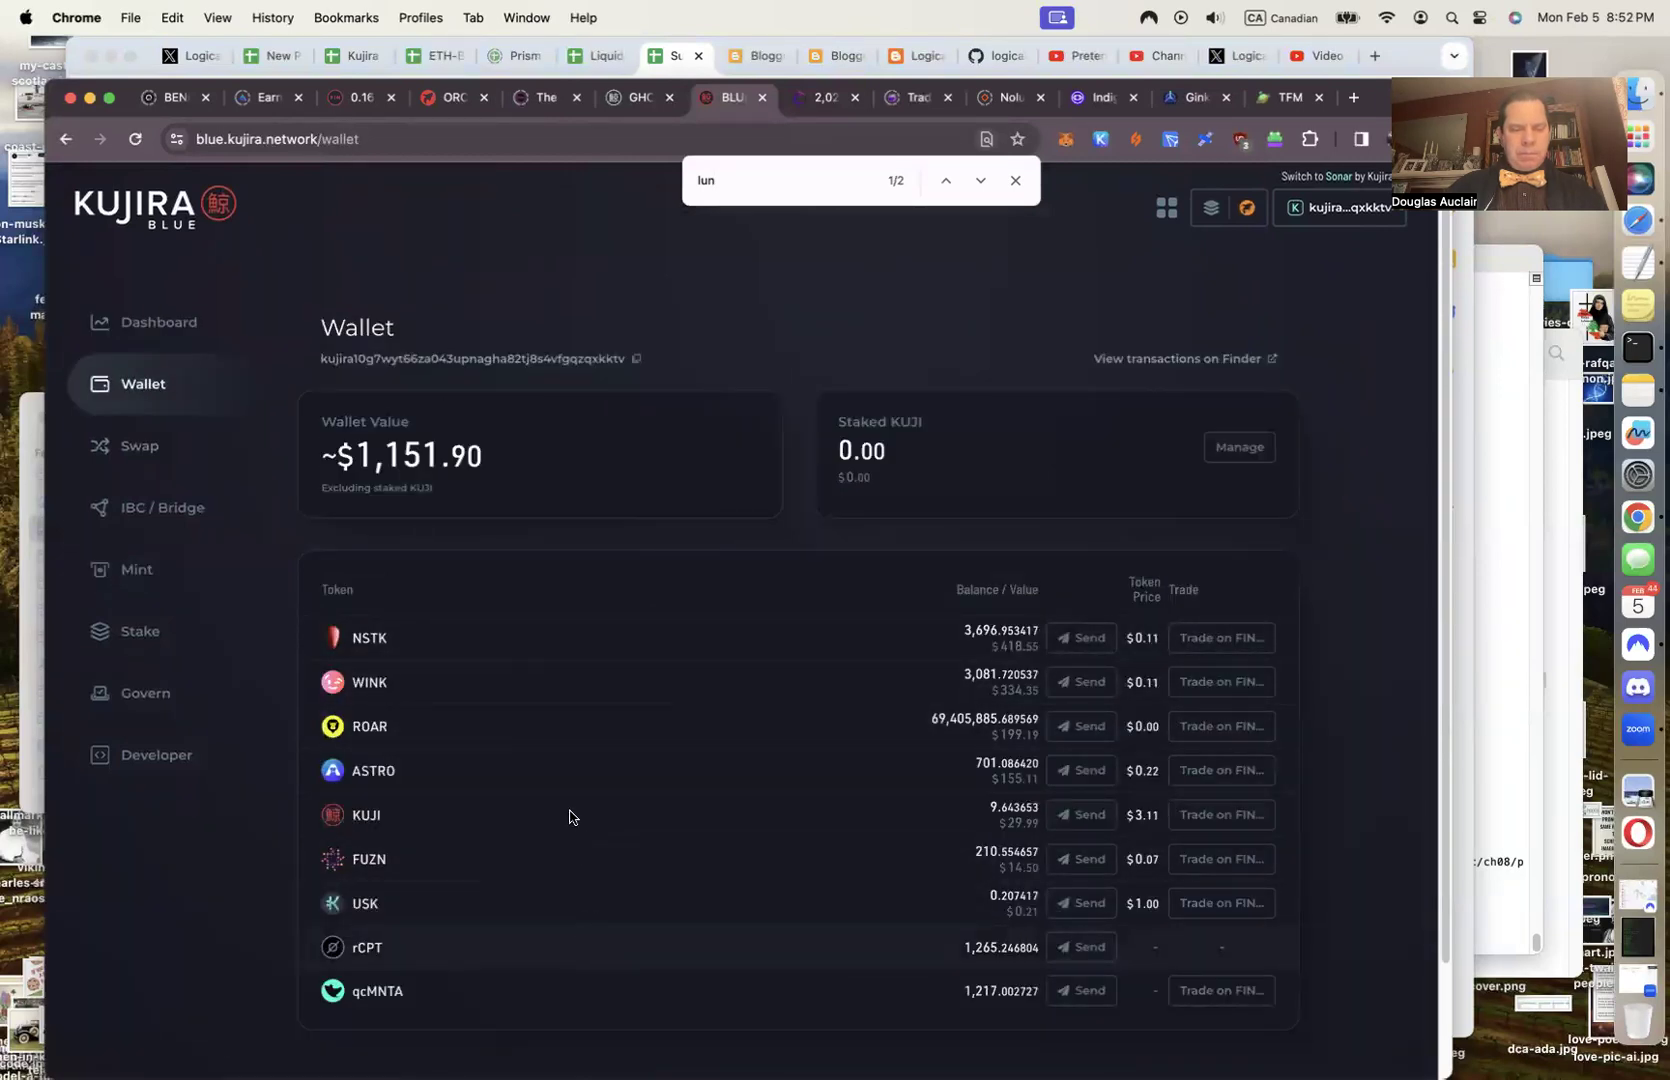
left_click(1456, 664)
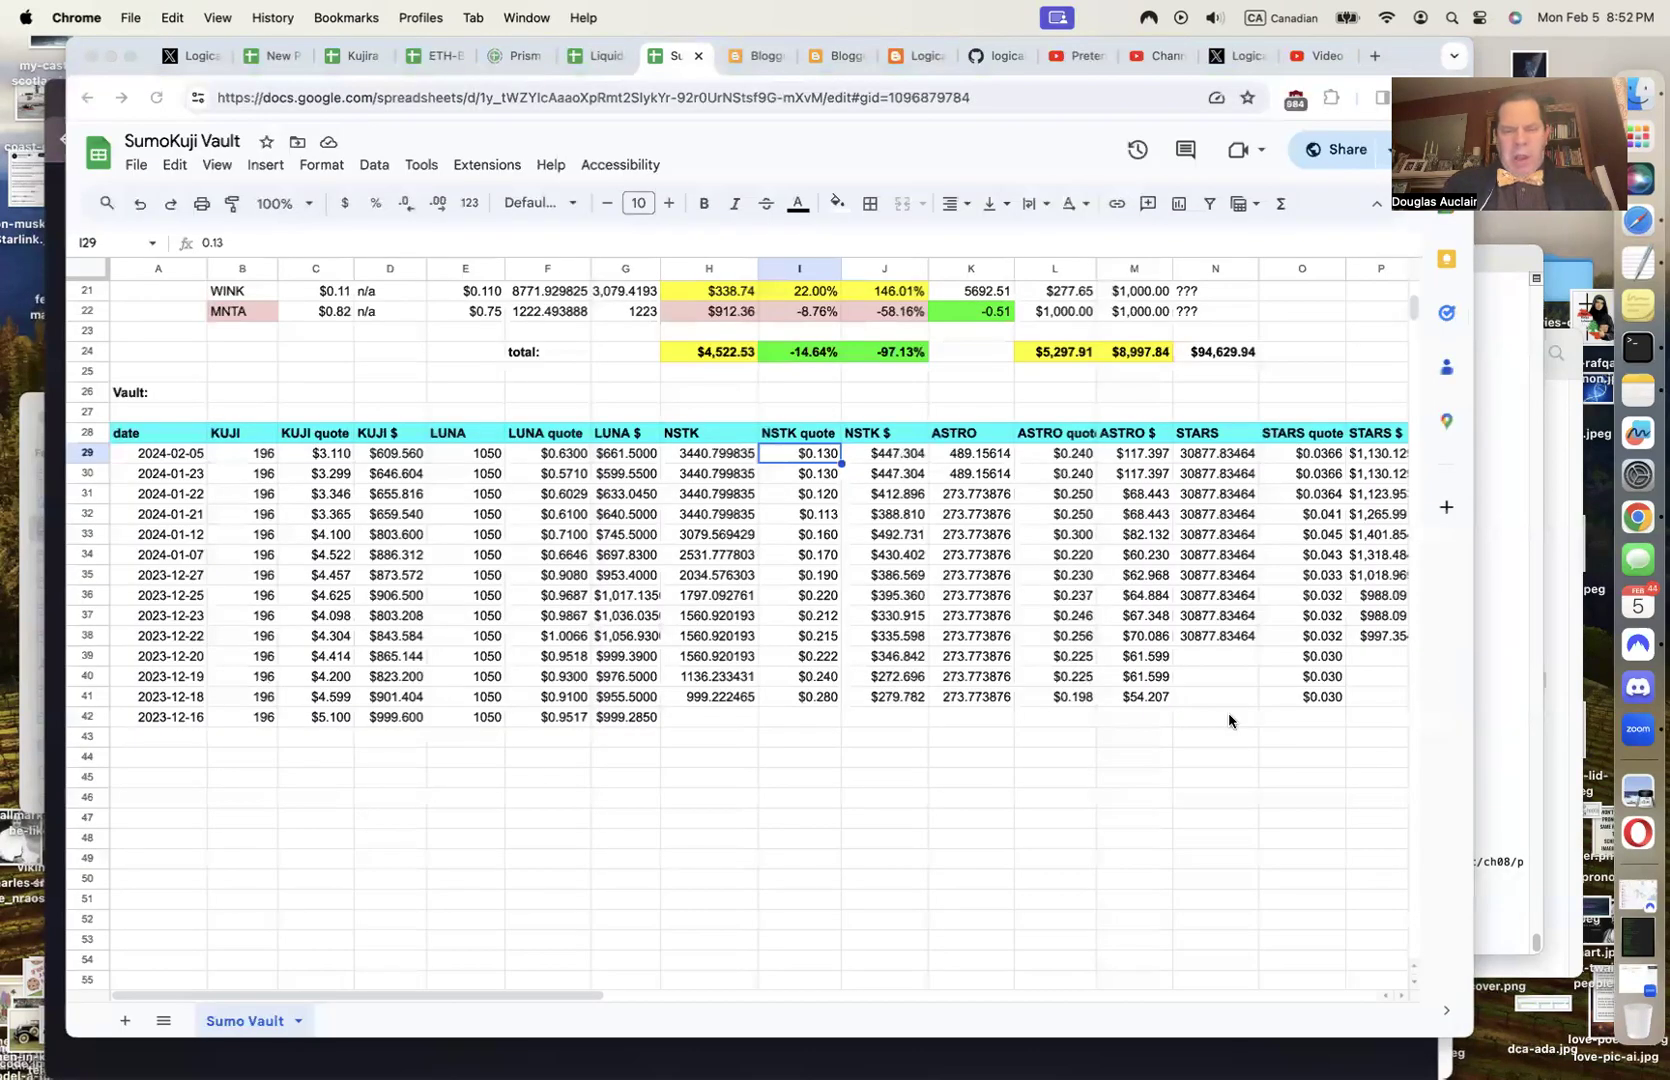
type(".11")
key("Tab")
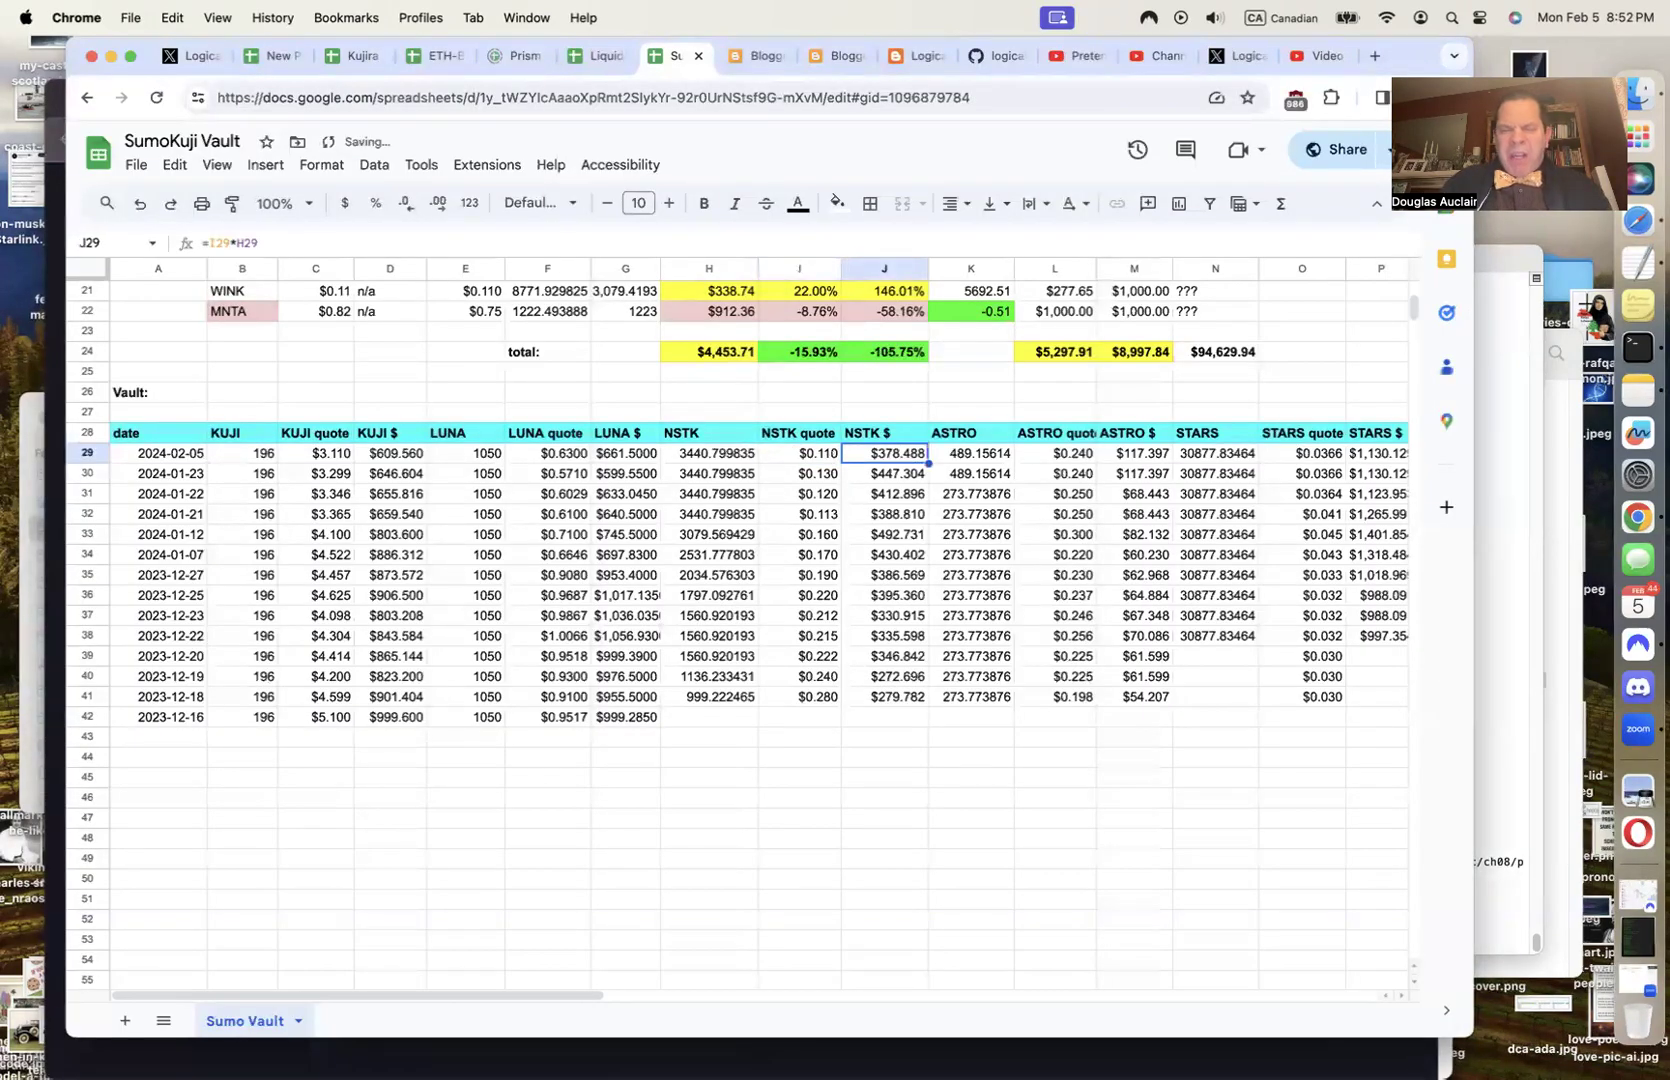
Set the ASTRO quote in Vault row 29 to 0.22
key("Tab")
key("Tab")
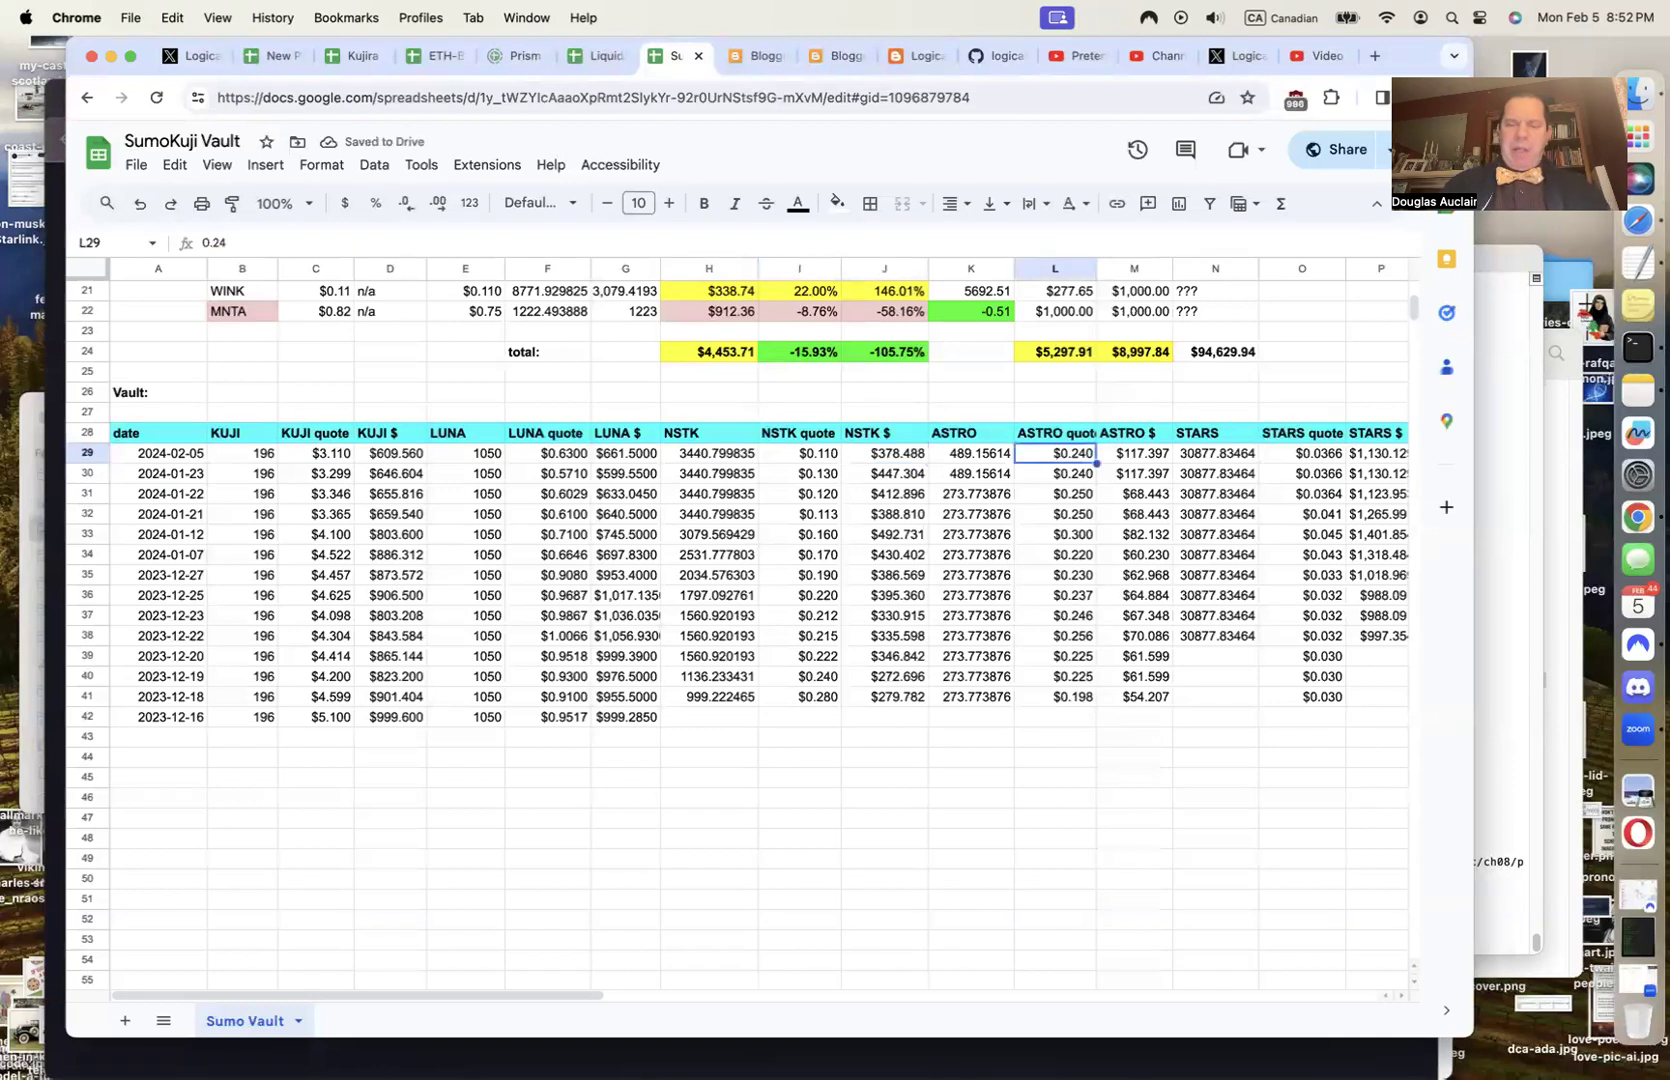
type(".22")
key("Tab")
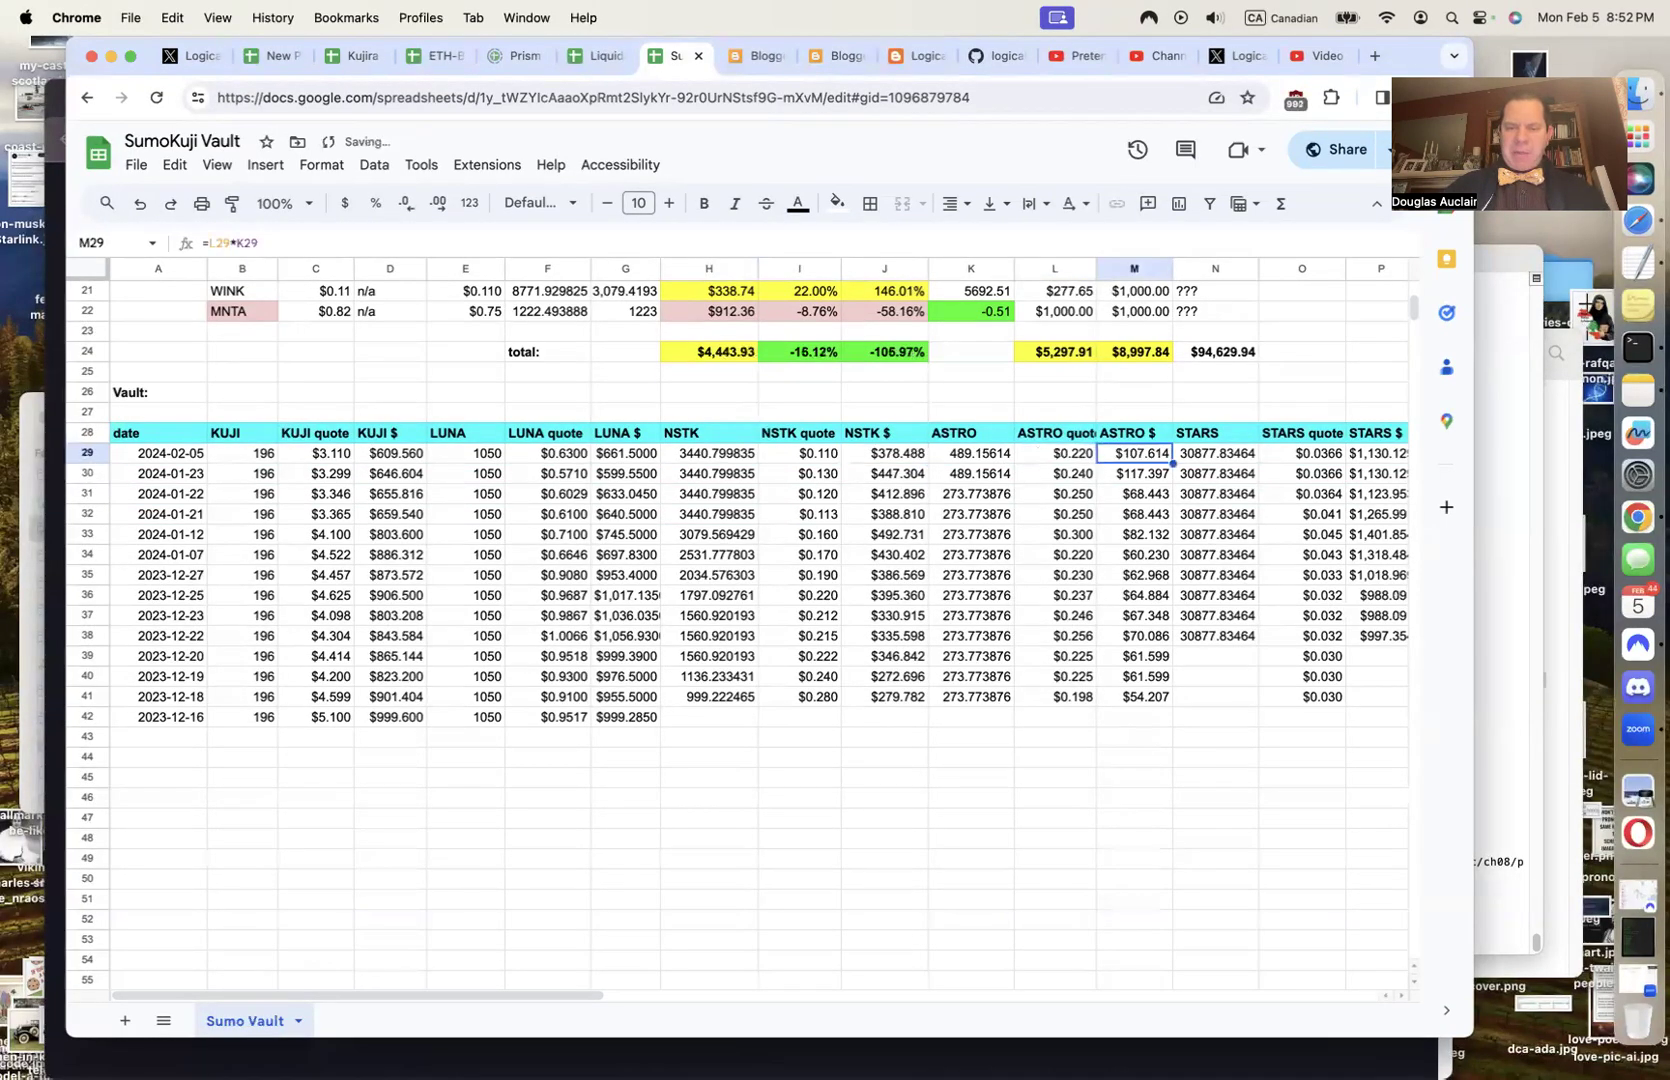
Extend the ASTRO holdings formula in K29 with the logged 2024-02-05 transfer amount, making it =AJ$30+ 273.773876+AJ$29
key("Left")
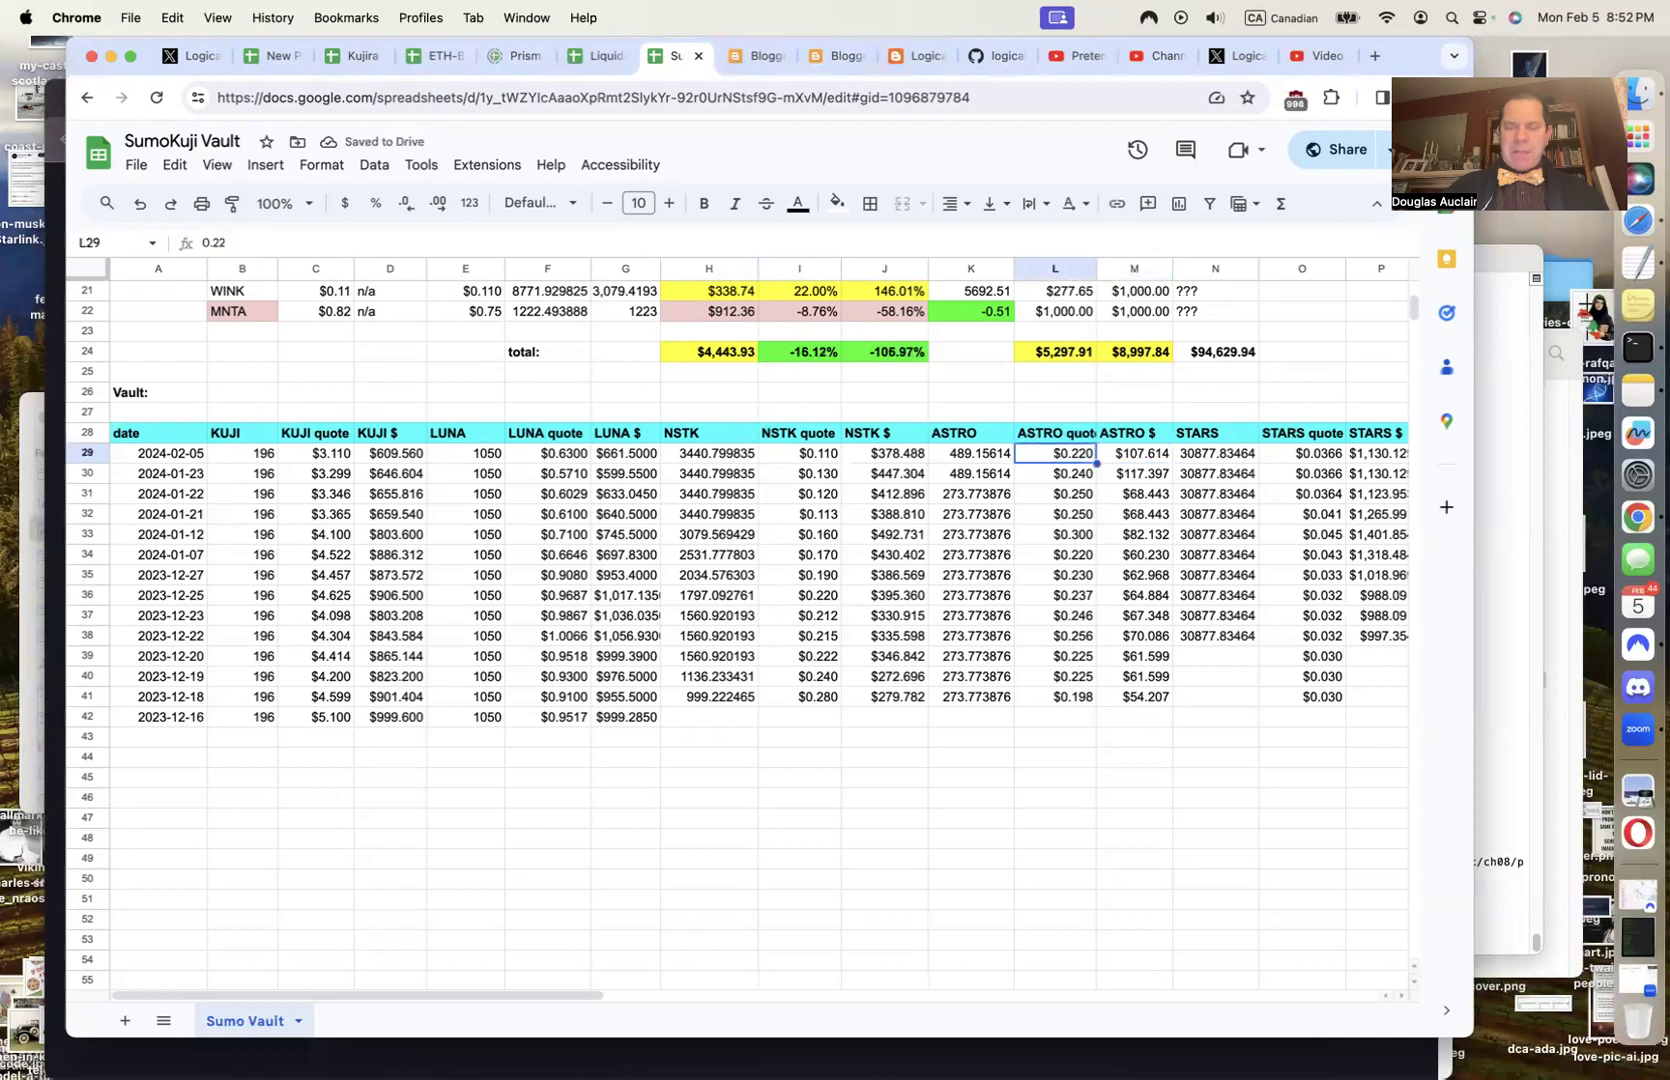
key("Left")
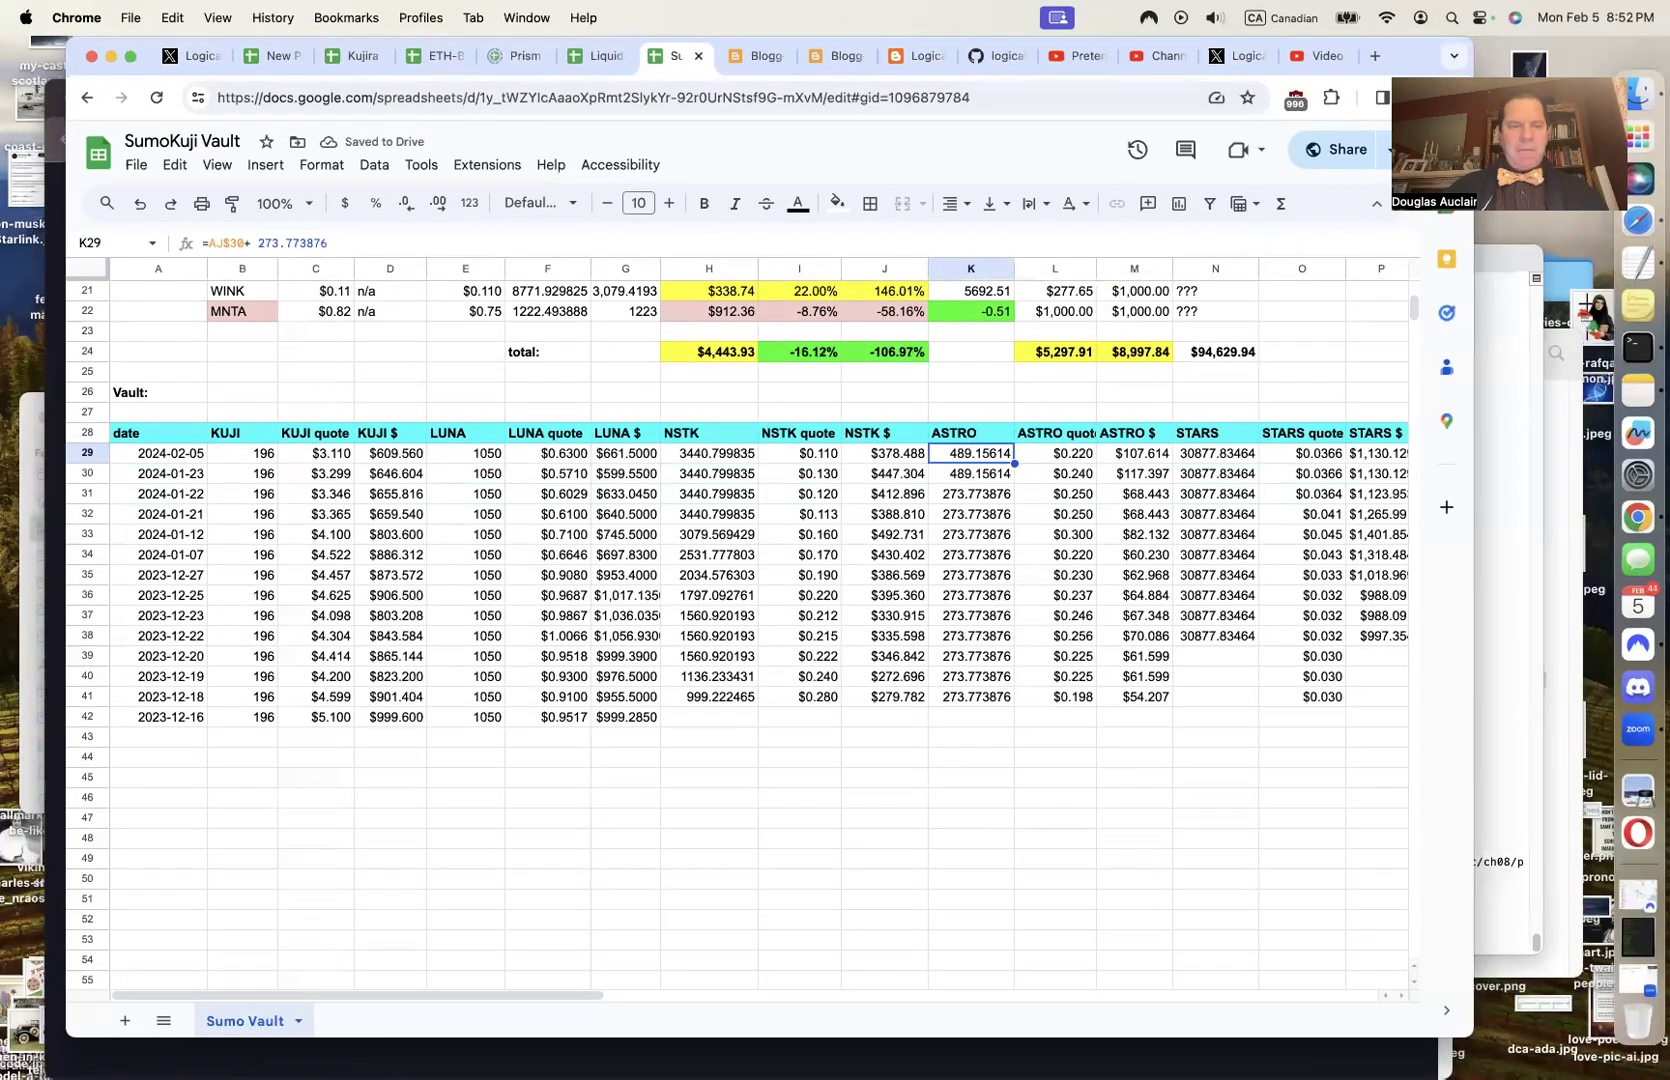
left_click(361, 237)
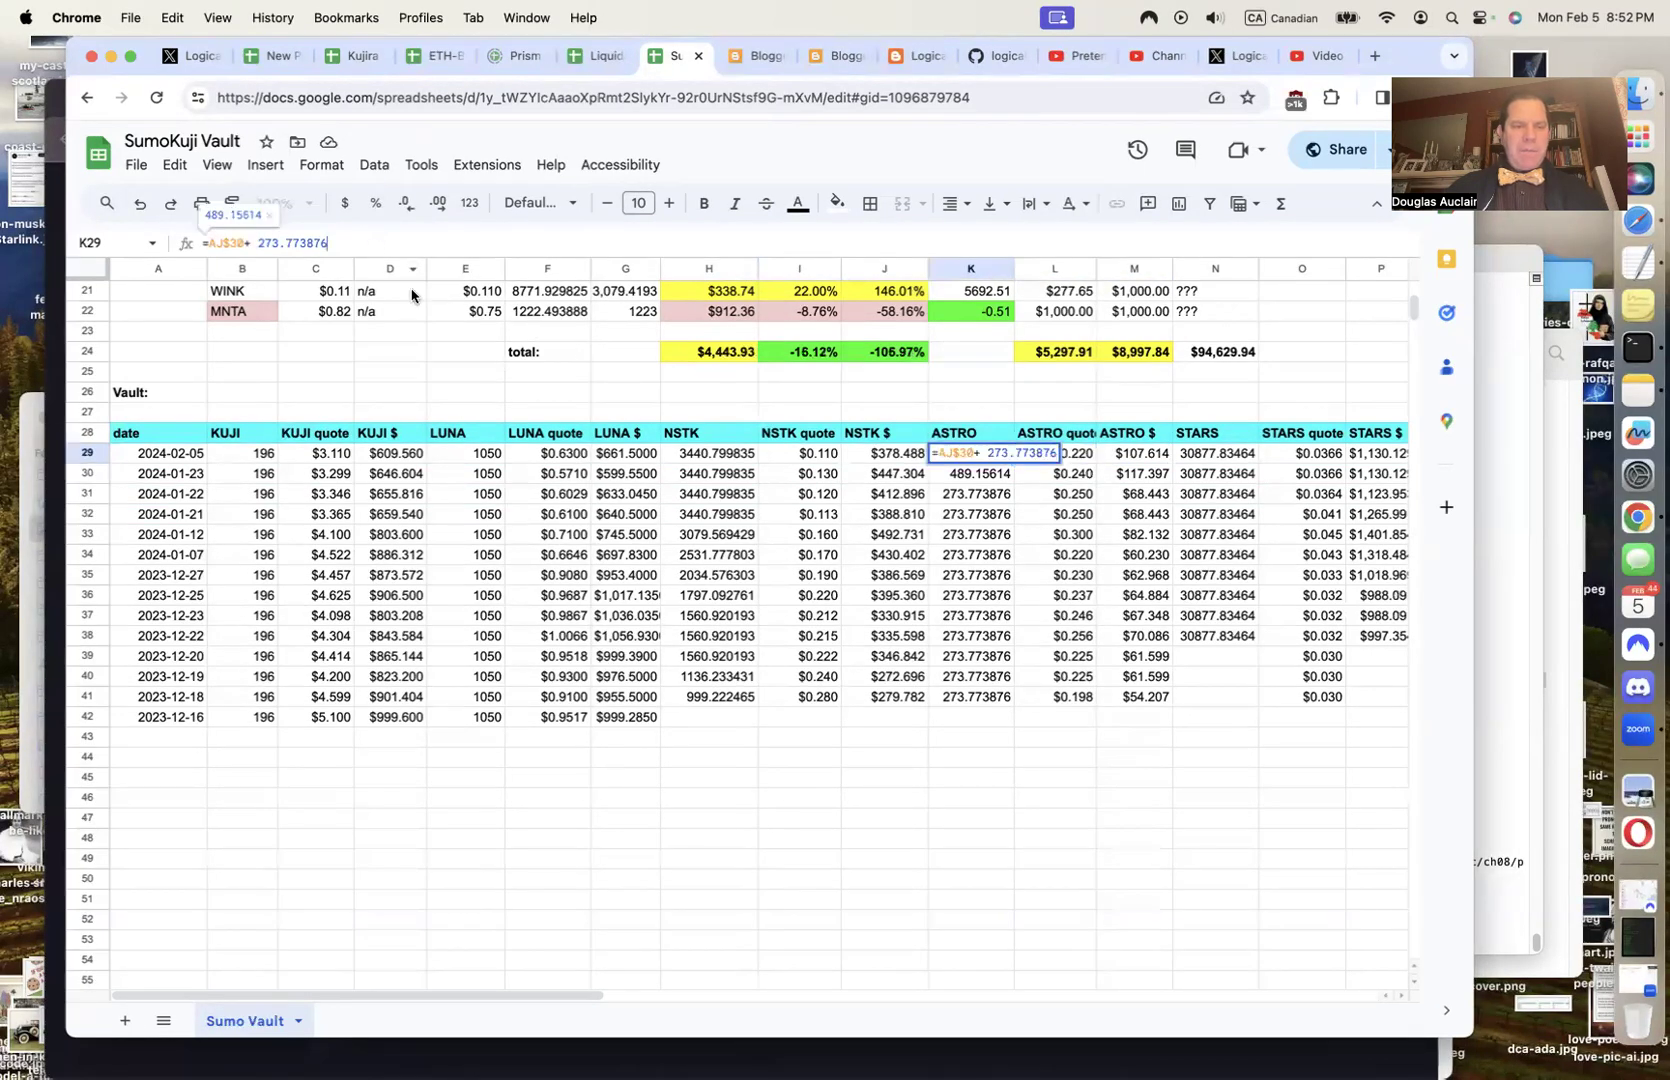
type("+")
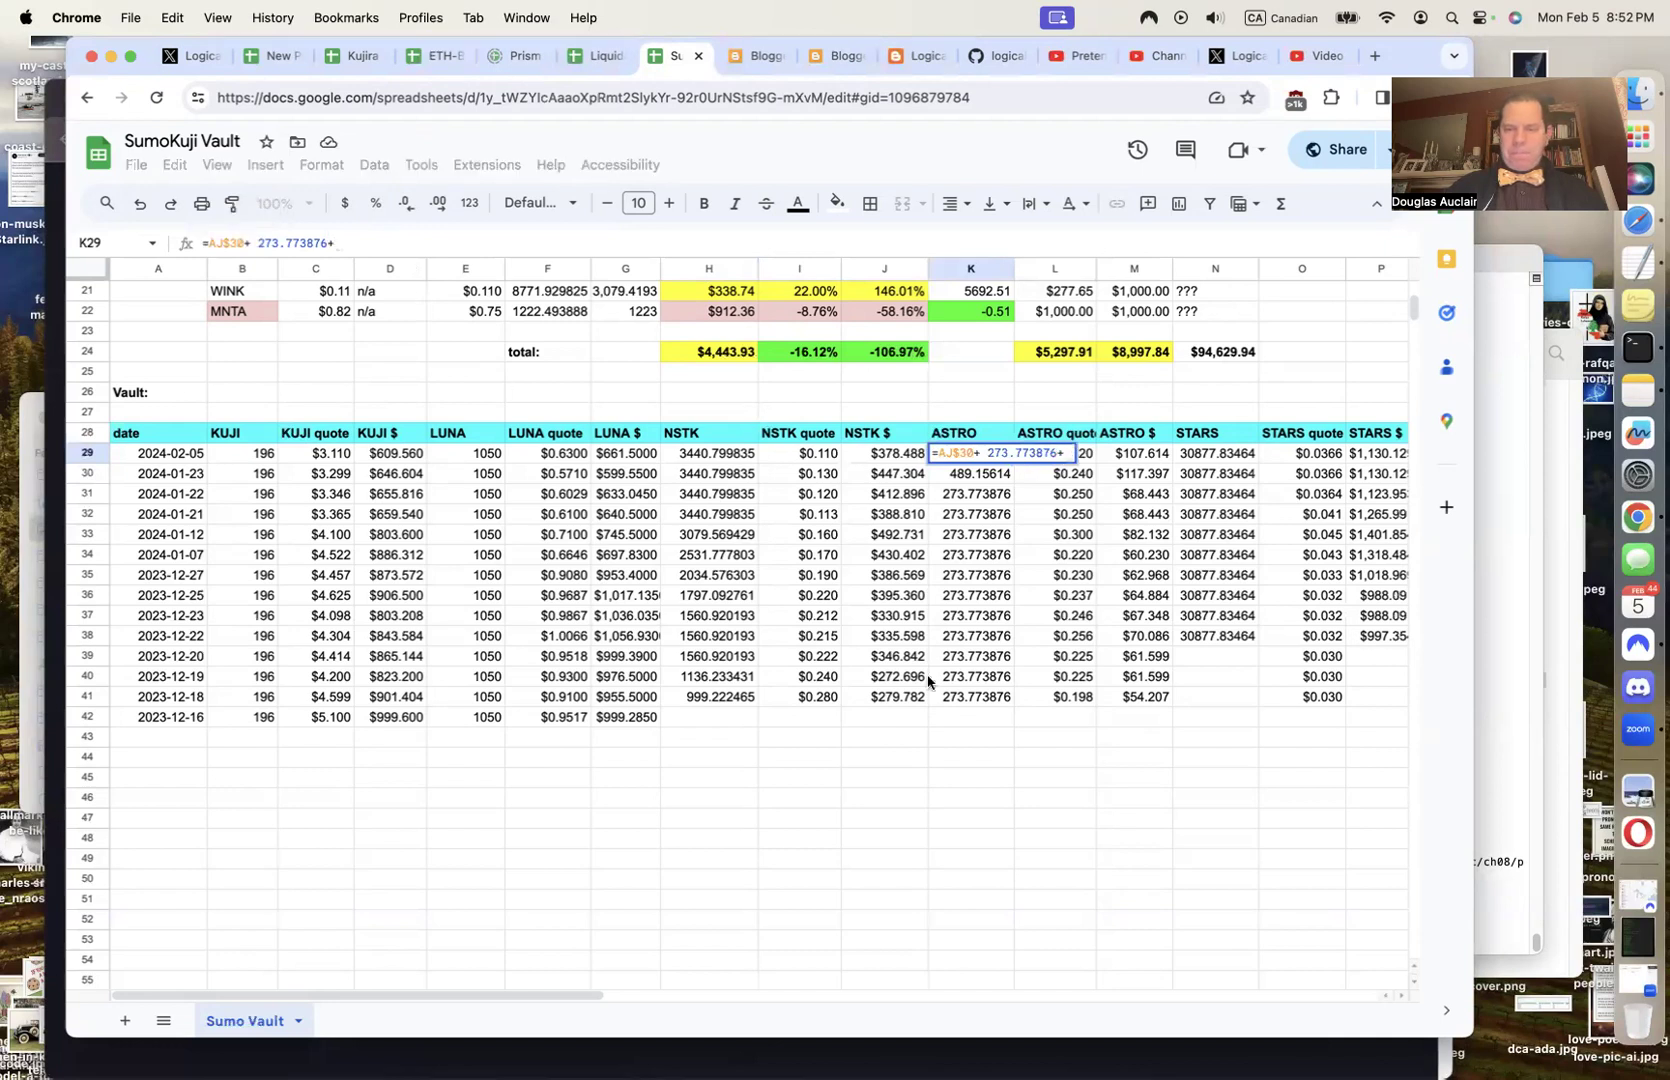
scroll(928, 683, "right", 5)
scroll(928, 683, "up", 1)
scroll(928, 683, "right", 10)
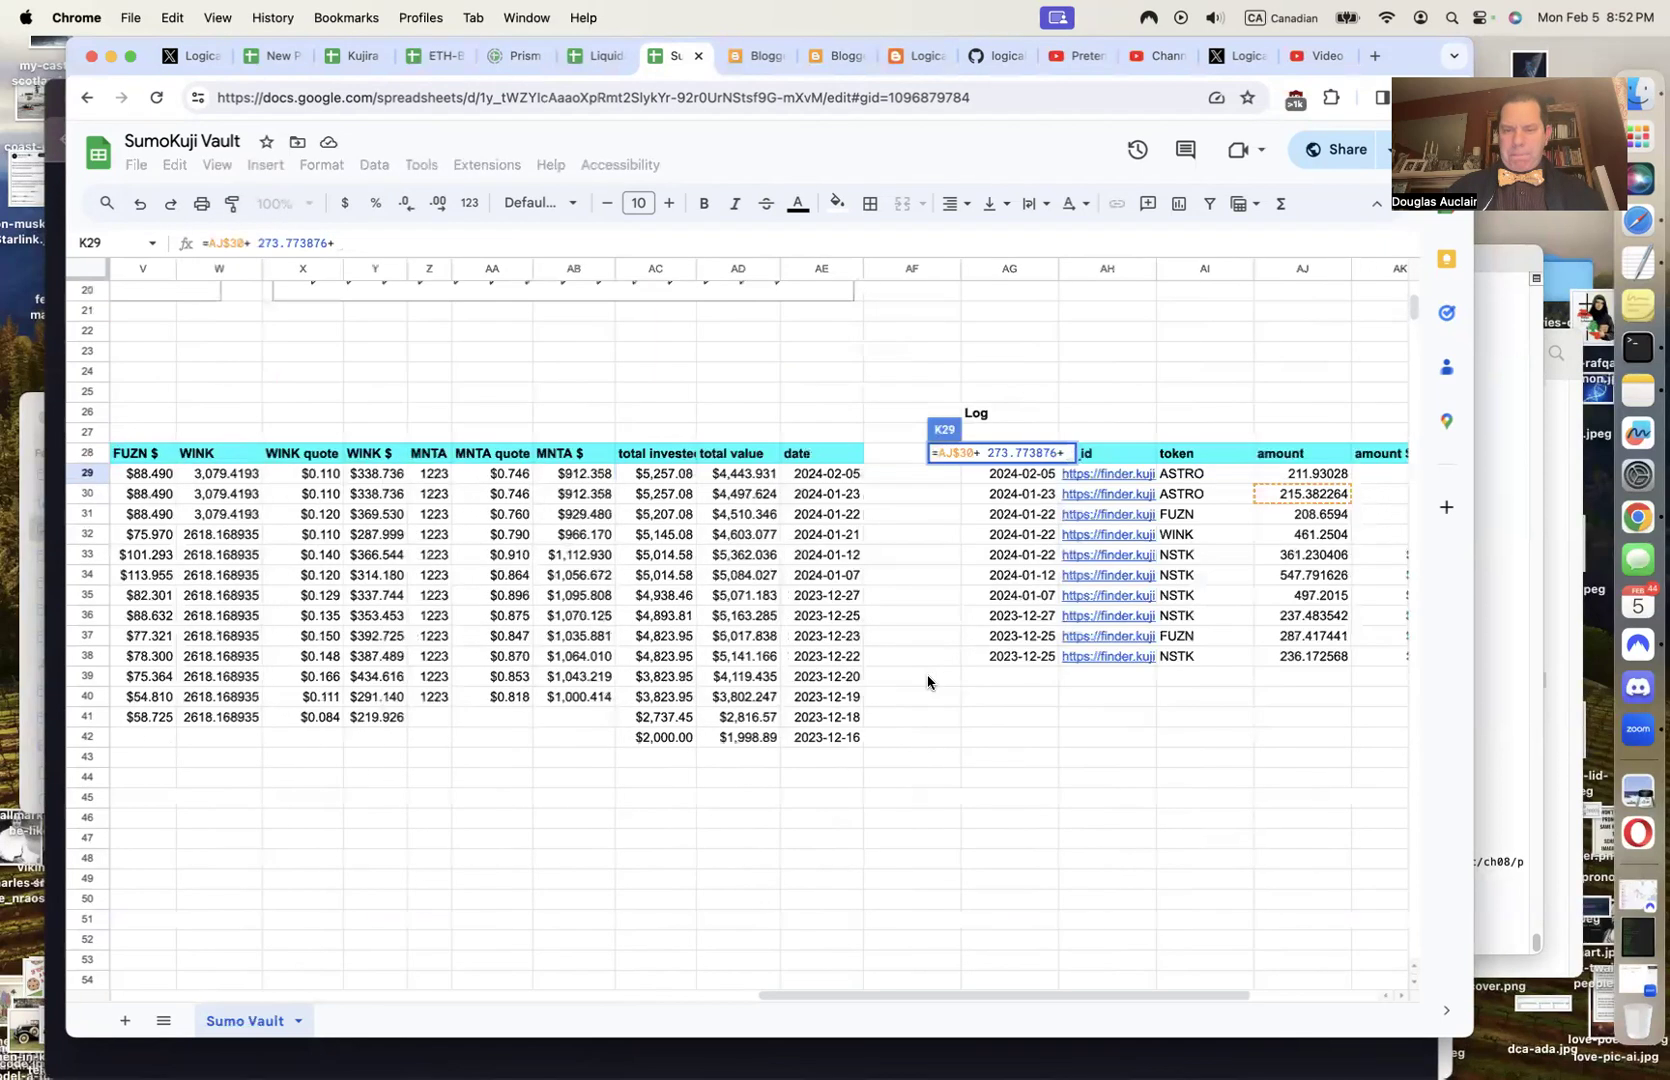
scroll(928, 683, "right", 1)
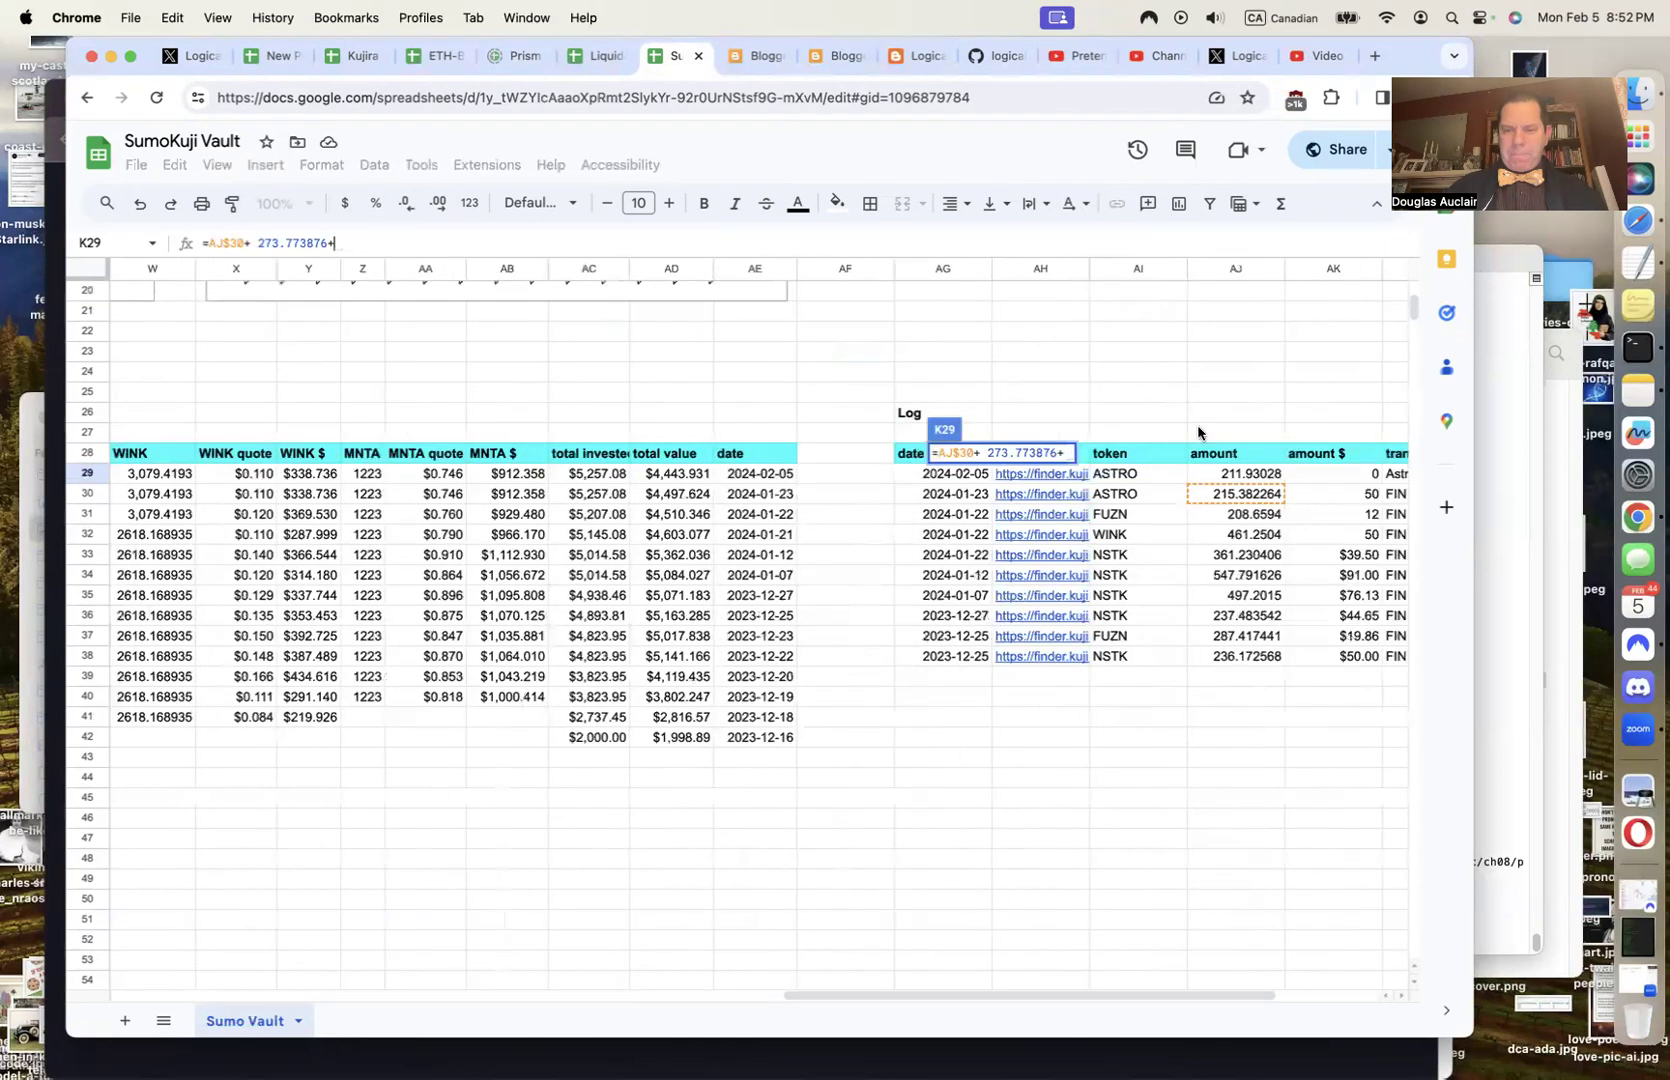
left_click(1240, 477)
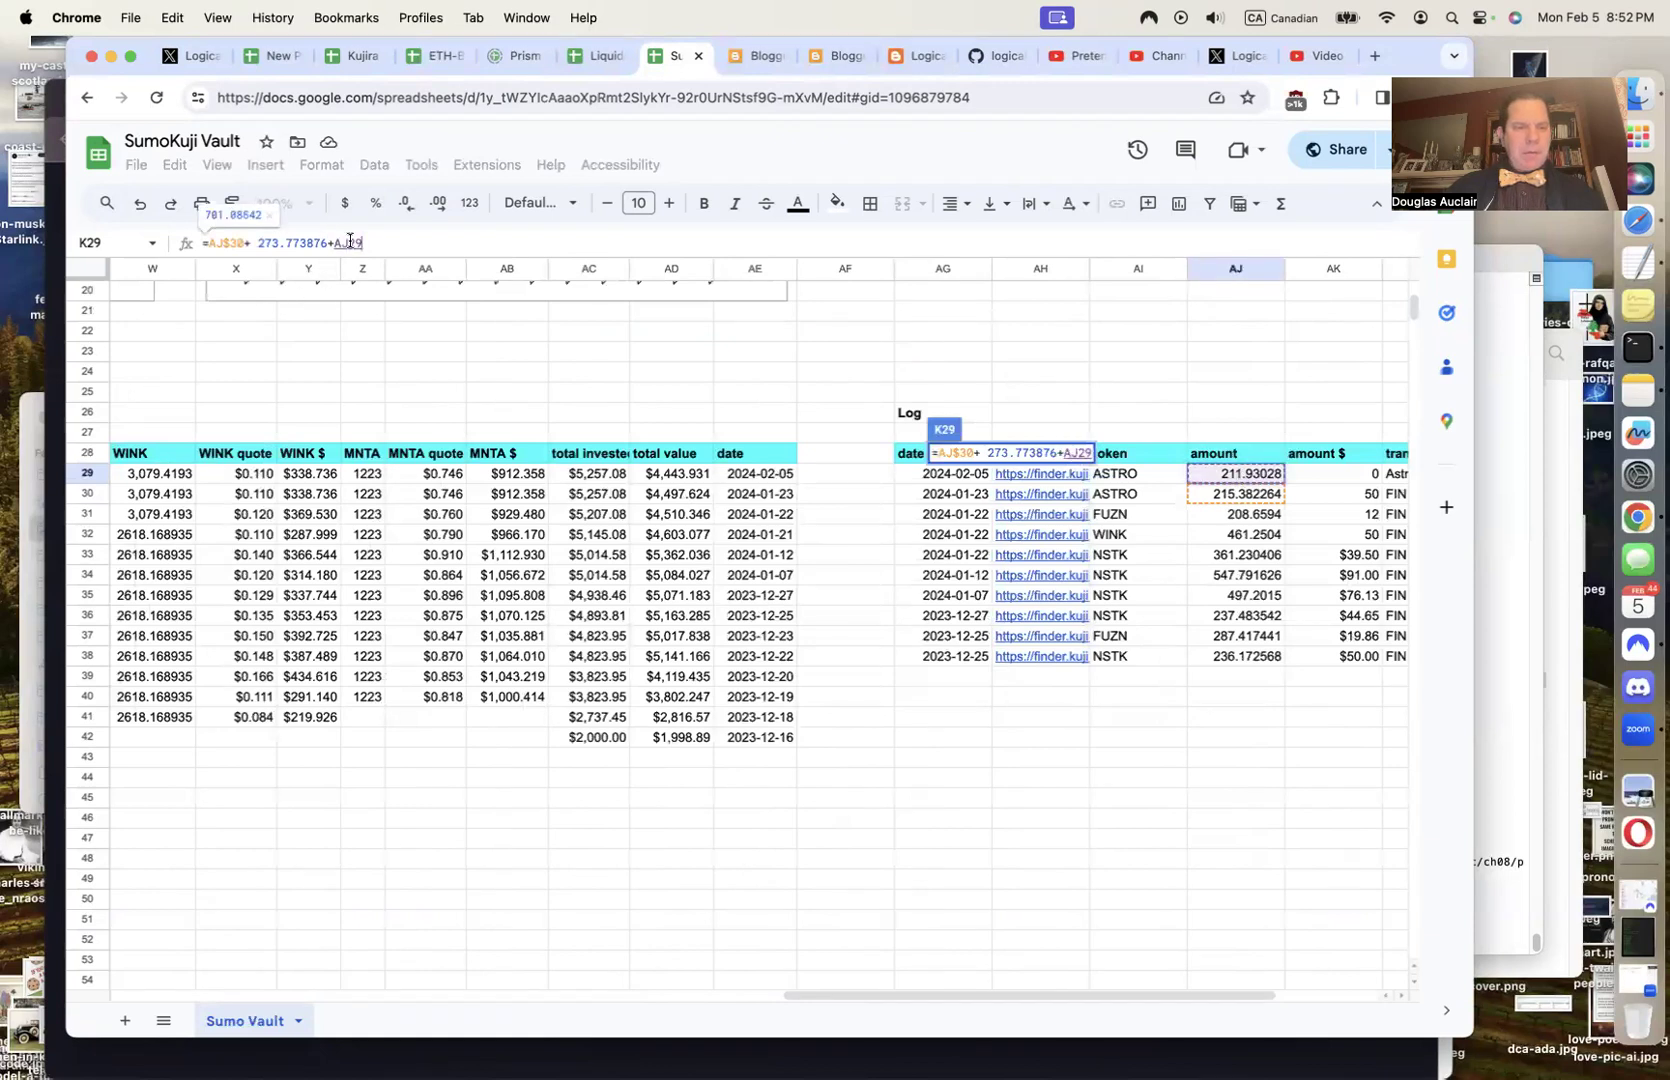
left_click(350, 242)
type("$")
key("Tab")
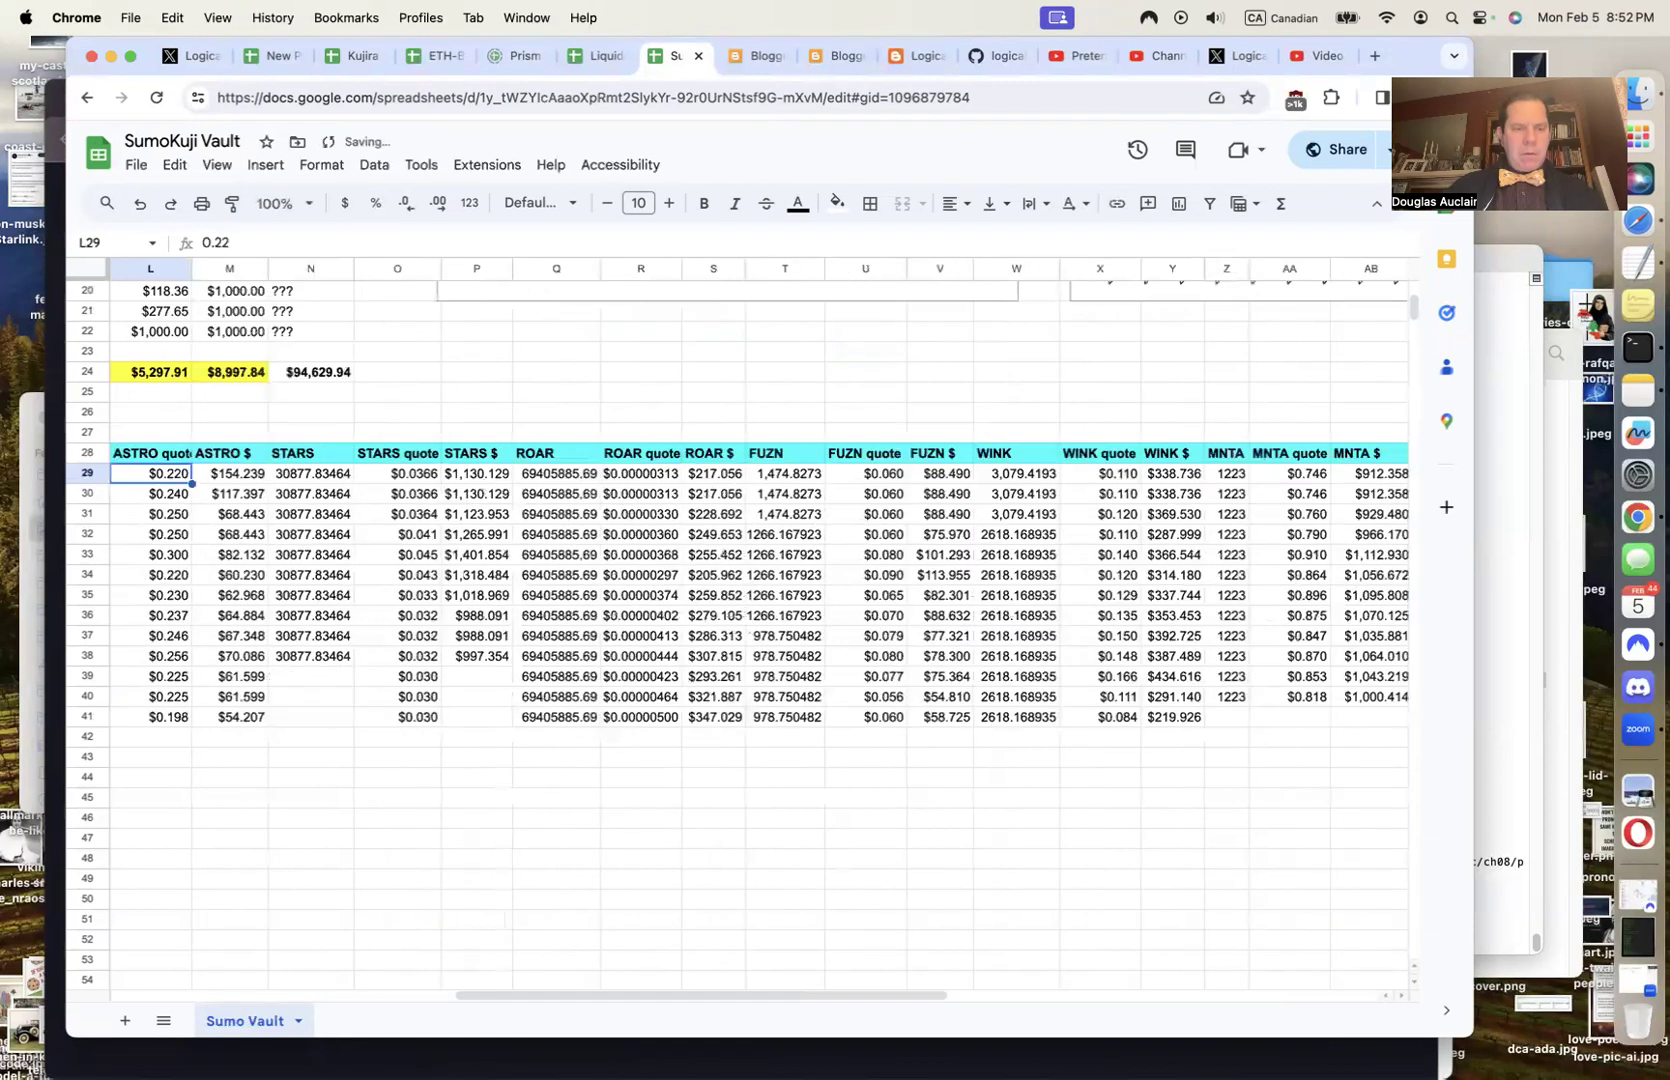
Check the ASTRO amount, quote and dollar value in Vault row 29 against the formula and quote in row 30
key("Left")
key("Left")
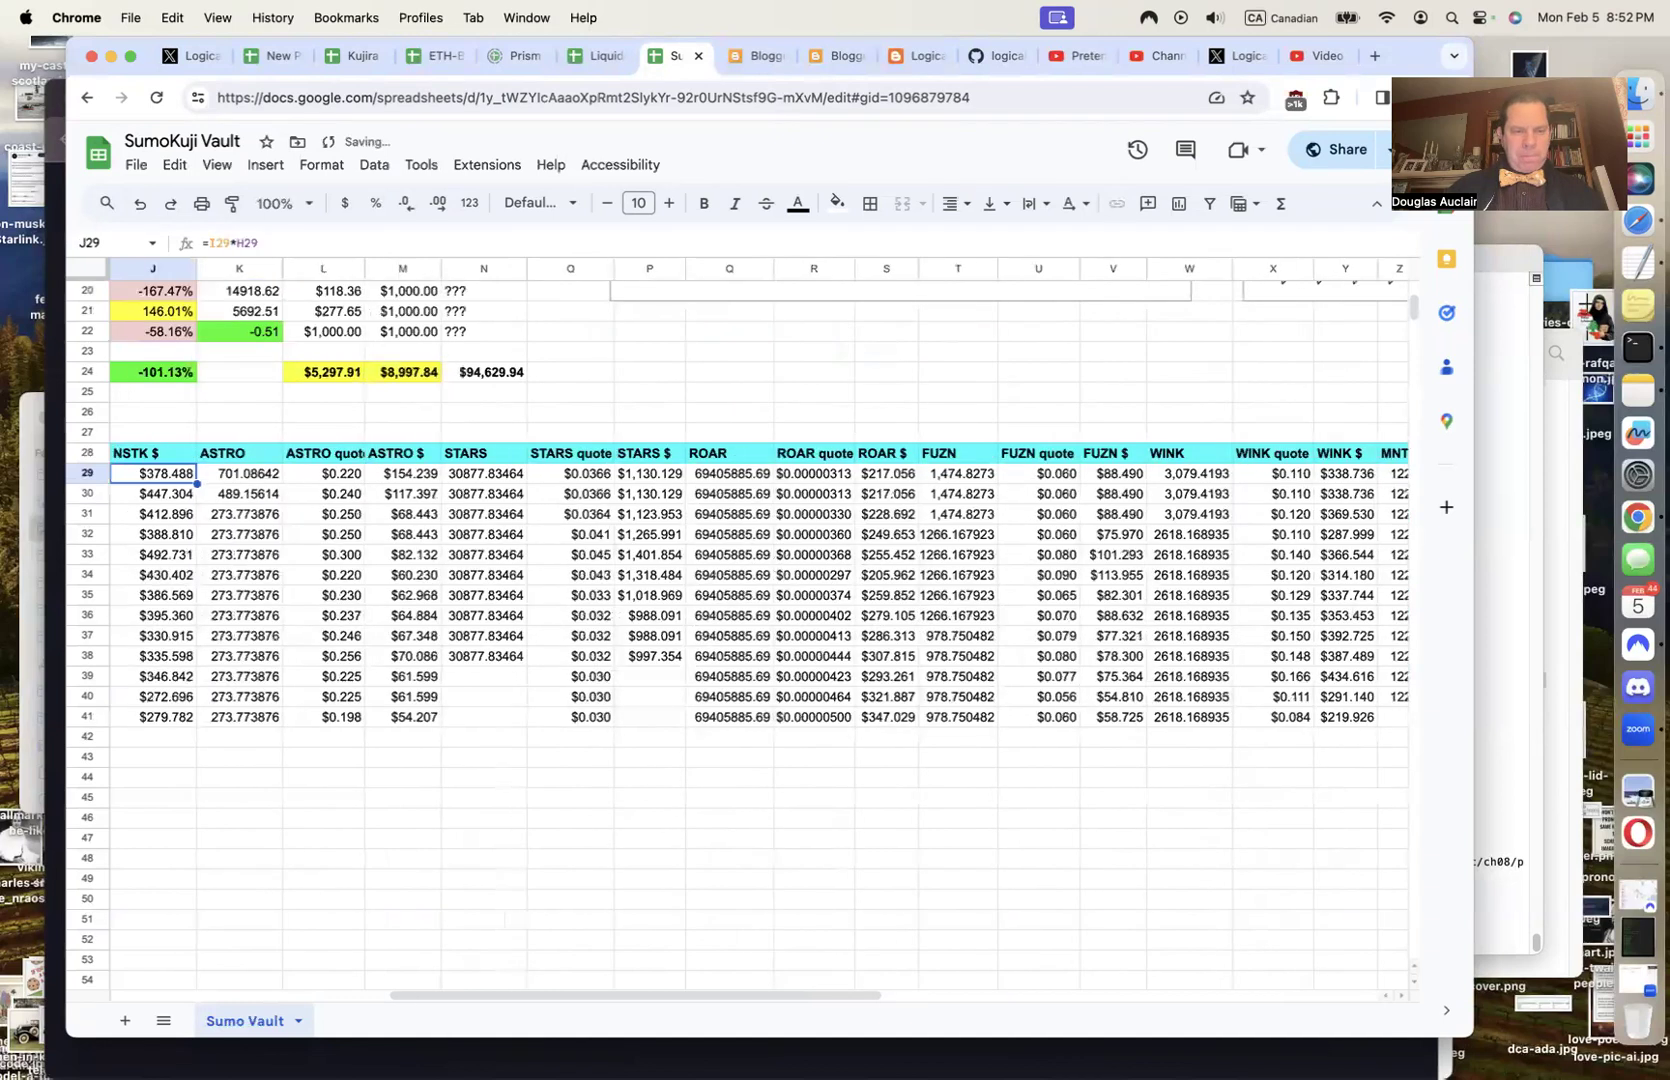
key("Right")
key("Right")
key("Left")
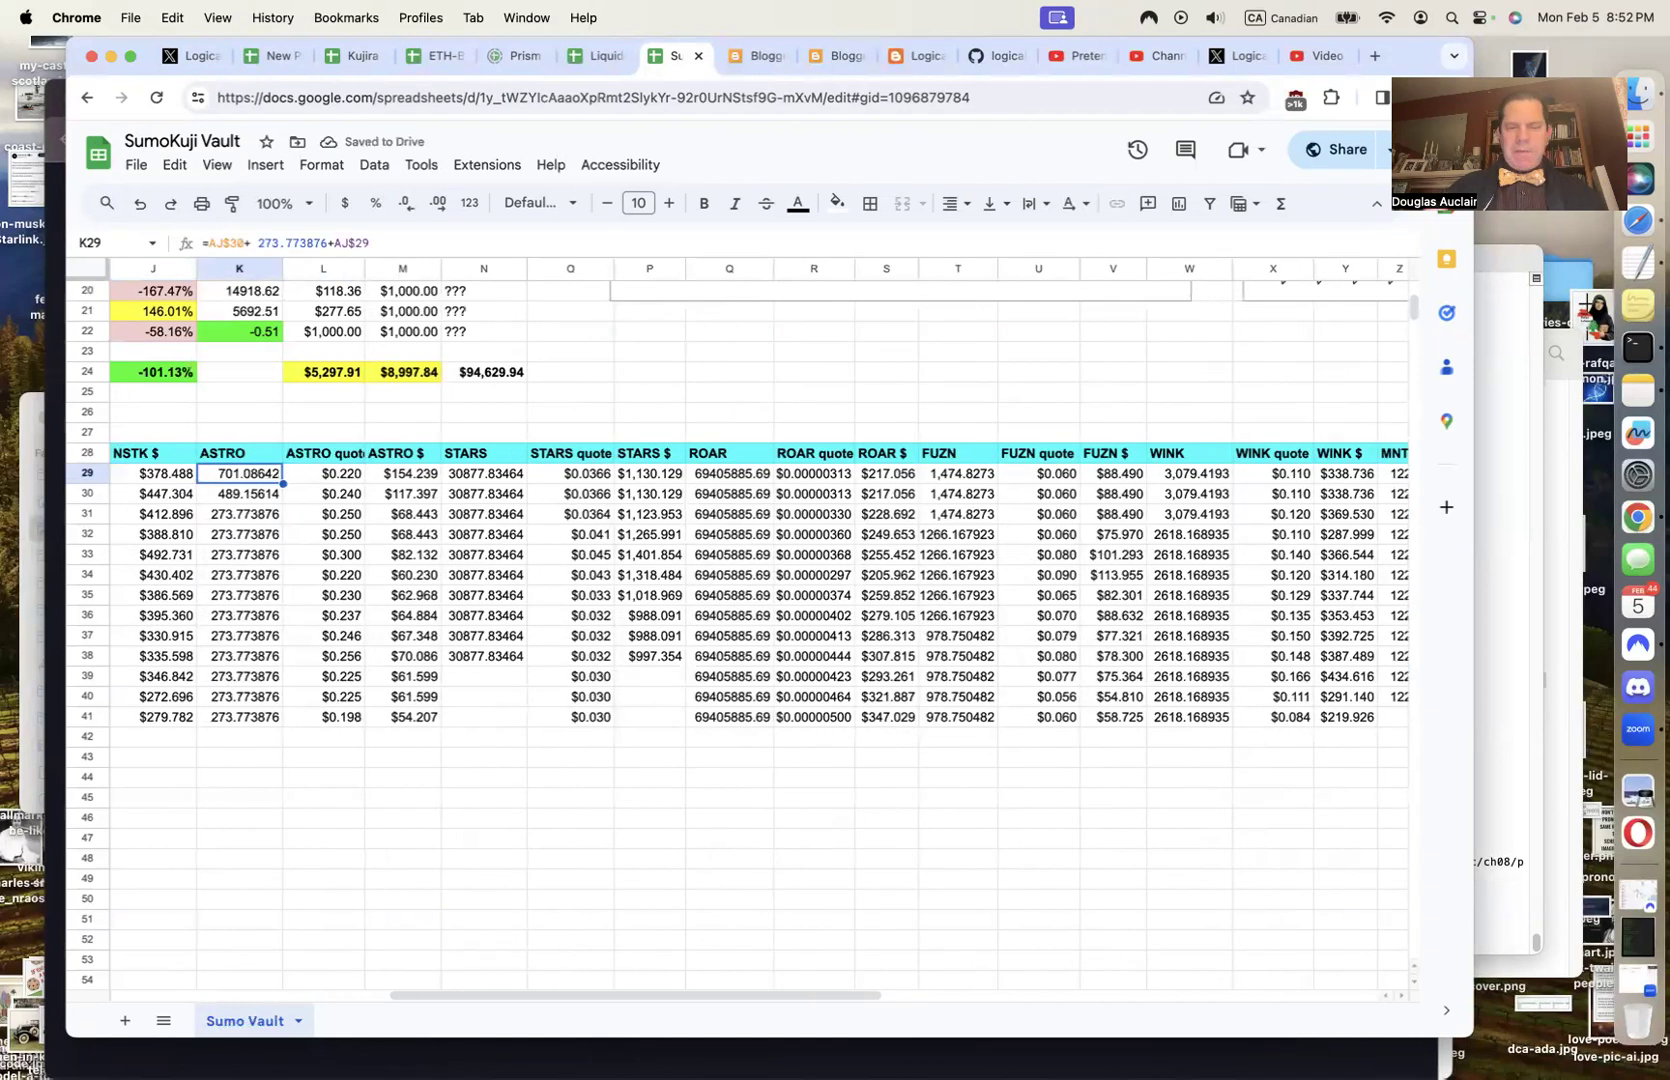
key("Right")
key("Right")
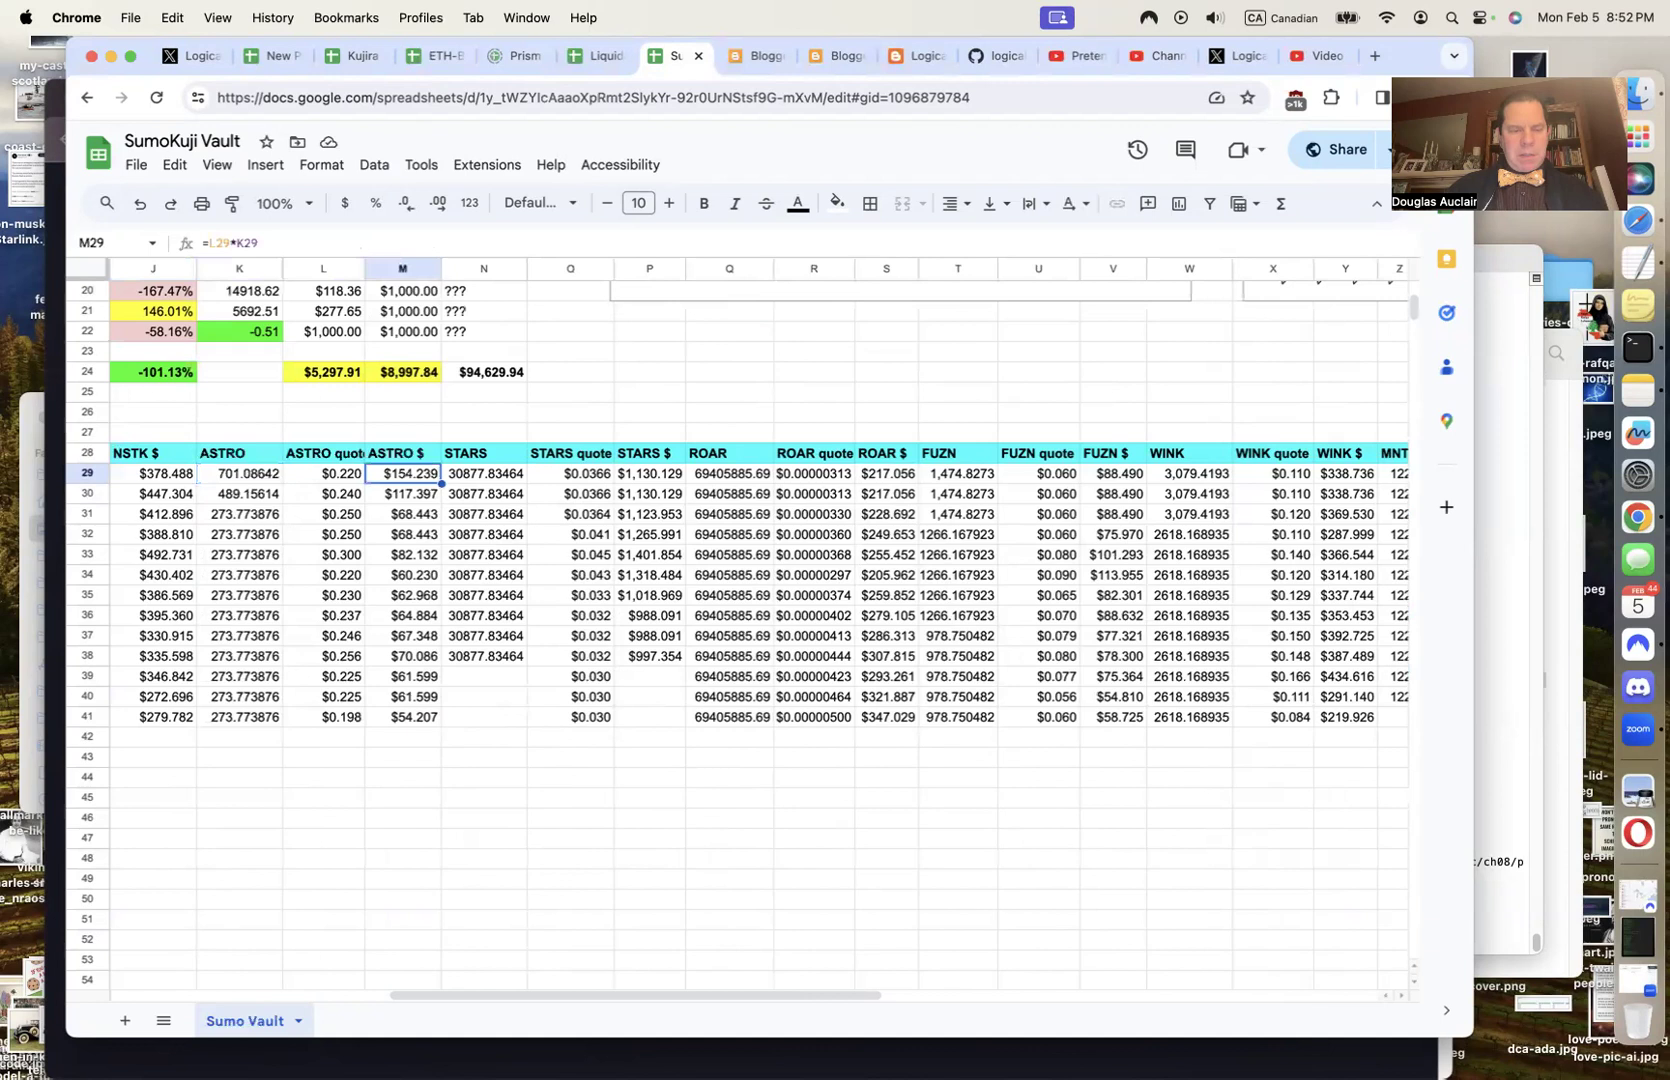
key("Left")
key("Left")
key("Down")
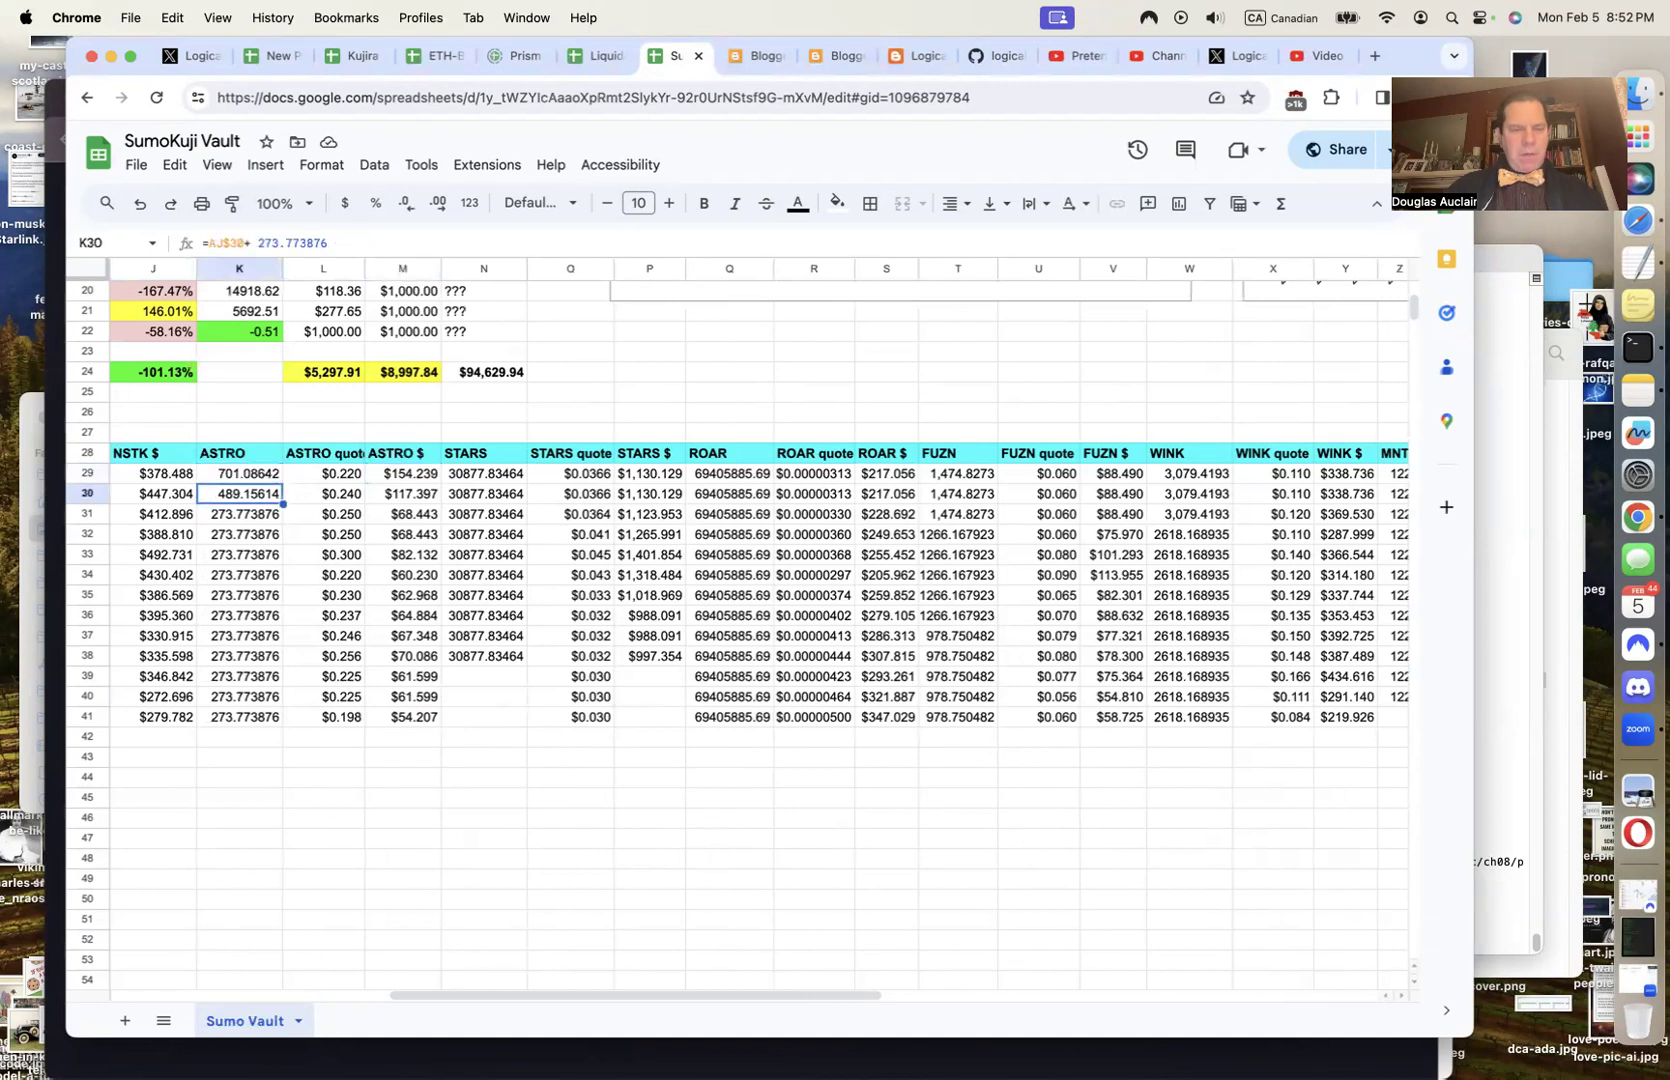
key("Right")
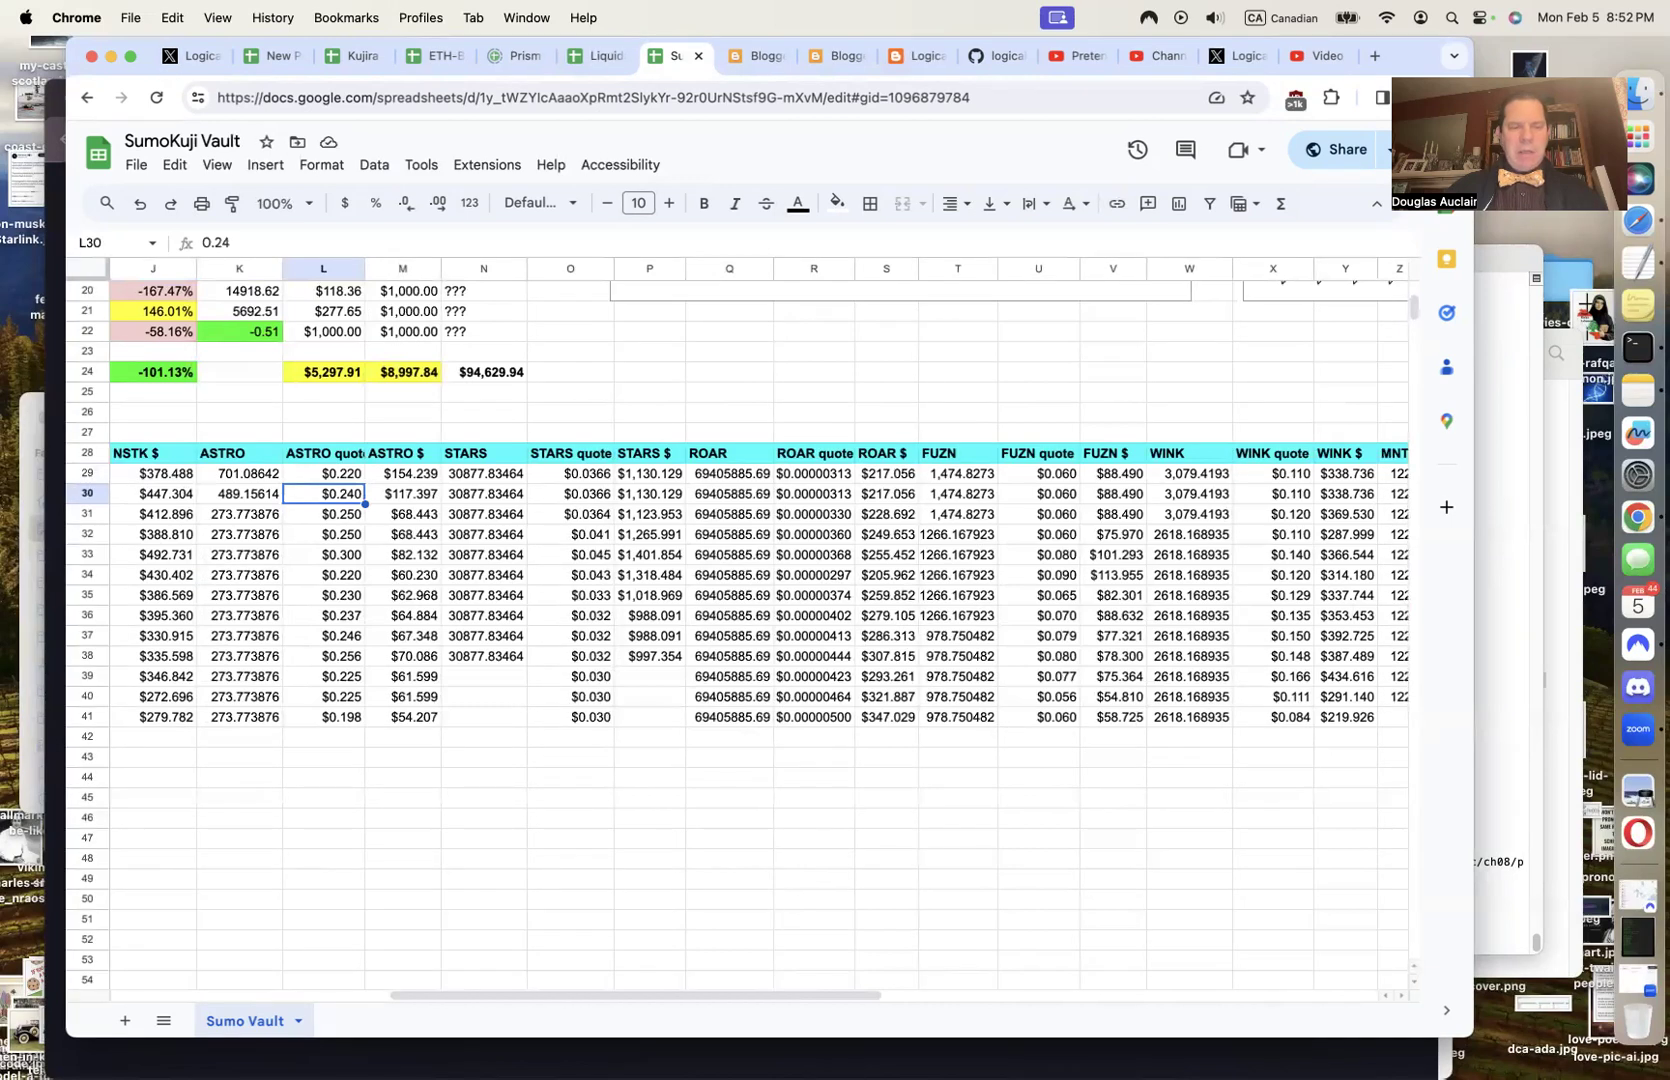
key("Left")
key("Up")
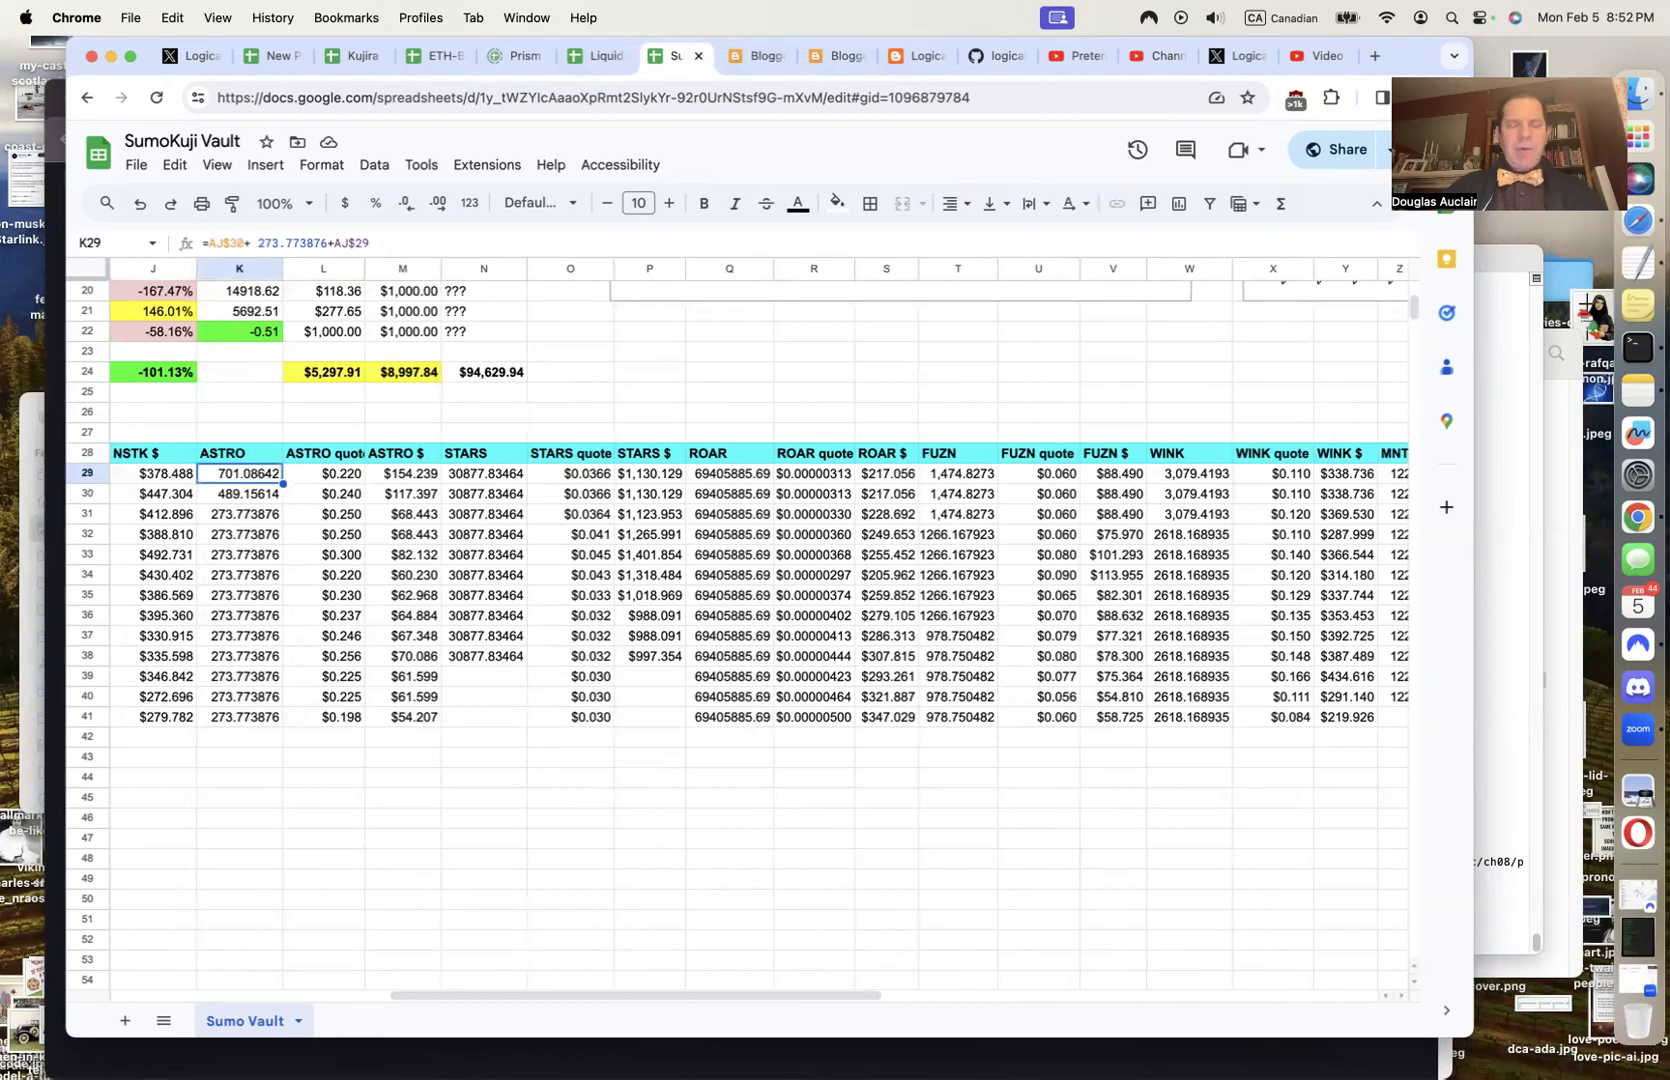
Search Kujira Blue's Mint markets for "star" to read the STARS price for Vault row 29
key("Right")
key("Right")
key("Right")
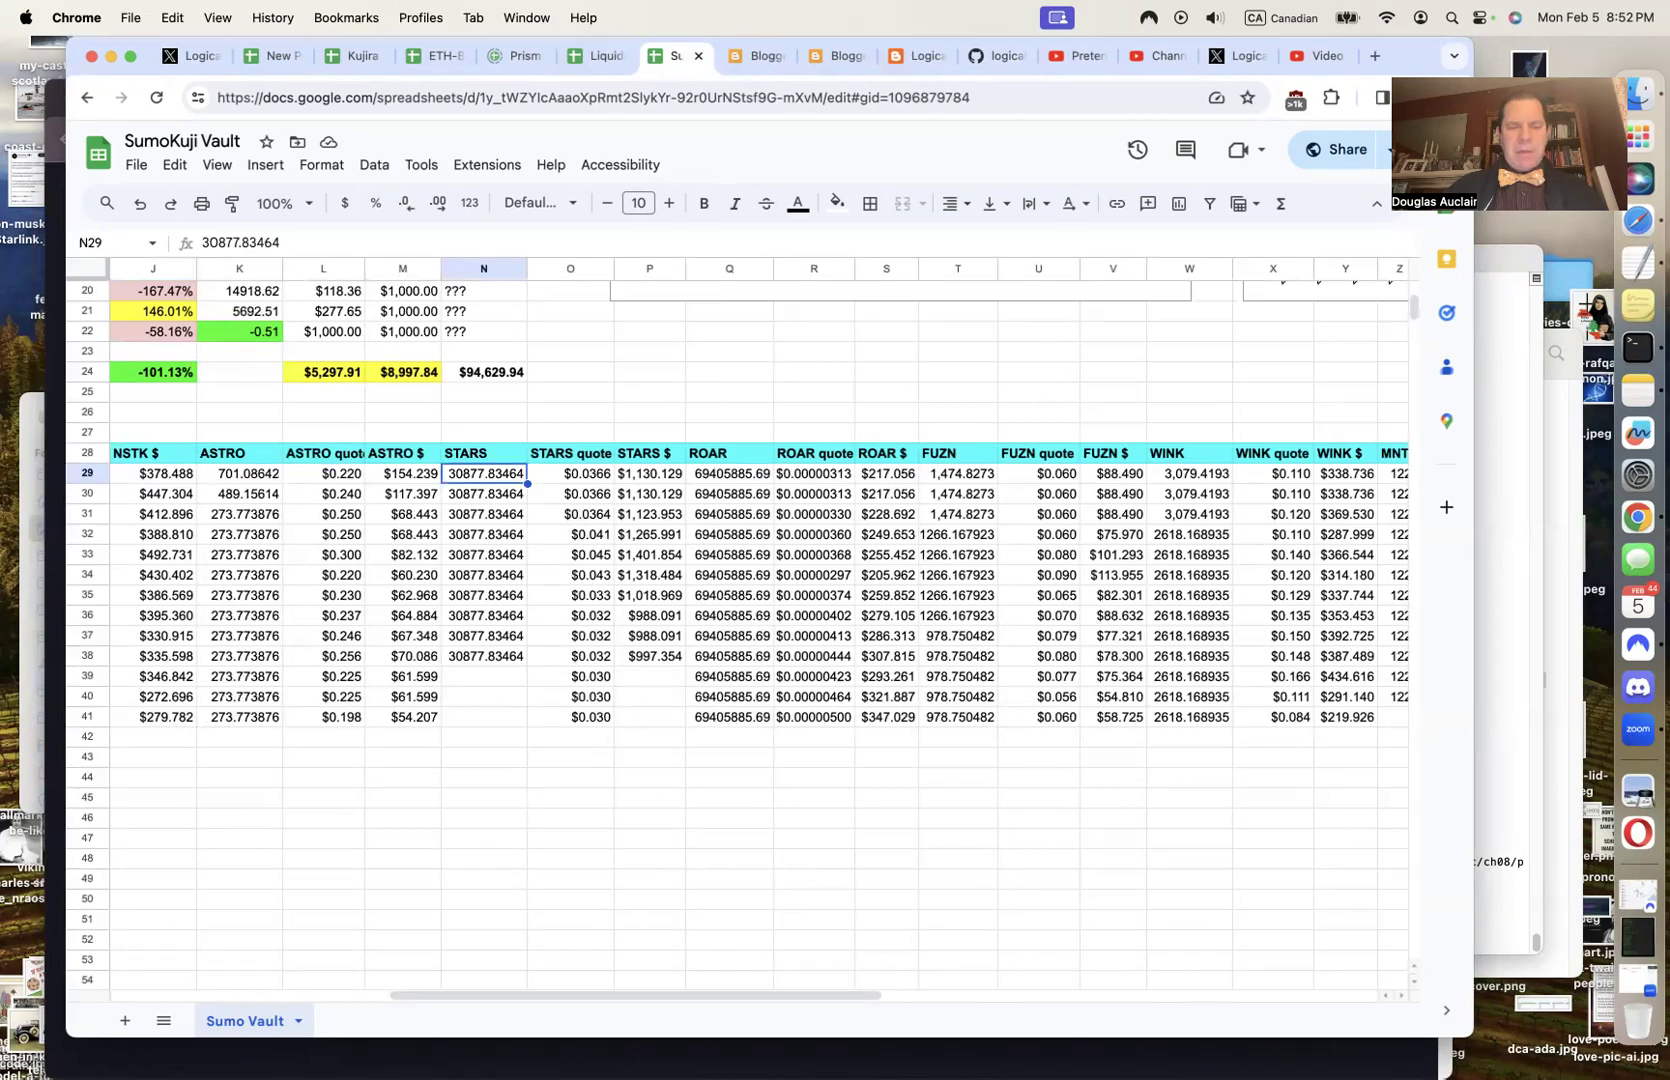
key("Right")
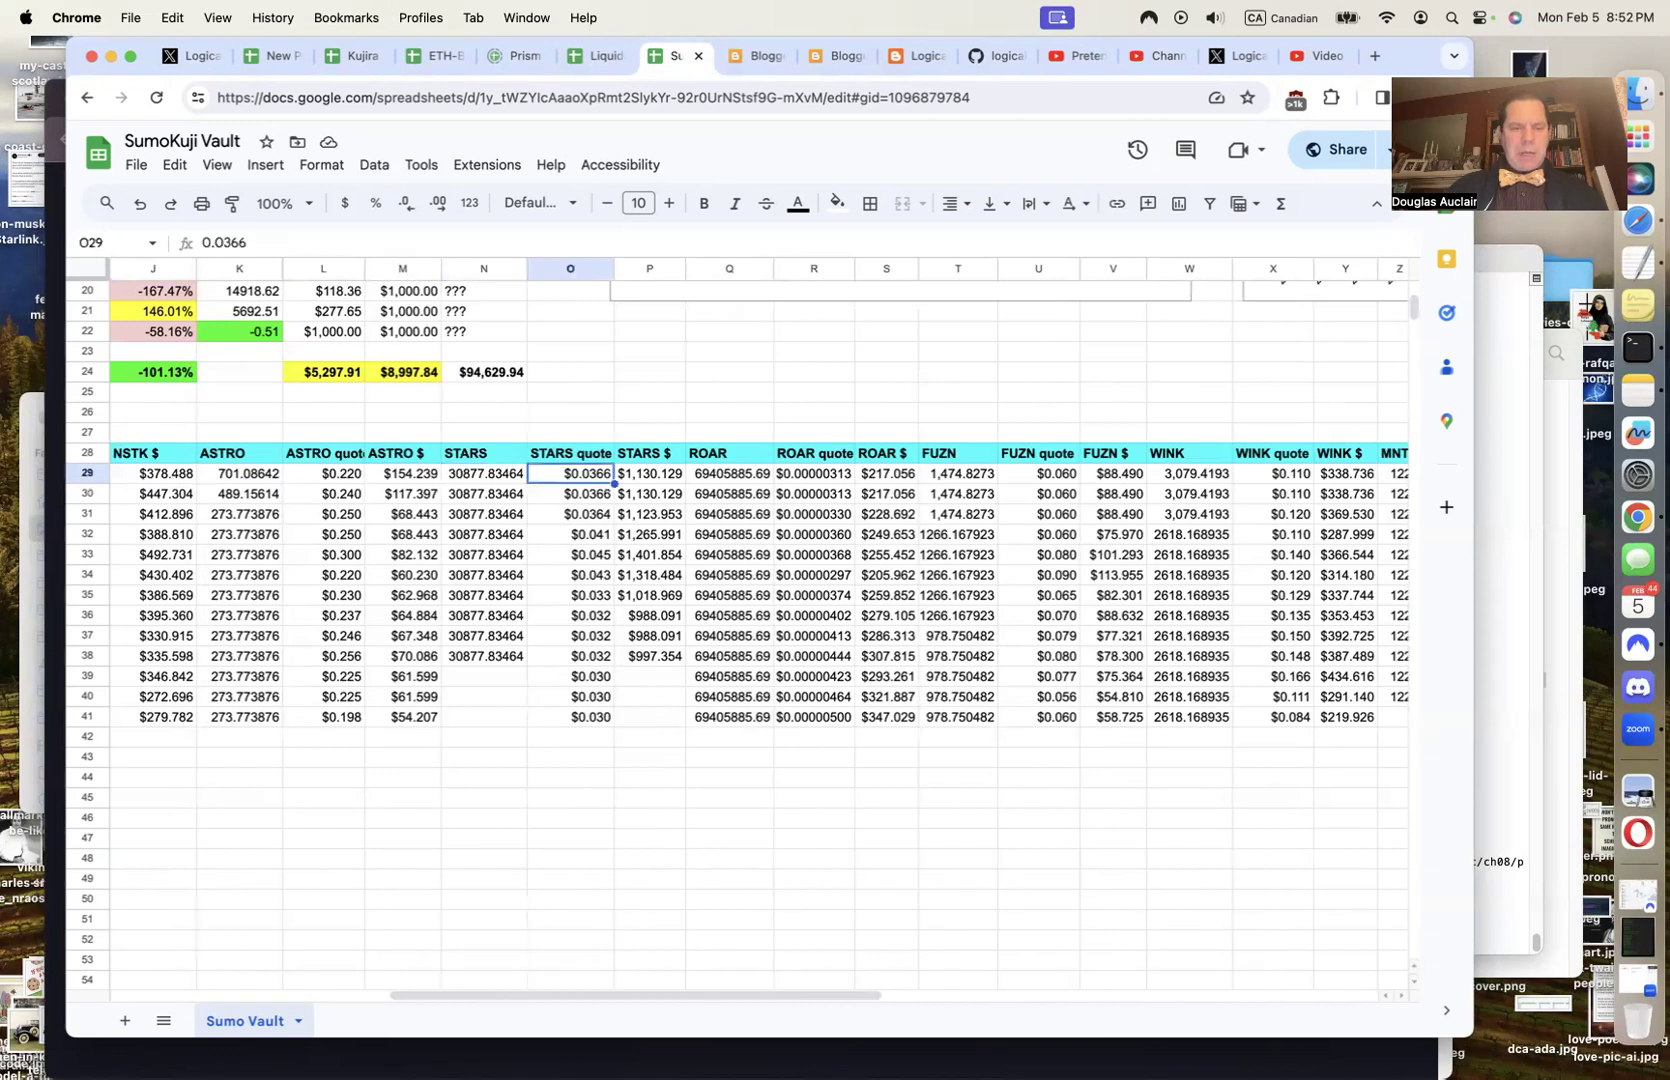
left_click(52, 647)
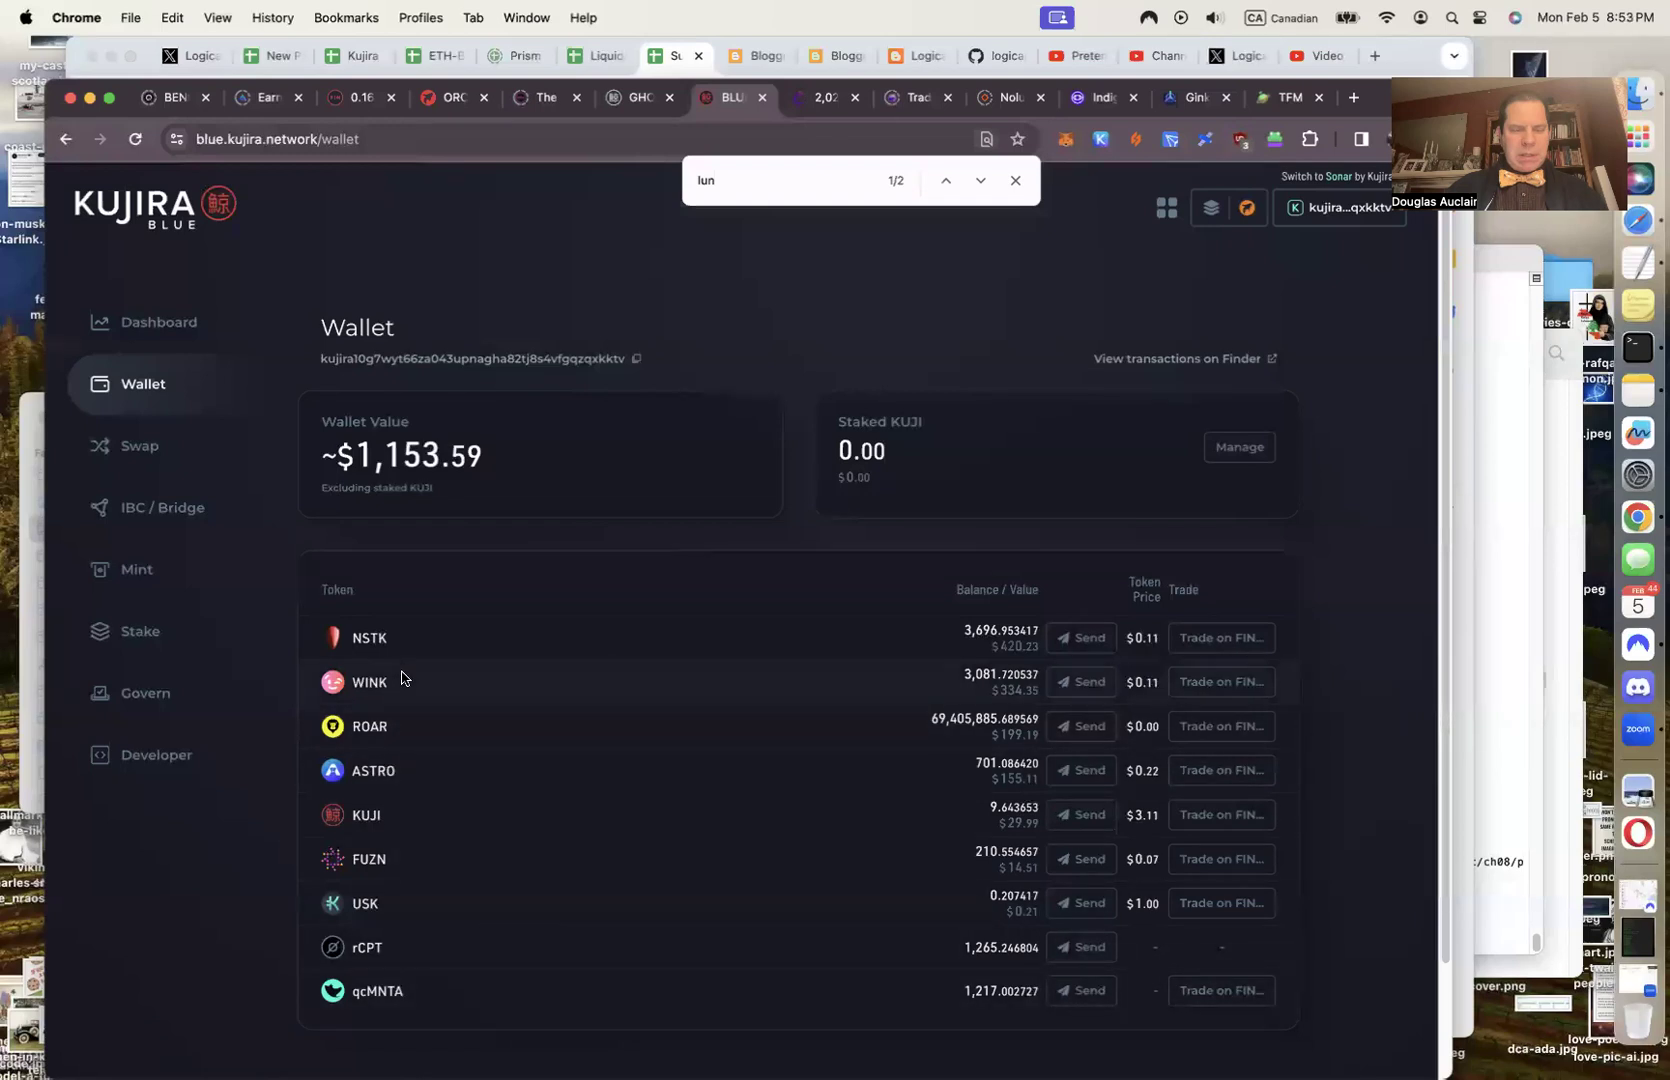
left_click(152, 569)
key("super+f")
type("star")
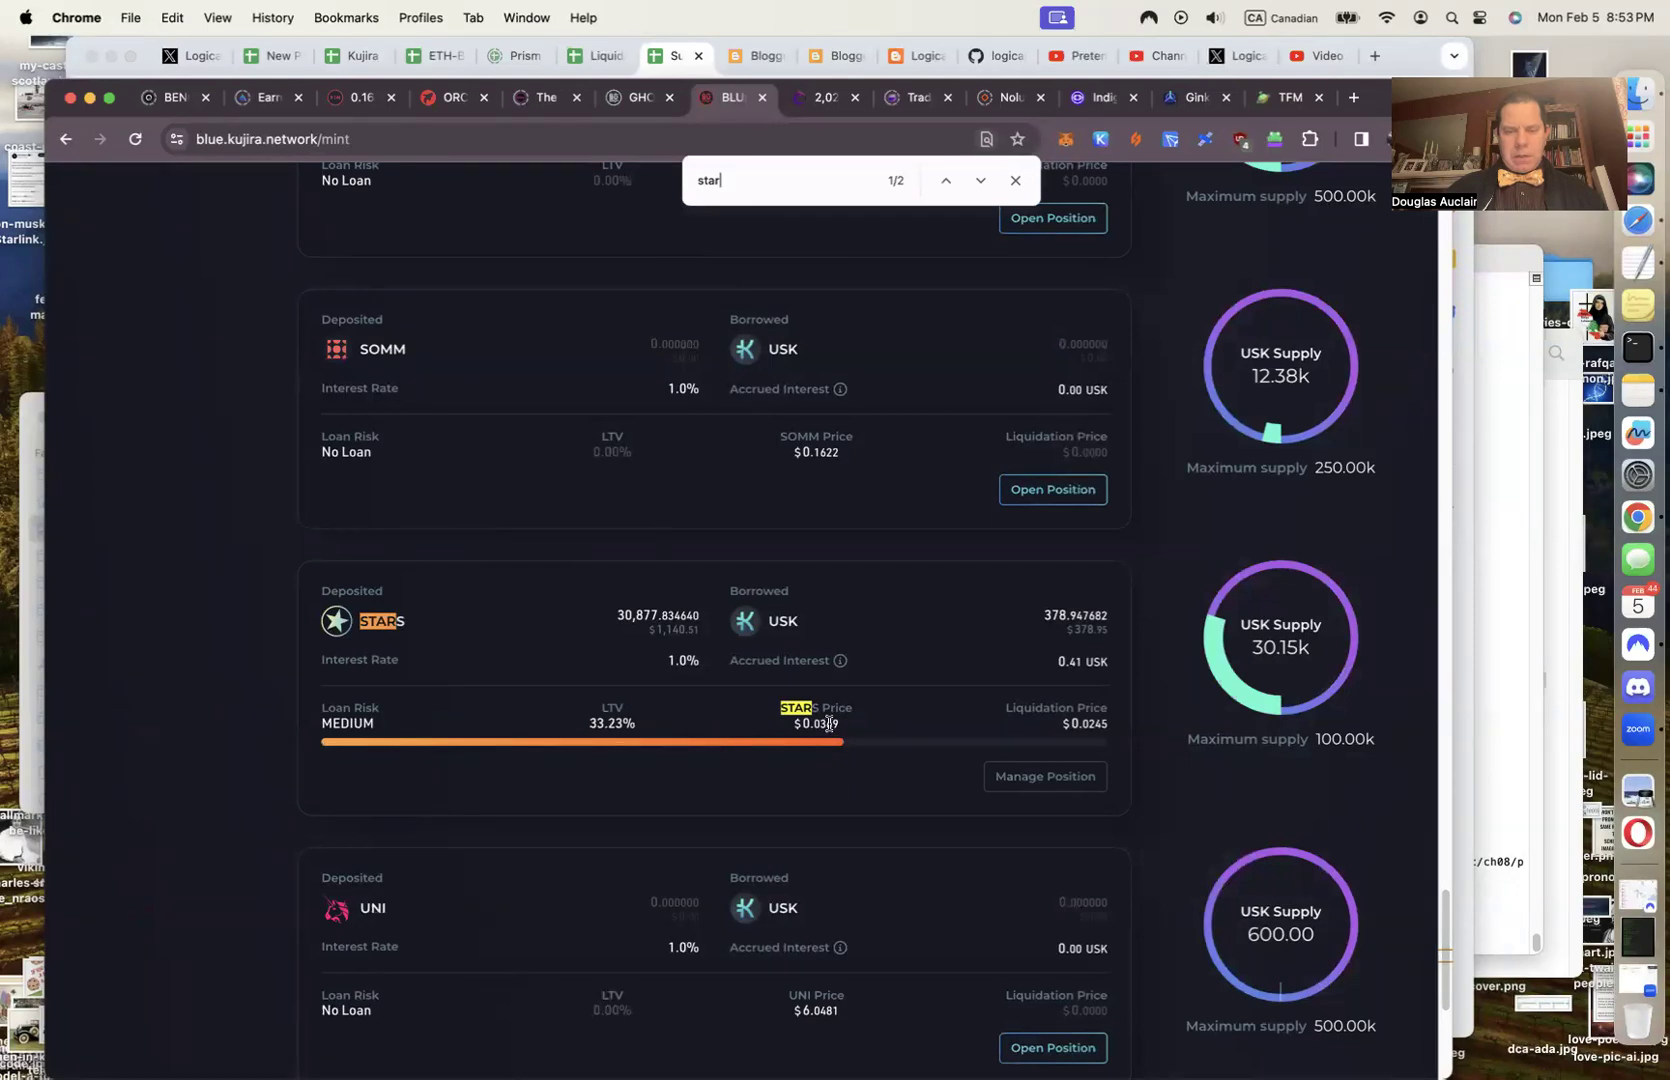
Back in the SumoKuji Vault spreadsheet, set the STARS quote in Vault row 29 to 0.0369
left_click(1464, 735)
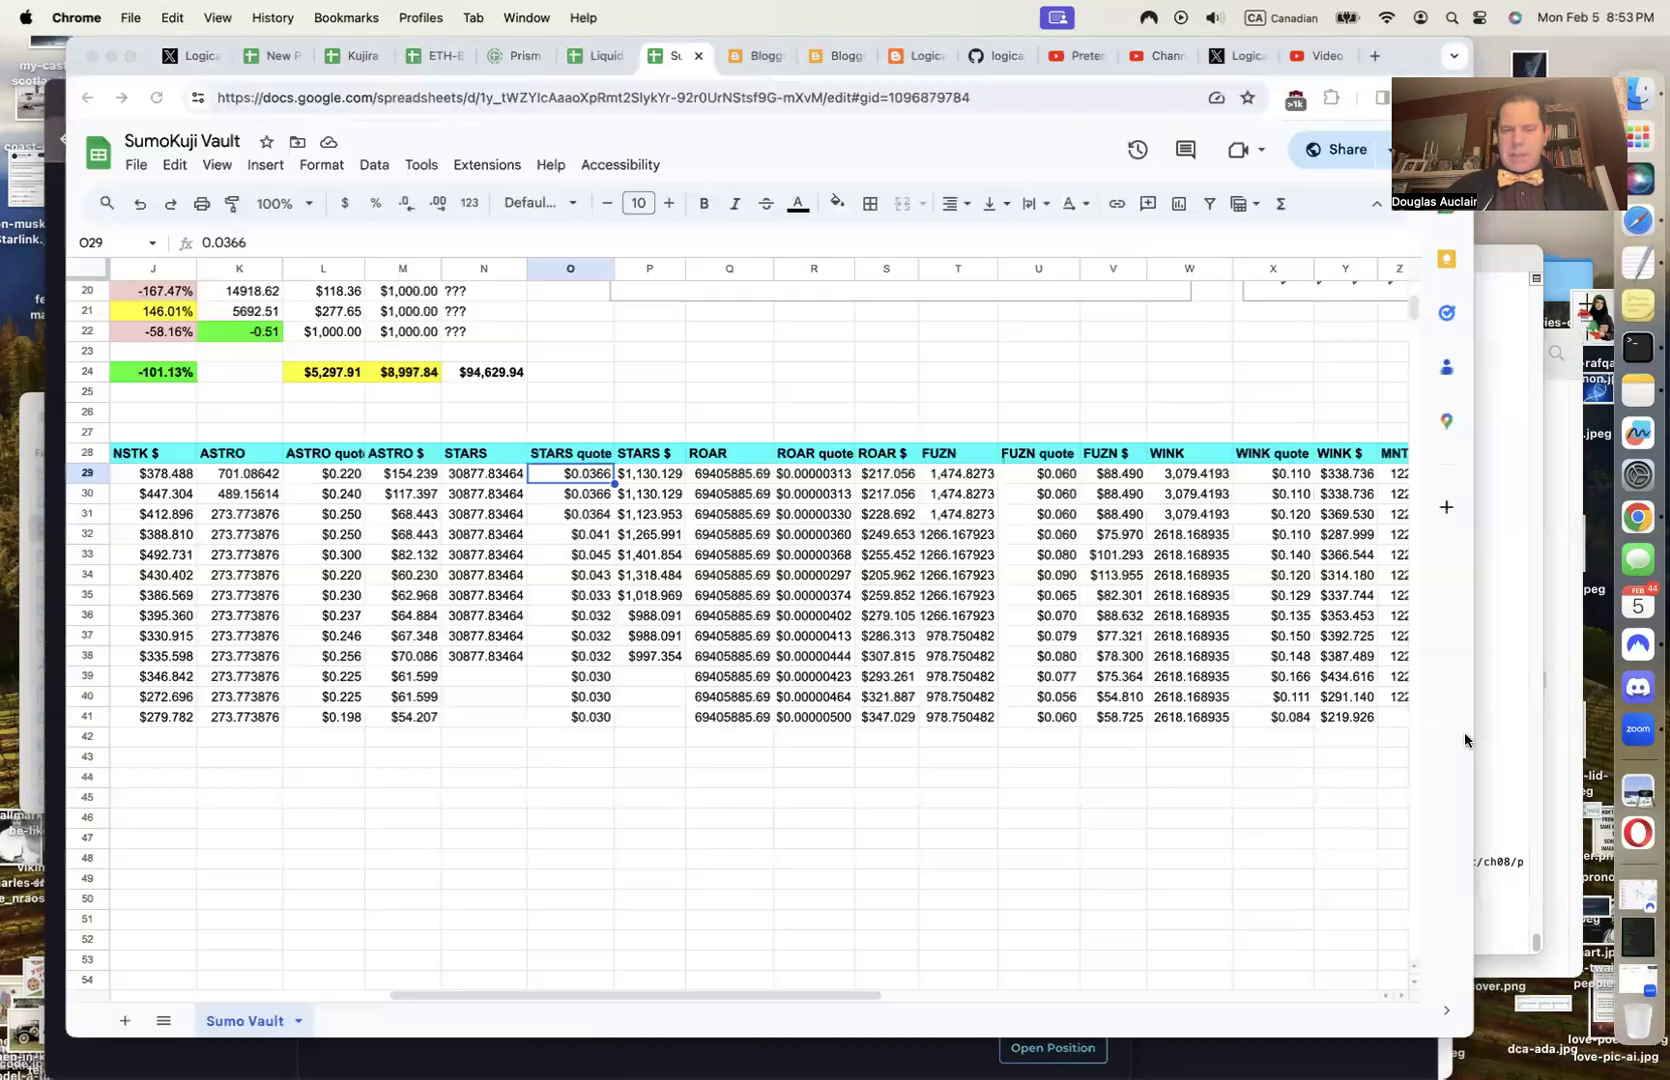
type("369")
key("Tab")
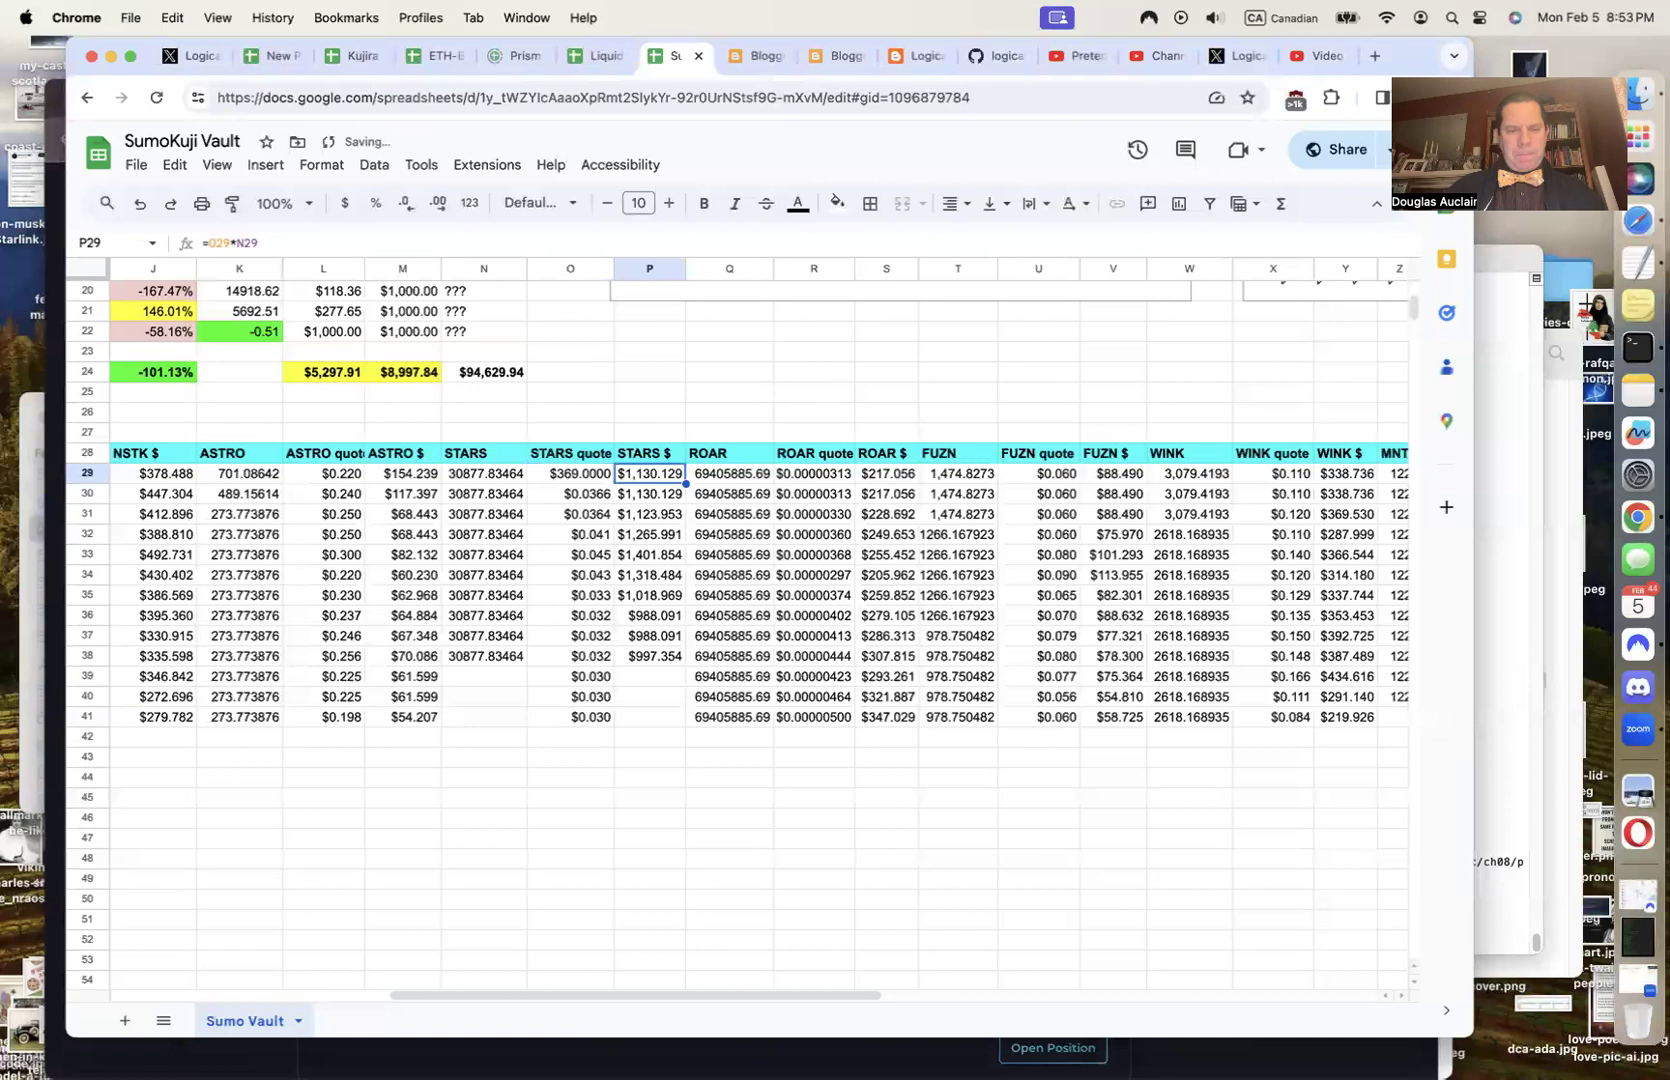
key("Left")
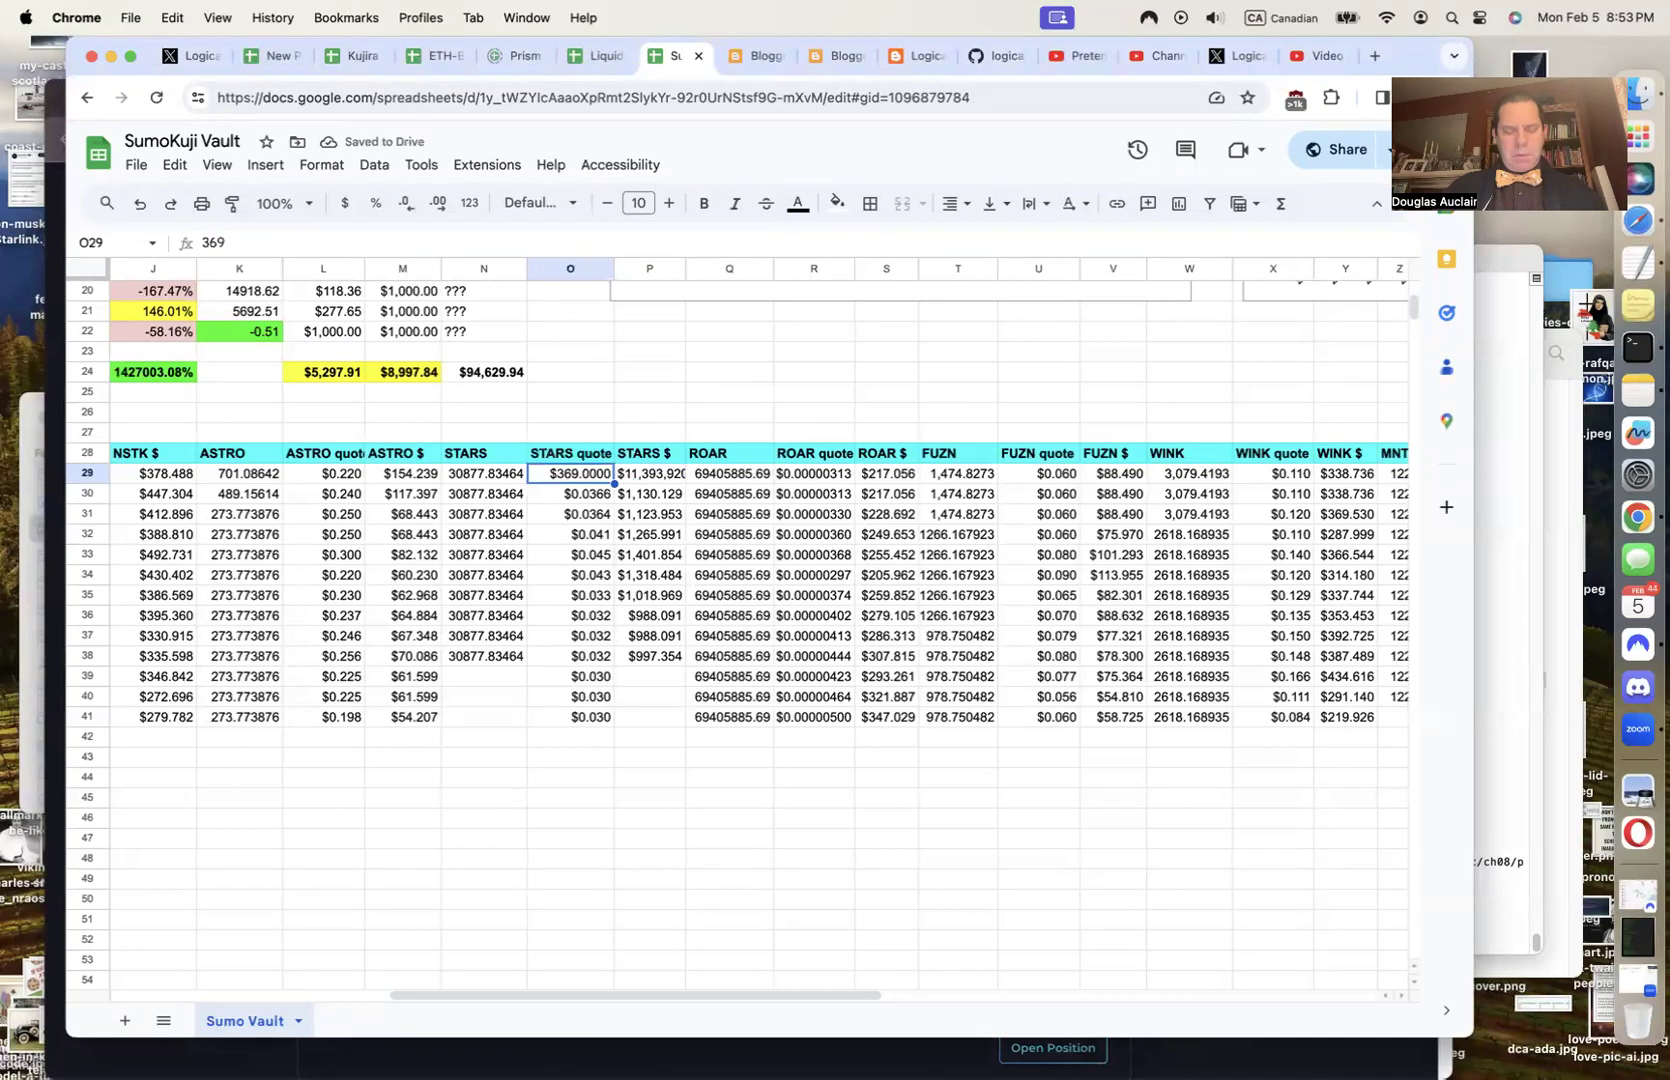
type(".")
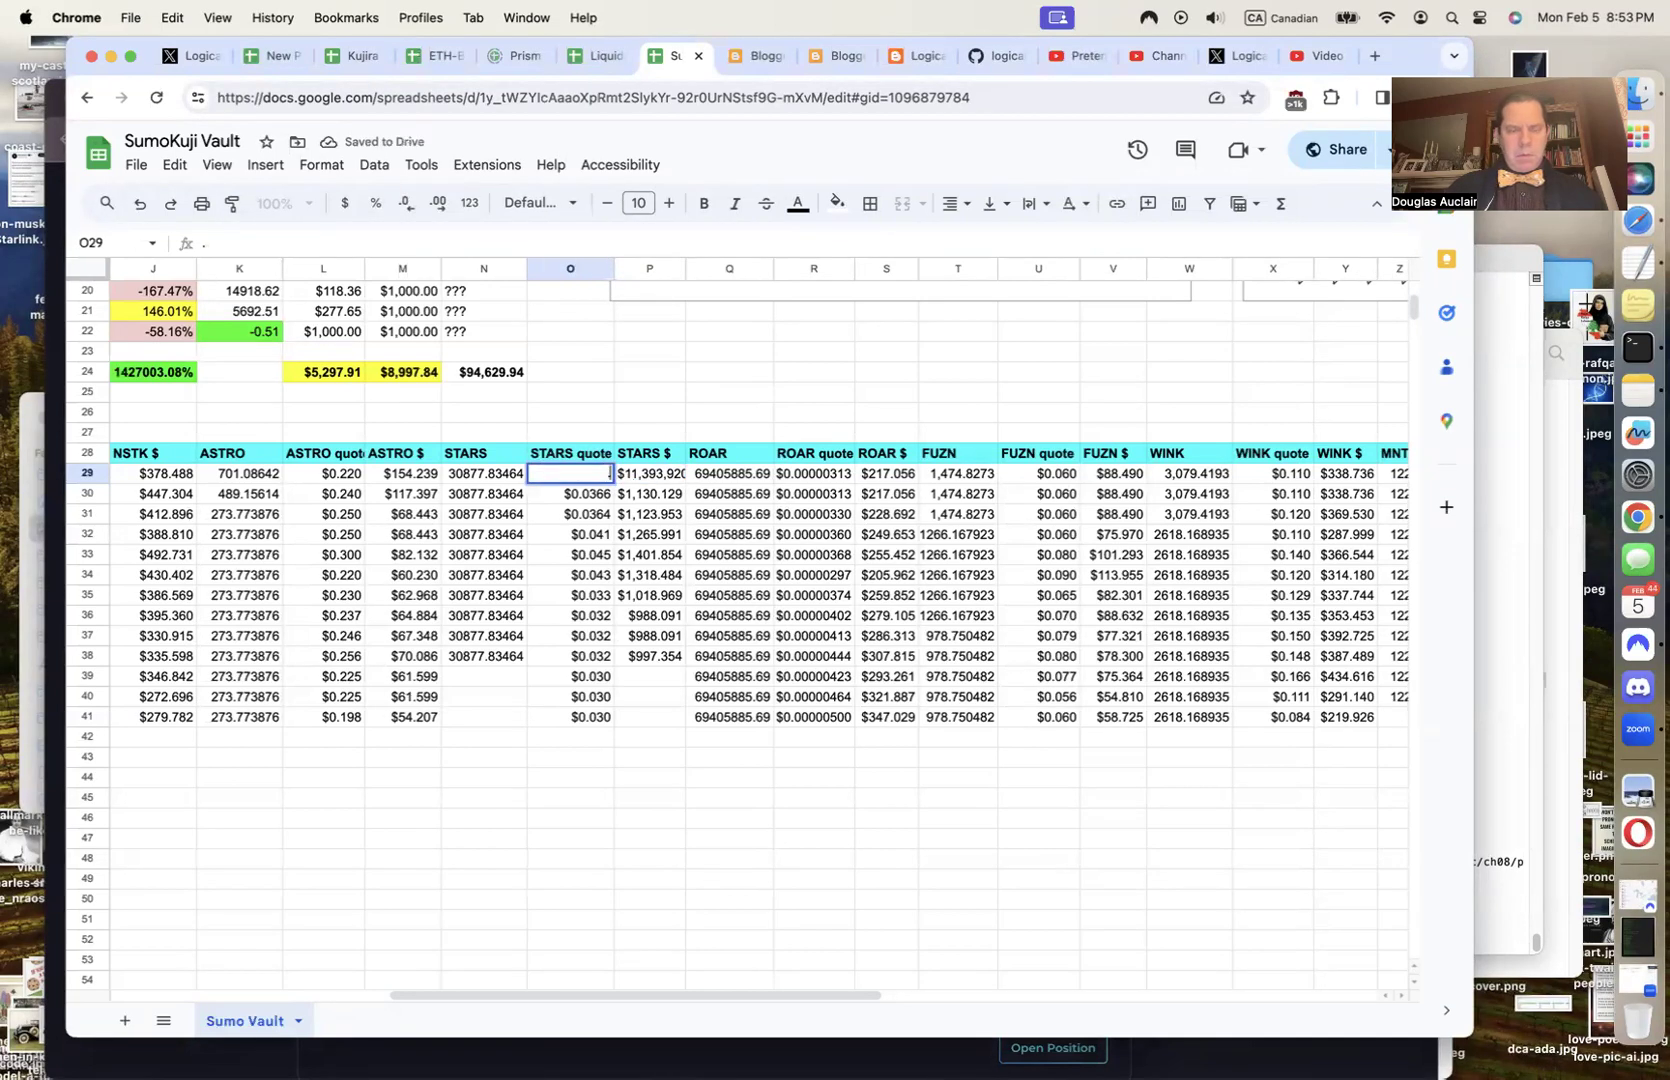
type("0369")
key("Tab")
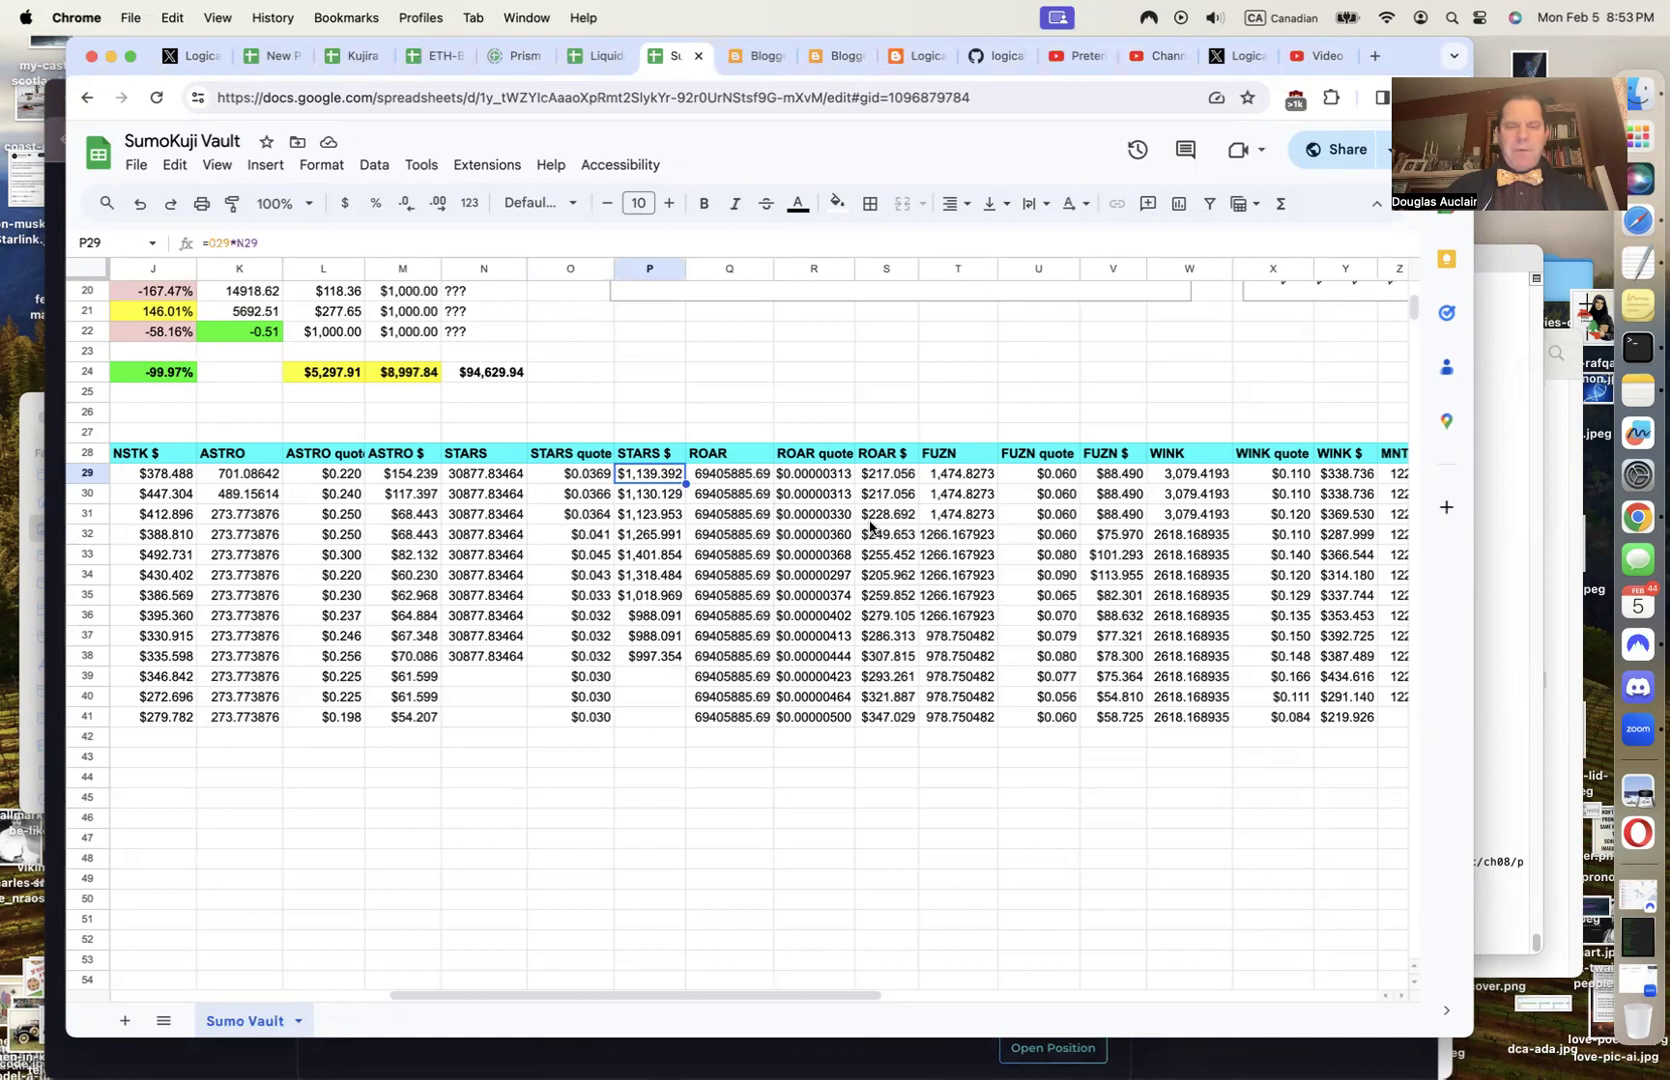
Search Kujira FIN for "roar", open the ROAR/USK market and pick out its current price for Vault row 29
key("Right")
key("Right")
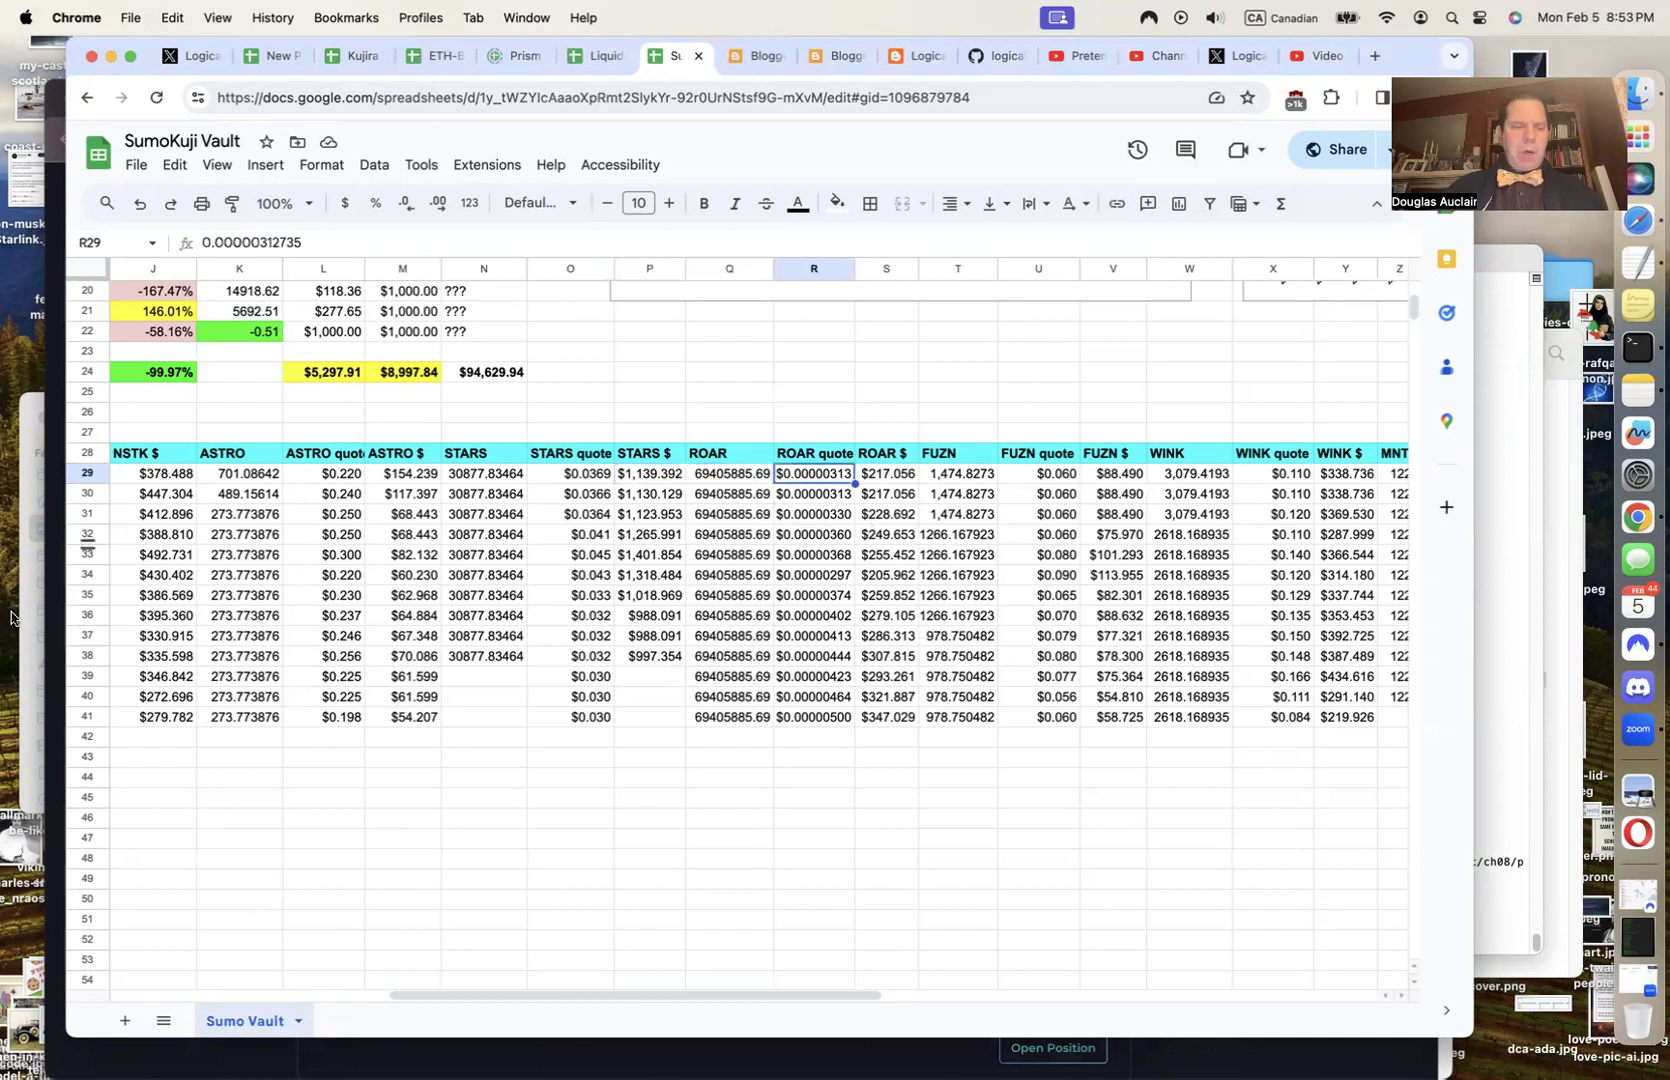
left_click(49, 655)
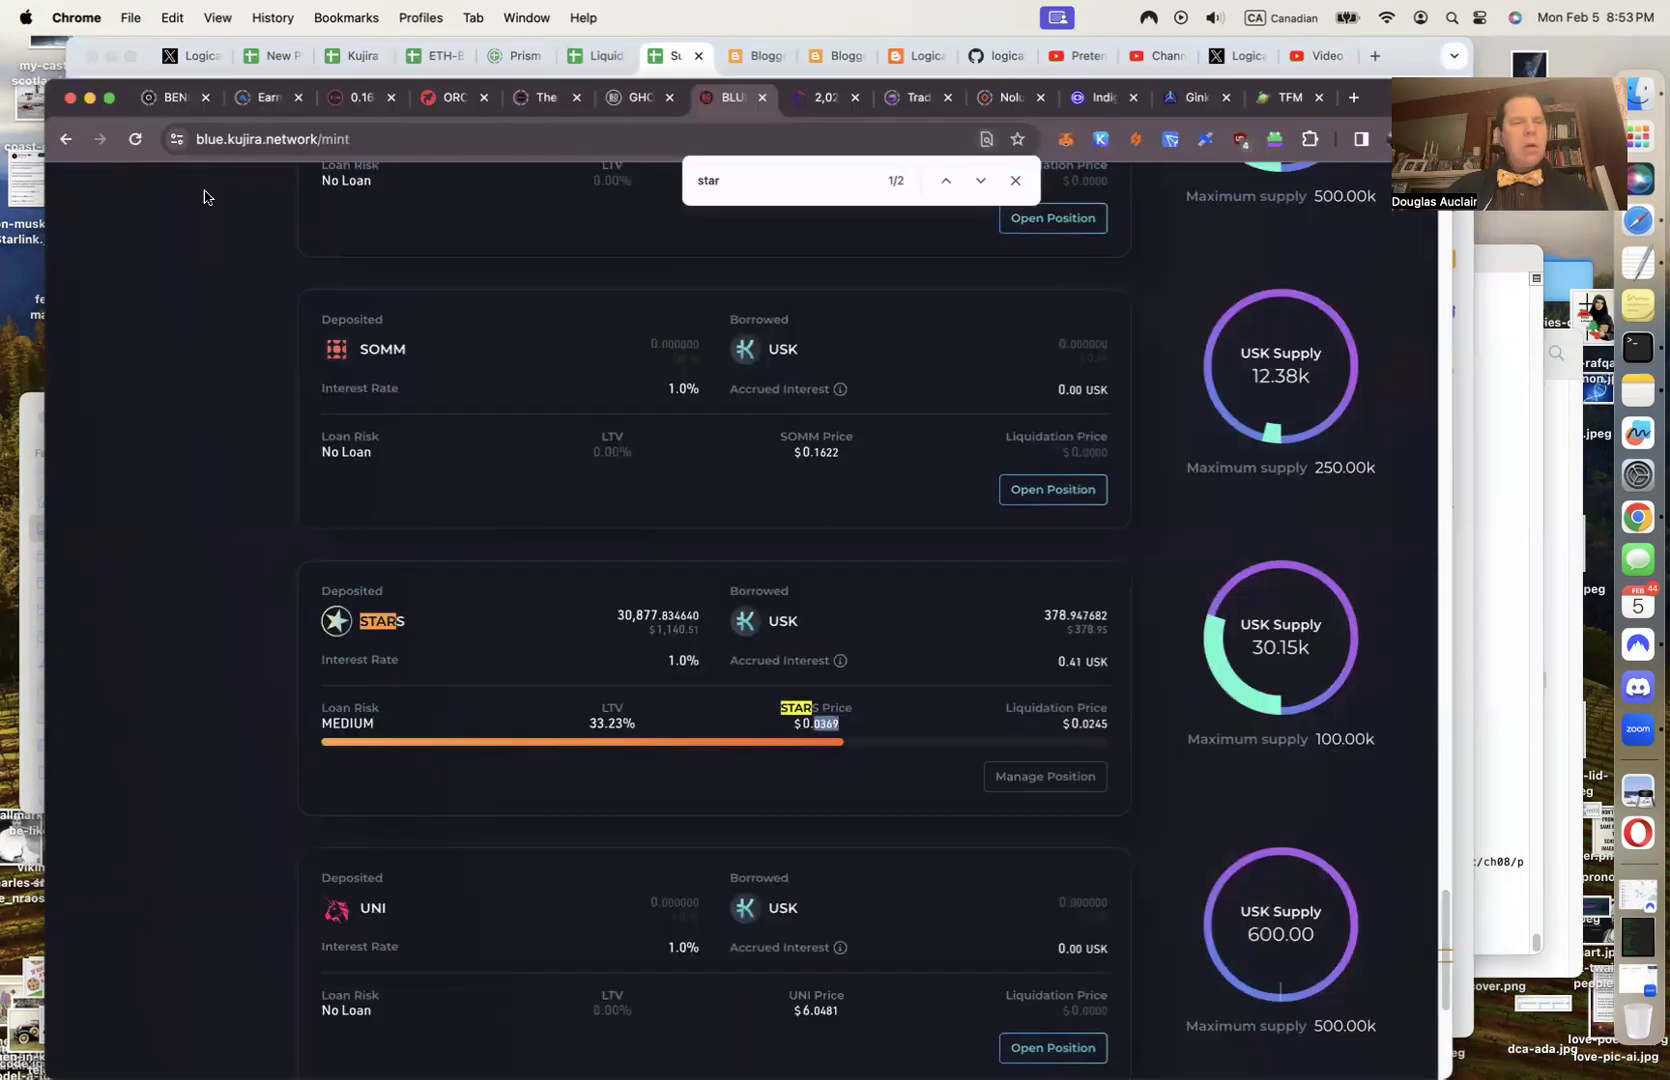
left_click(362, 97)
double_click(268, 283)
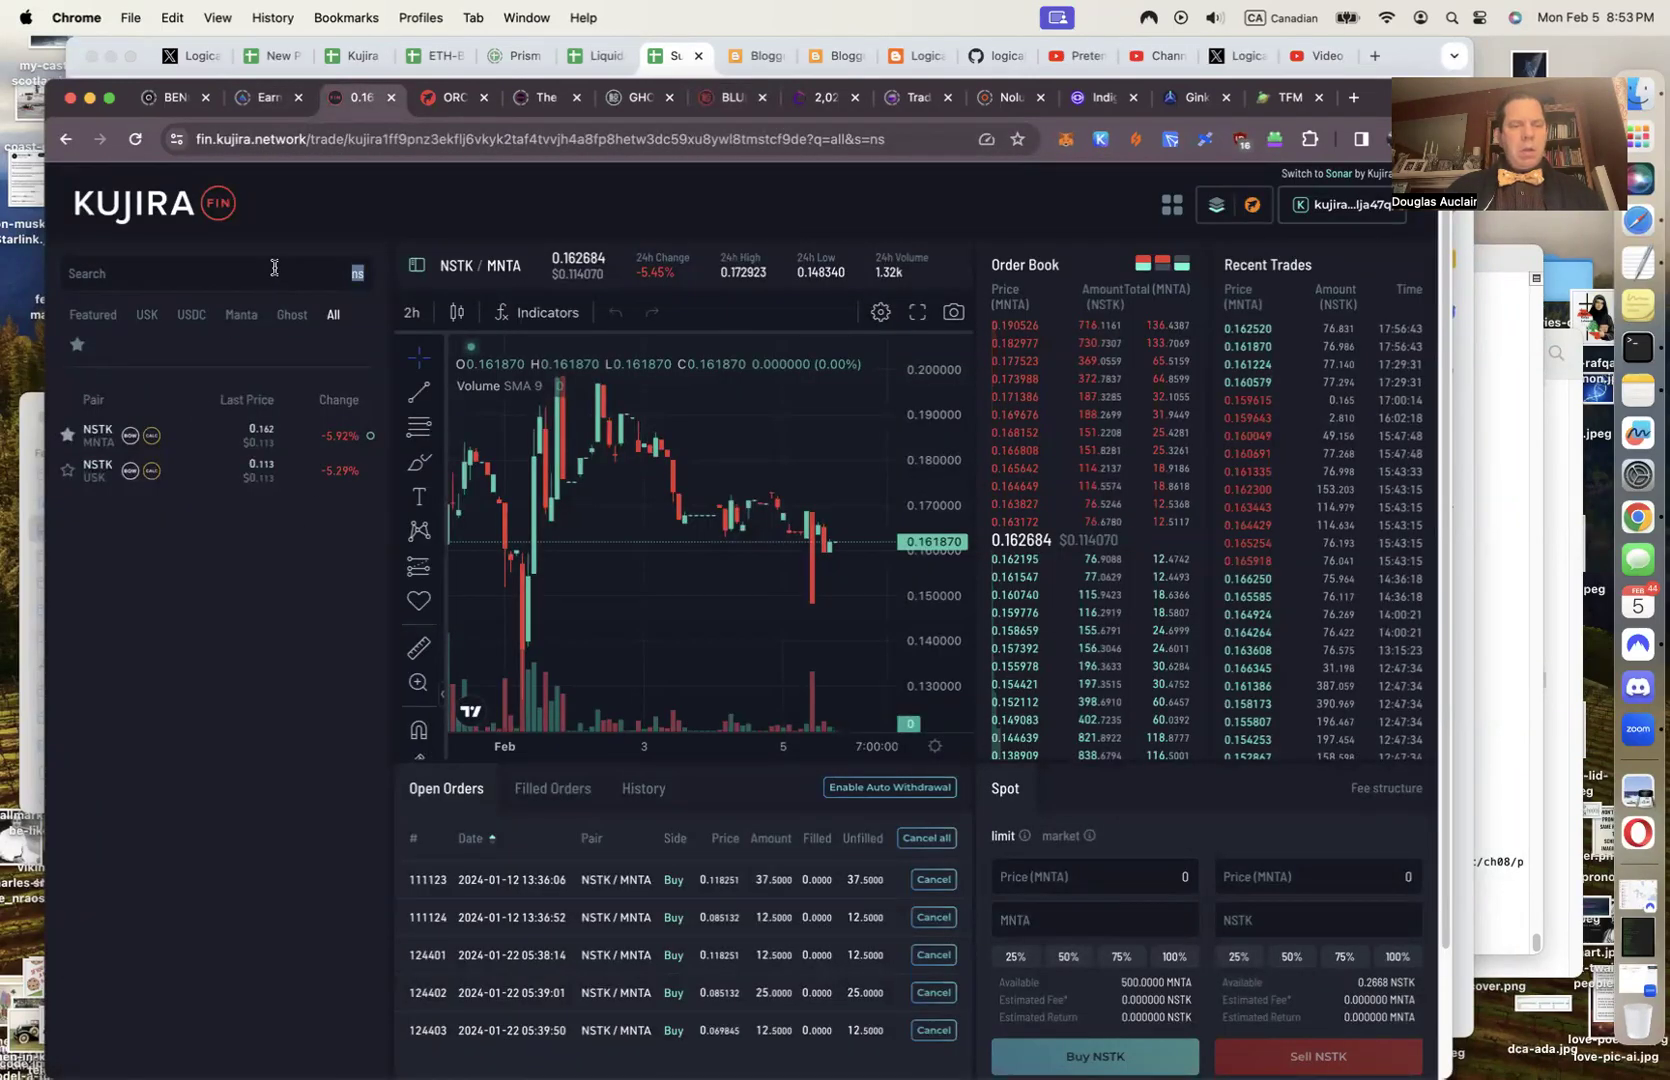
left_click(274, 268)
key("super+a")
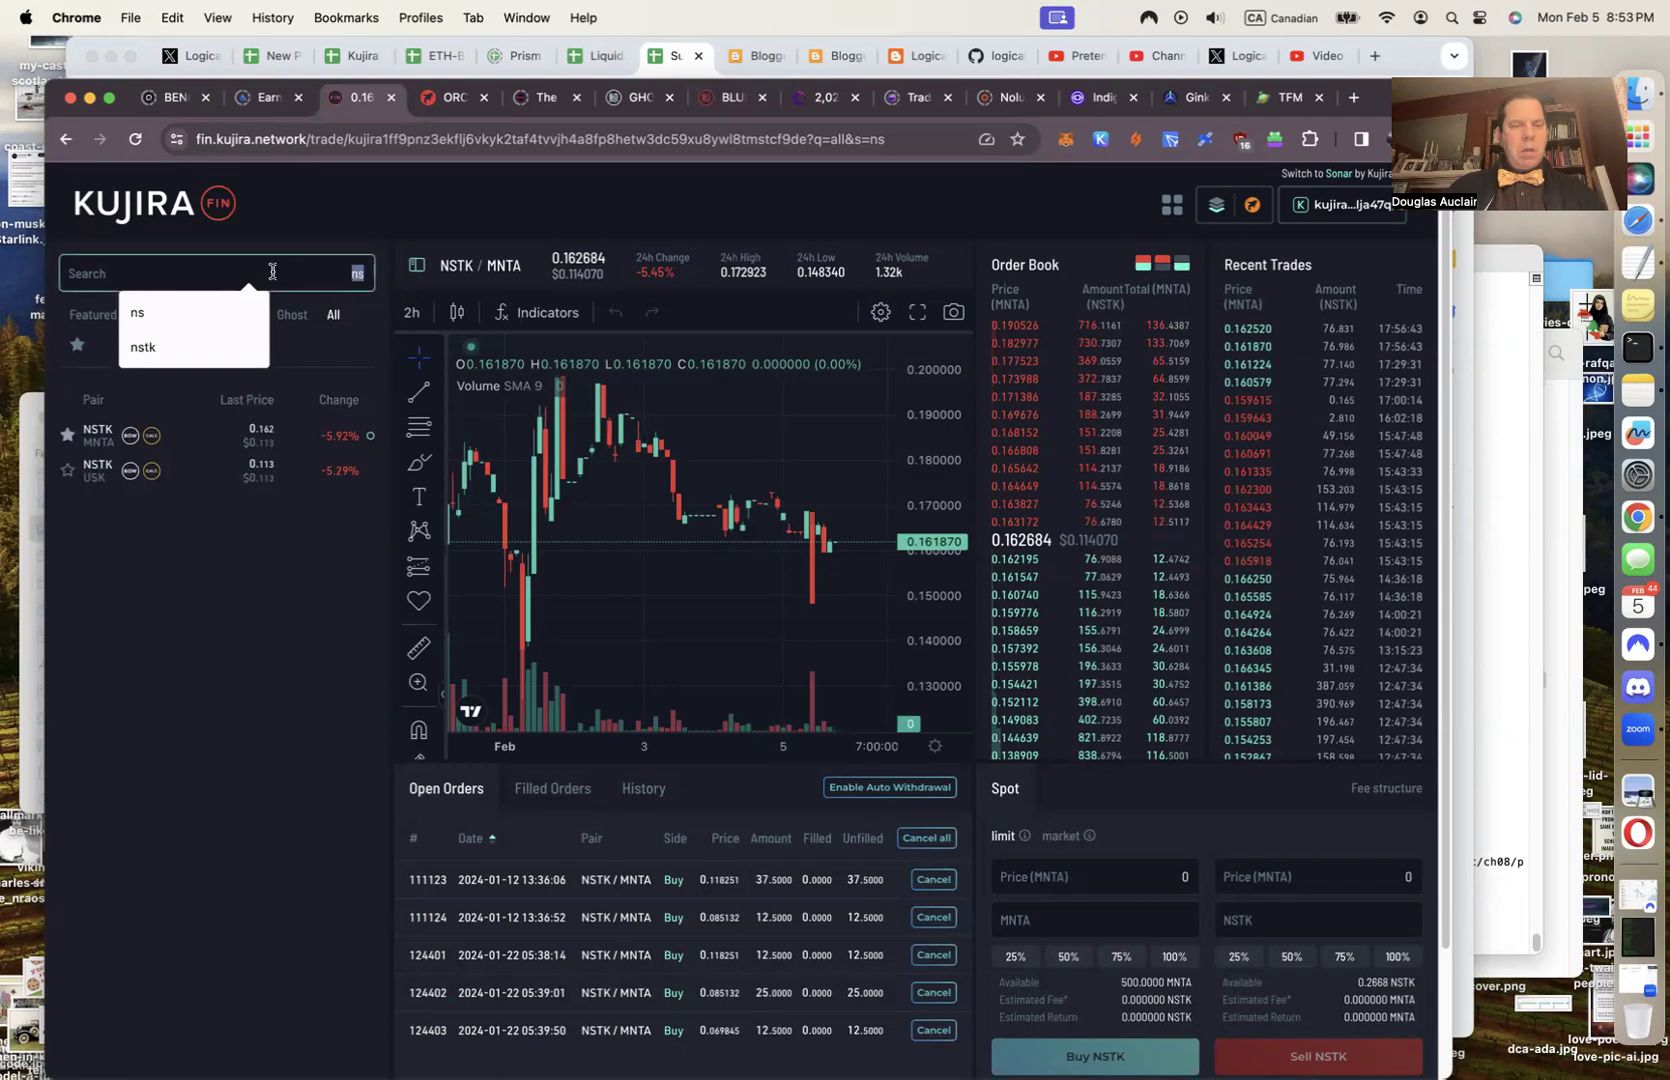
type("roar")
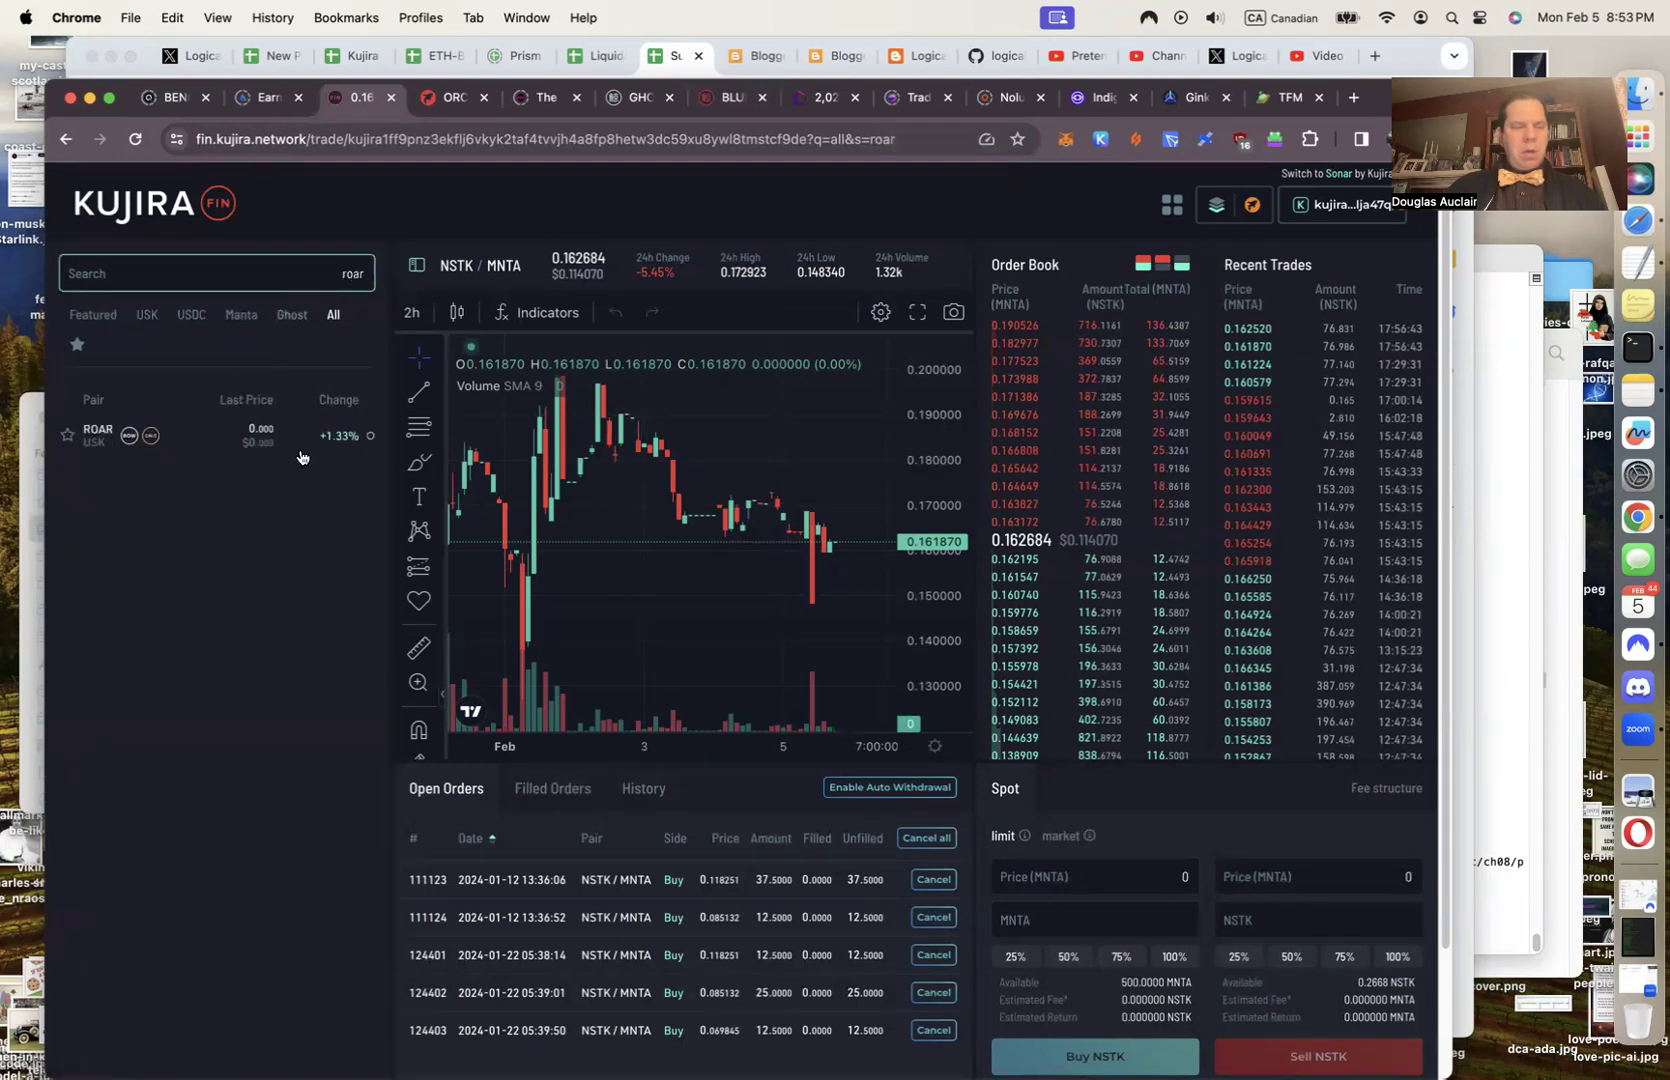
left_click(97, 436)
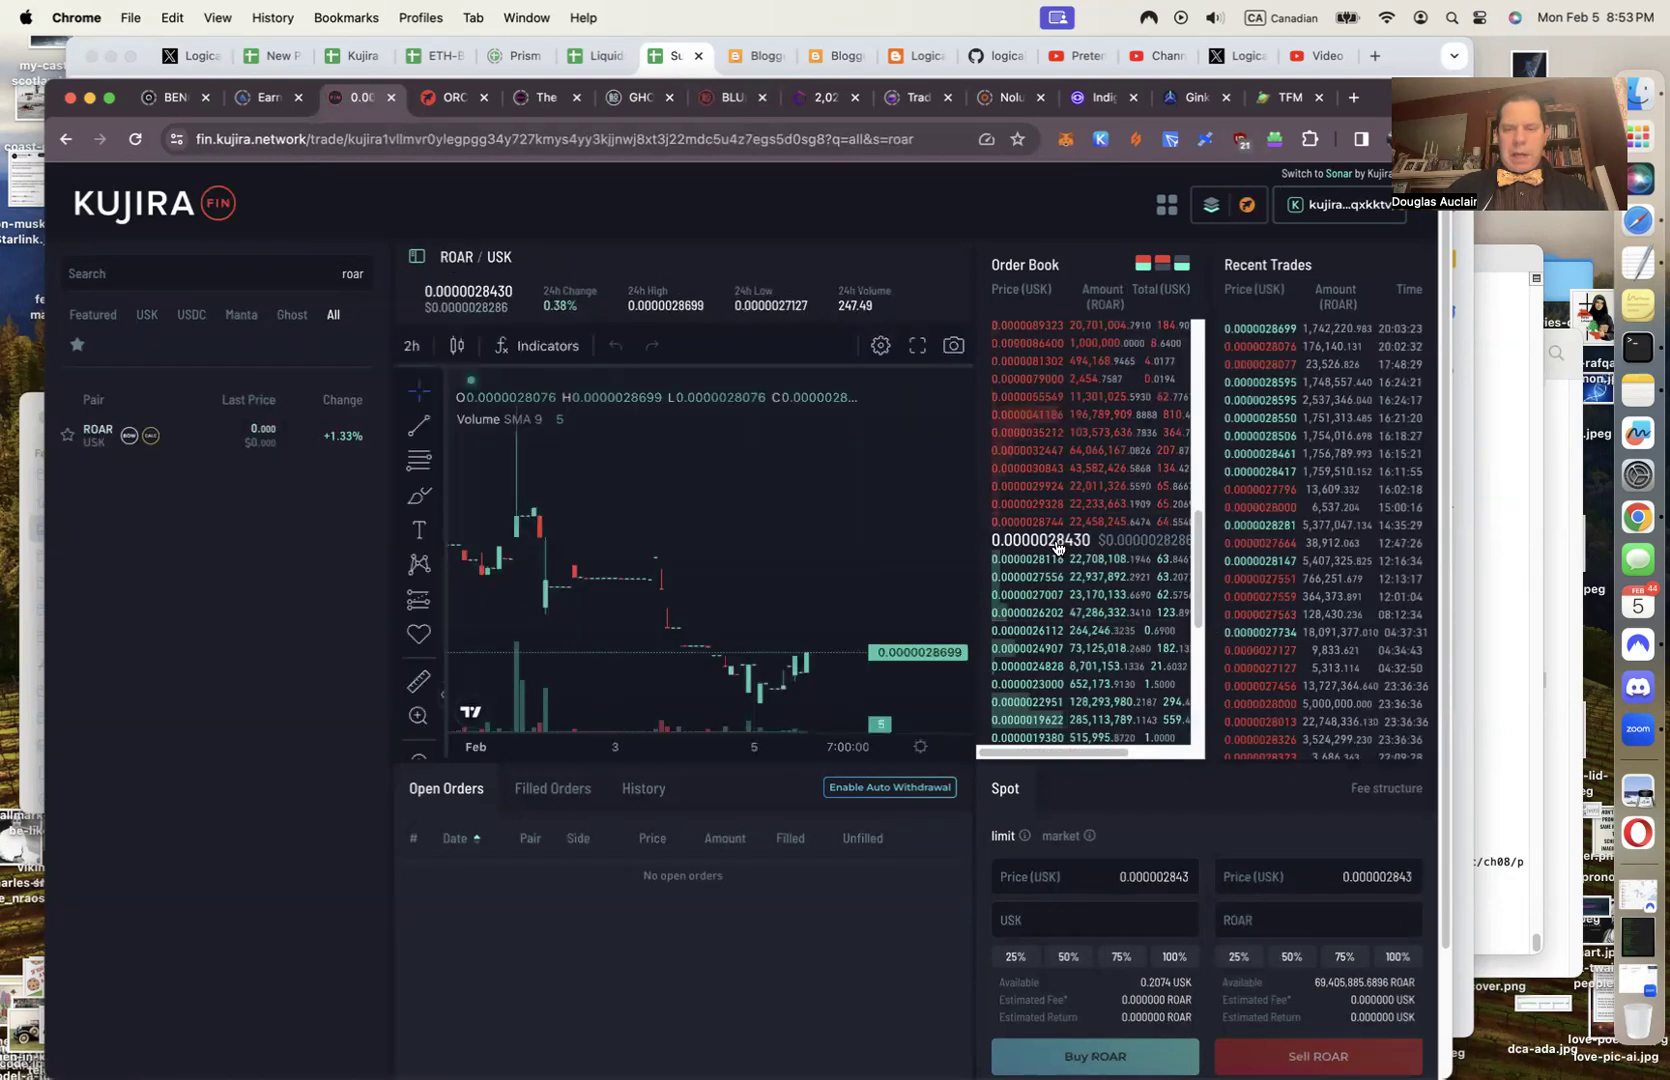
double_click(1149, 877)
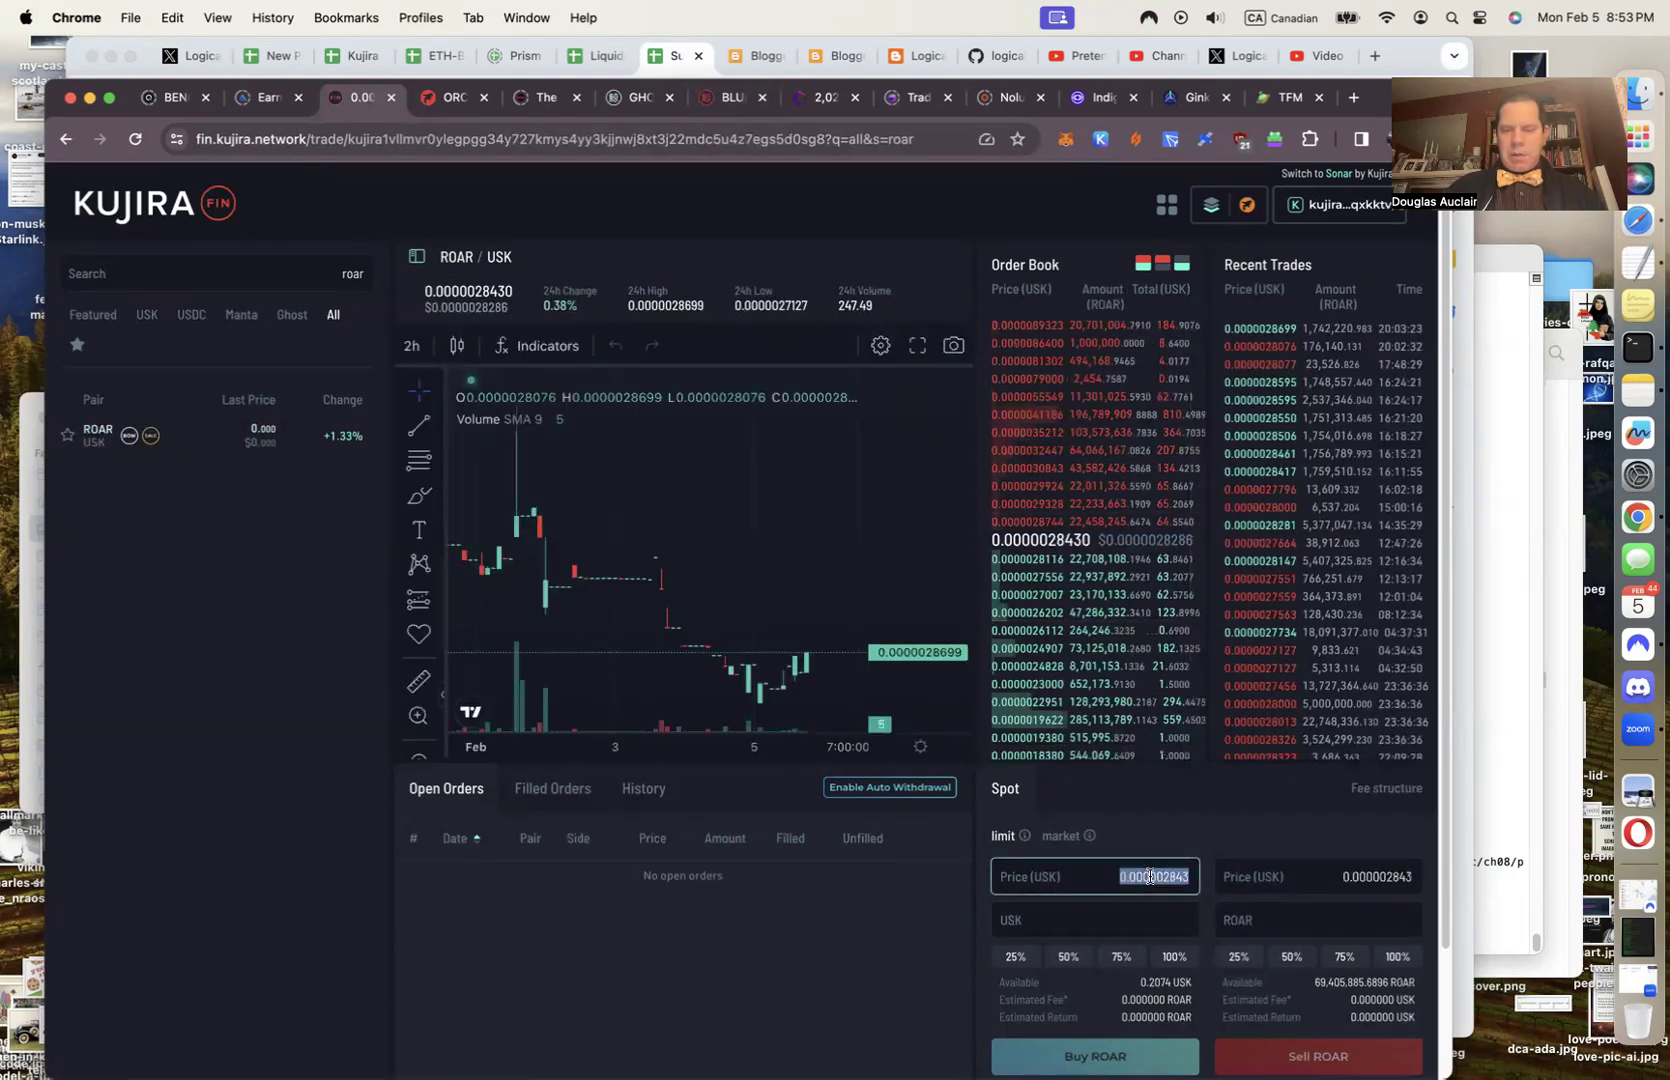
Return to the SumoKuji Vault spreadsheet and set the ROAR quote in row 29 to 0.000002843
left_click(1456, 812)
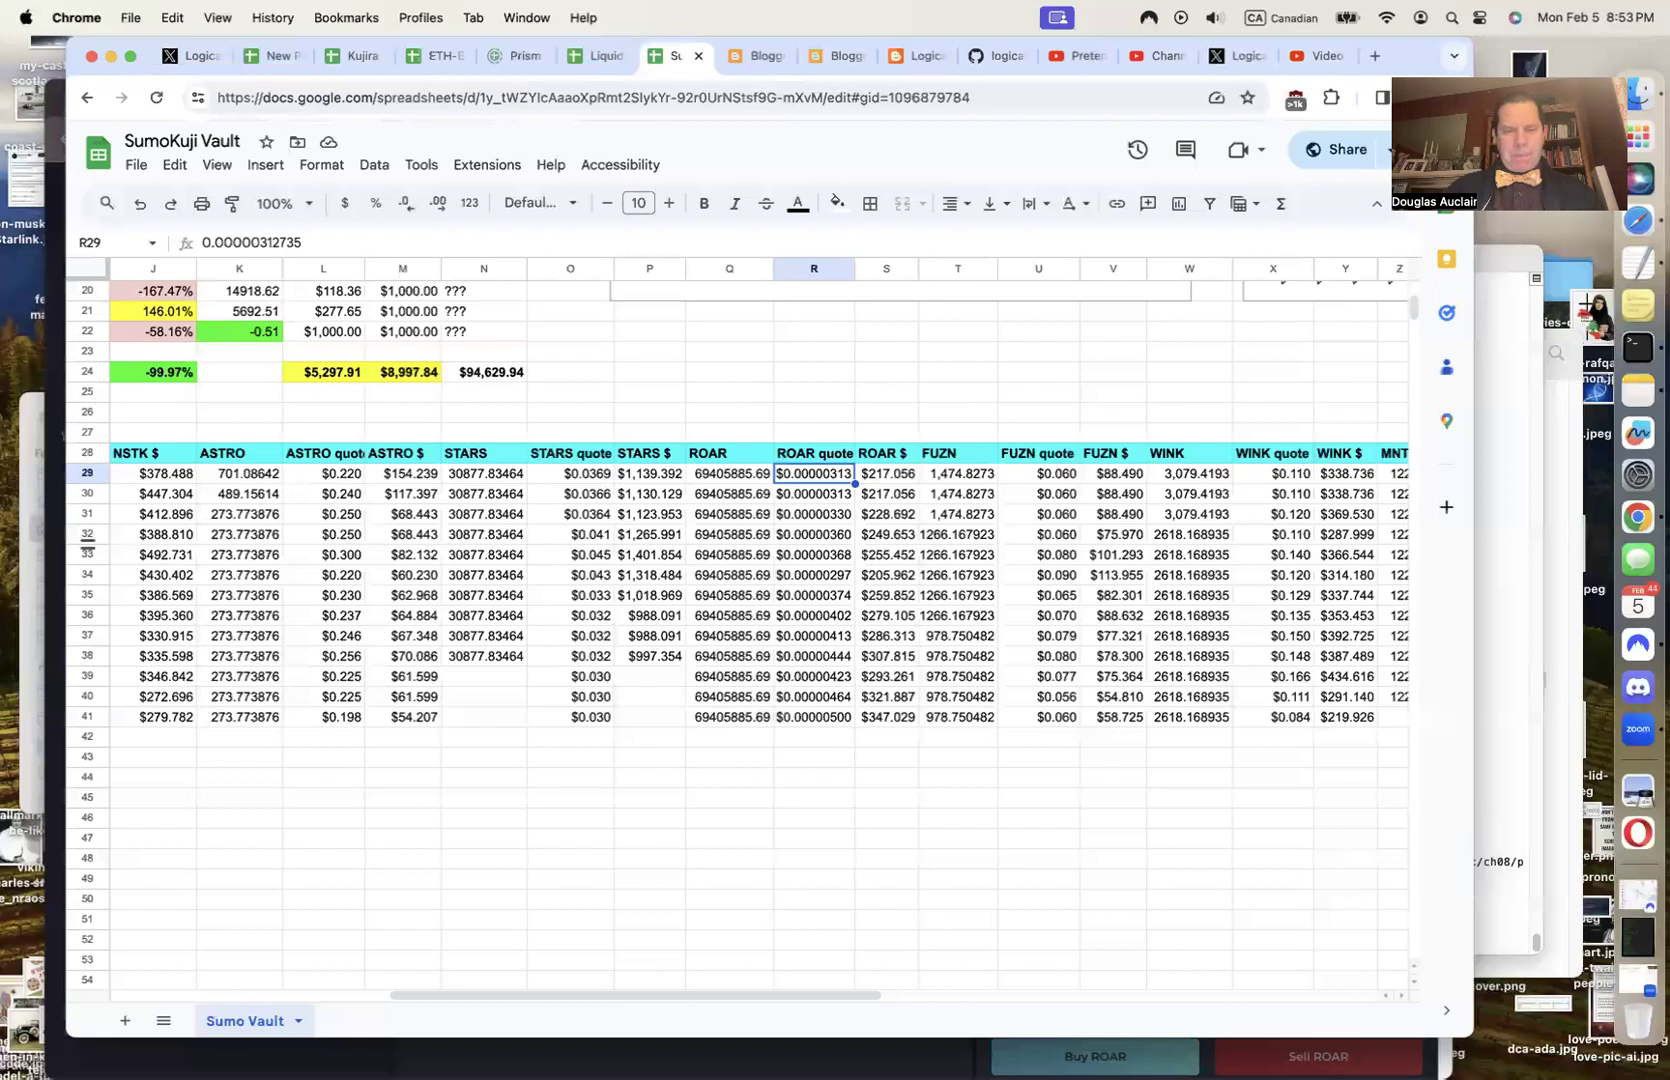
type("0.000002843")
key("Tab")
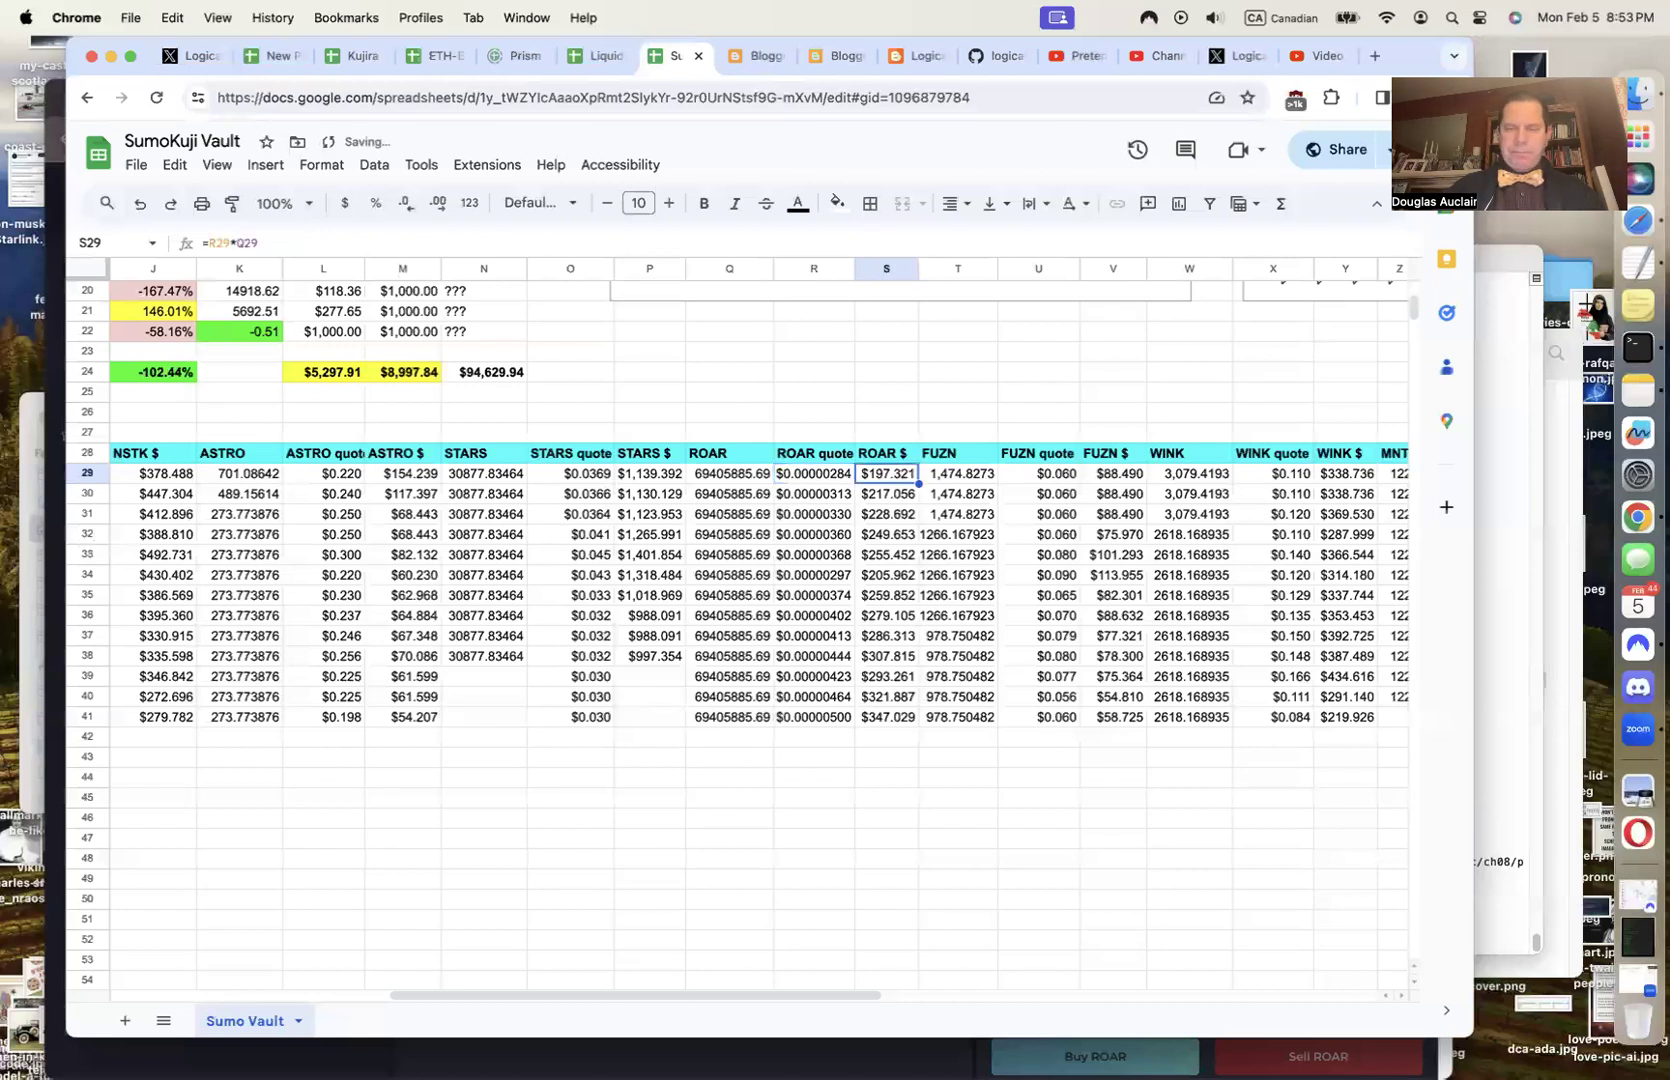
Review the FUZN amount and quote in Vault row 29, and open the Kujira Blue wallet to read FUZN's token price
key("Tab")
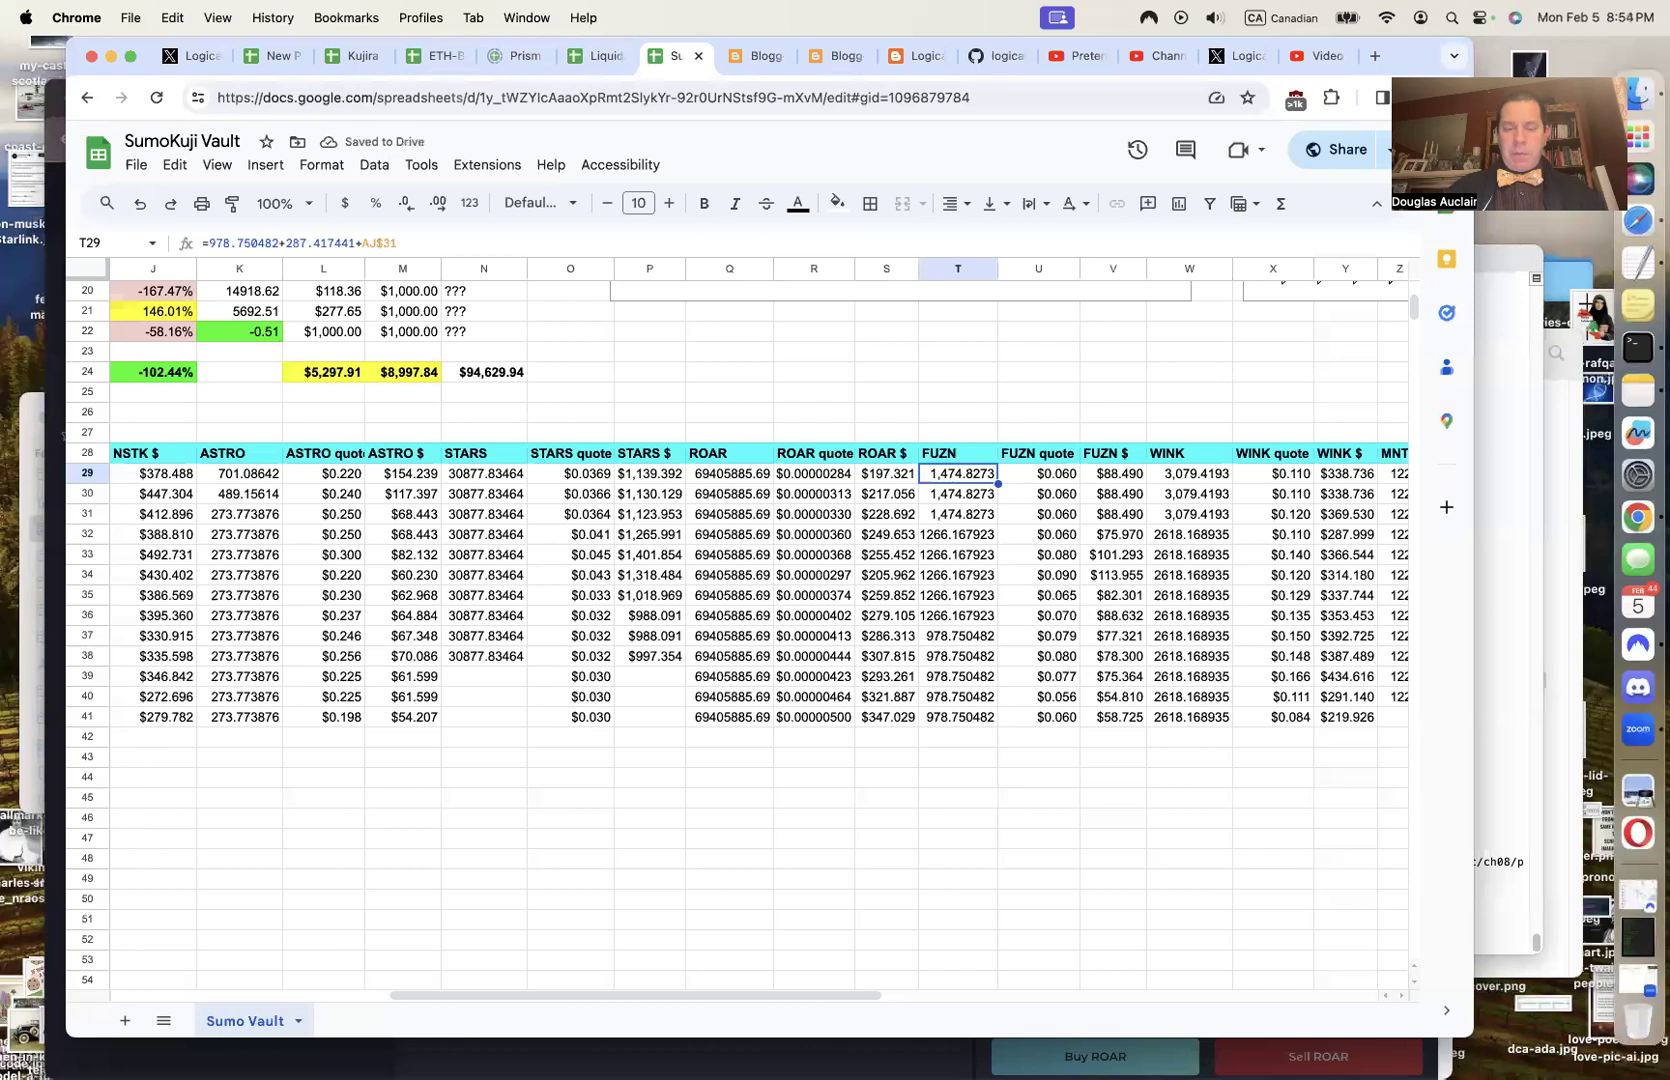
key("Up")
key("Down")
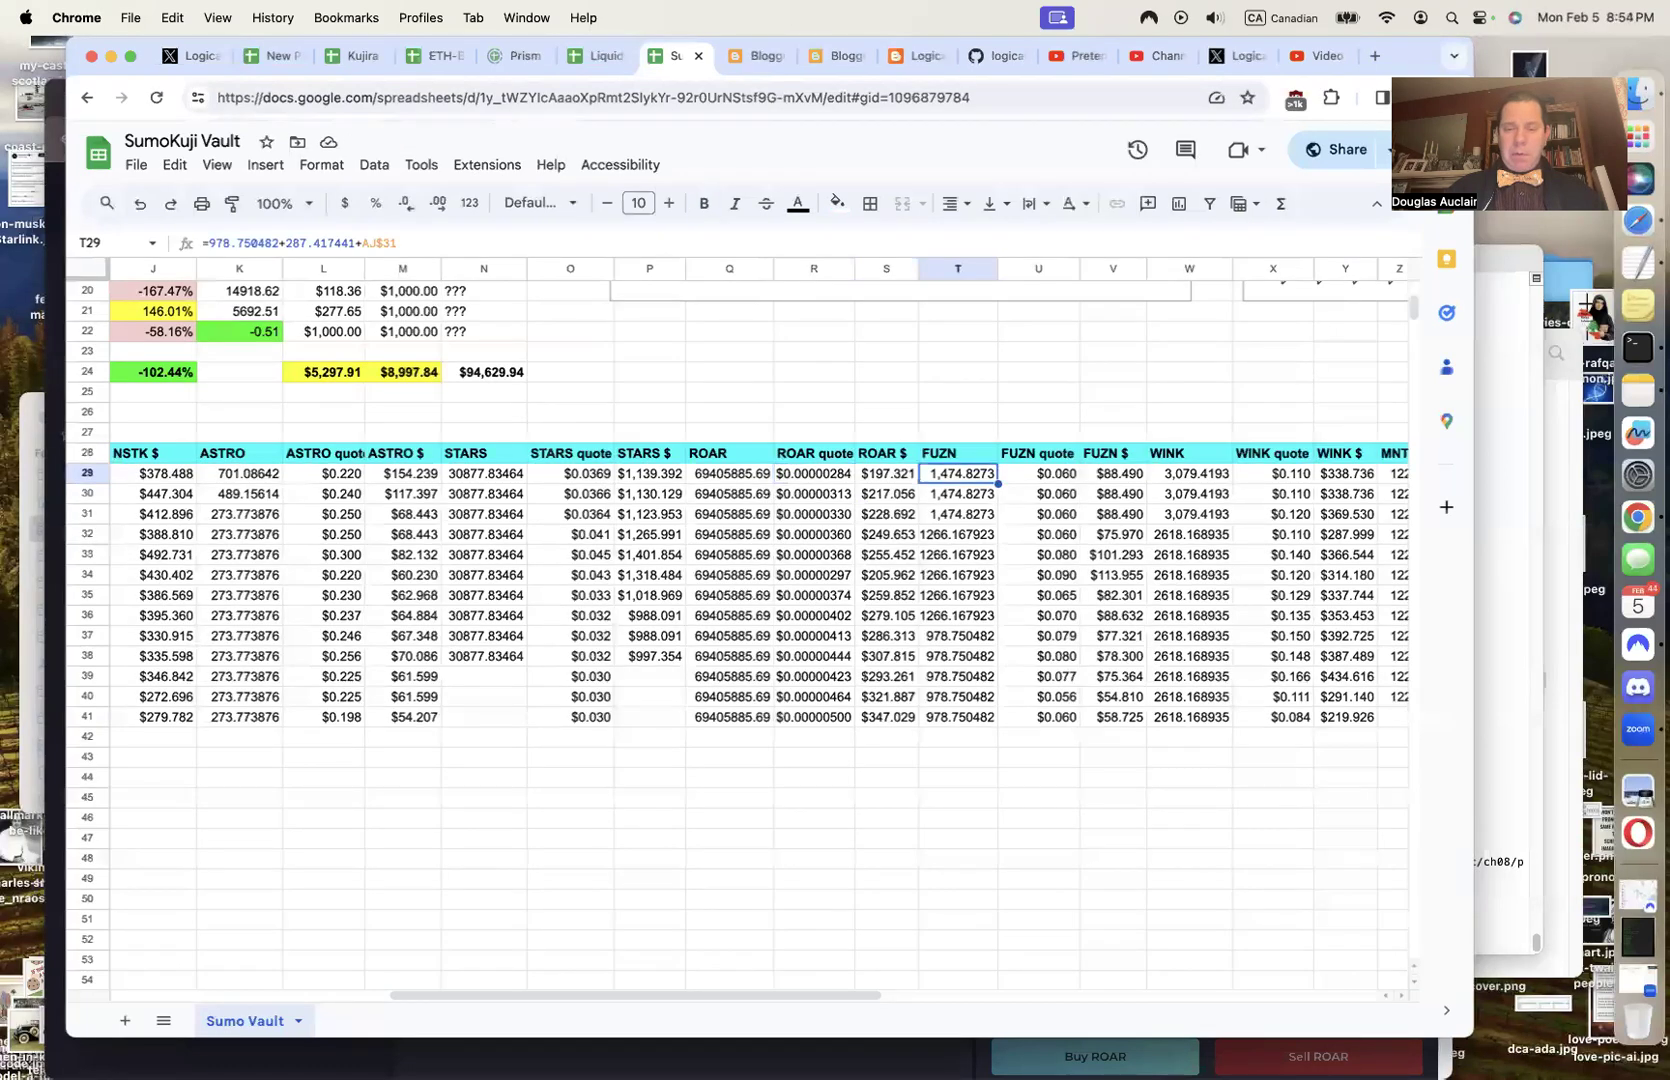
key("Tab")
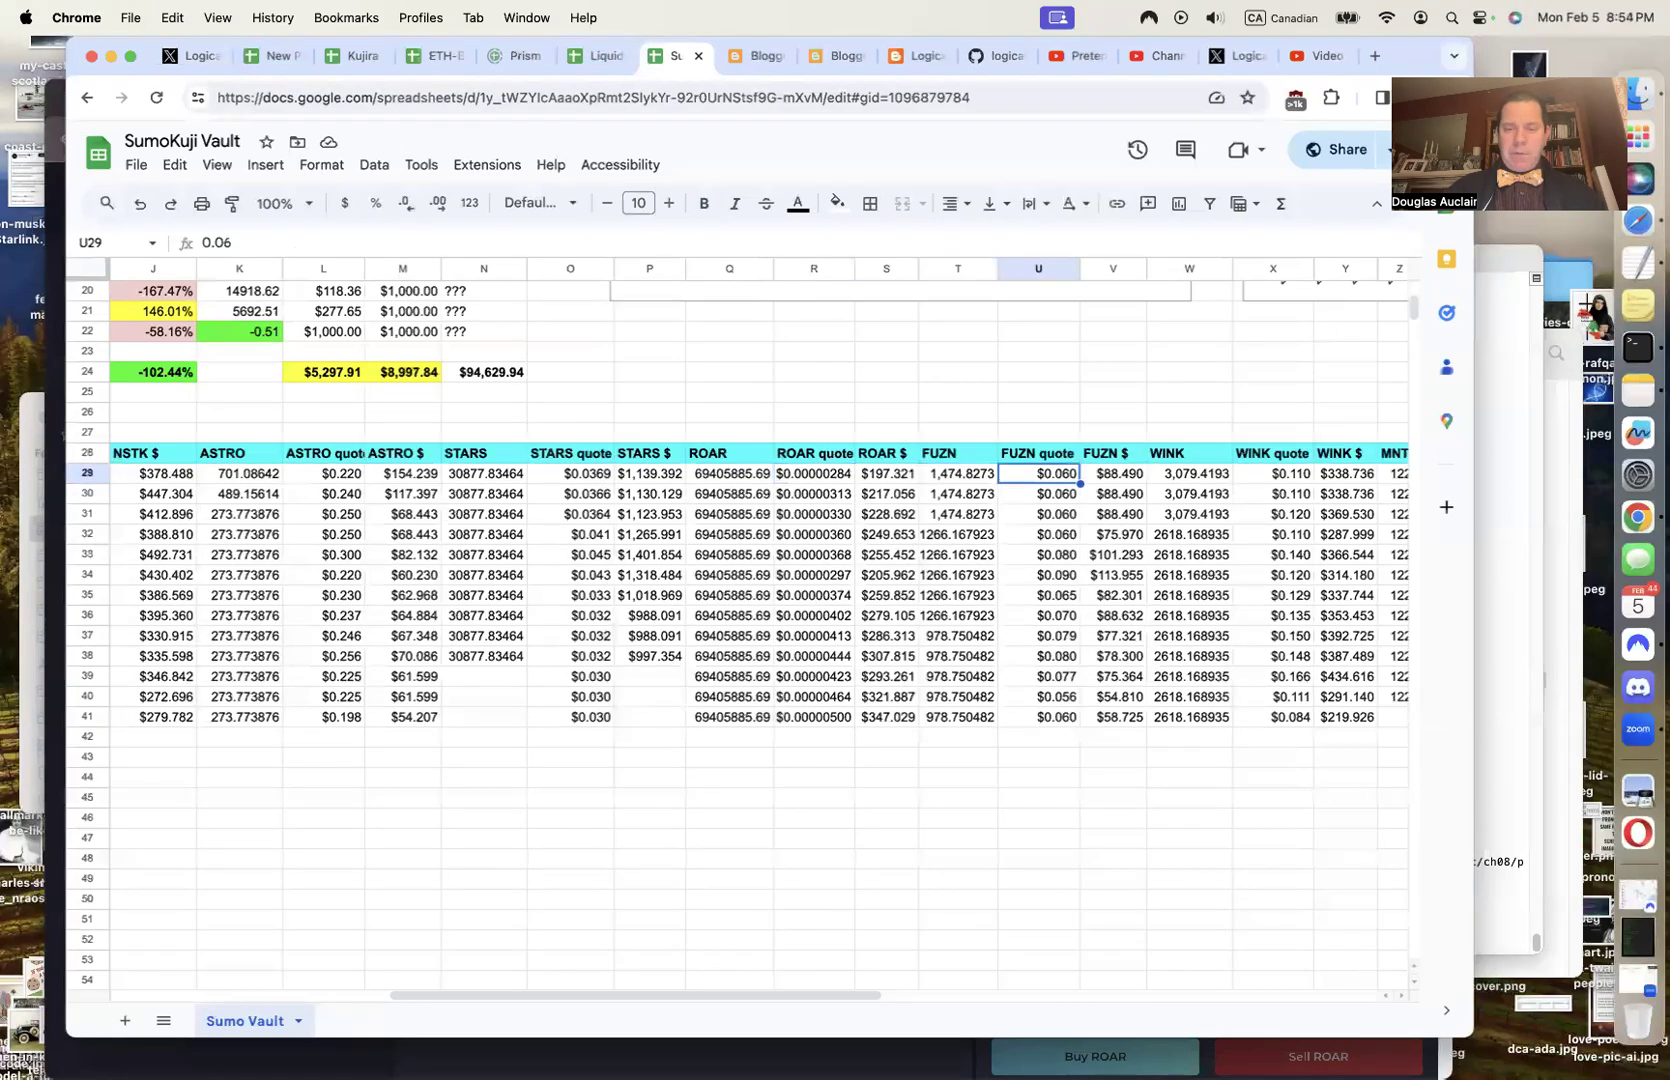
left_click(58, 663)
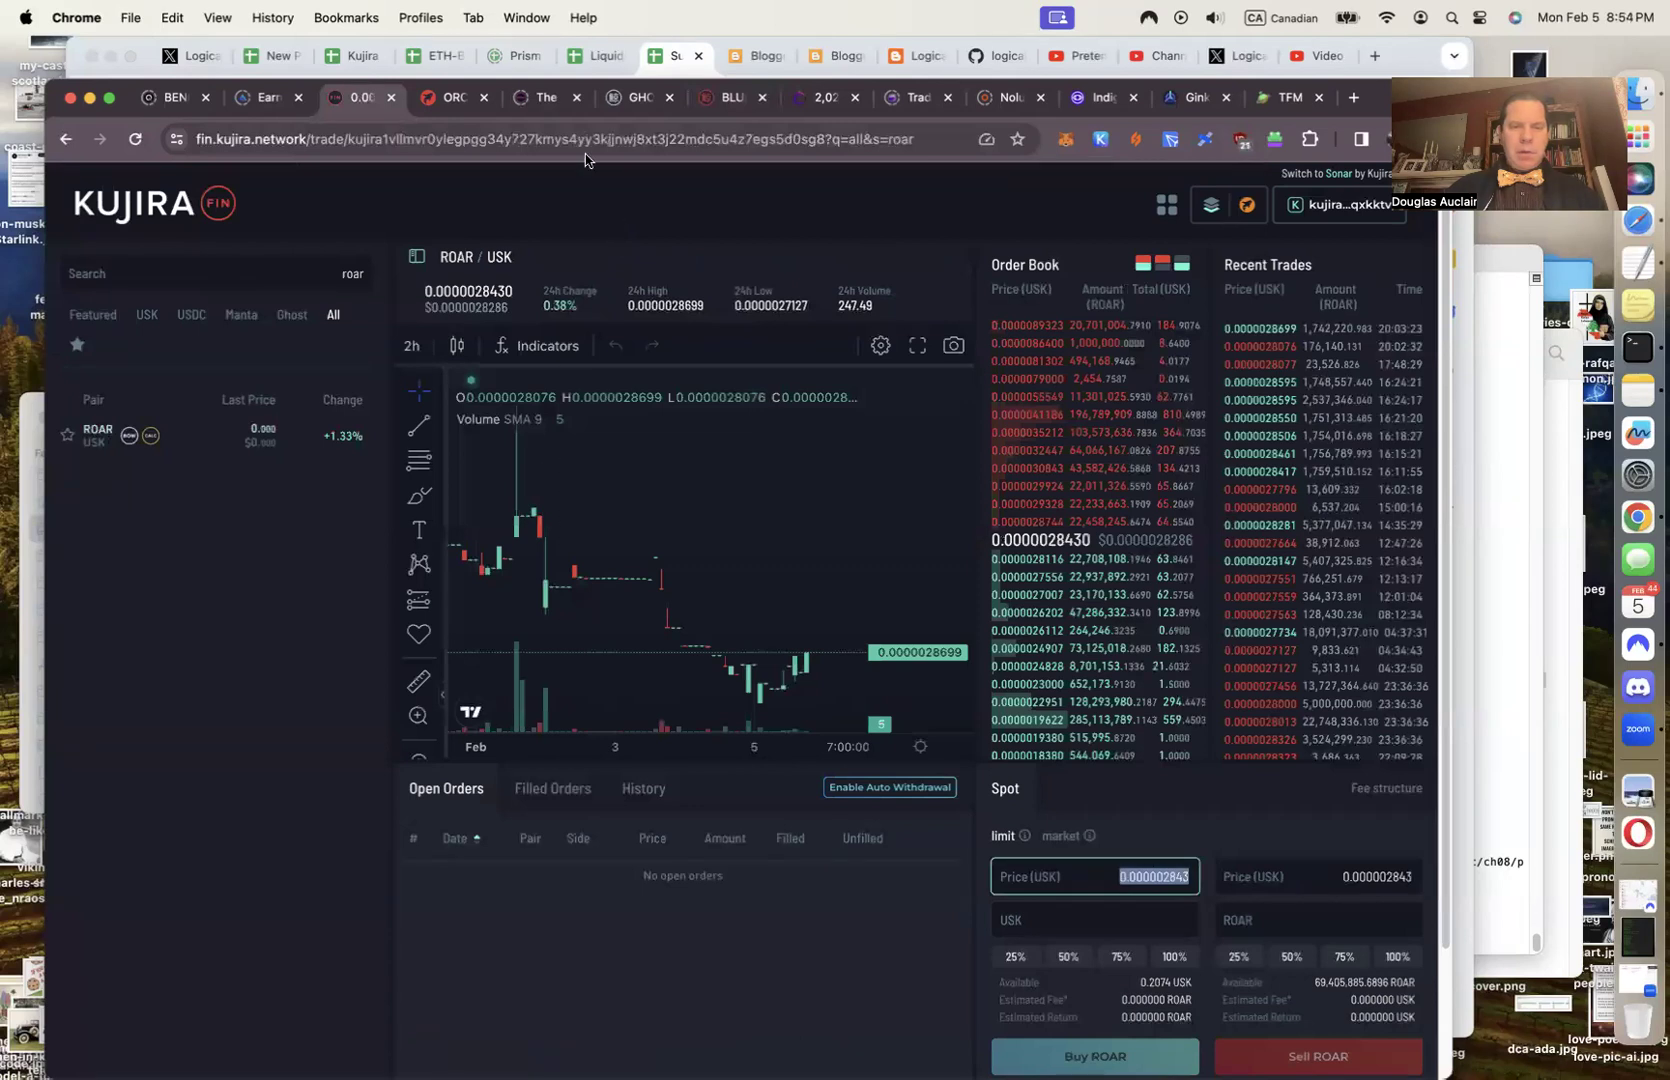
left_click(719, 101)
scroll(198, 372, "up", 10)
scroll(198, 374, "up", 10)
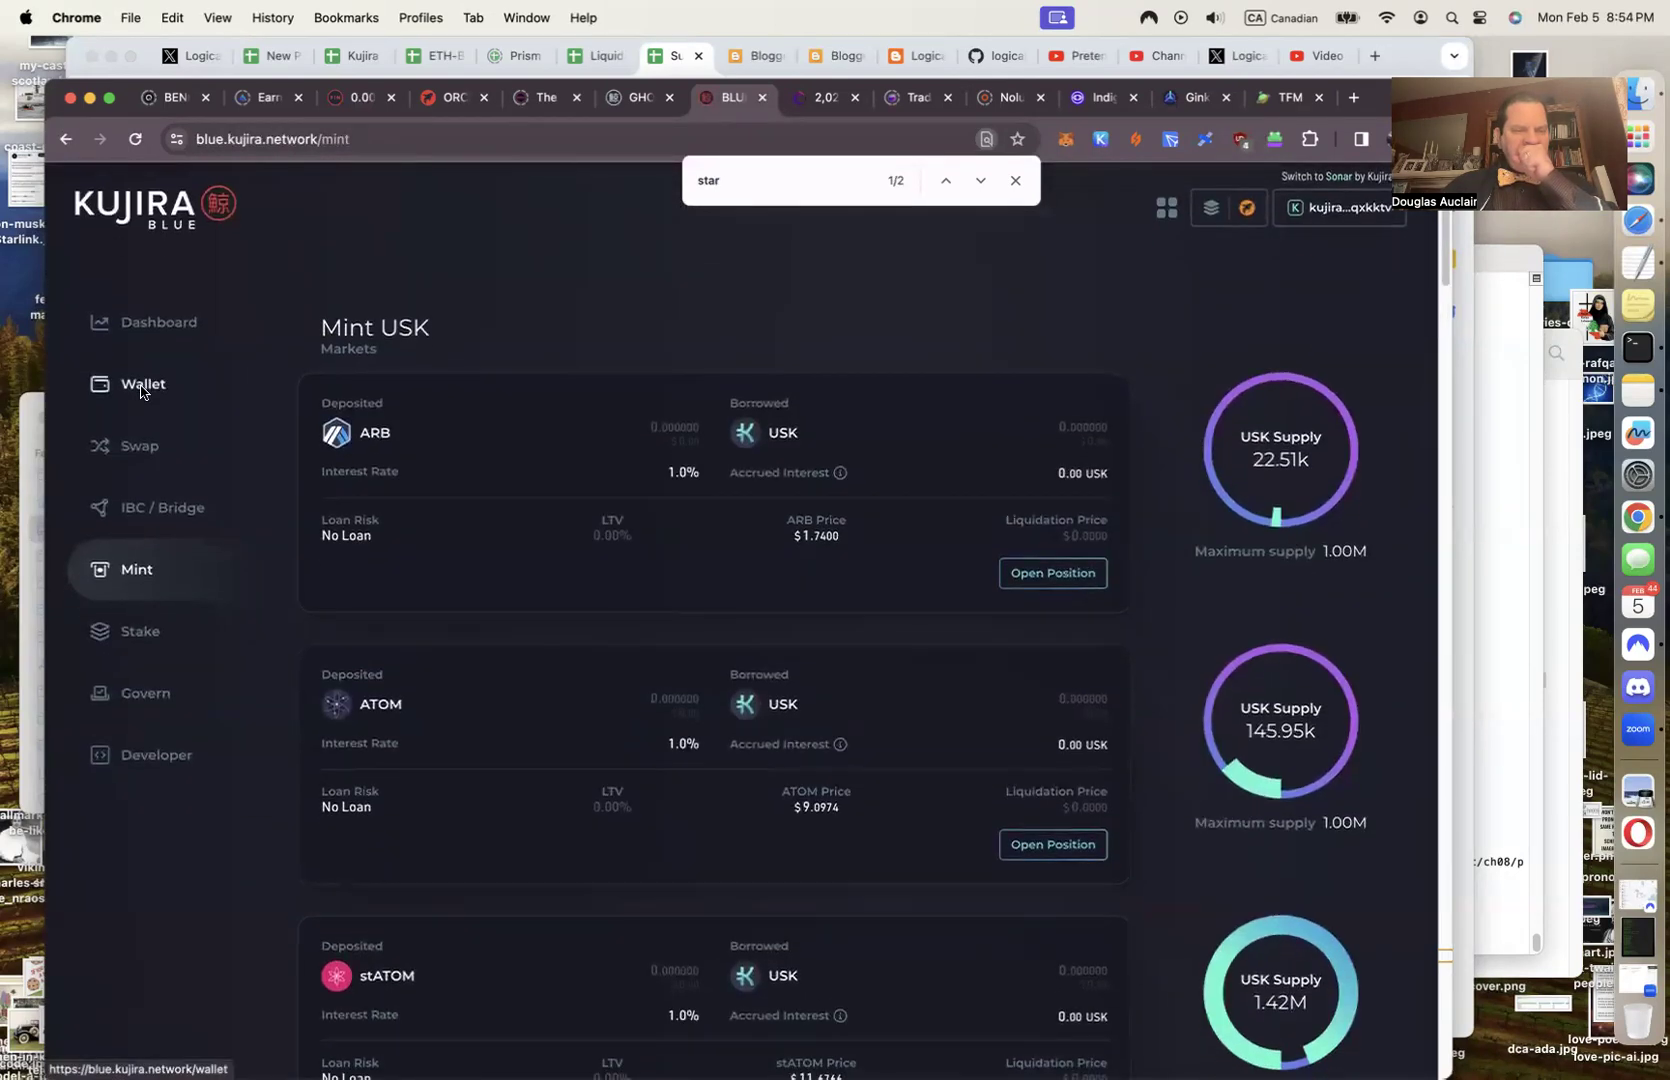
left_click(157, 386)
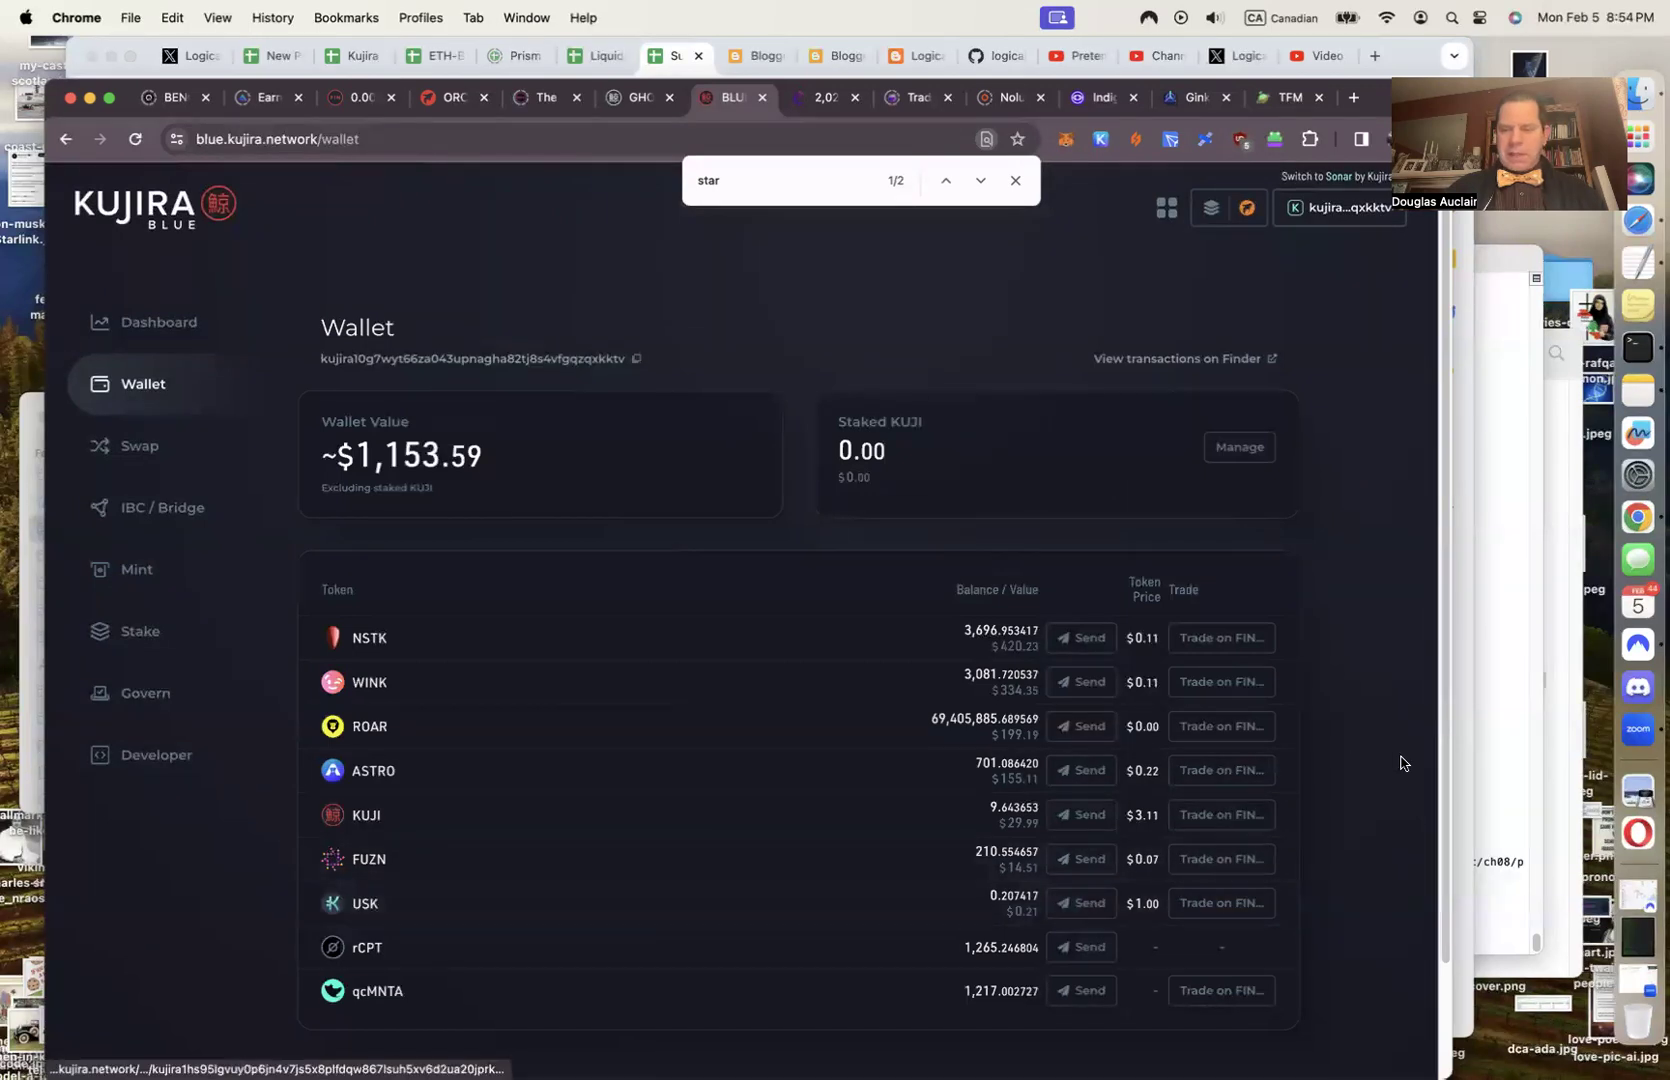
Back in the SumoKuji Vault spreadsheet, set the FUZN quote in row 29 to 0.07
key("super+grave")
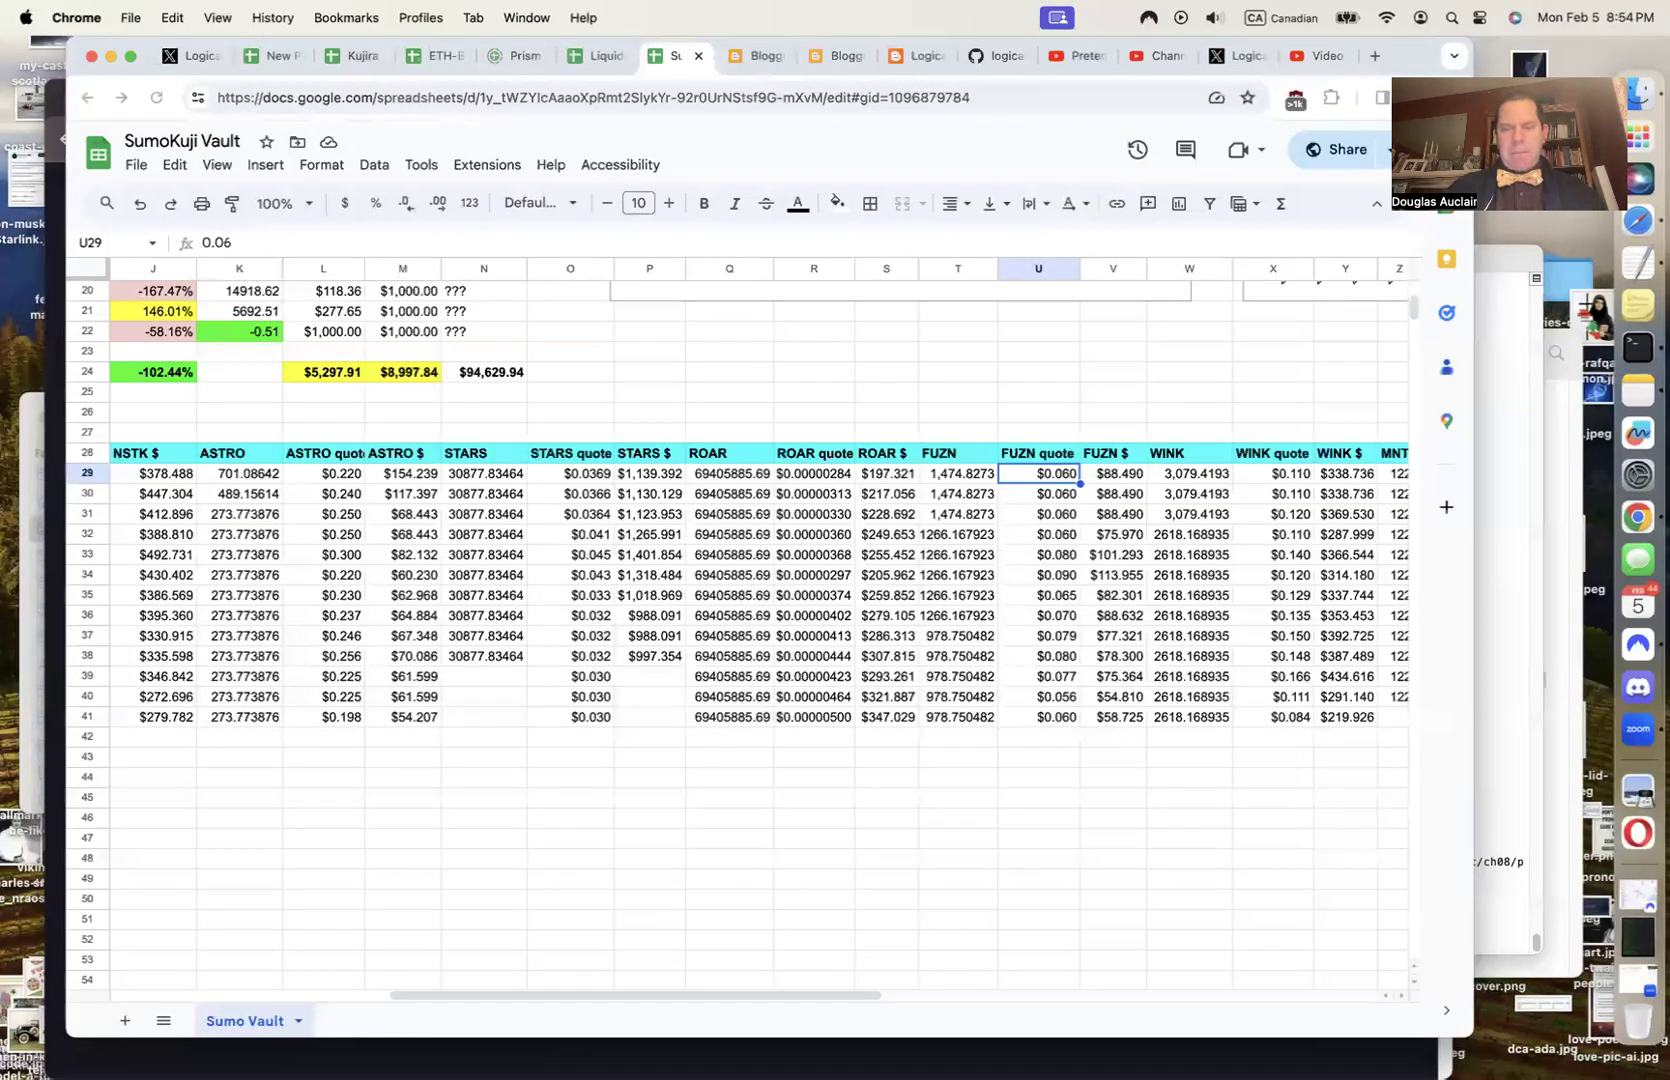
type("0.07")
key("Tab")
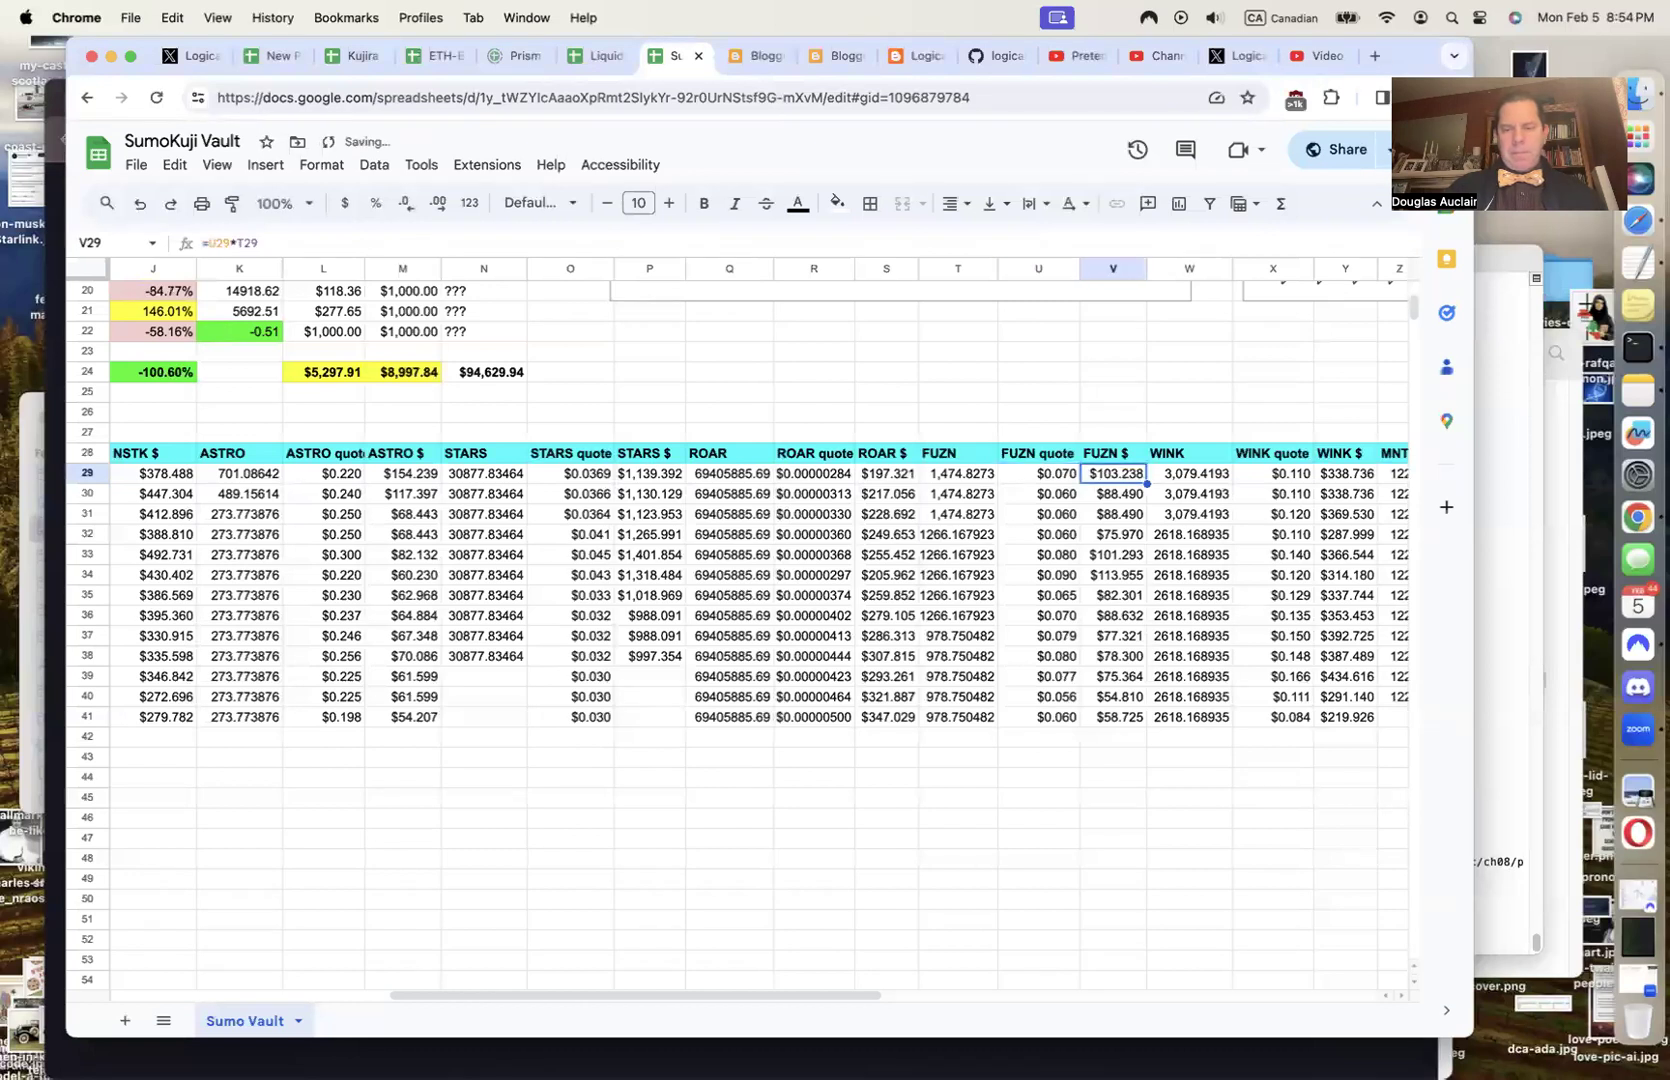
Check the WINK amount and quote in Vault row 29 against the WINK token price in the Kujira Blue wallet
key("Tab")
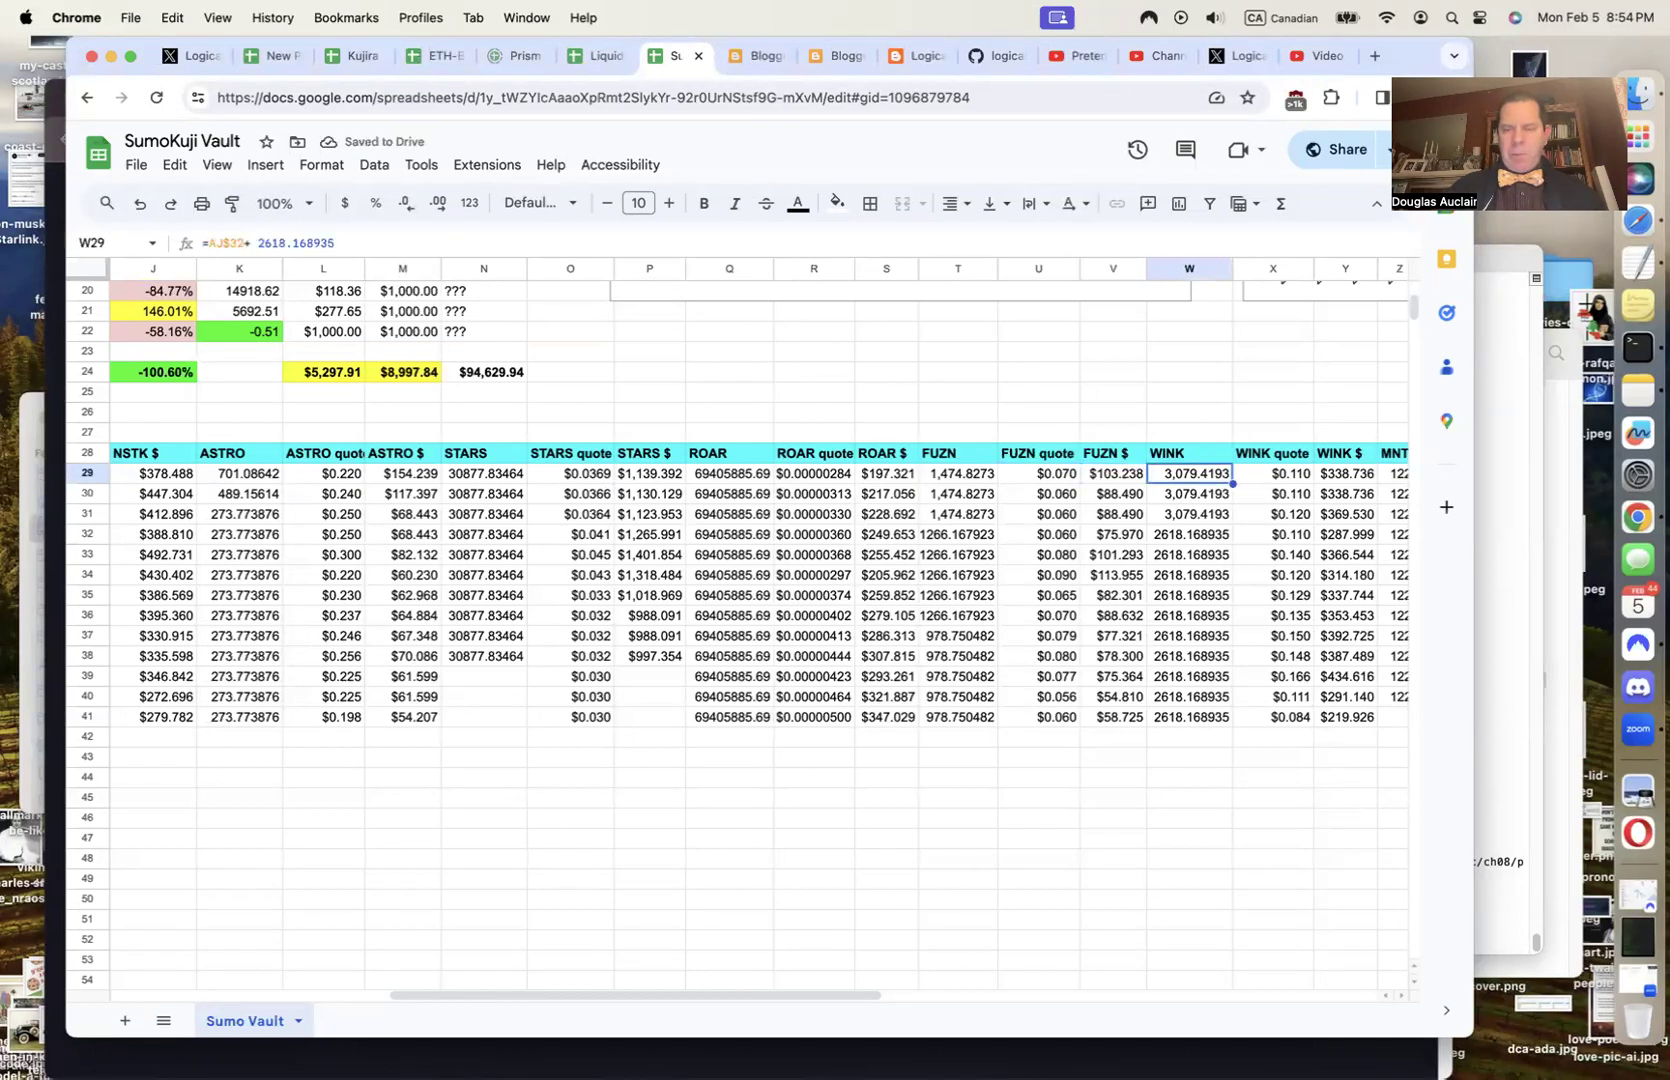
key("Tab")
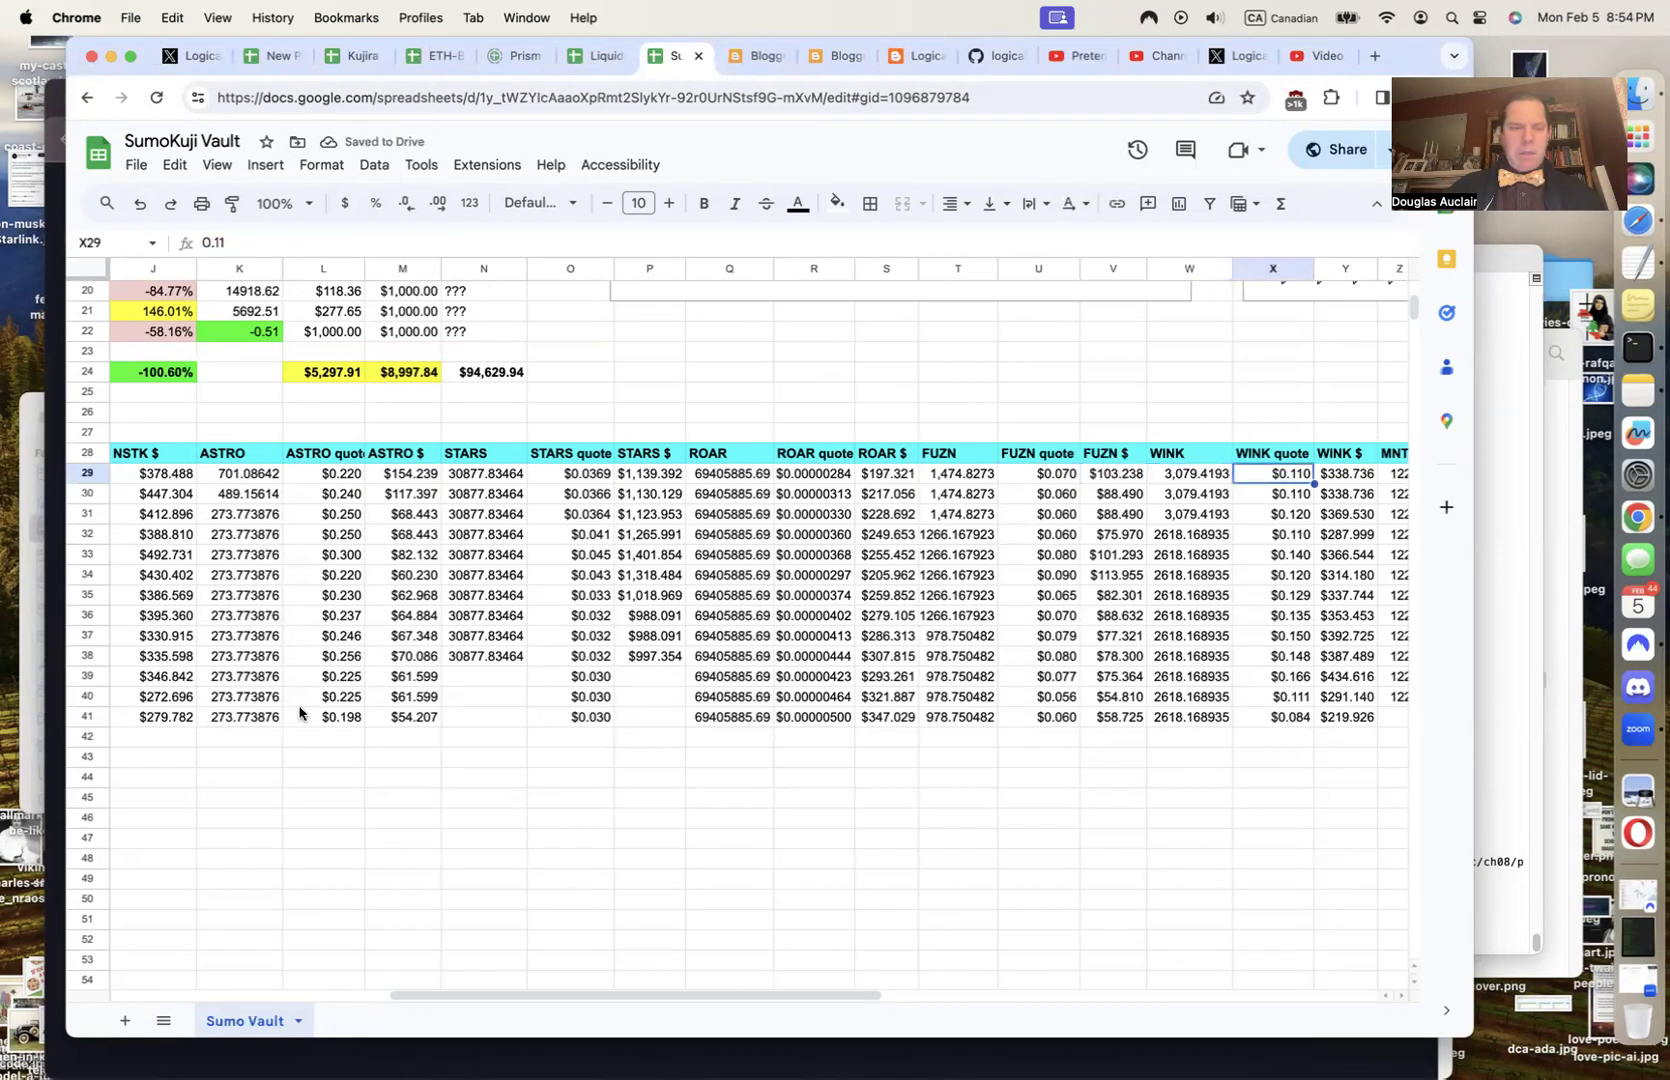
left_click(52, 752)
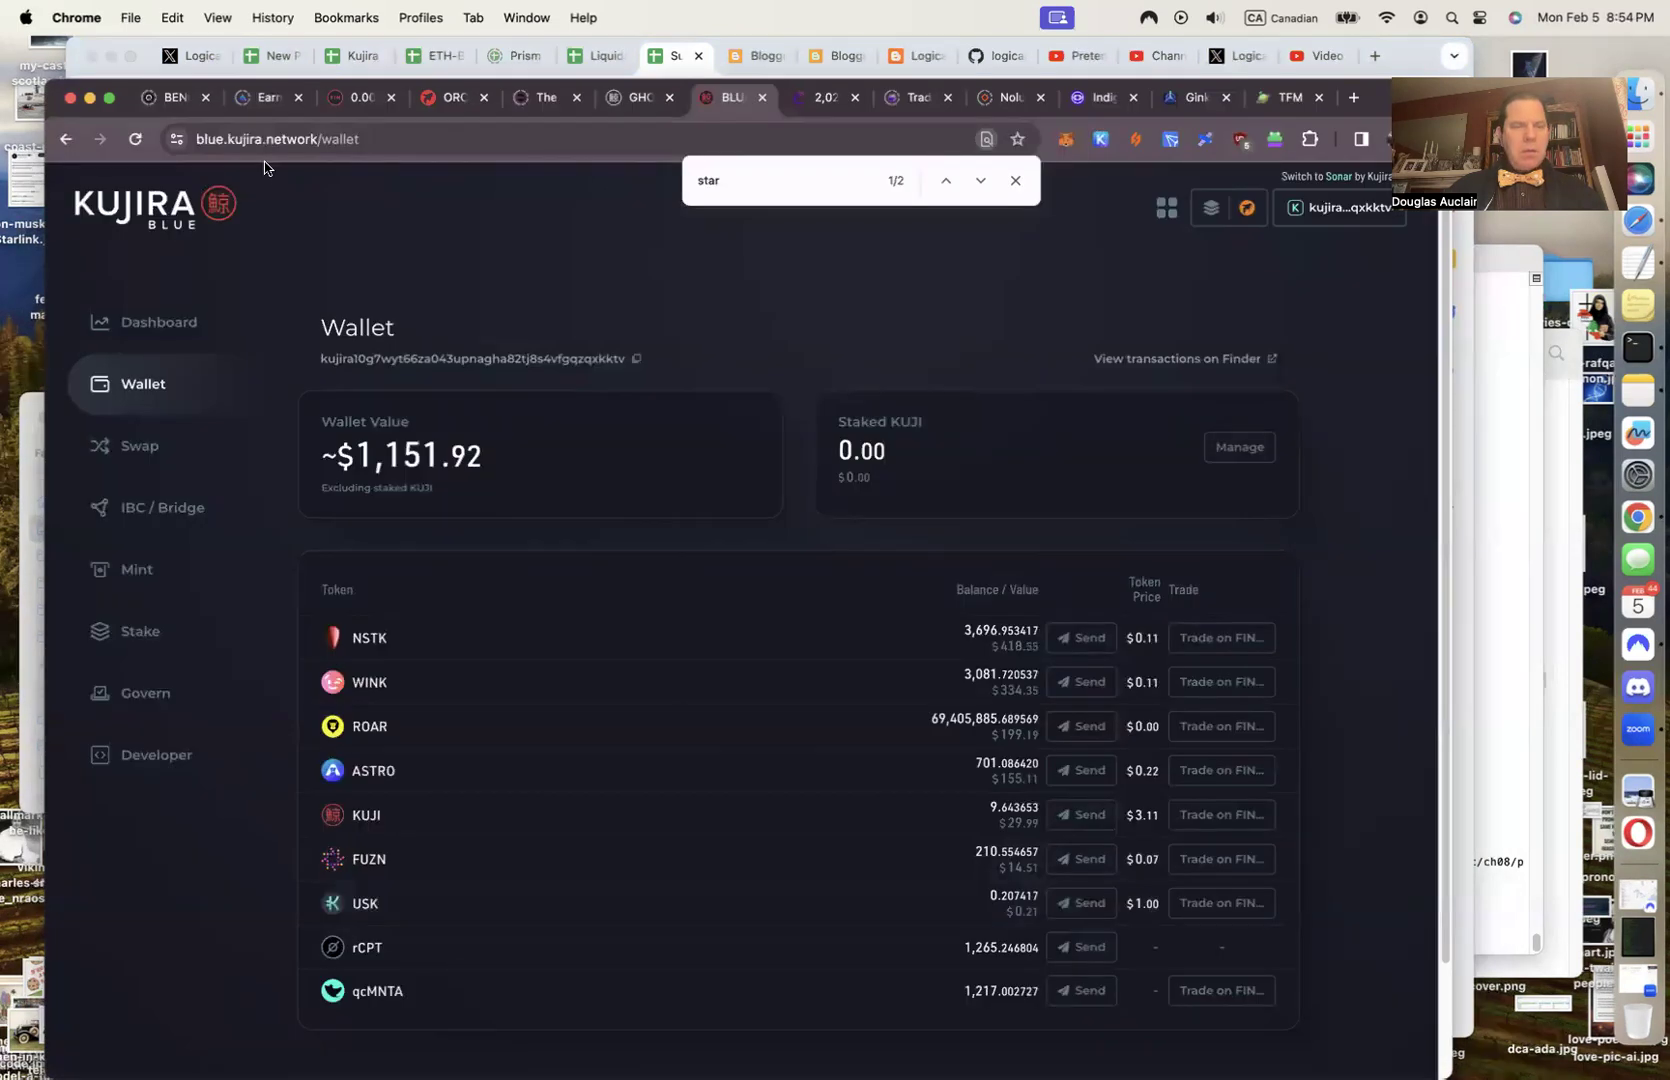
left_click(347, 99)
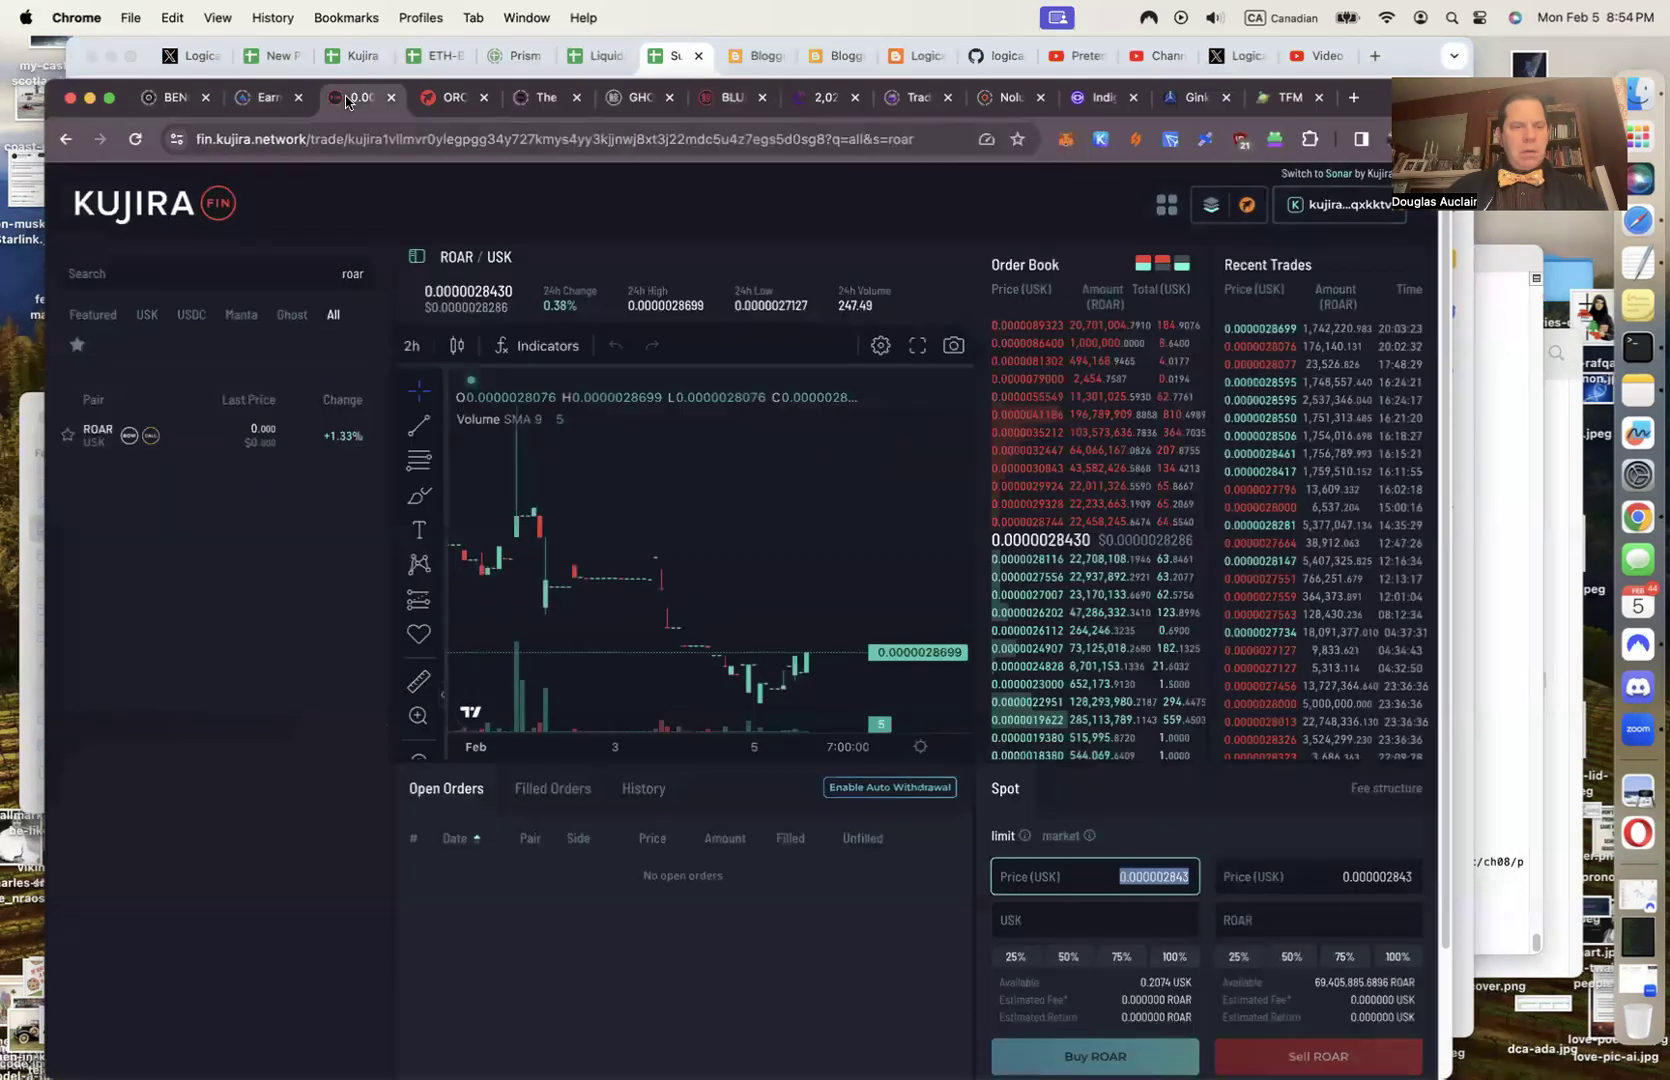
left_click(711, 97)
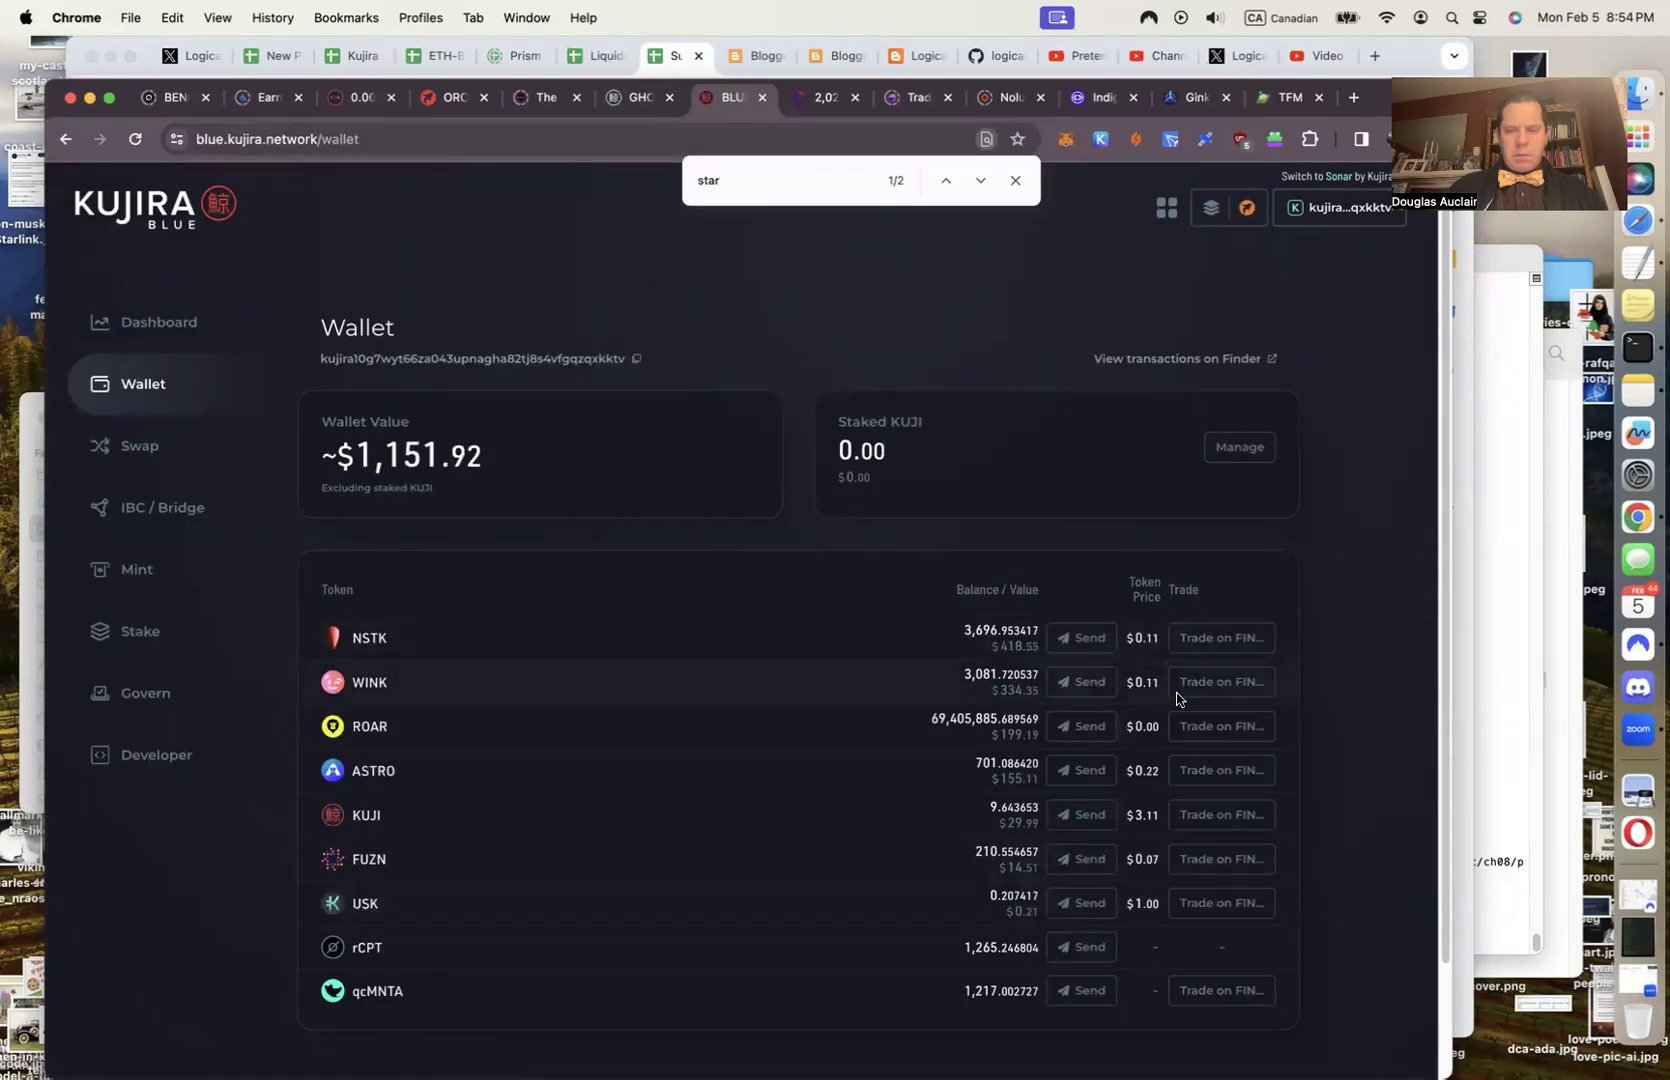
left_click(1470, 650)
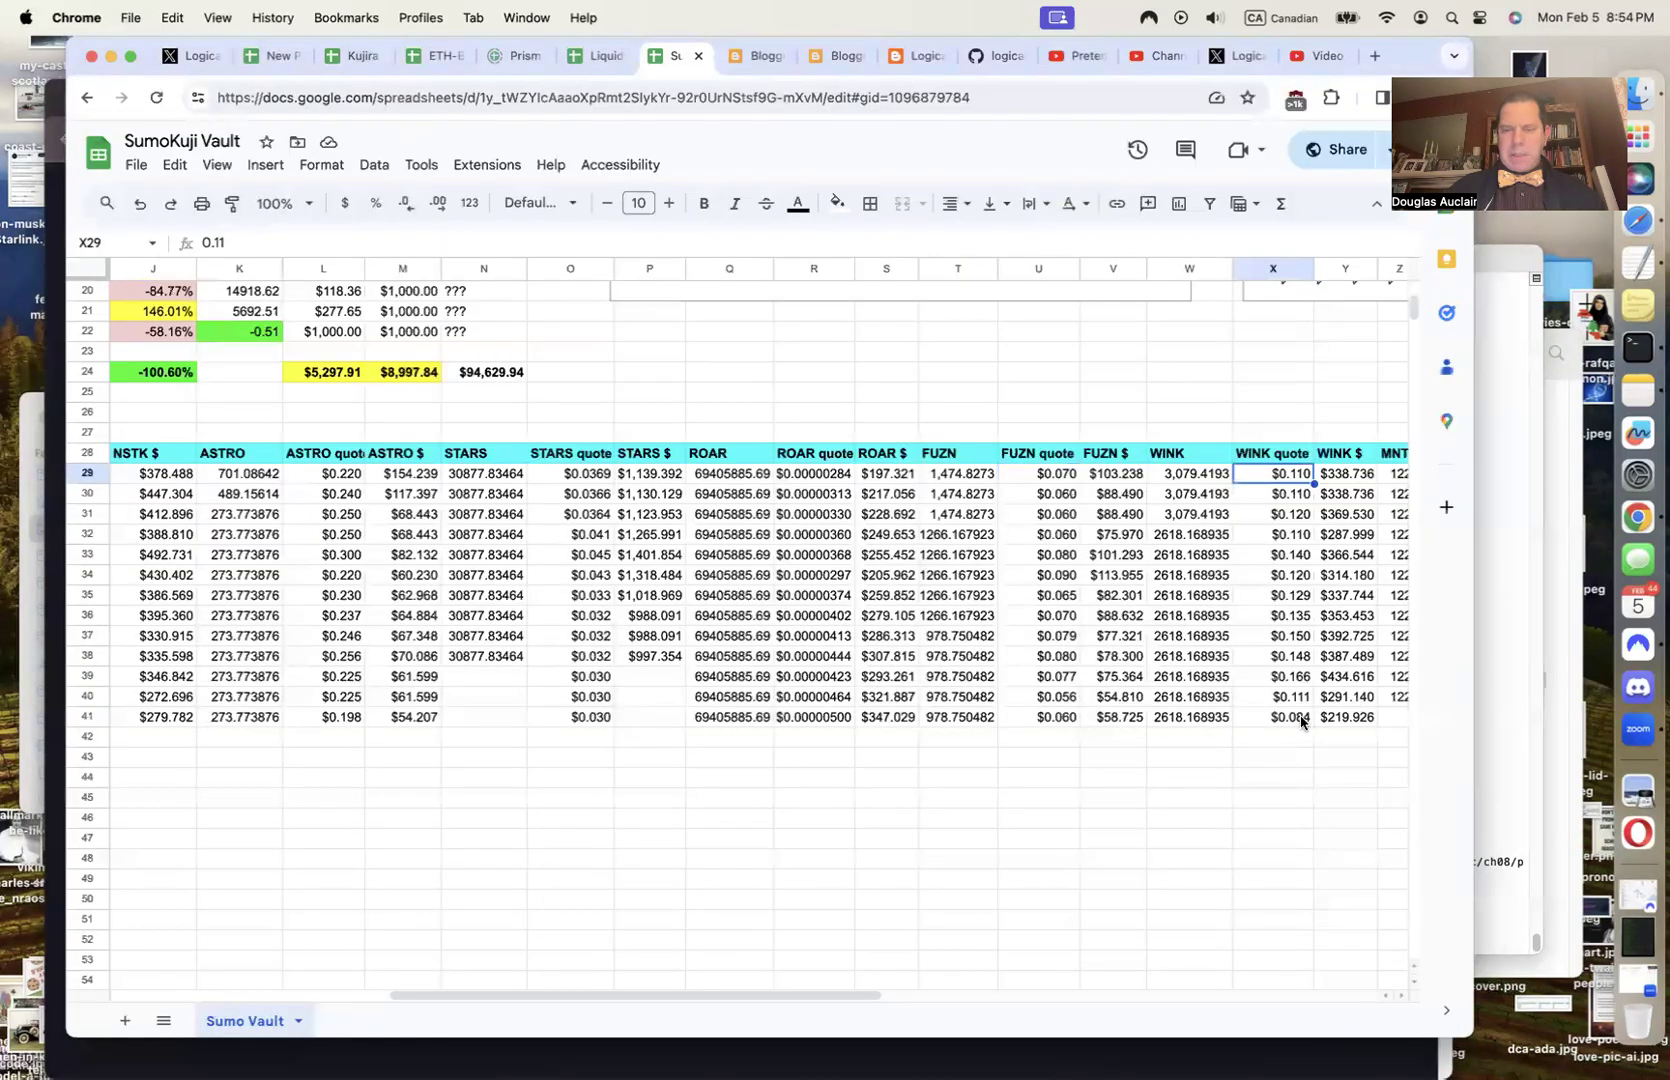
For the MNTA quote in Vault row 29, open mantadao.app in a new browser tab and read the MNTA price
key("Right")
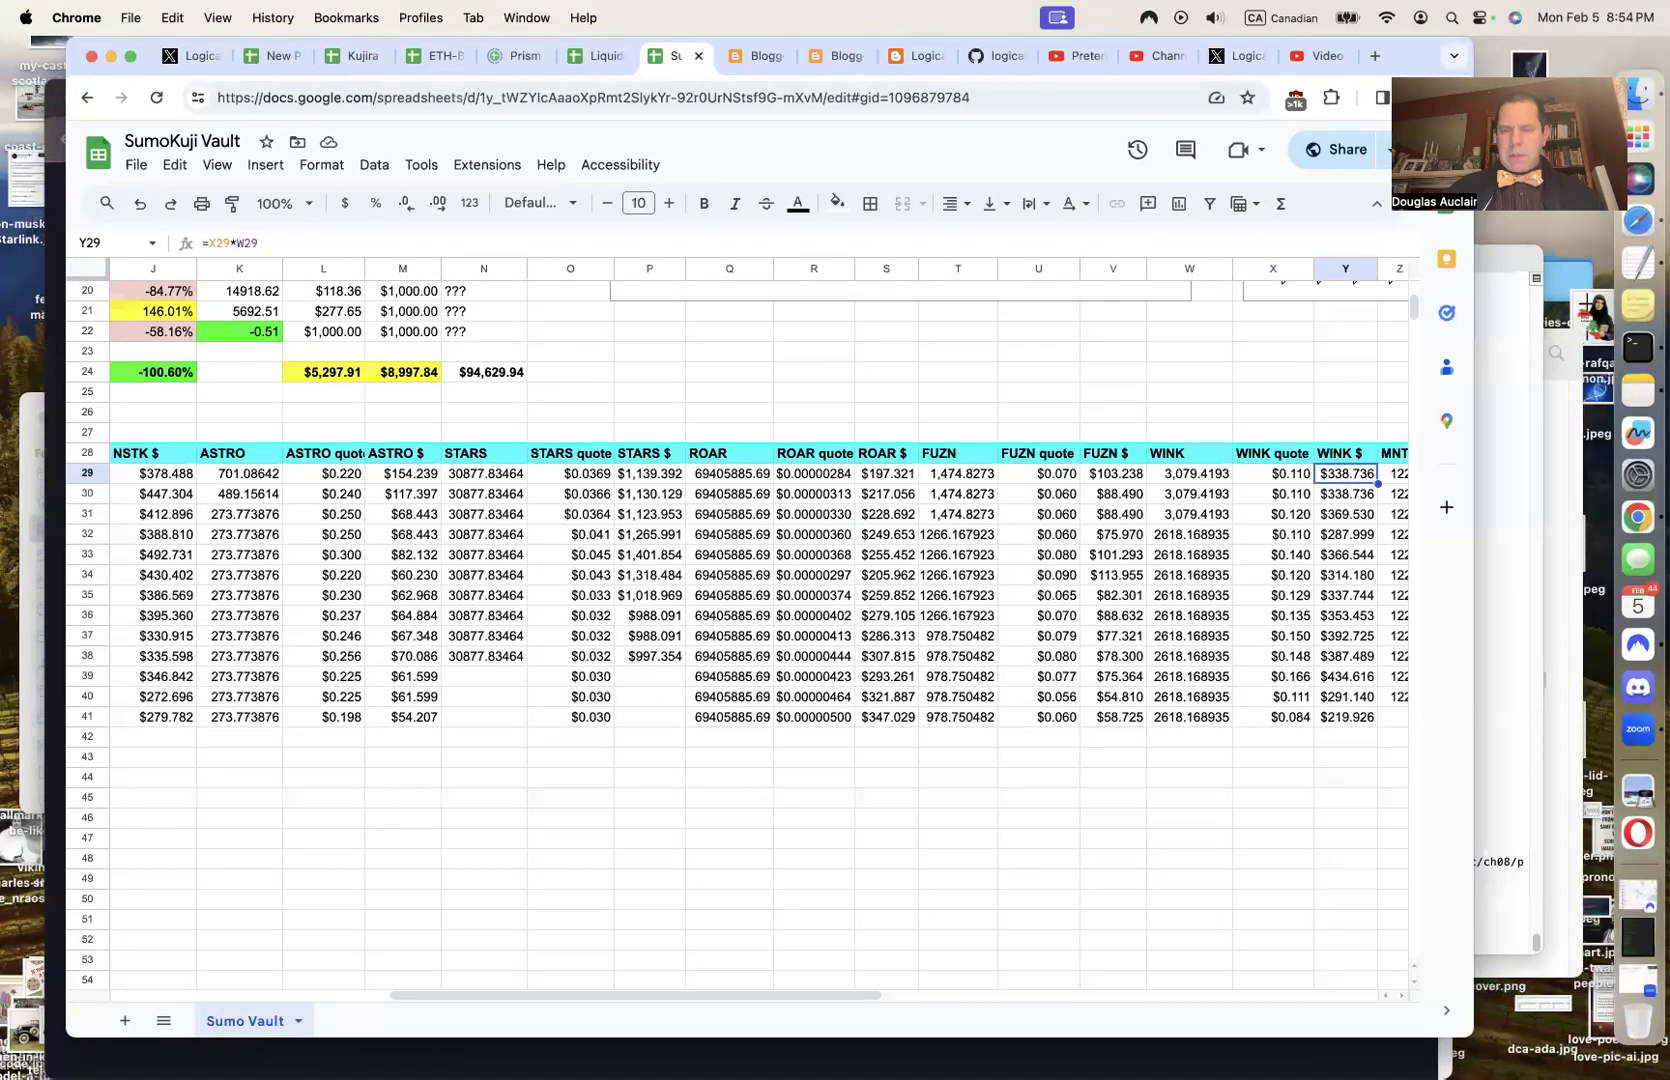
key("Right")
key("Right")
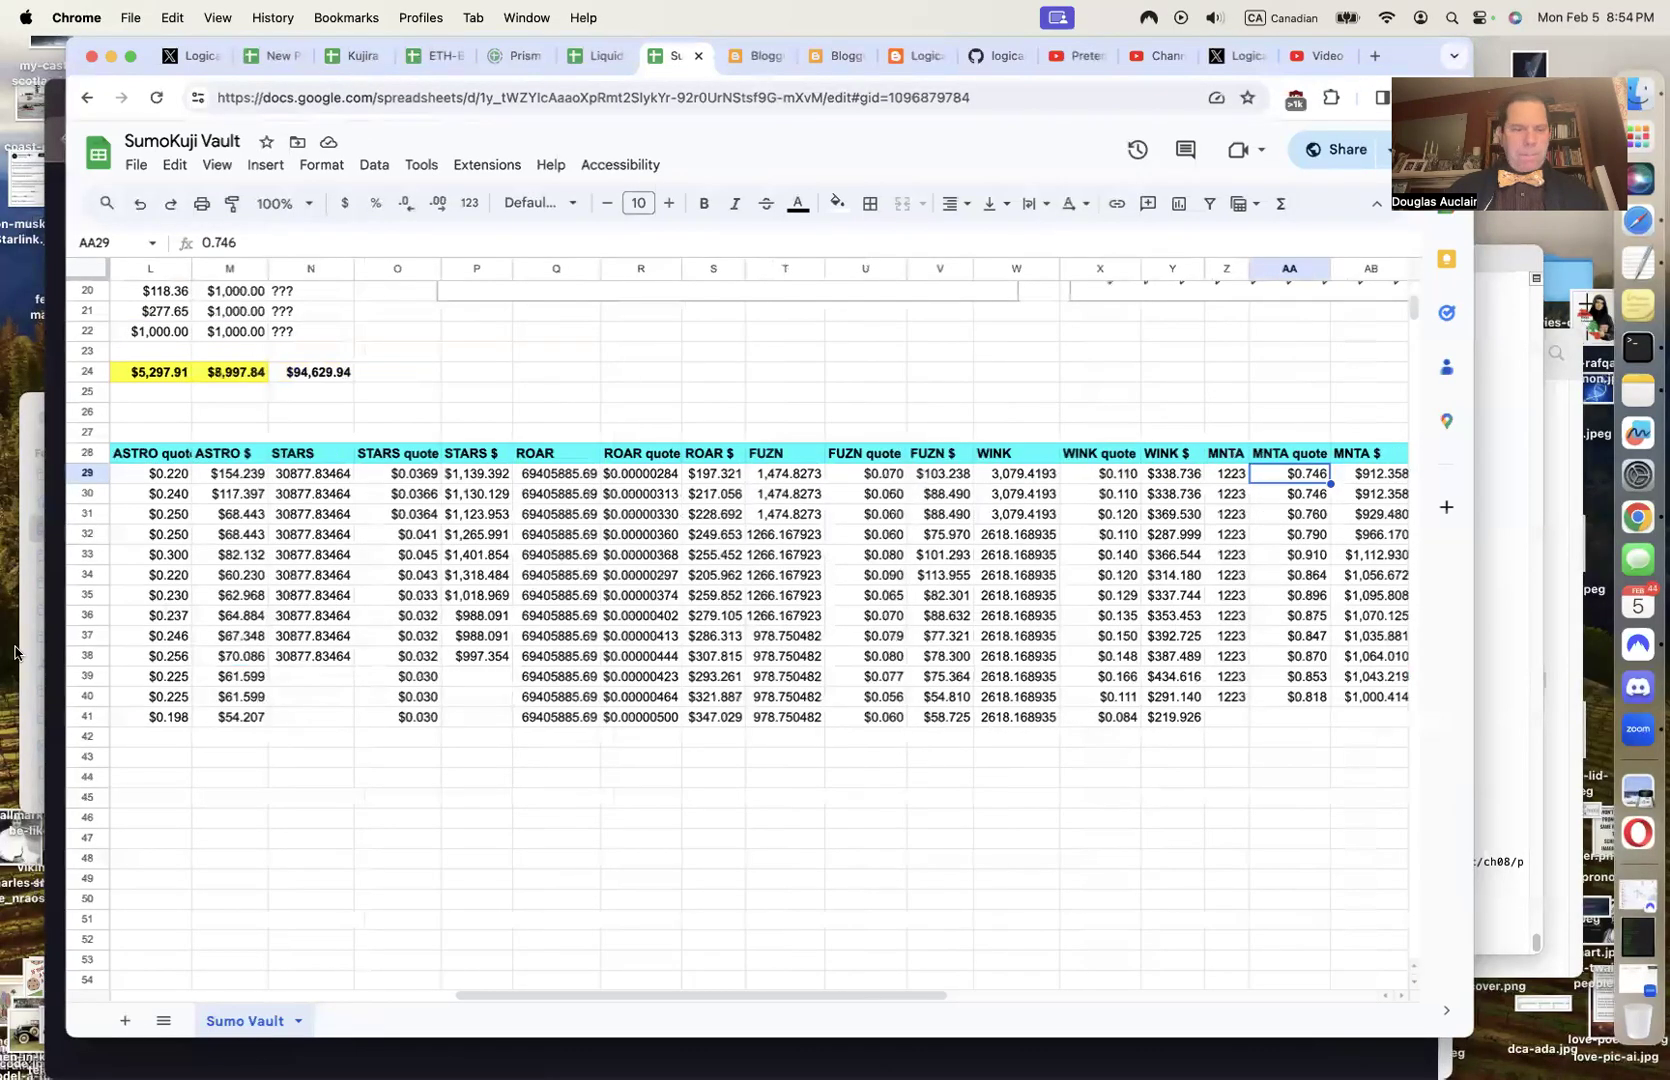
left_click(46, 678)
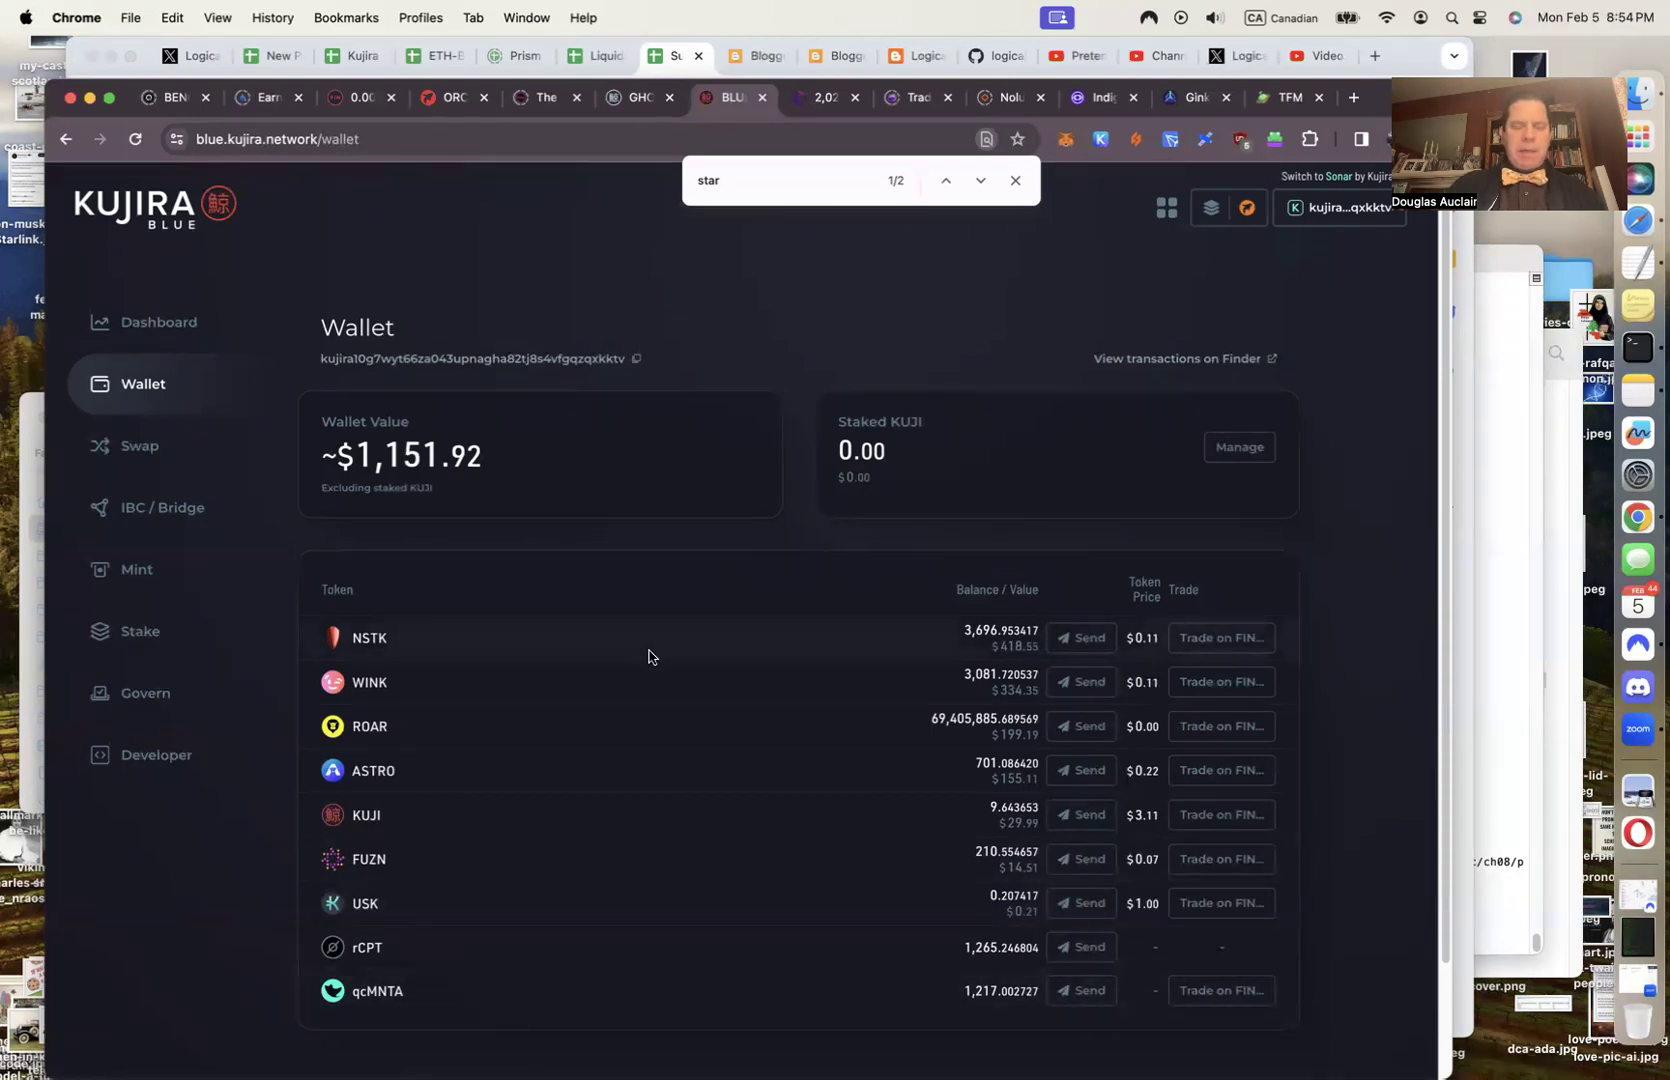
key("super+t")
type("mantadao.app")
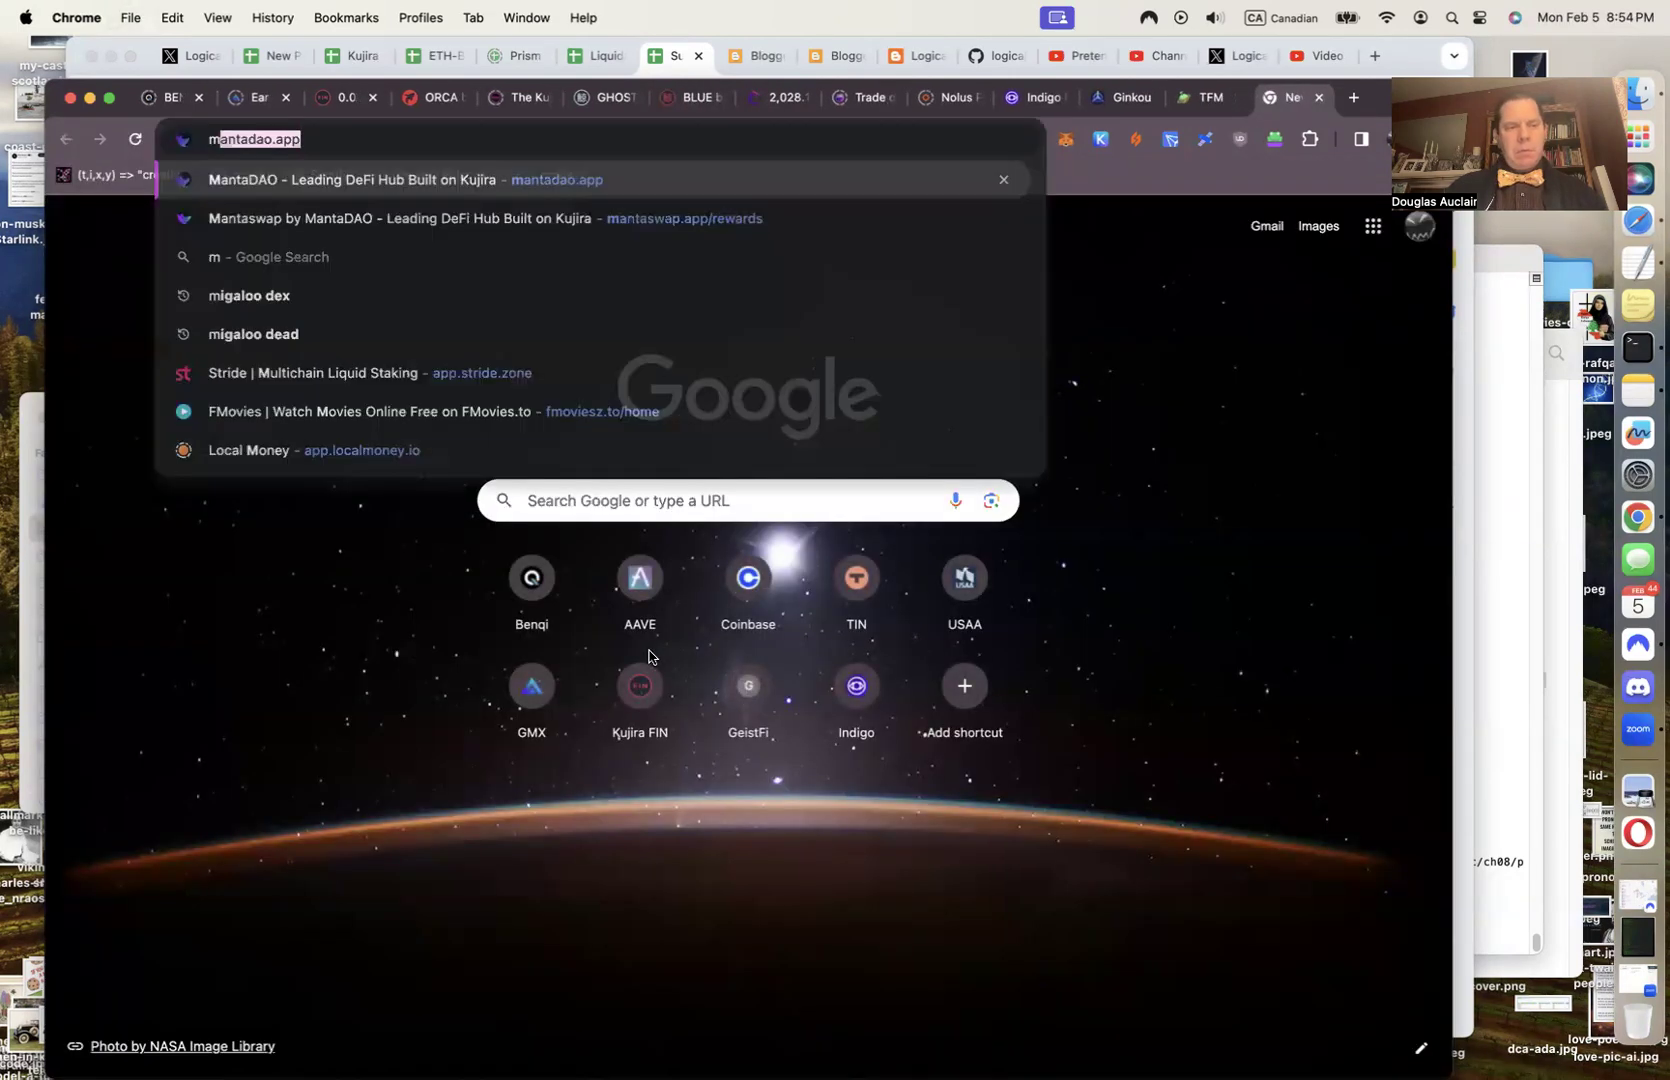
key("Return")
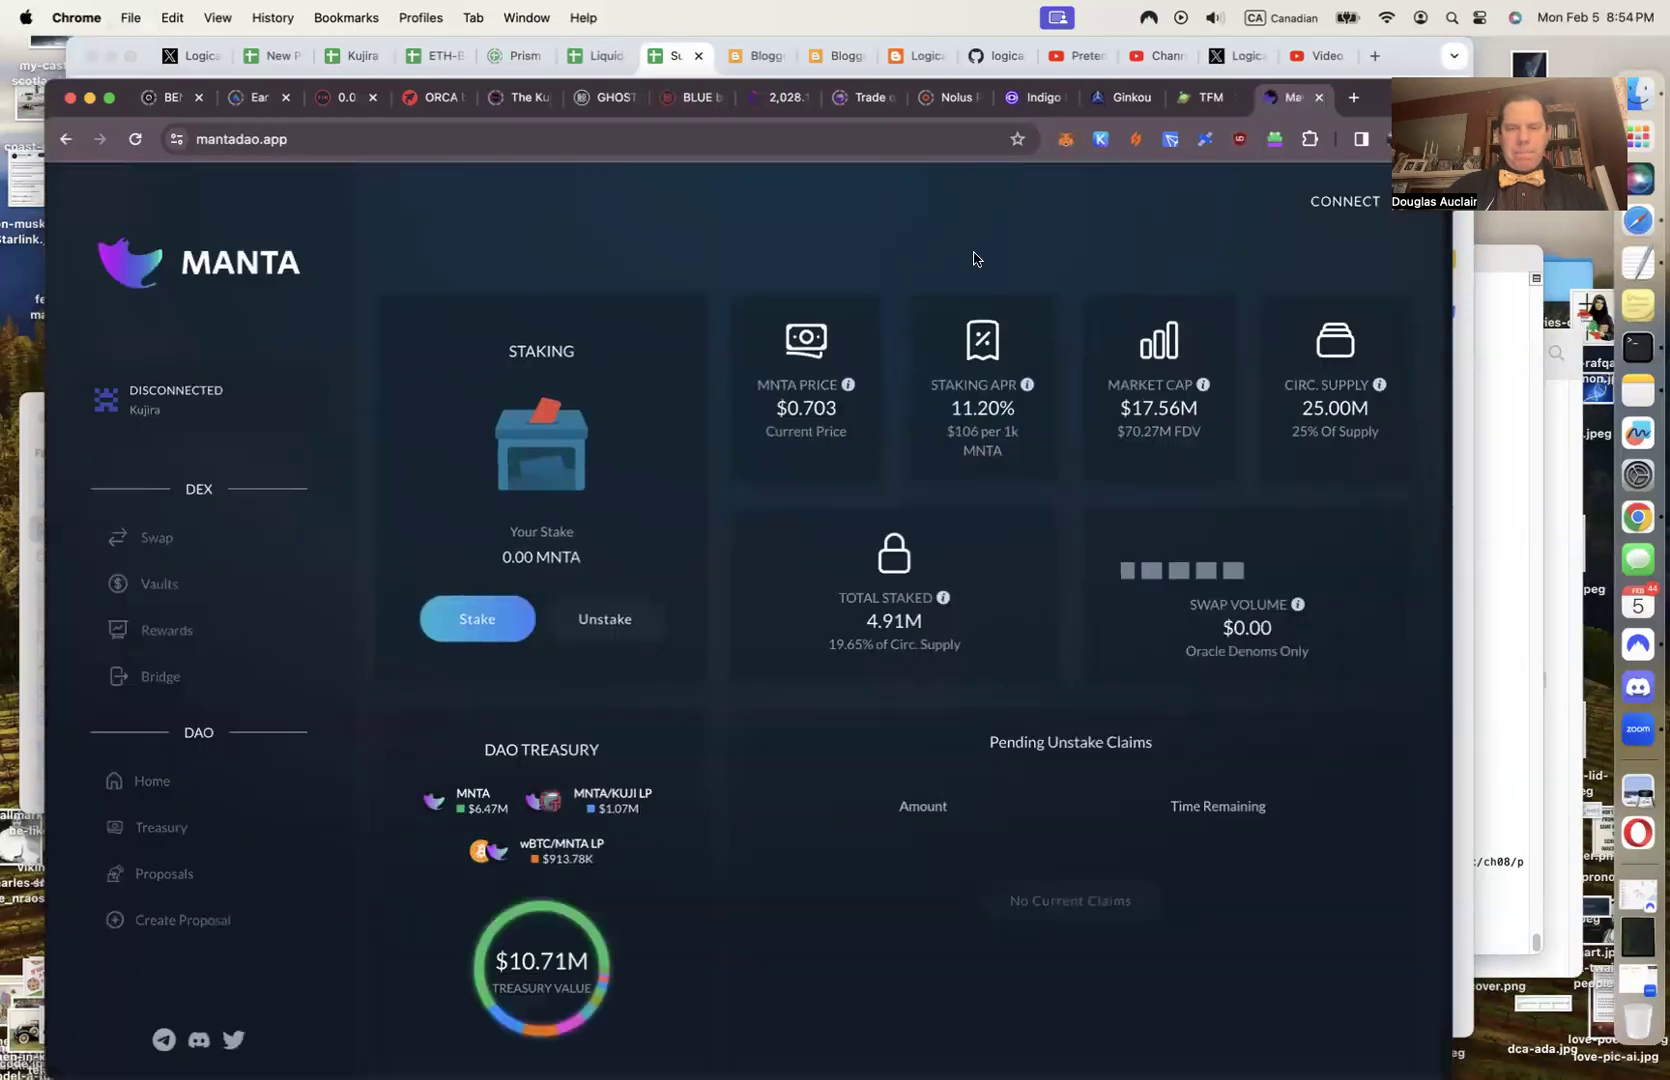
In the SumoKuji Vault spreadsheet, set the MNTA quote in row 29 to .703
left_click(1459, 647)
type(".703")
key("Tab")
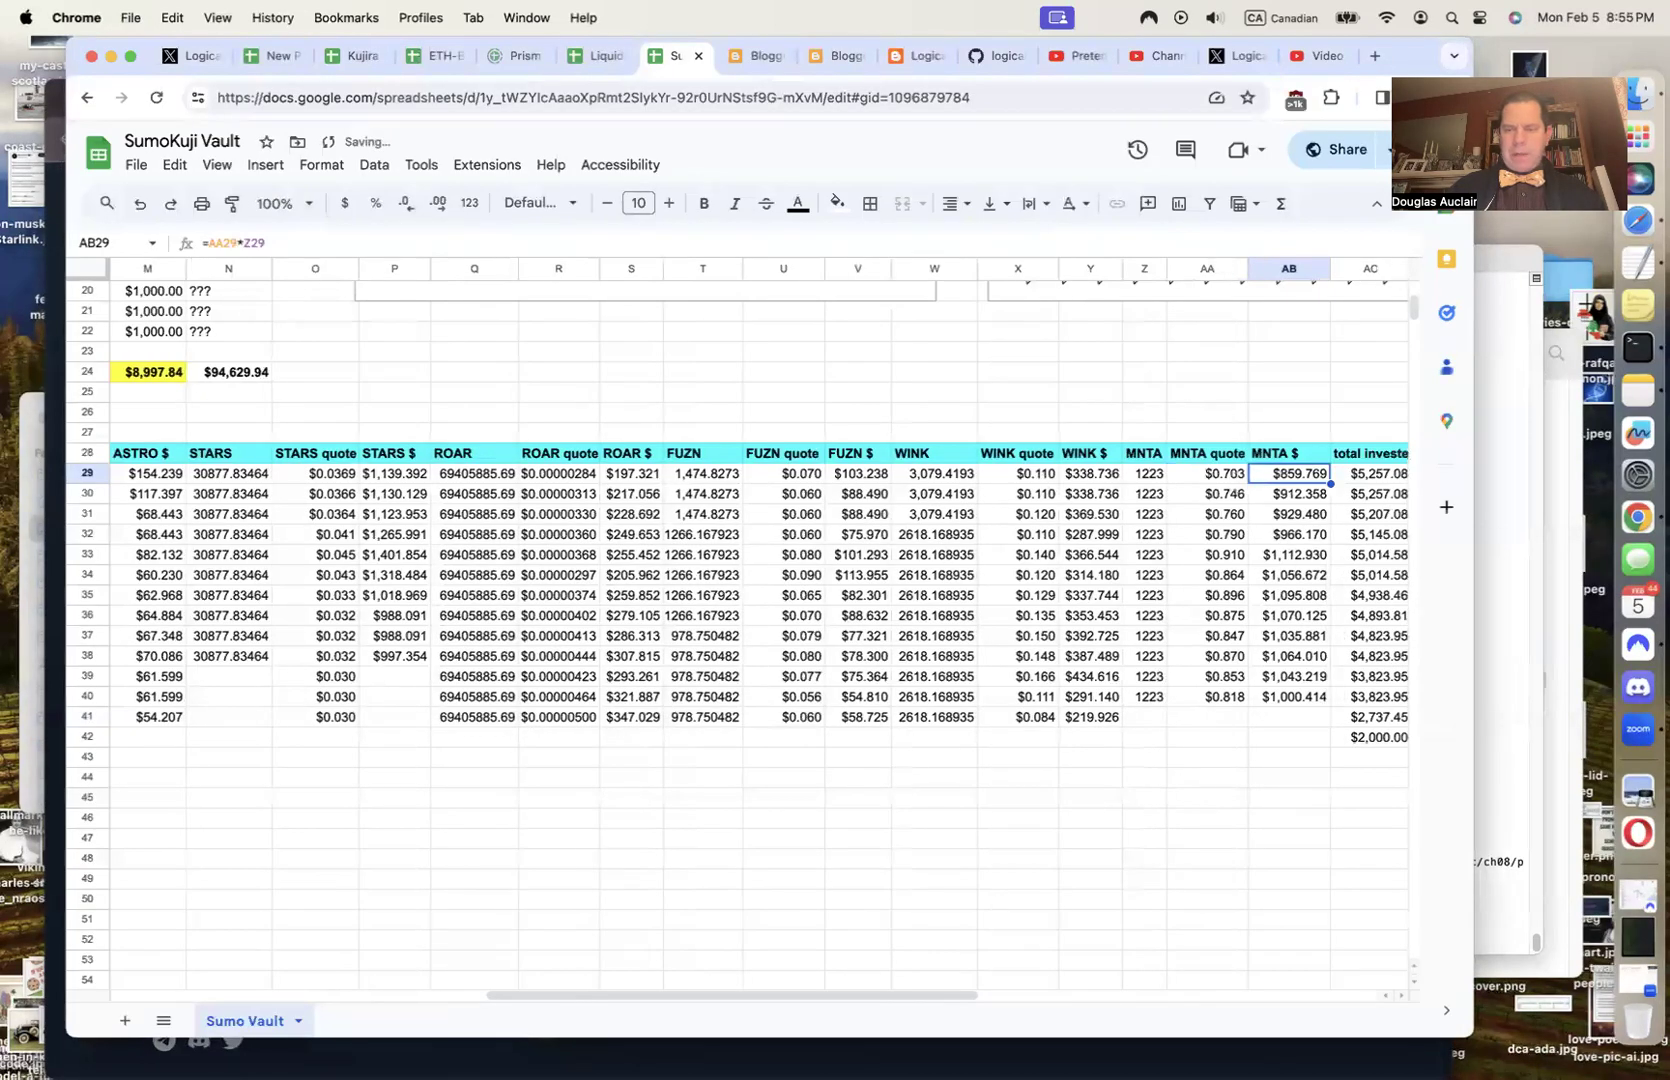
Review the total invested, total value and date in Vault row 29, and examine the Sumo Vault pie and bar charts
key("Right")
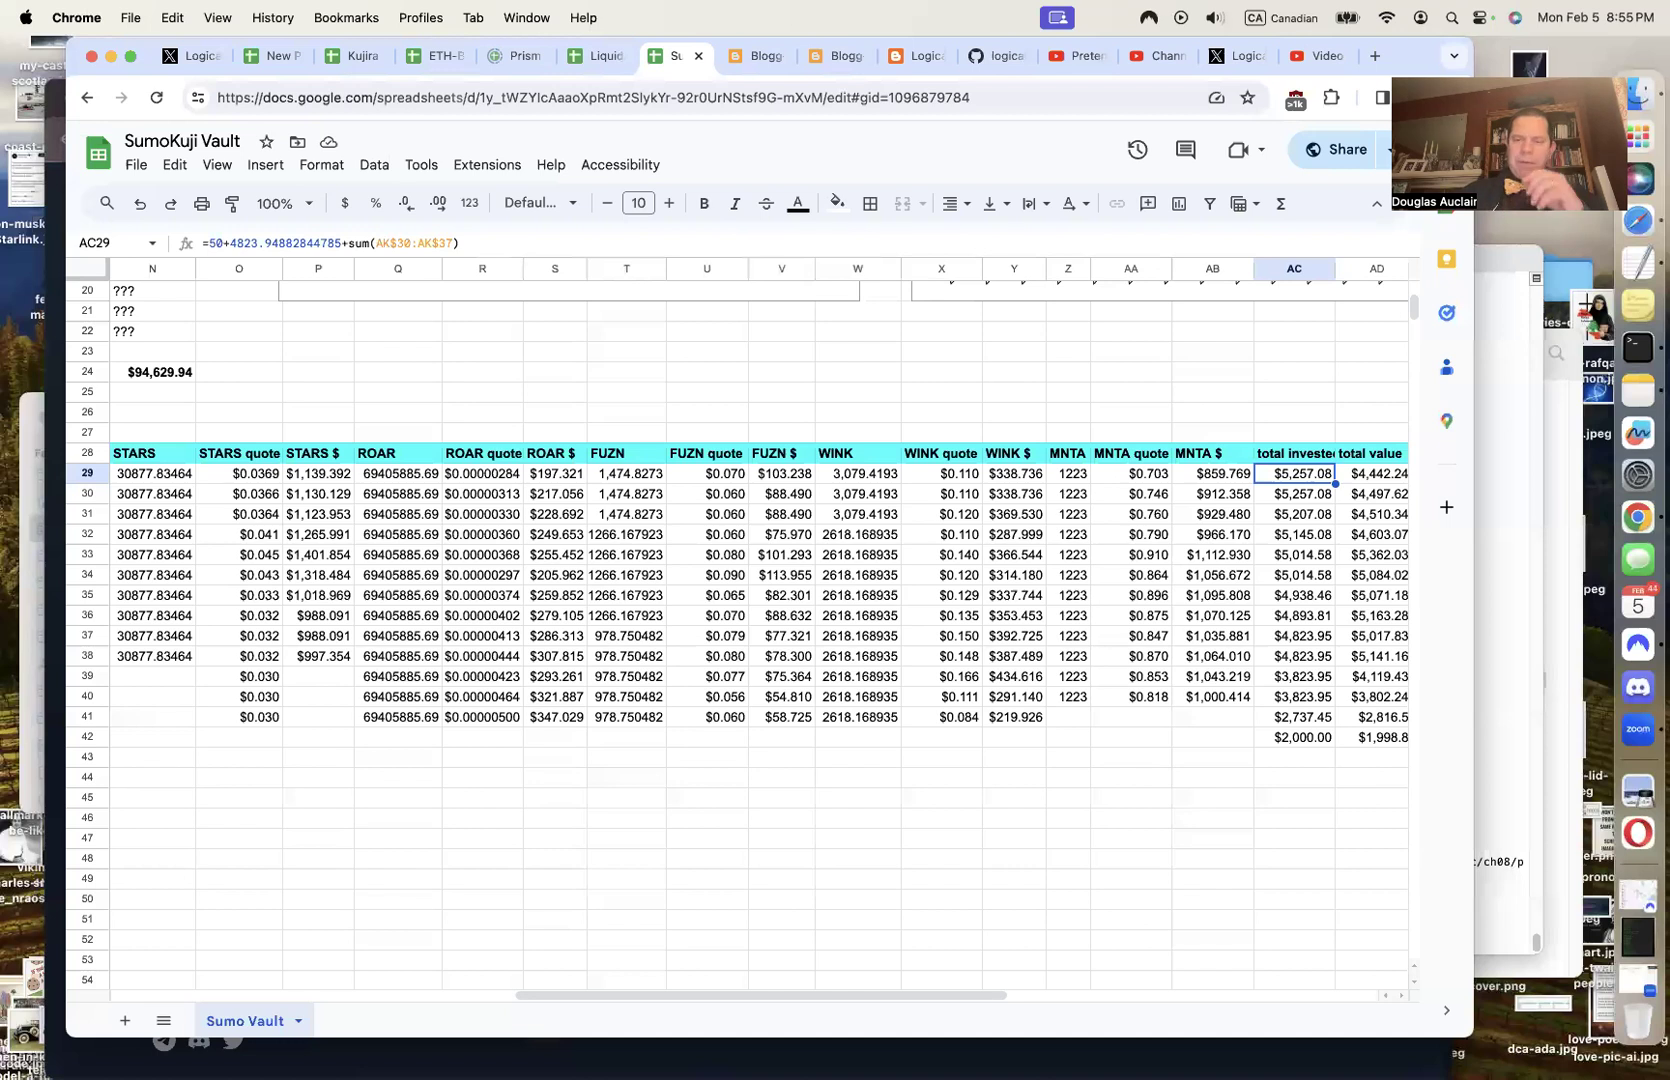
key("Right")
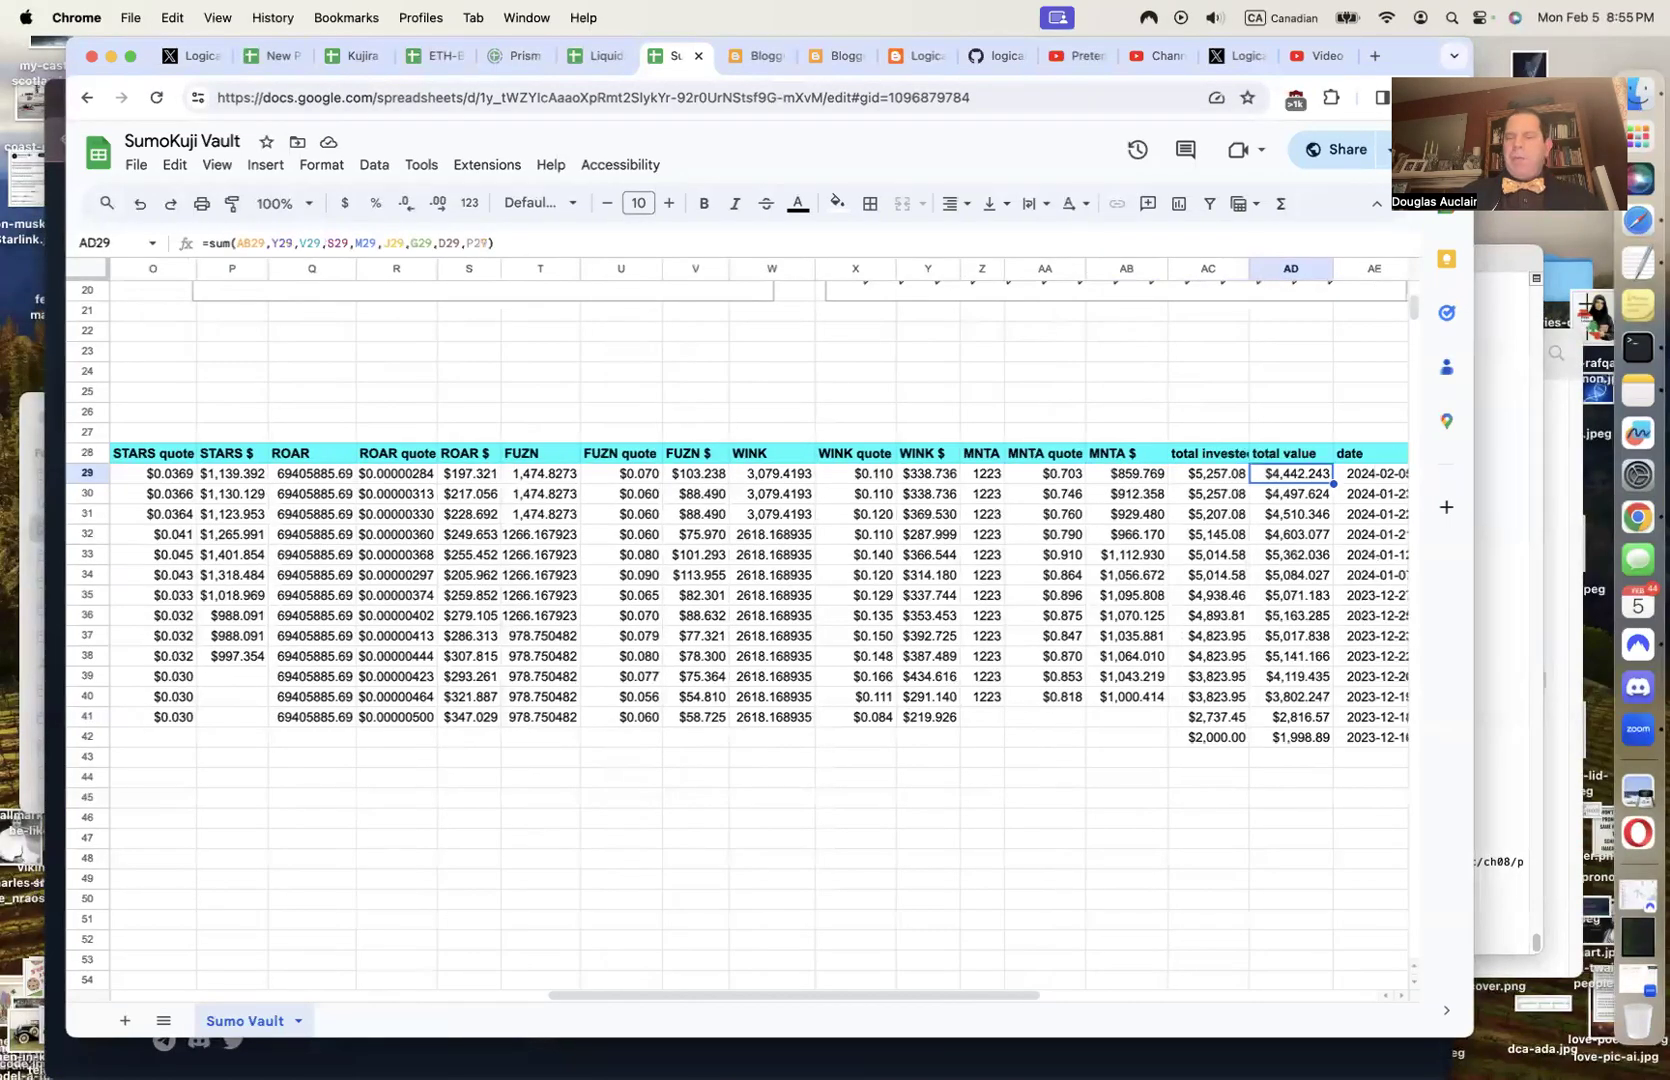
key("Left")
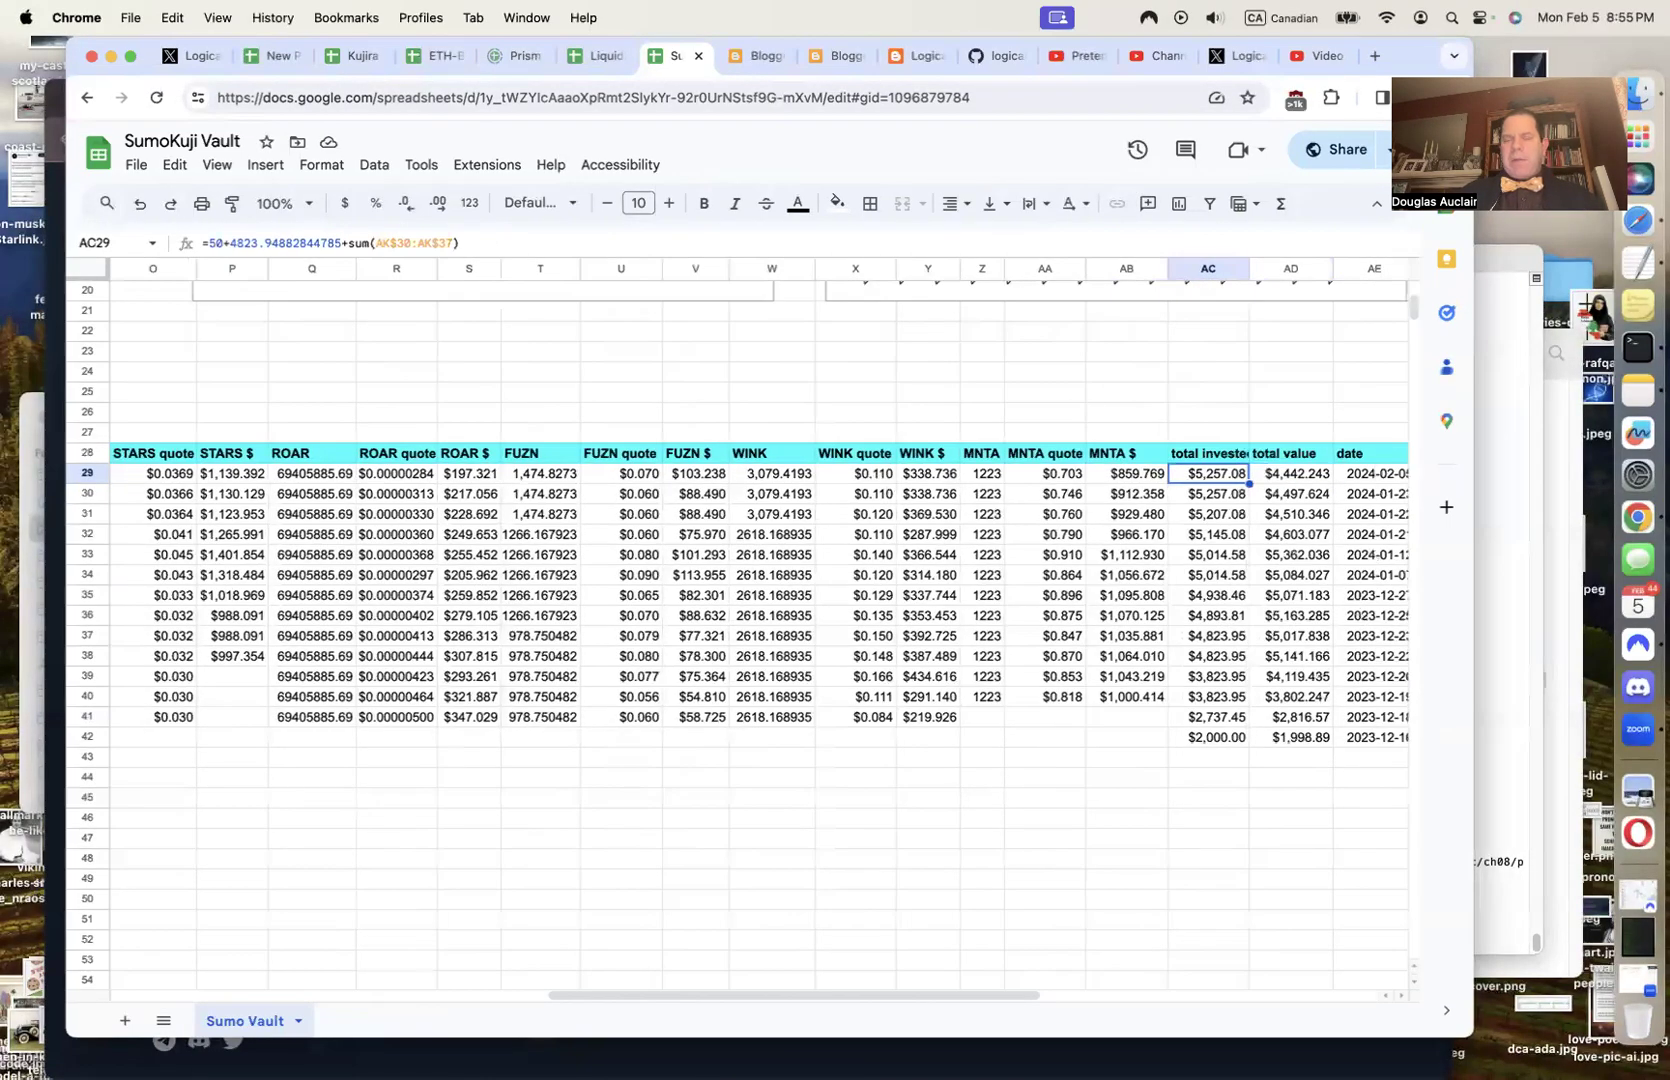
key("Right")
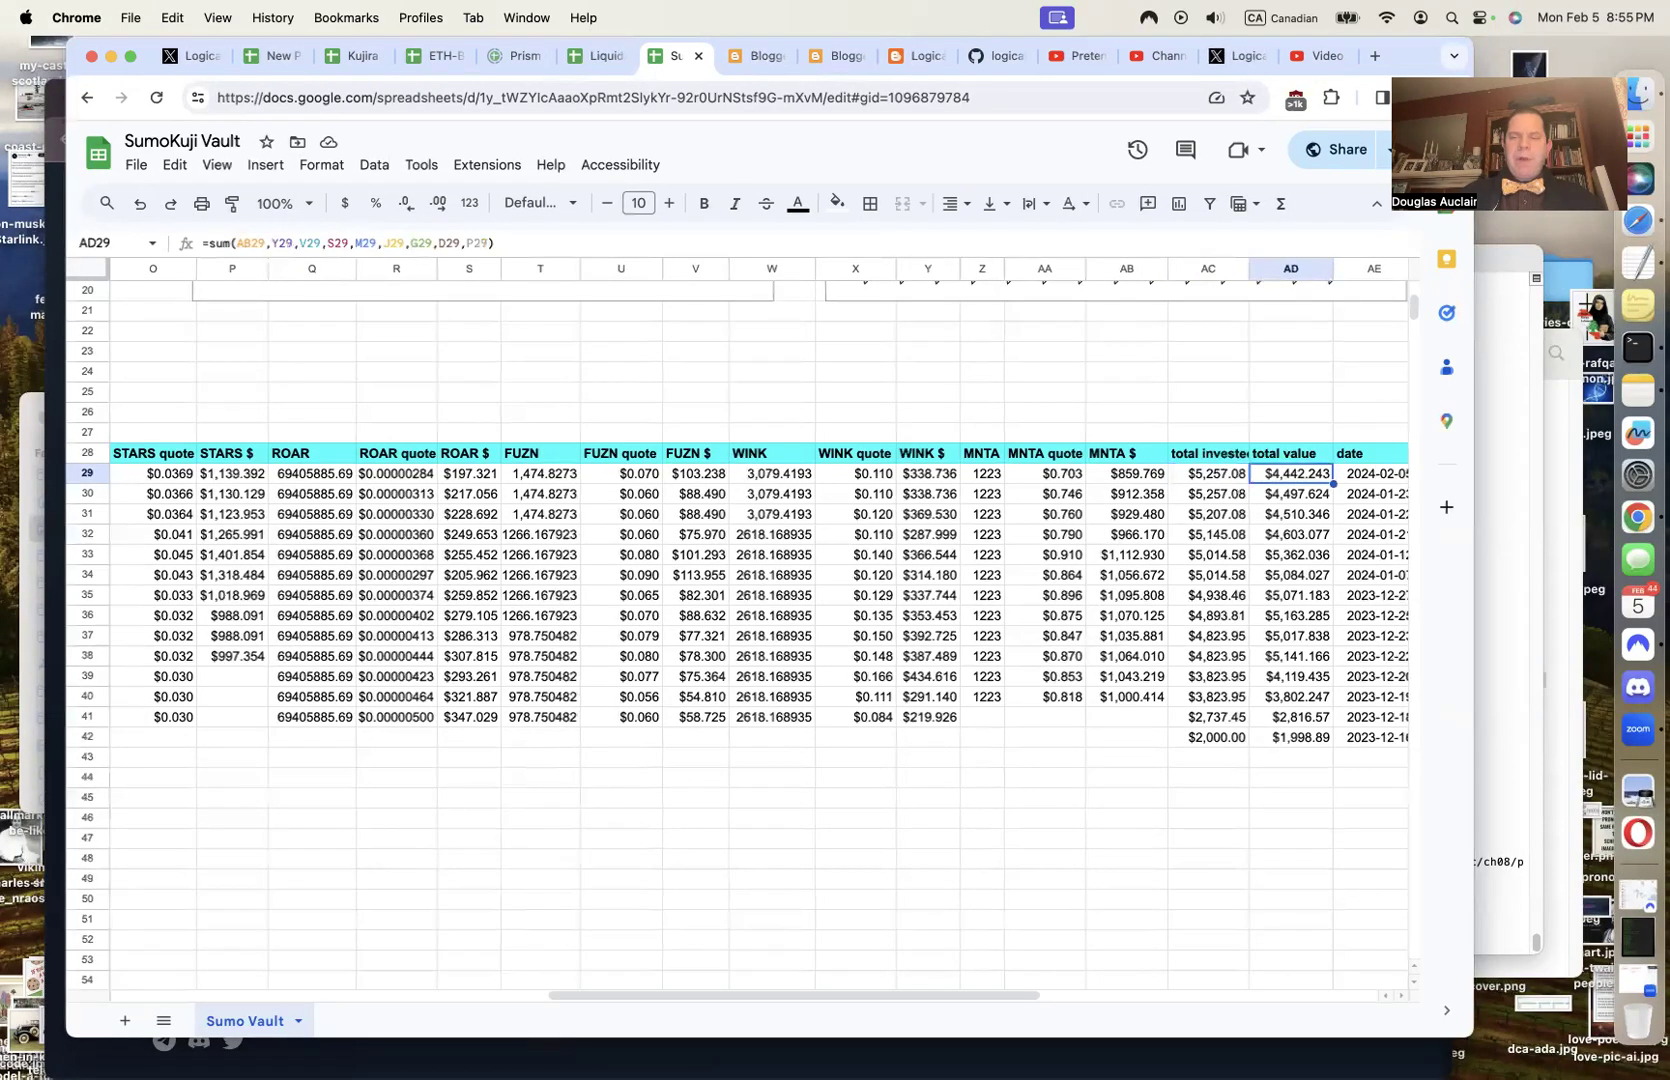
key("Right")
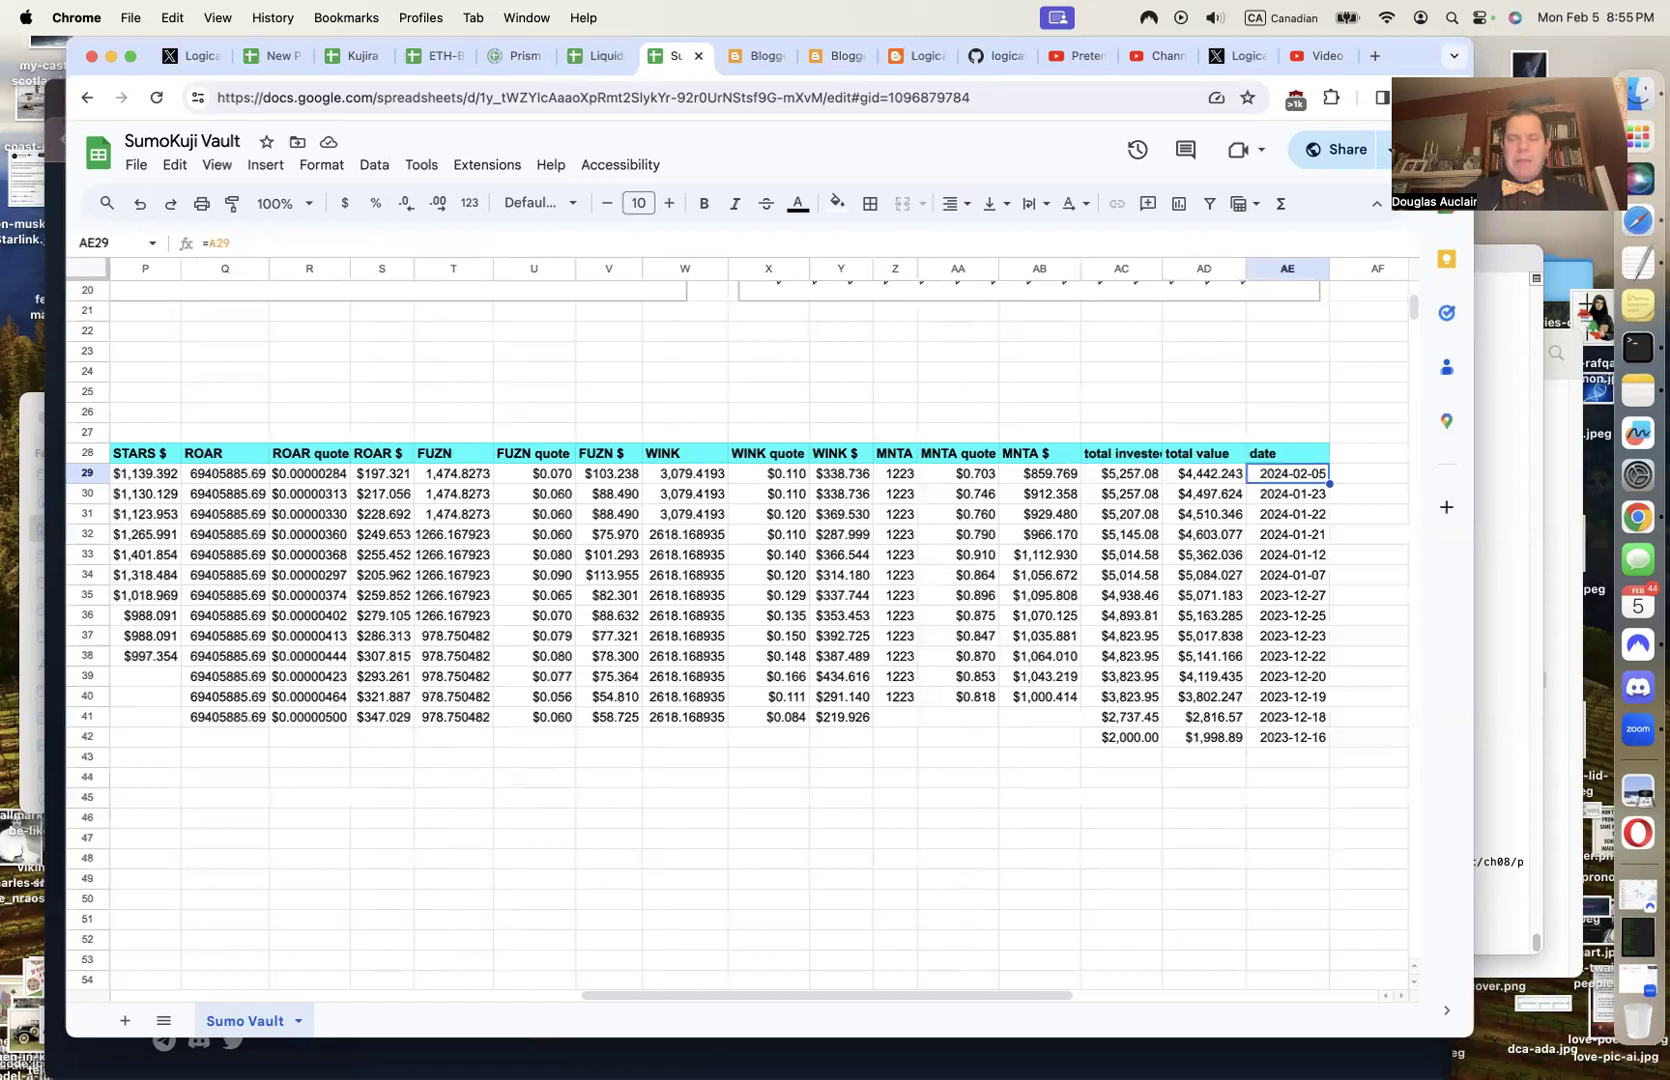
scroll(1018, 699, "up", 5)
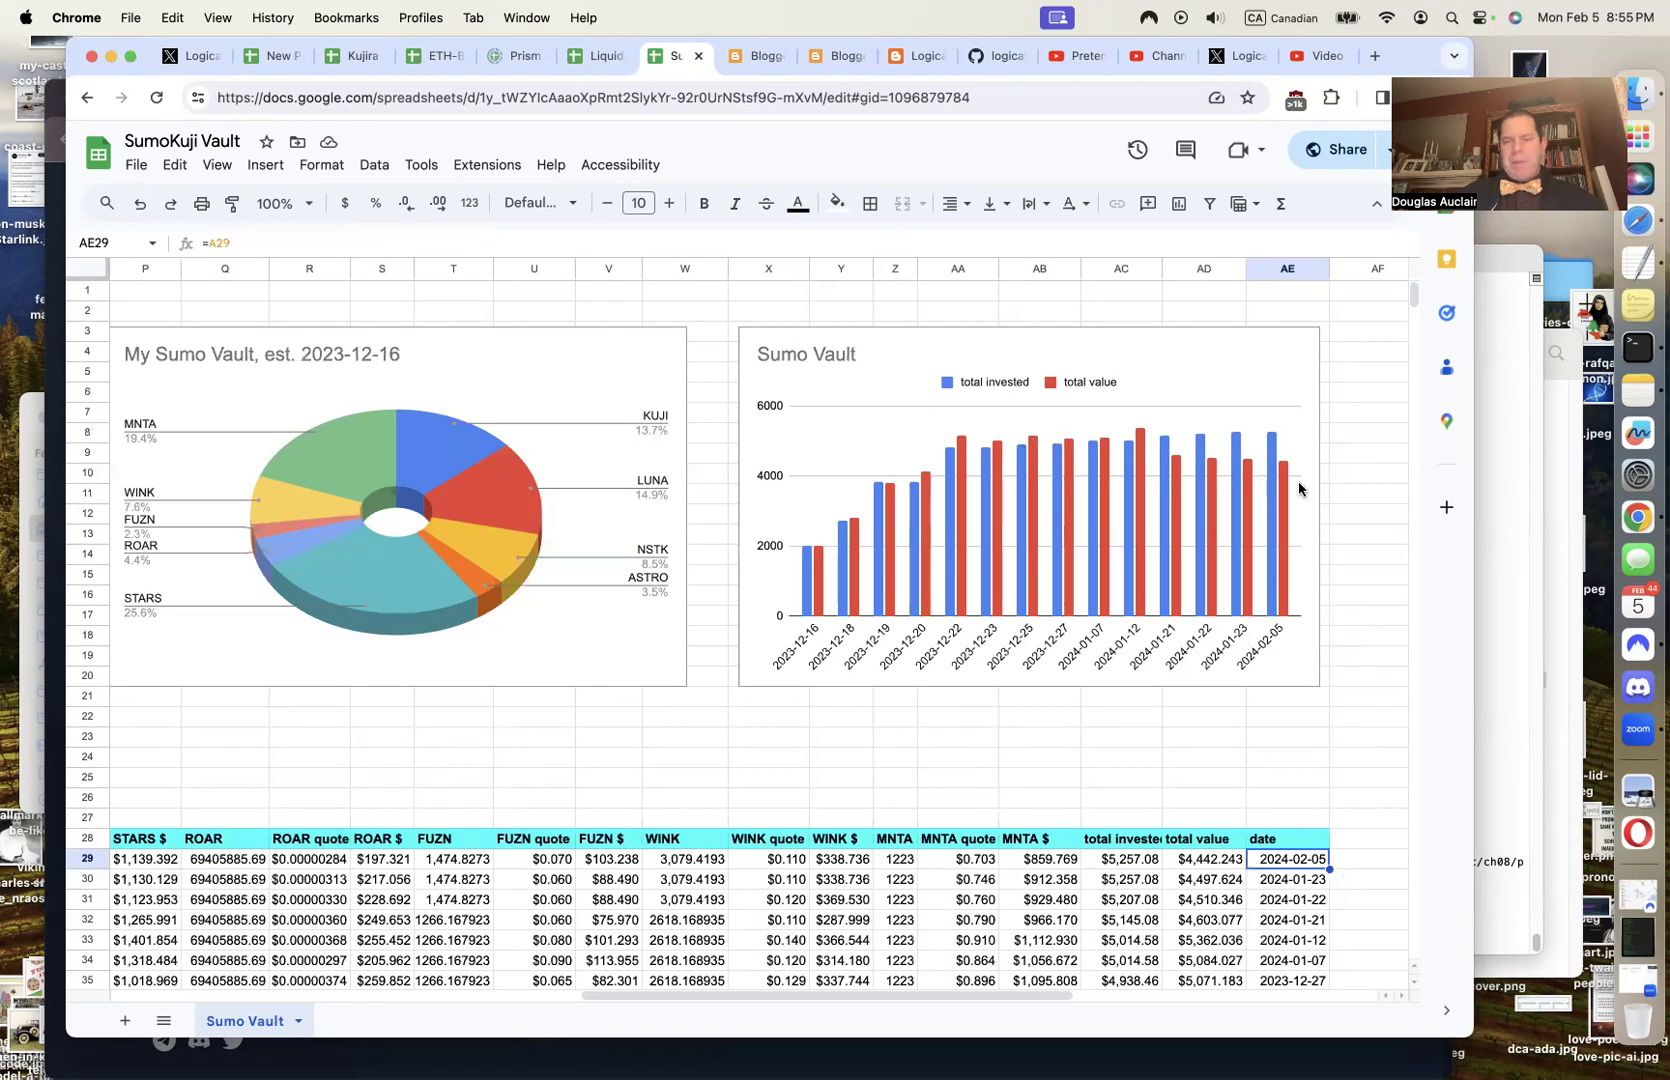
Review the Sumo Vault pie chart, the token table with gain/loss and APR, and the invested-versus-value bar chart
scroll(1108, 614, "left", 5)
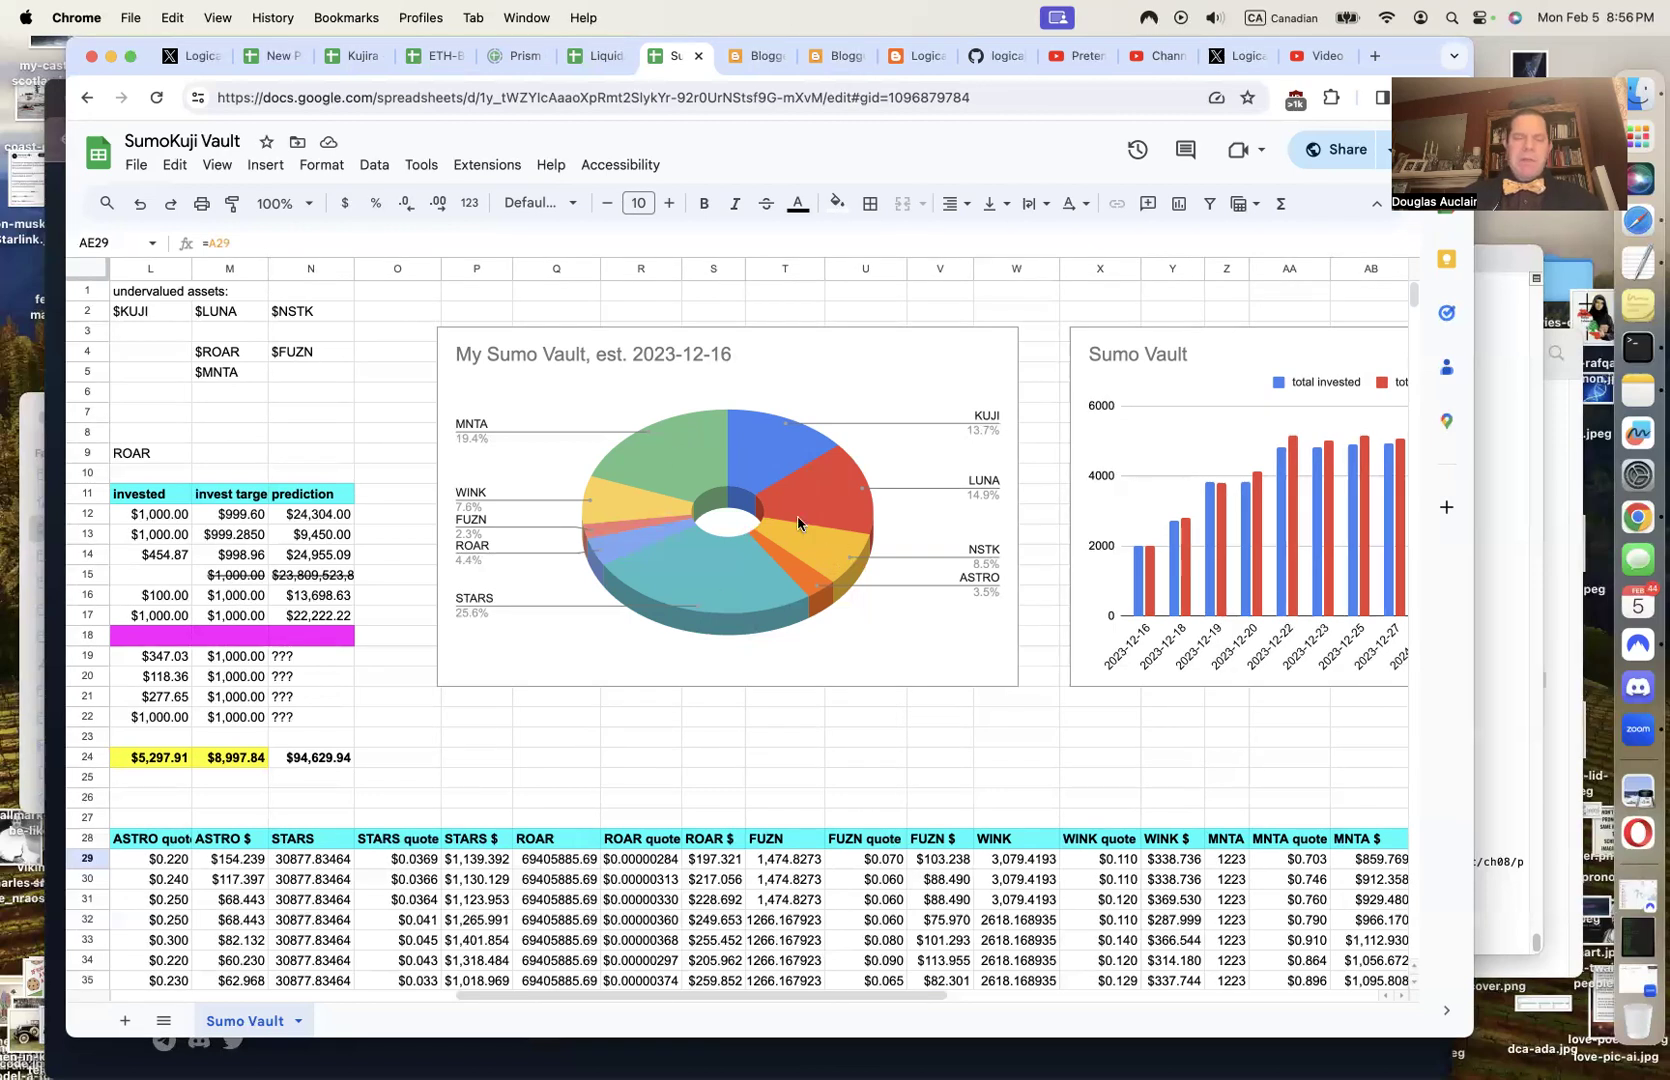
scroll(689, 747, "left", 1)
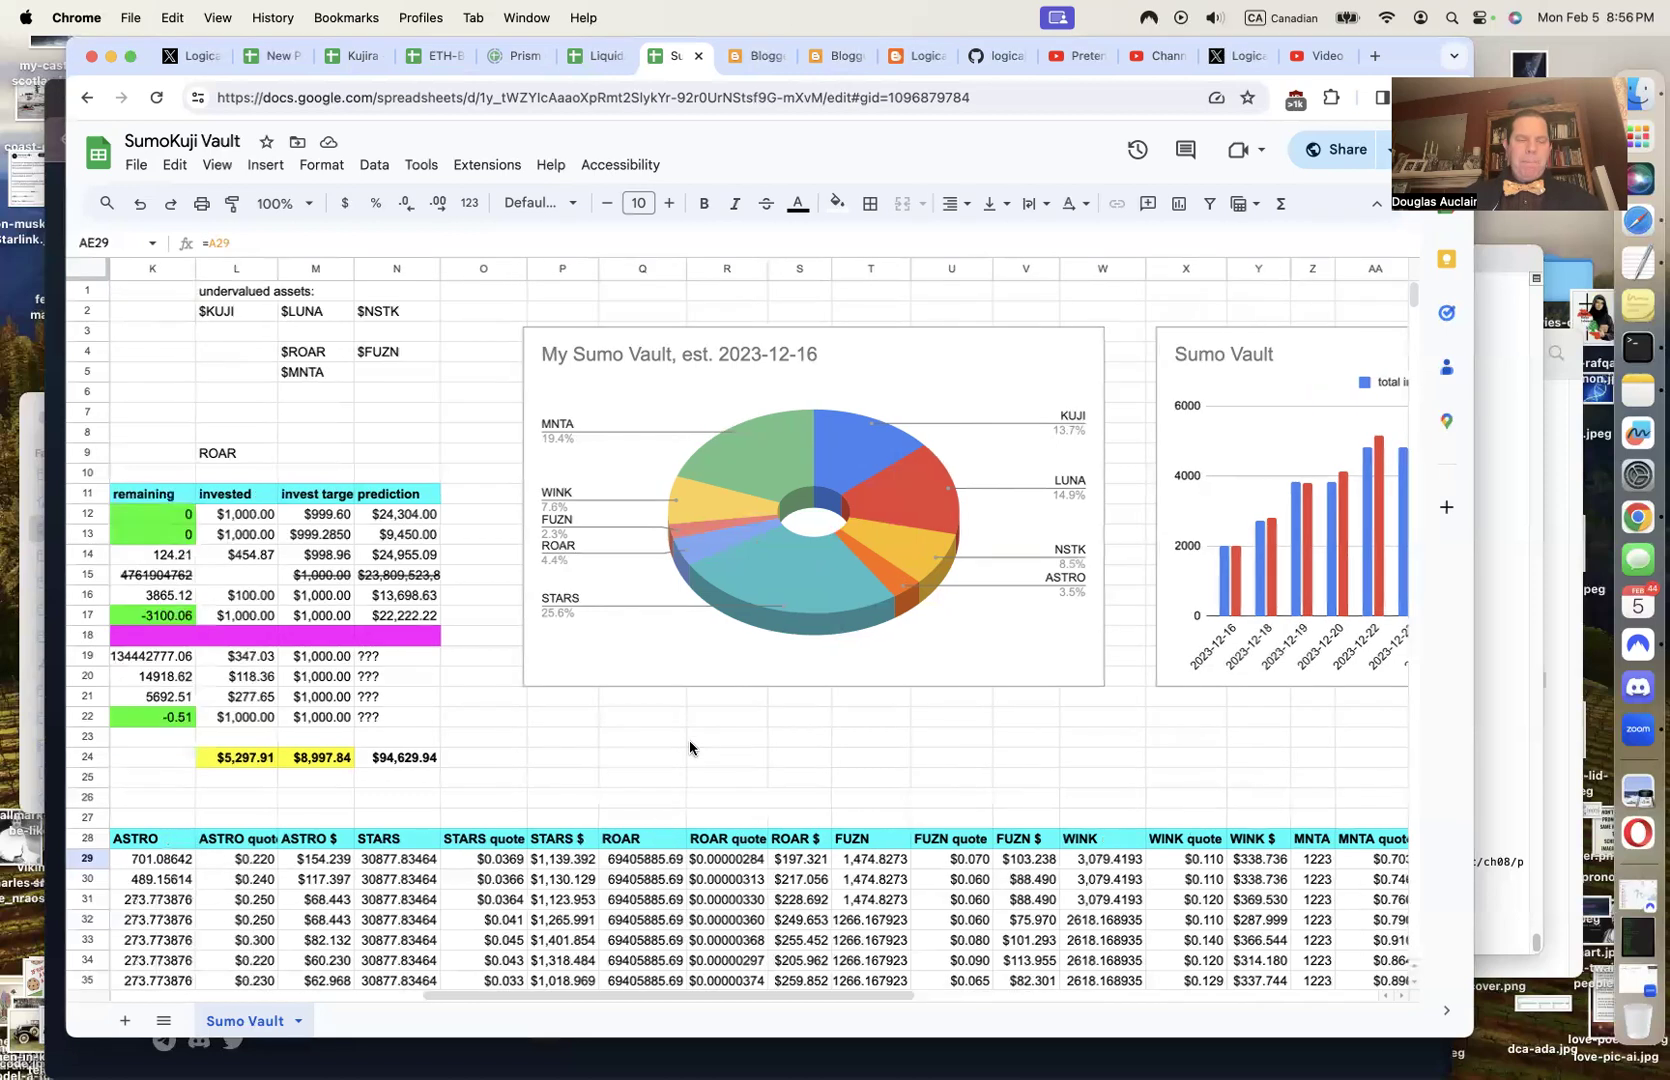
scroll(689, 747, "left", 10)
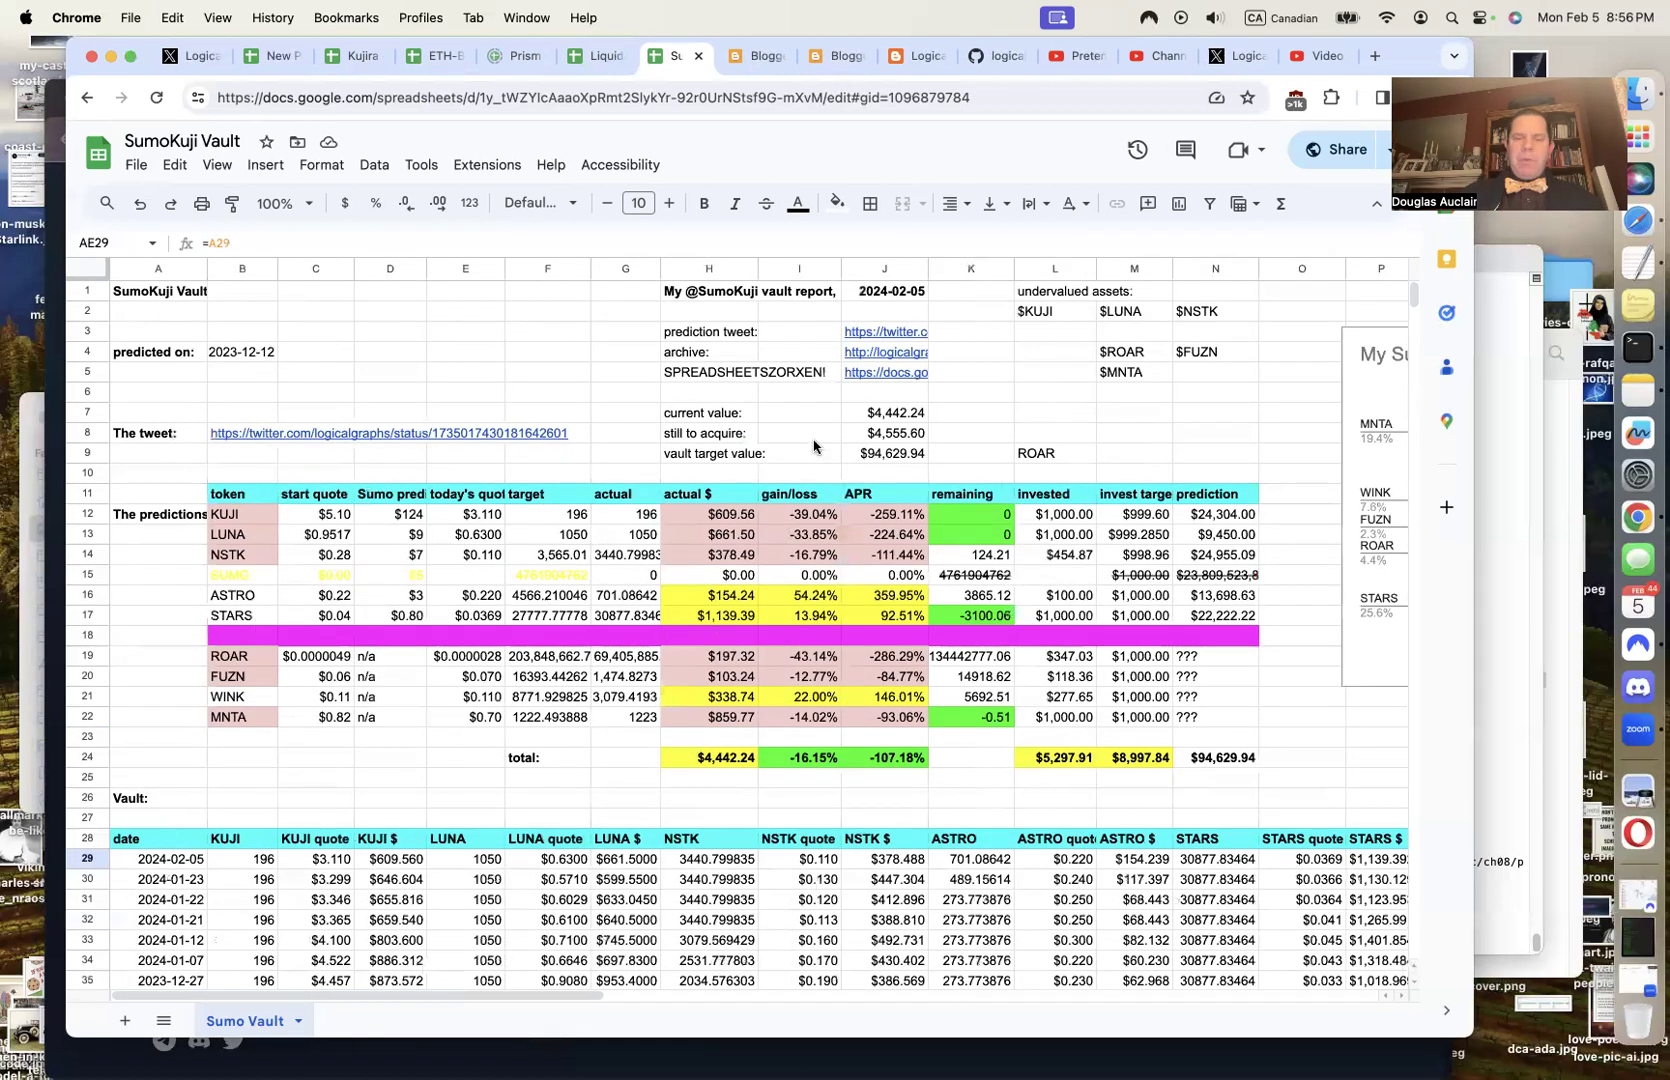
scroll(822, 722, "right", 2)
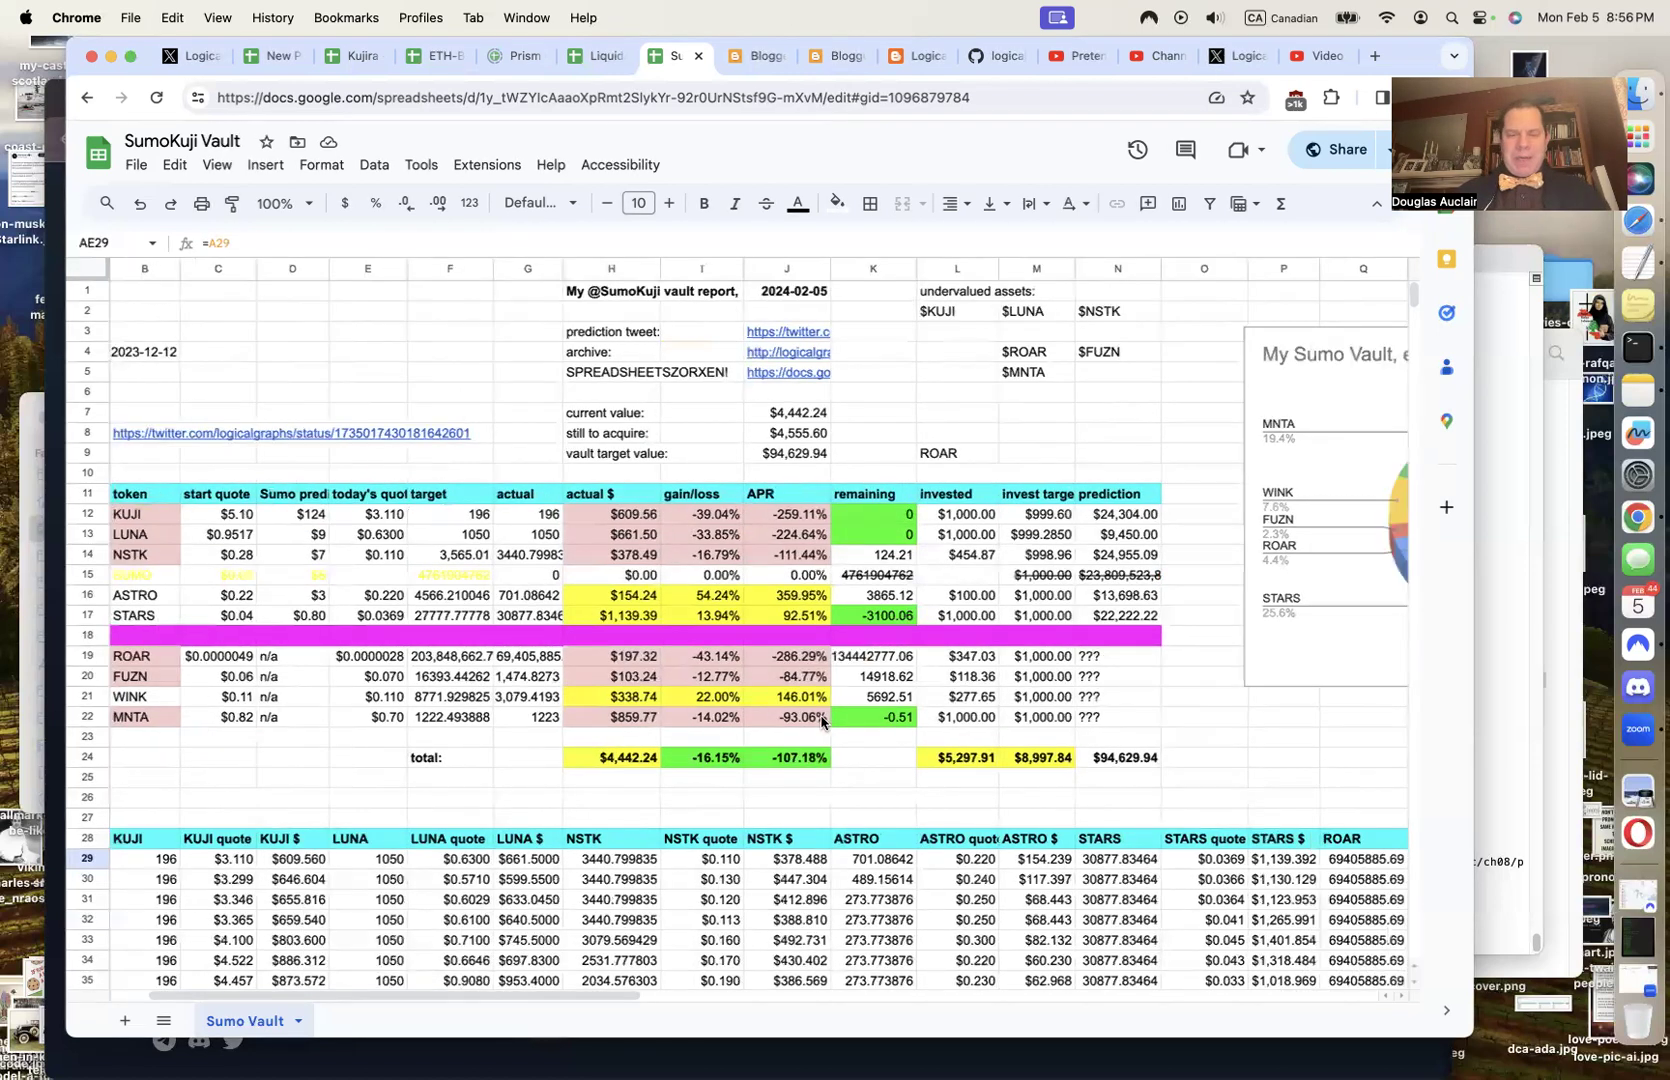
scroll(822, 722, "right", 4)
scroll(822, 722, "right", 10)
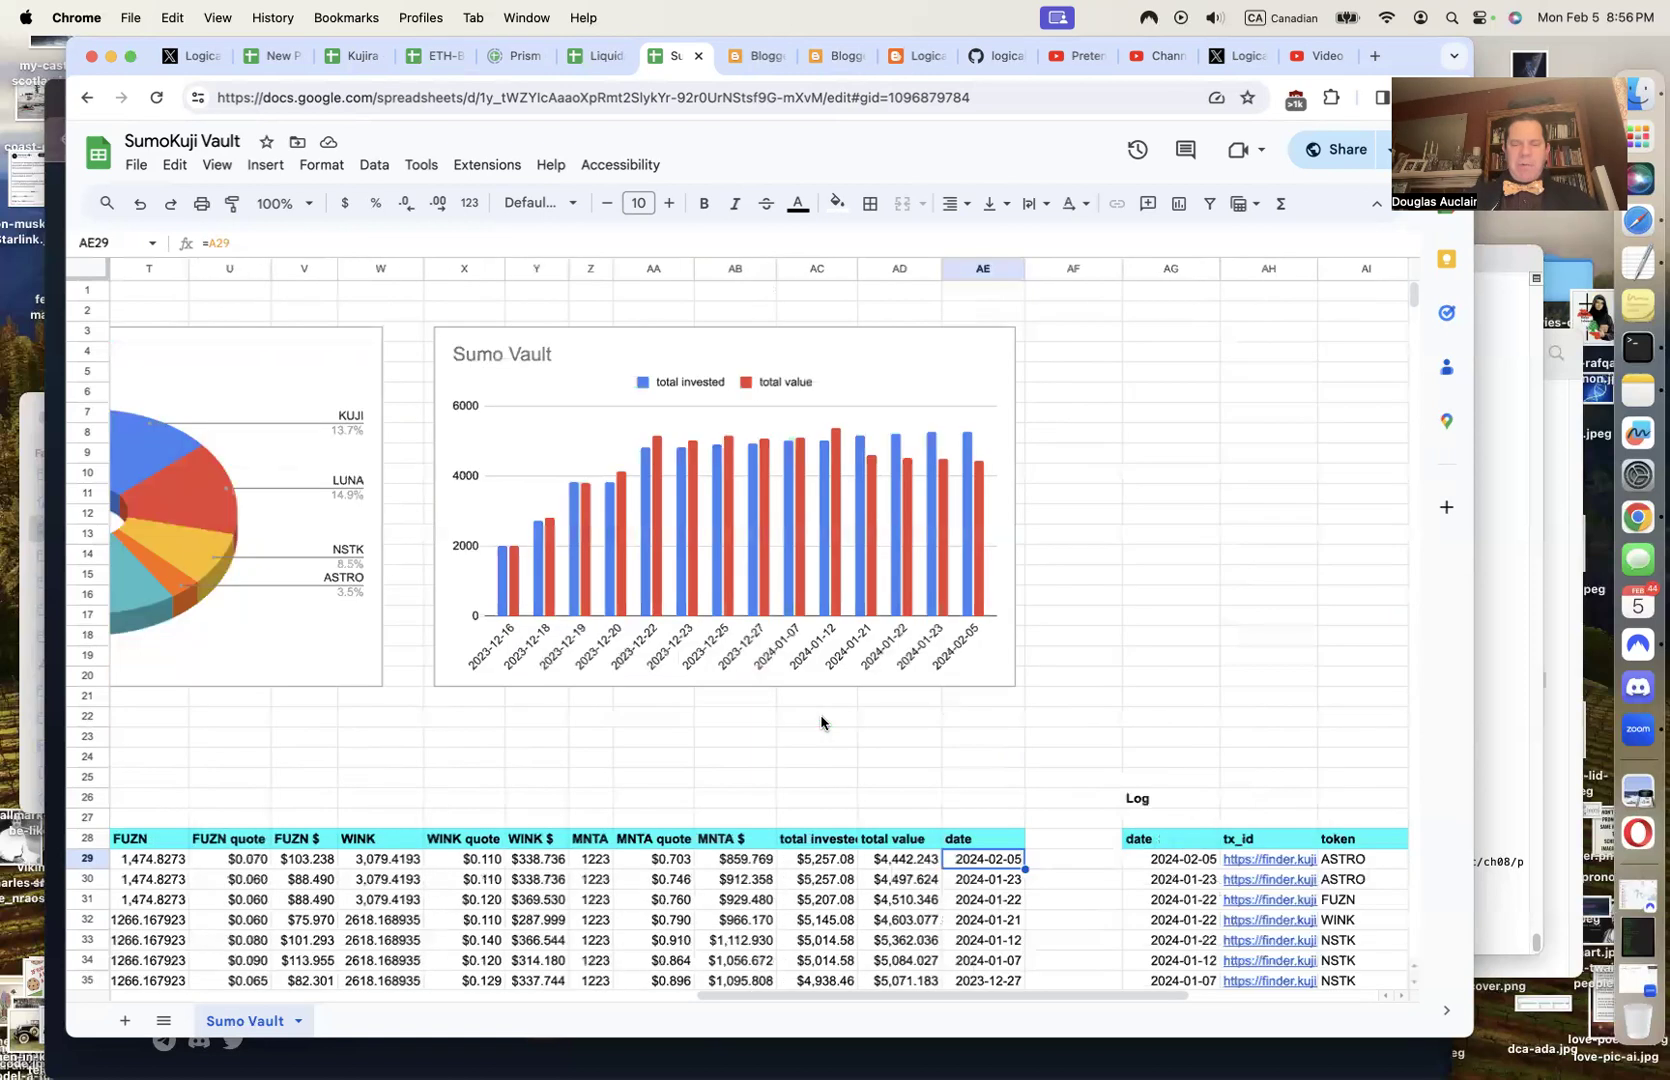
scroll(821, 722, "right", 2)
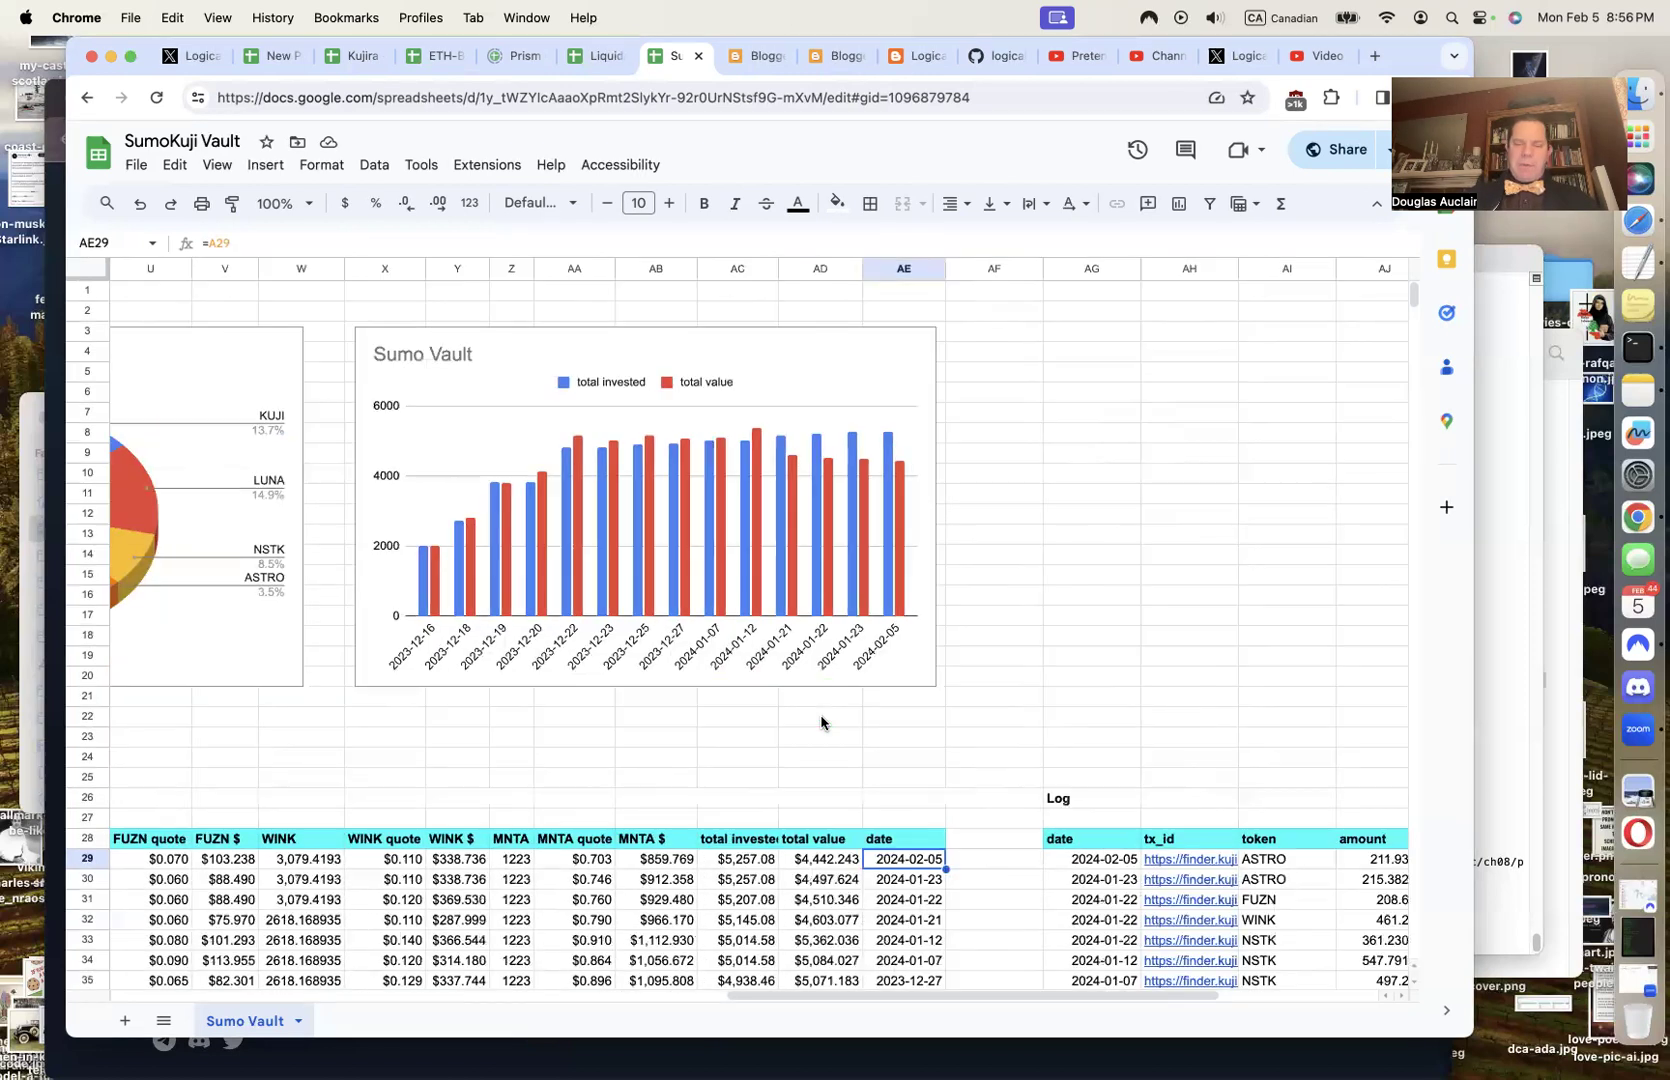
Trace the ASTRO holdings from the log entry dated 2024-02-05 to Vault cell K29 and the actual, remaining and value cells in row 16
left_click(1268, 861)
scroll(1268, 861, "left", 2)
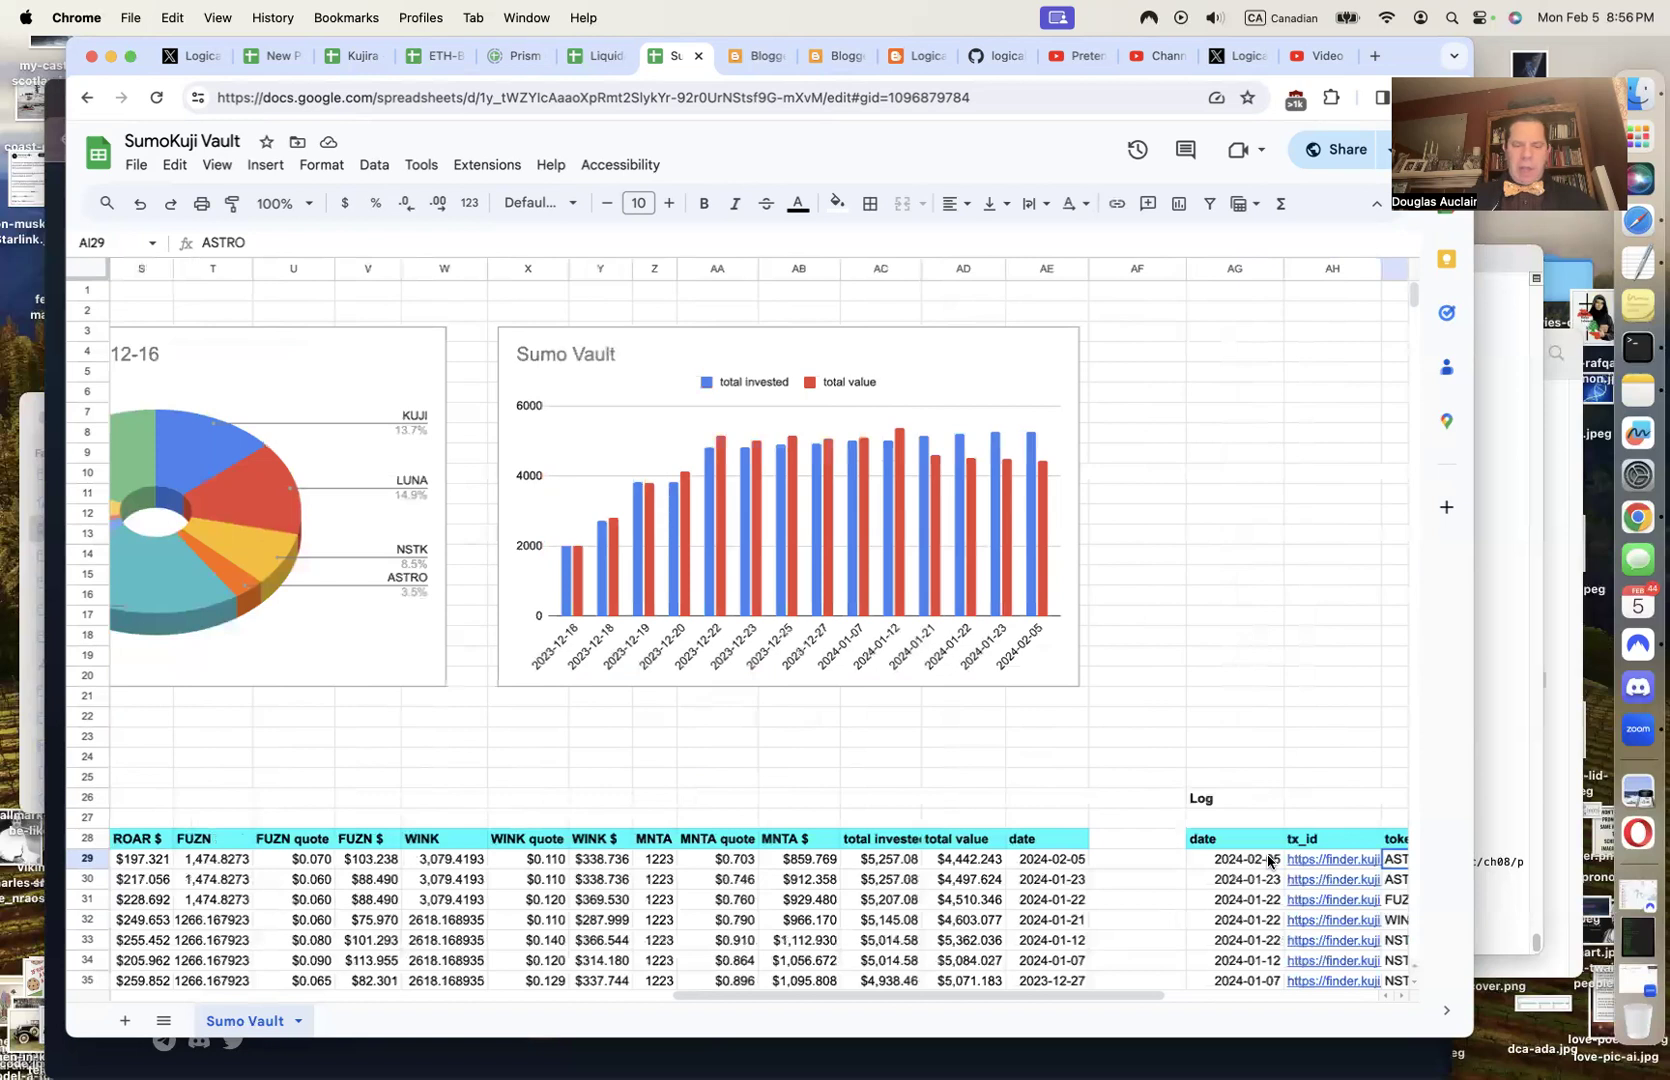
scroll(1268, 861, "left", 10)
left_click(966, 862)
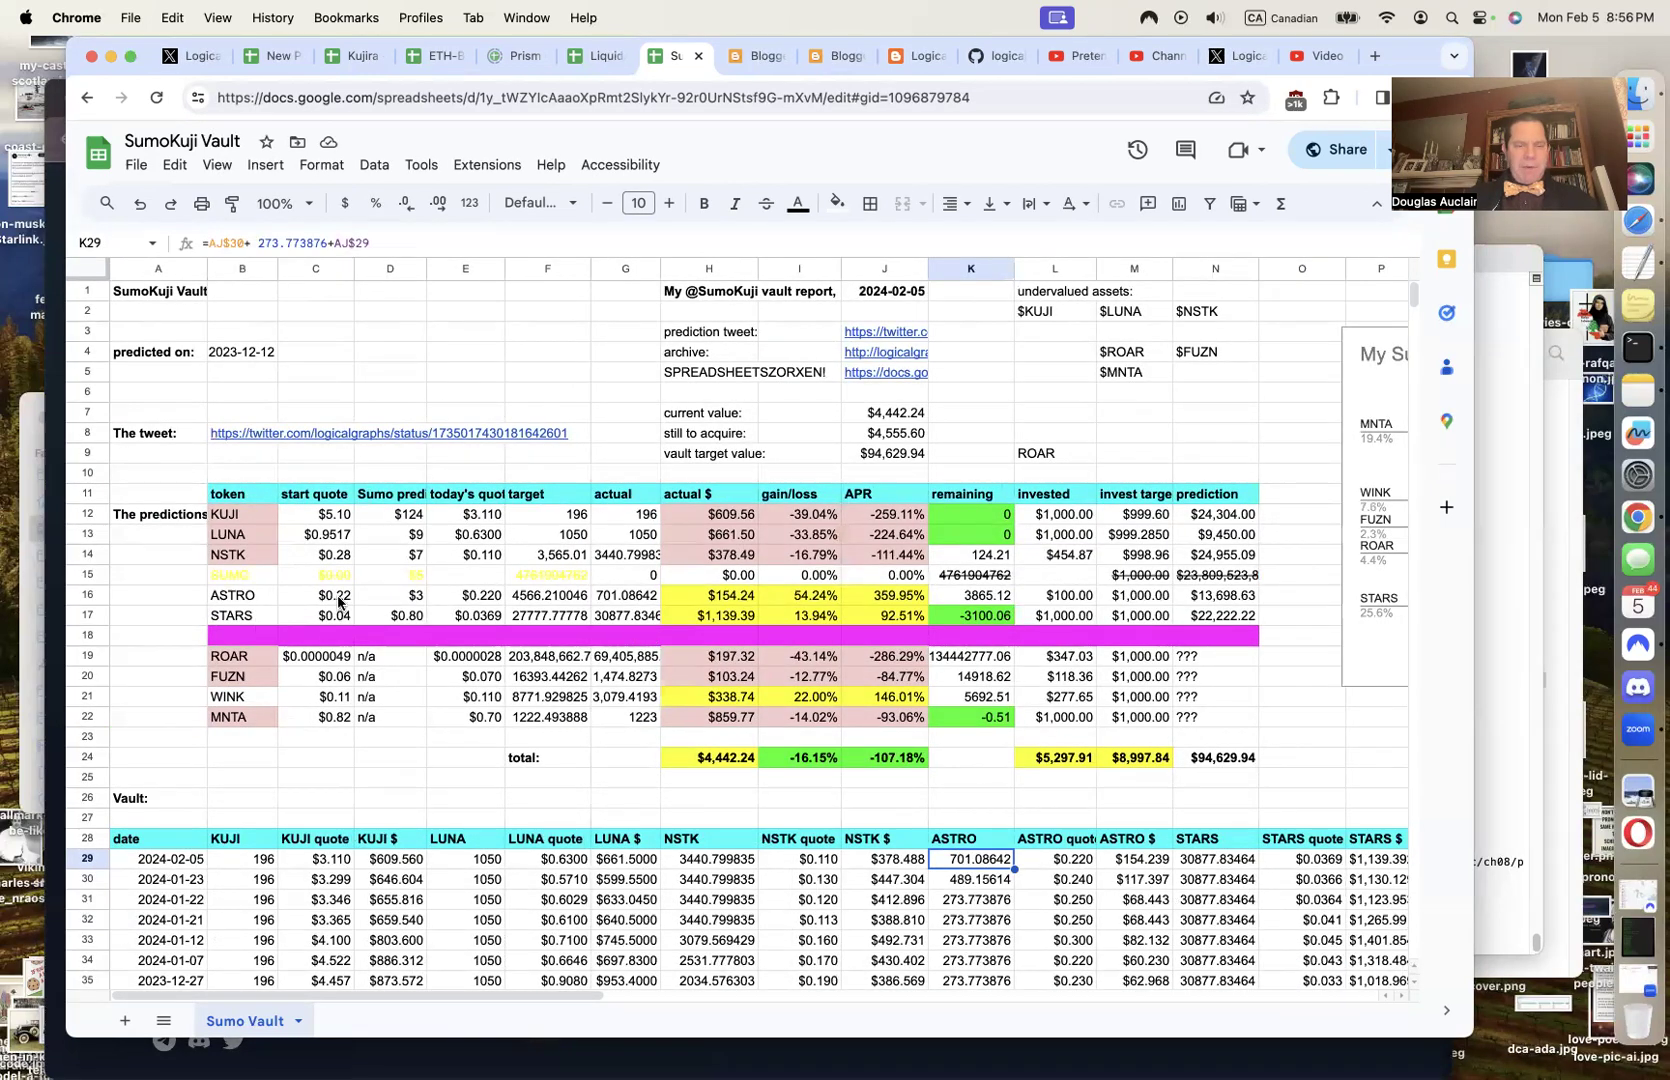
left_click(626, 596)
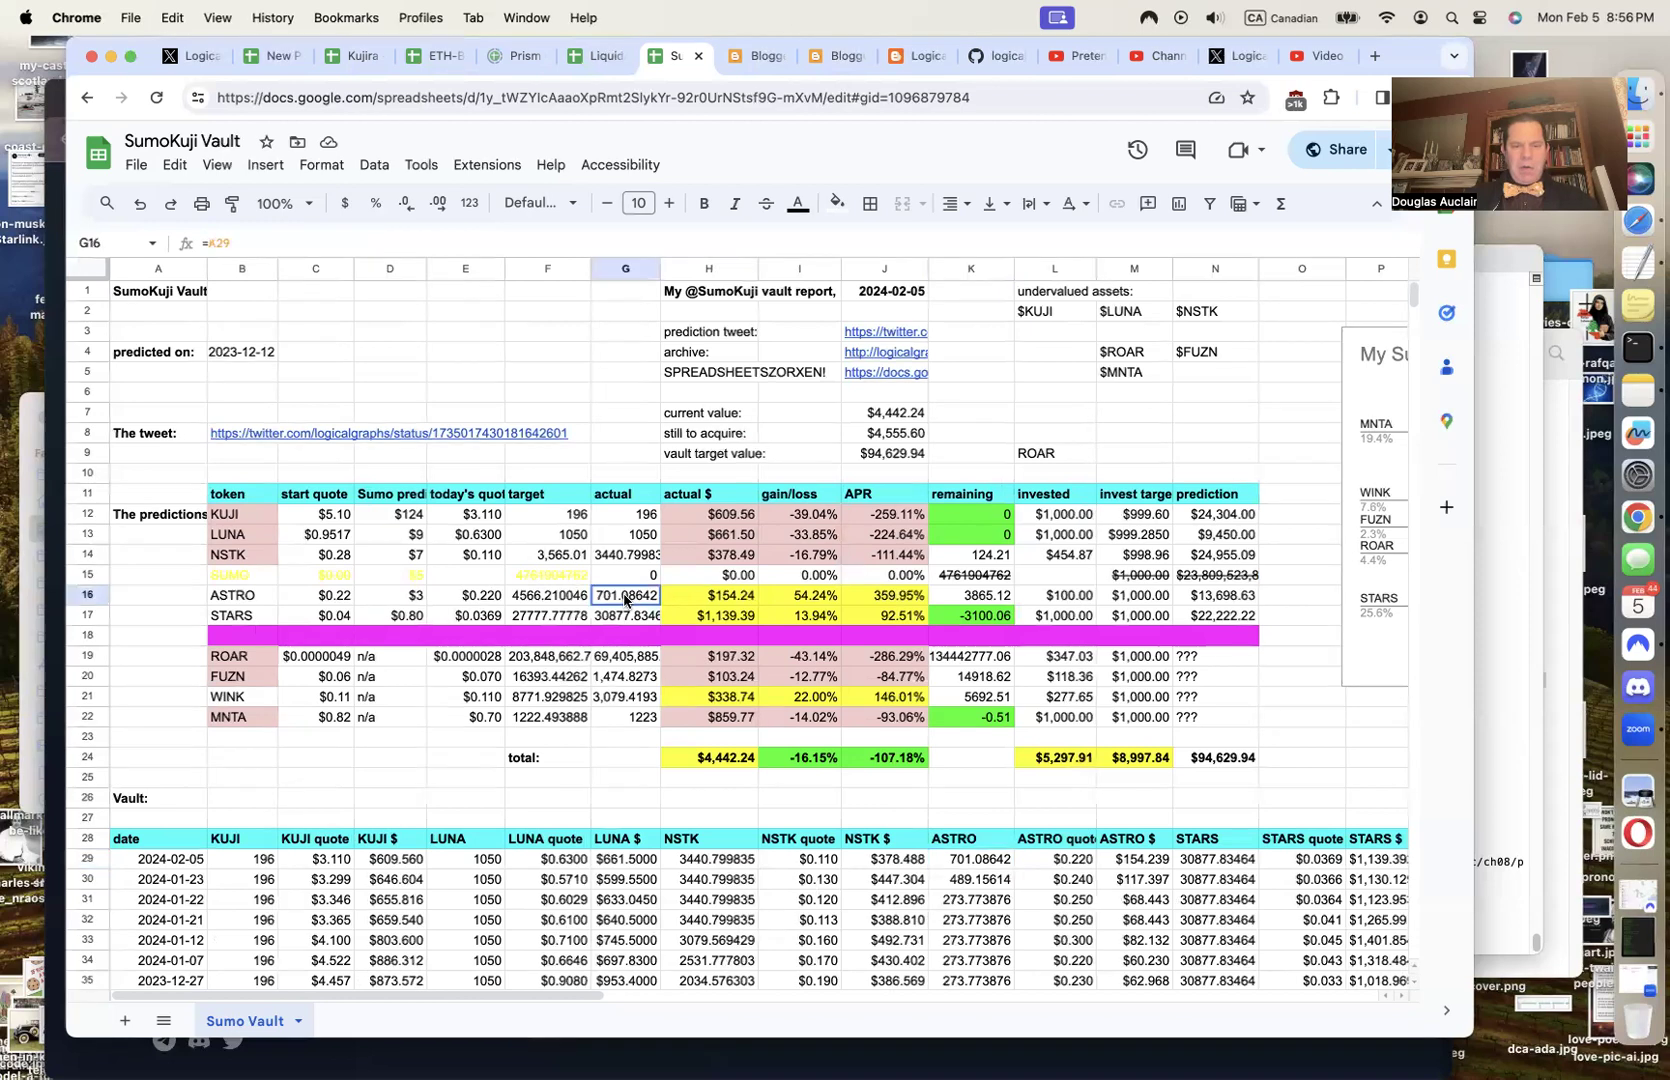
left_click(975, 598)
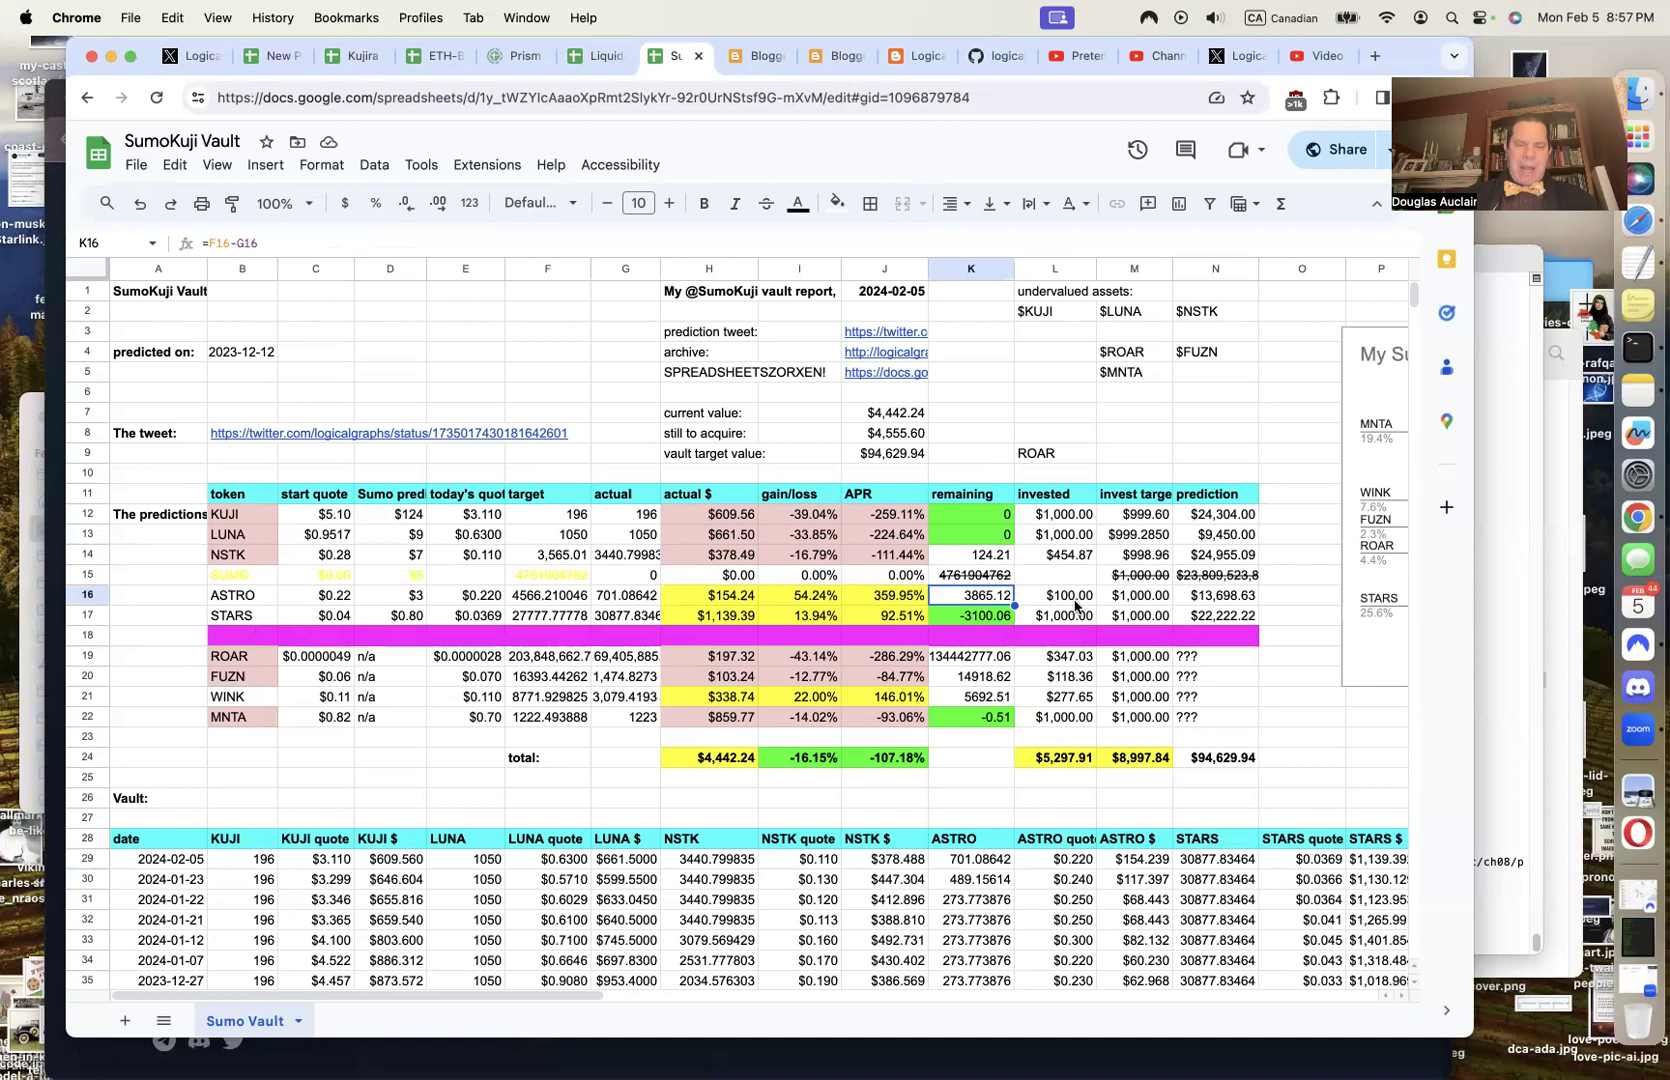
left_click(727, 594)
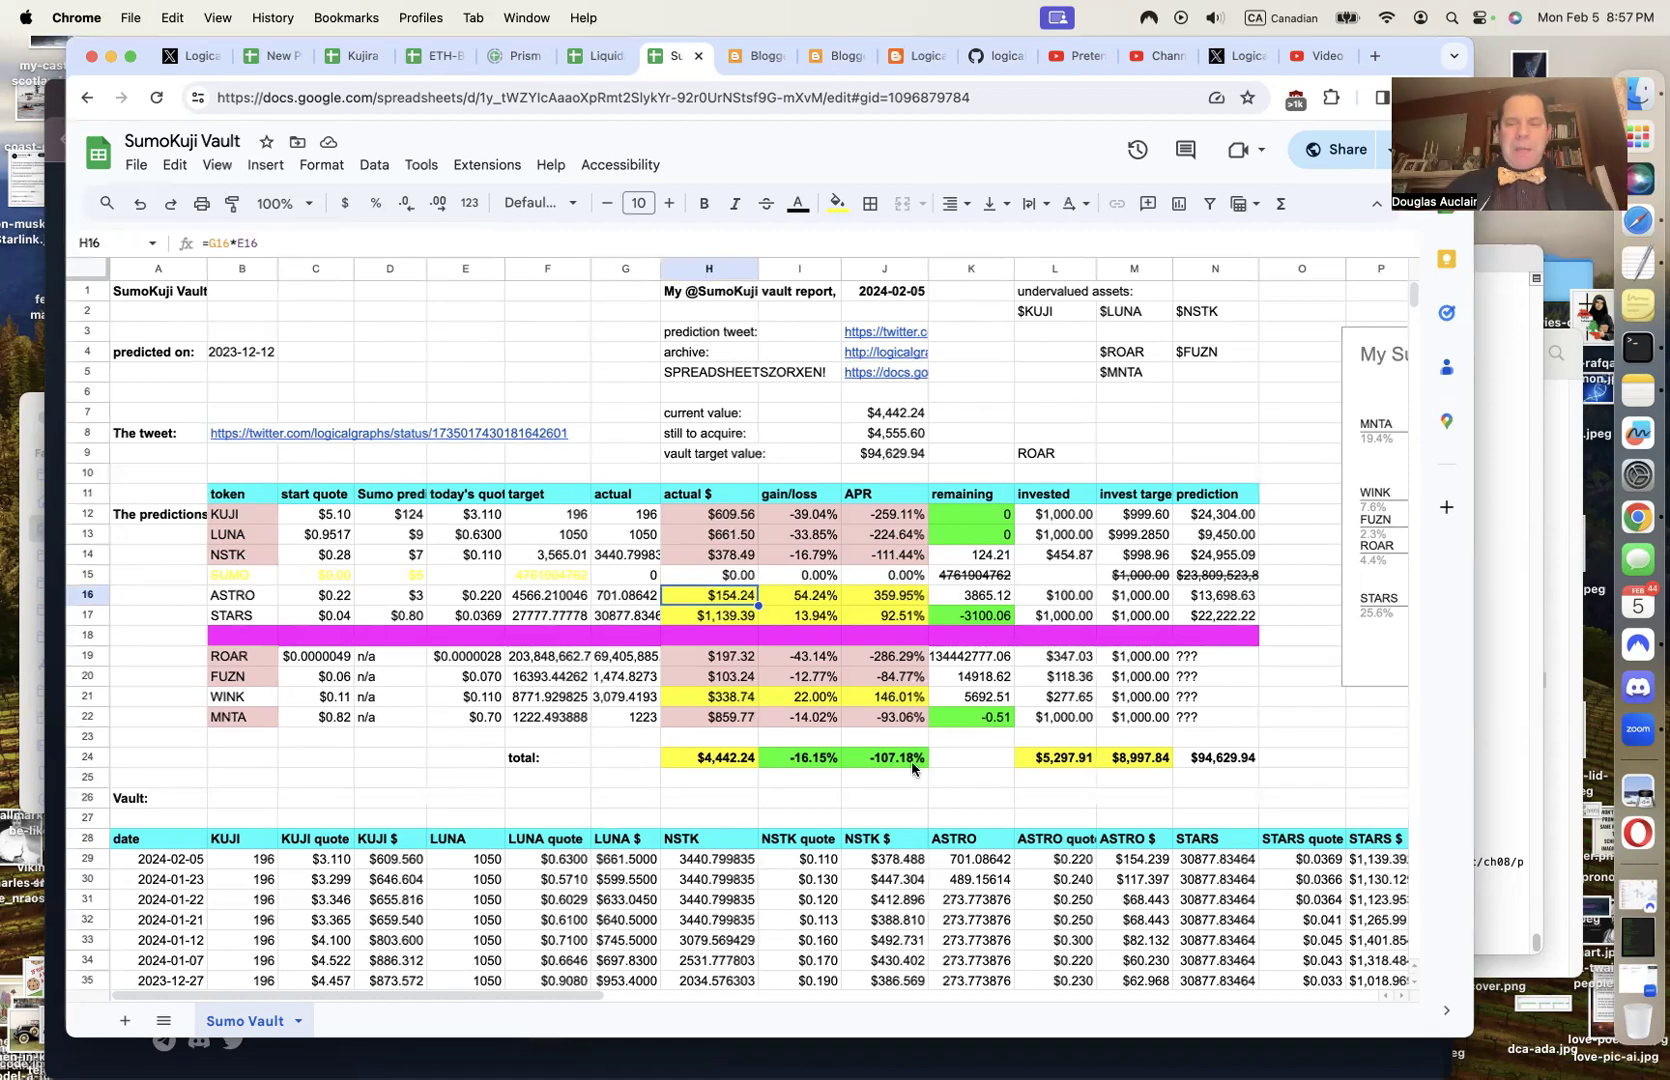
Capture a screenshot of the "My Sumo Vault, est. 2023-12-16" pie chart area
scroll(901, 836, "right", 5)
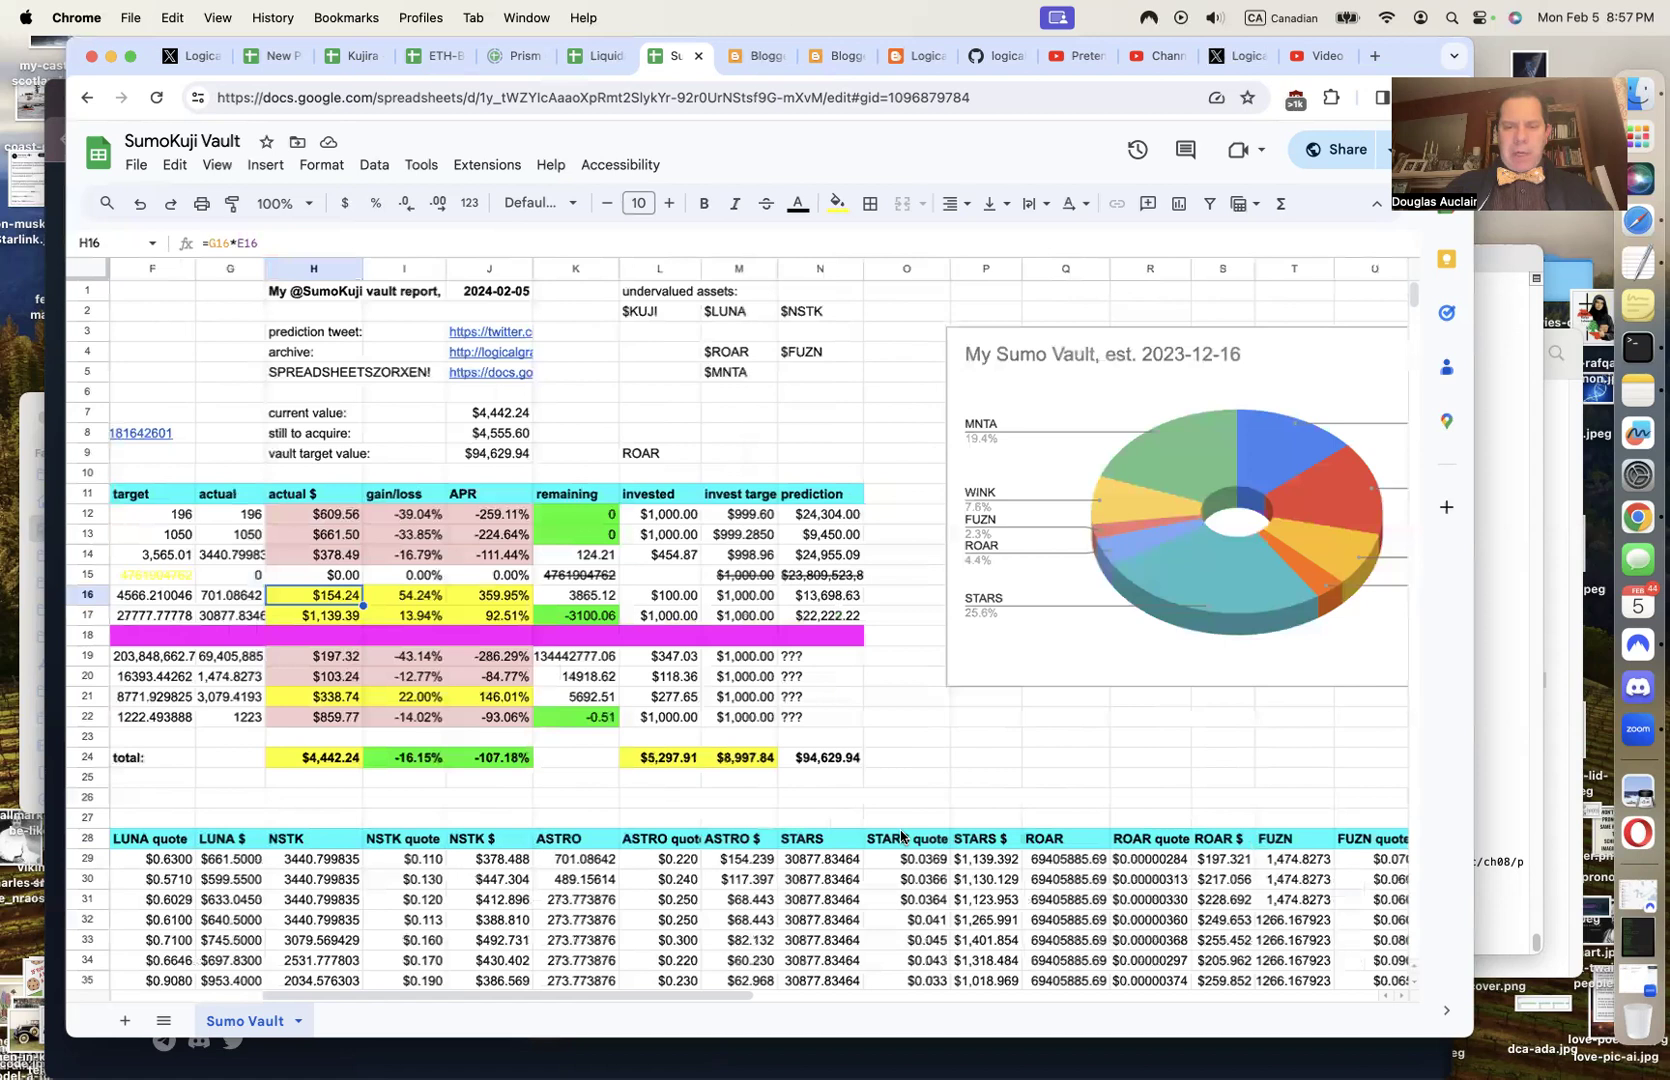
scroll(901, 836, "right", 6)
scroll(901, 836, "right", 4)
scroll(901, 836, "left", 8)
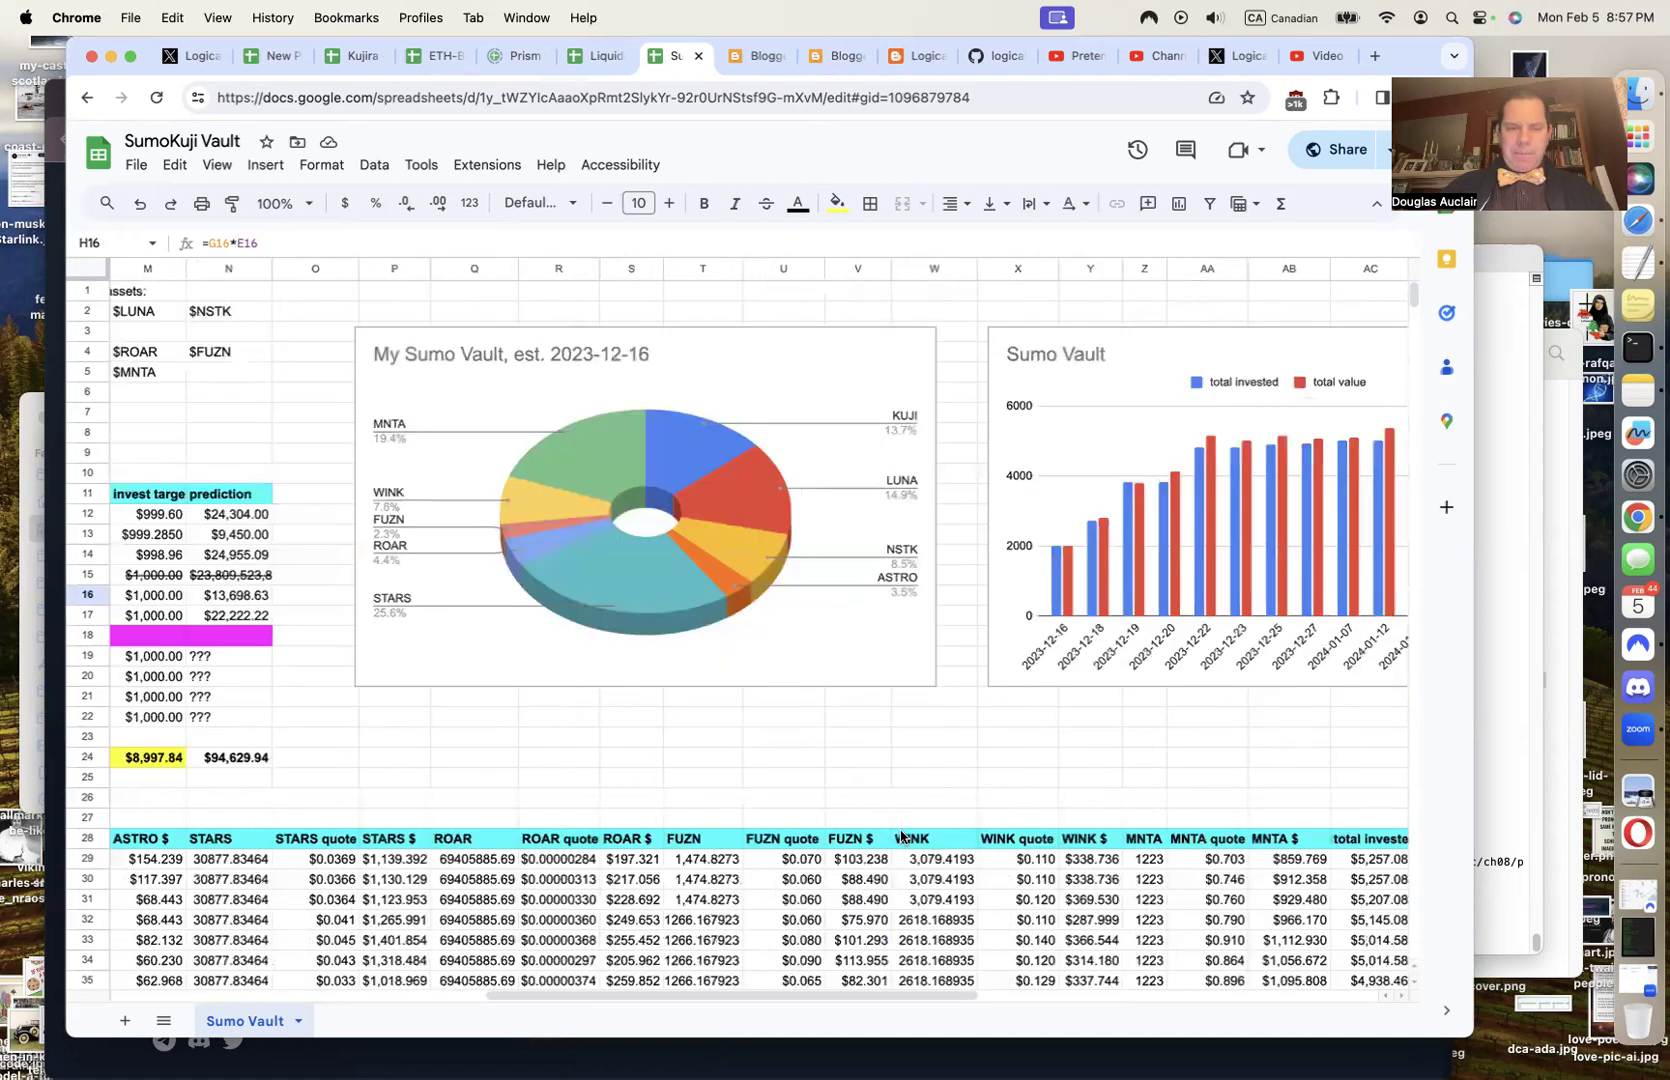
scroll(901, 836, "left", 2)
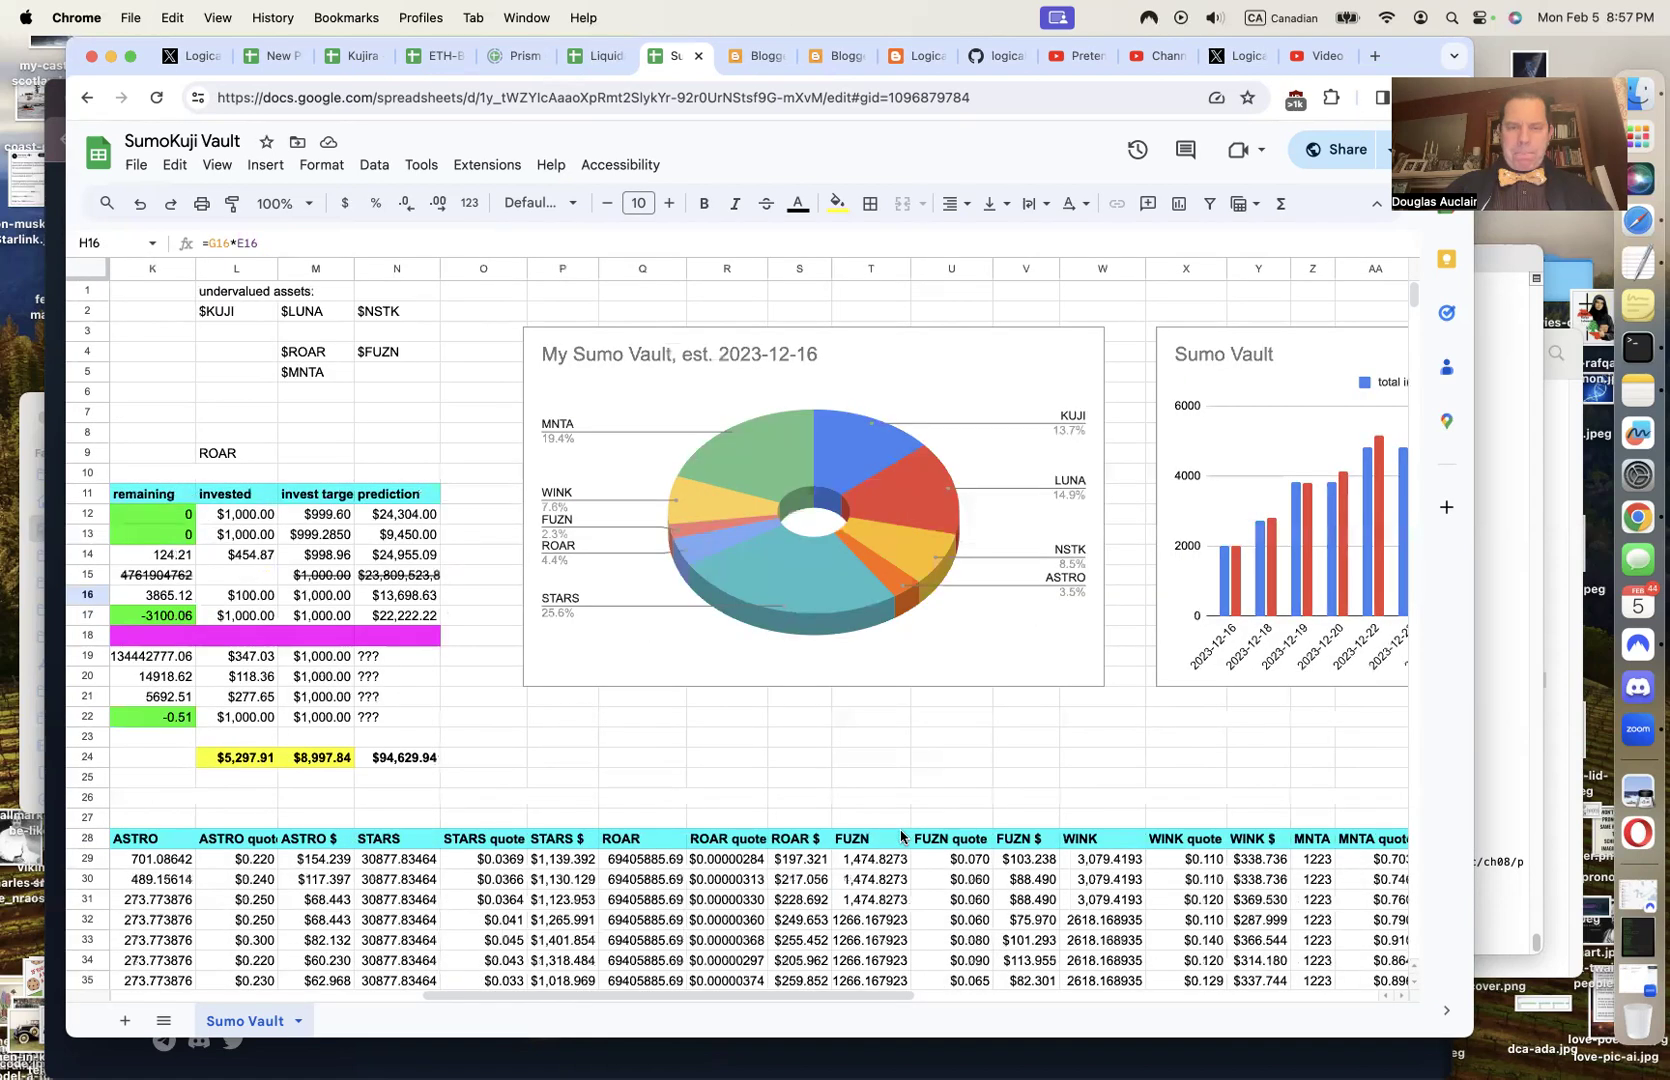
key("super+shift+4")
left_click_drag(498, 305, 1156, 737)
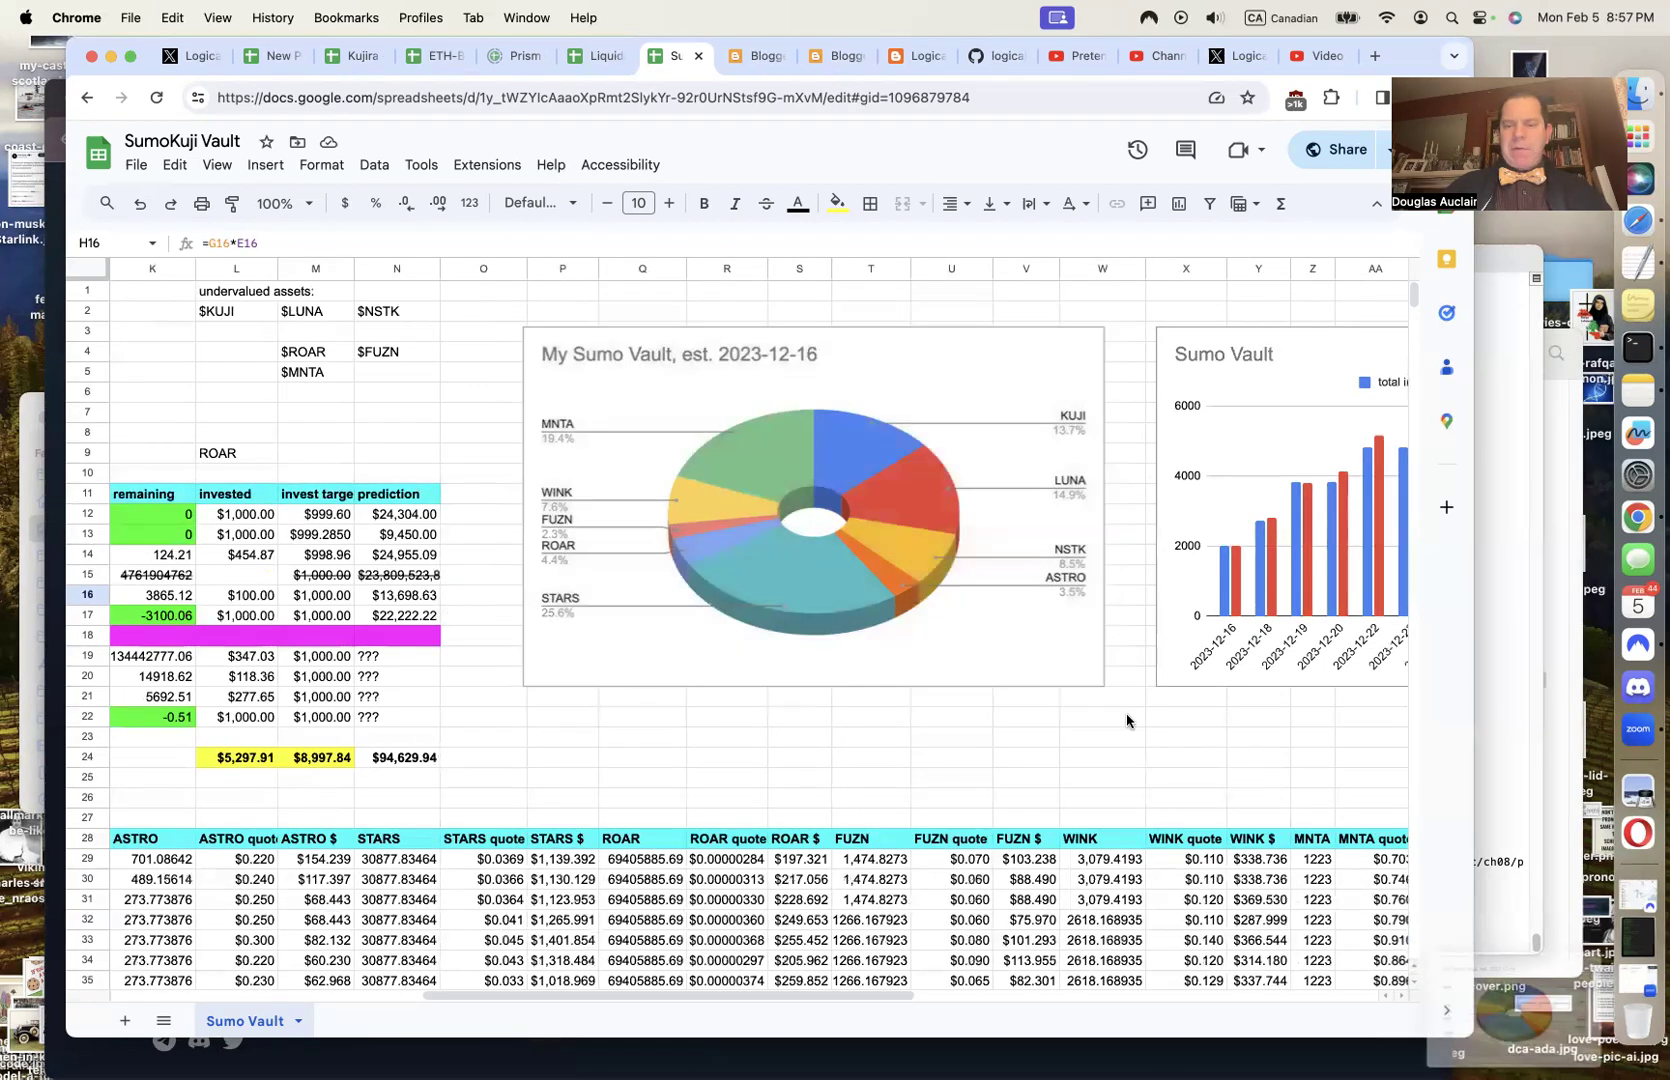
Capture a screenshot of the "Sumo Vault" bar chart of total invested and total value
scroll(1127, 720, "right", 10)
key("super+shift+4")
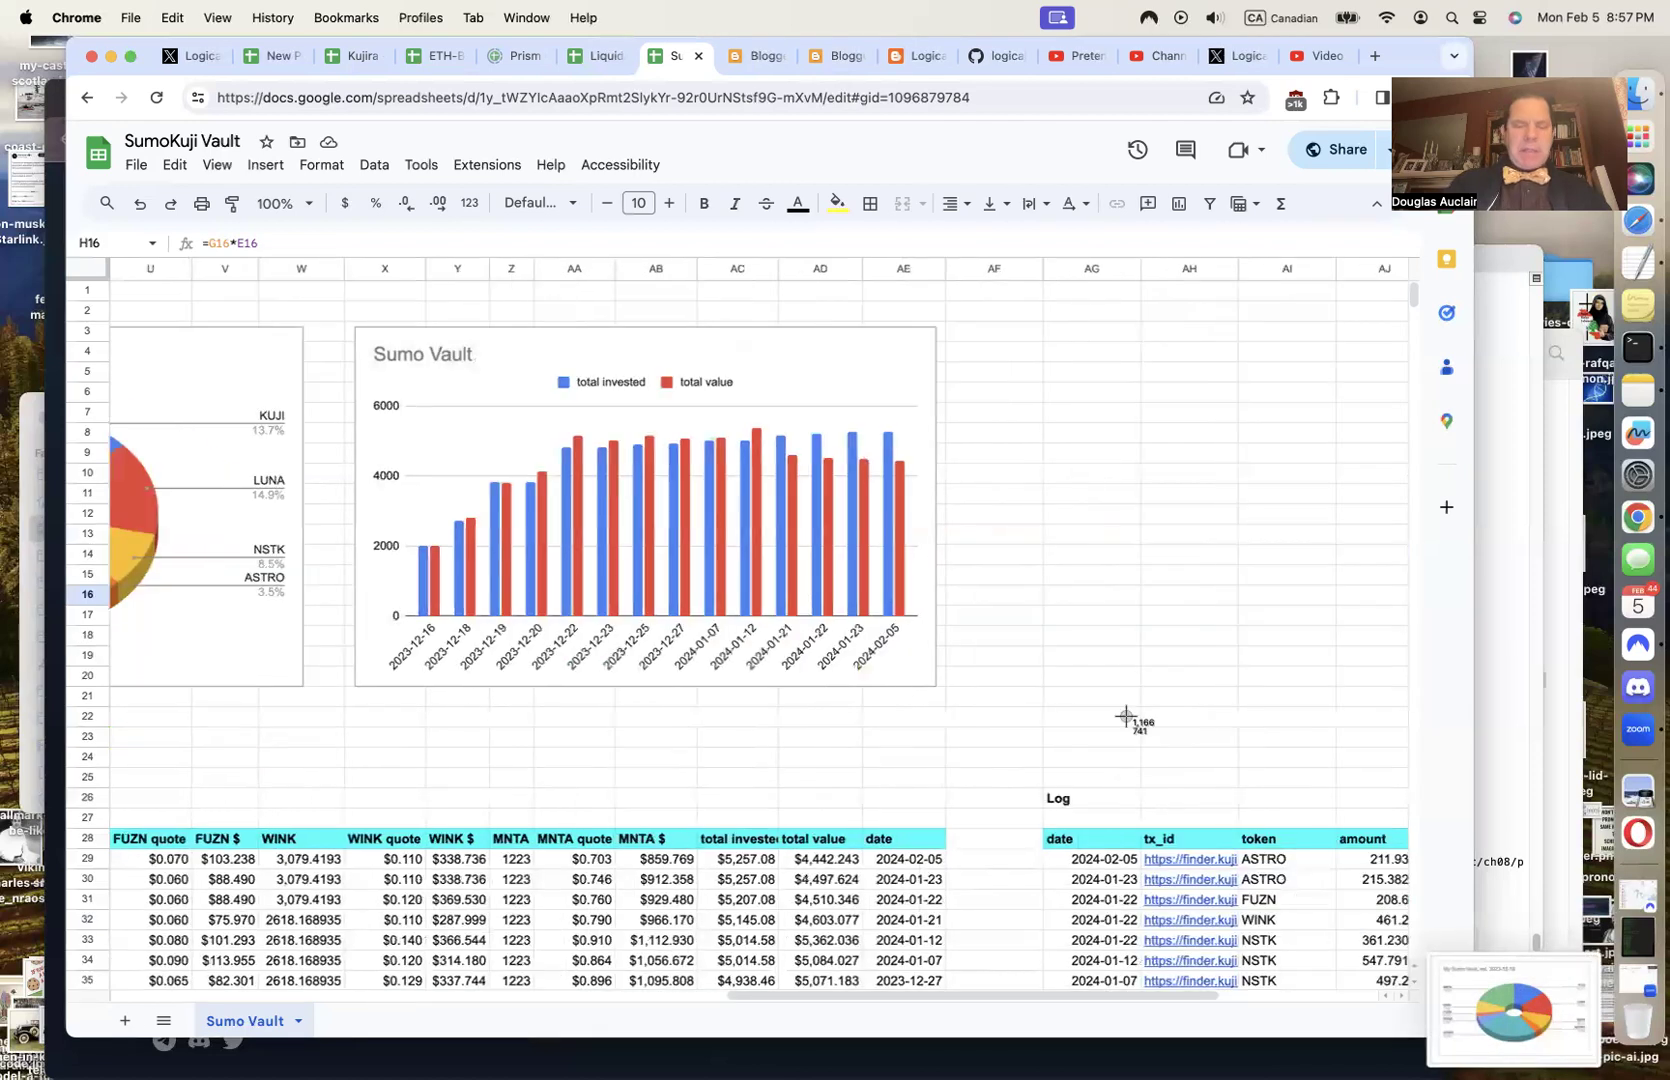
left_click_drag(330, 305, 975, 717)
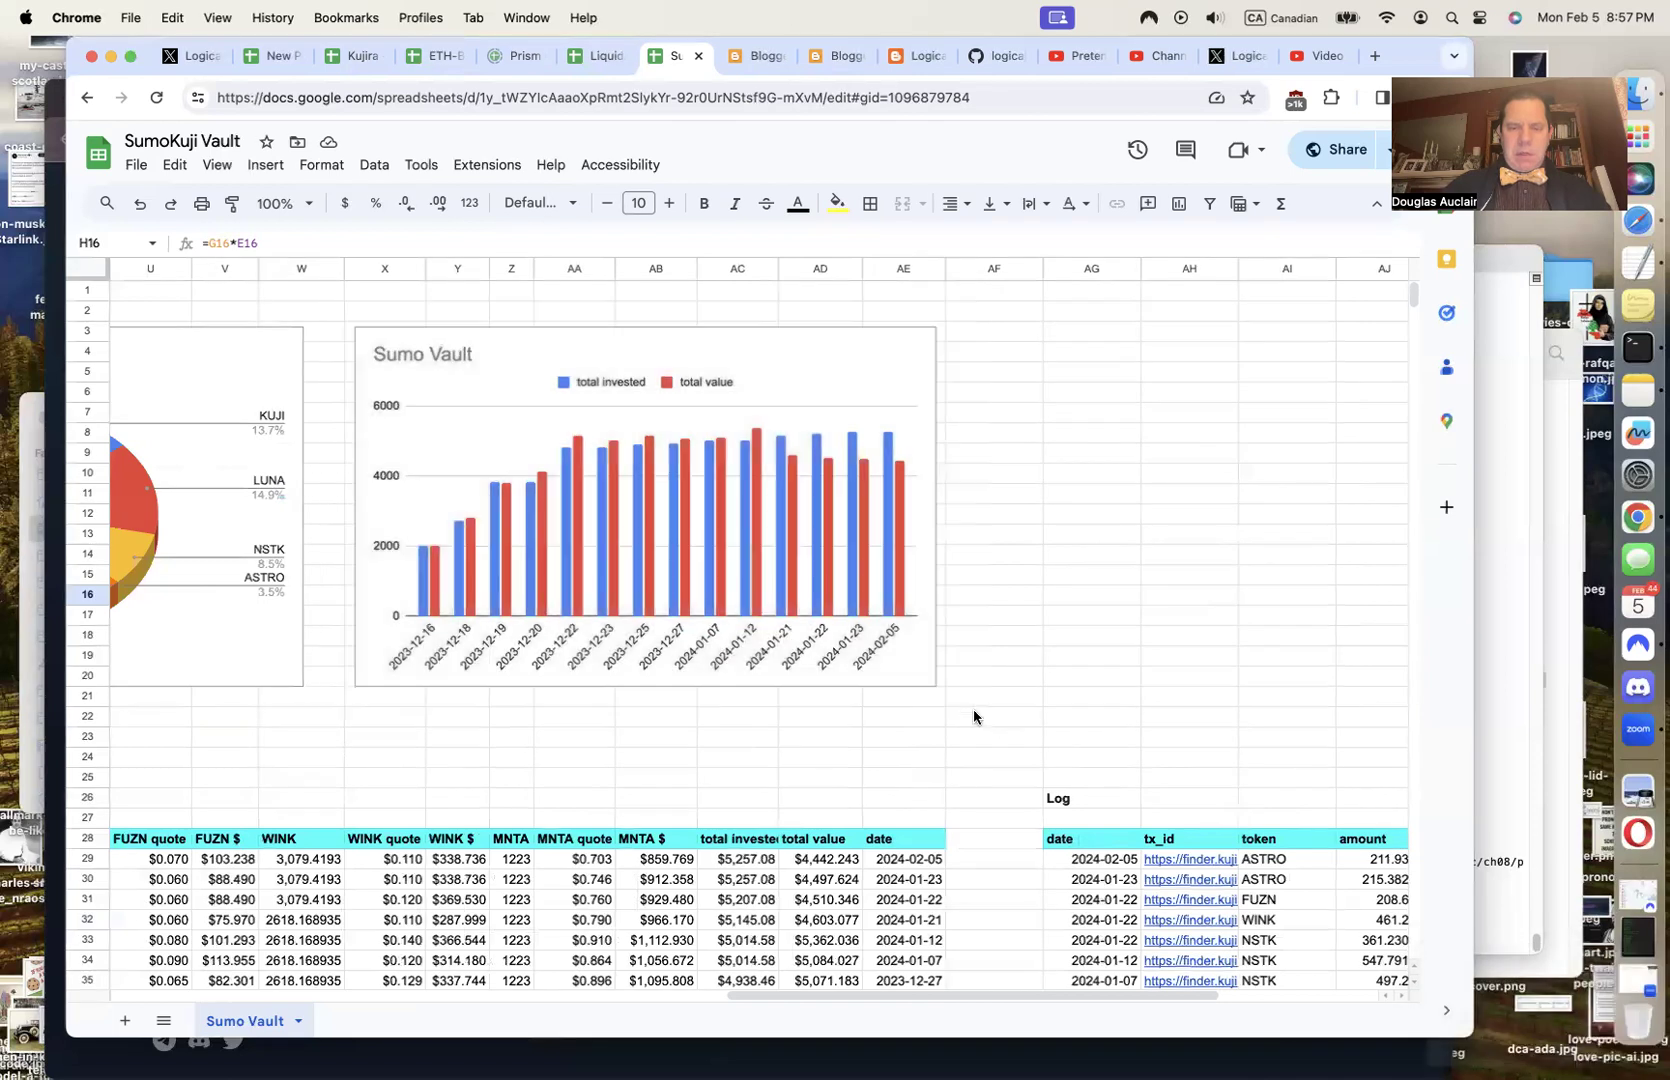
Make the "undervalued assets:" heading in cell L1 bold
scroll(975, 717, "left", 5)
scroll(893, 375, "left", 10)
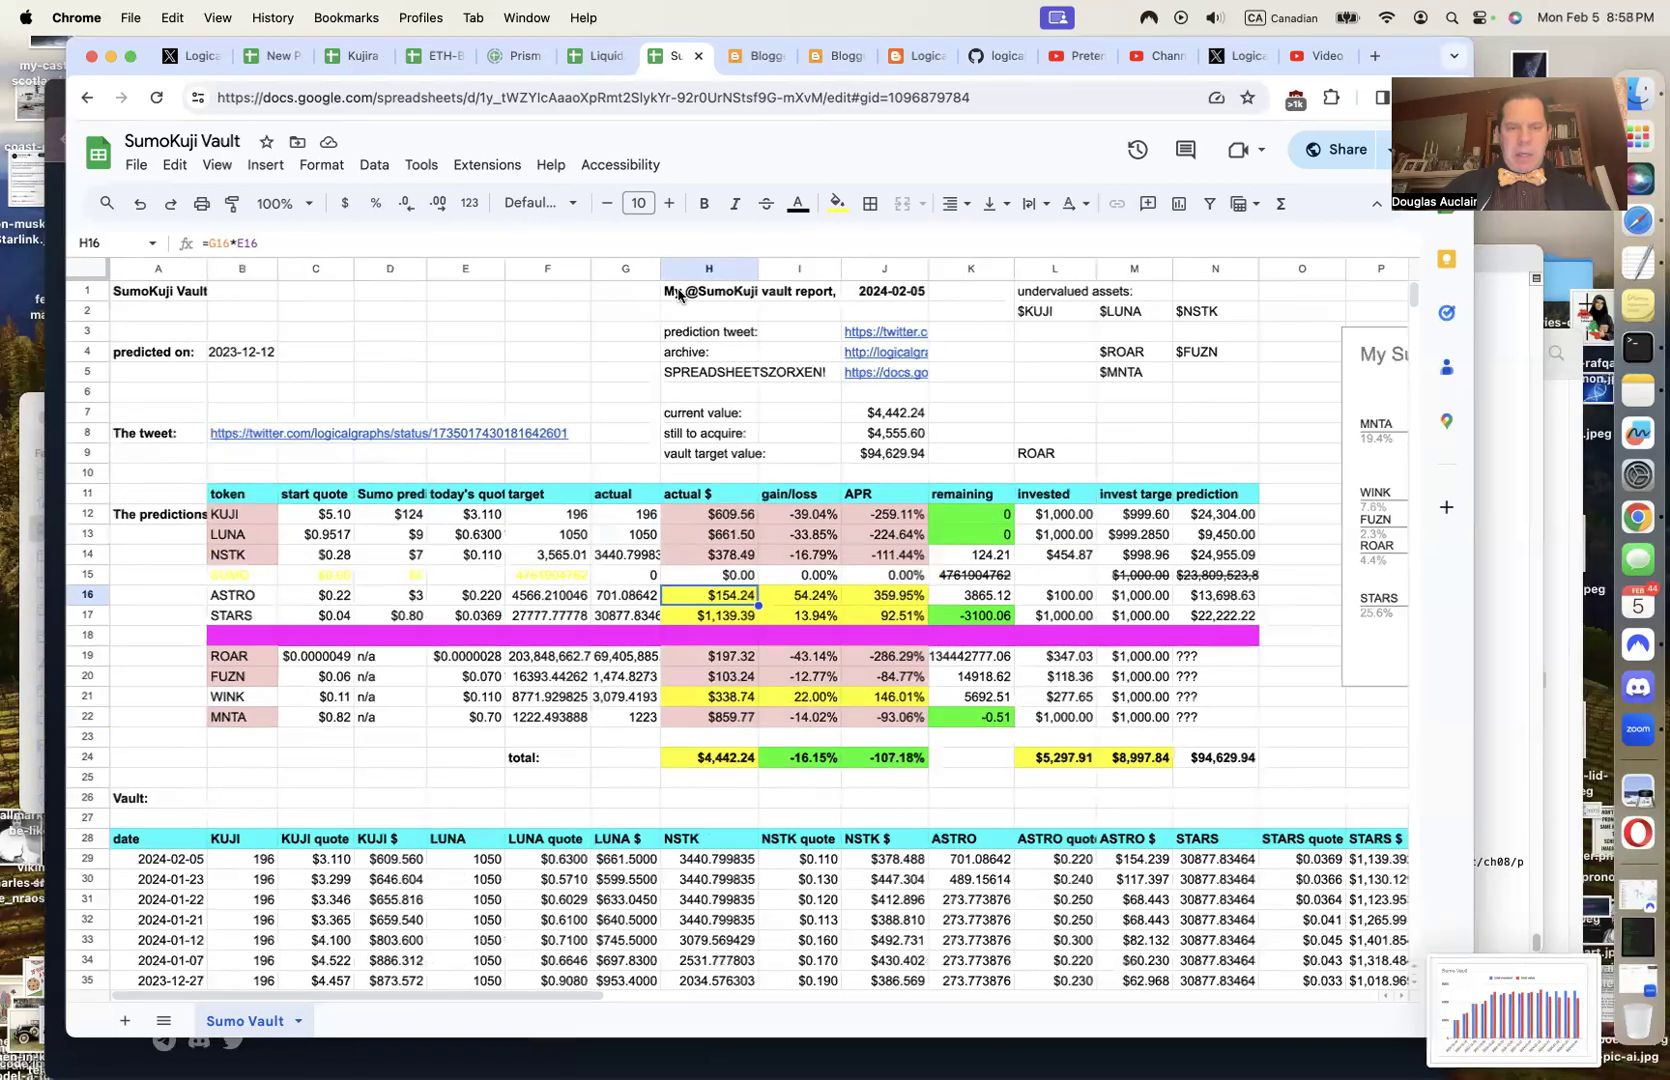
left_click_drag(677, 293, 723, 330)
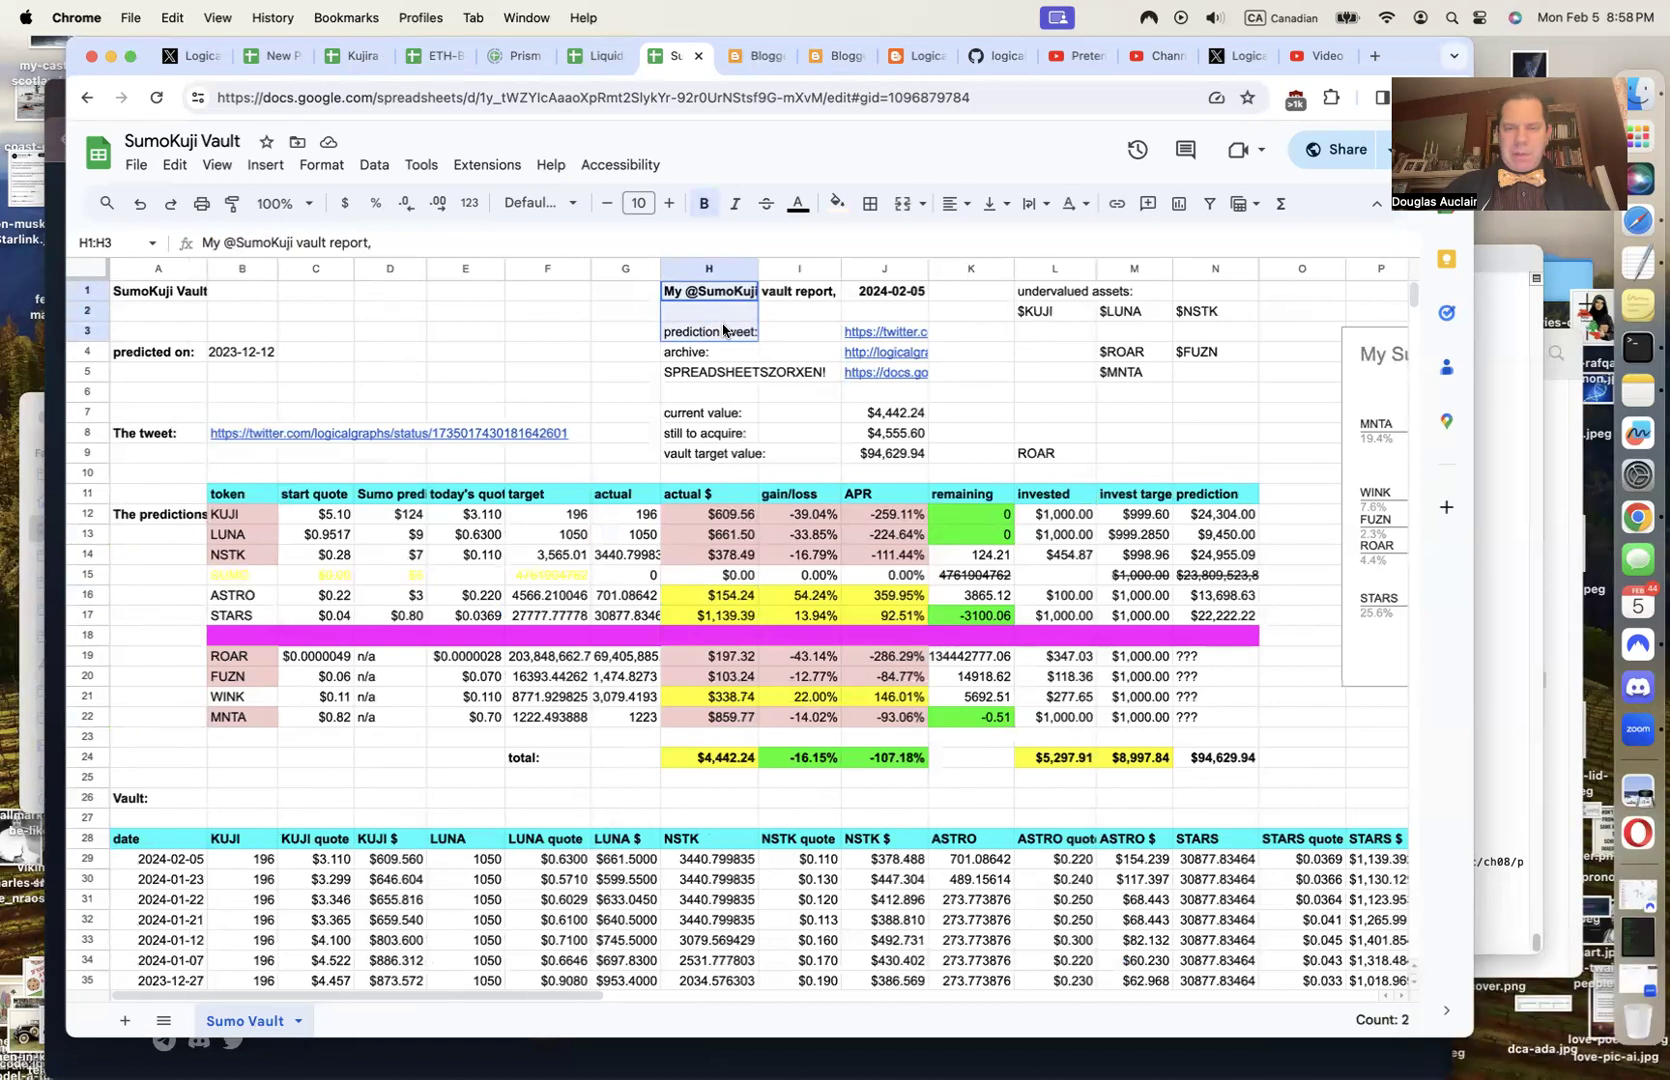
left_click(1050, 293)
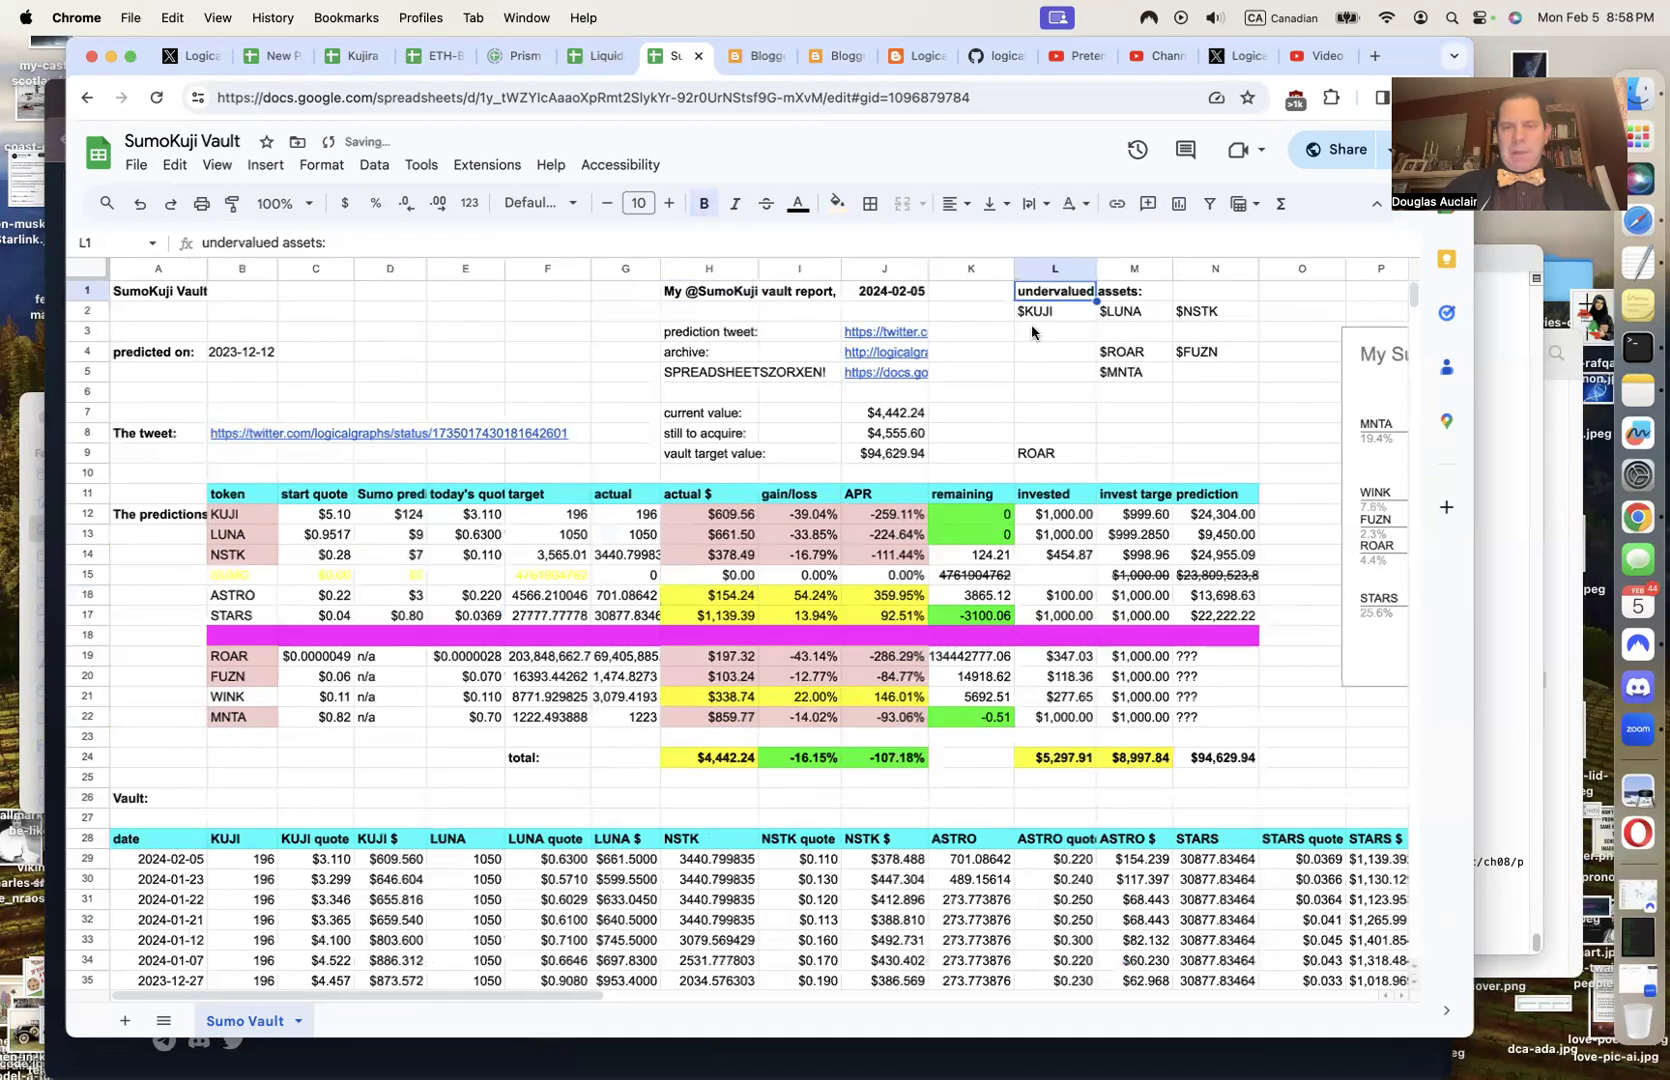
Examine the formula in L2 that lists KUJI as undervalued, along with the cells it references
left_click(1036, 312)
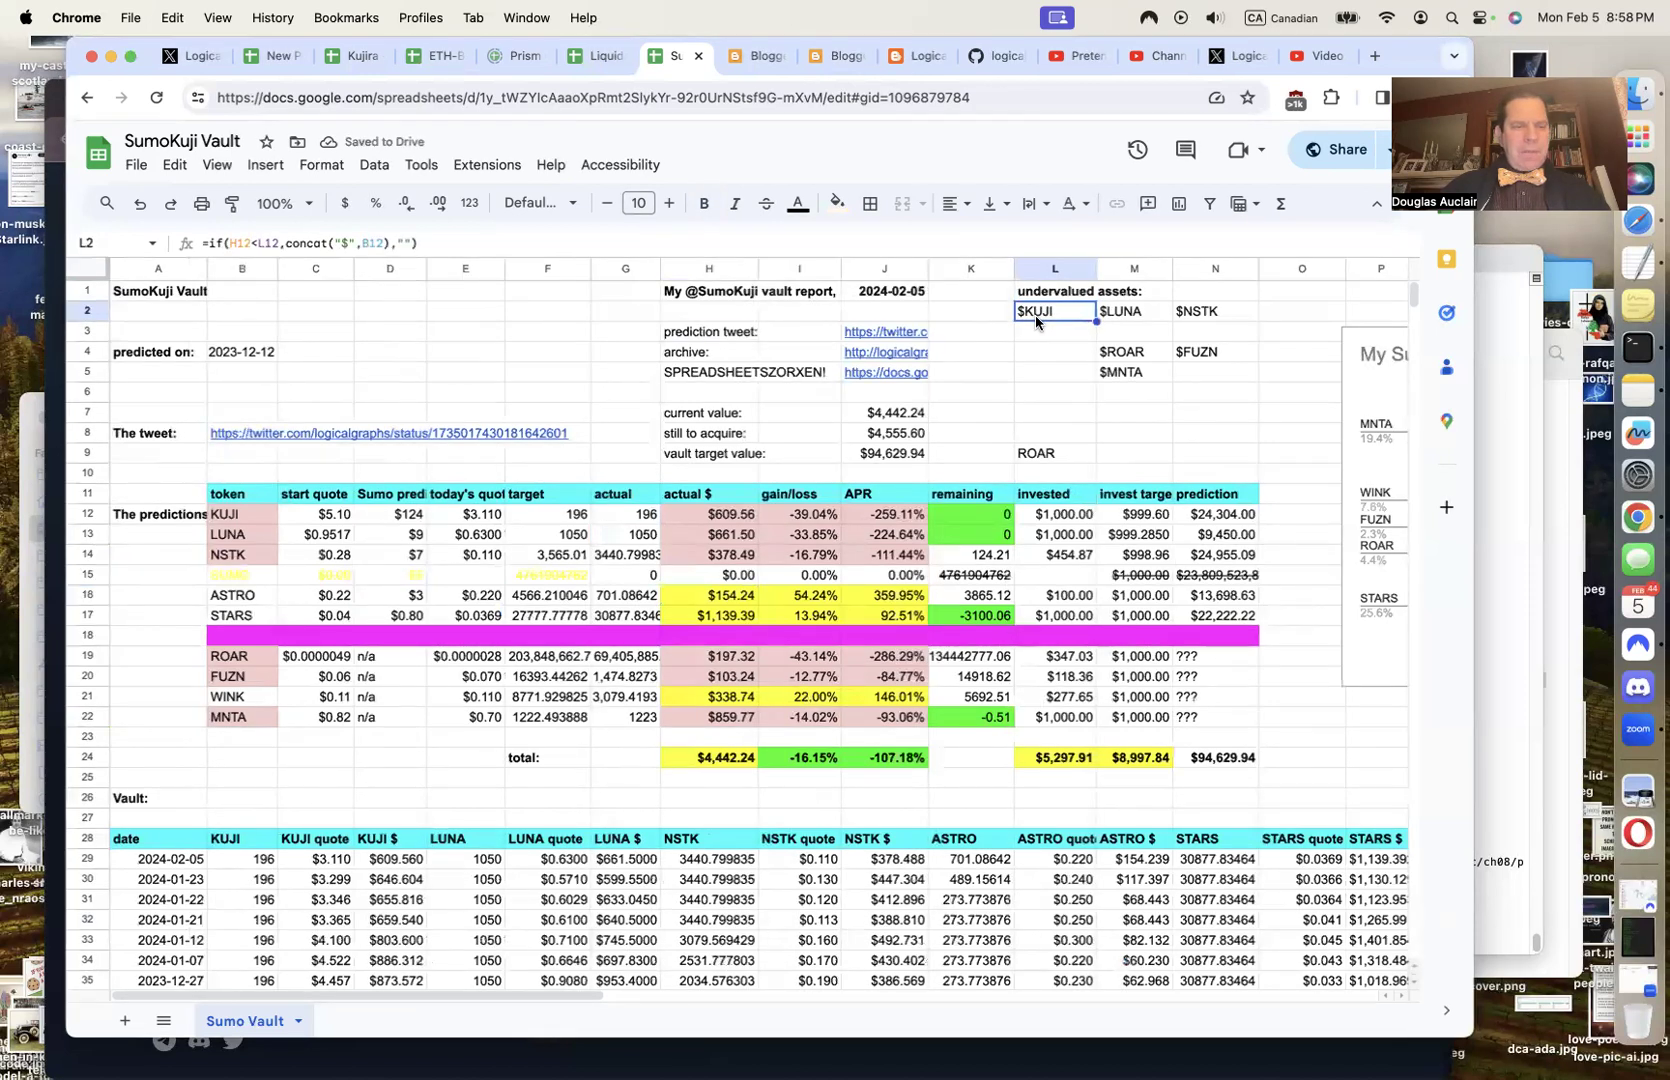
left_click(432, 246)
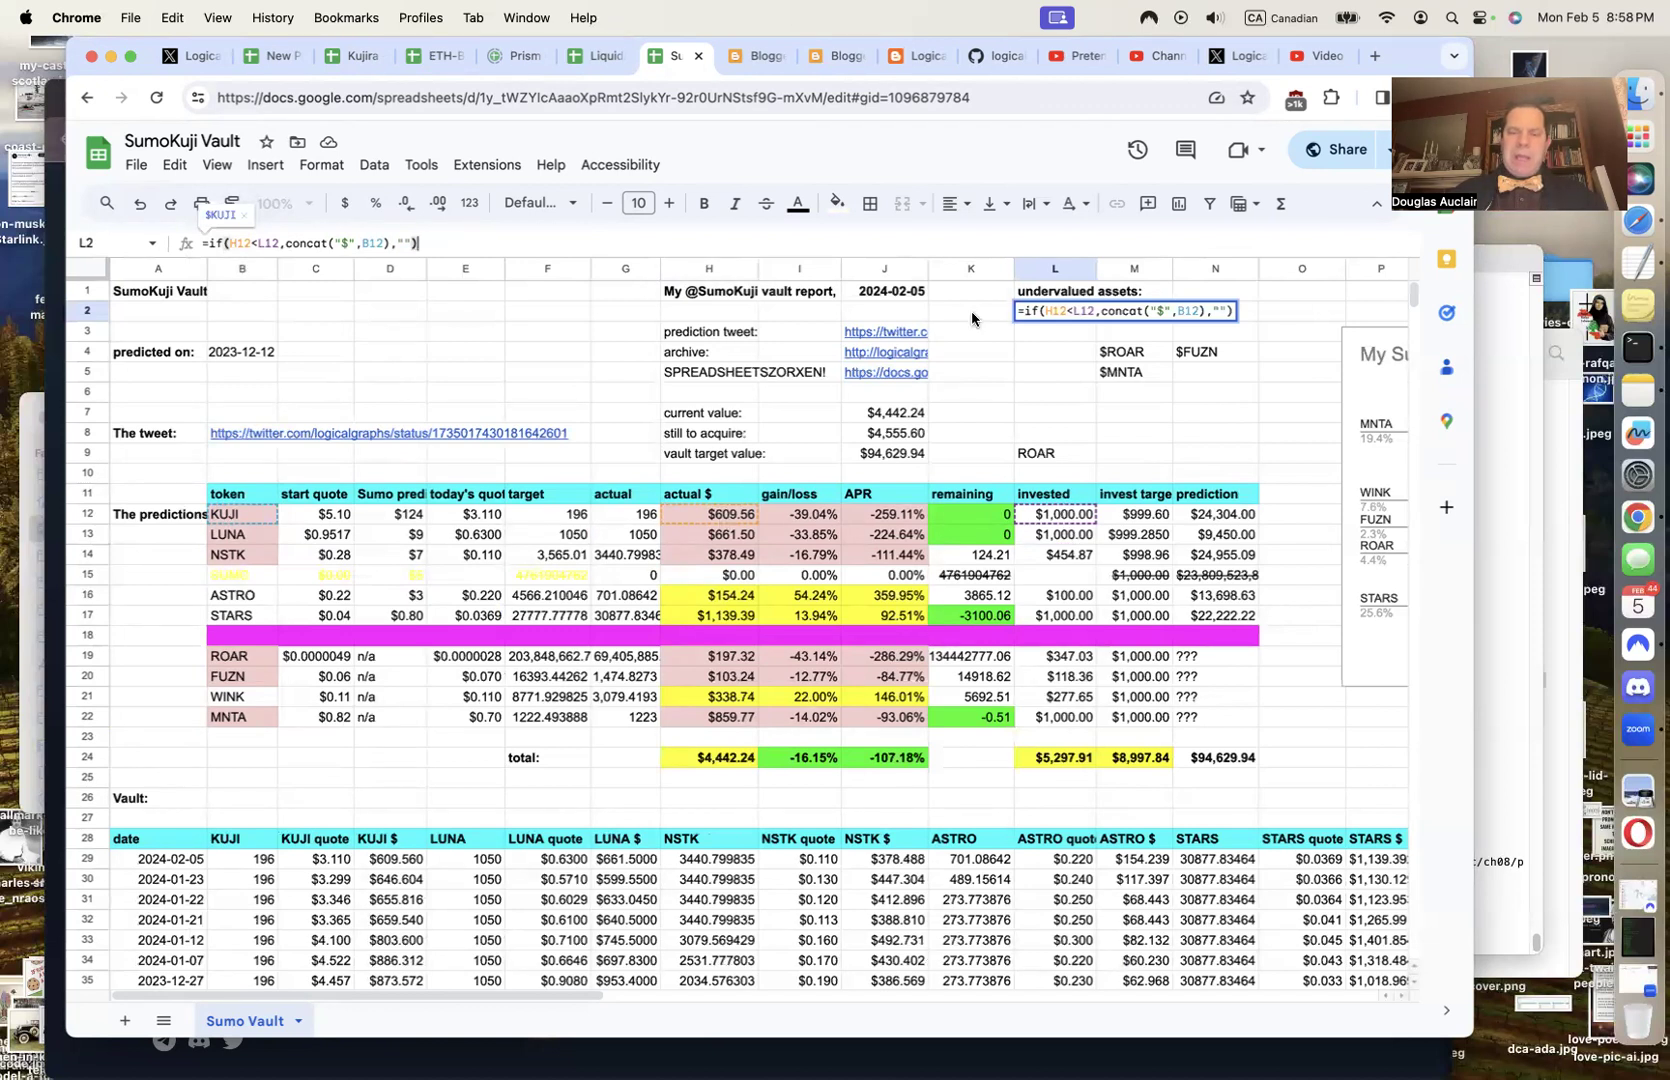
left_click(1053, 405)
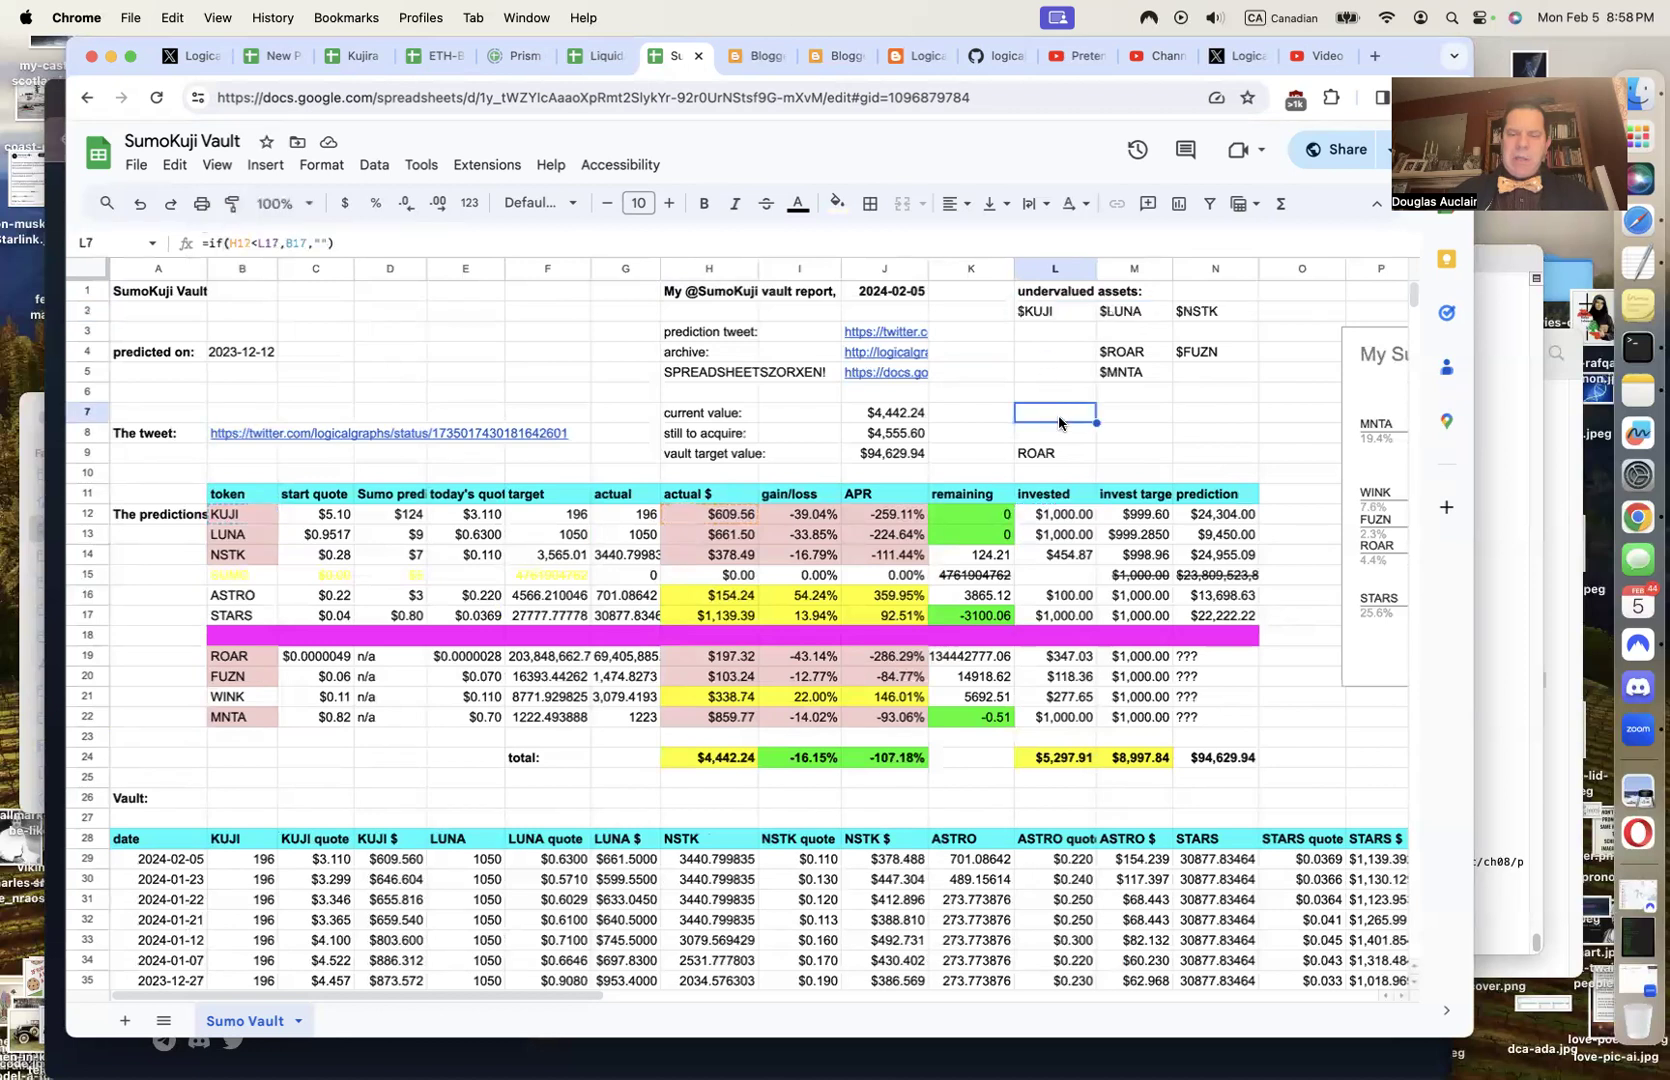
Go through the undervalued assets cells from L2 to M5 and examine the formula for each token
left_click(1048, 312)
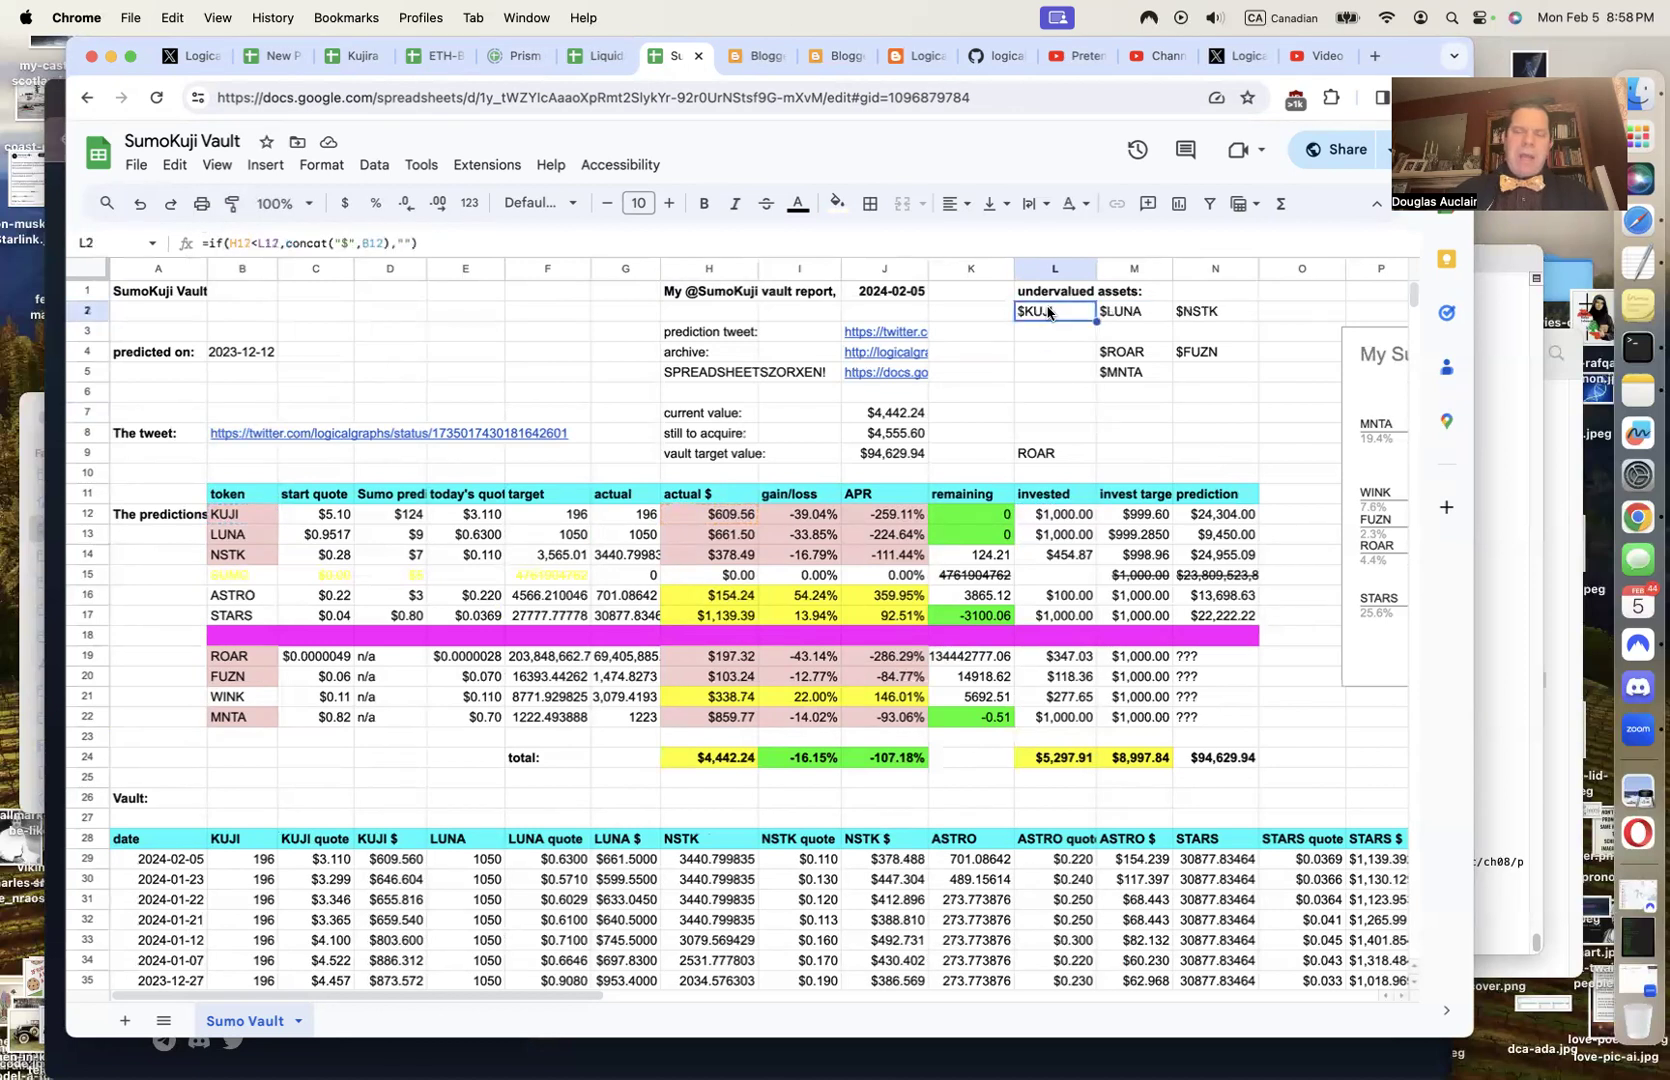
key("Right")
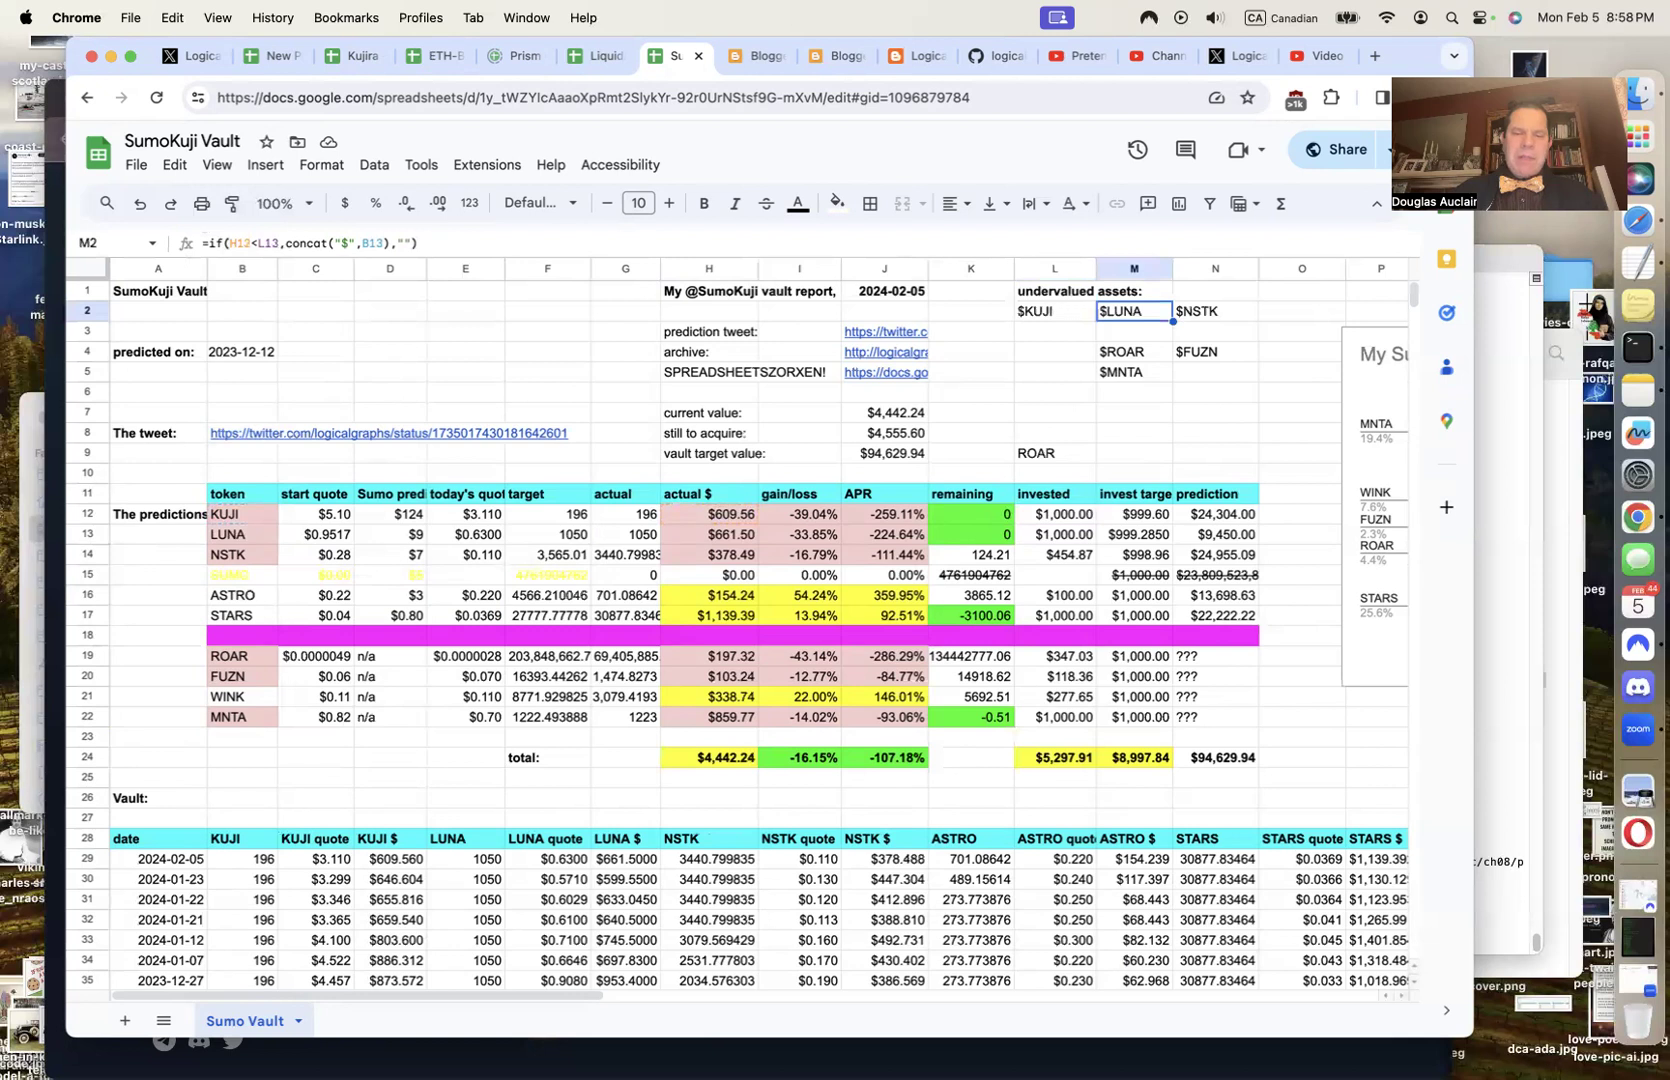
key("Down")
key("Left")
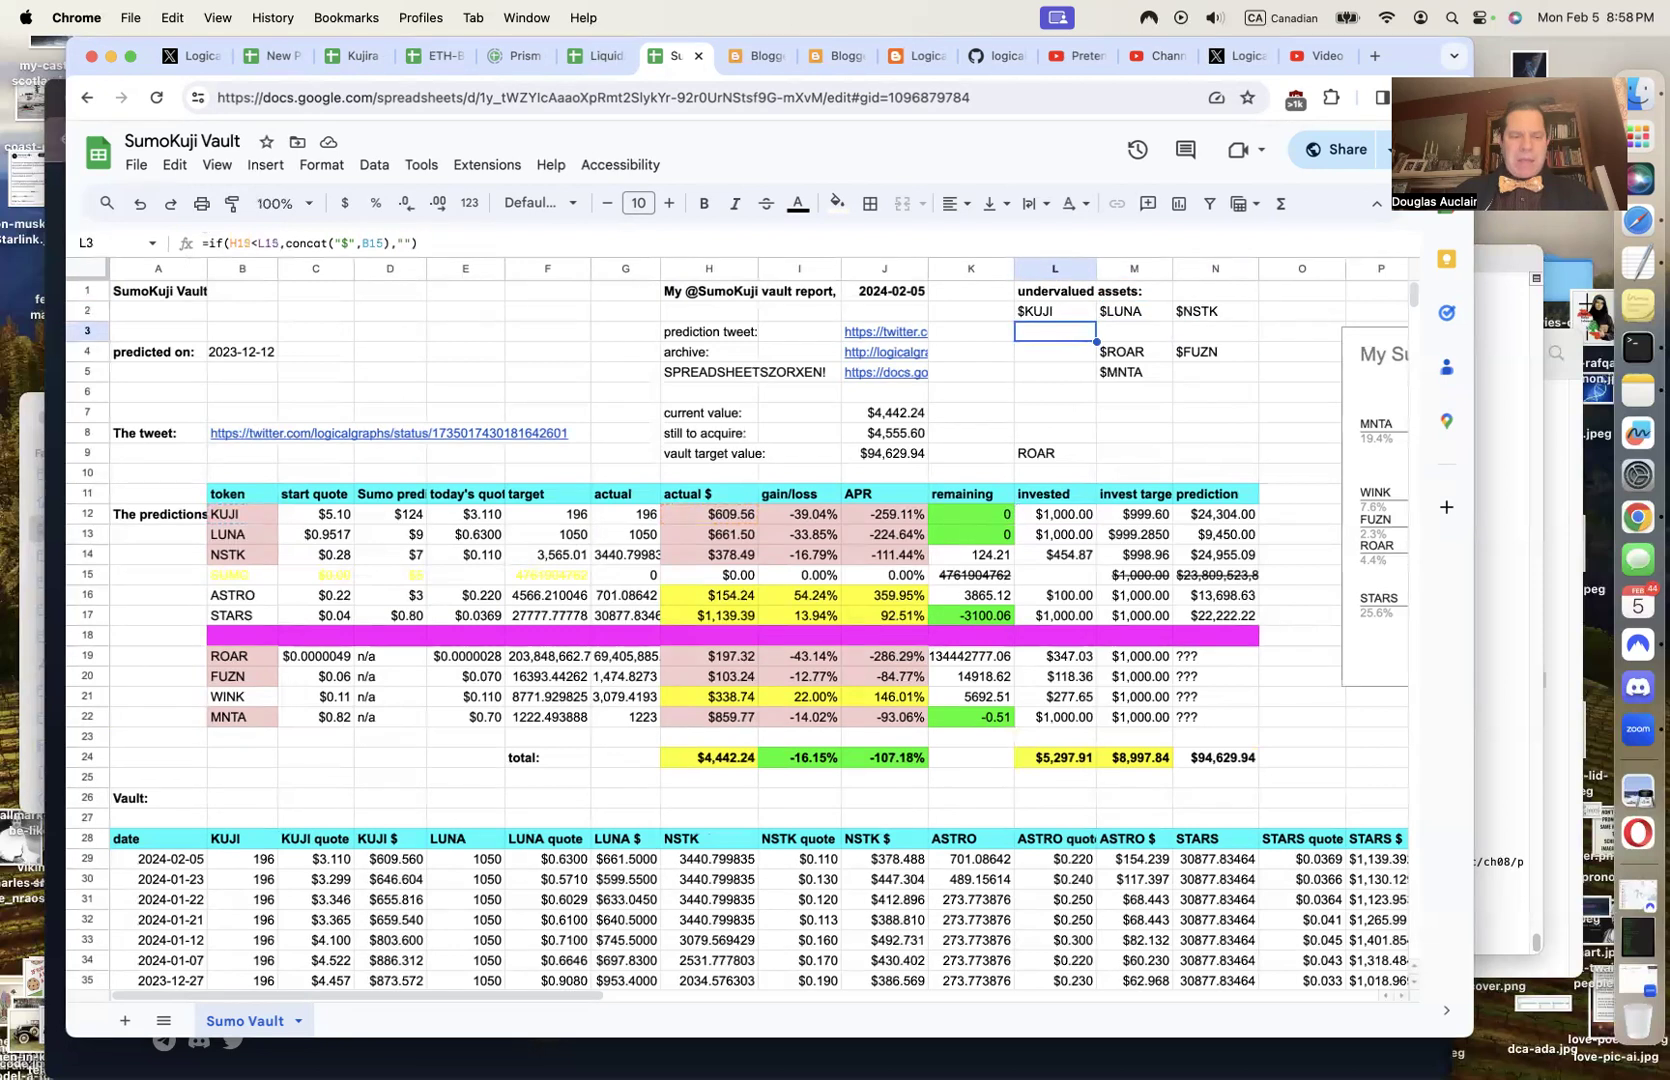
key("Right")
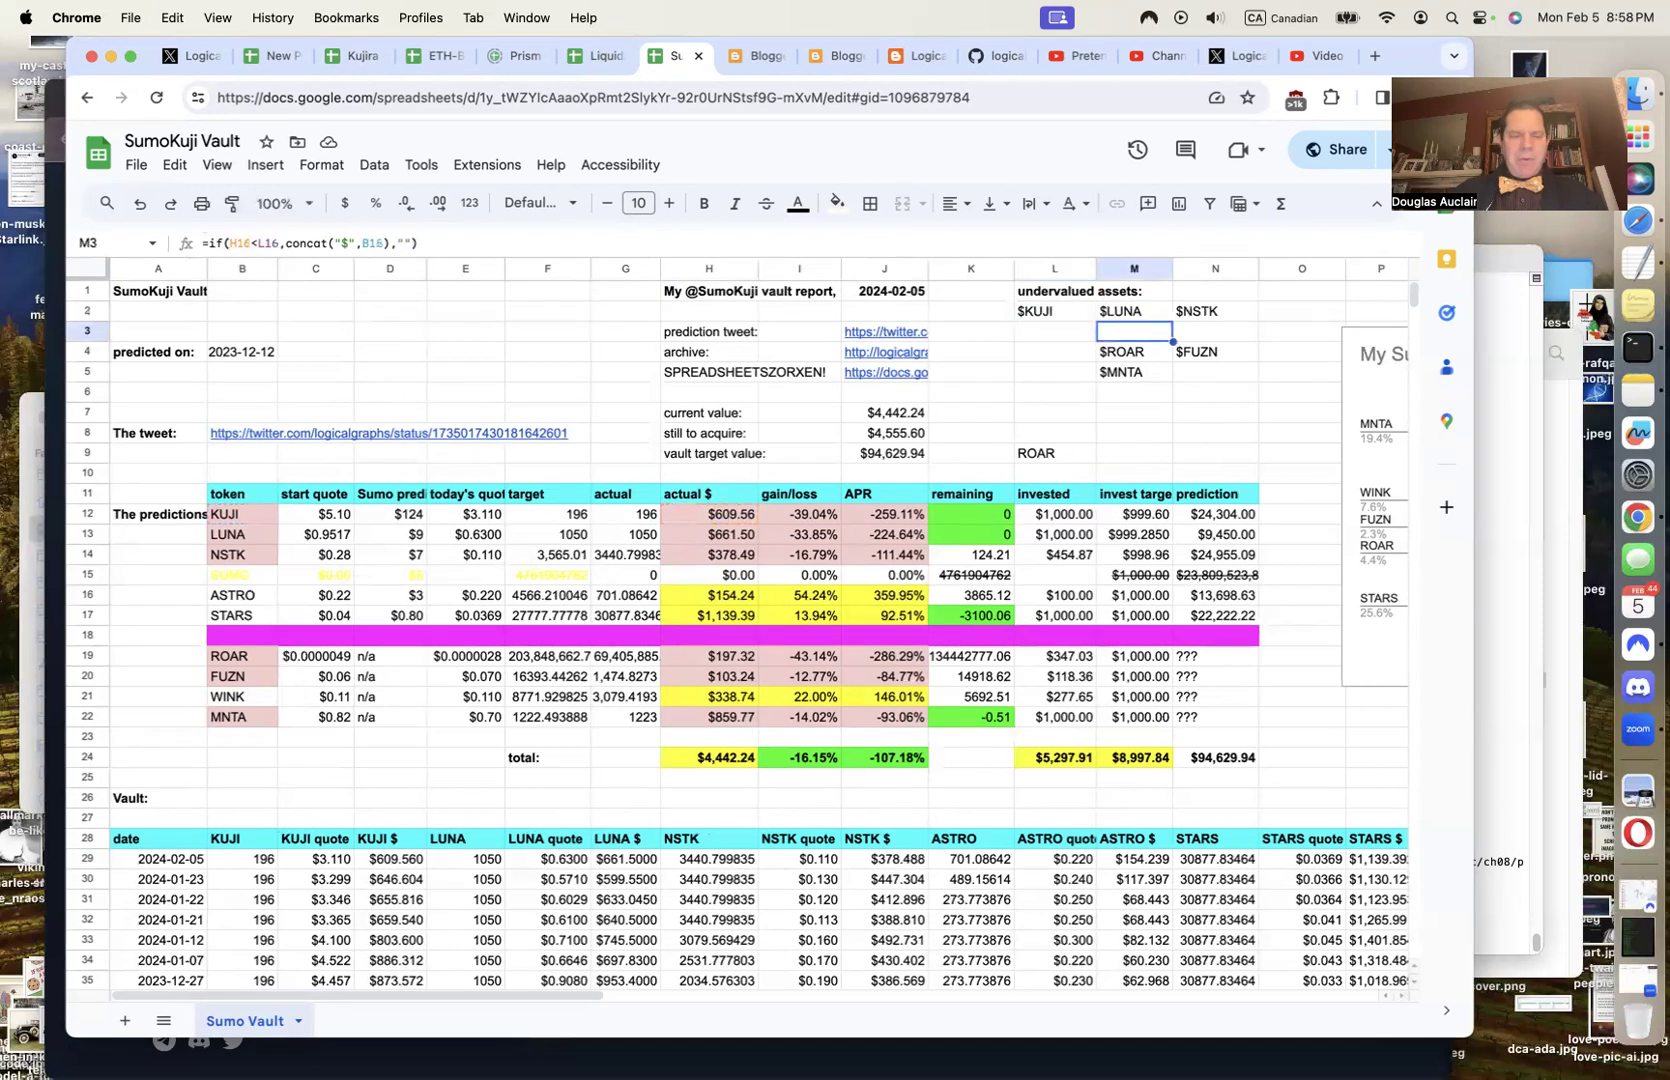
key("Right")
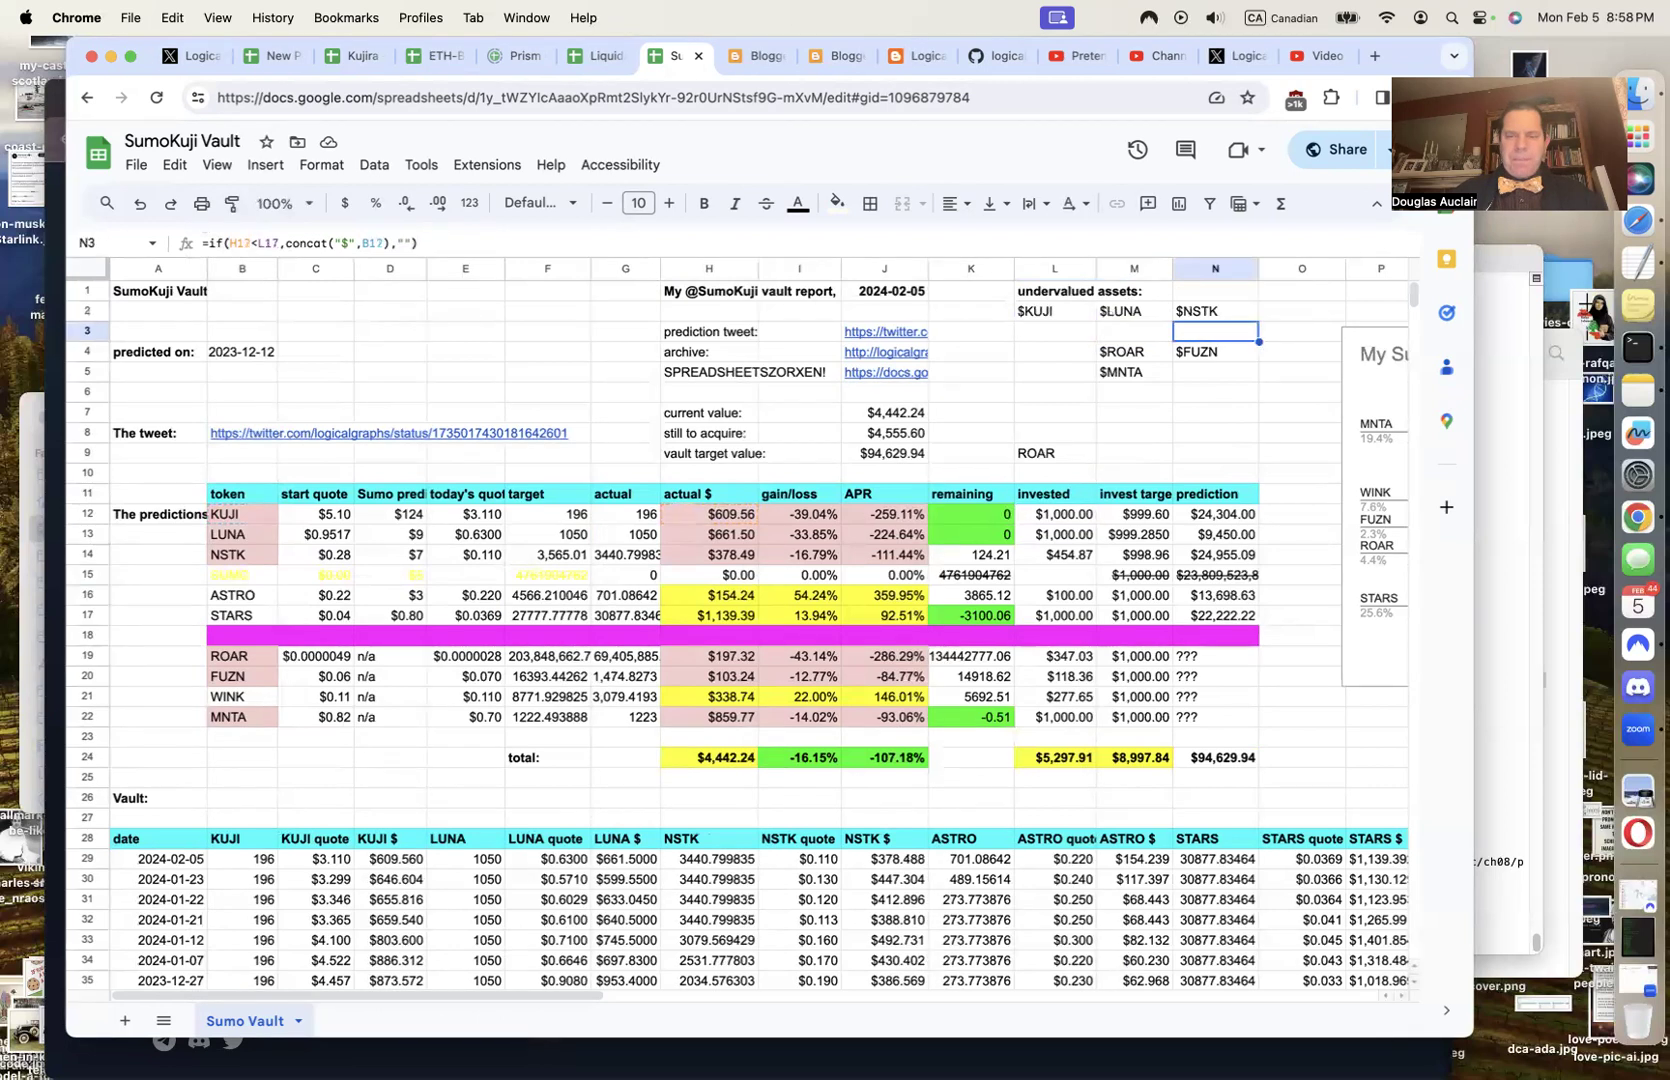
key("Down")
key("Left")
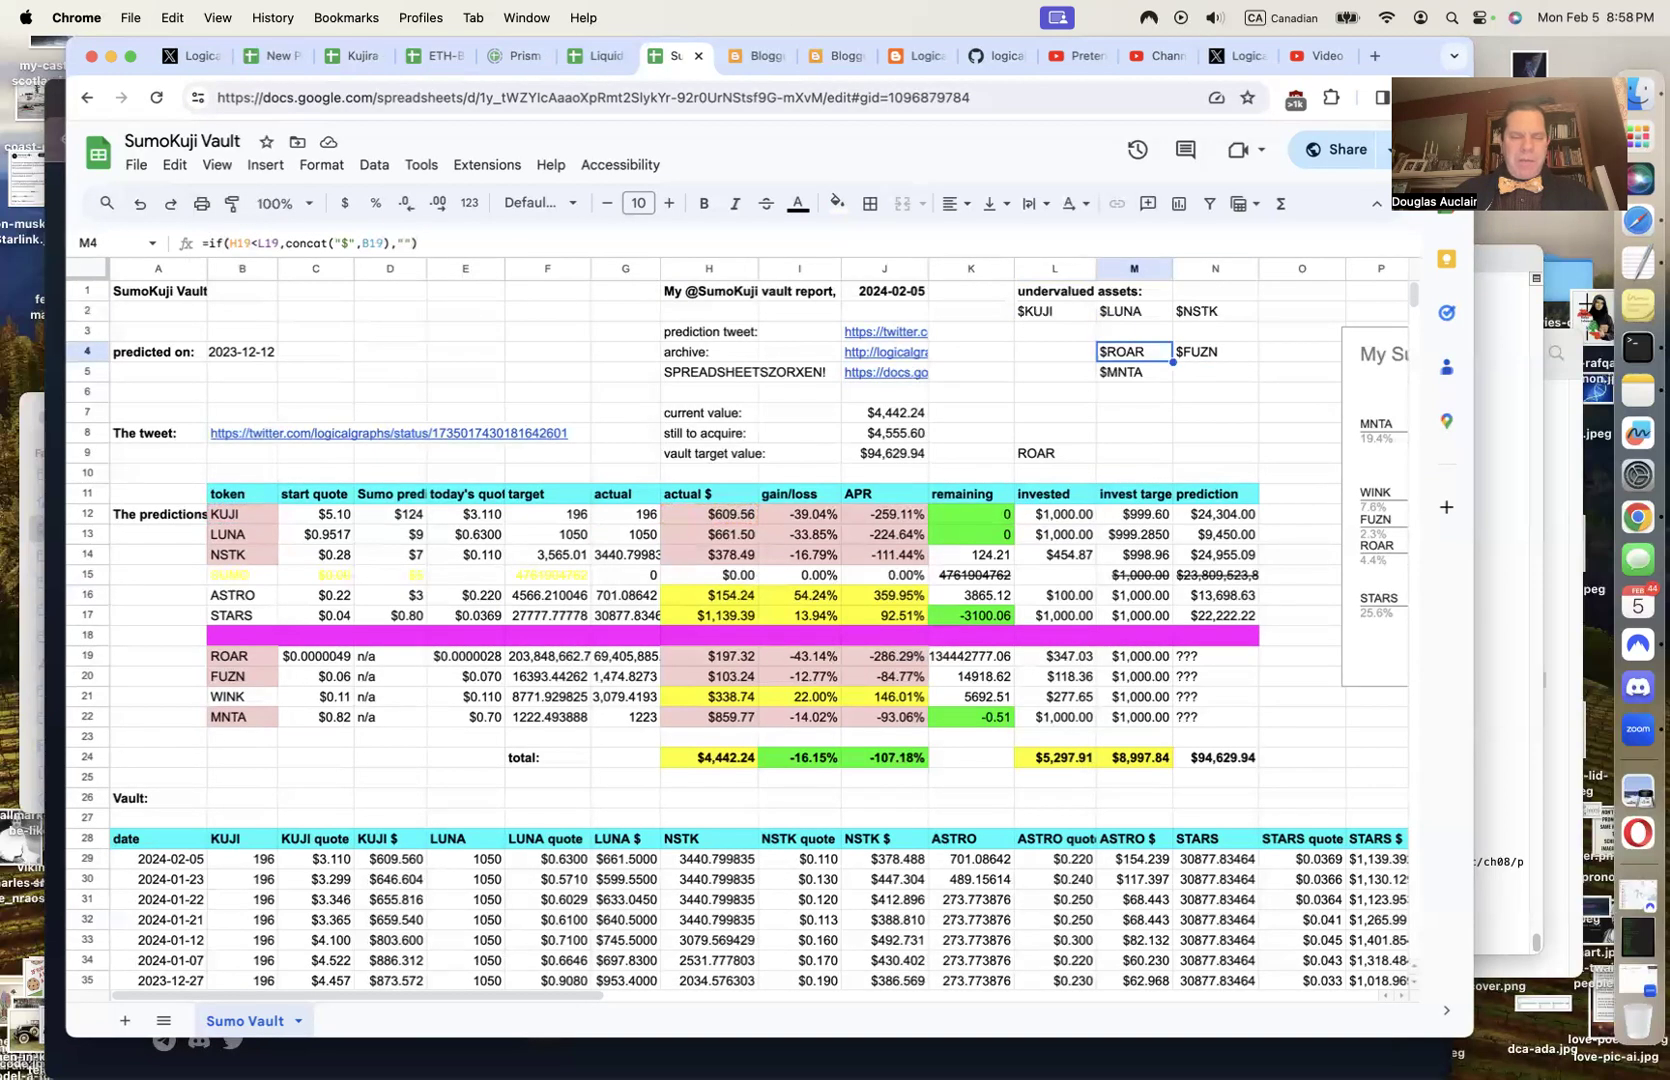
key("Right")
key("Down")
key("Left")
key("Left")
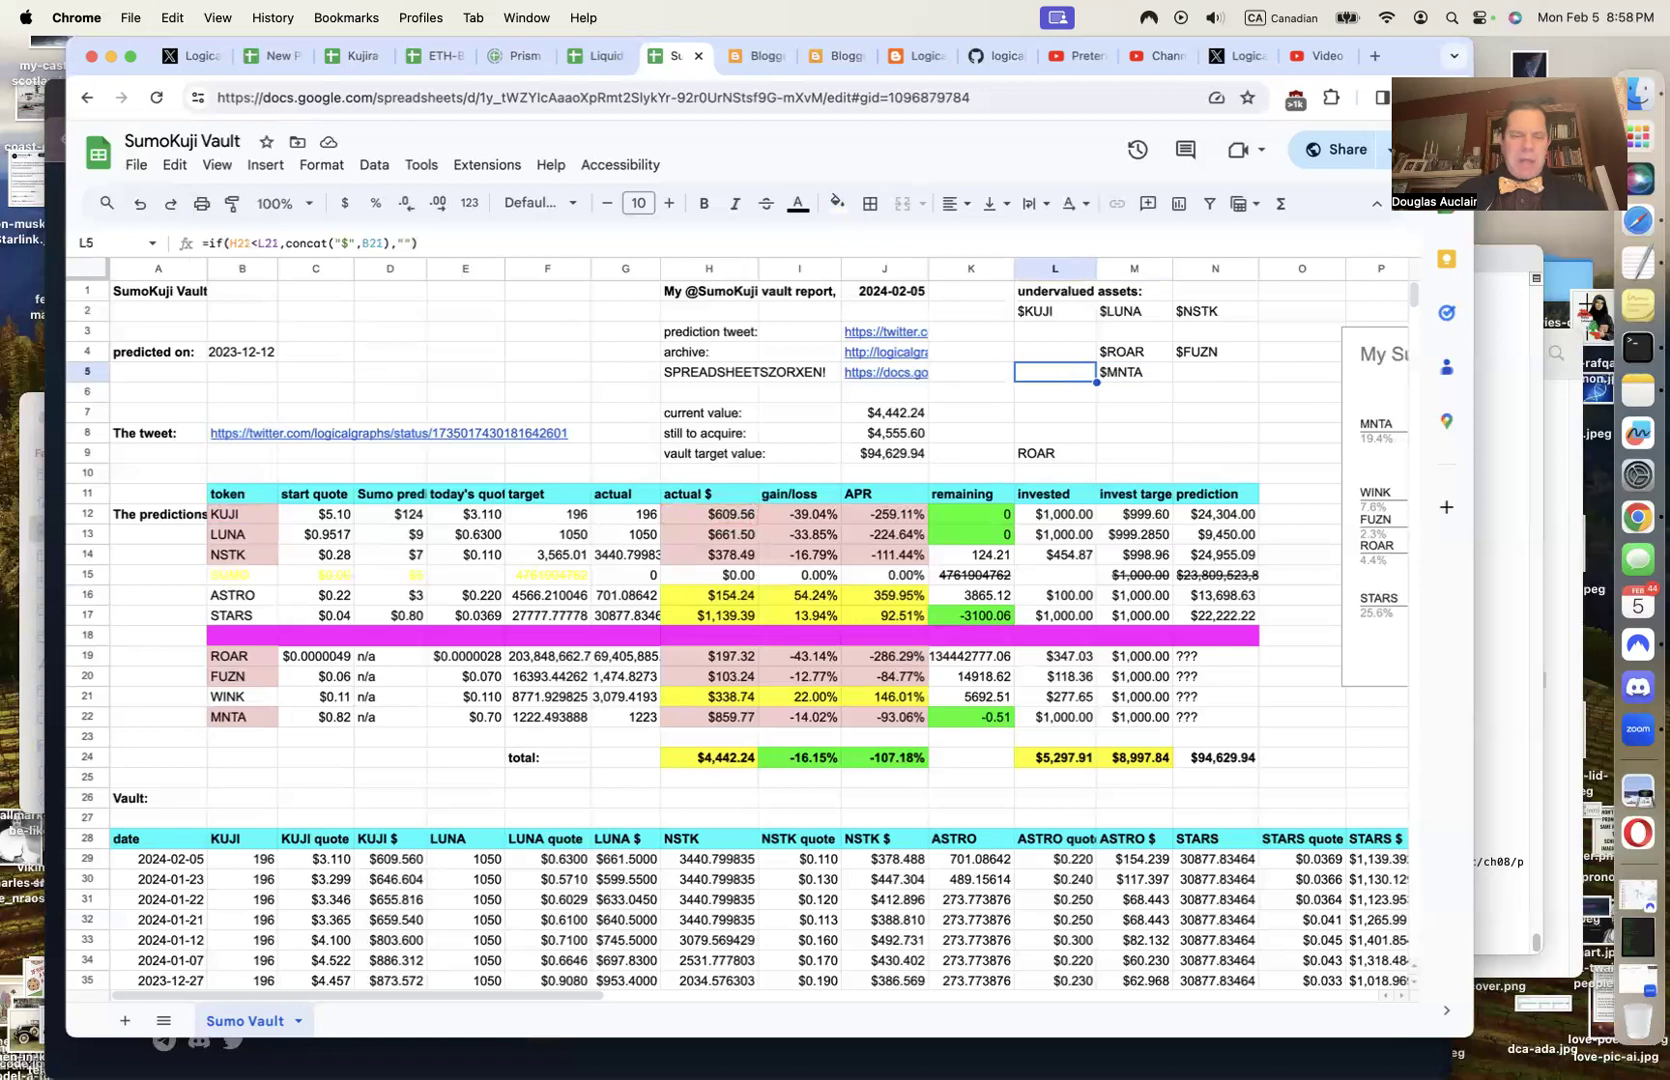
key("Right")
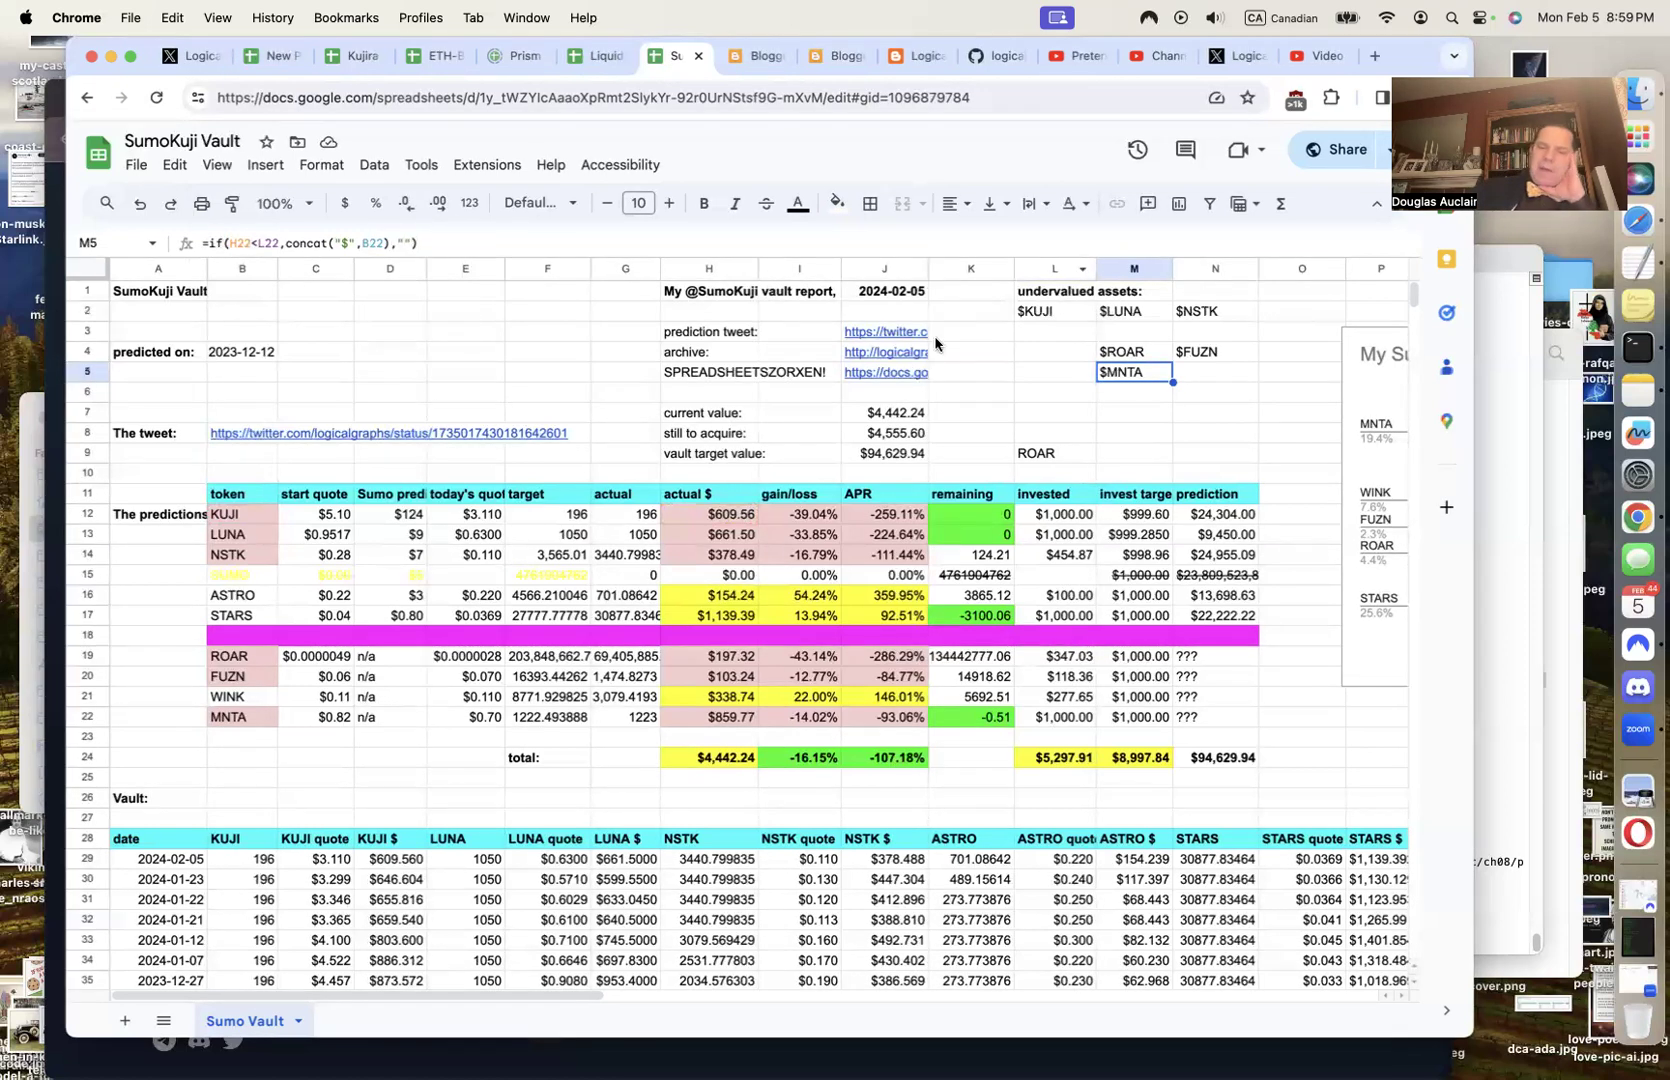
Compare the invested and actual dollar amounts of the KUJI, LUNA and NSTK rows in the predictions table
left_click(1058, 518)
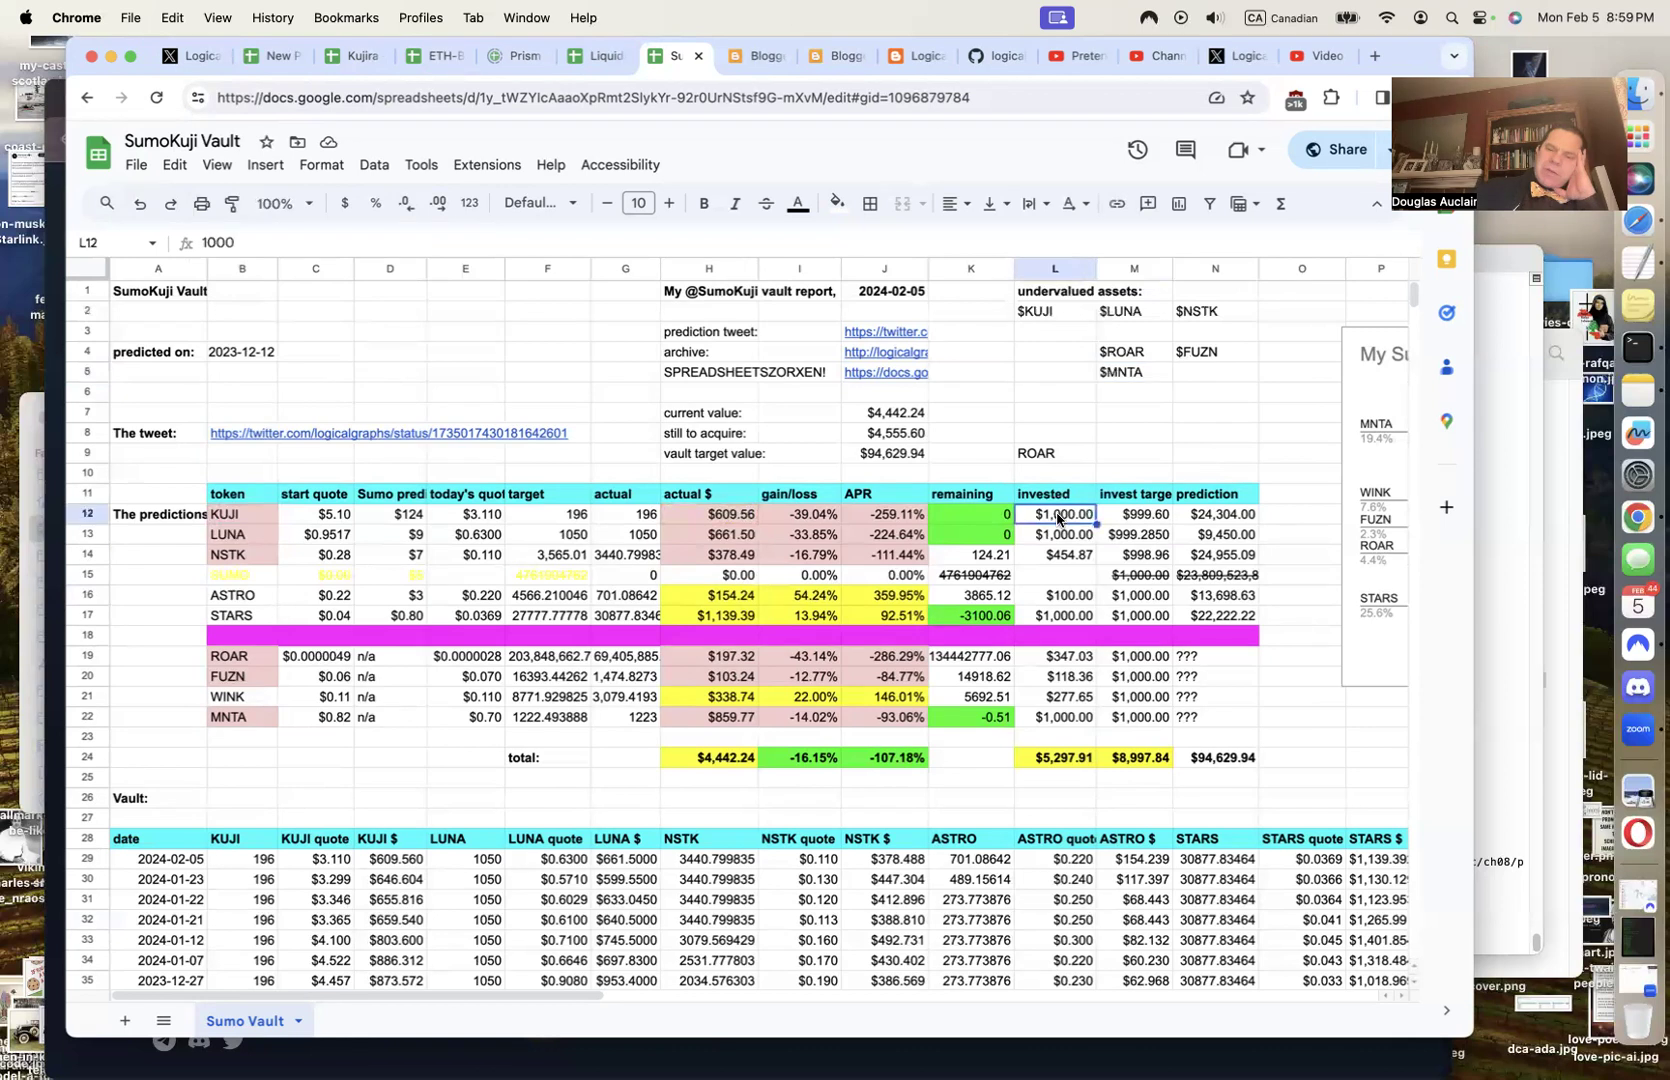
left_click(729, 514)
left_click(243, 517)
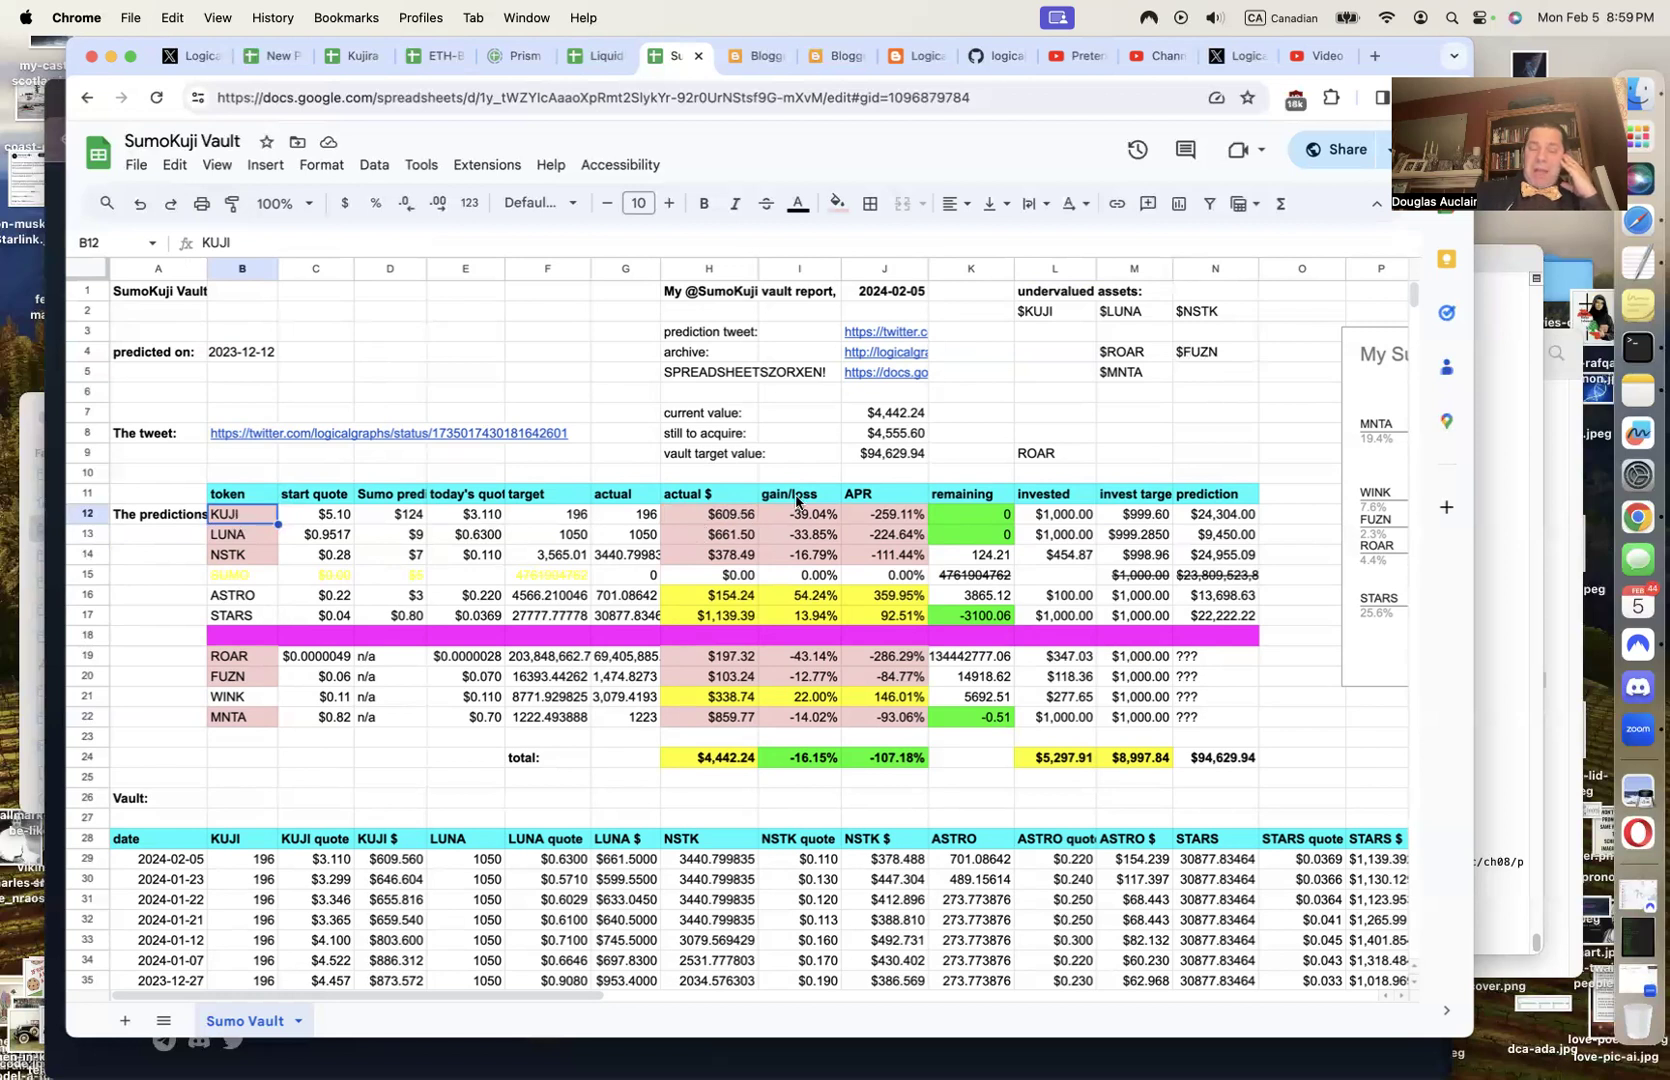
left_click(742, 518)
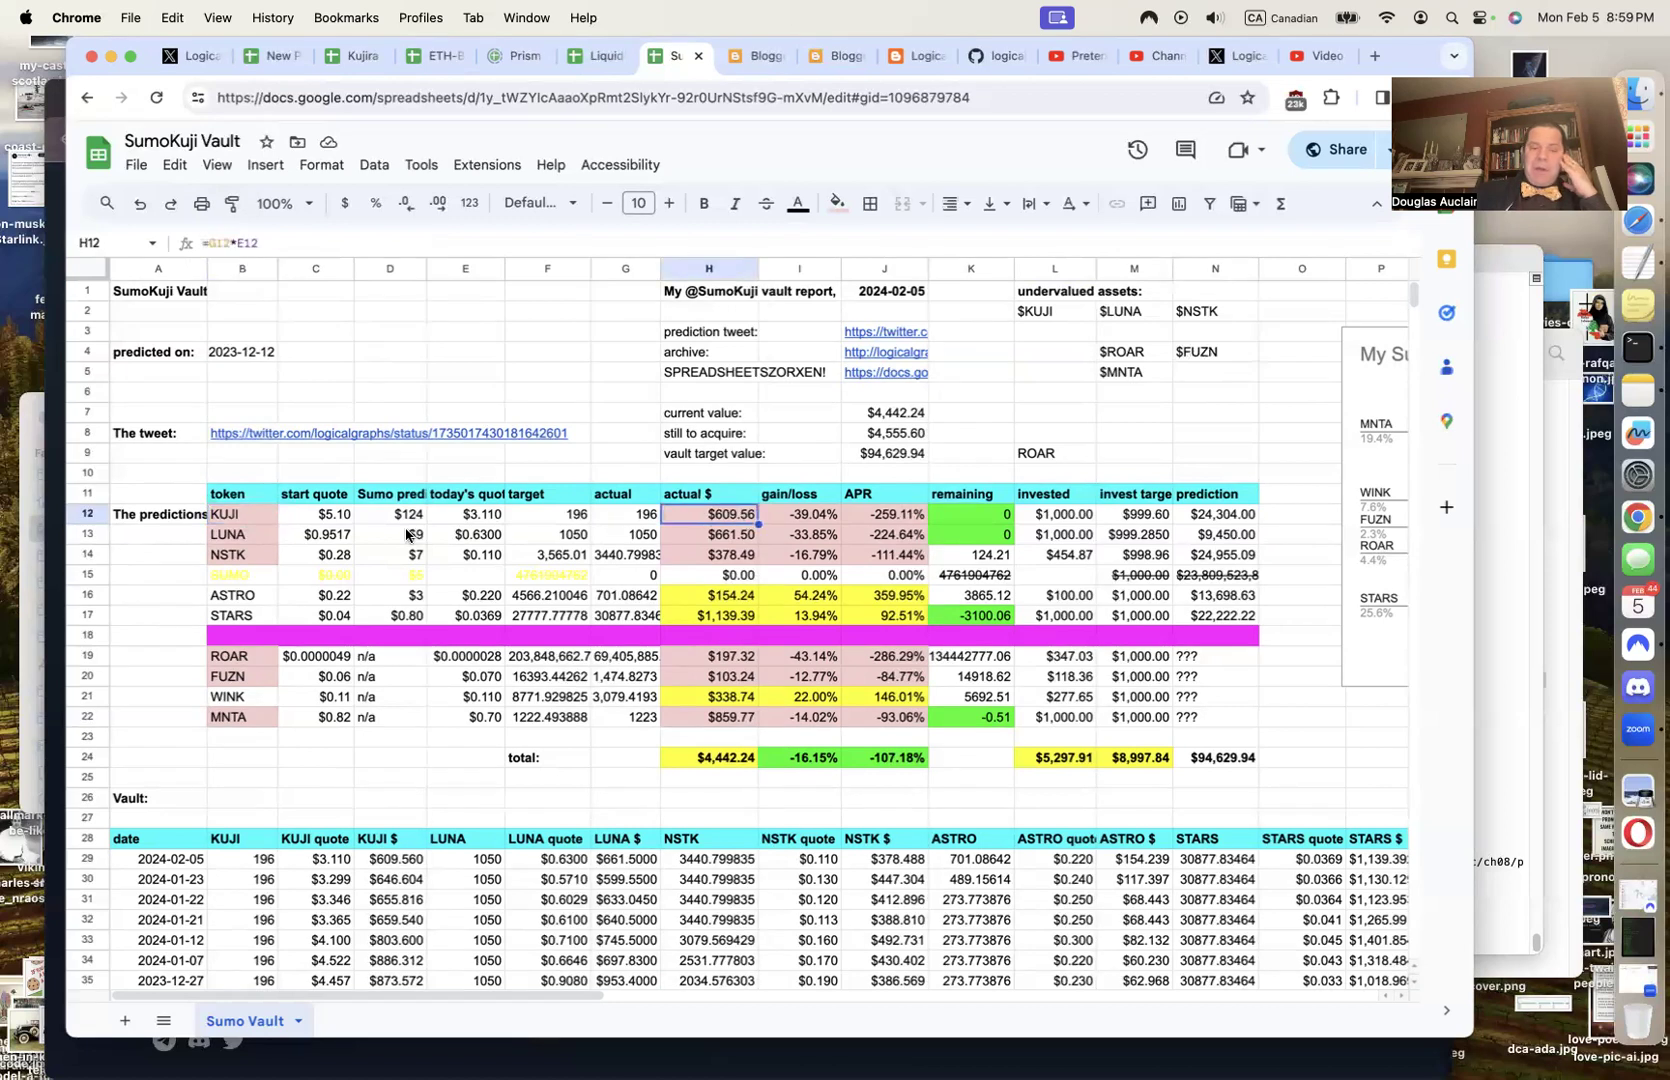
left_click(225, 543)
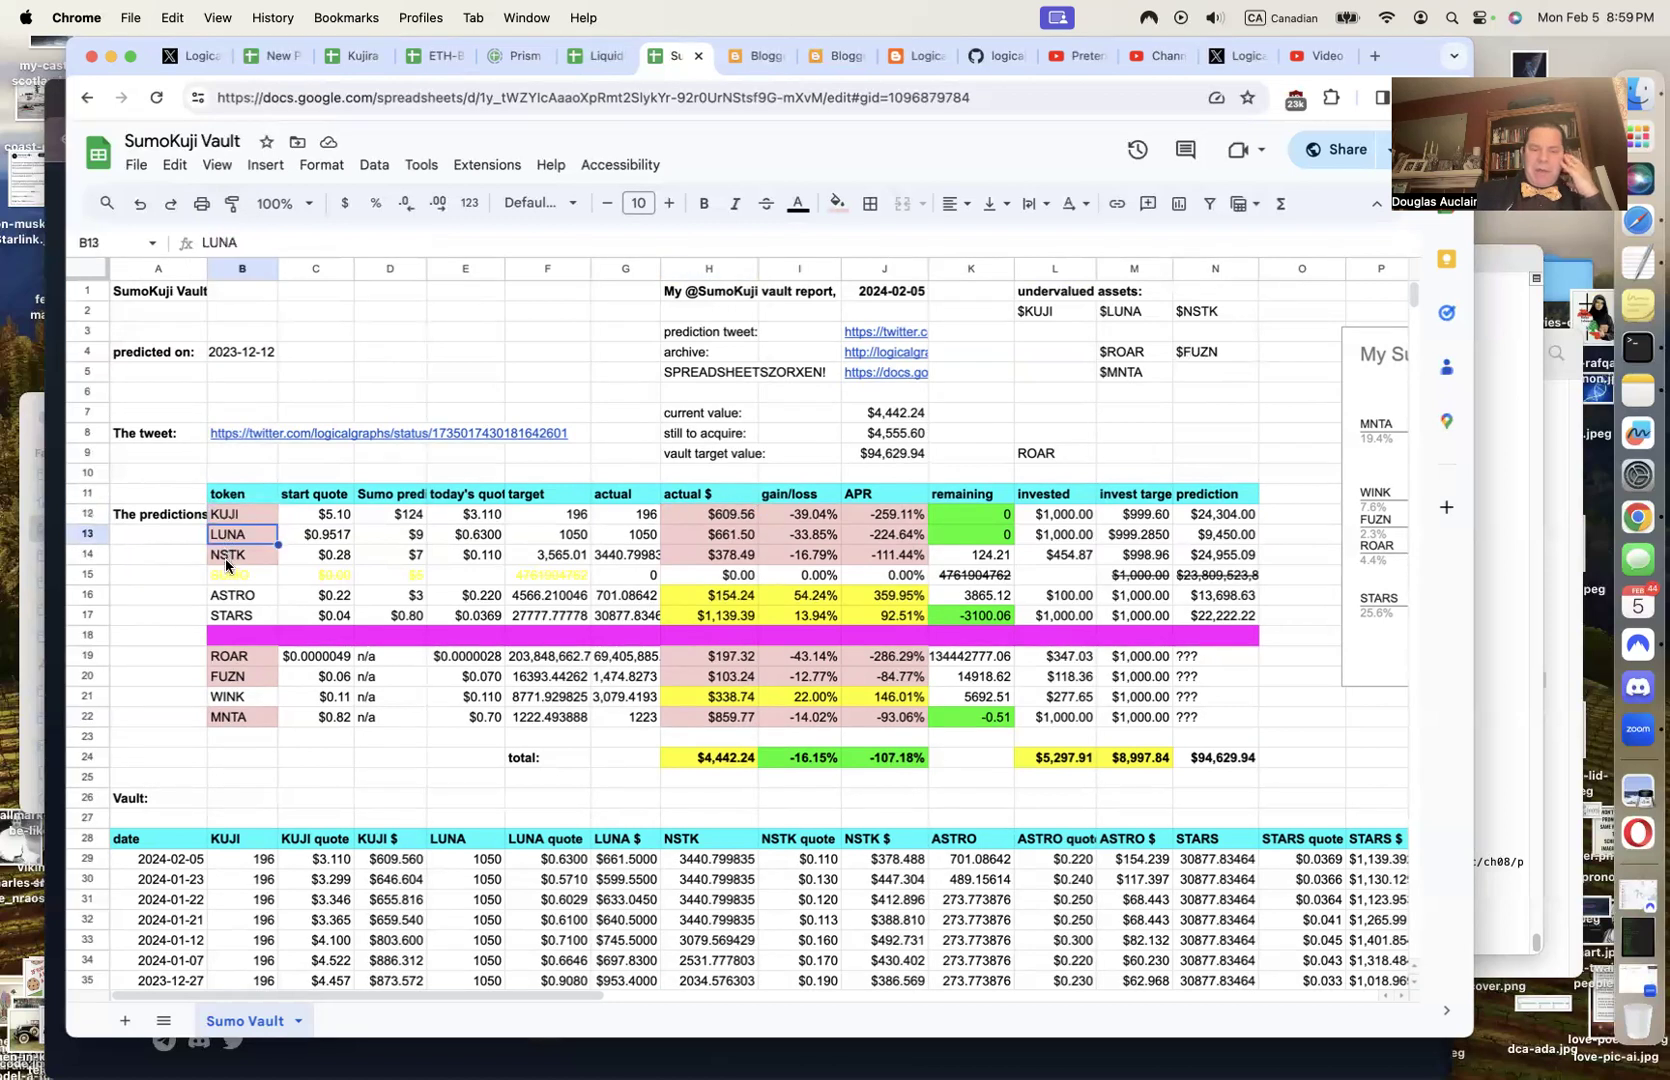
left_click(225, 558)
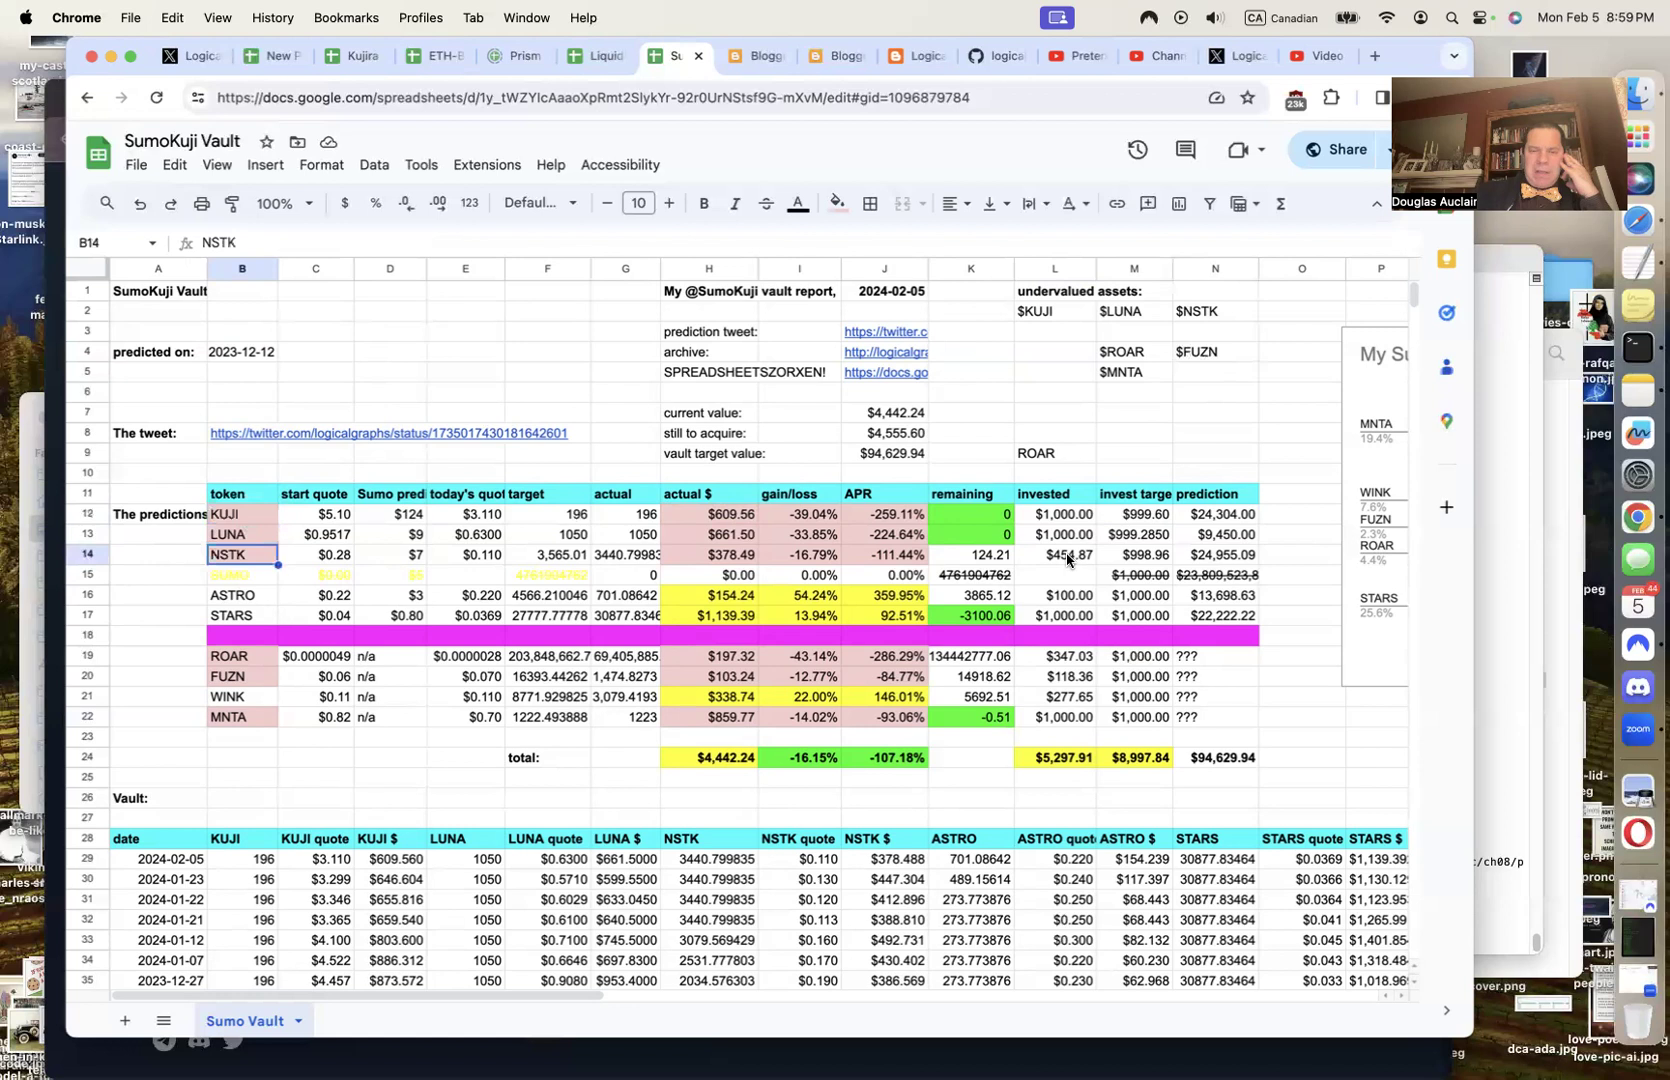
left_click(737, 555)
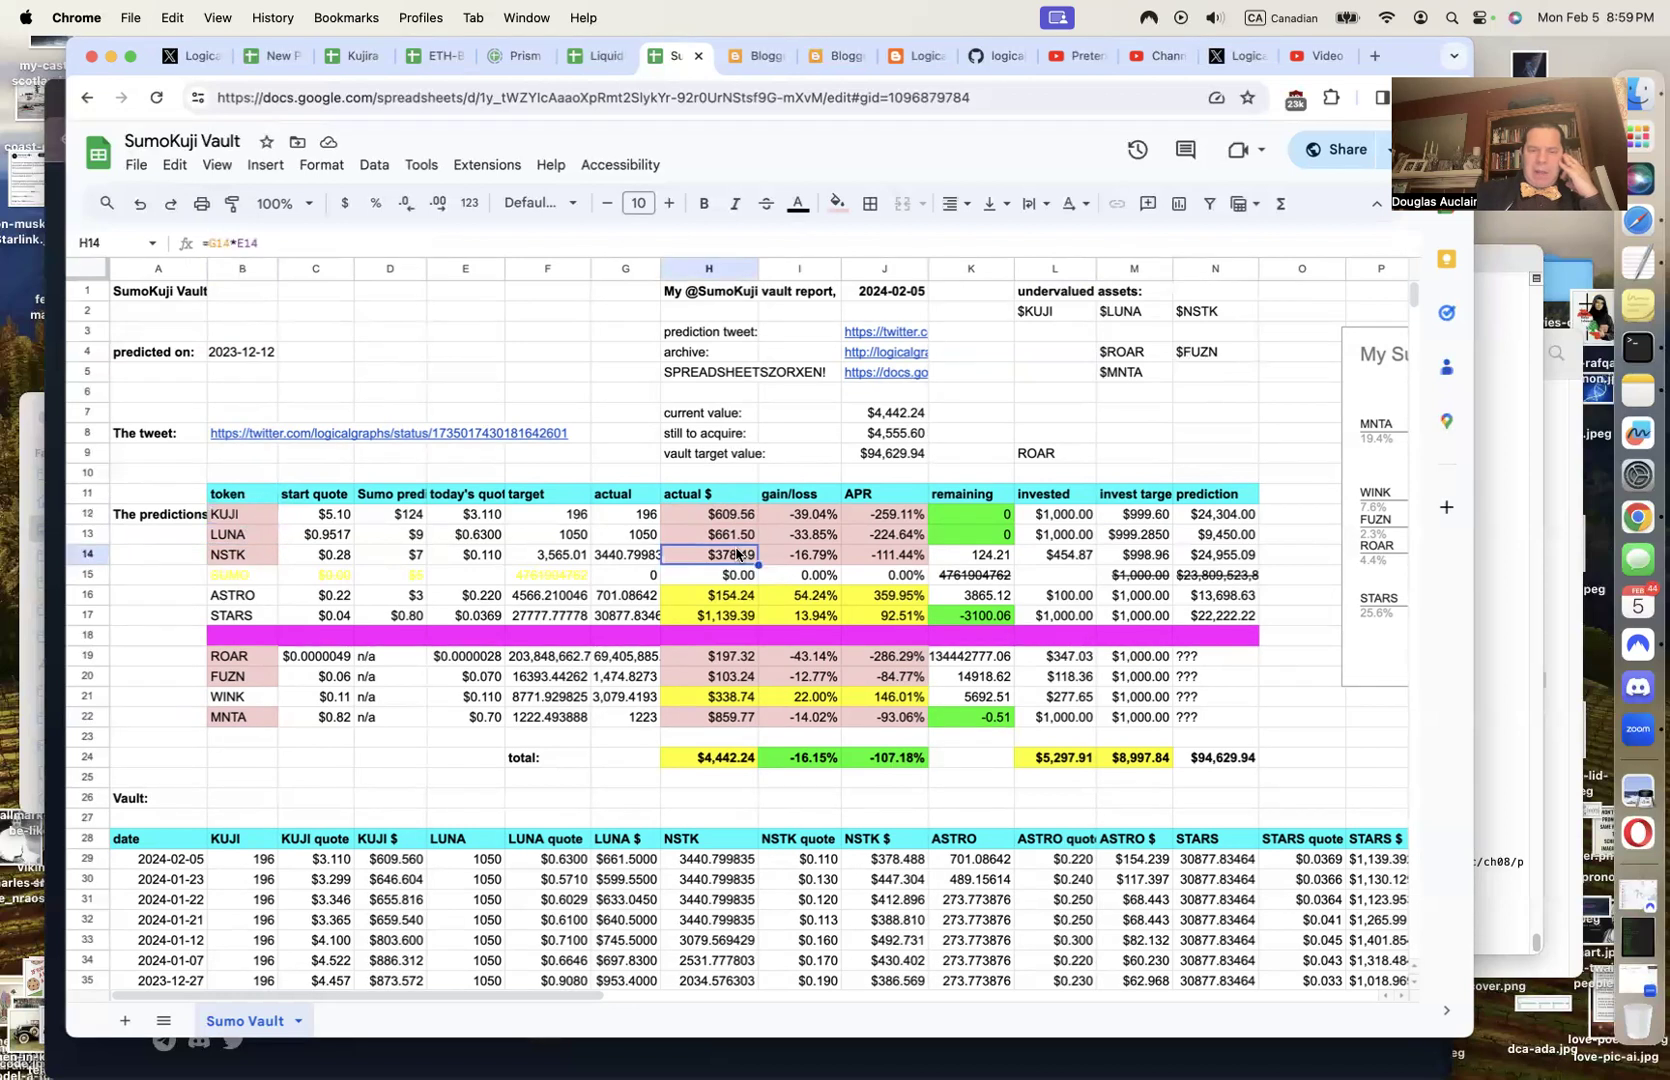
left_click(1075, 560)
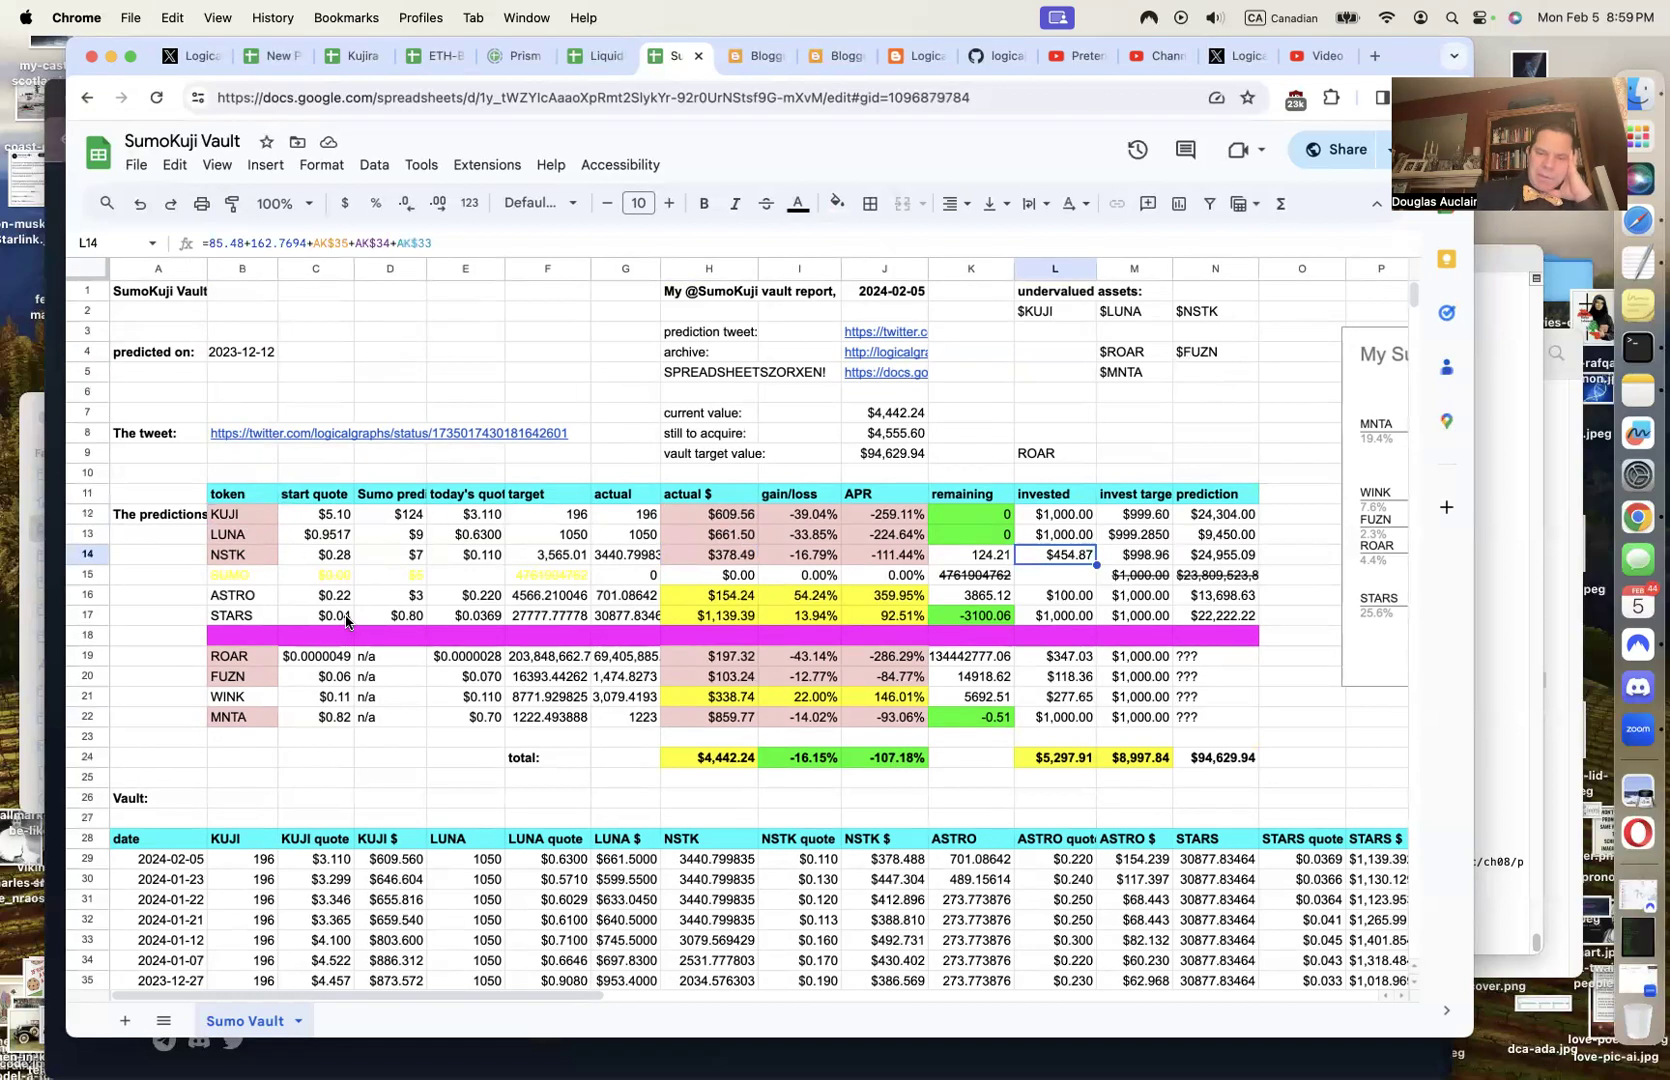
Examine ASTRO's invested and actual amounts, then compare its start quote, Sumo prediction and today's quote in row 16
left_click(237, 597)
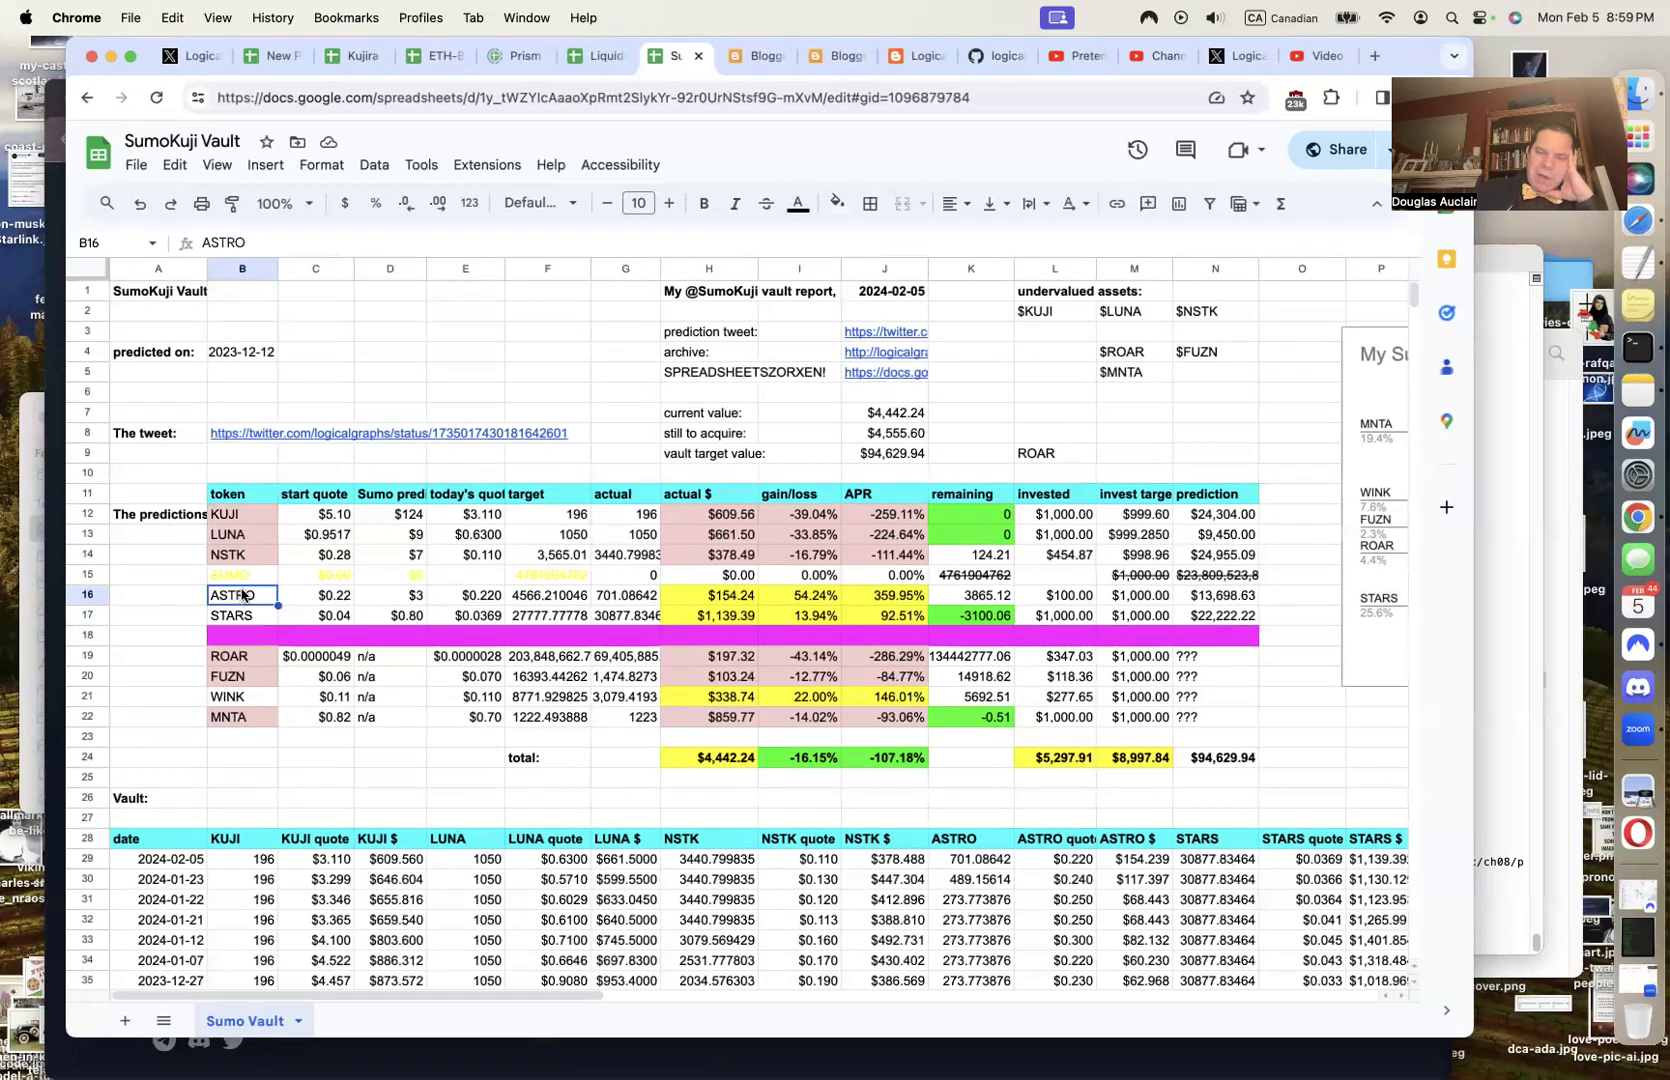
left_click(1066, 593)
left_click(722, 597)
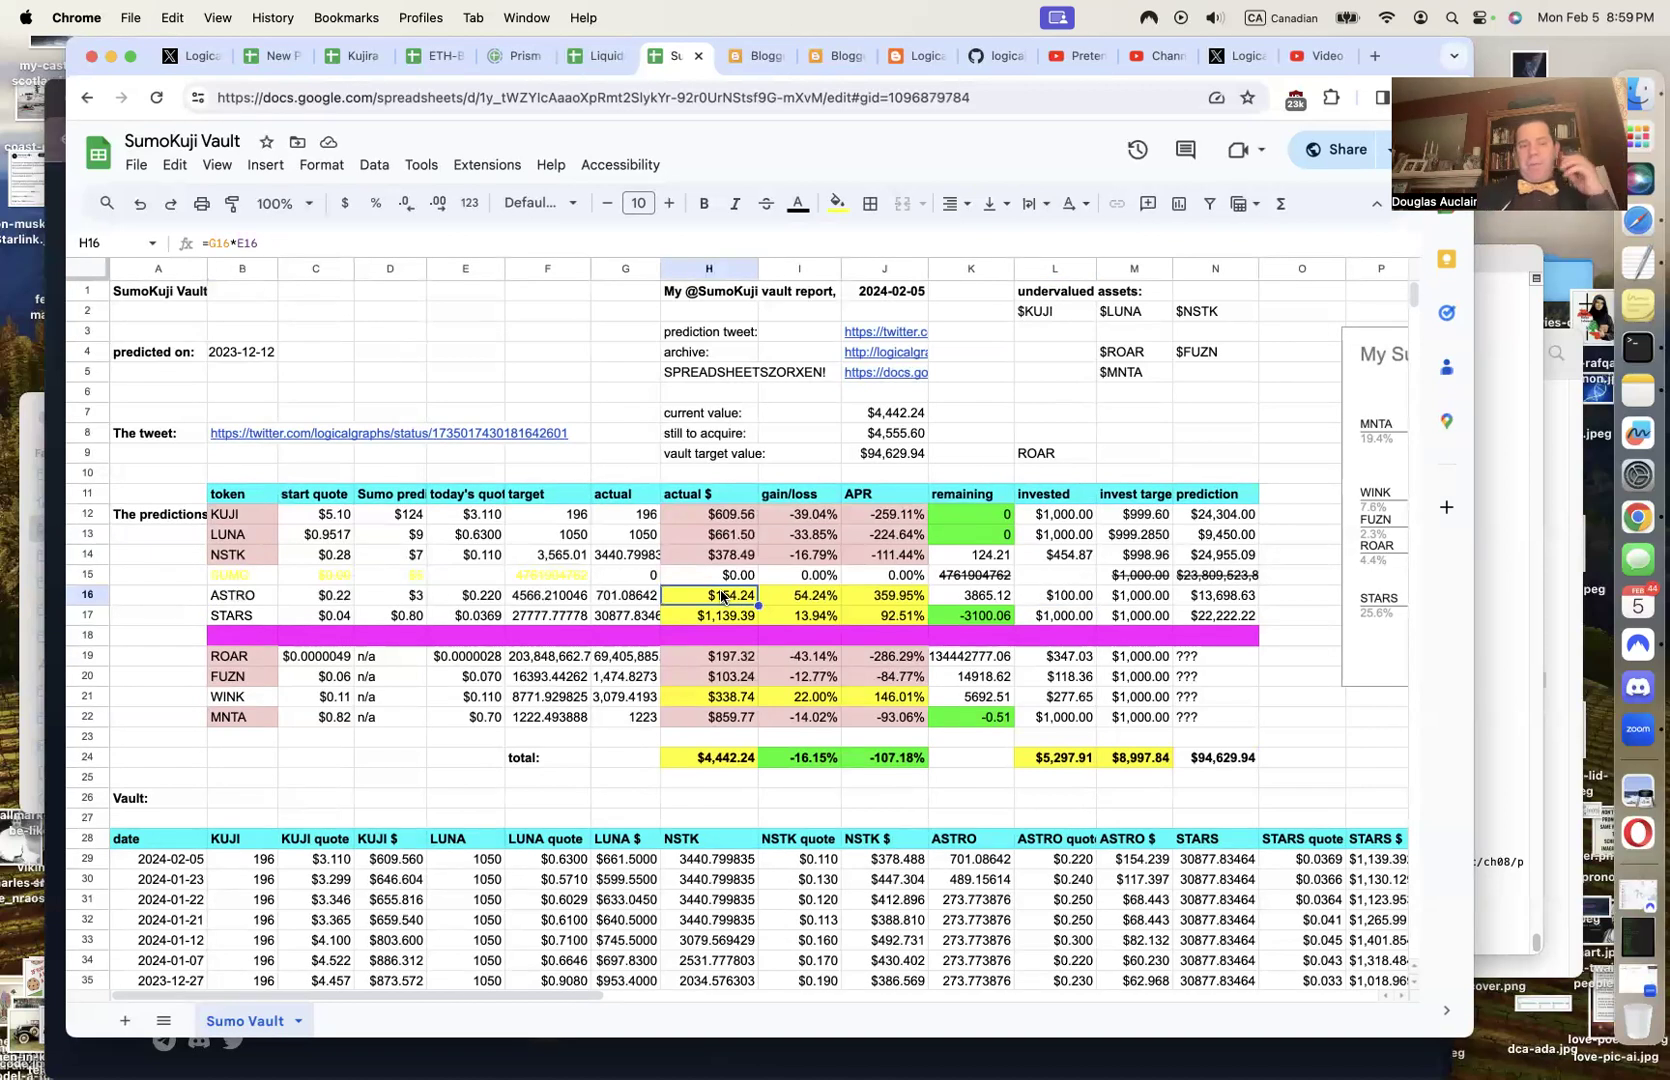
left_click(409, 593)
left_click(321, 582)
left_click(323, 596)
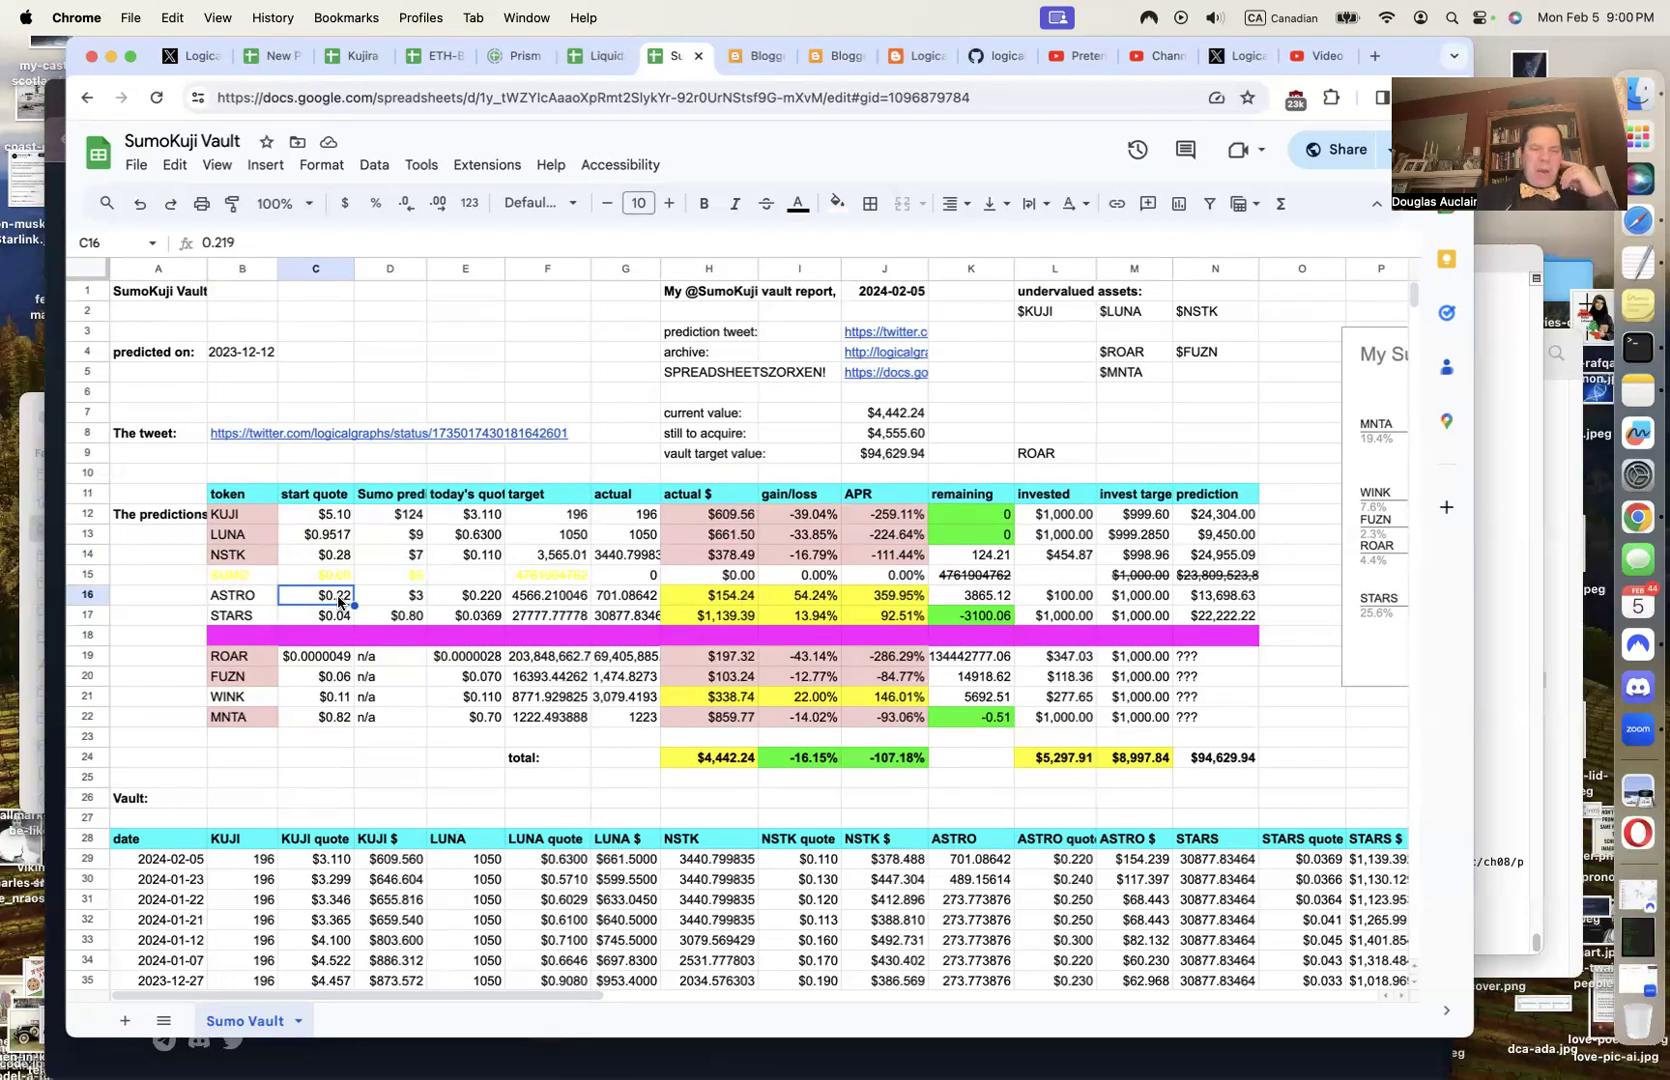
left_click(476, 599)
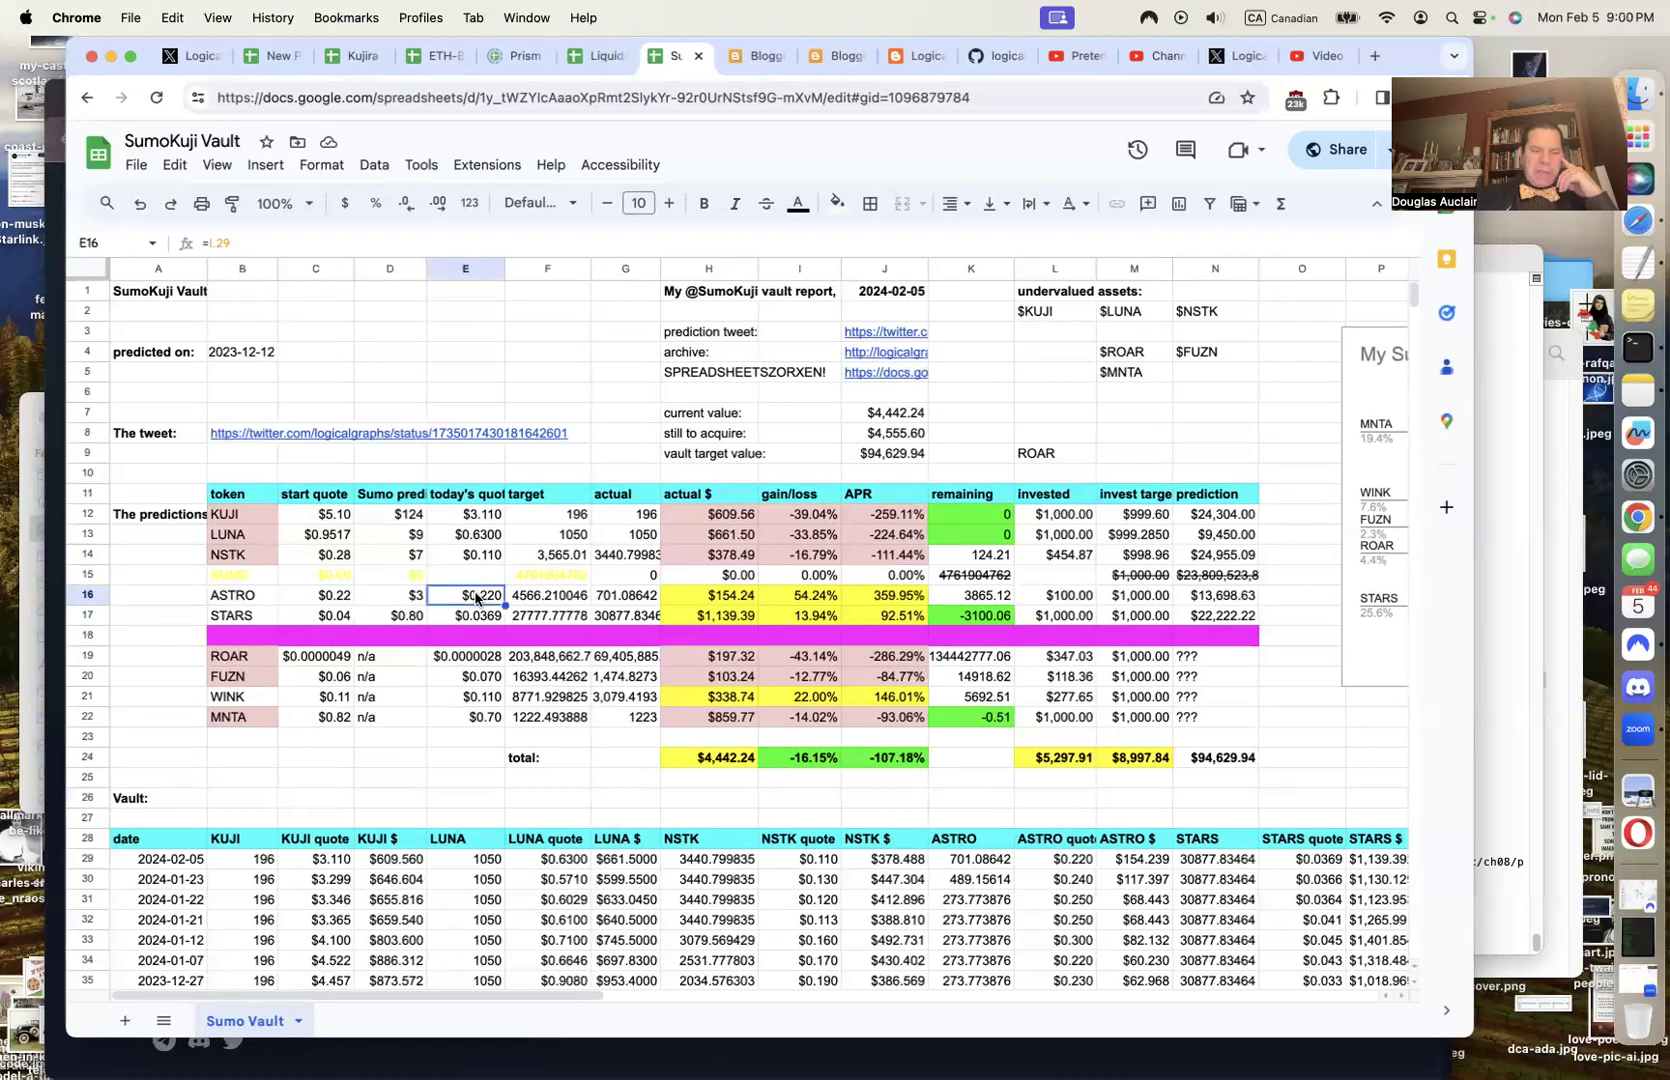
left_click(392, 601)
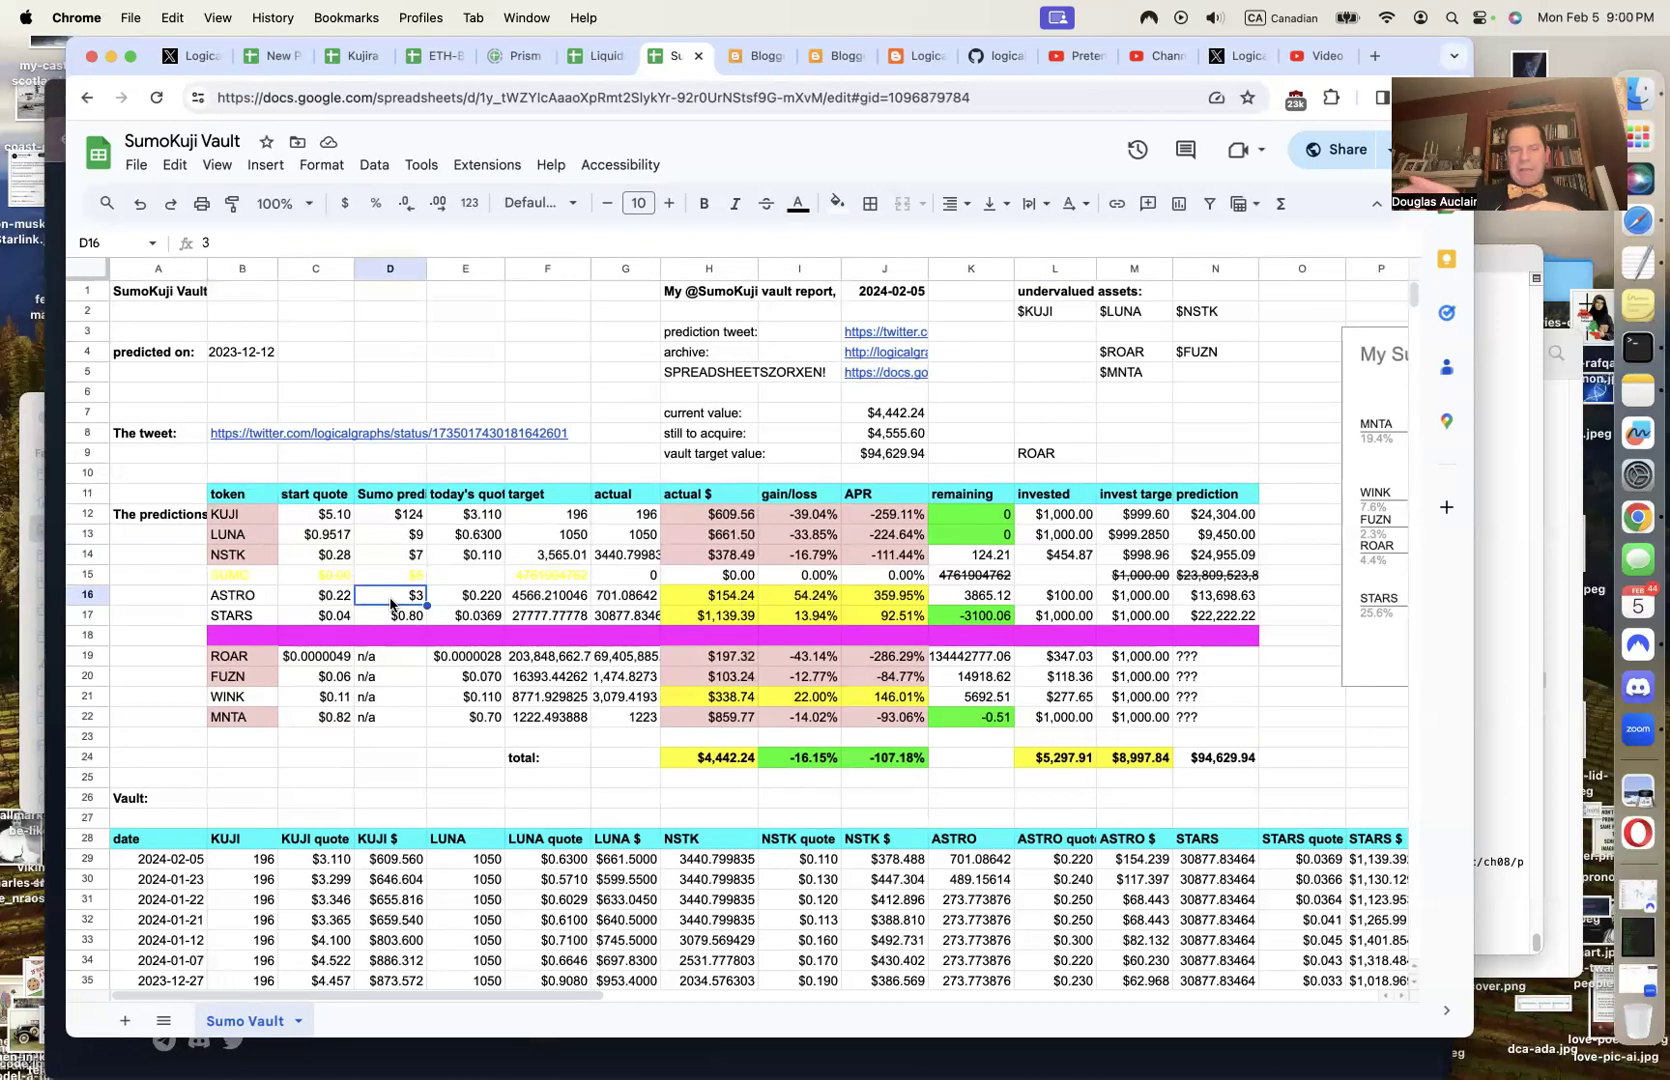
left_click(485, 597)
left_click(408, 595)
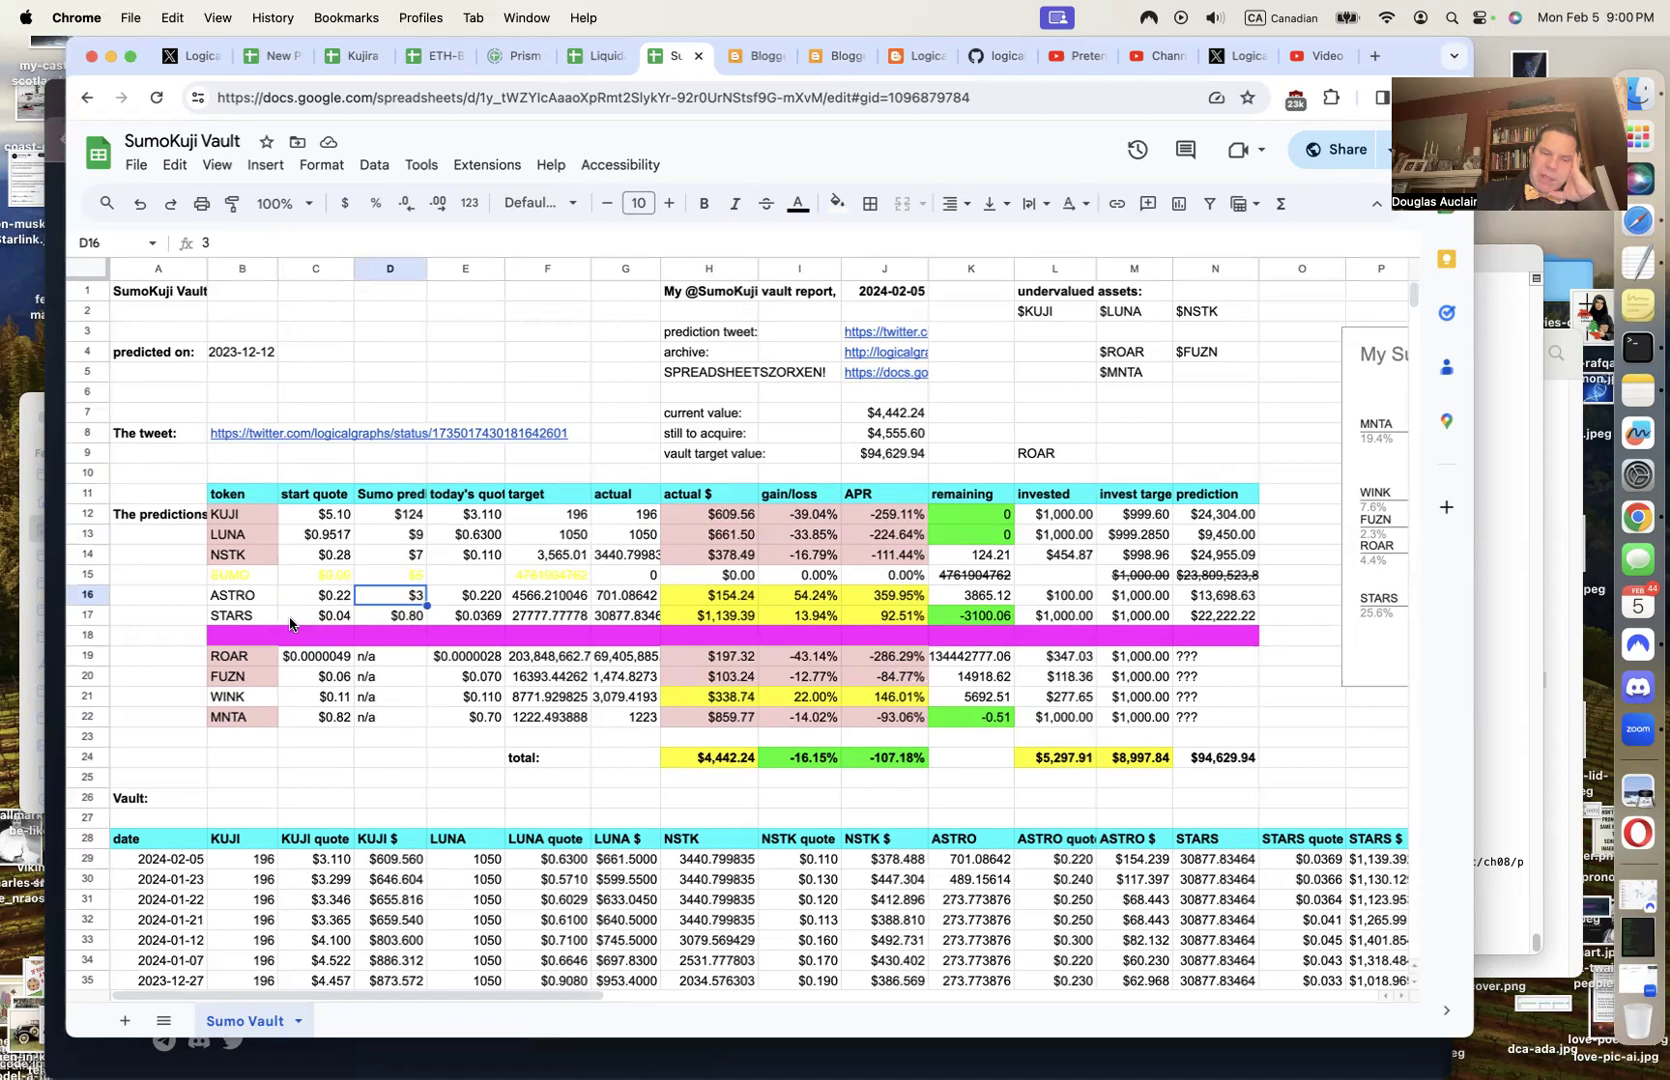
Compare STARS' invested amount with its actual value, and its Sumo prediction with today's quote in row 17
left_click(254, 617)
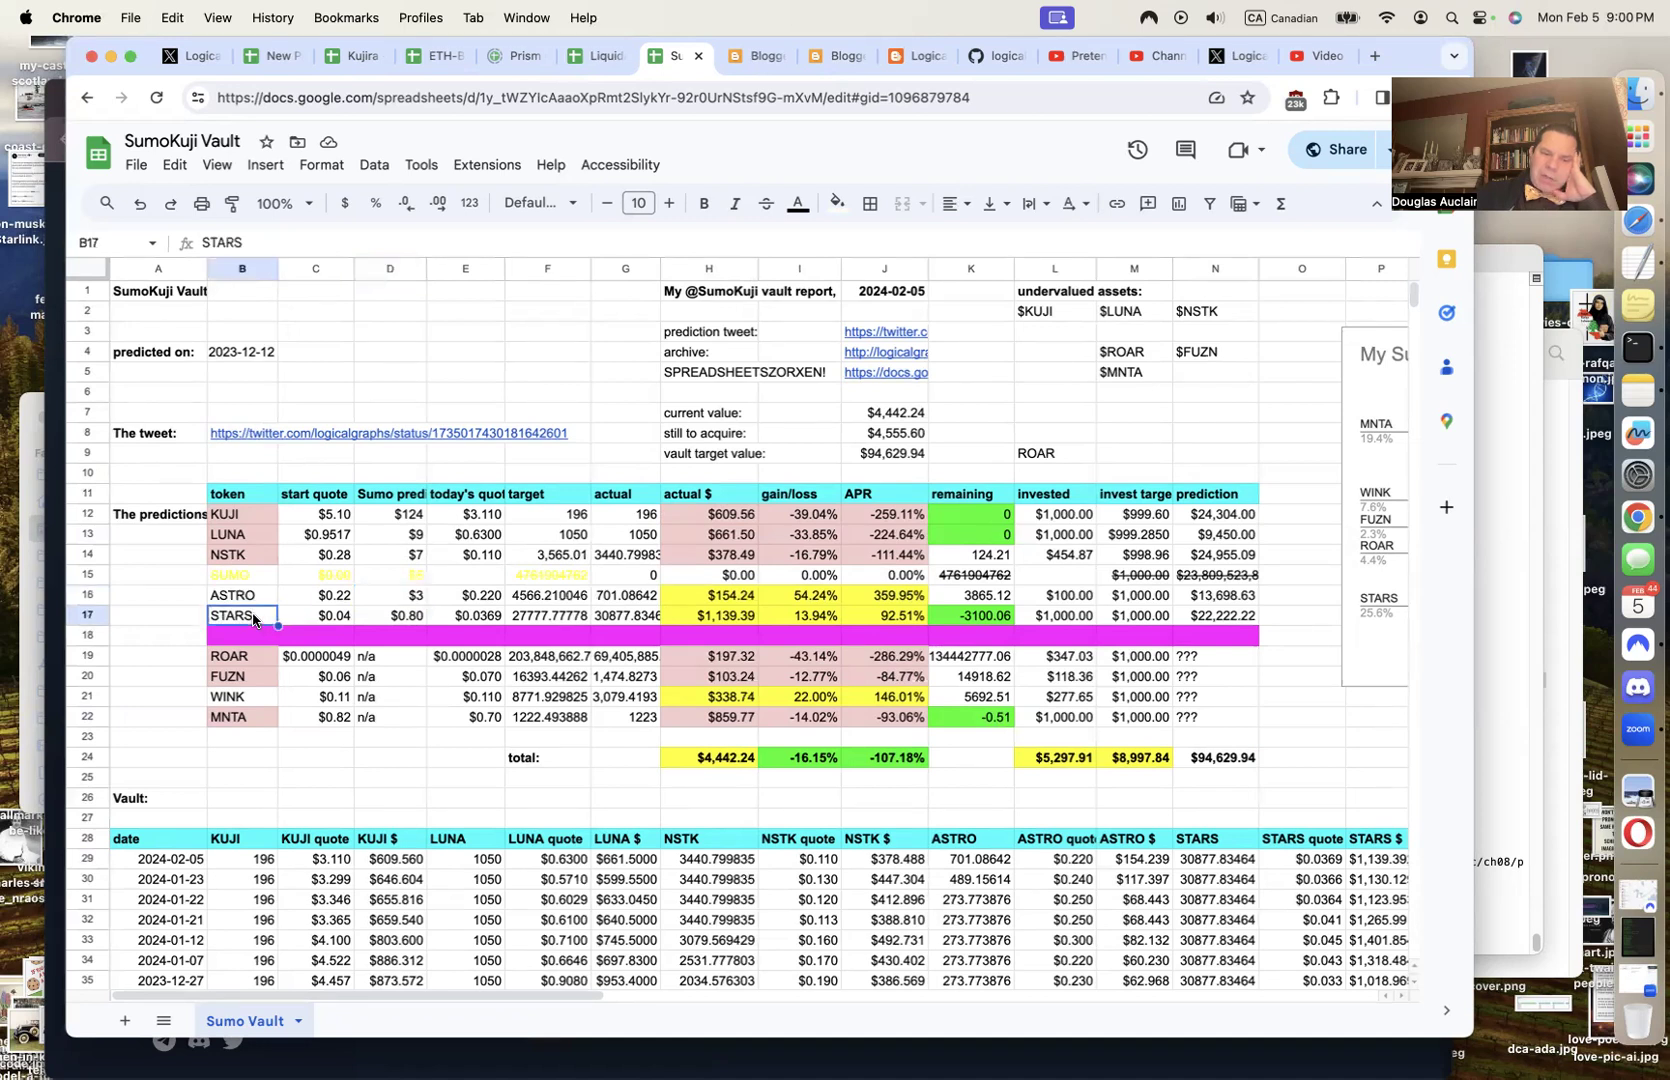
left_click(466, 620)
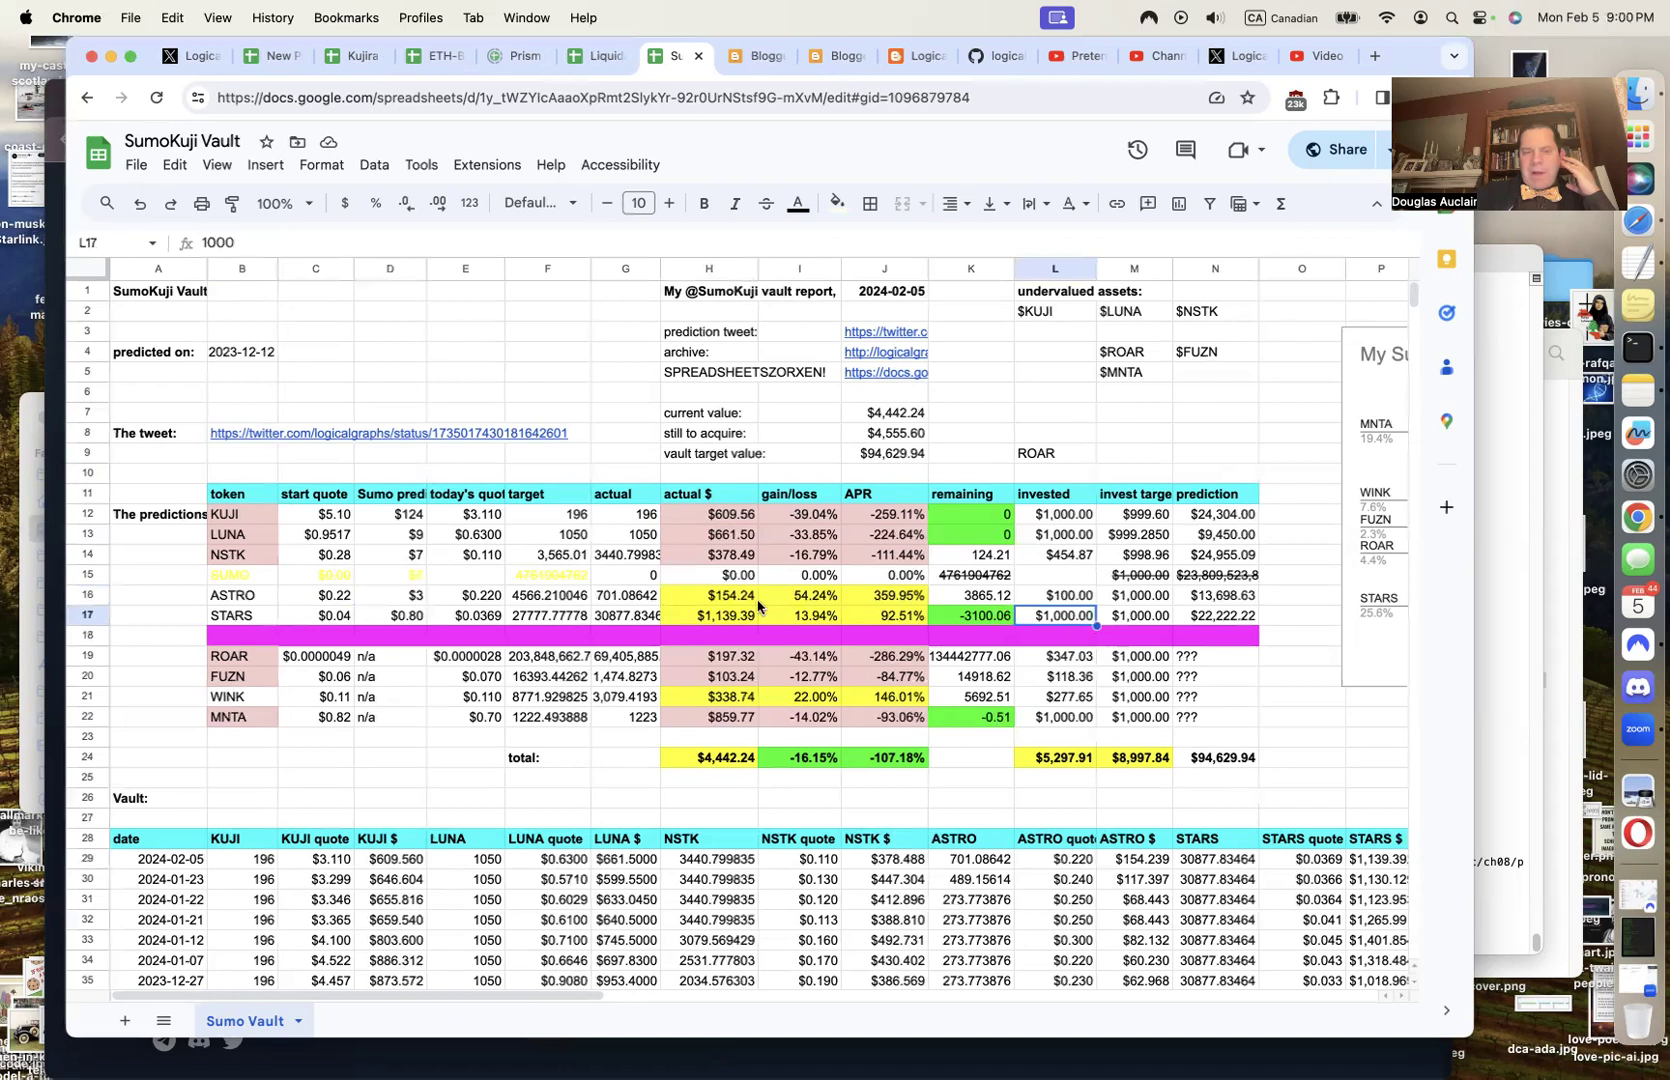
left_click(729, 620)
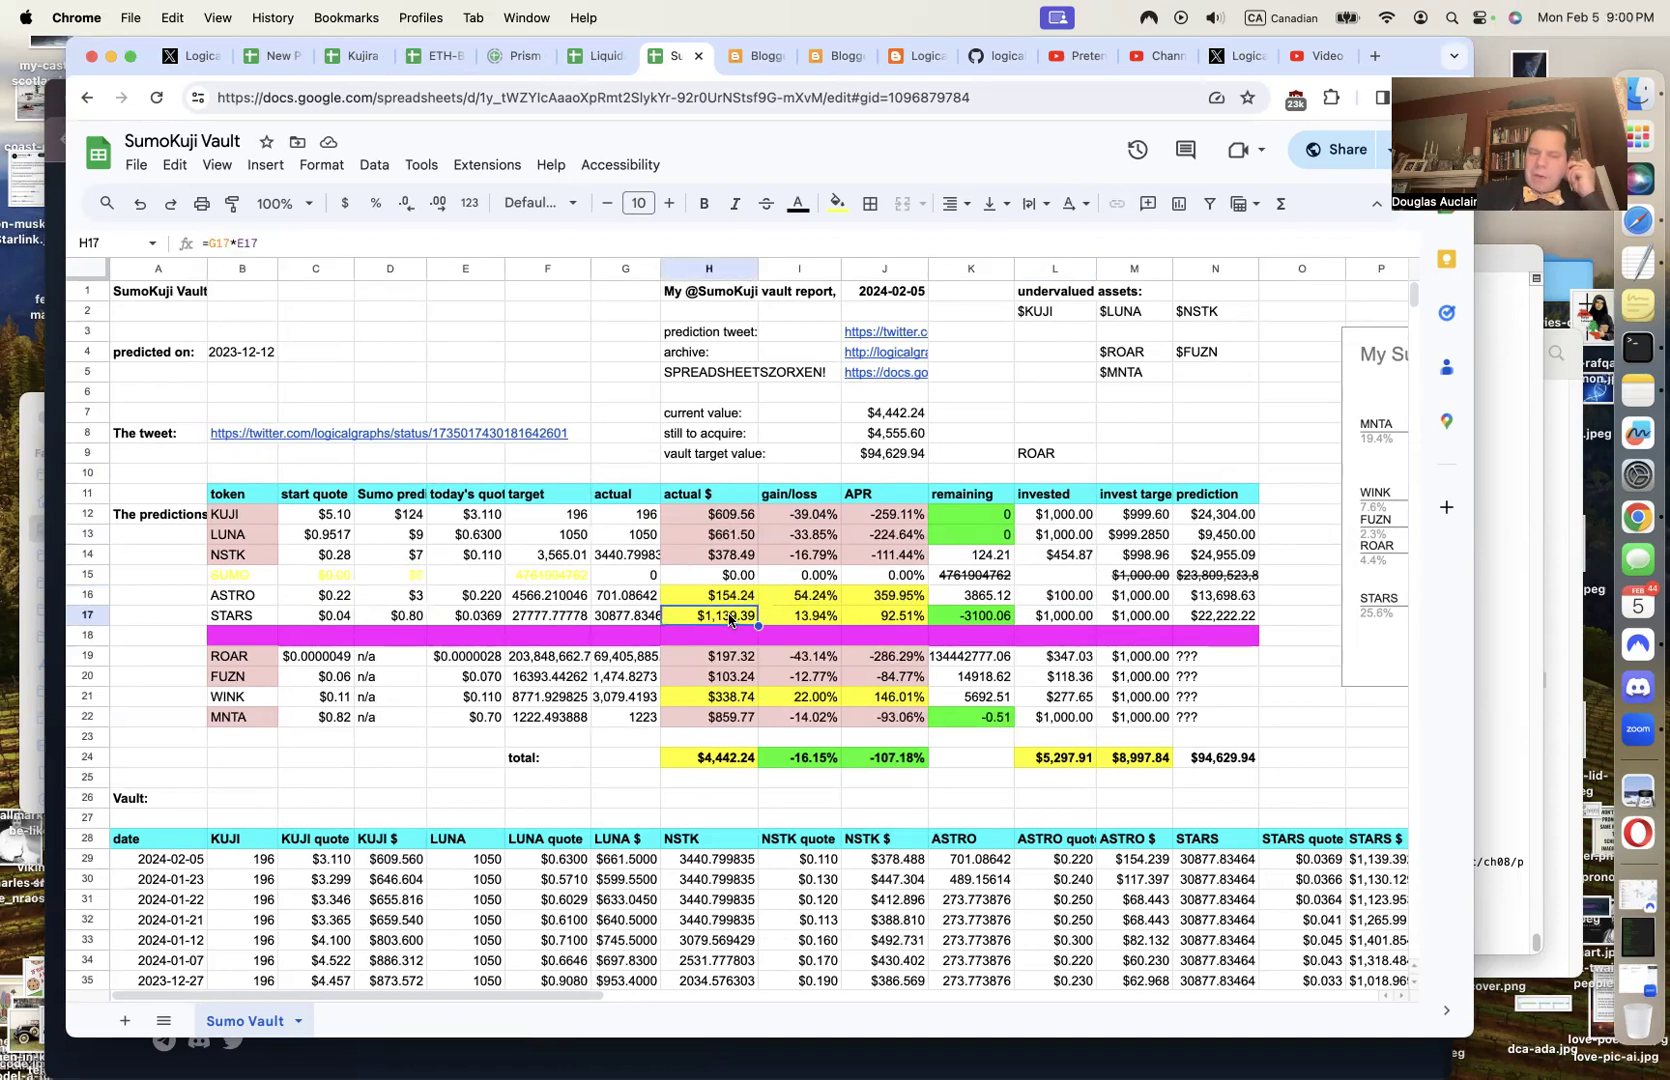
left_click(392, 617)
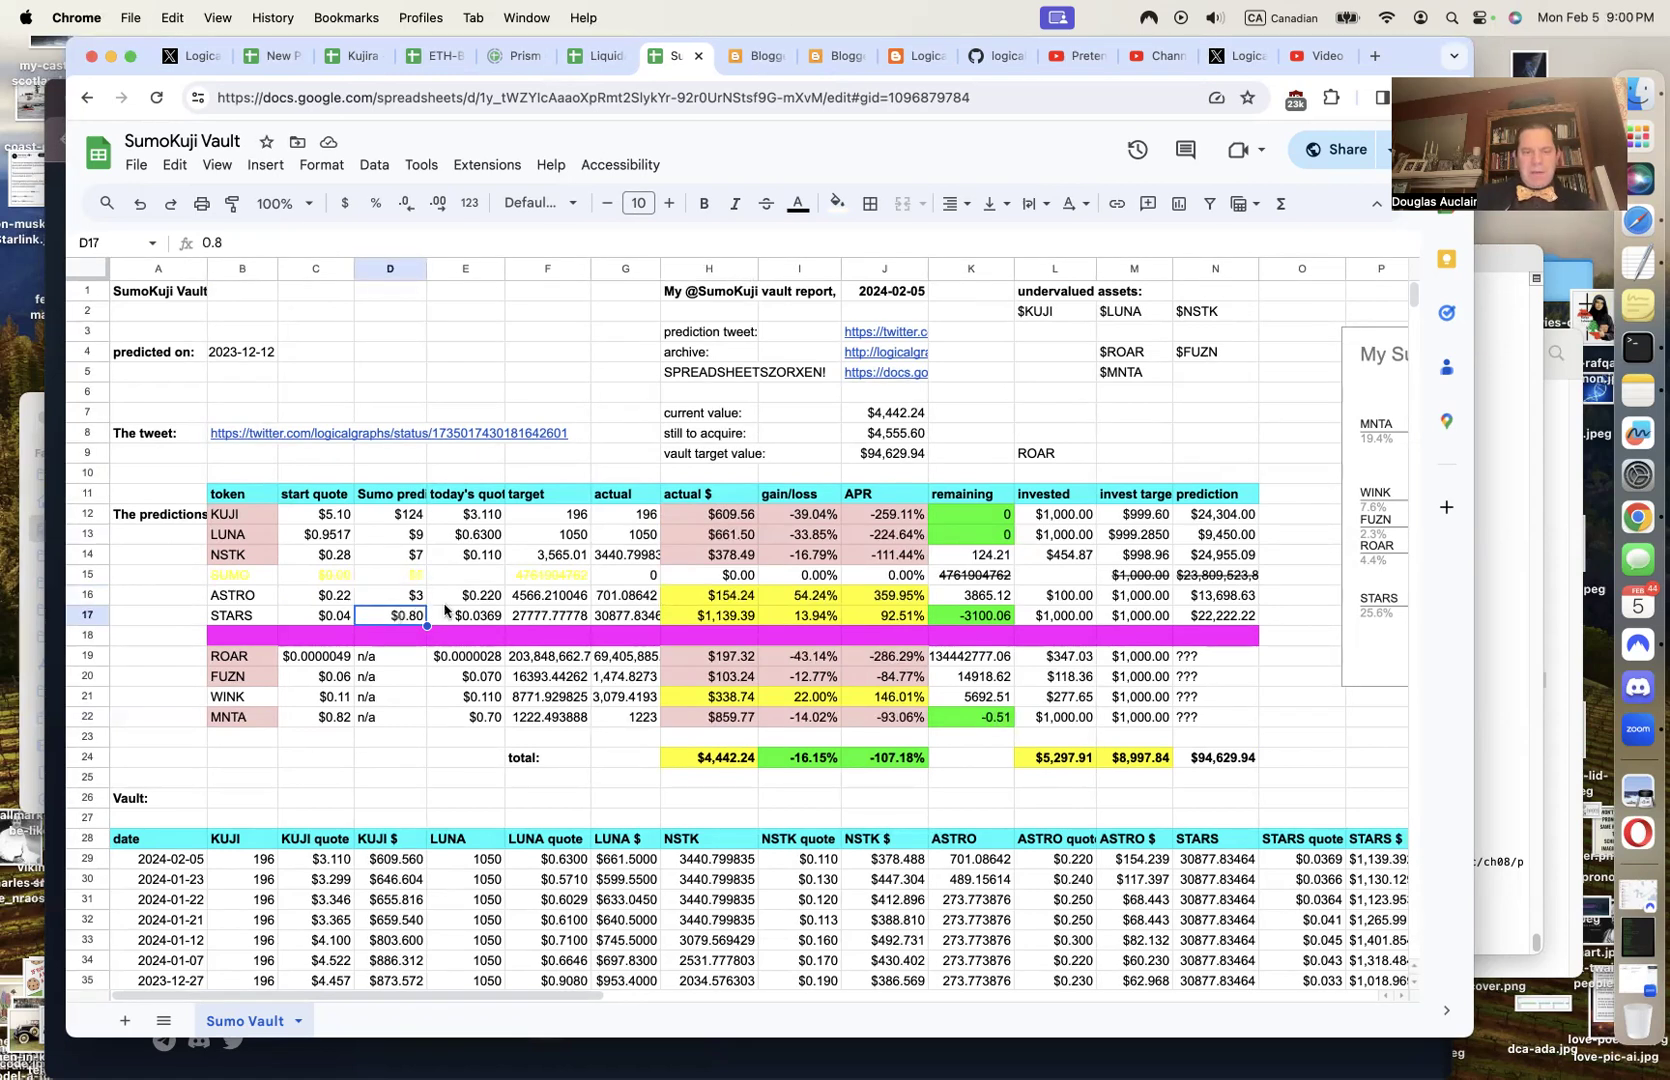
left_click(480, 621)
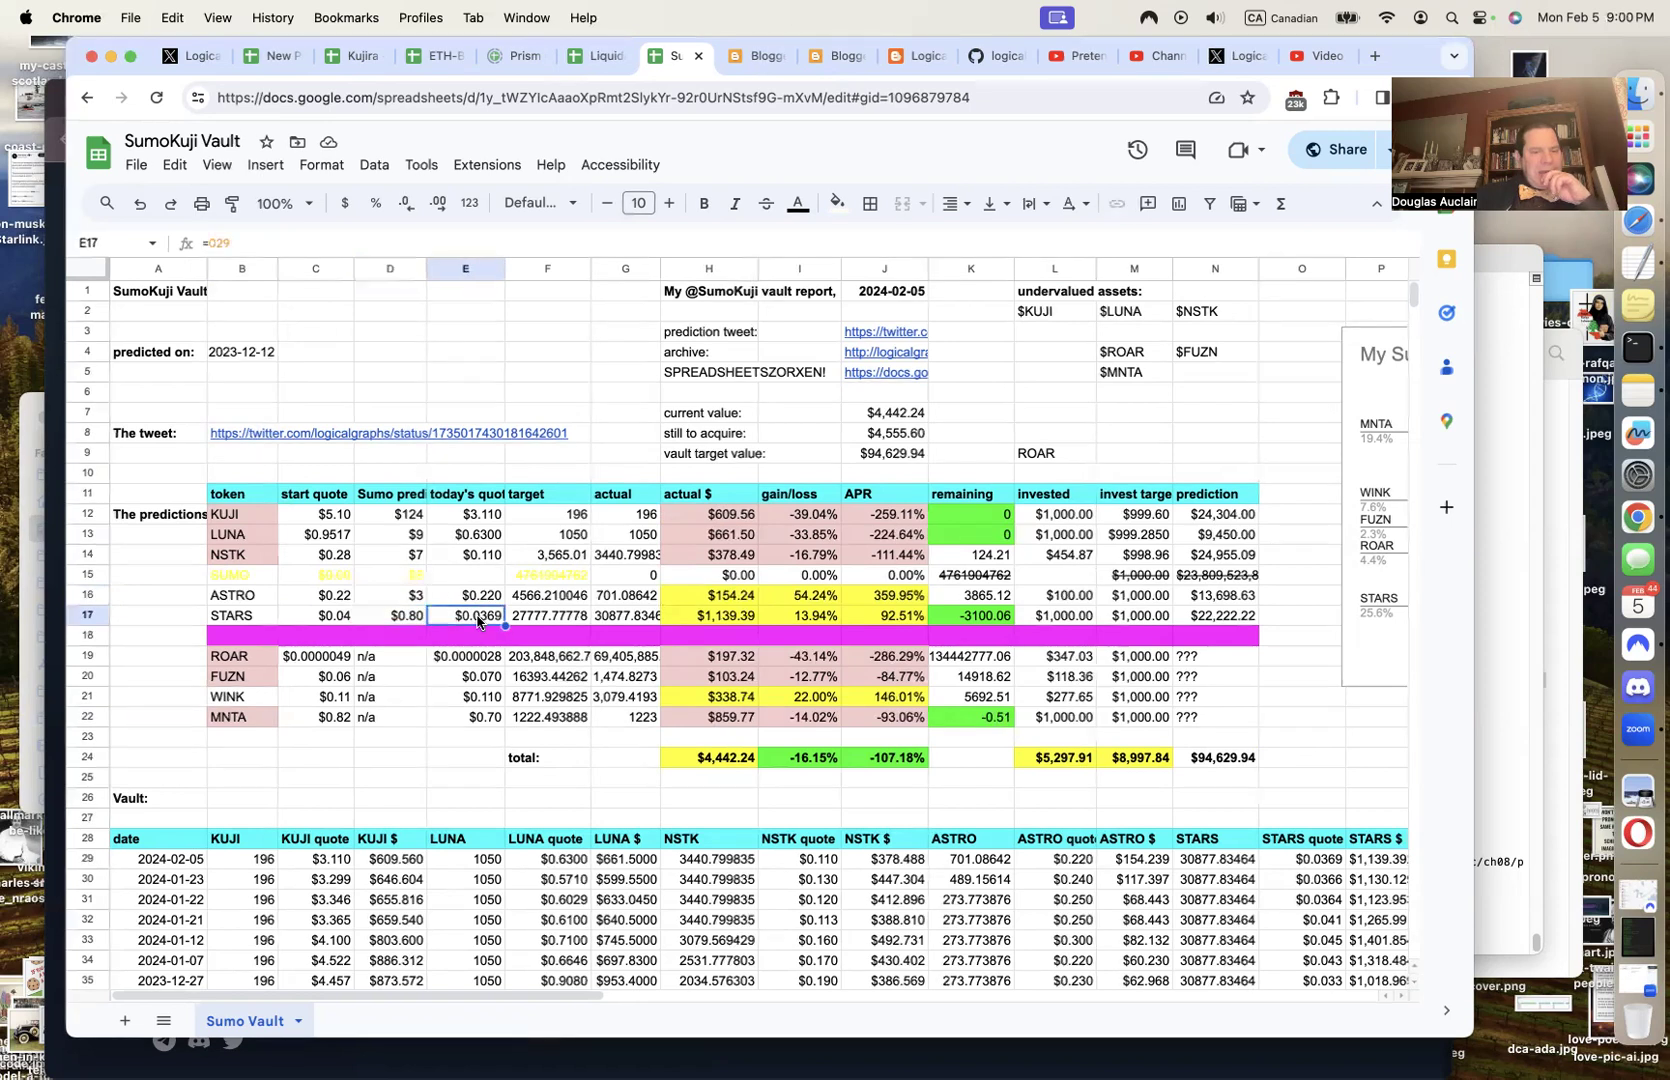
left_click(418, 617)
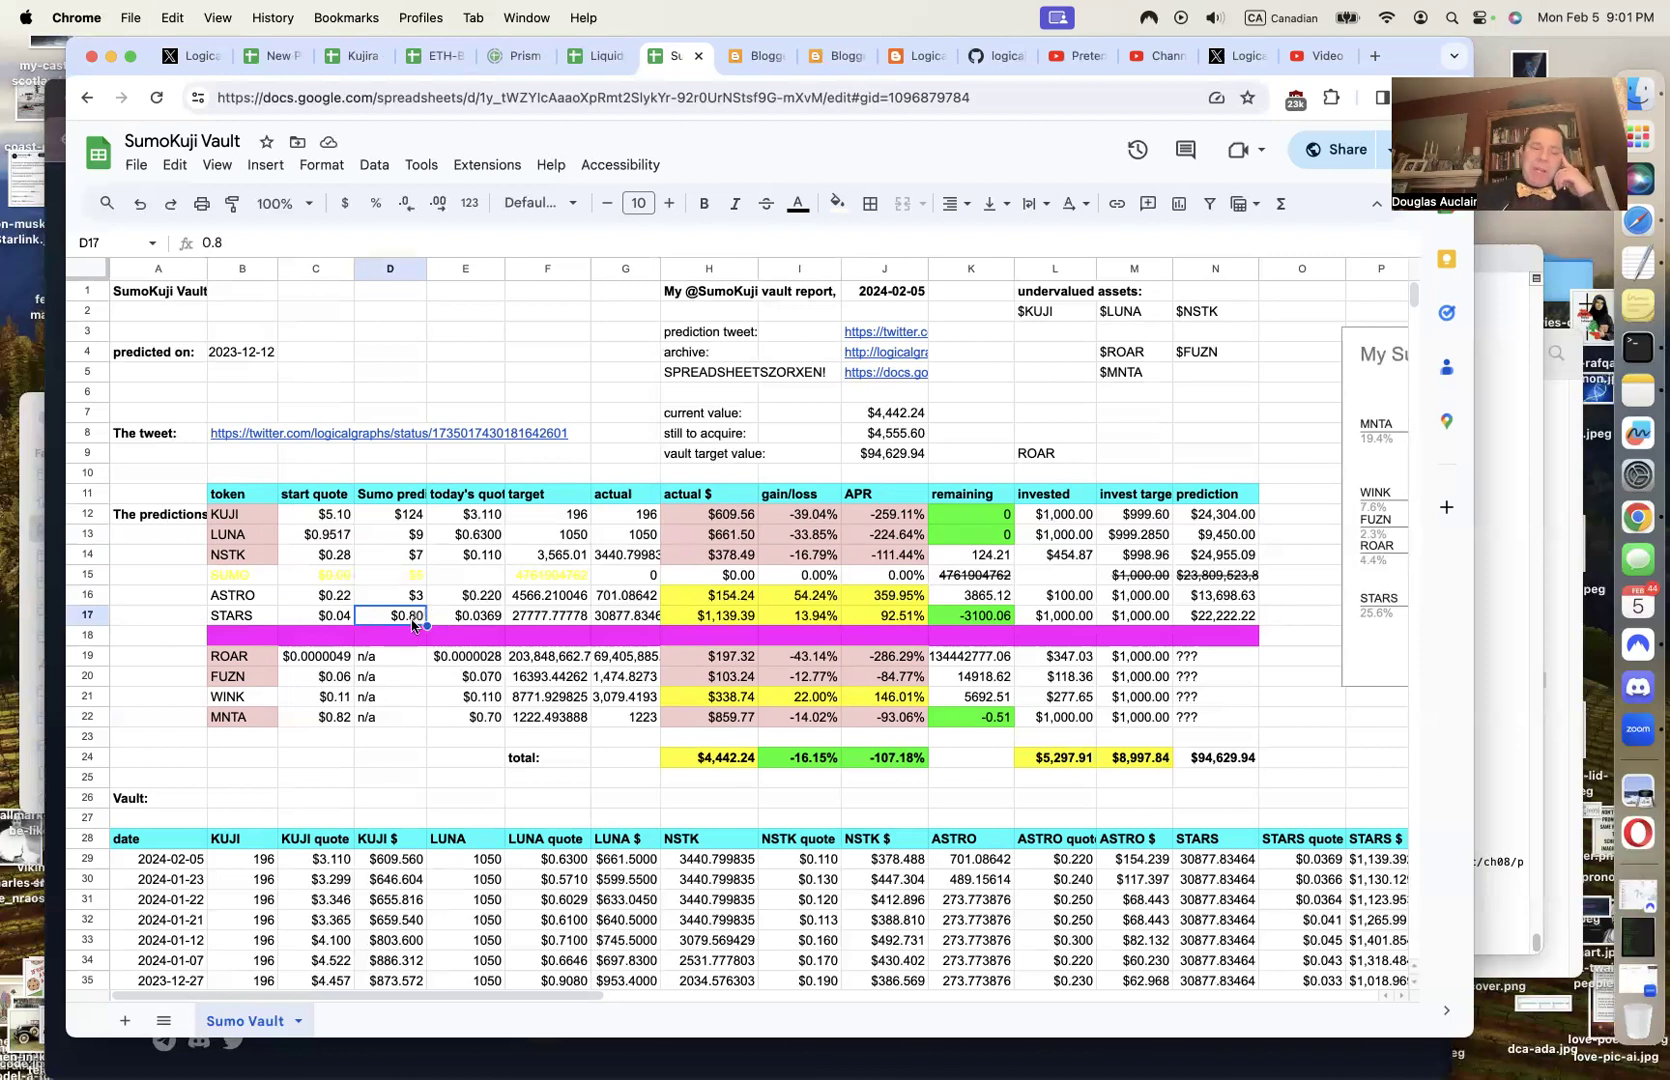
left_click(474, 615)
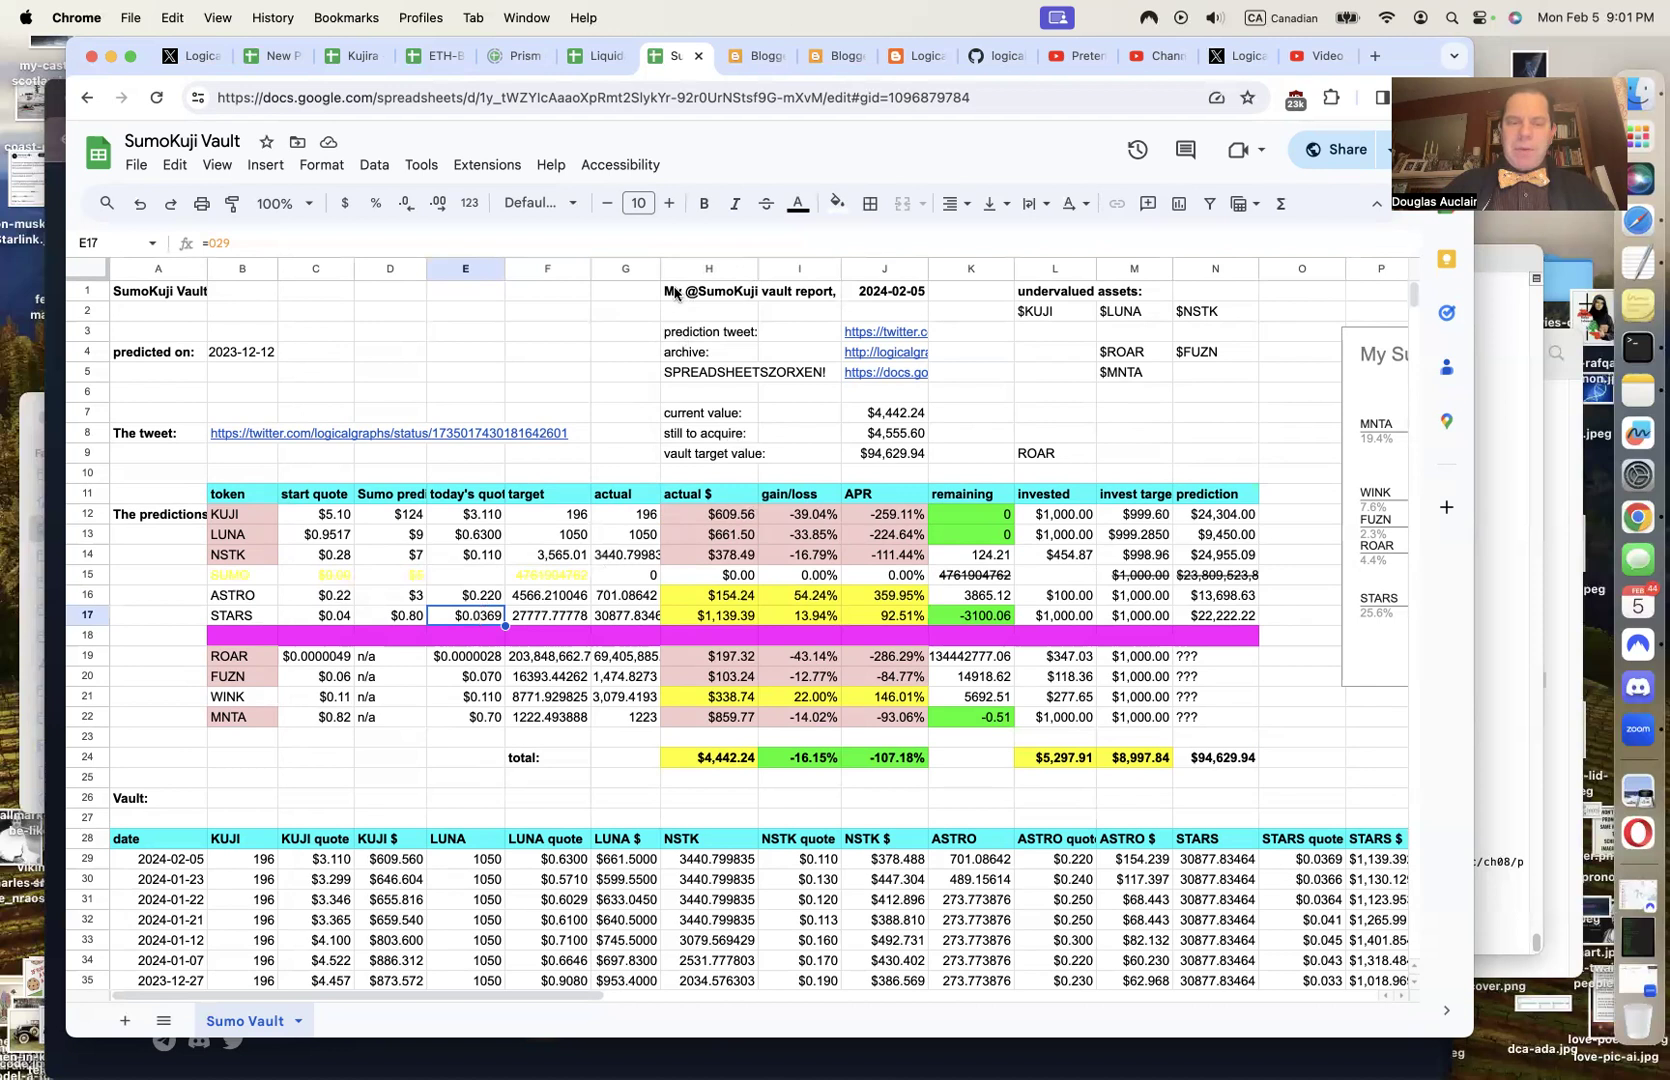
Delete the leftover ROAR formula from cell L9
left_click_drag(675, 292, 950, 432)
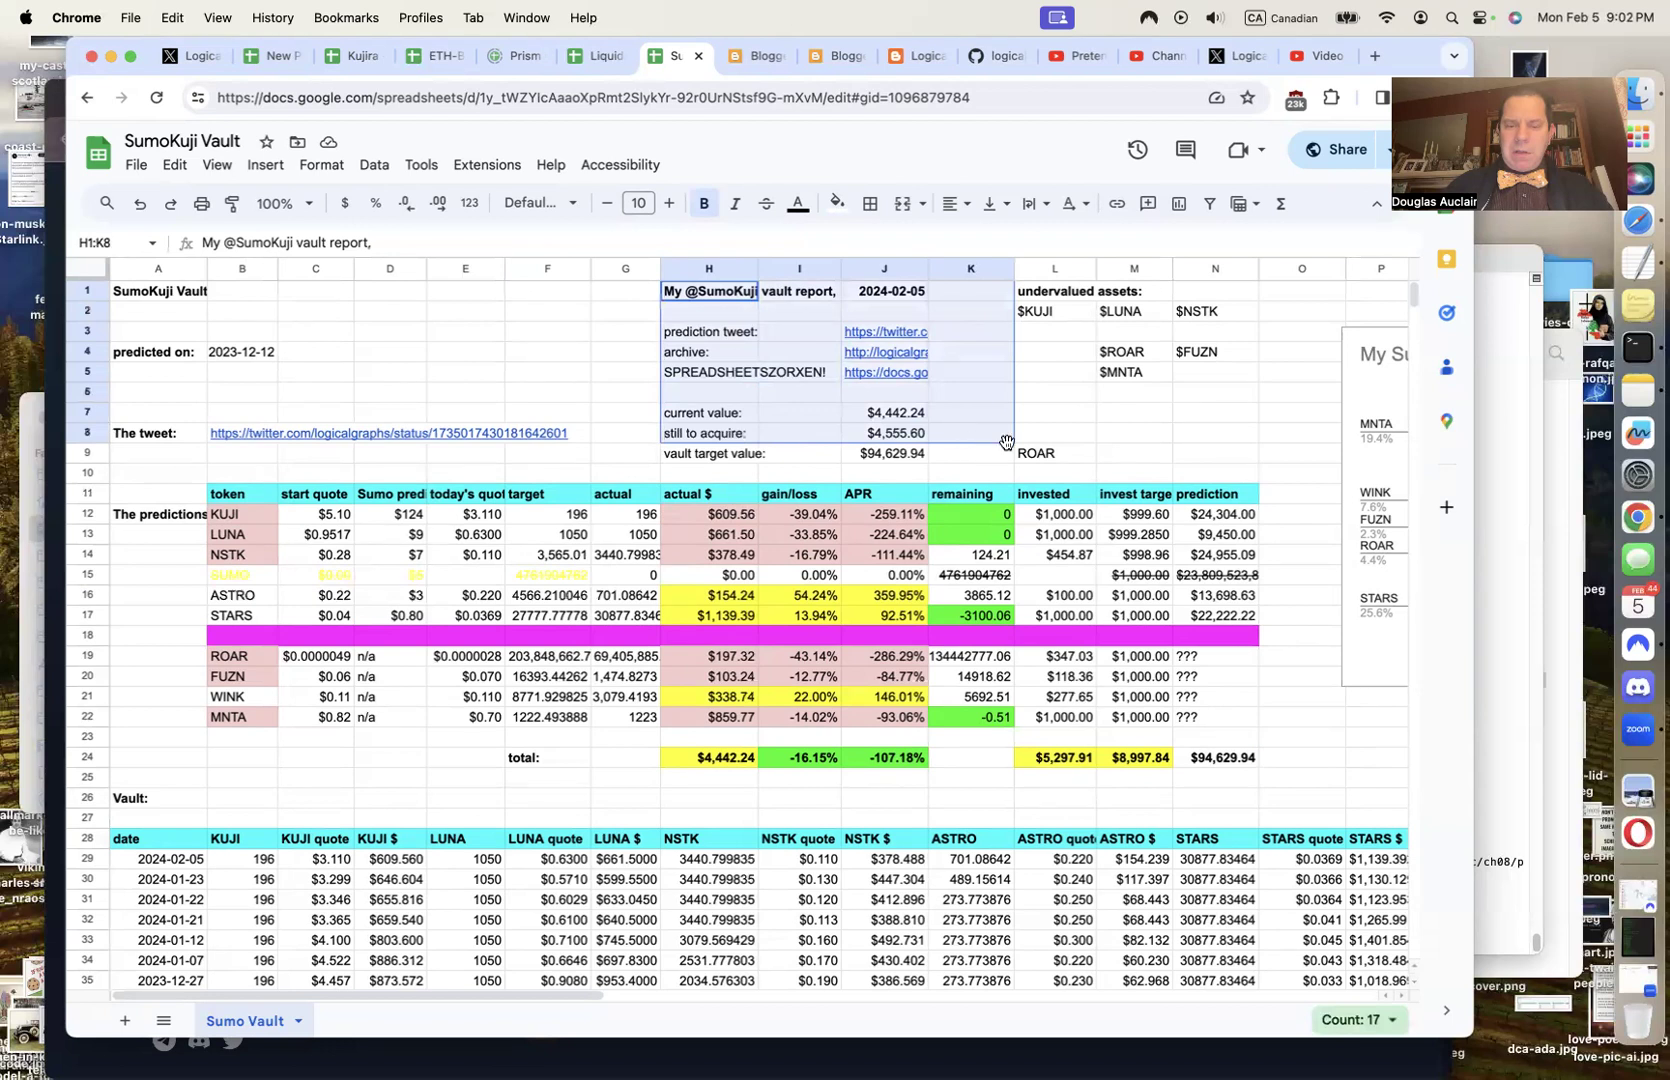
left_click(1075, 458)
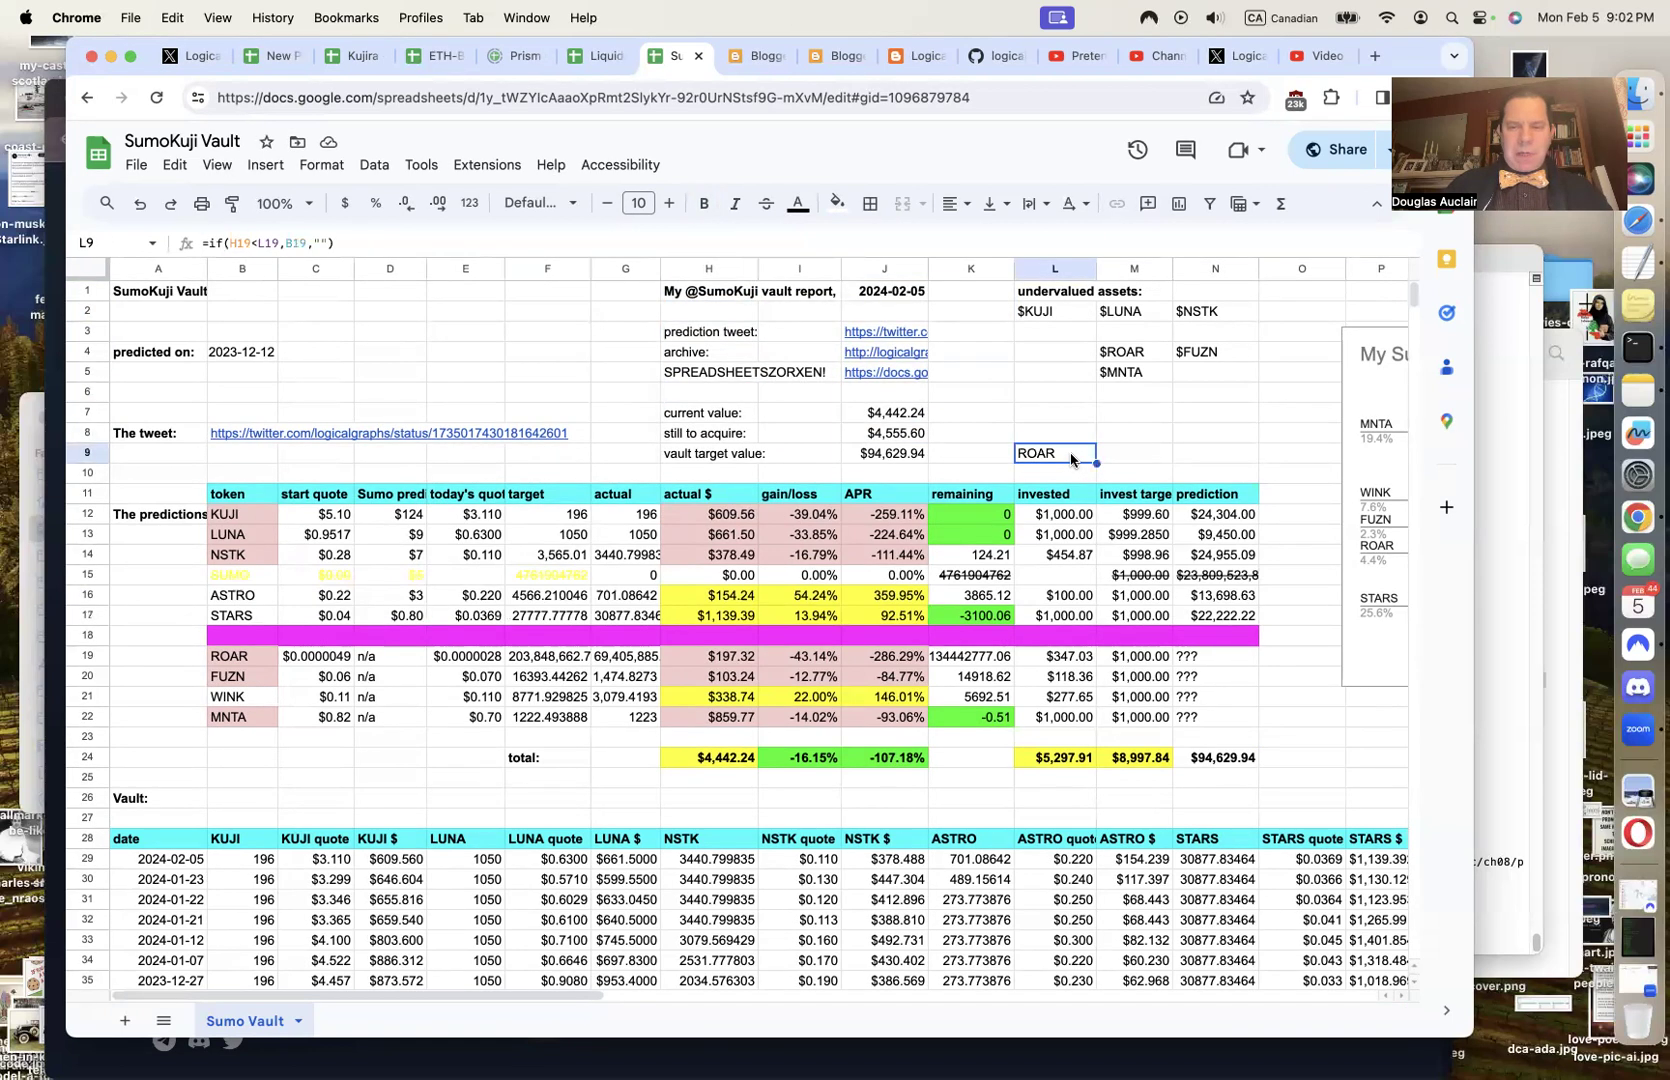
key("Delete")
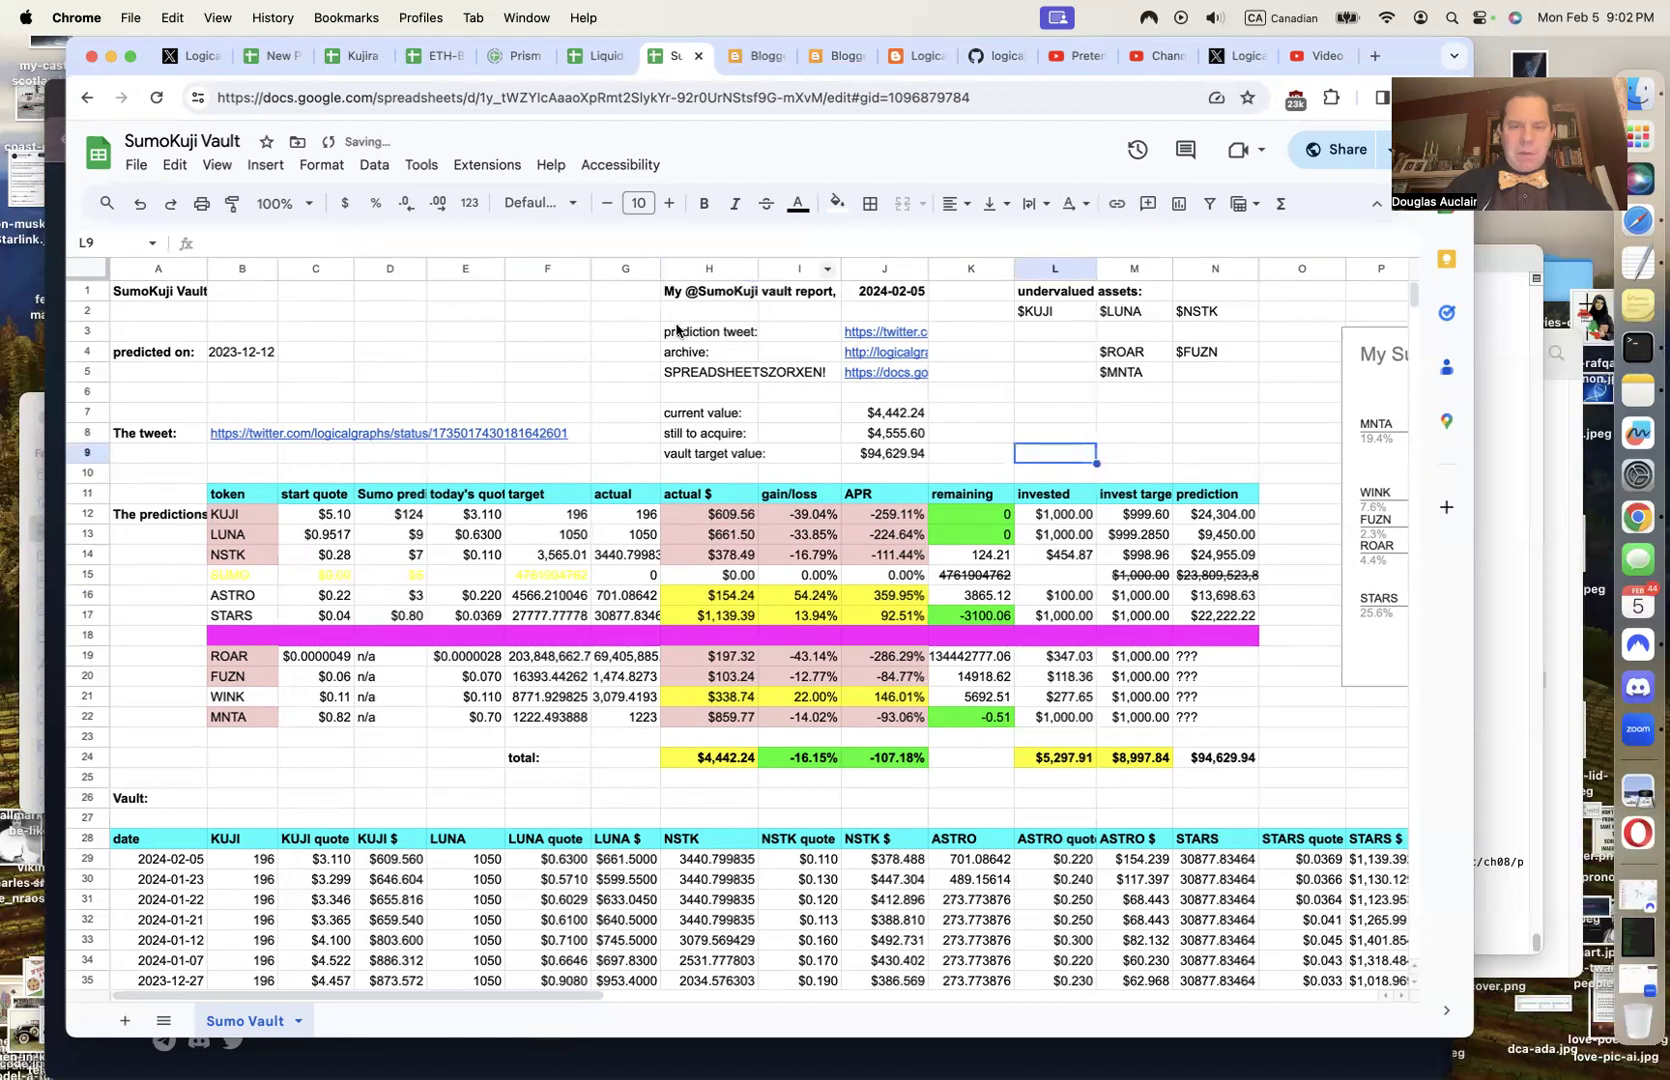
Copy the vault report summary in H1:J9 and, in Terminal, echo it as quoted text piped through despace
left_click_drag(669, 291, 897, 451)
key("super+c")
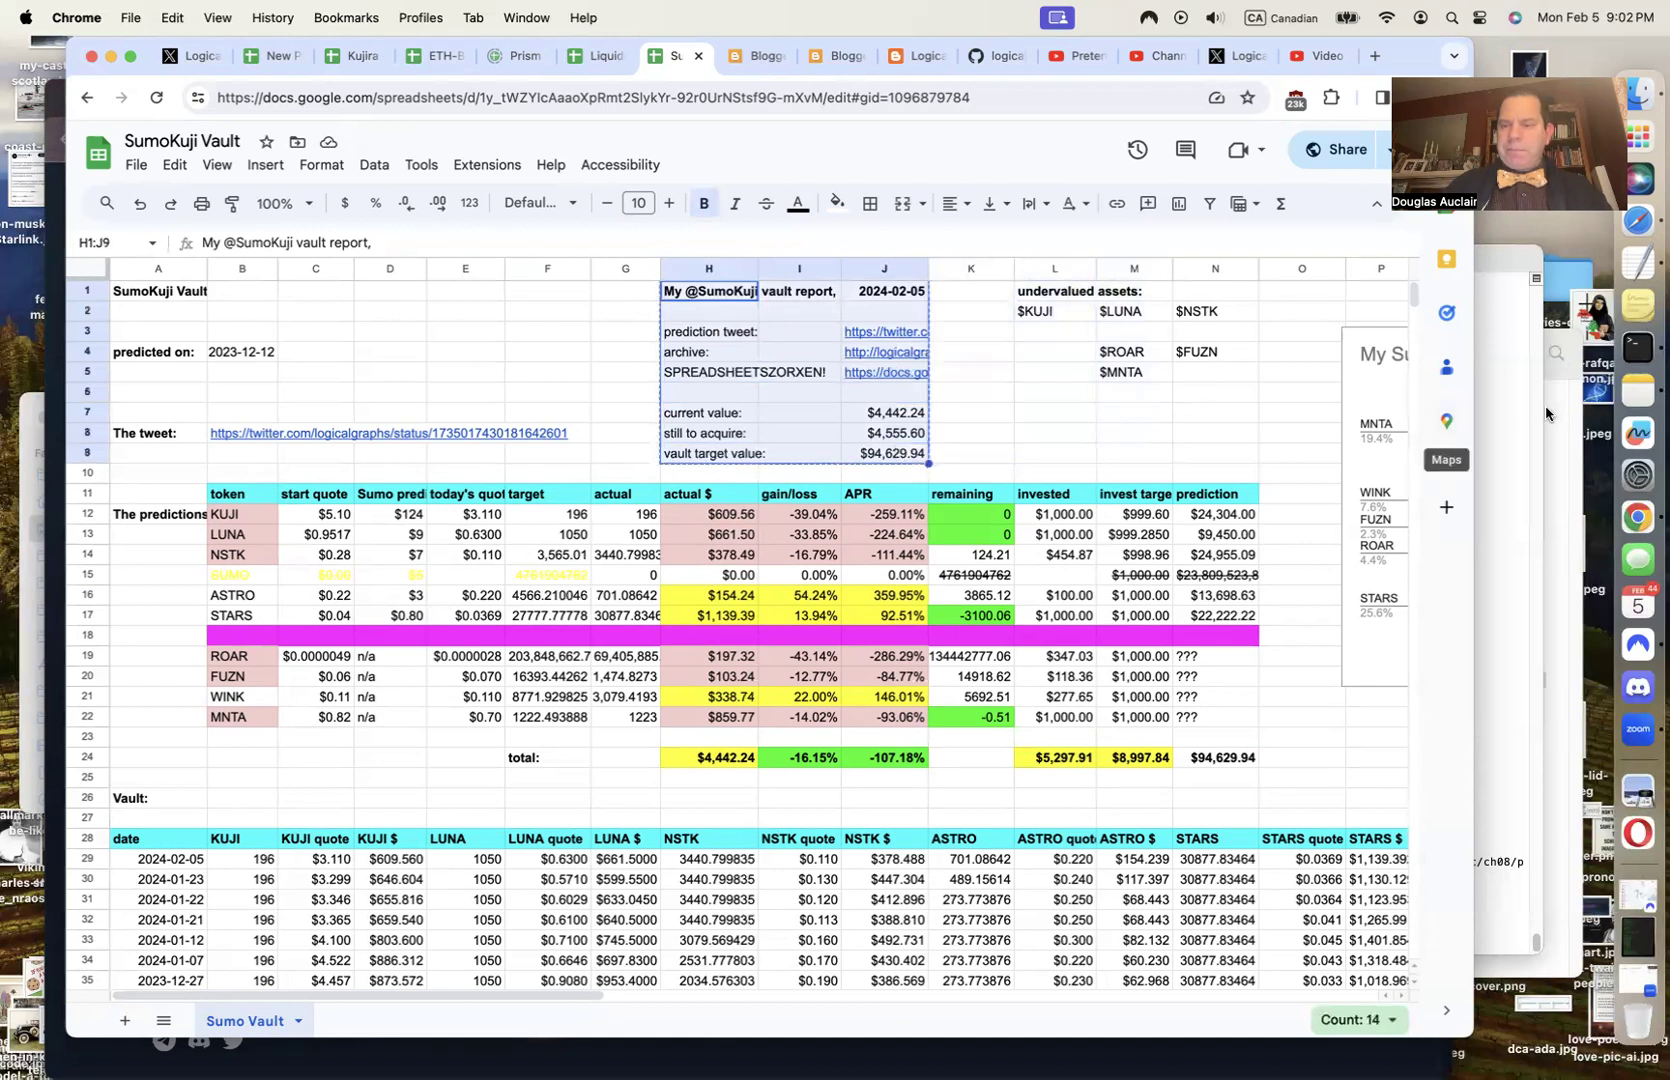
left_click(1641, 352)
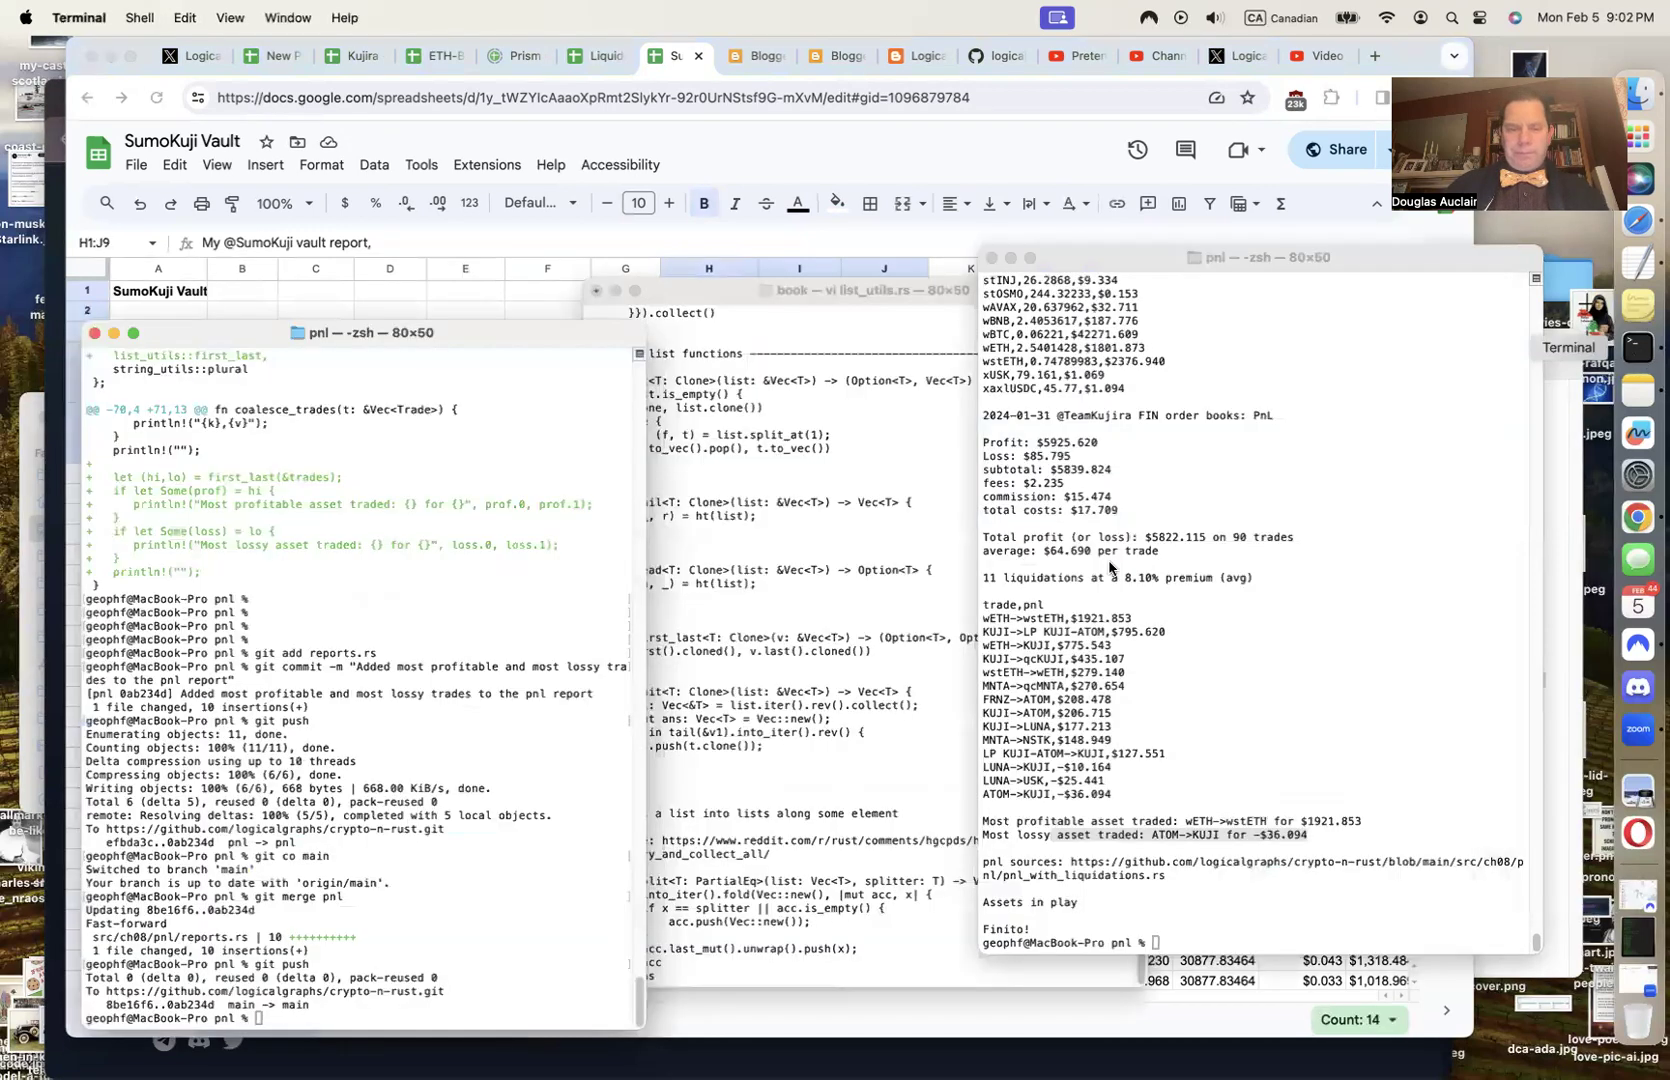
type("echo '")
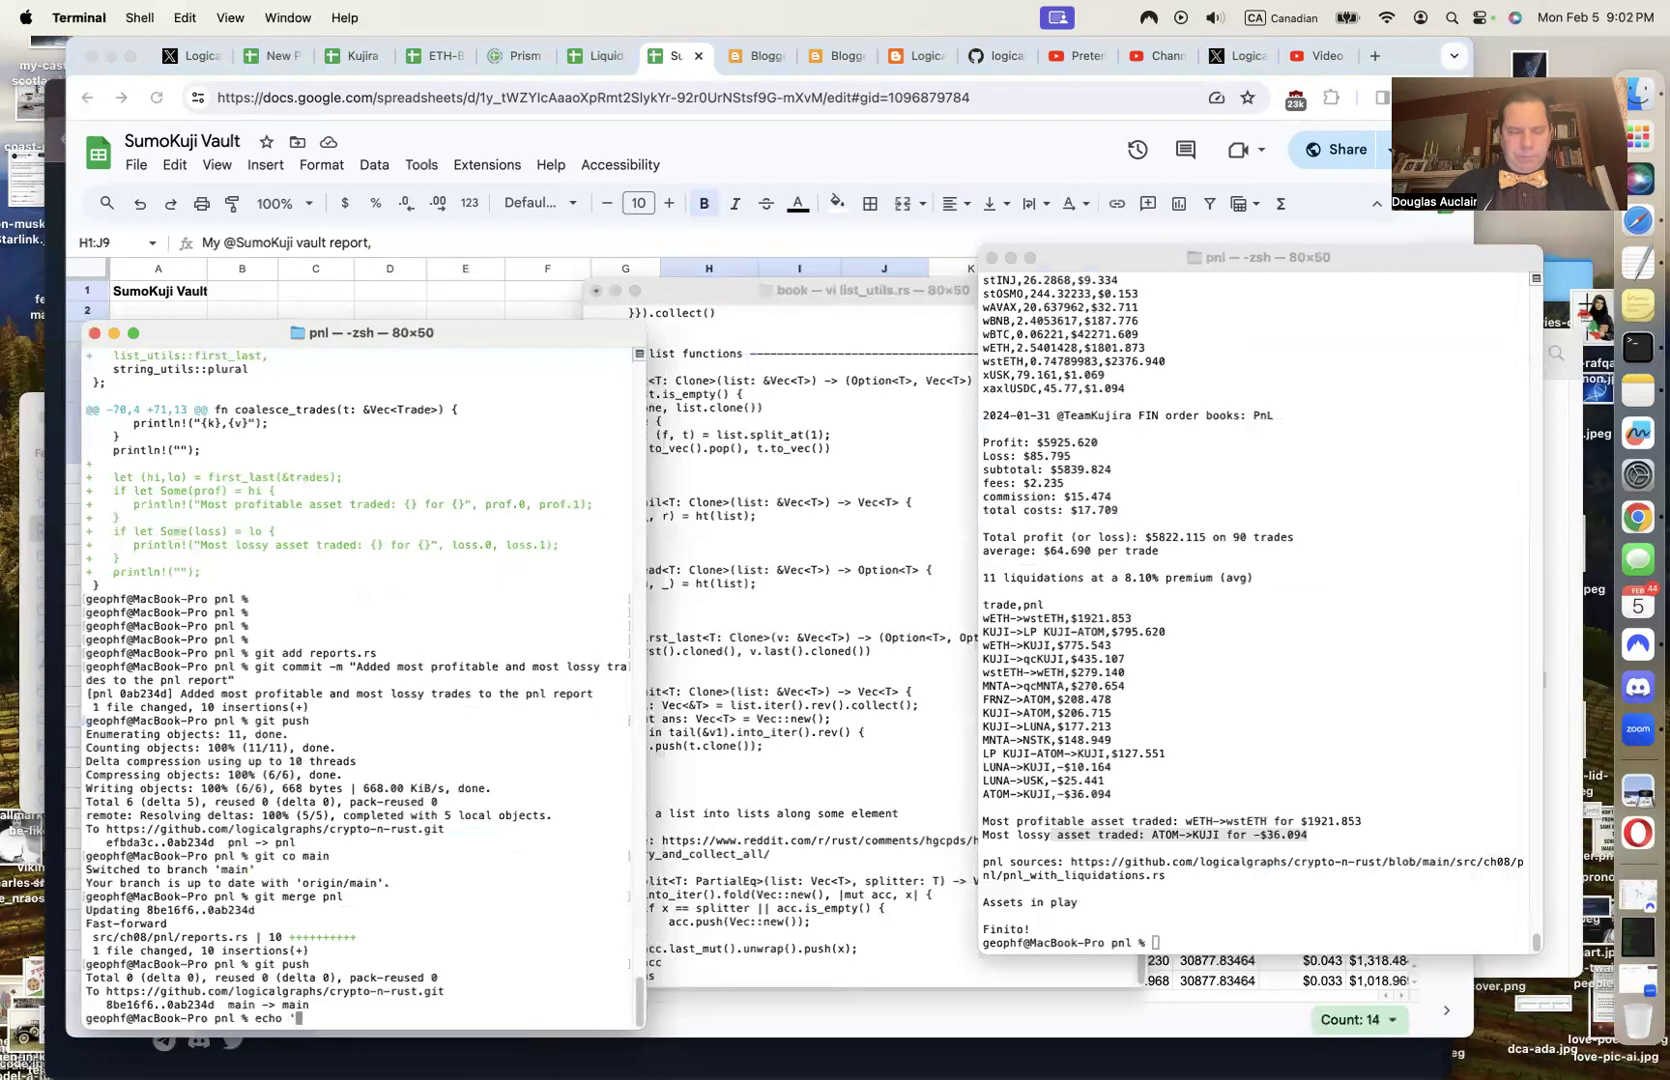
key("super+v")
type("' | de")
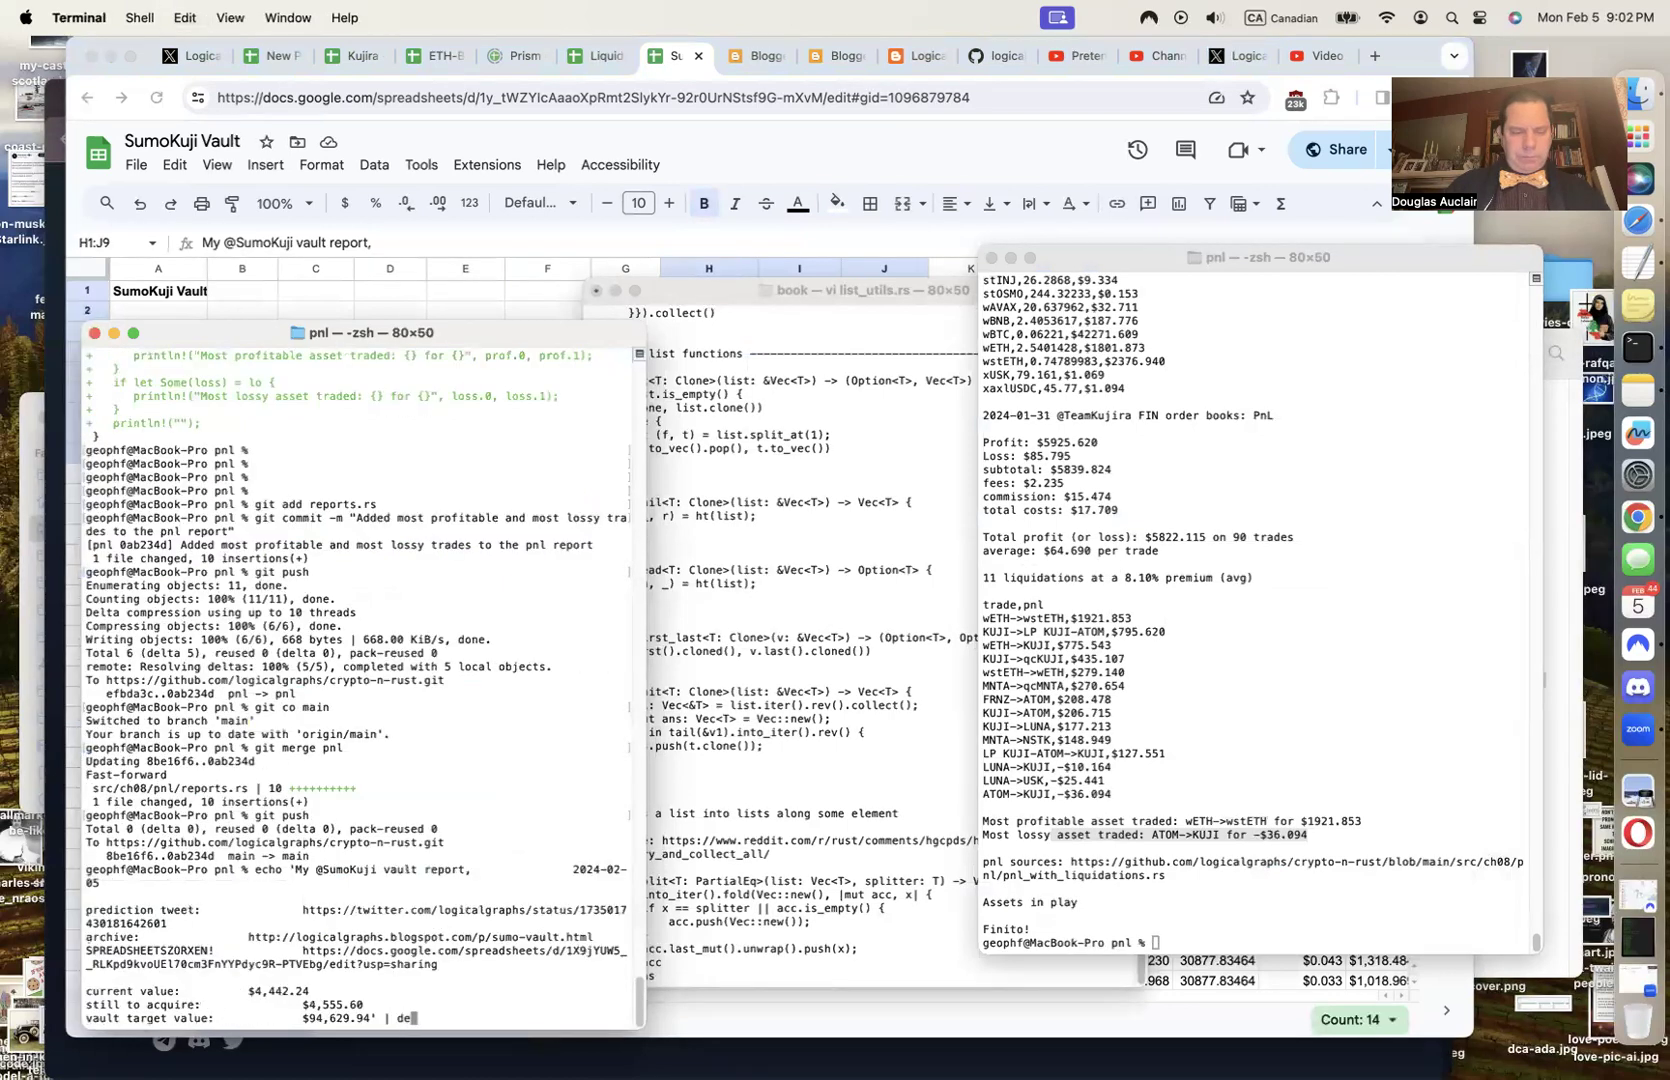
type("space")
key("Return")
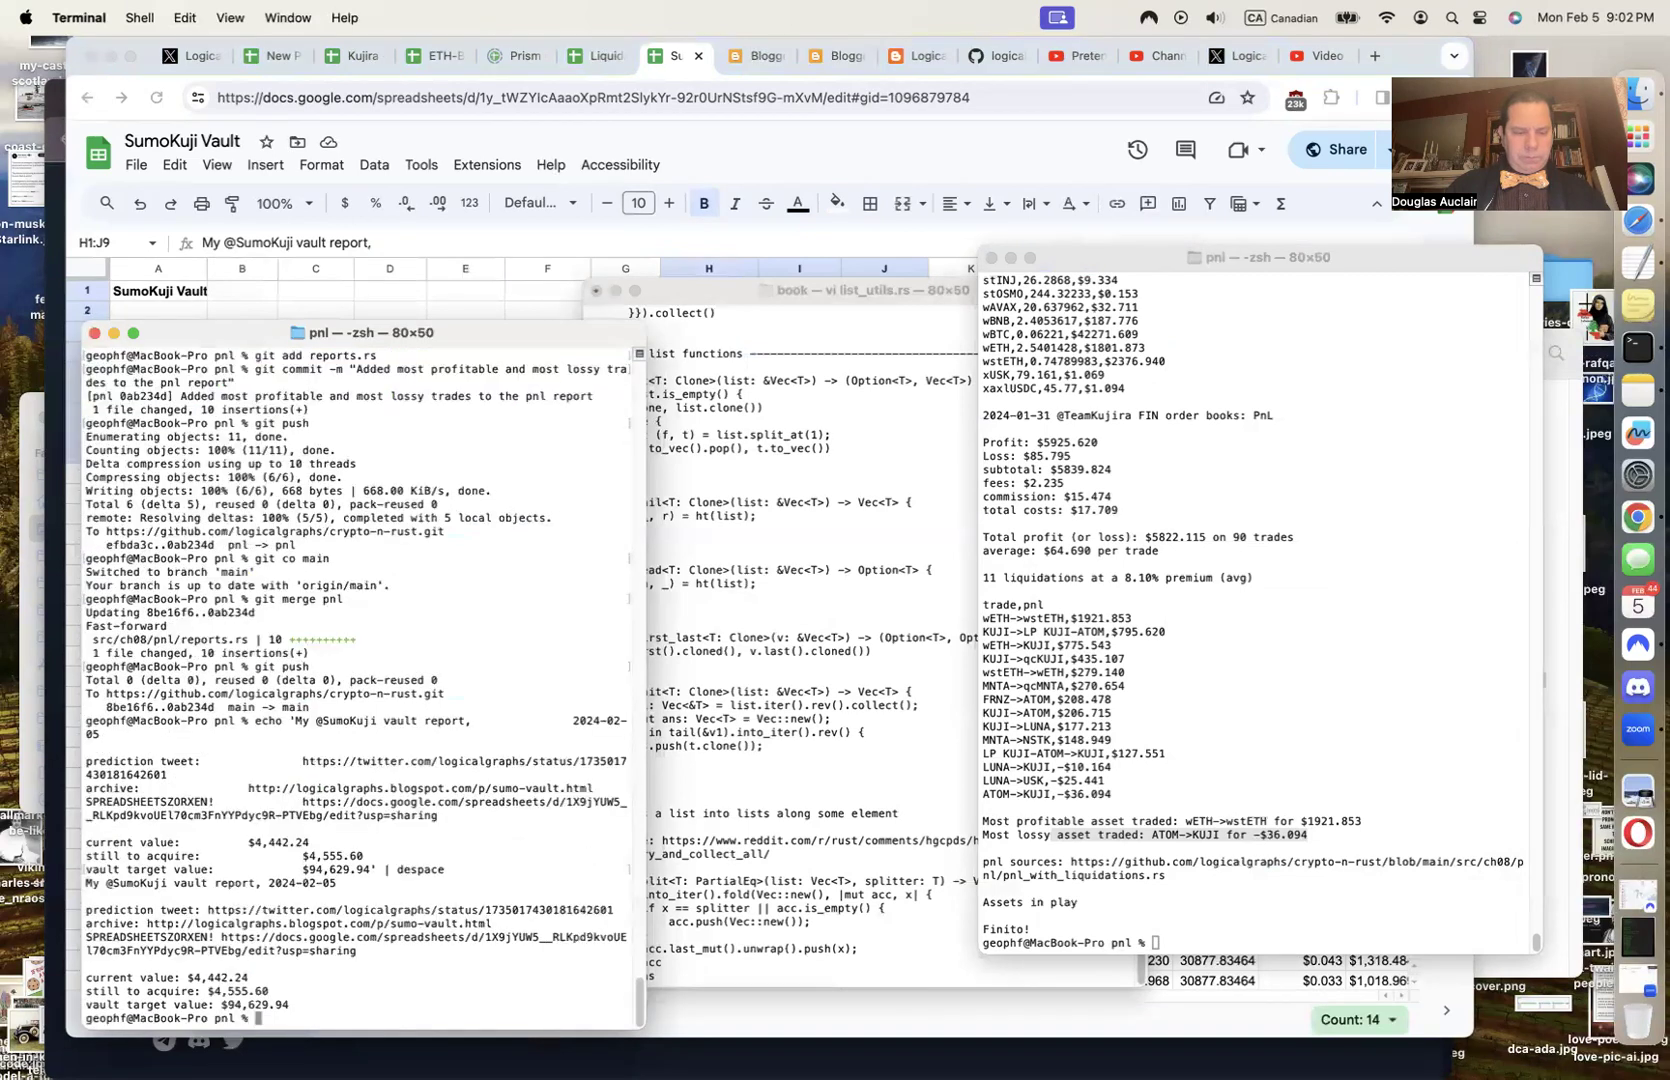
Copy the cleaned vault report from the Terminal output and paste it into a new X post in Chrome
triple_click(214, 883)
left_click(436, 998, "shift")
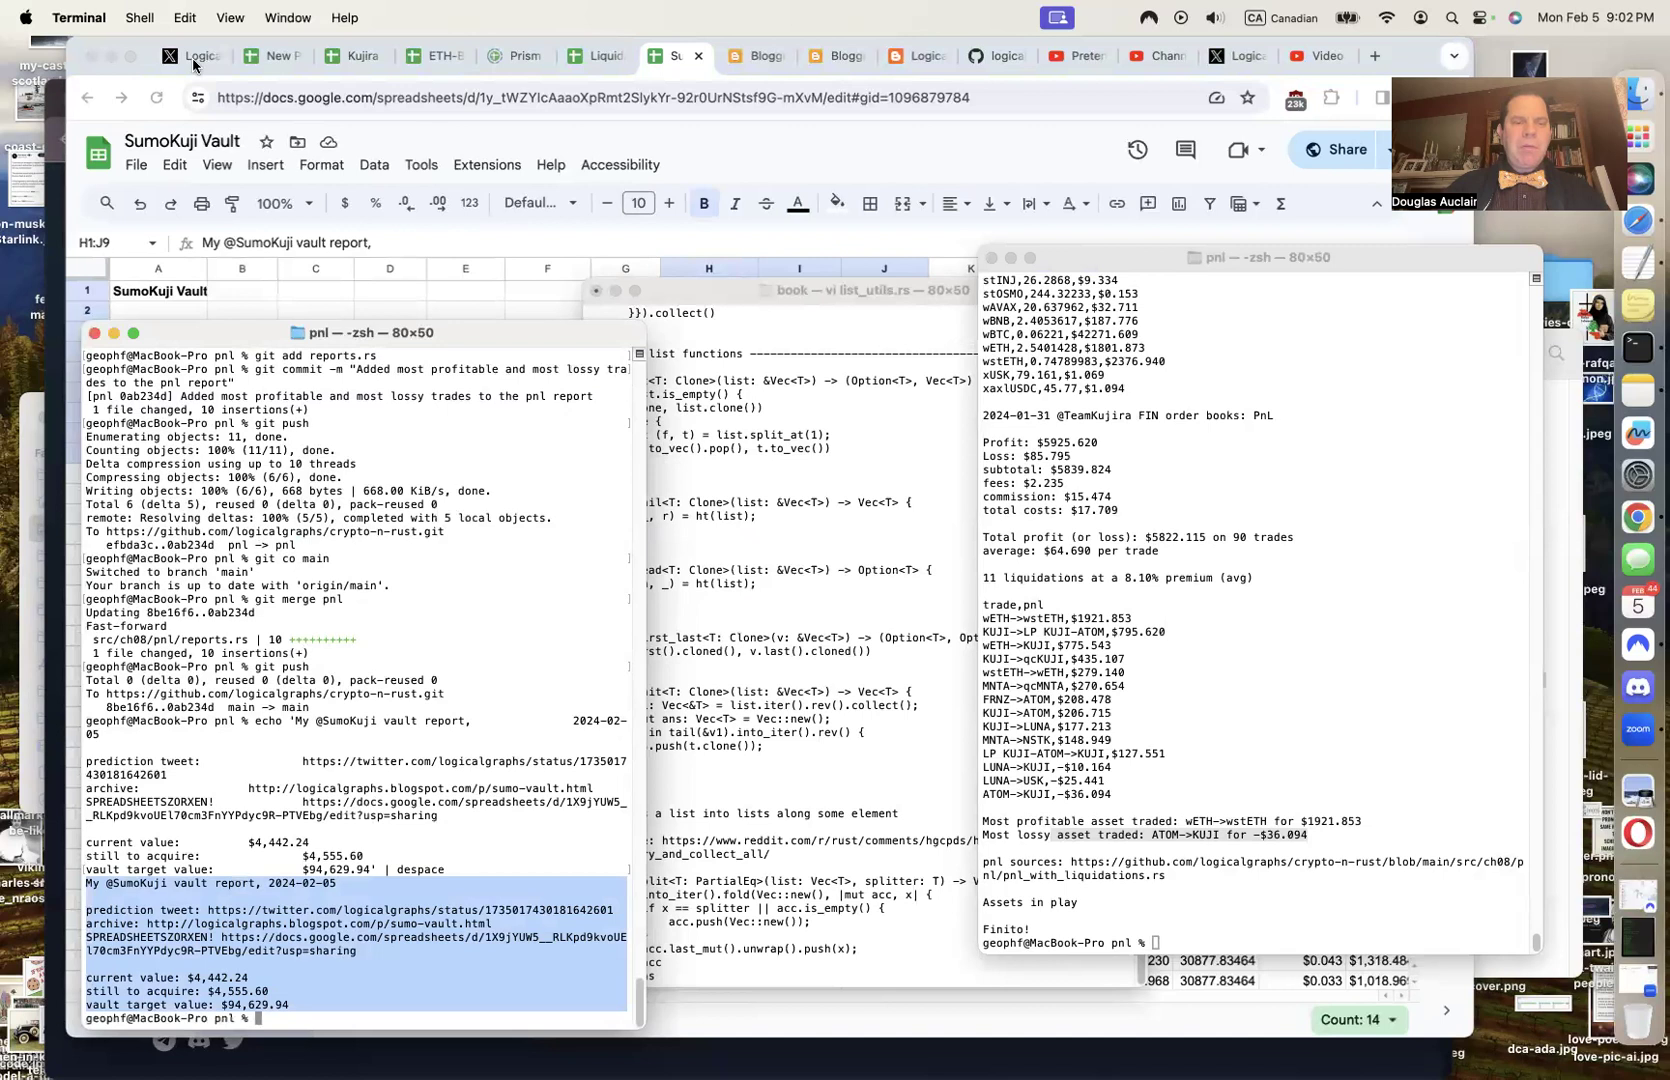
left_click(866, 260)
key("super+1")
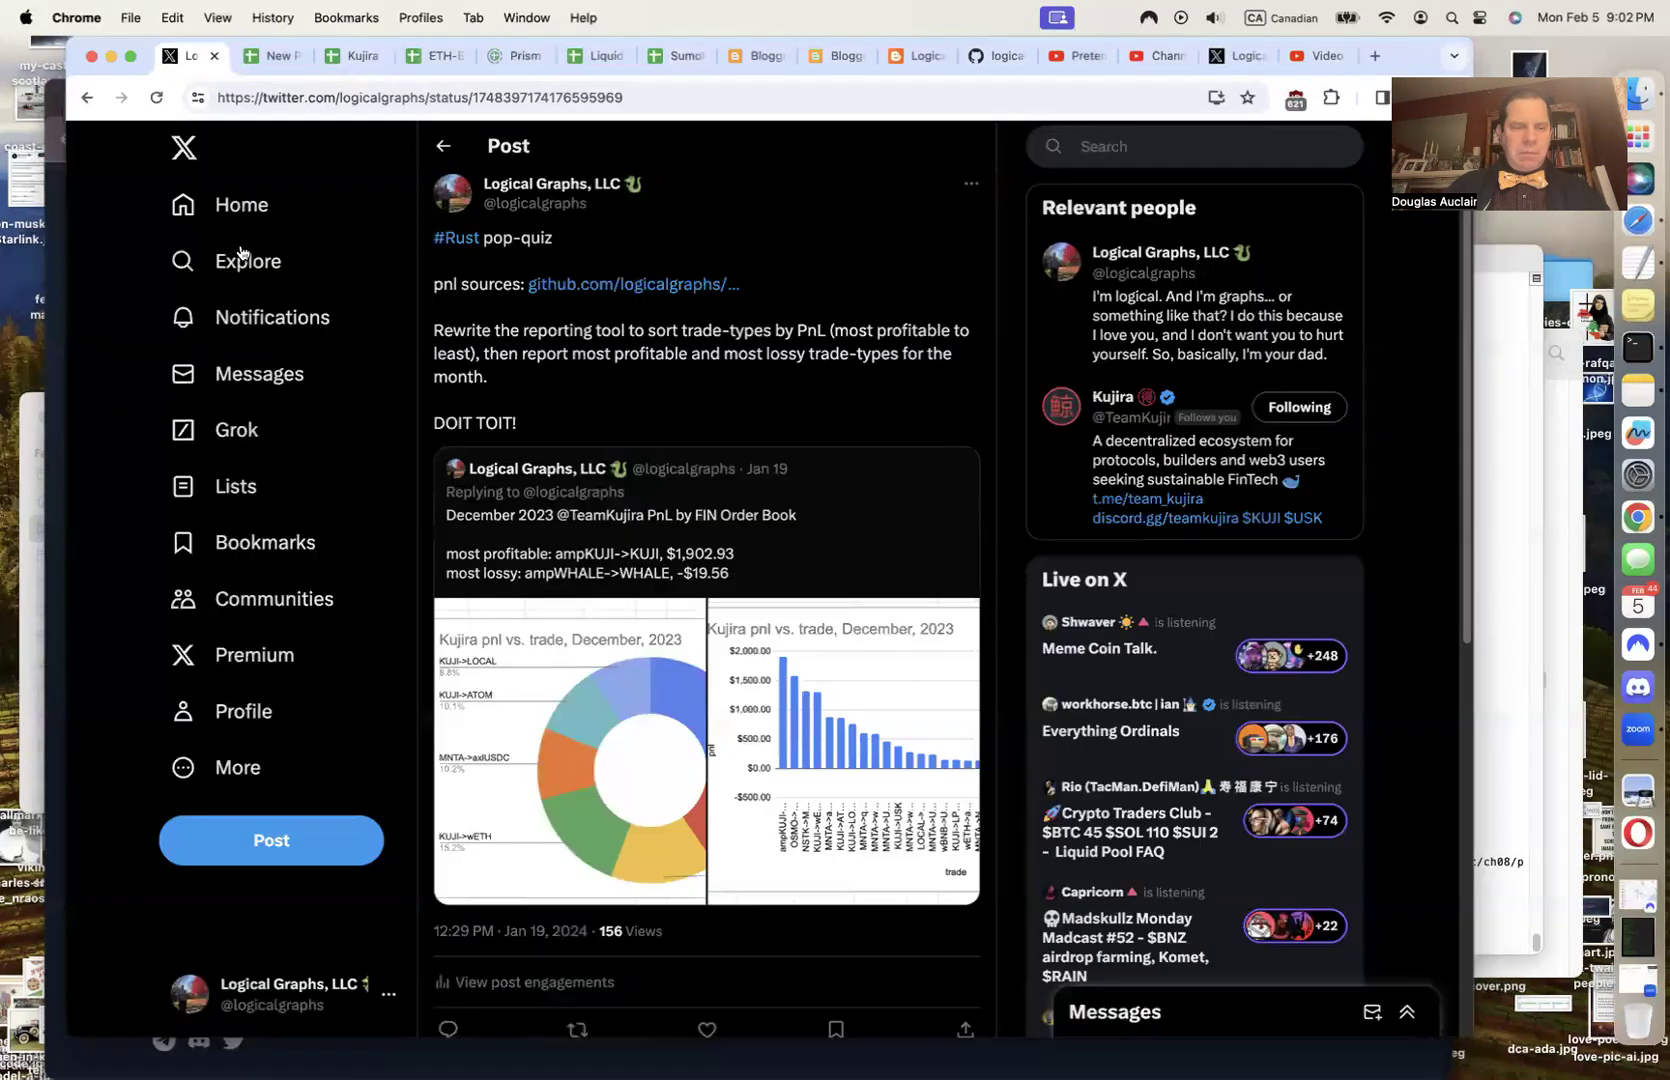
left_click(236, 205)
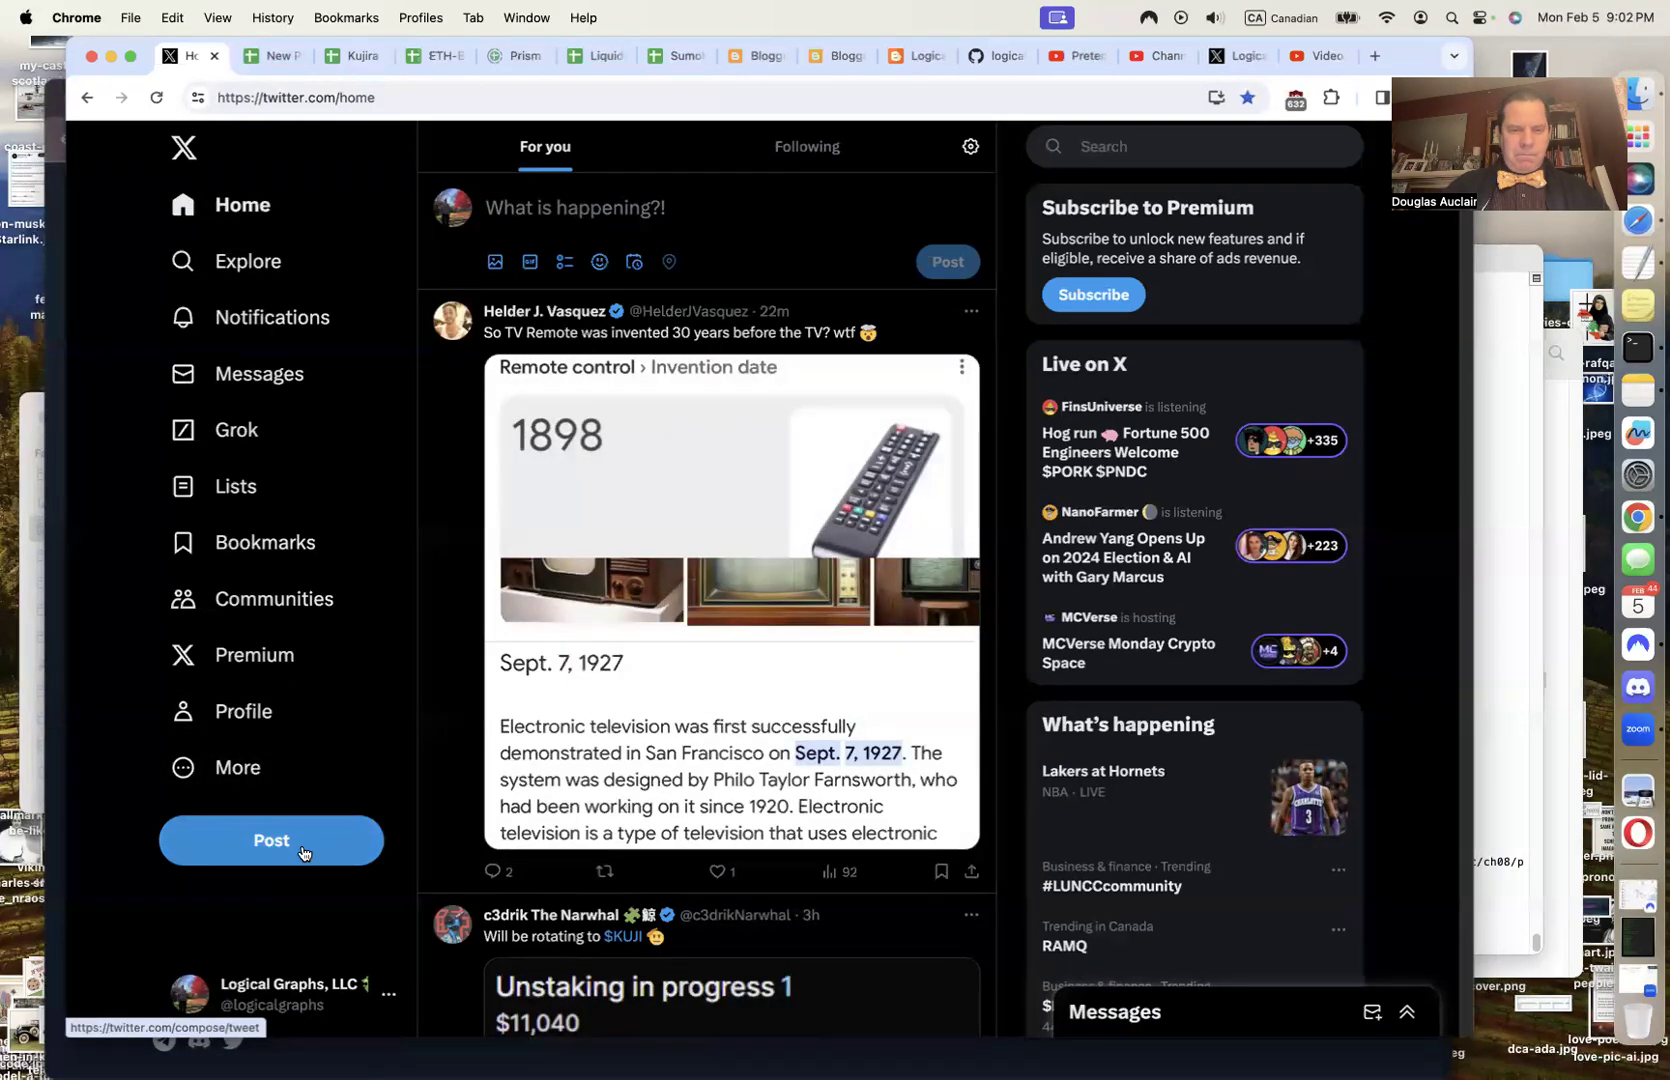
left_click(296, 852)
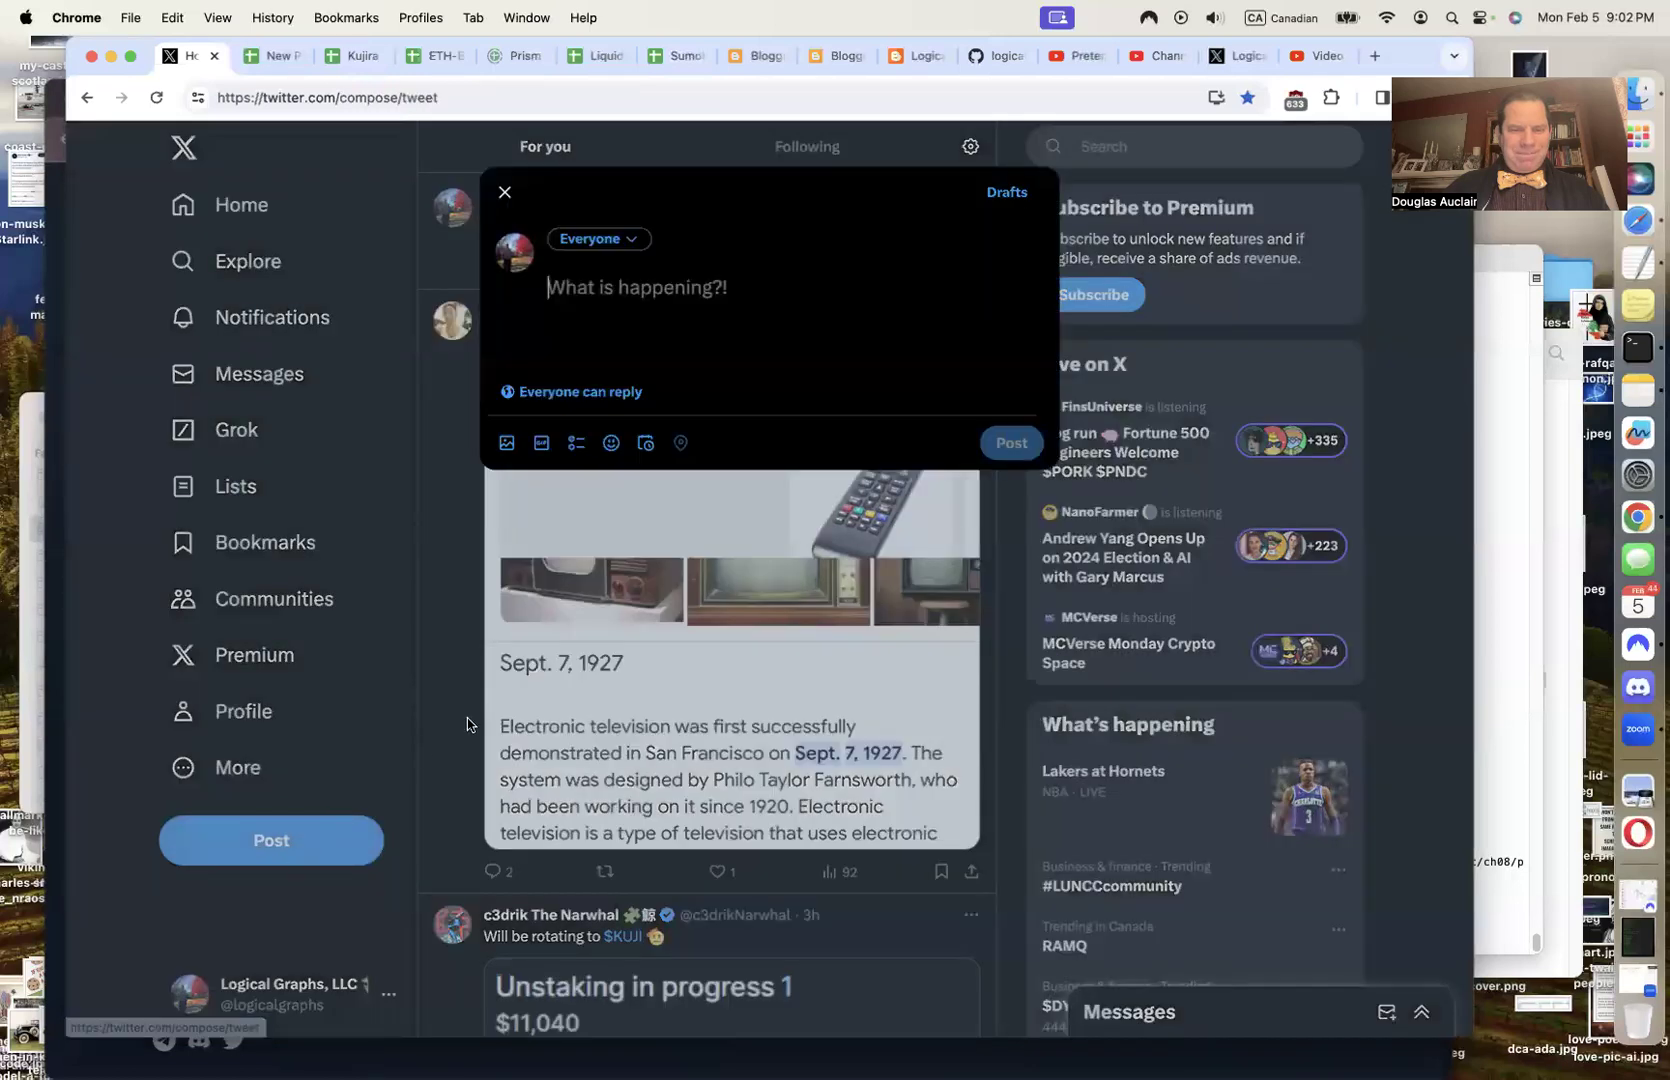
key("super+v")
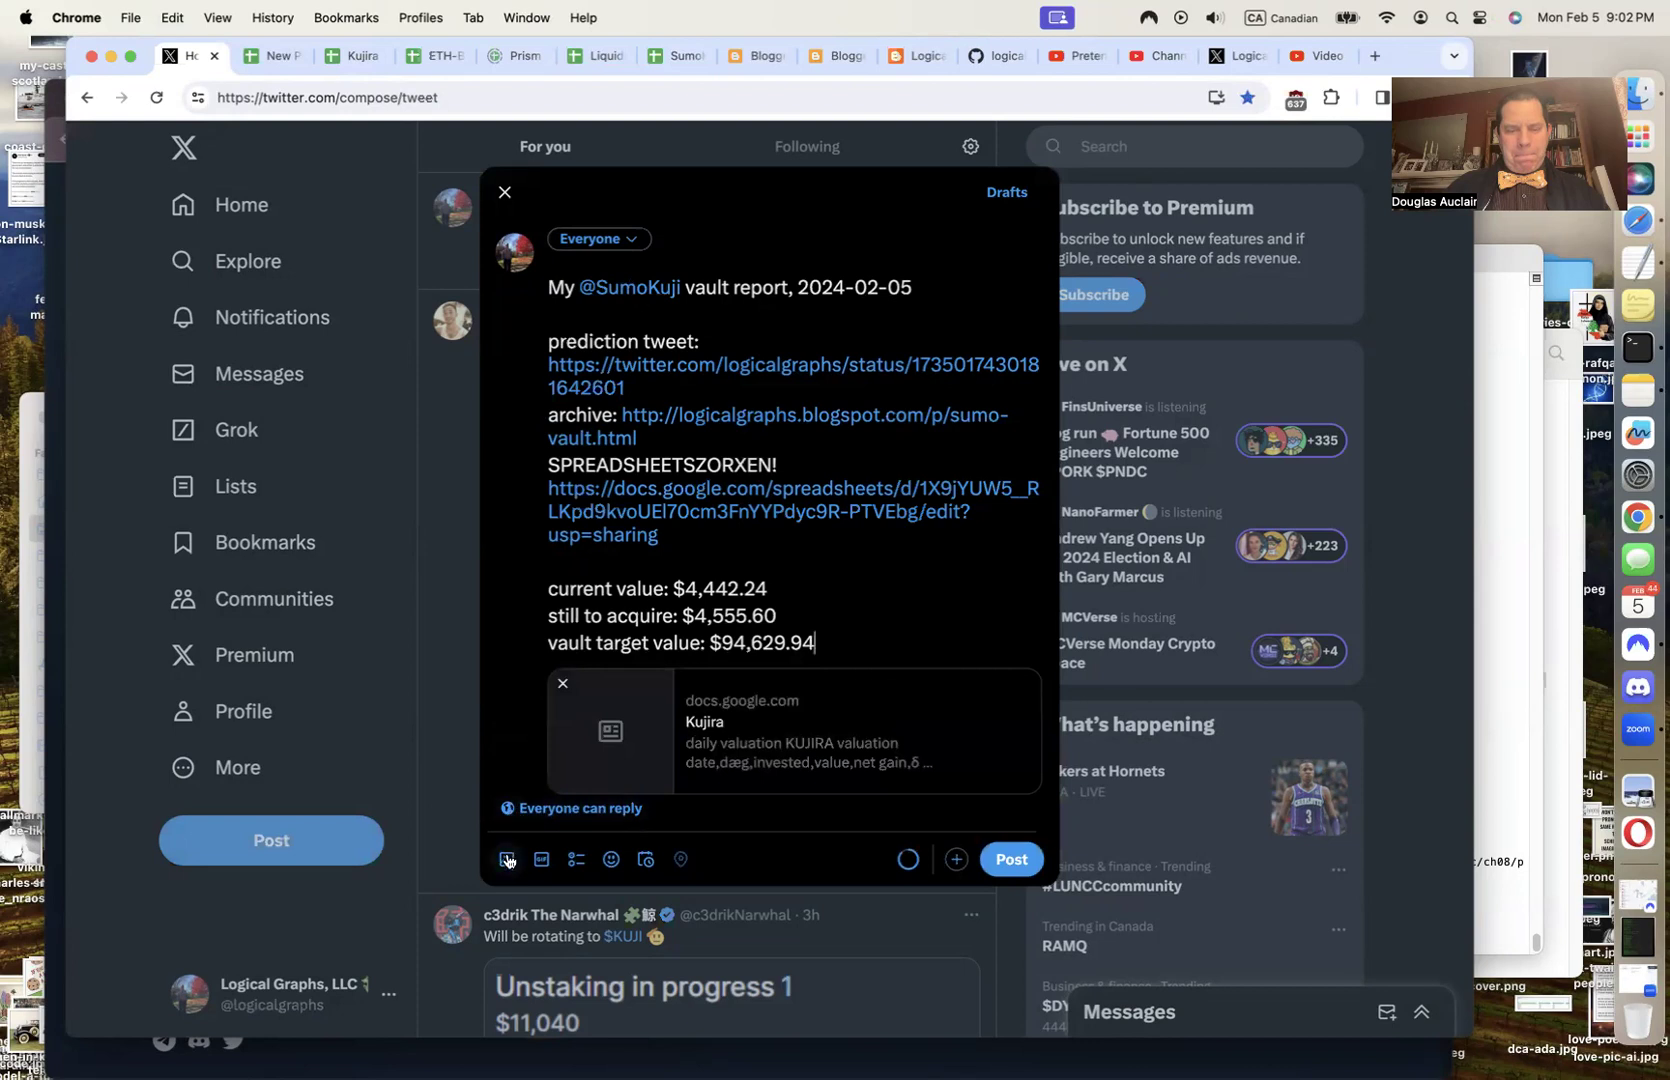
Attach the 8.57.49 PM and 8.57.55 PM screenshots from the Desktop to the vault report and publish the X post
left_click(506, 859)
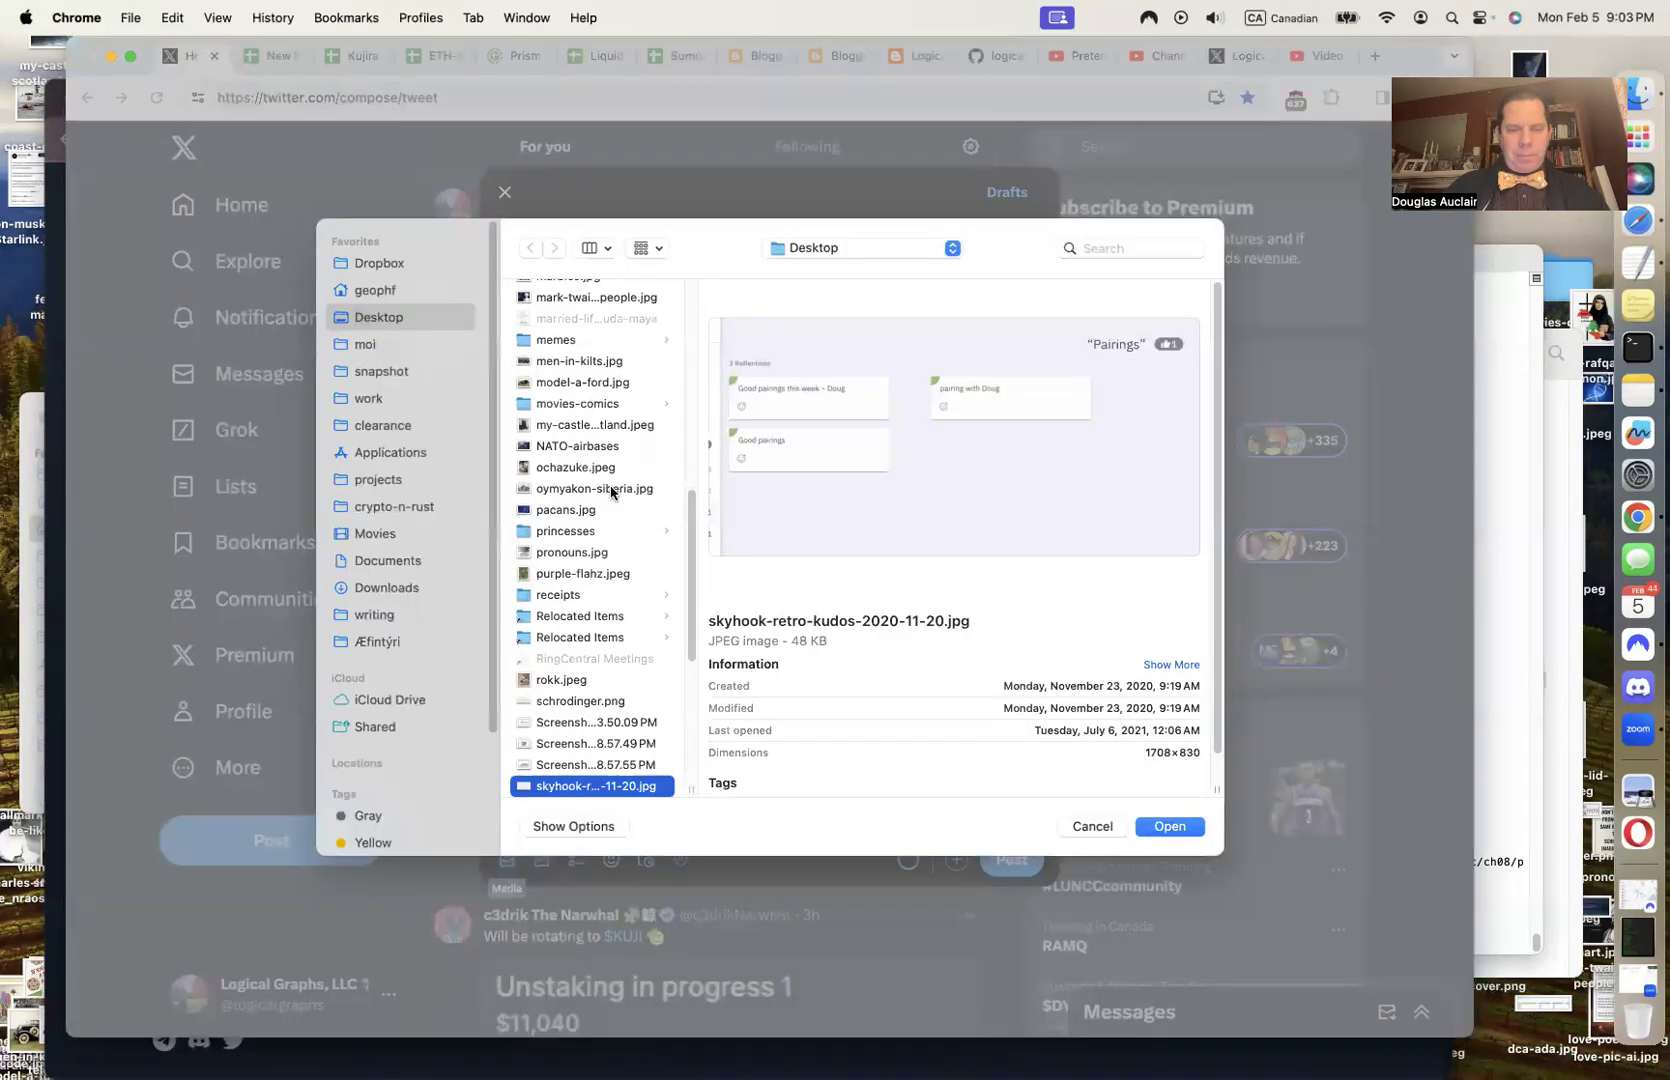
key("Up")
key("shift+Up")
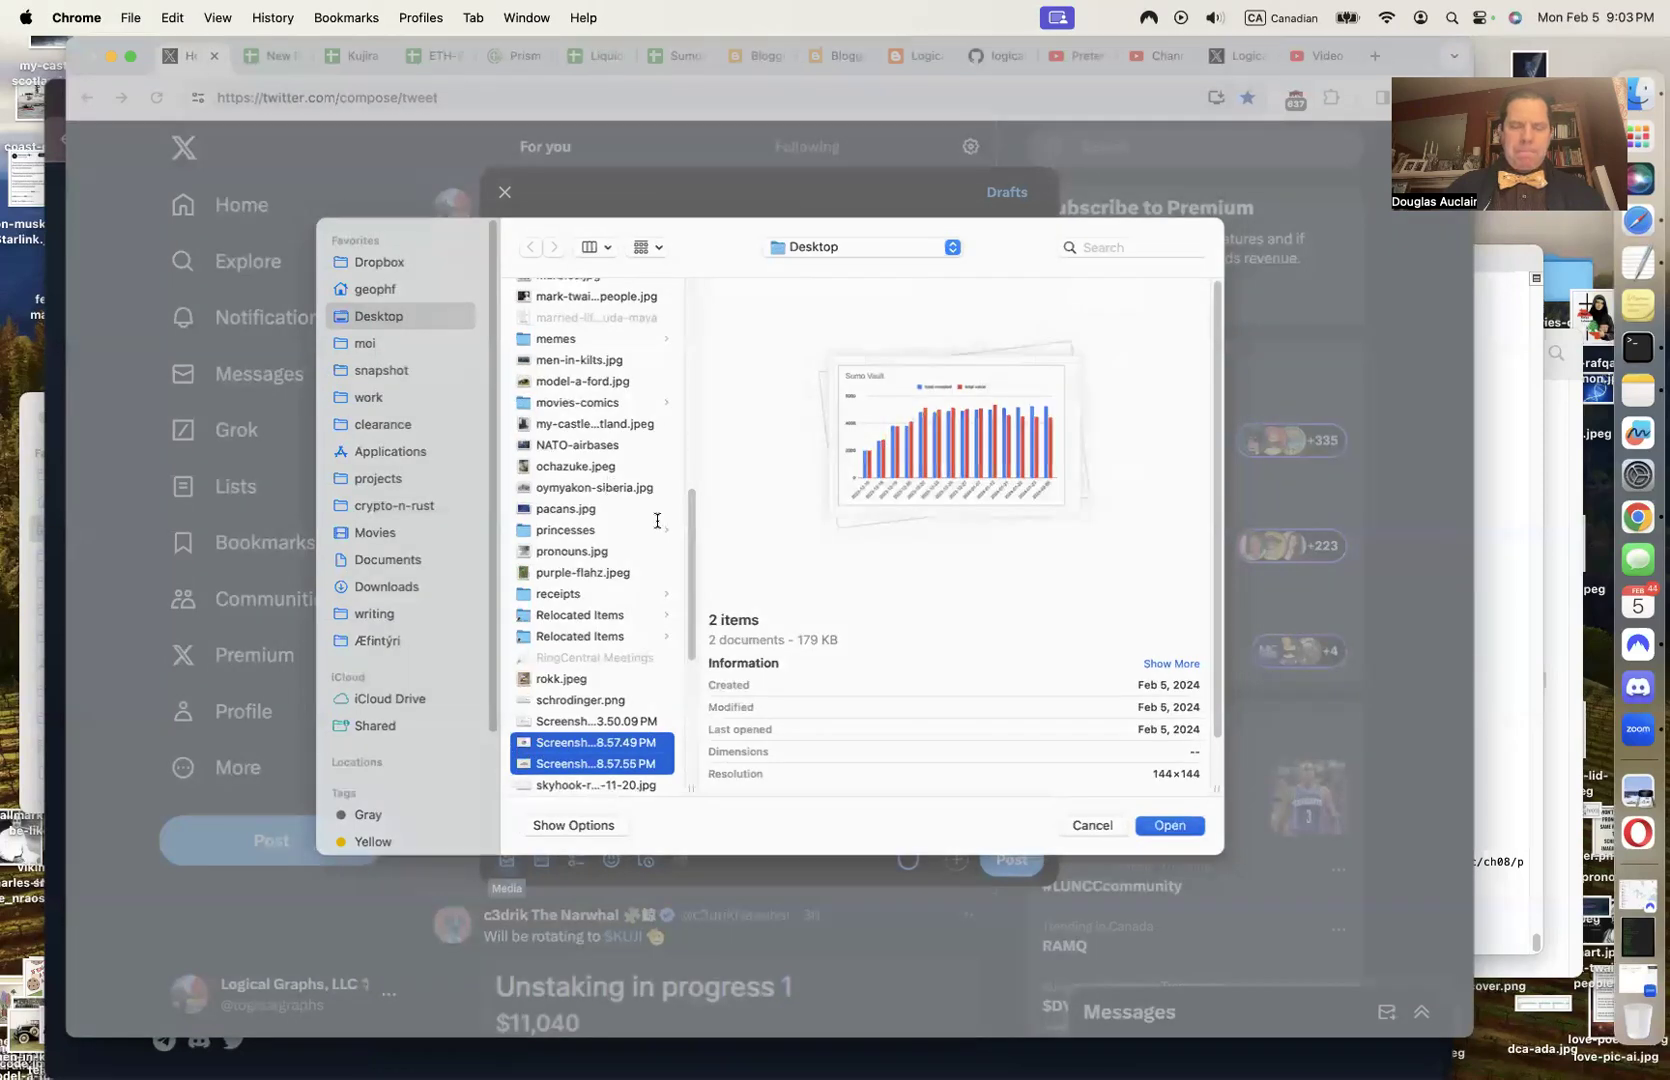
key("Return")
left_click(999, 975)
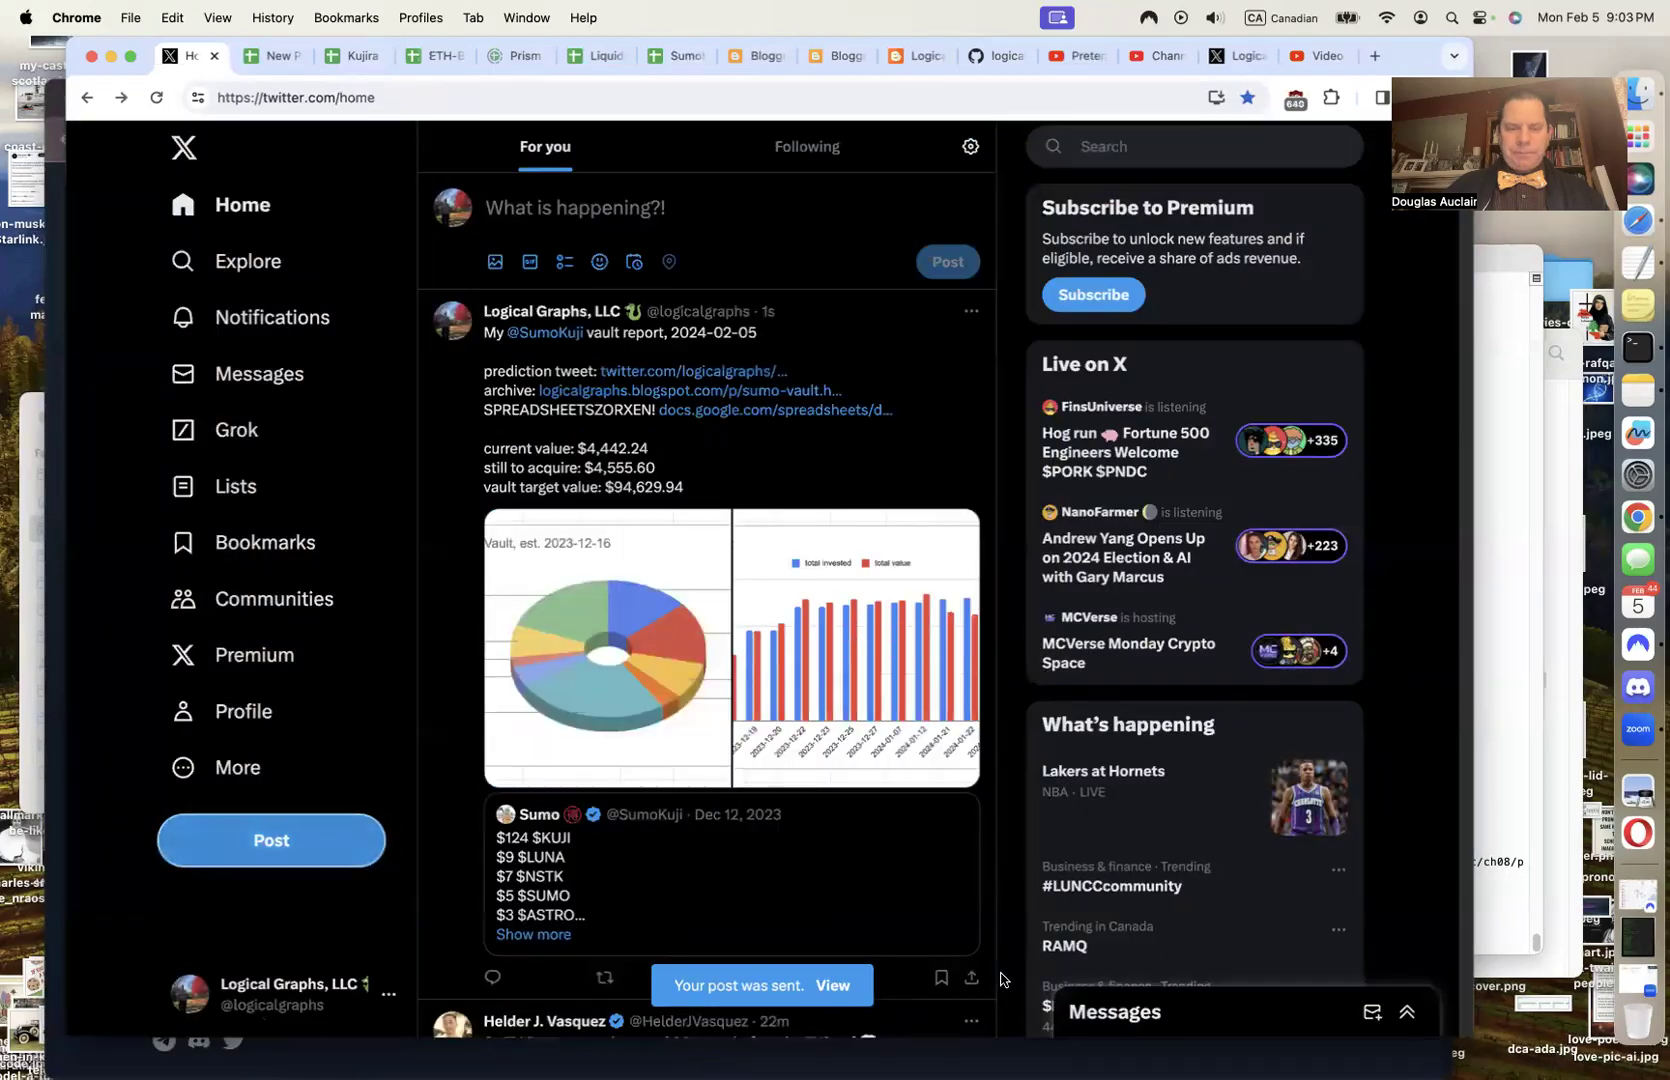
Switch to TextEdit and paste the vault report on the empty line below "GO!" in my-word.txt
key("ctrl+Right")
key("ctrl+Right")
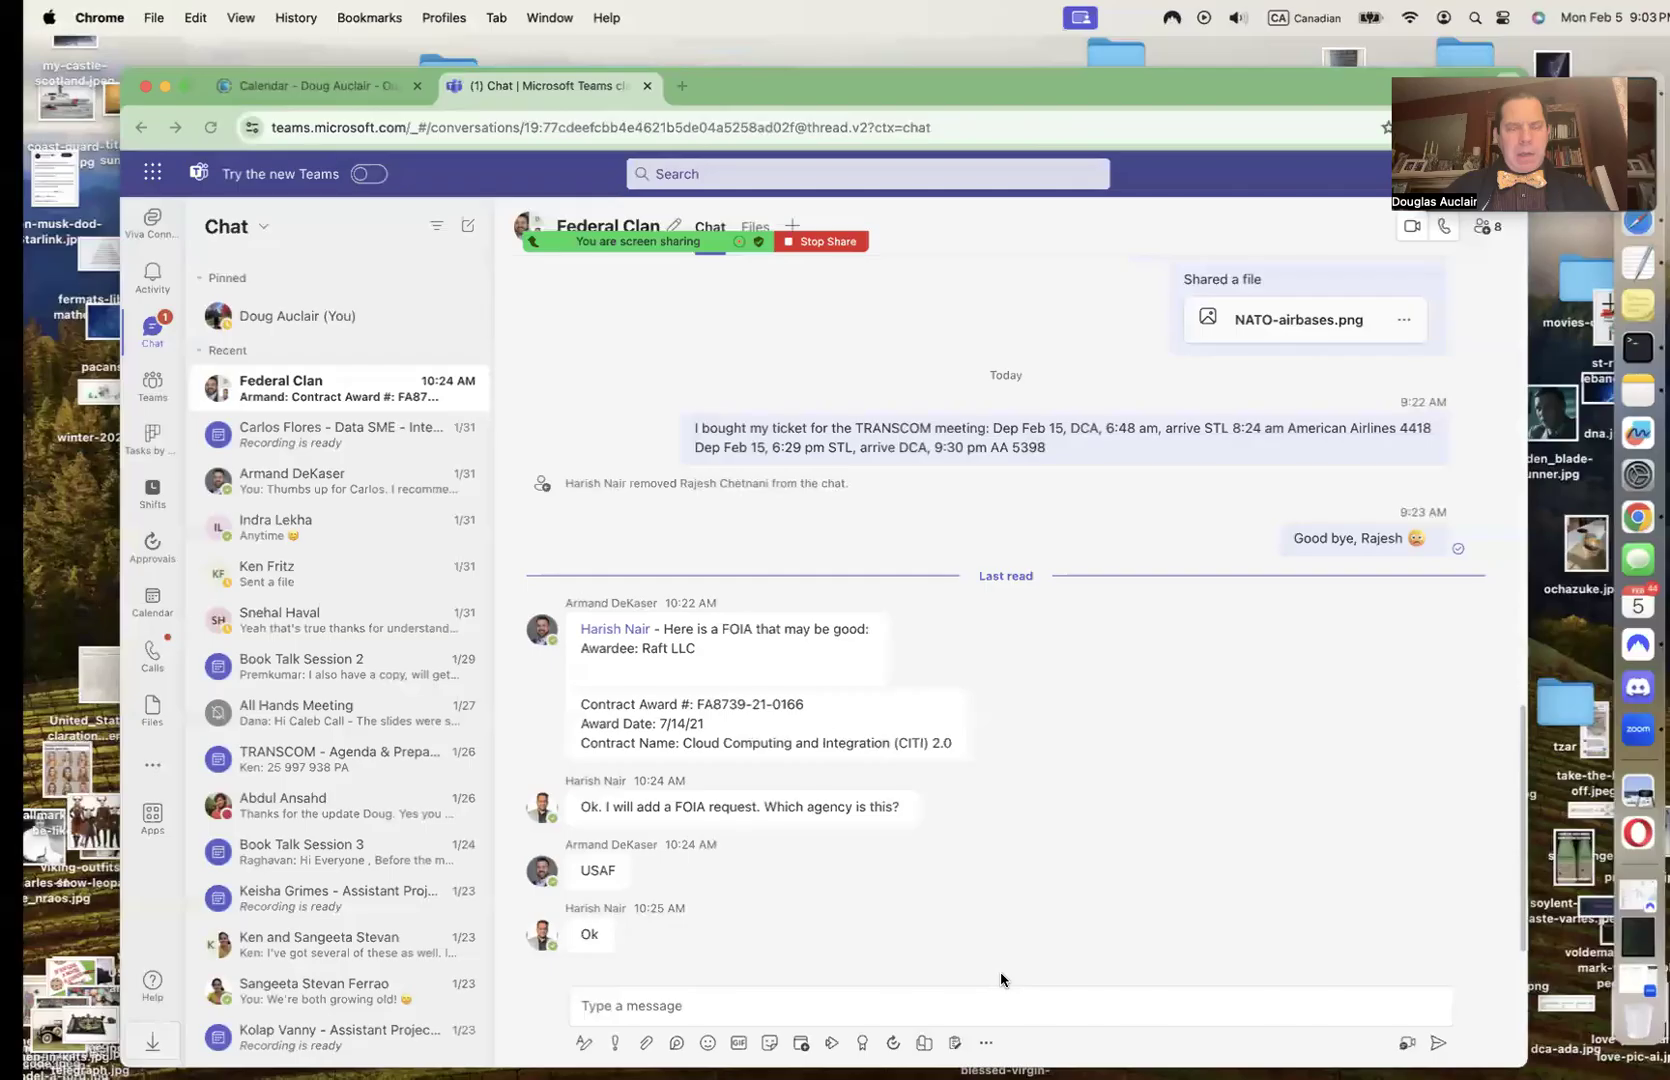
key("ctrl+Left")
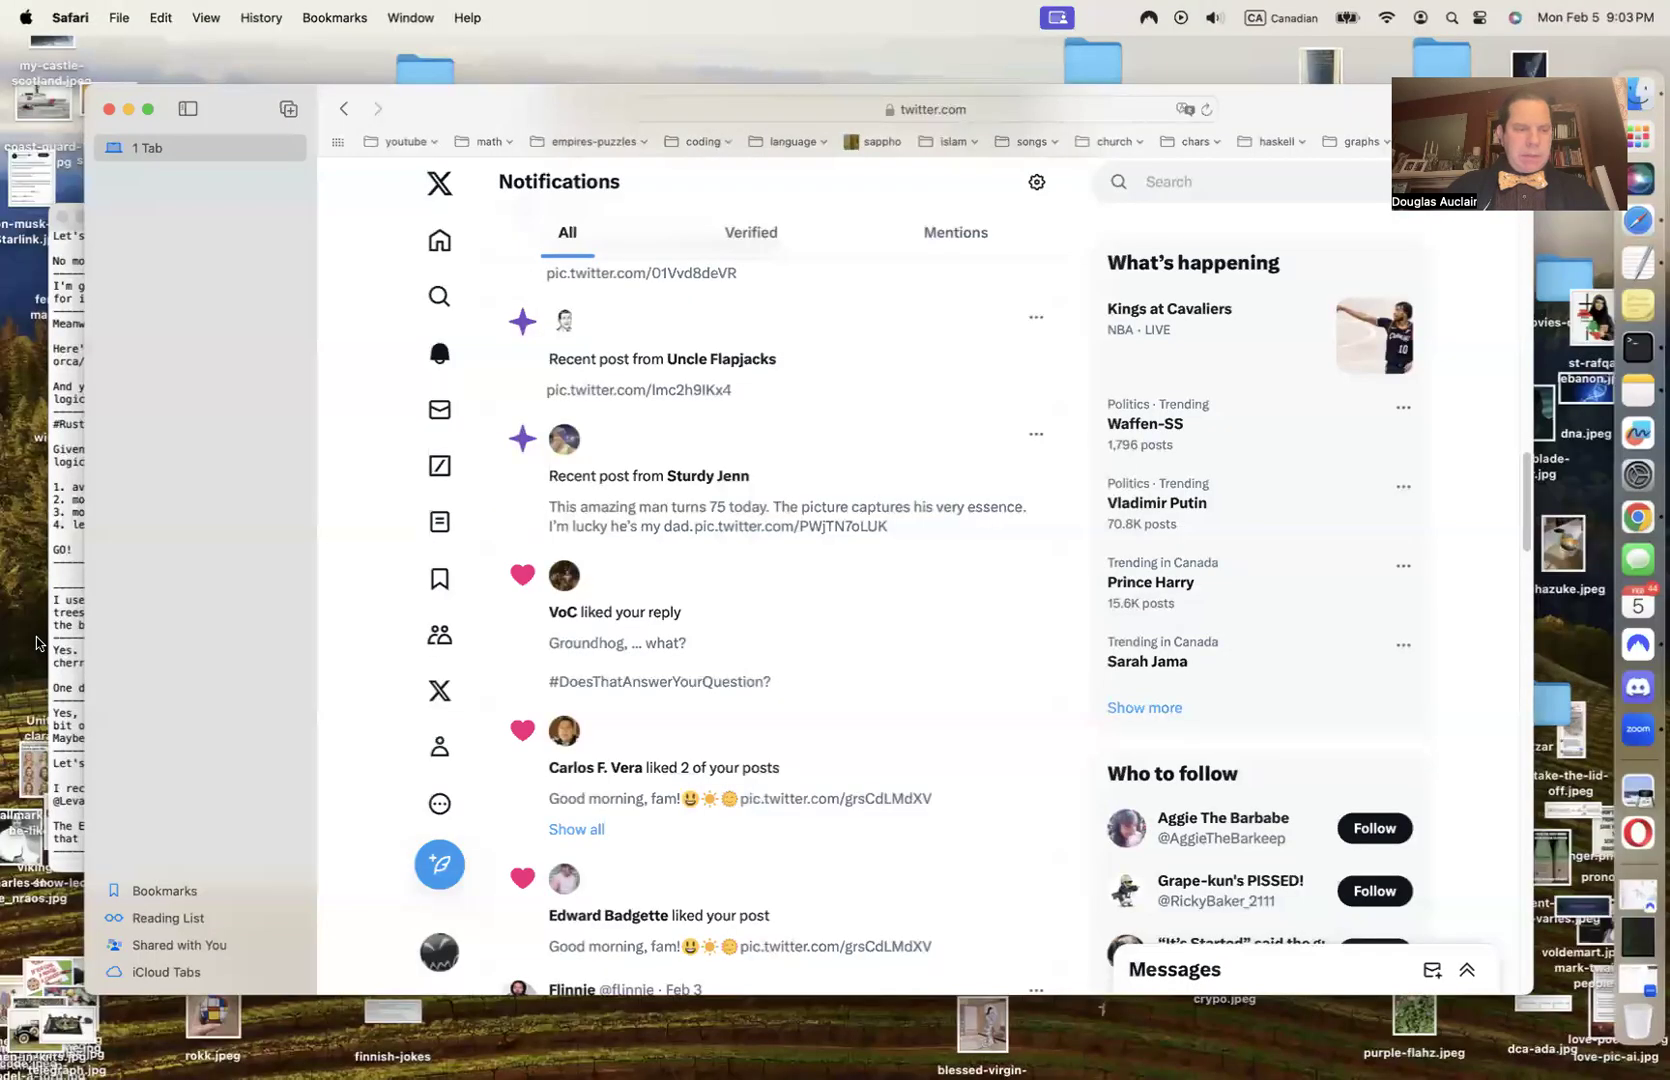
left_click(65, 580)
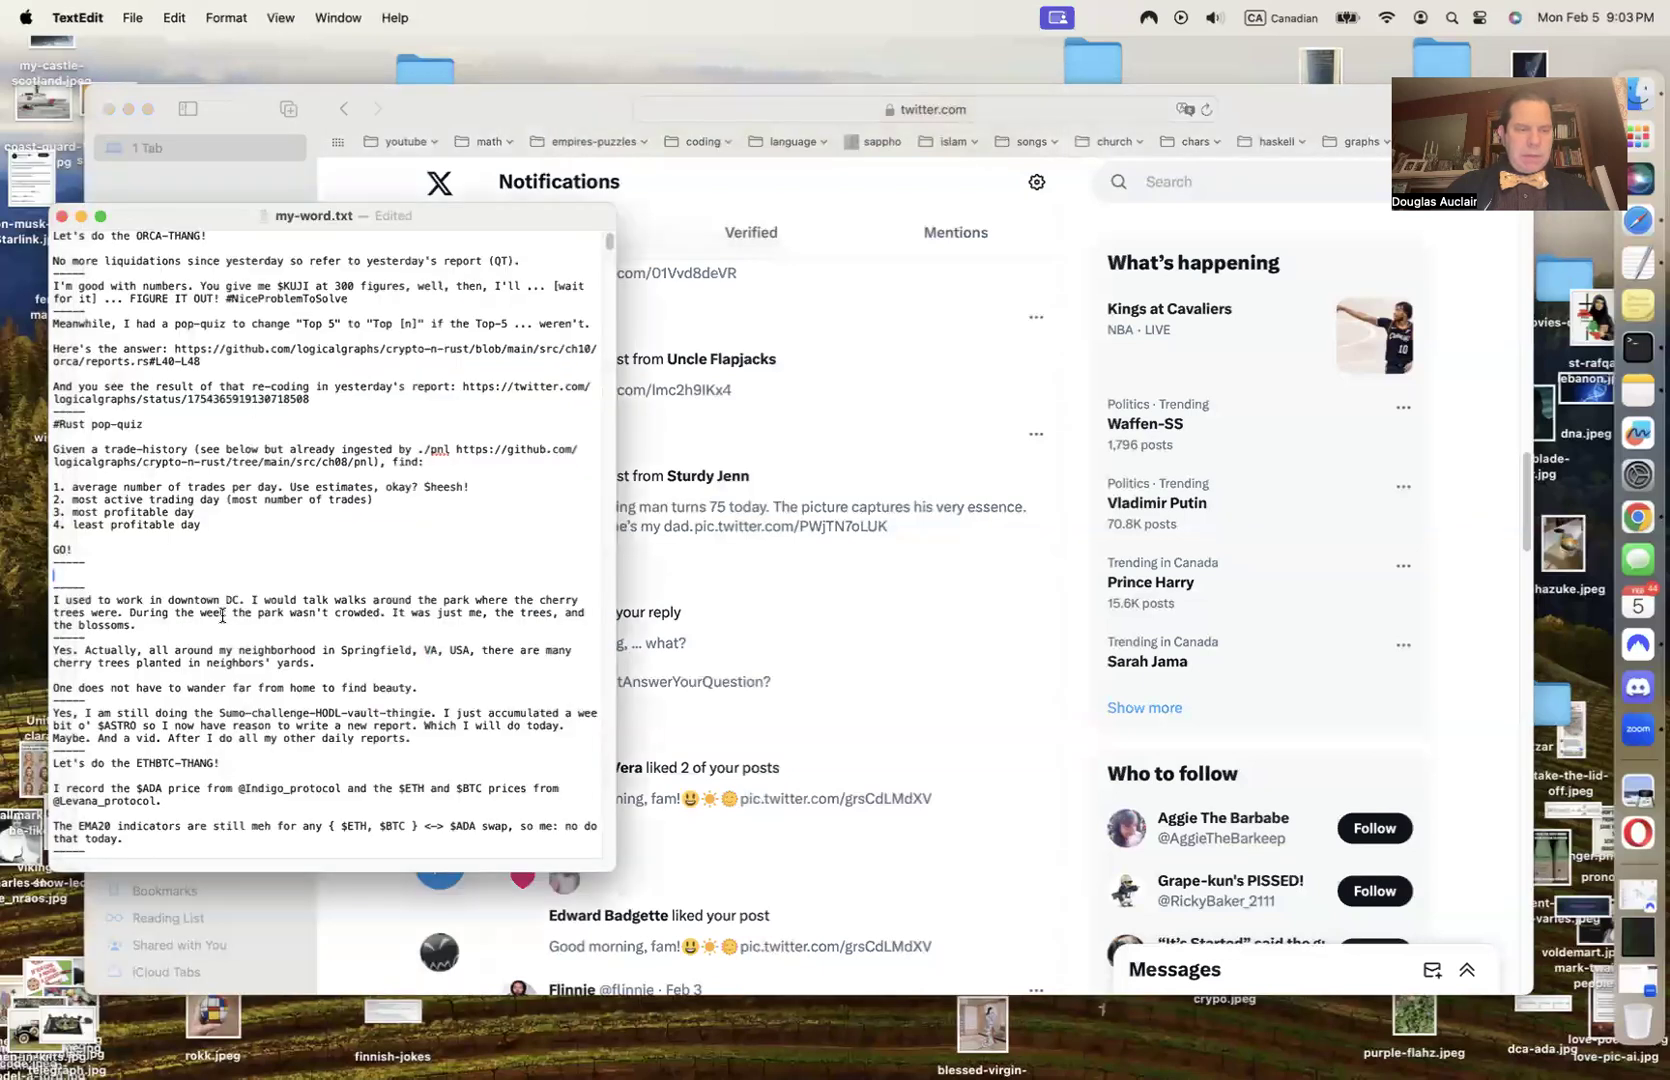
key("super+v")
key("shift+Up")
key("shift+Up")
key("shift+Up")
key("shift+Up")
key("shift+Up")
key("shift+Up")
key("shift+Up")
key("shift+Up")
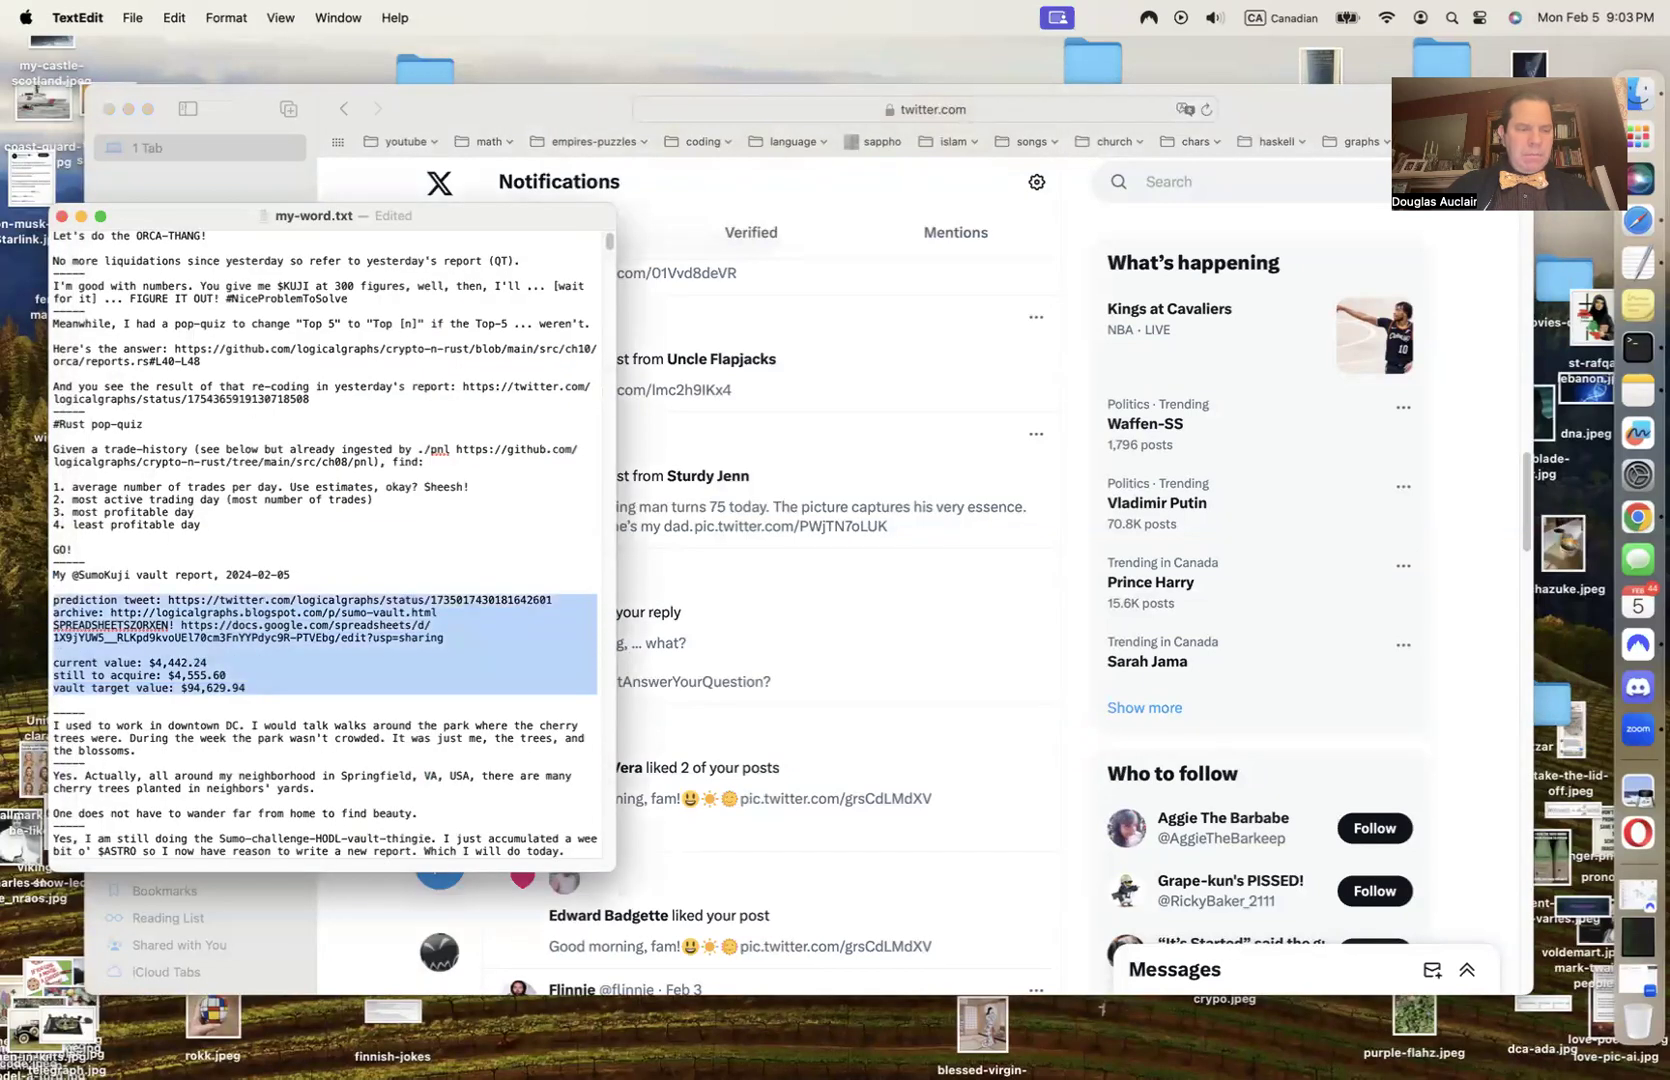
key("shift+Up")
key("shift+Up")
key("cmd+x")
Switch to Blogger in Chrome, create a new post for Logical Graphs LLC and paste the vault report into its body
key("super+Tab")
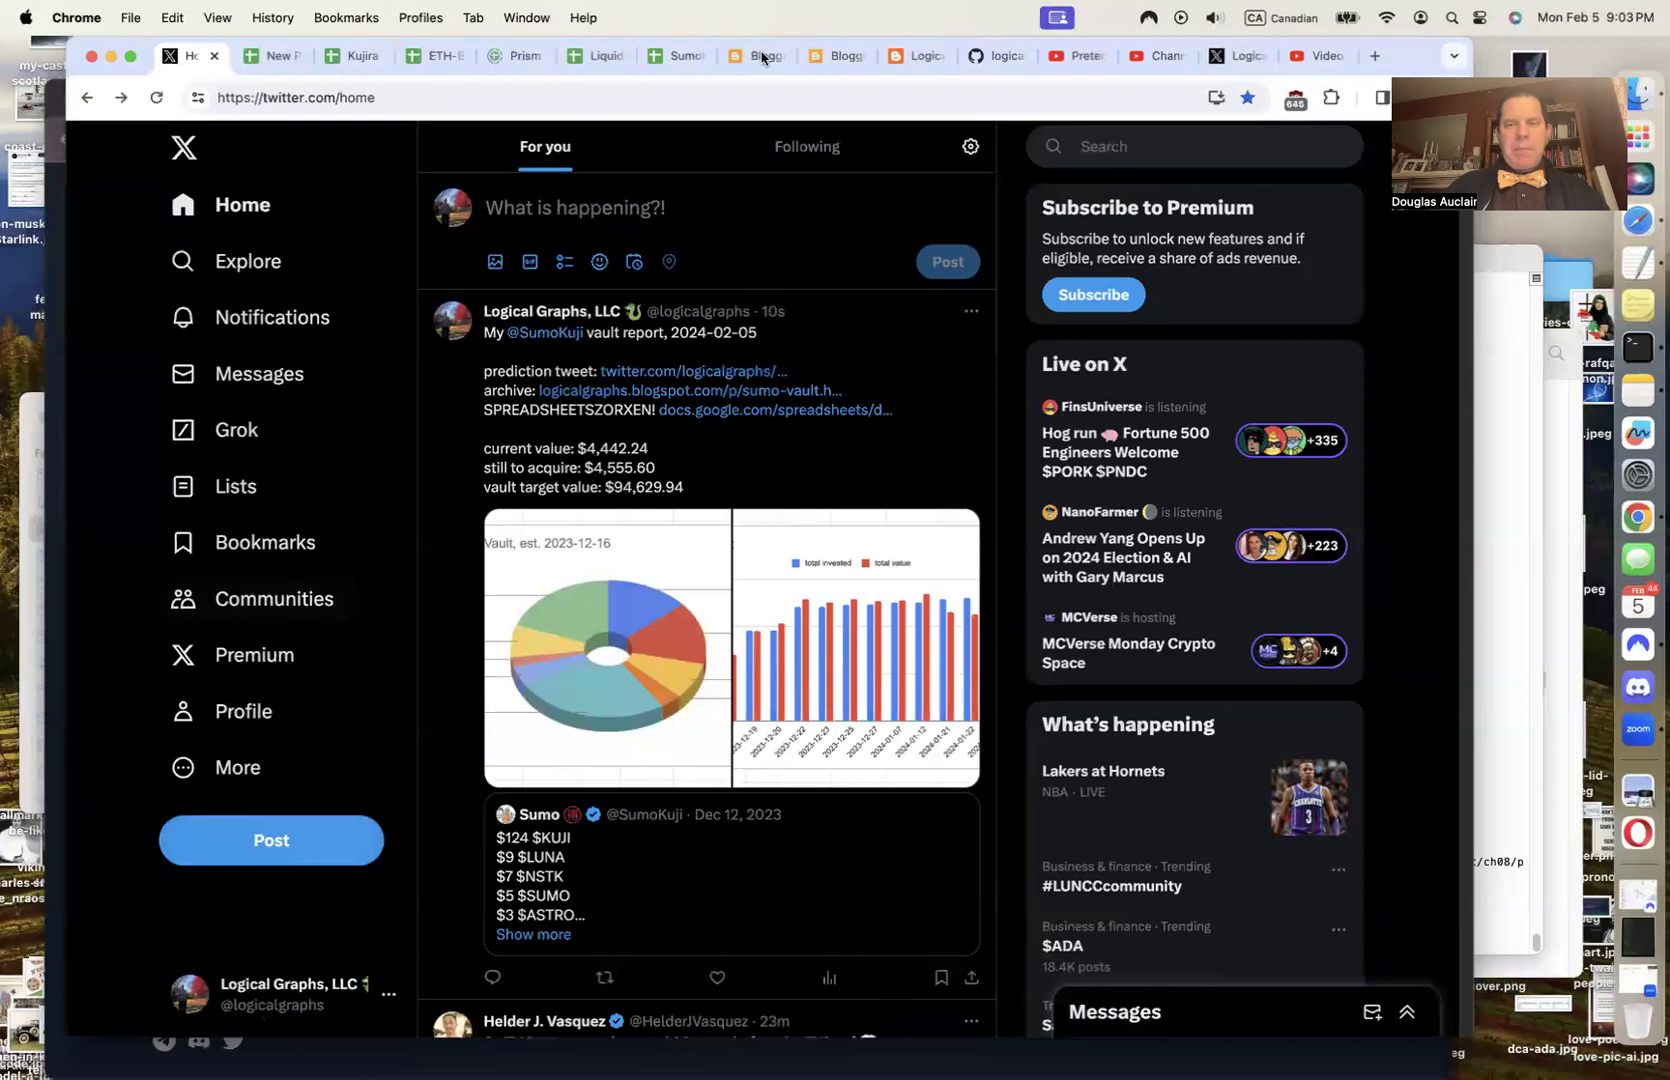
left_click(752, 56)
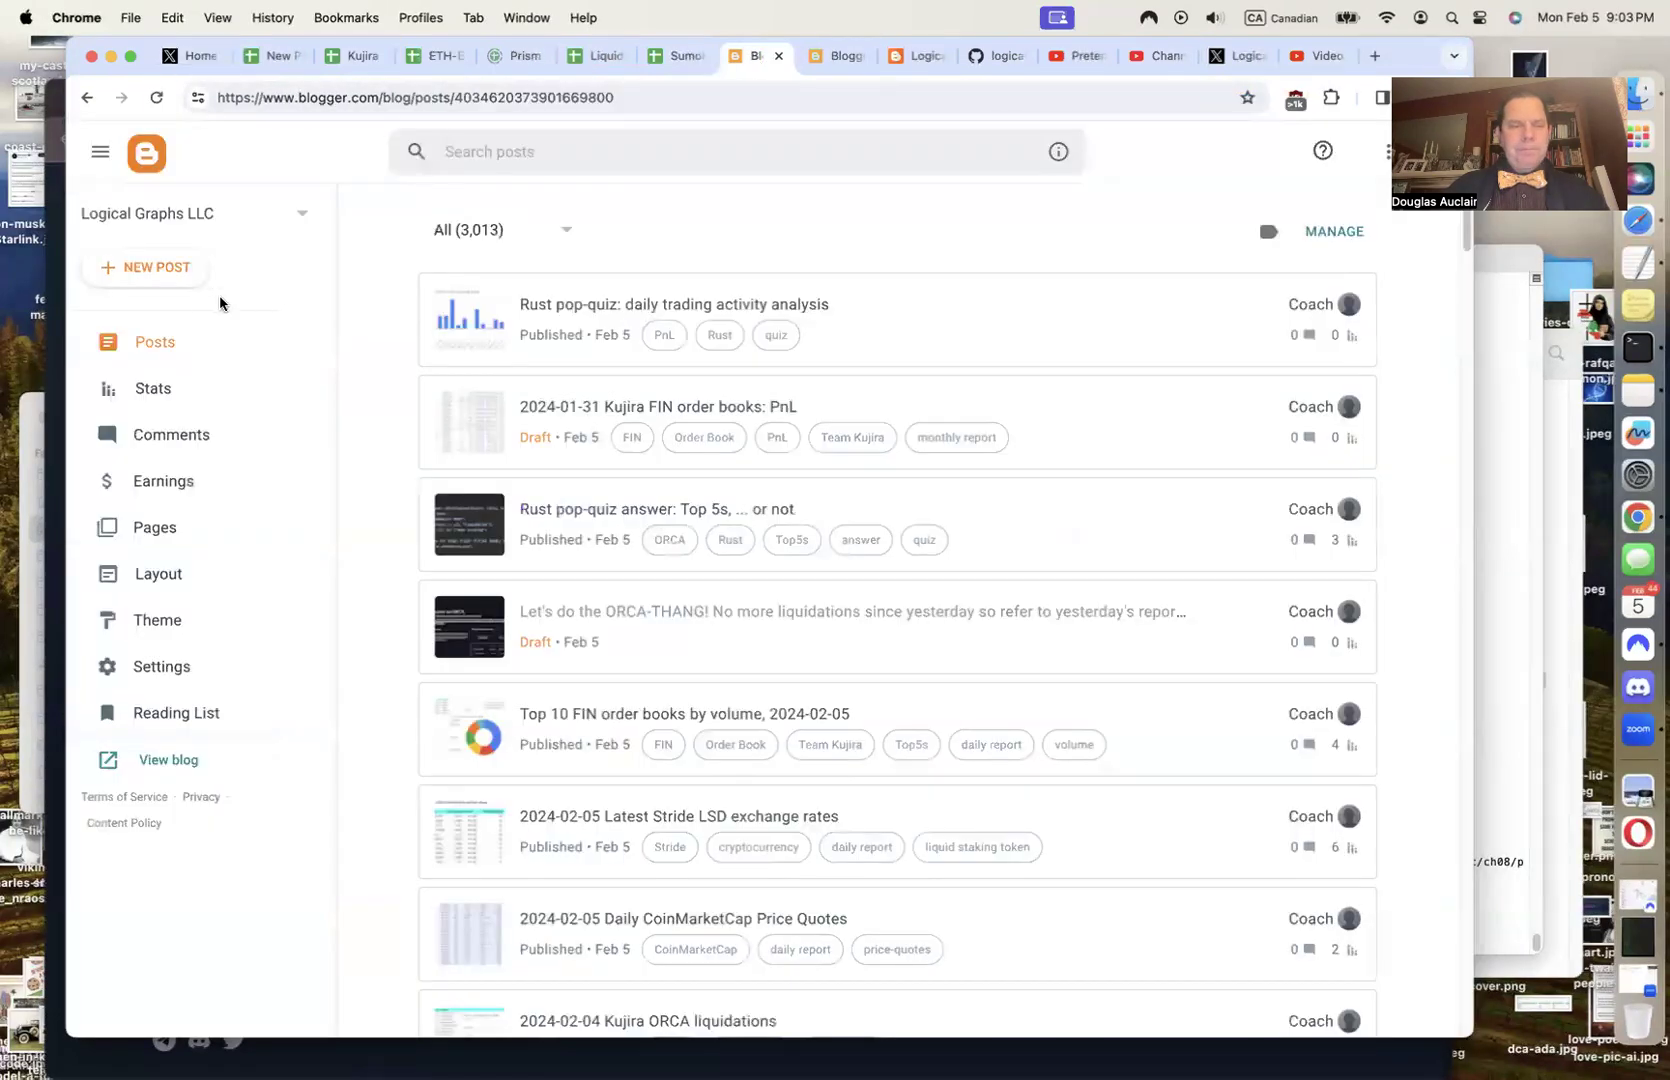
left_click(165, 285)
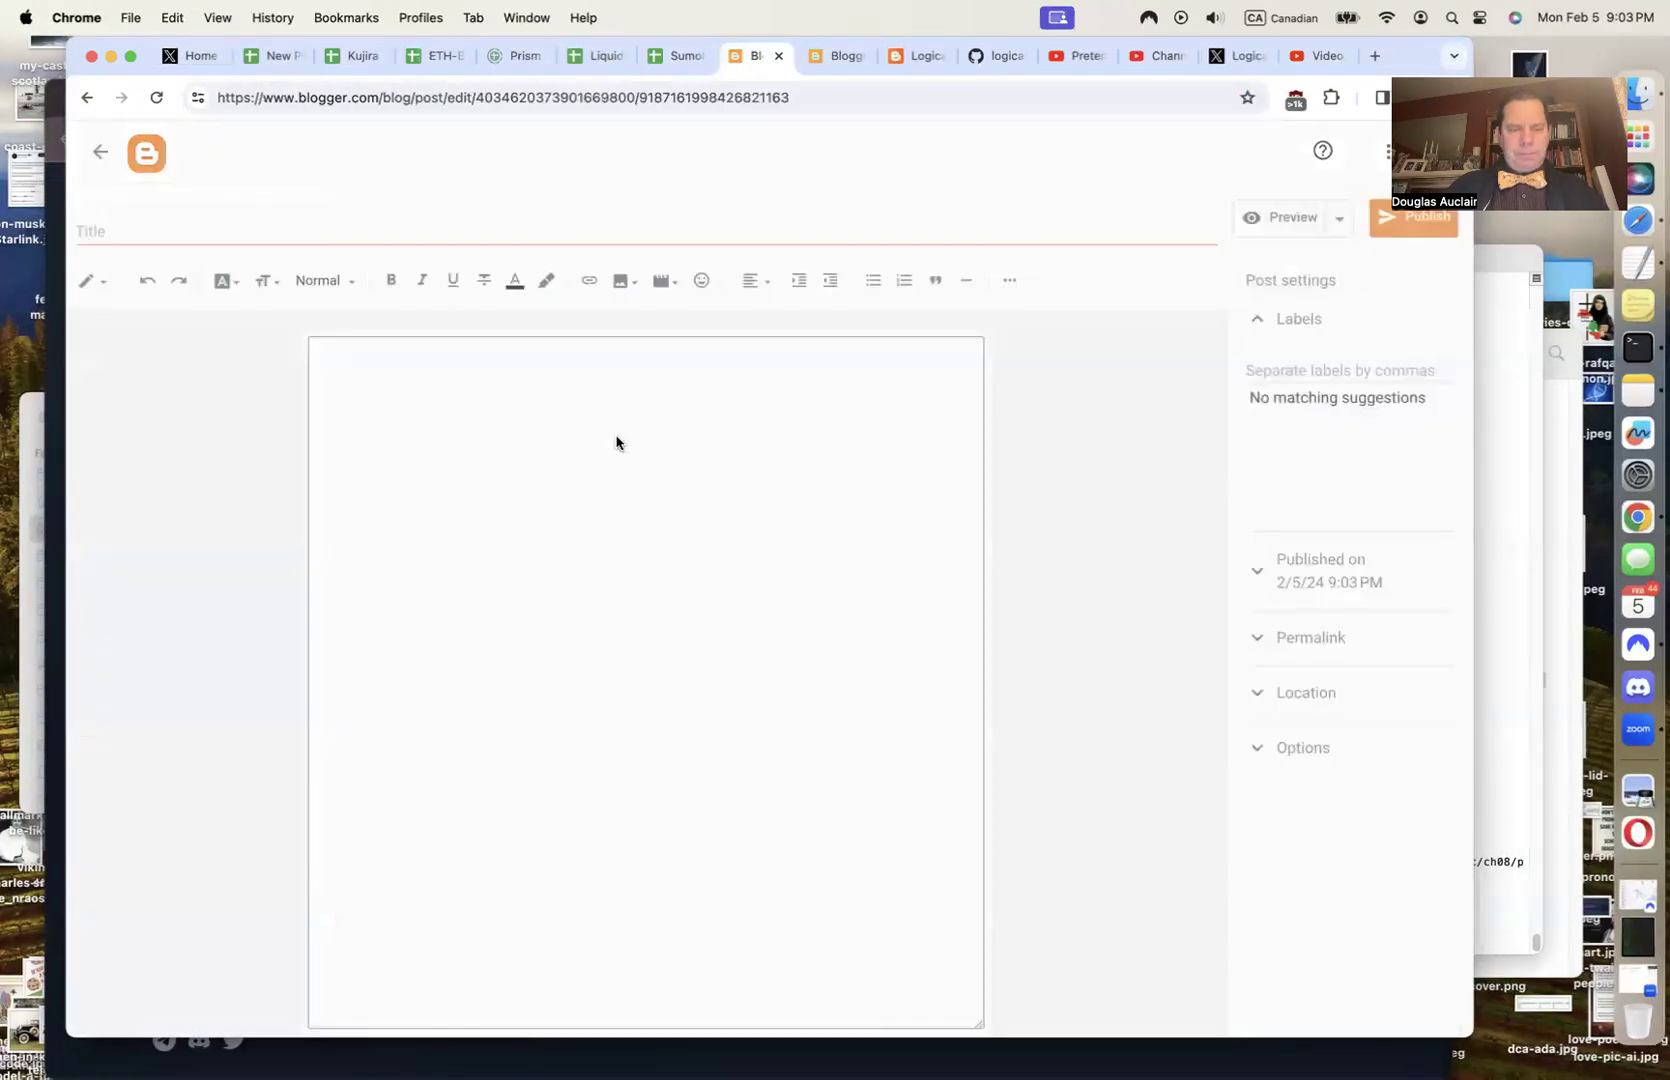
key("super+v")
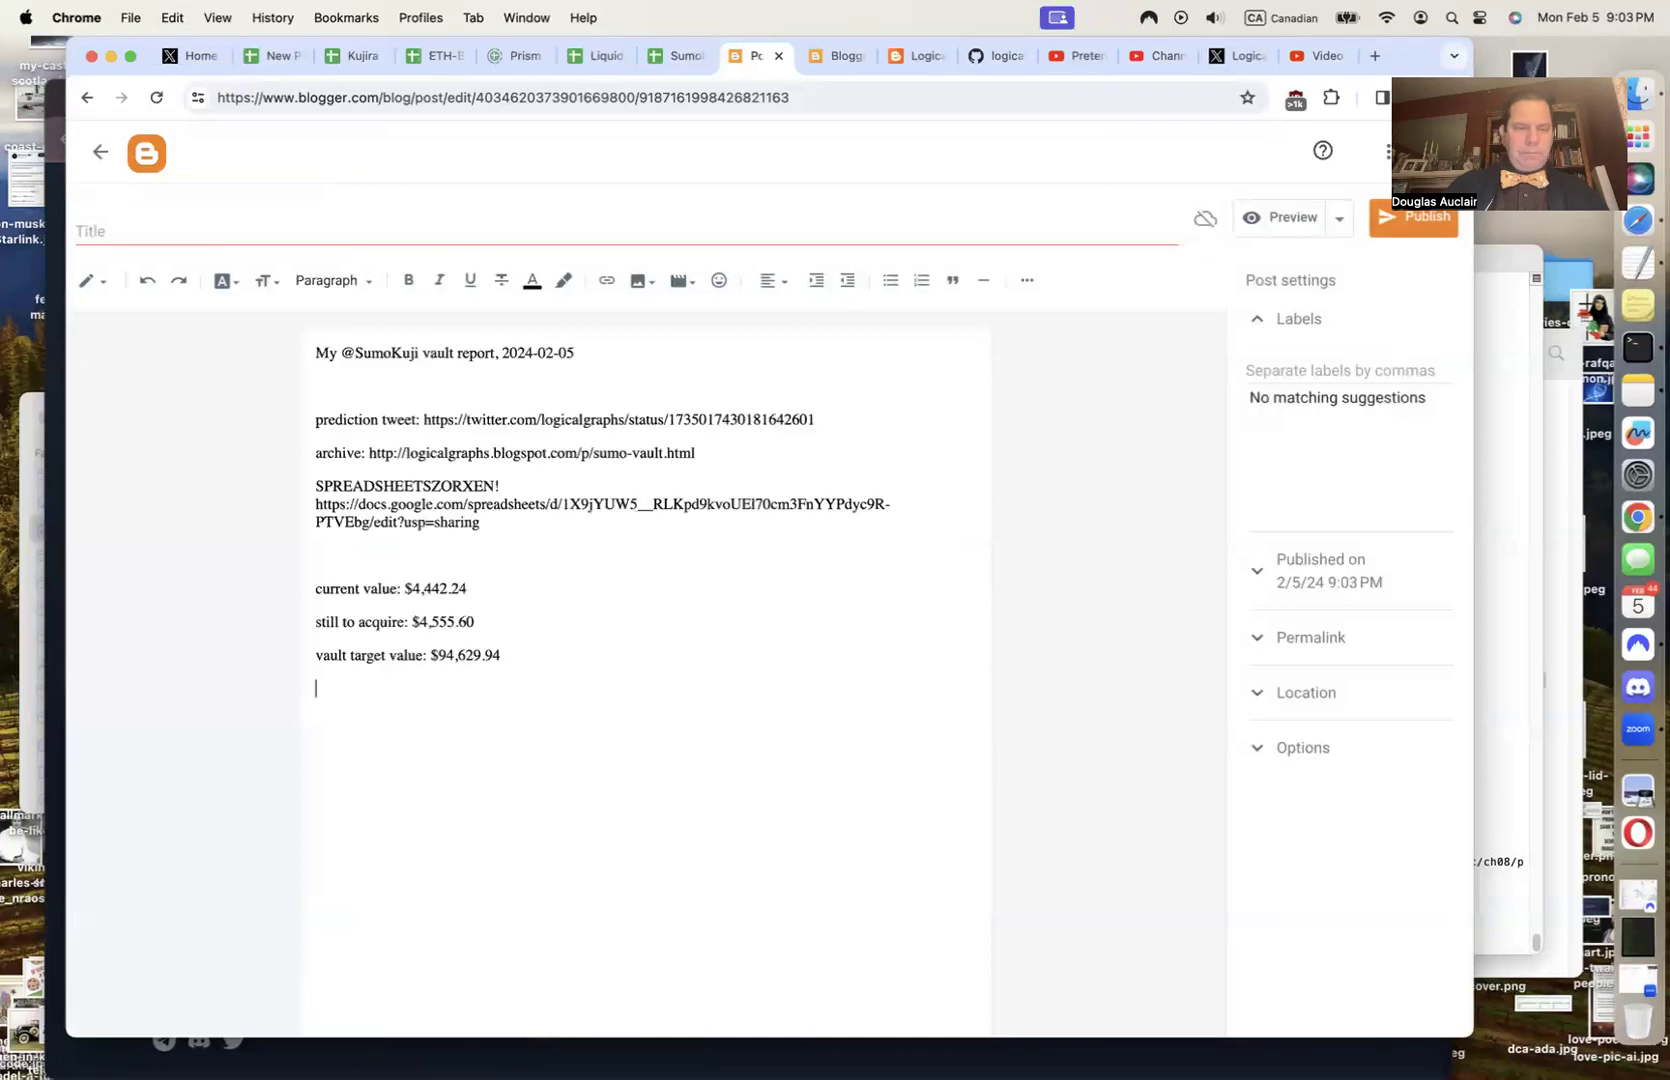
triple_click(391, 354)
left_click(276, 229)
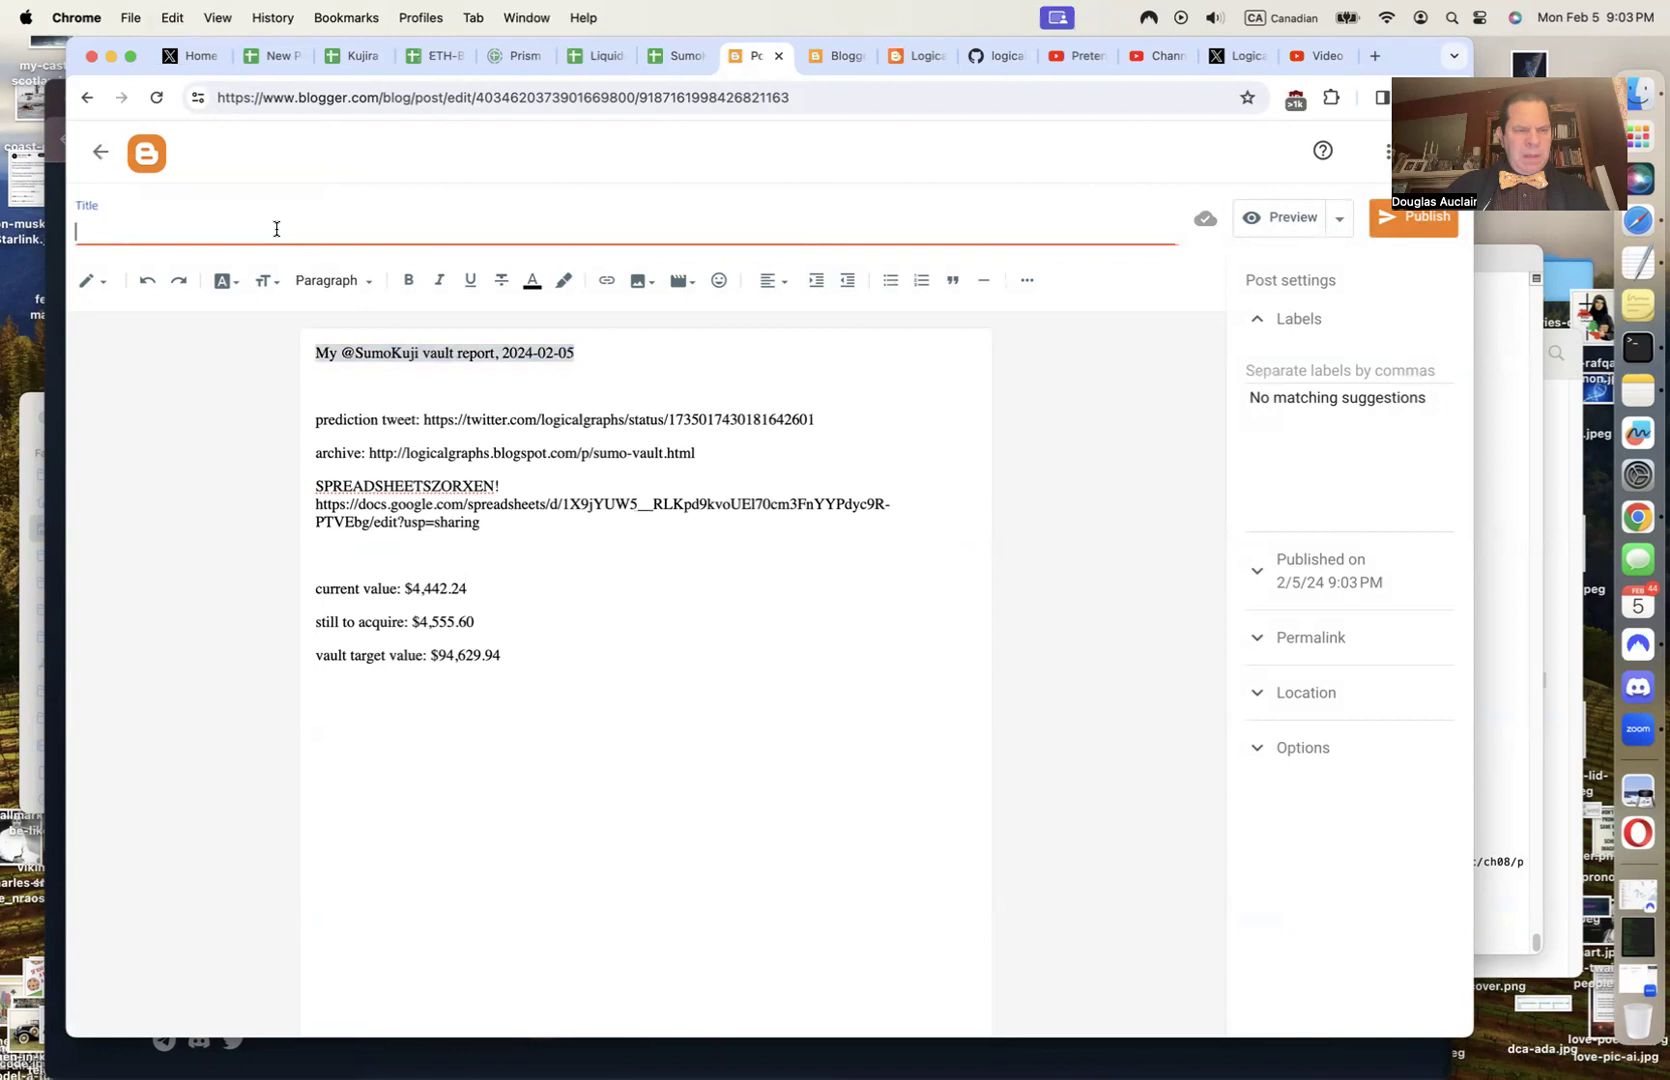
key("super+v")
Remove the tweet URL and colon after "prediction tweet" and turn those words into a link to that URL
left_click(398, 397)
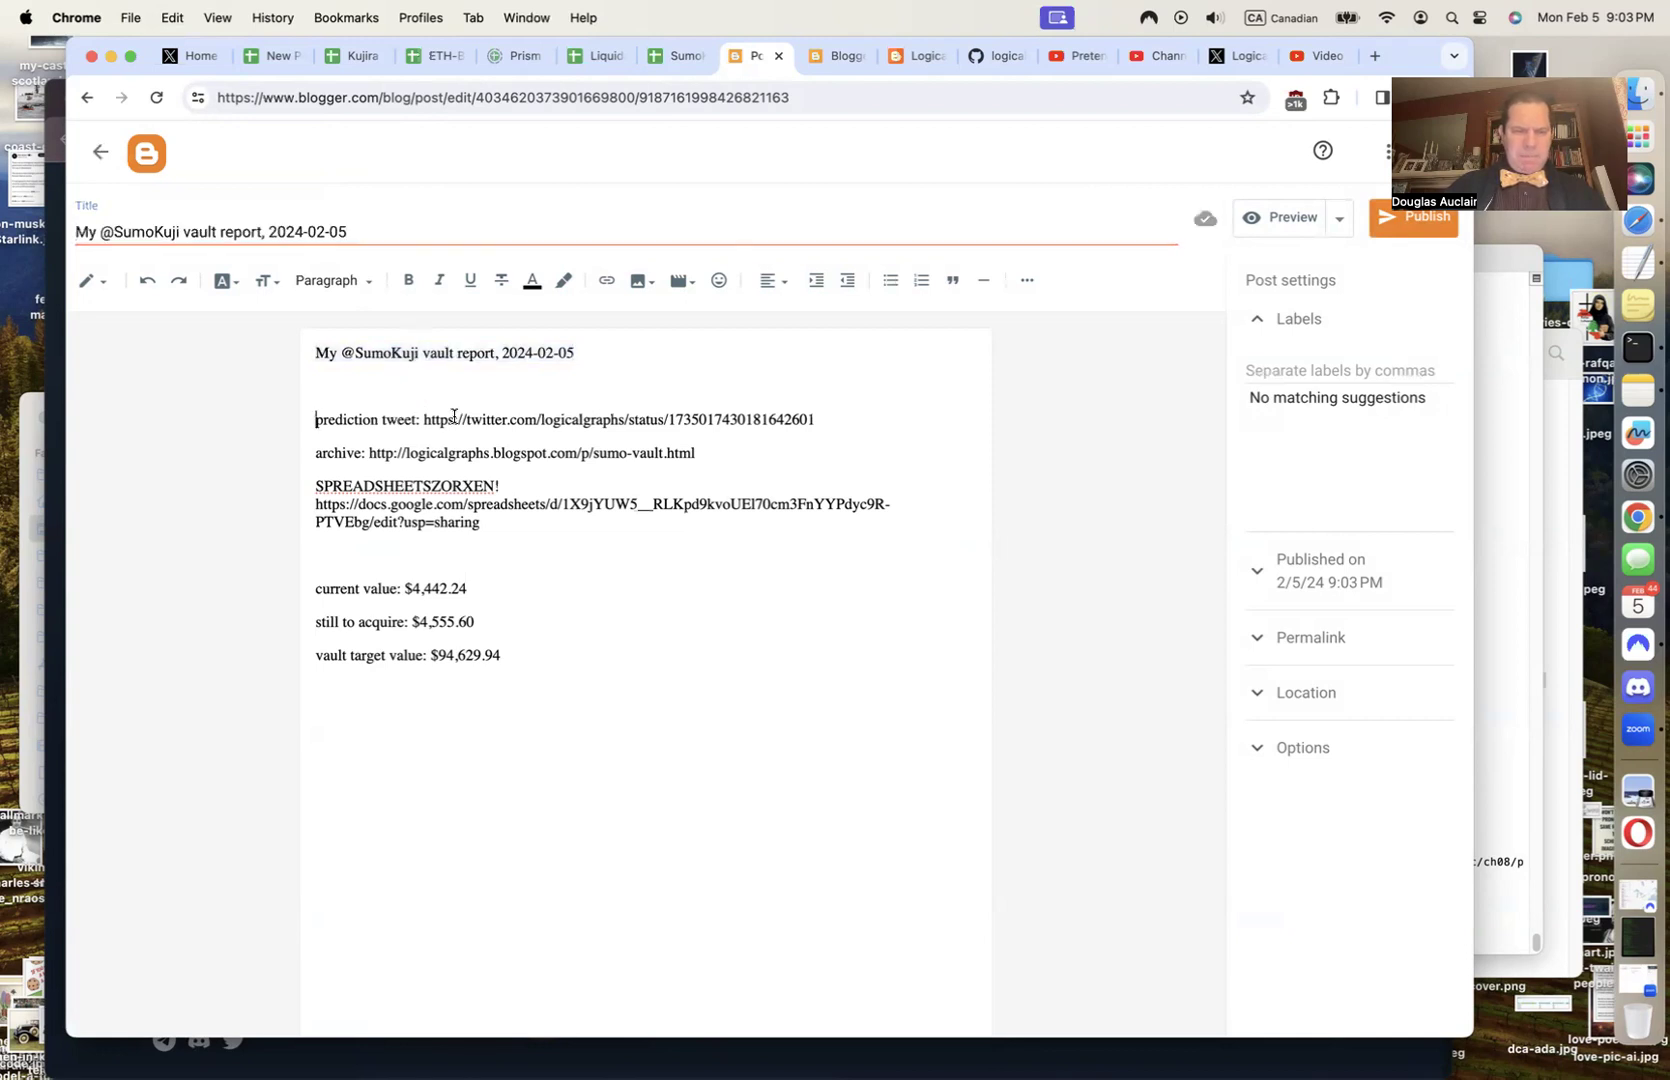
left_click_drag(423, 421, 819, 418)
key("BackSpace")
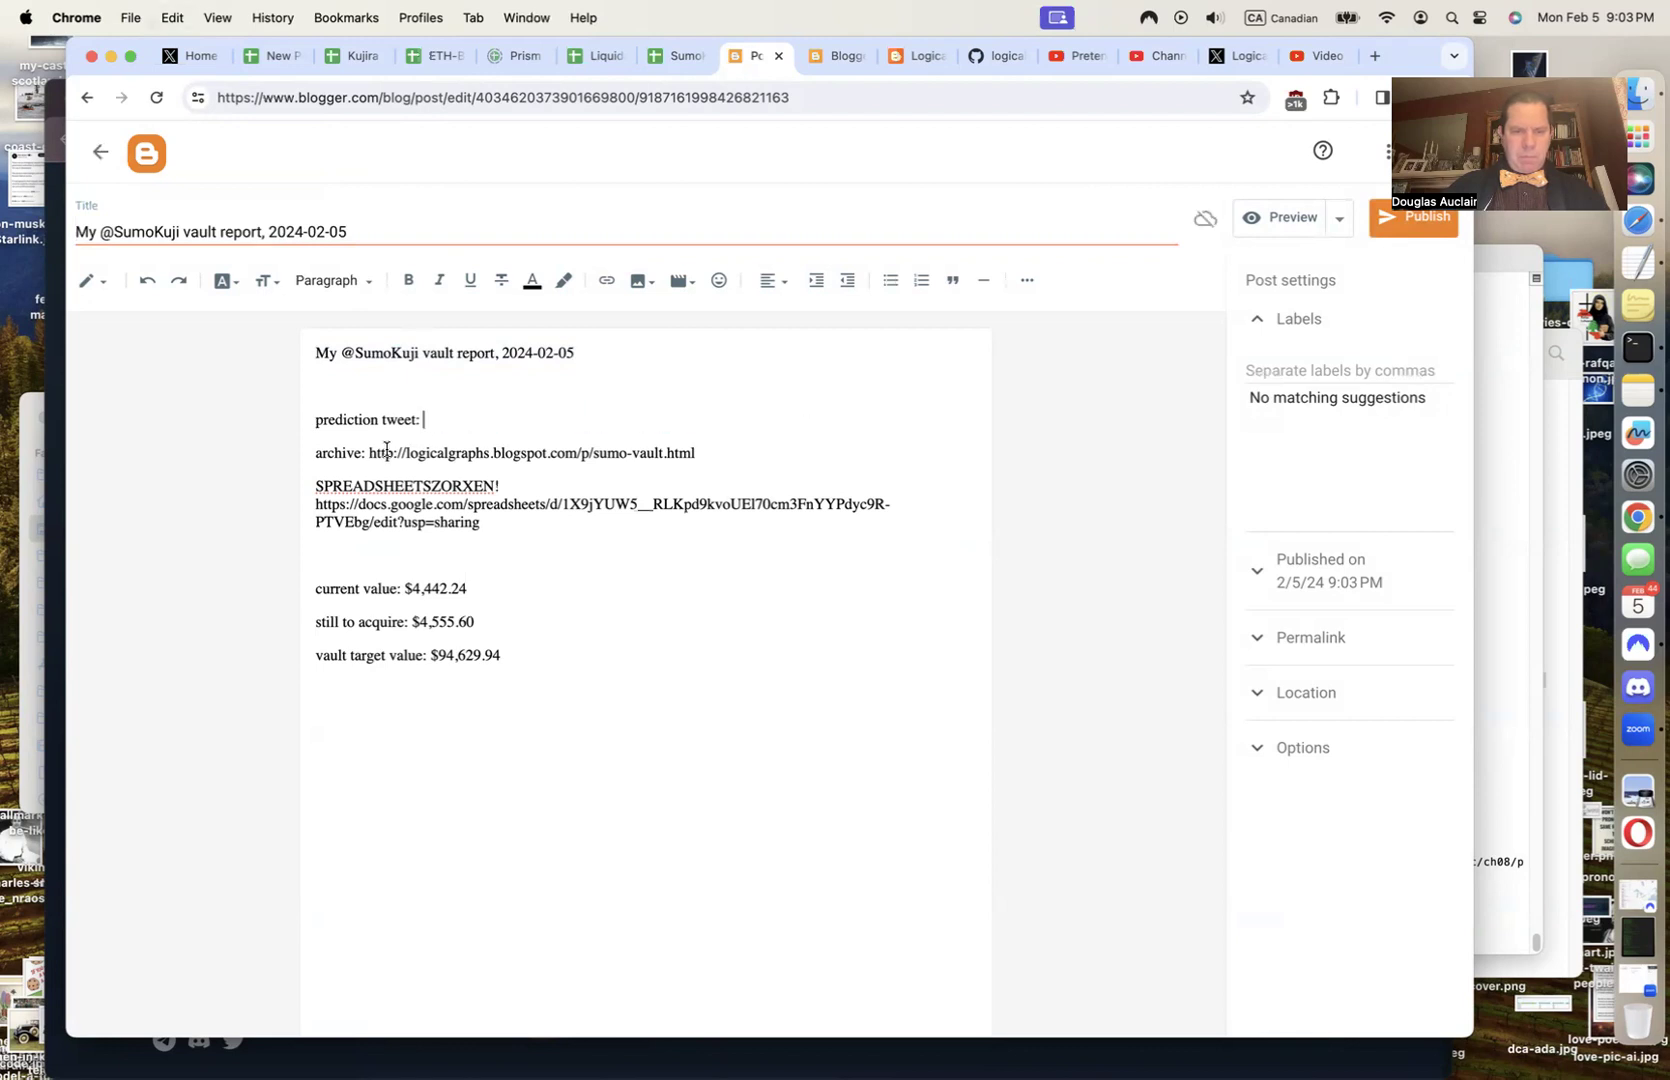
key("BackSpace")
key("super+shift+Left")
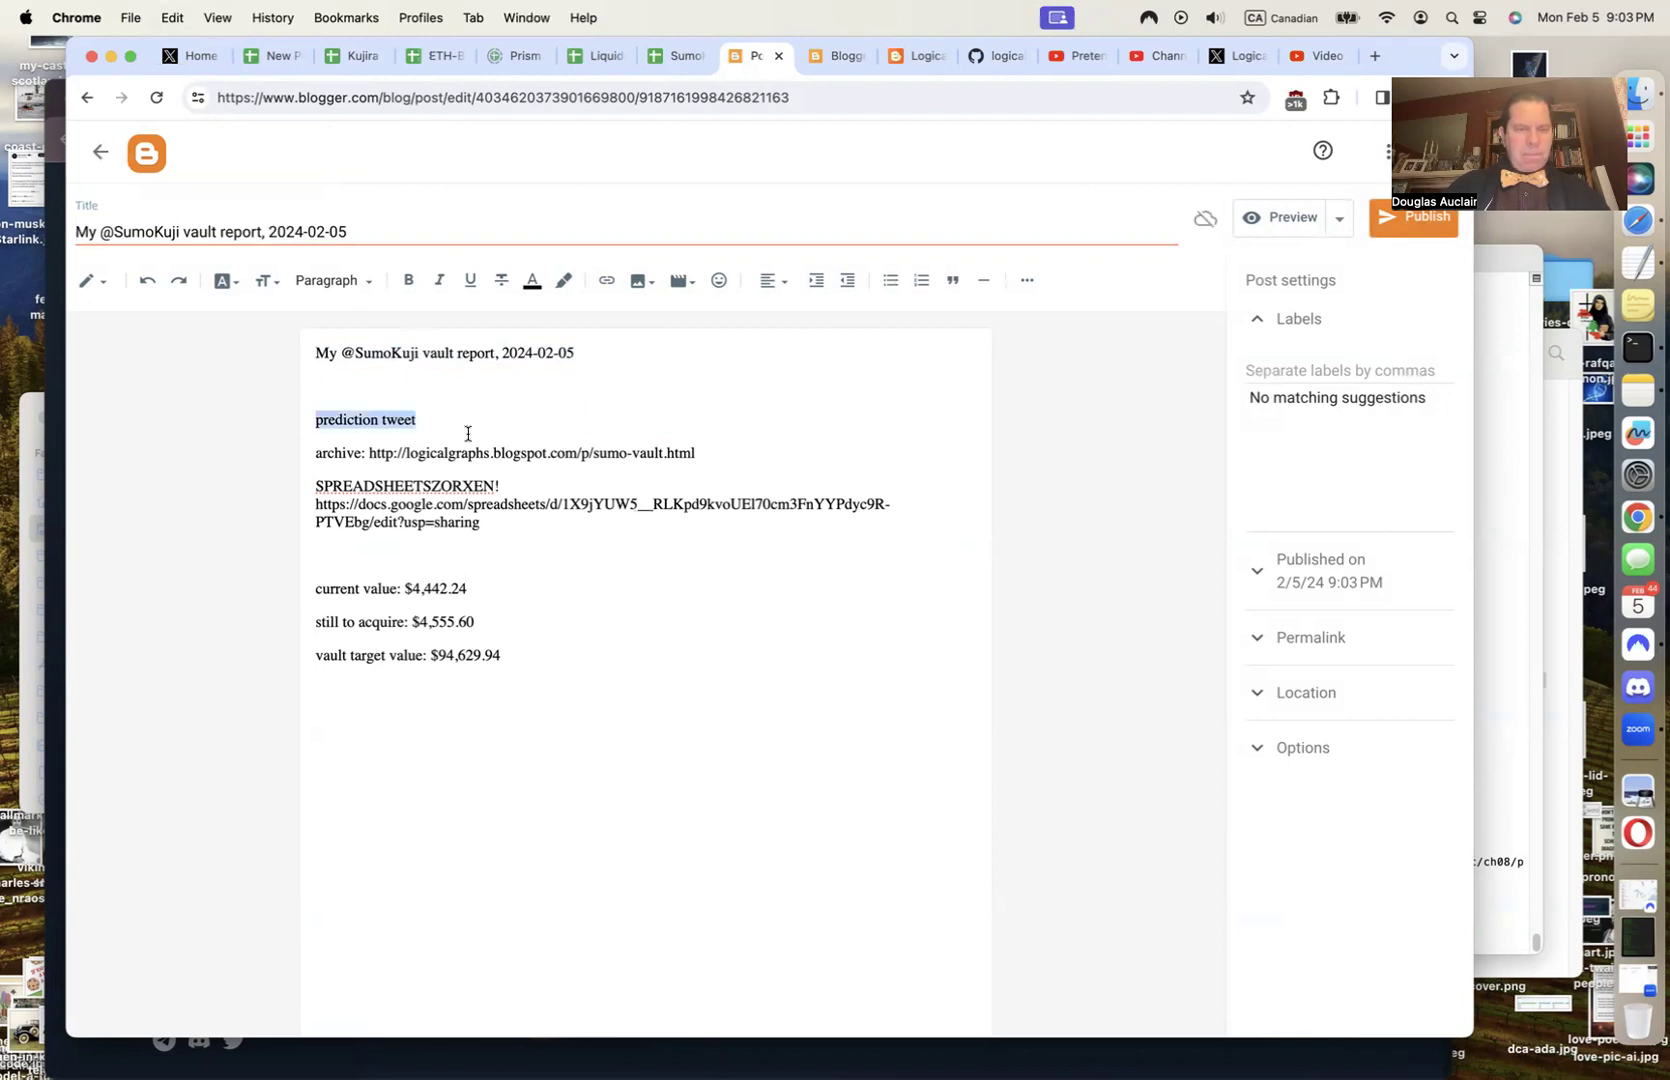
left_click(607, 280)
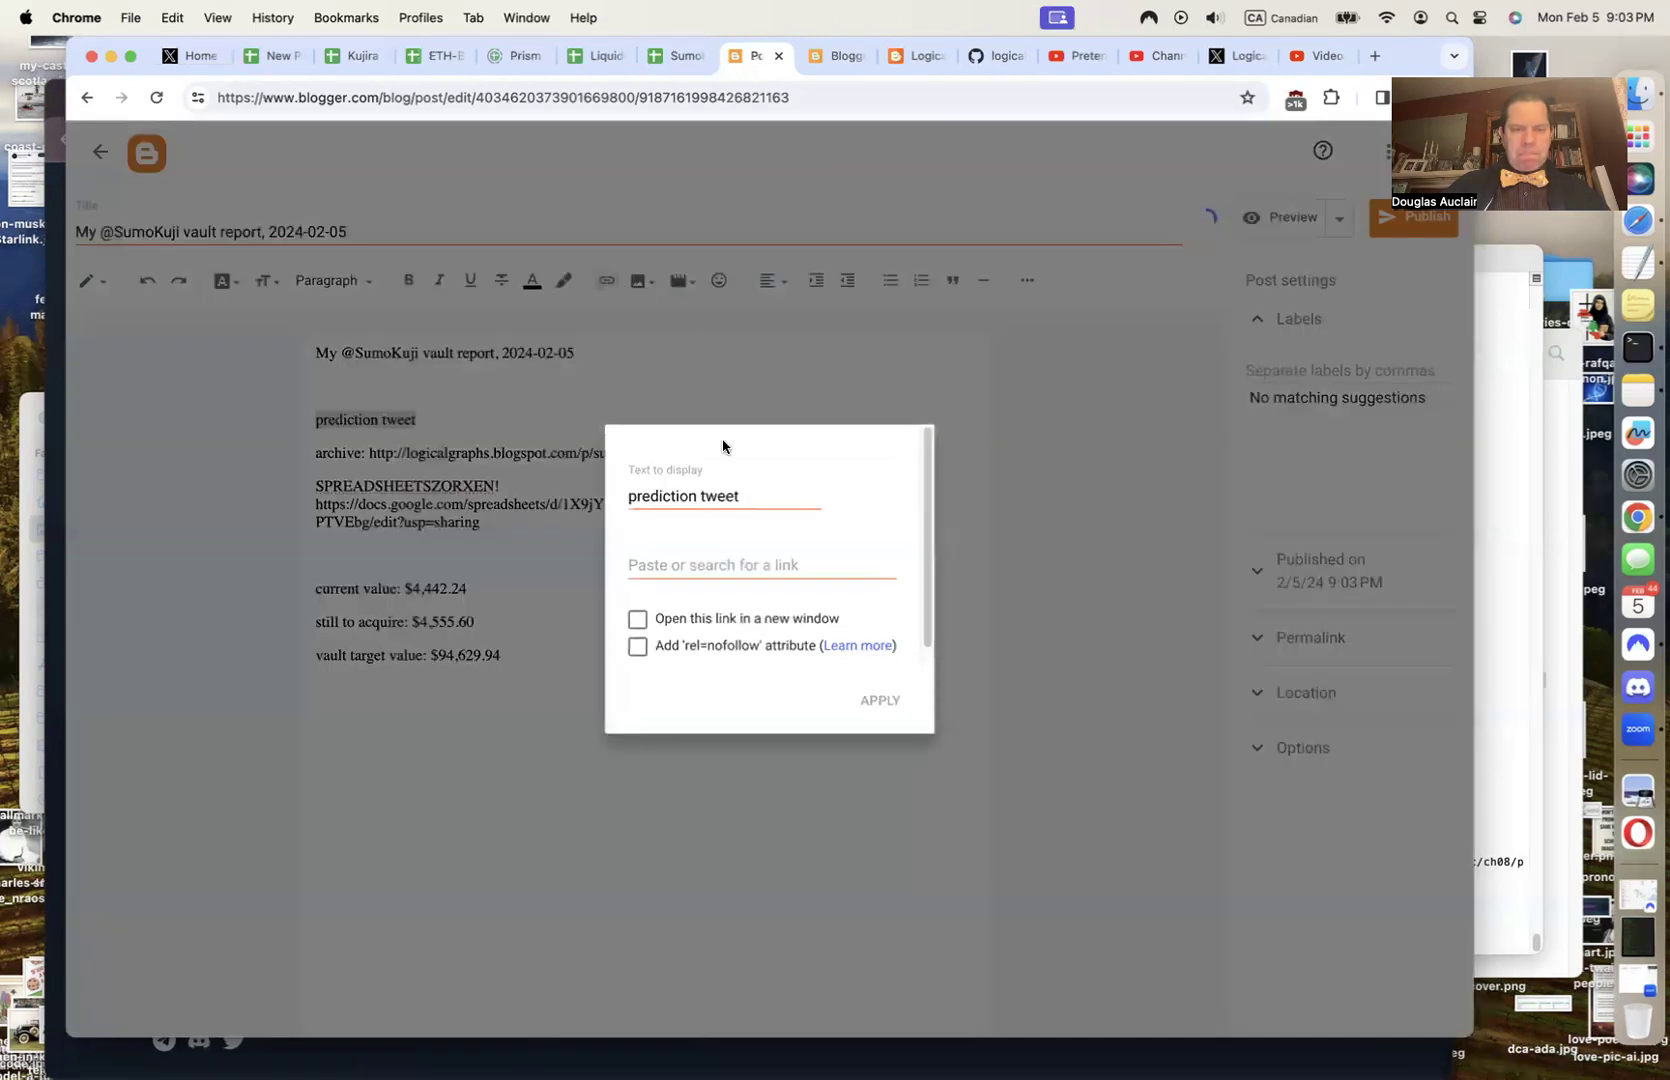
left_click(700, 567)
key("super+v")
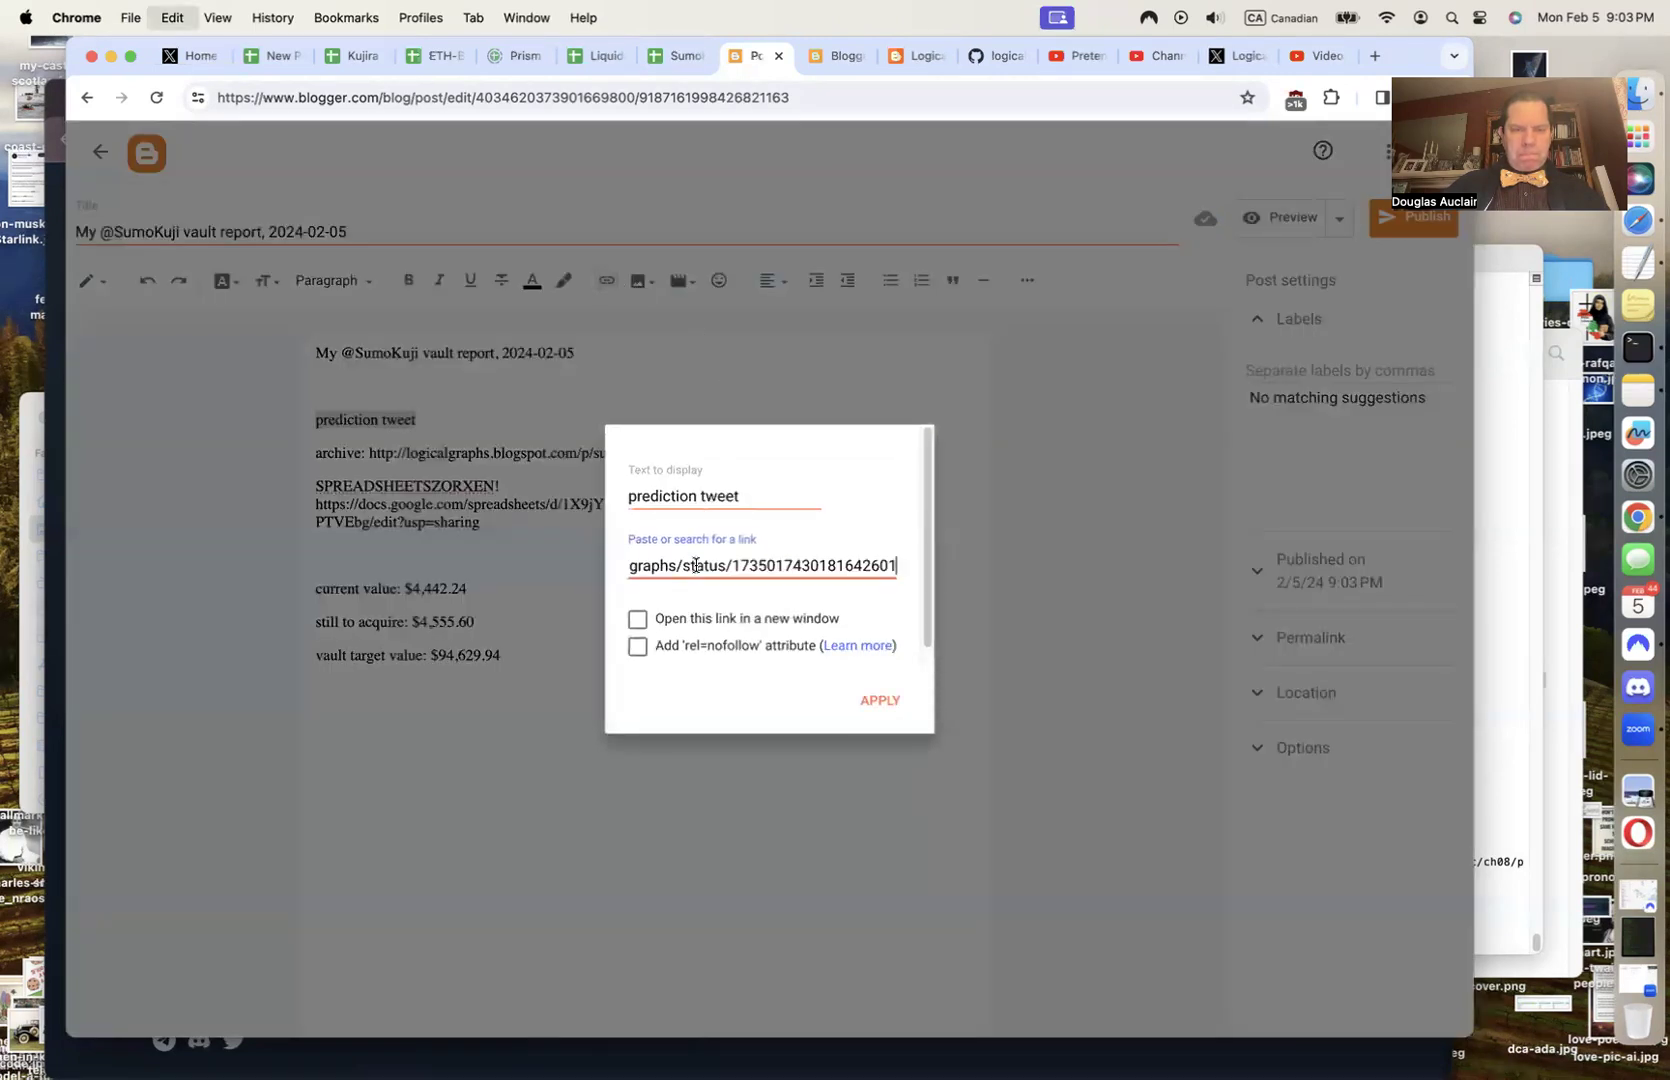
left_click(893, 713)
Remove the sumo-vault.html URL and colon after "archive" and turn the word into a link to that URL
left_click(369, 453)
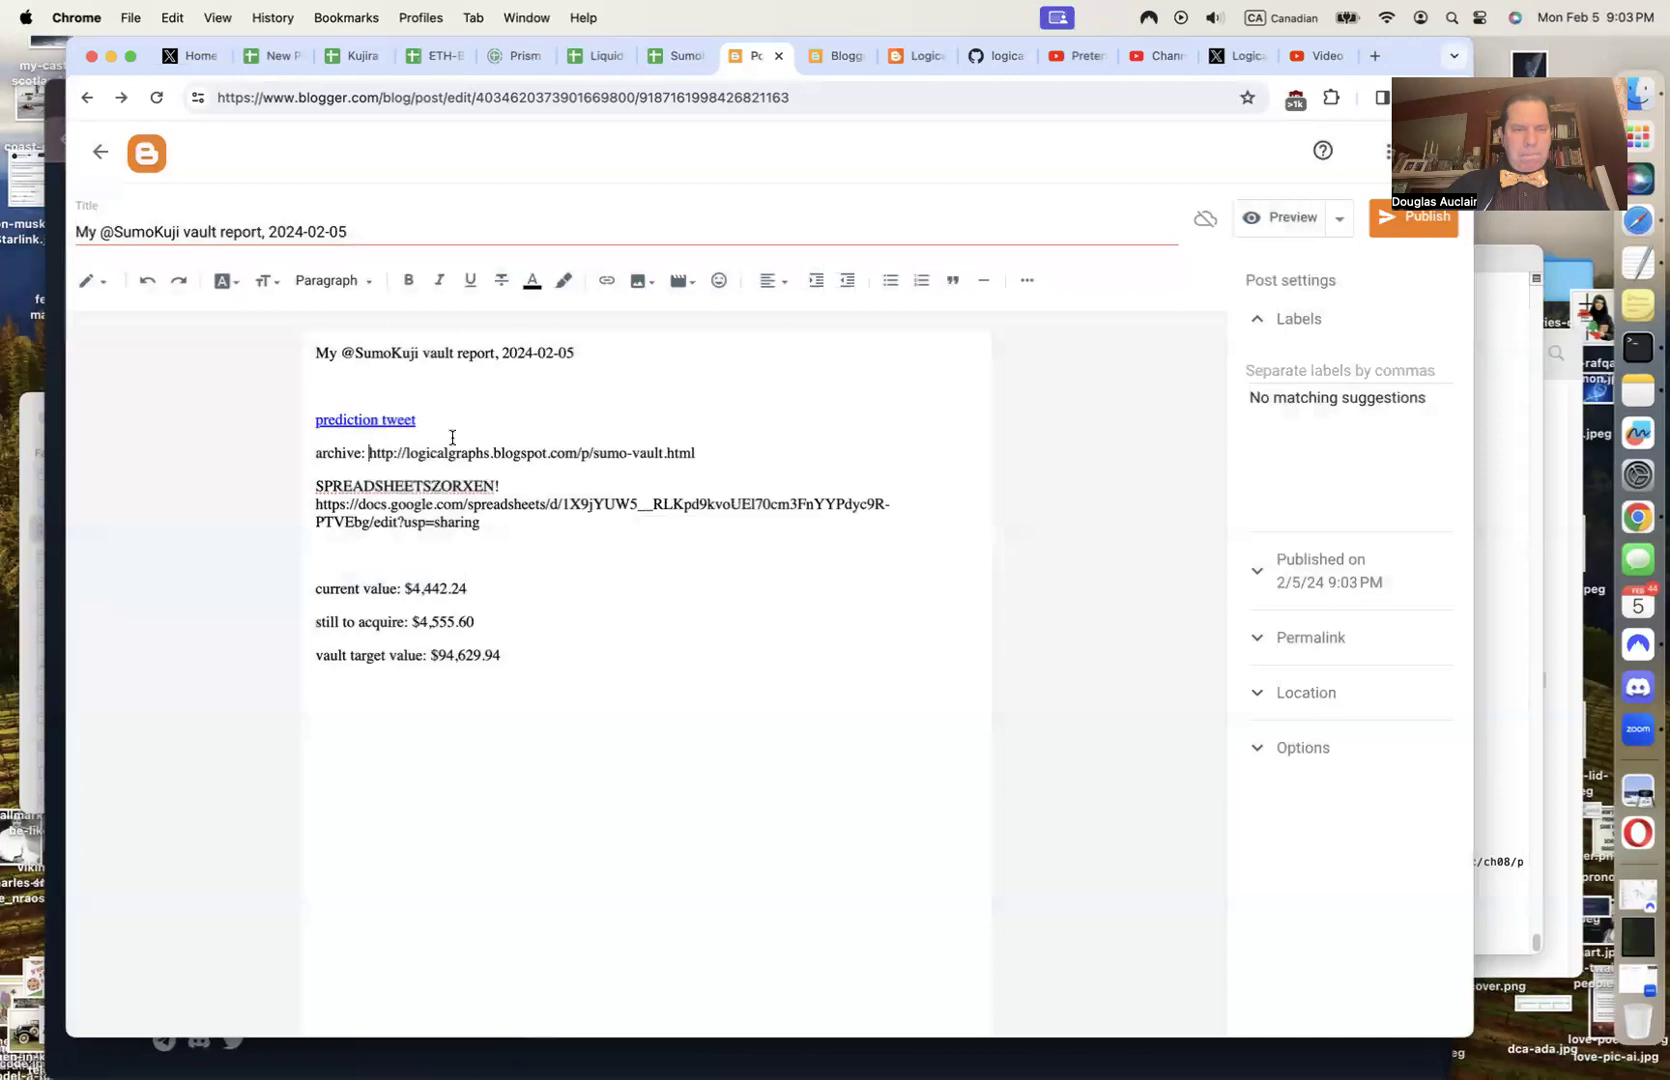
left_click(692, 453, "shift")
key("BackSpace")
key("BackSpace")
key("BackSpace")
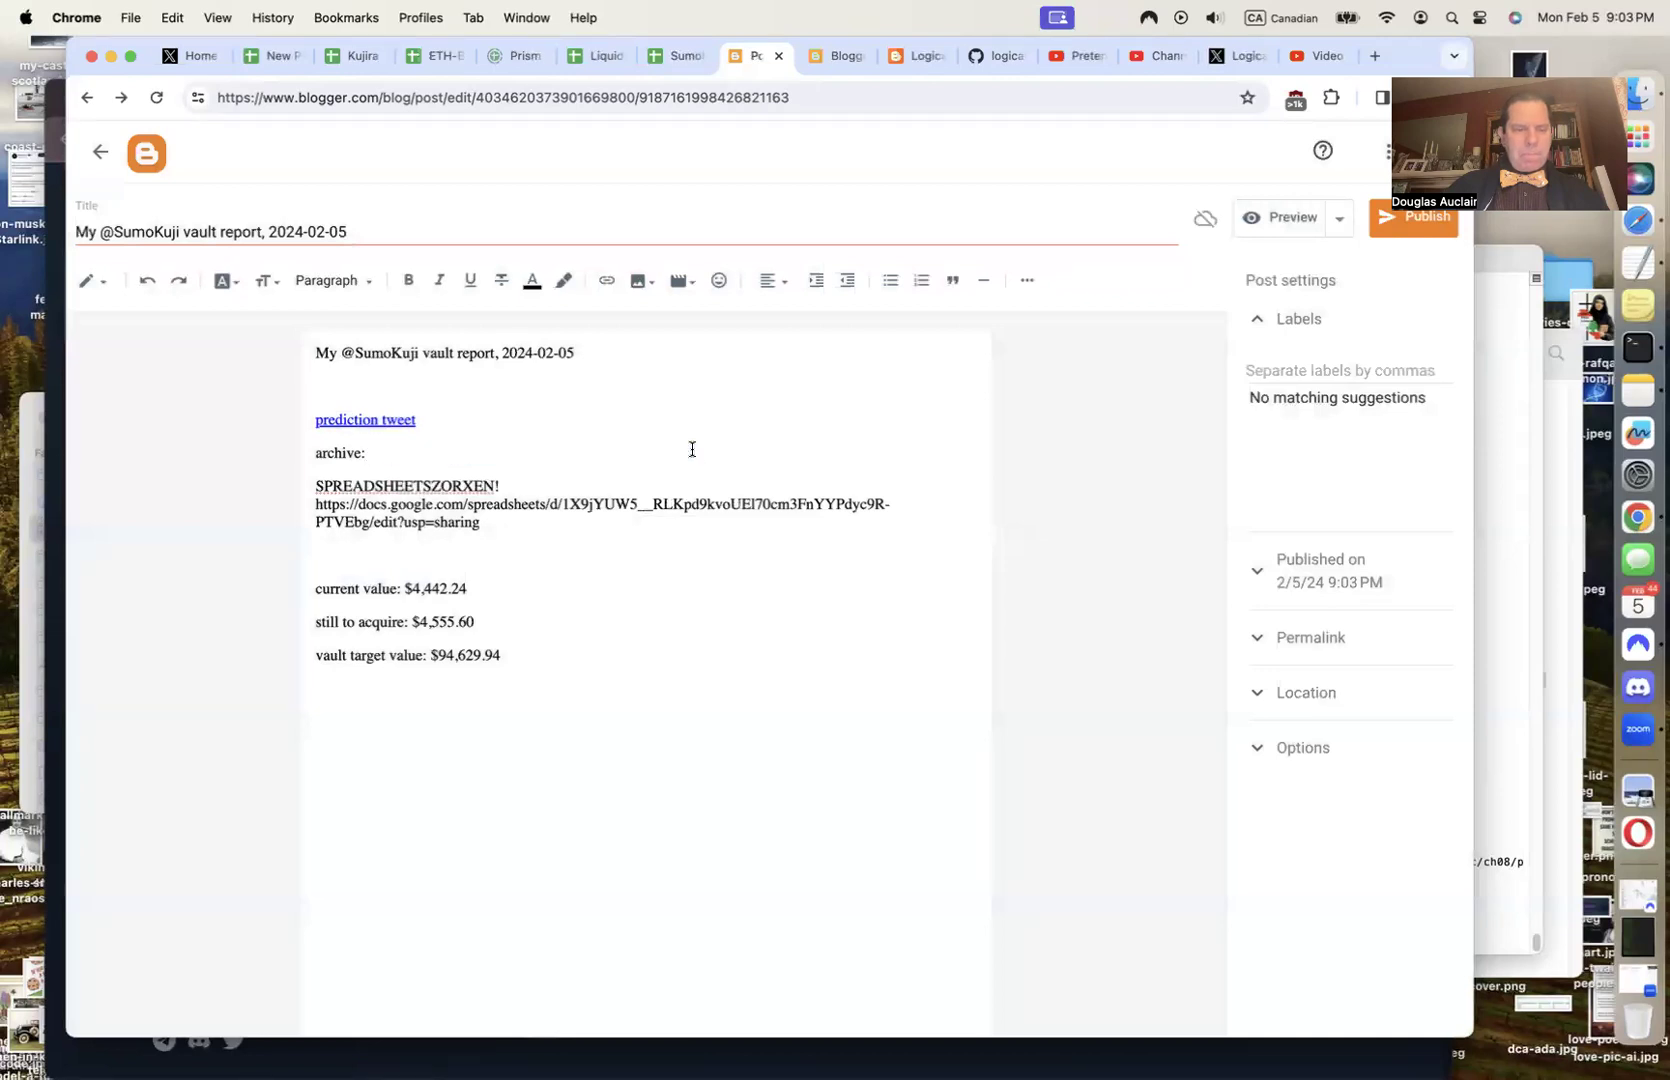
key("shift+Left")
key("shift+Left")
key("shift+Left")
key("shift+Left")
left_click(605, 280)
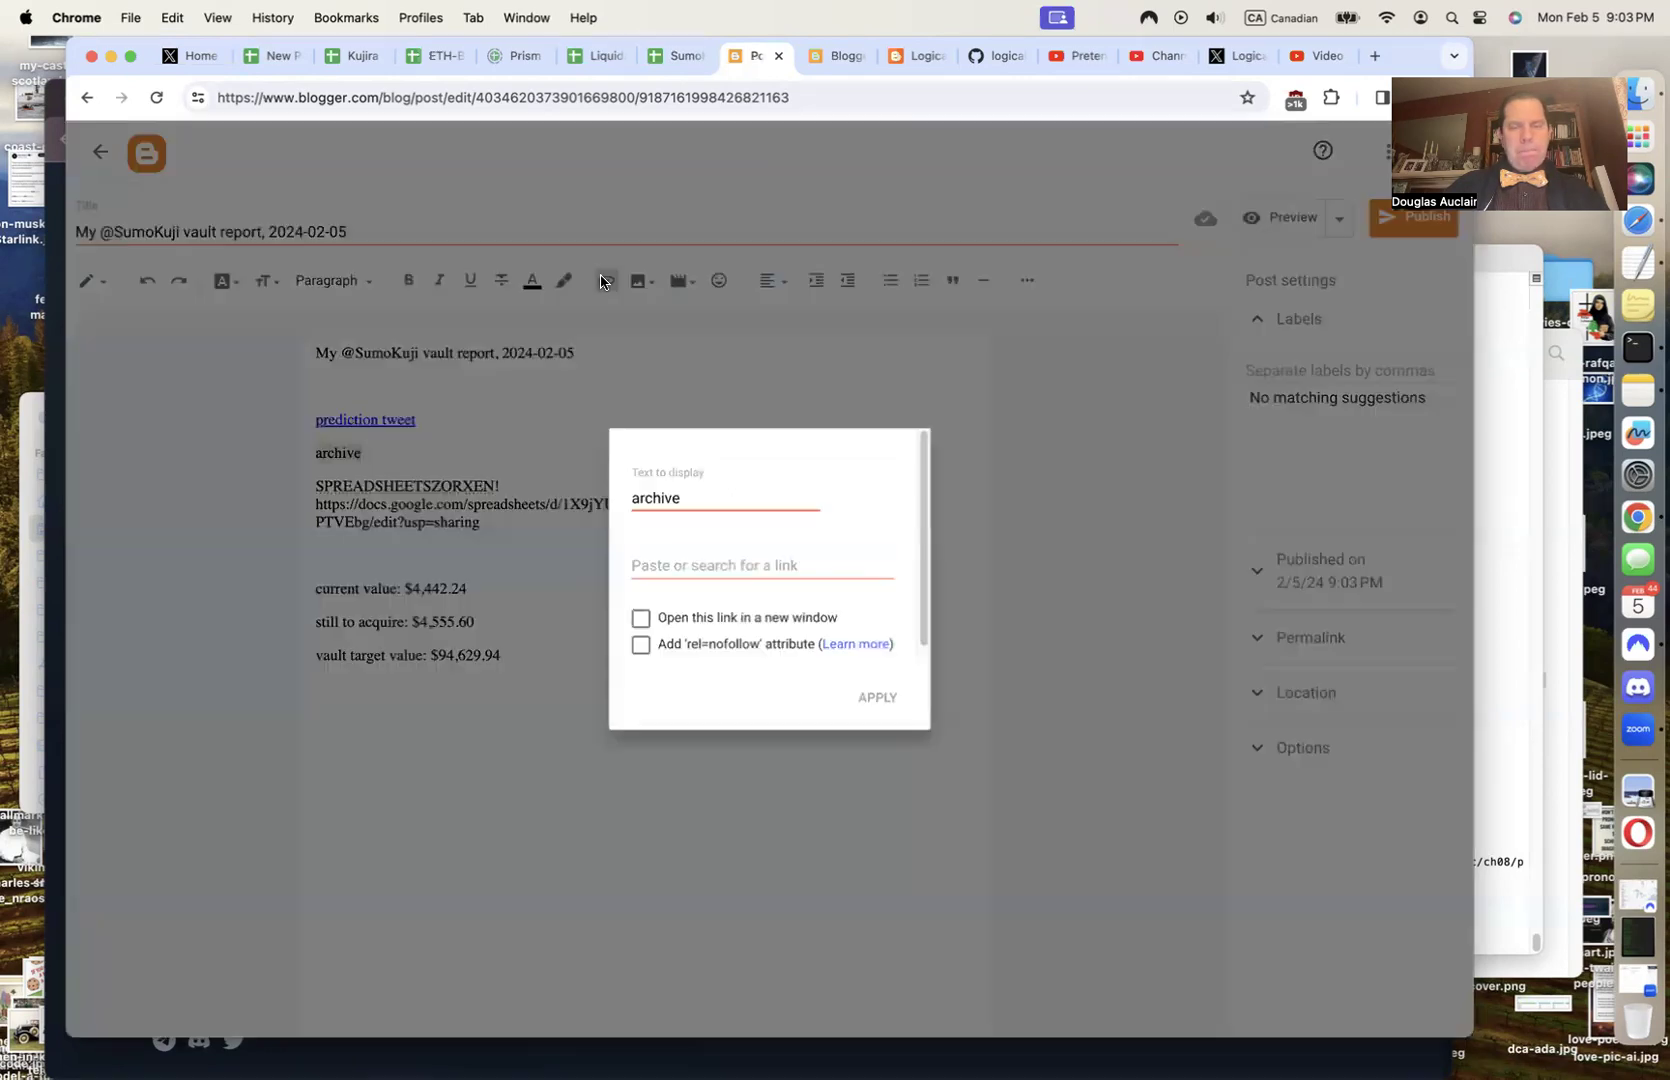
key("super+v")
left_click(880, 700)
Remove the Google Sheets URL after "SPREADSHEETSZORXEN!" and link the word SPREADSHEETSZORXEN to that URL
left_click_drag(479, 527, 302, 514)
key("BackSpace")
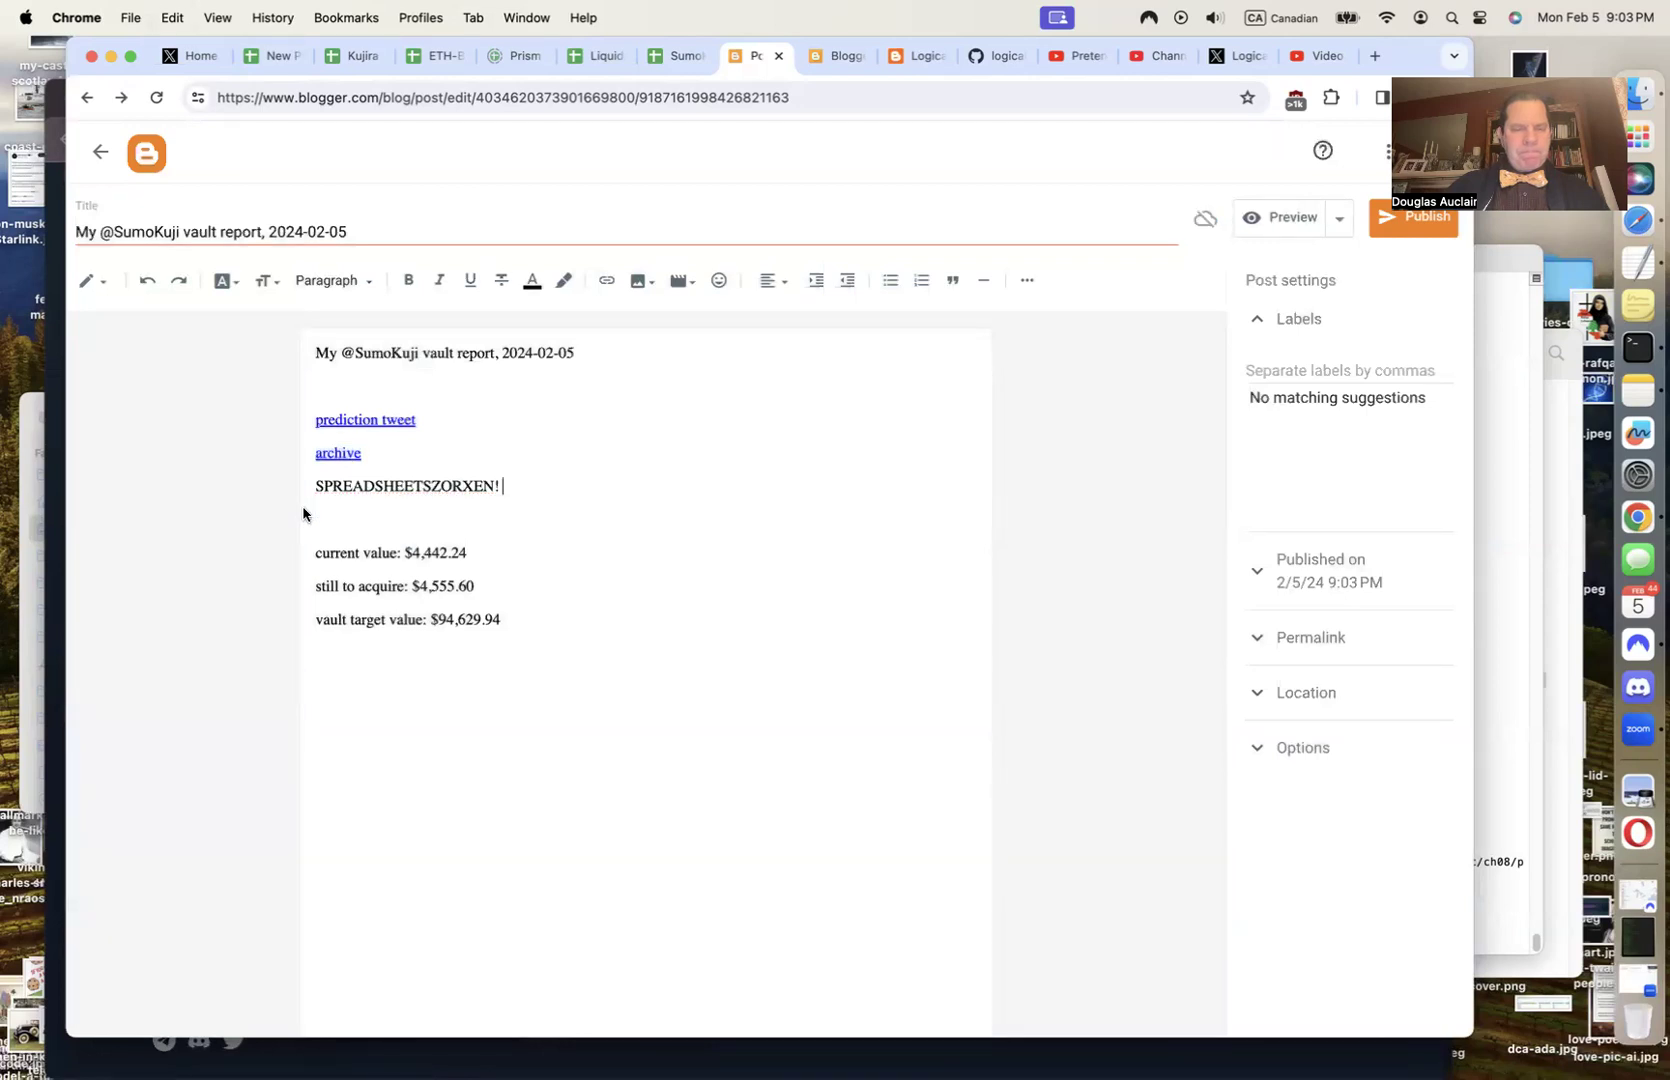
double_click(369, 478)
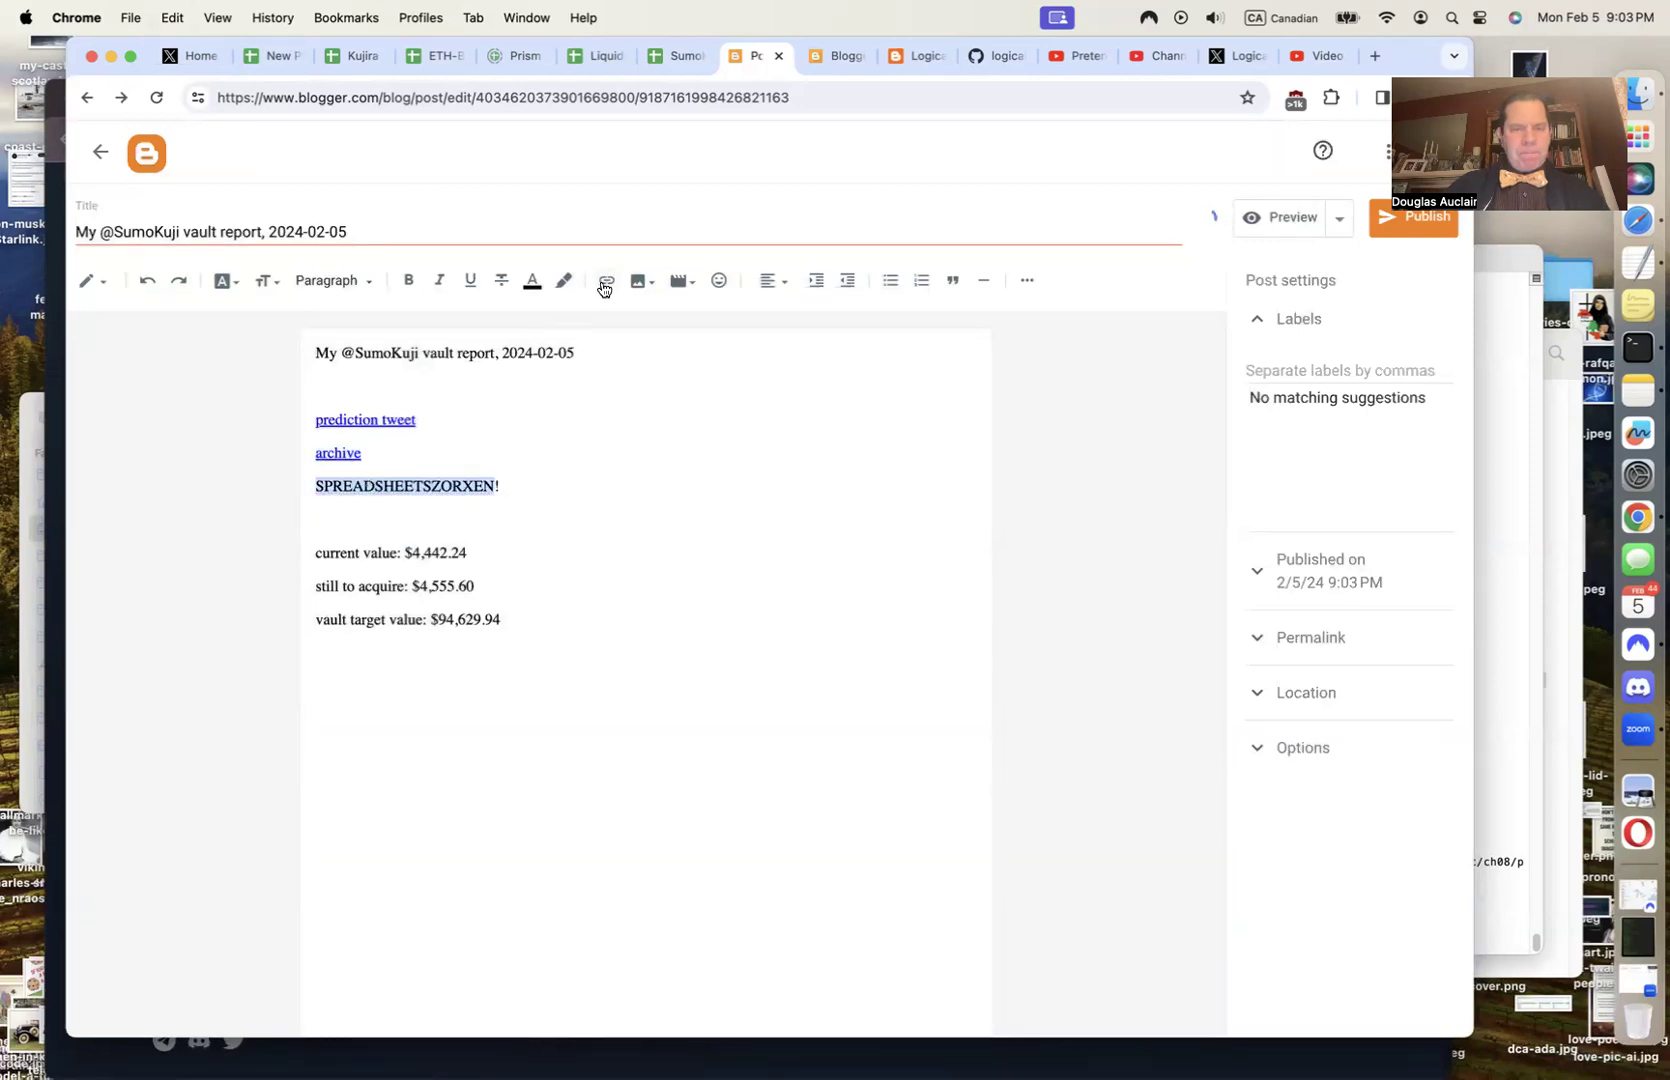
left_click(606, 281)
key("super+v")
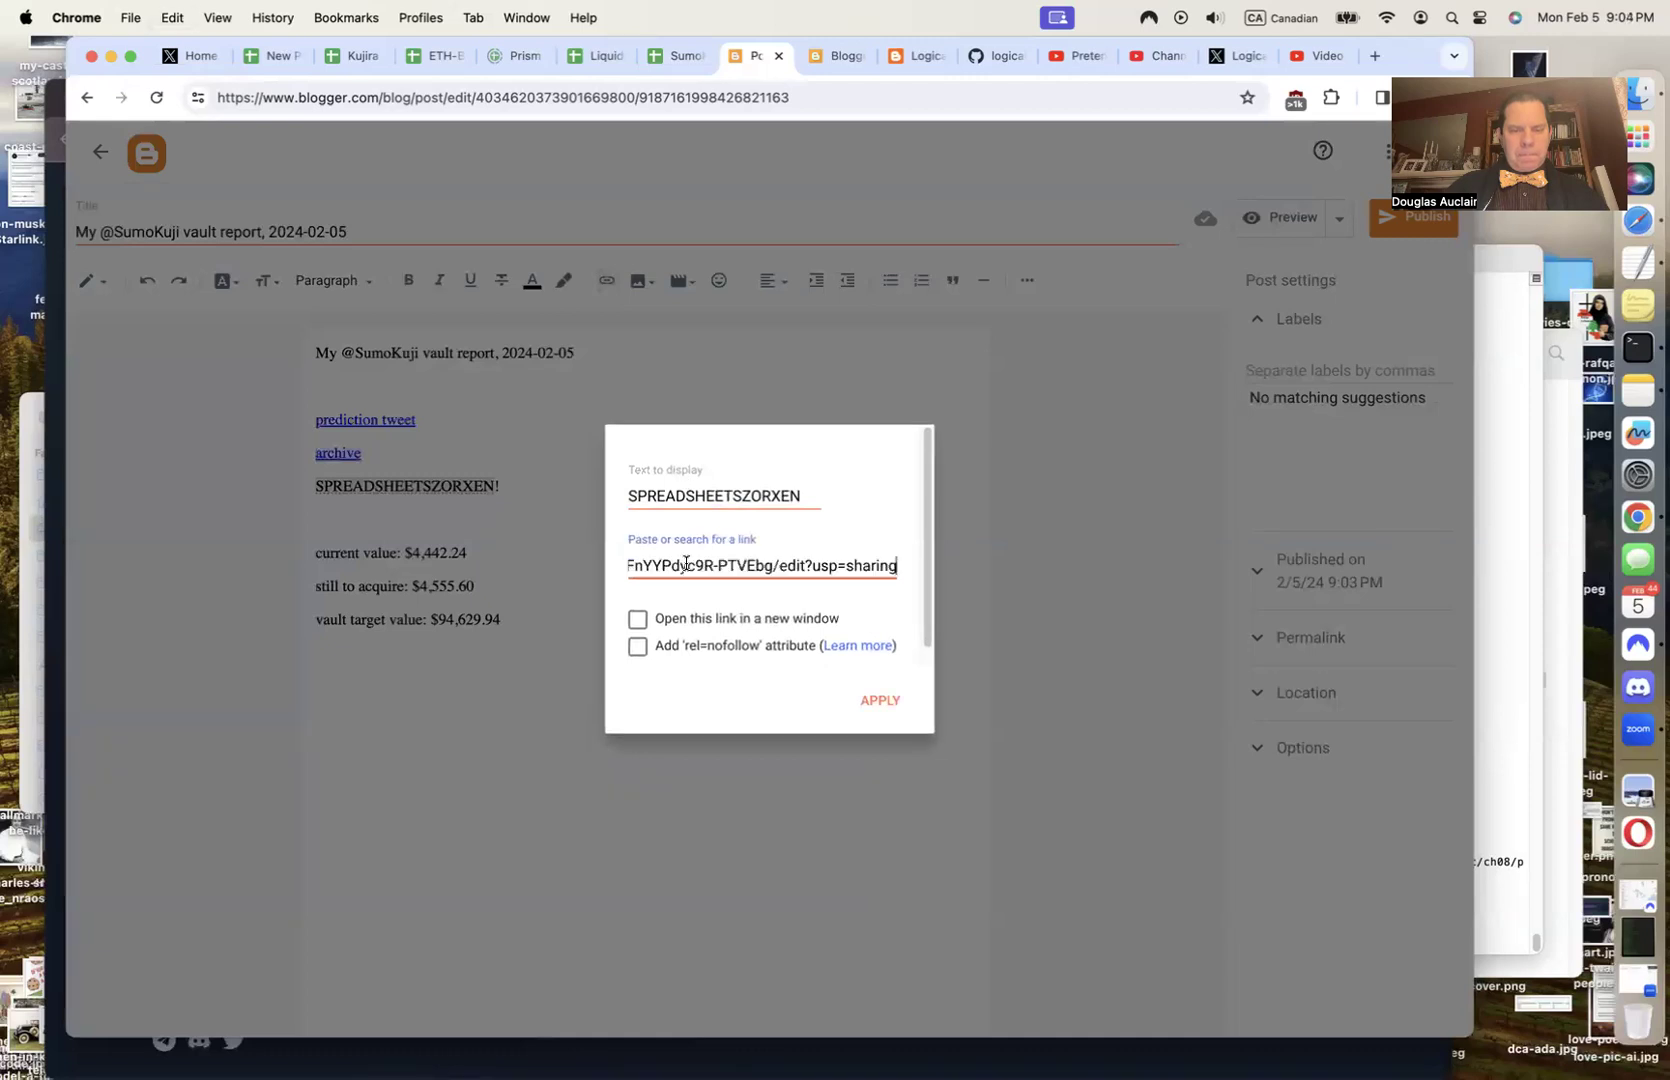
left_click(858, 703)
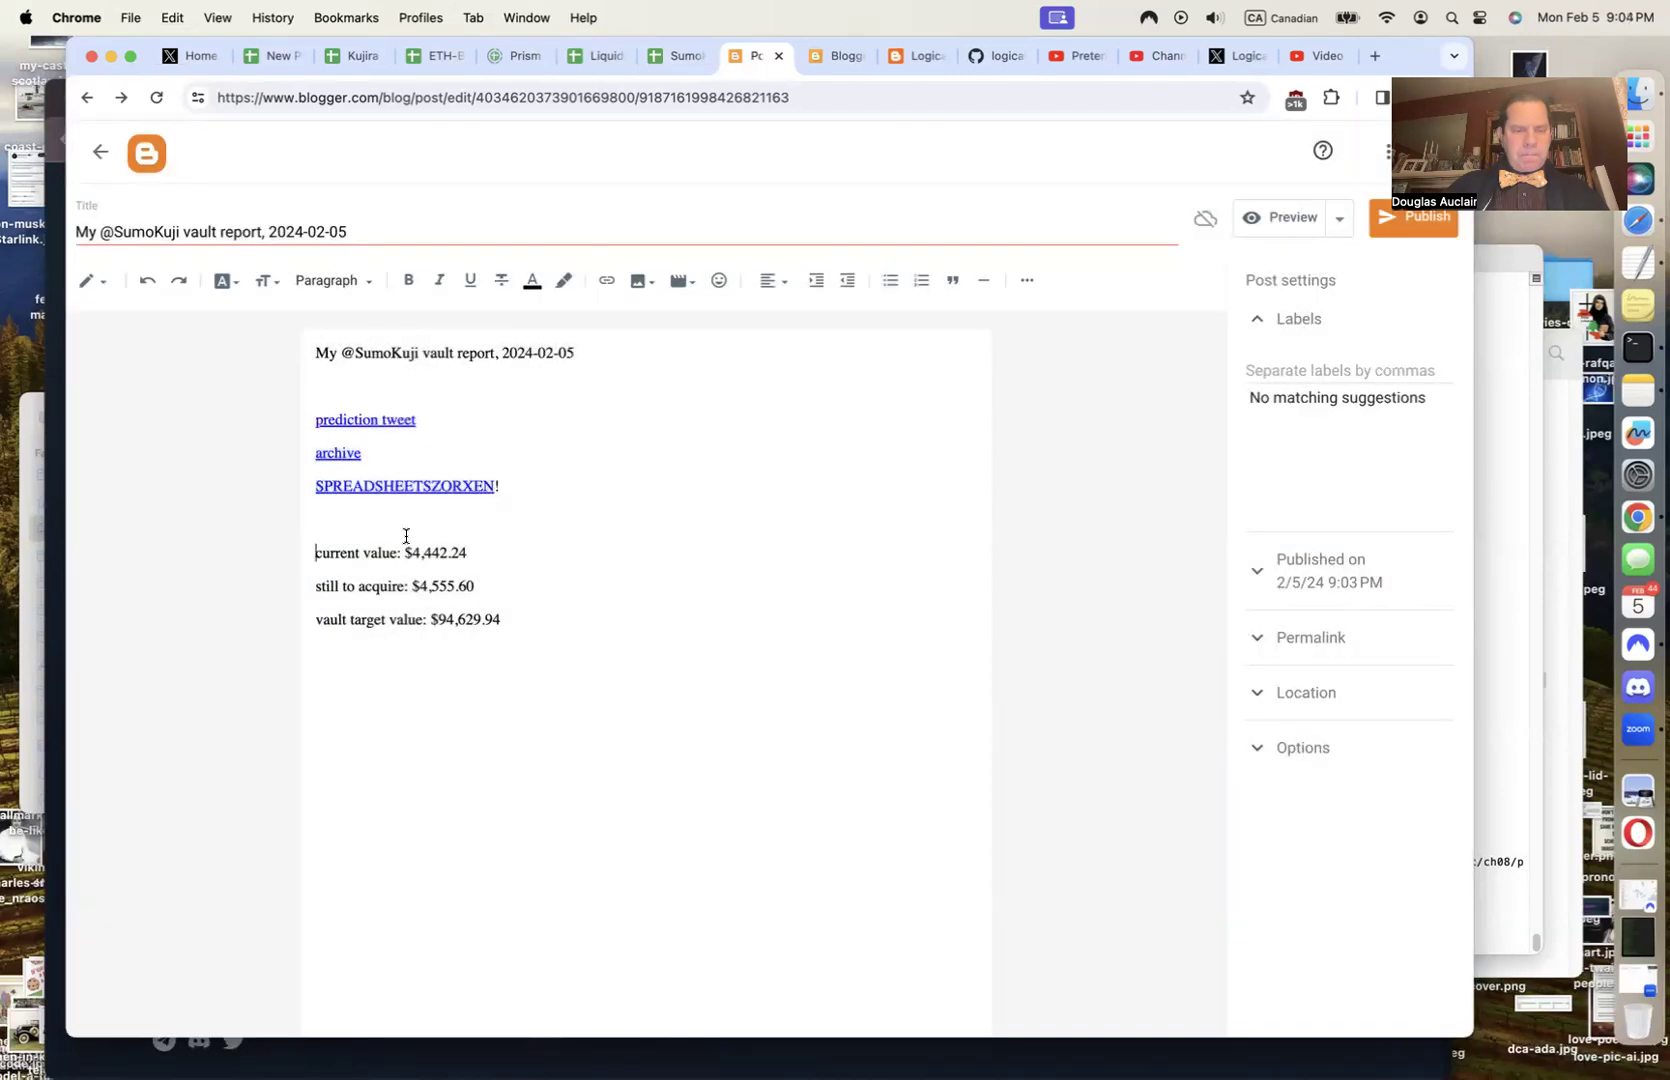
Remove the blank line between the report's heading line and the "prediction tweet" link
key("Down")
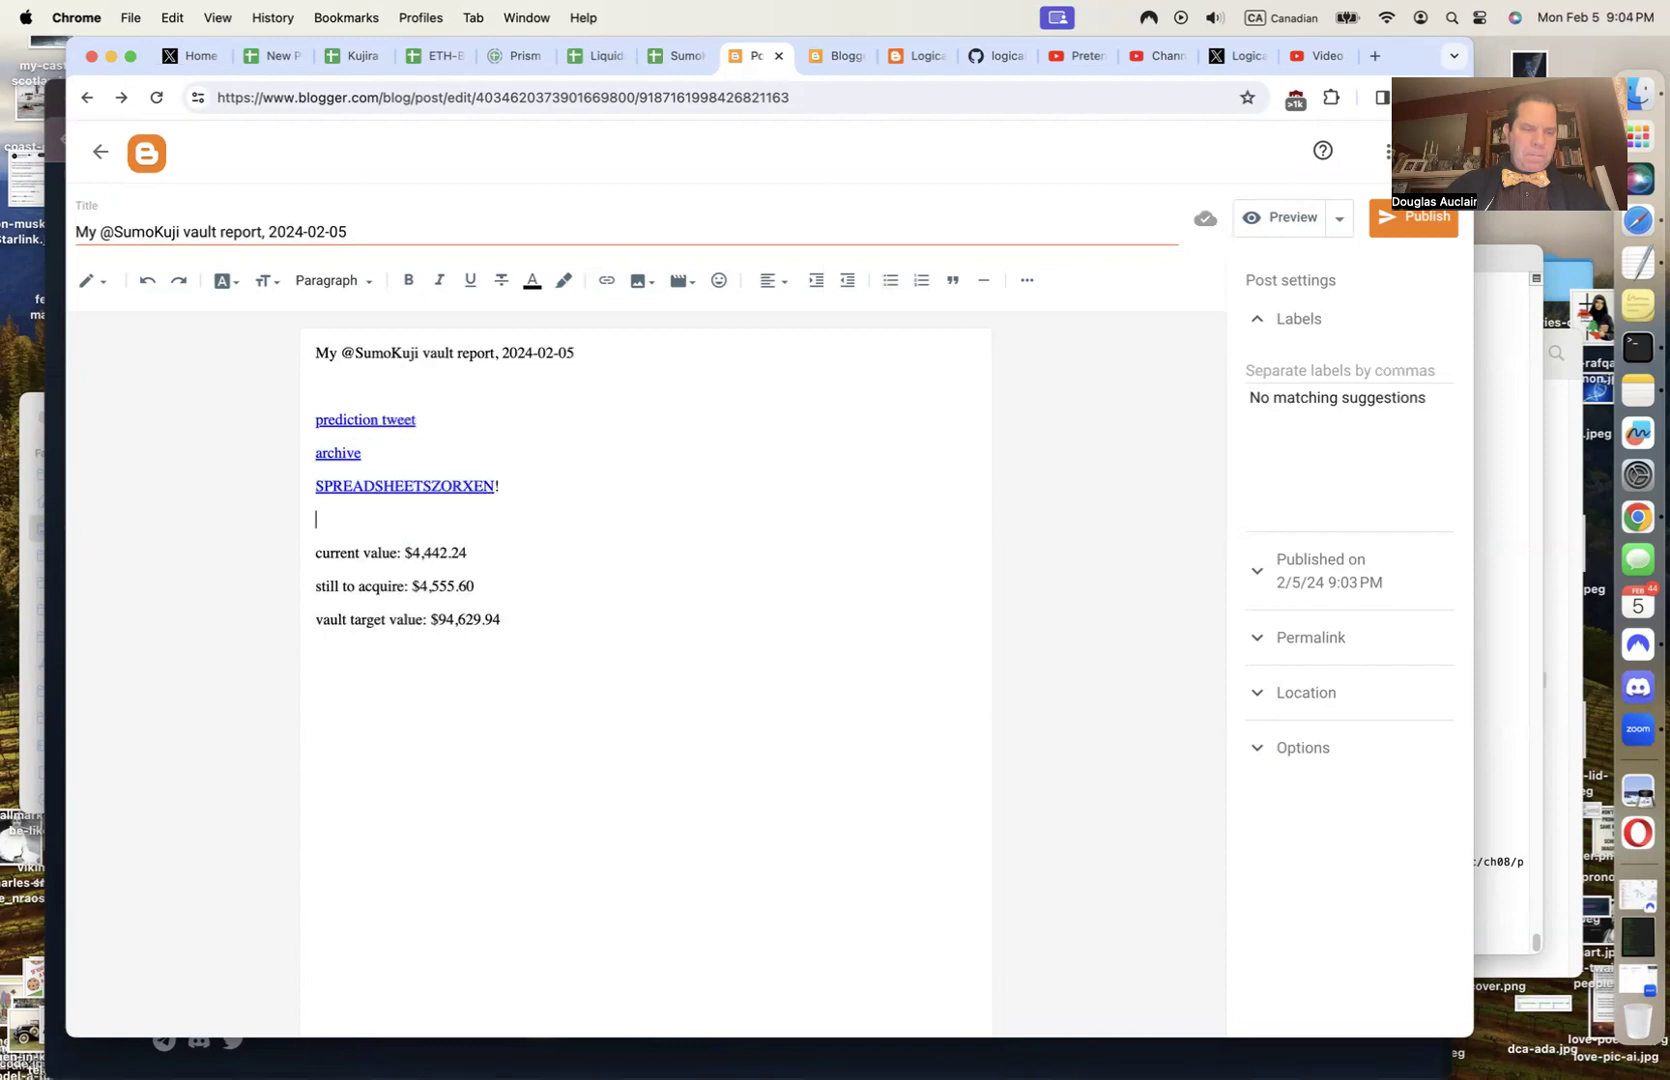
key("Up")
key("Down")
key("Down")
key("Down")
key("Up")
key("Up")
key("Up")
key("Up")
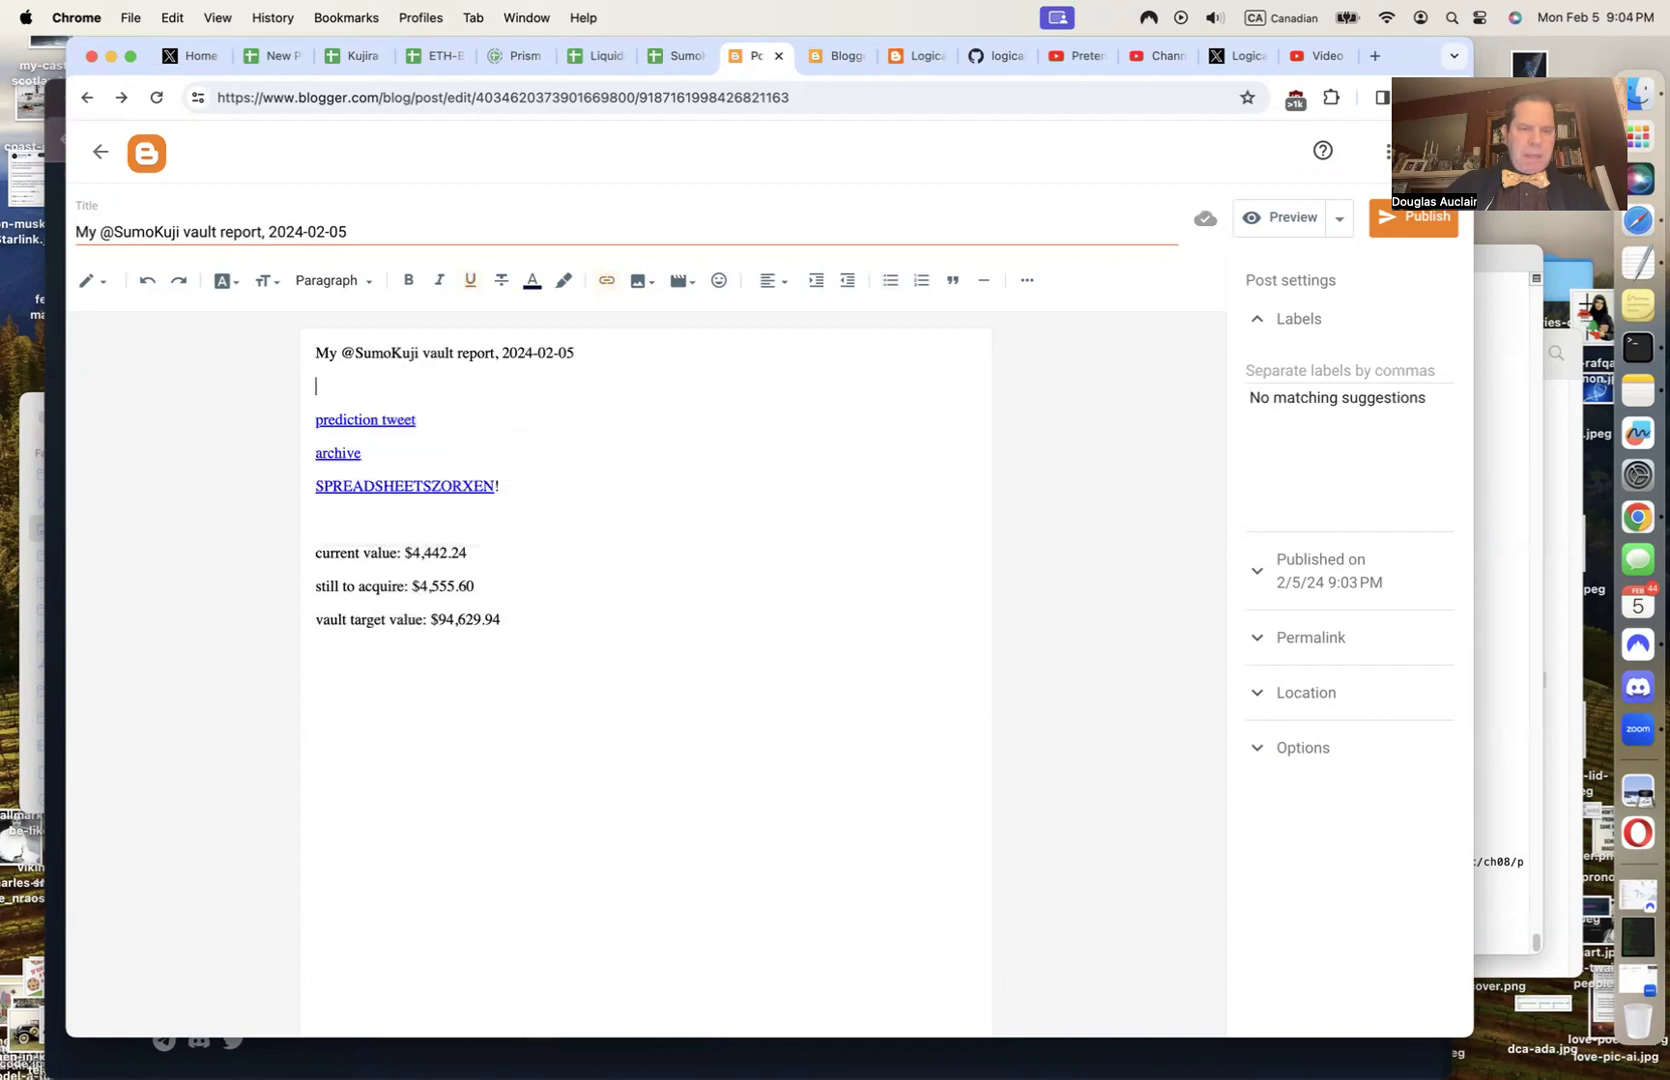
key("BackSpace")
Format the prediction tweet, archive and SPREADSHEETSZORXEN link lines as a bulleted list
key("Down")
key("Down")
key("Up")
key("shift+Down")
key("shift+Down")
key("shift+Down")
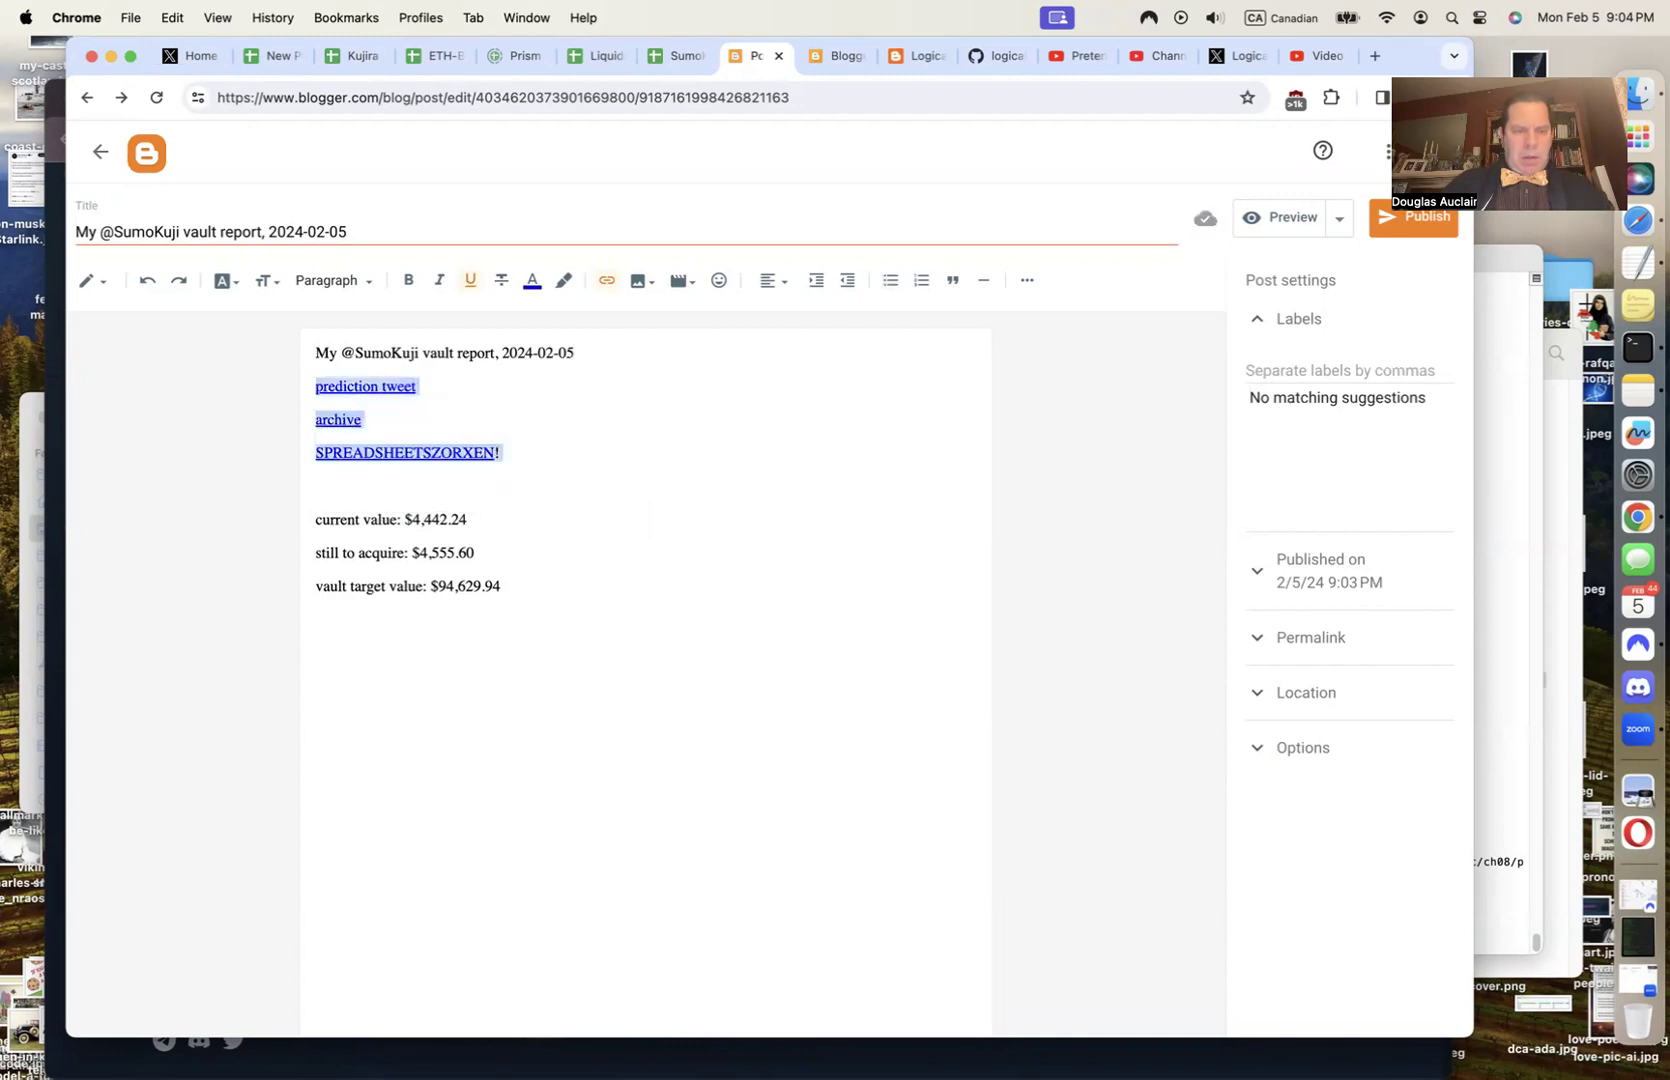
left_click(885, 287)
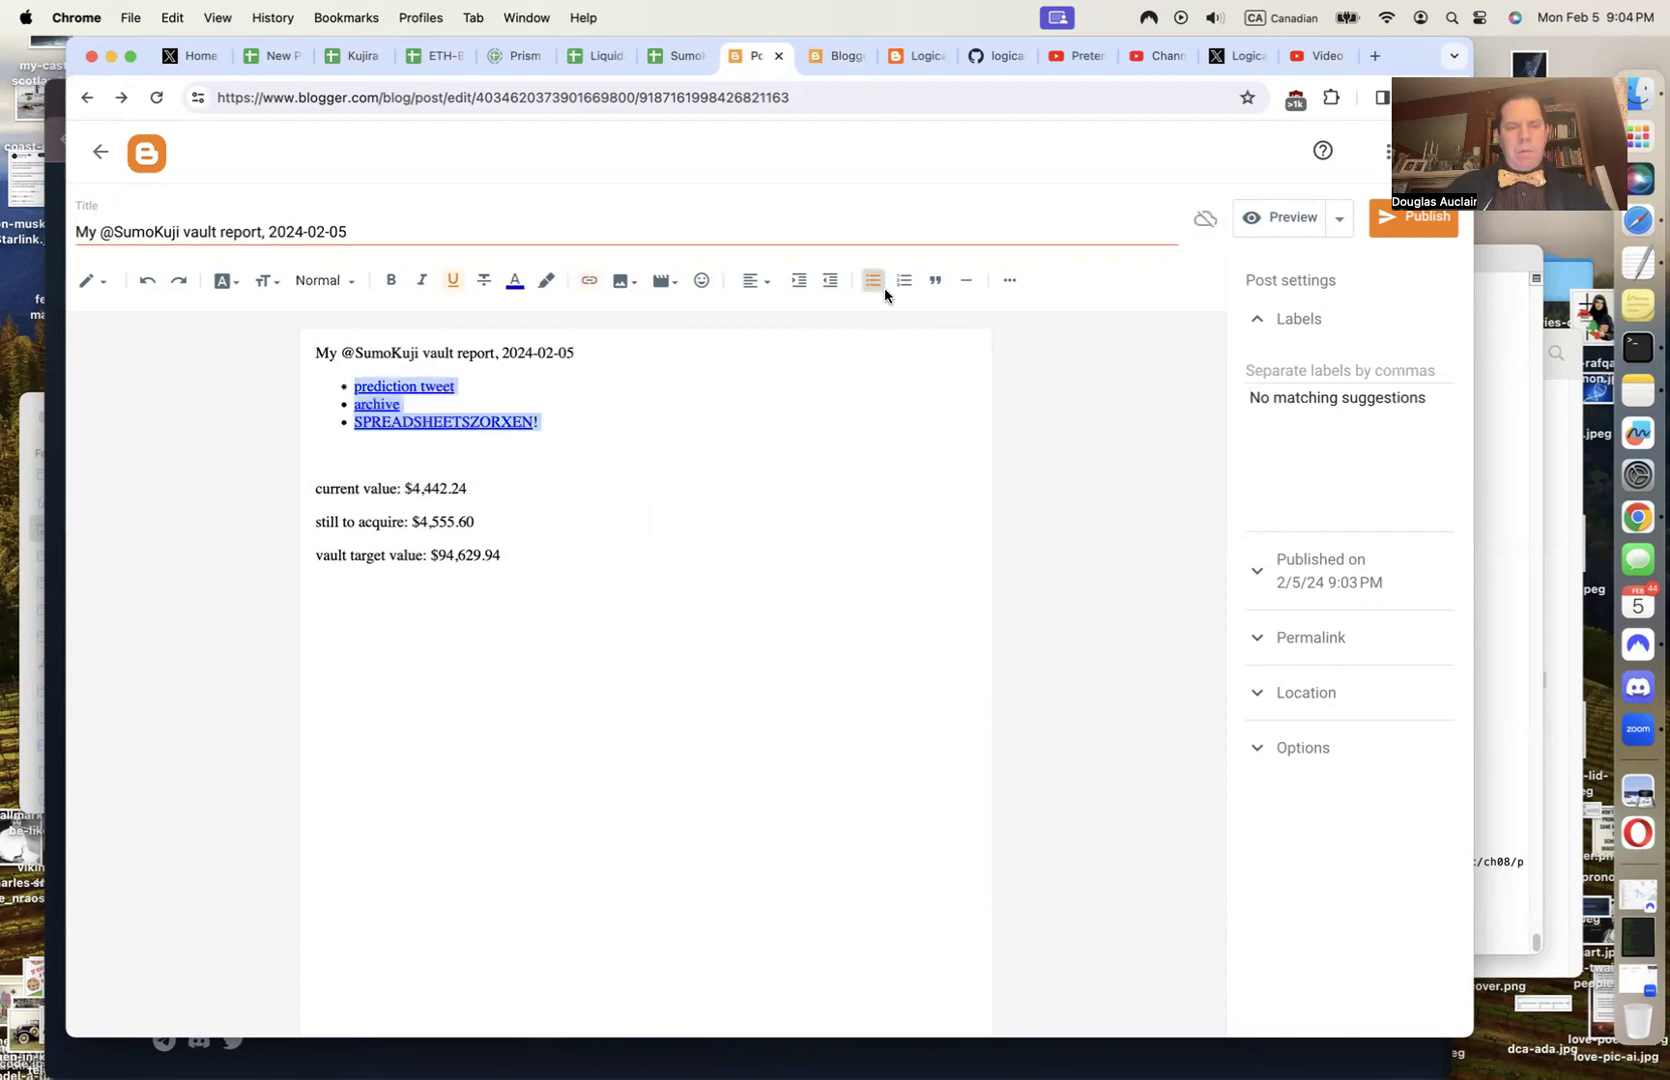
Merge the current value, still to acquire and vault target value lines into one paragraph separated by line breaks
left_click(333, 461)
key("Down")
key("Down")
key("Down")
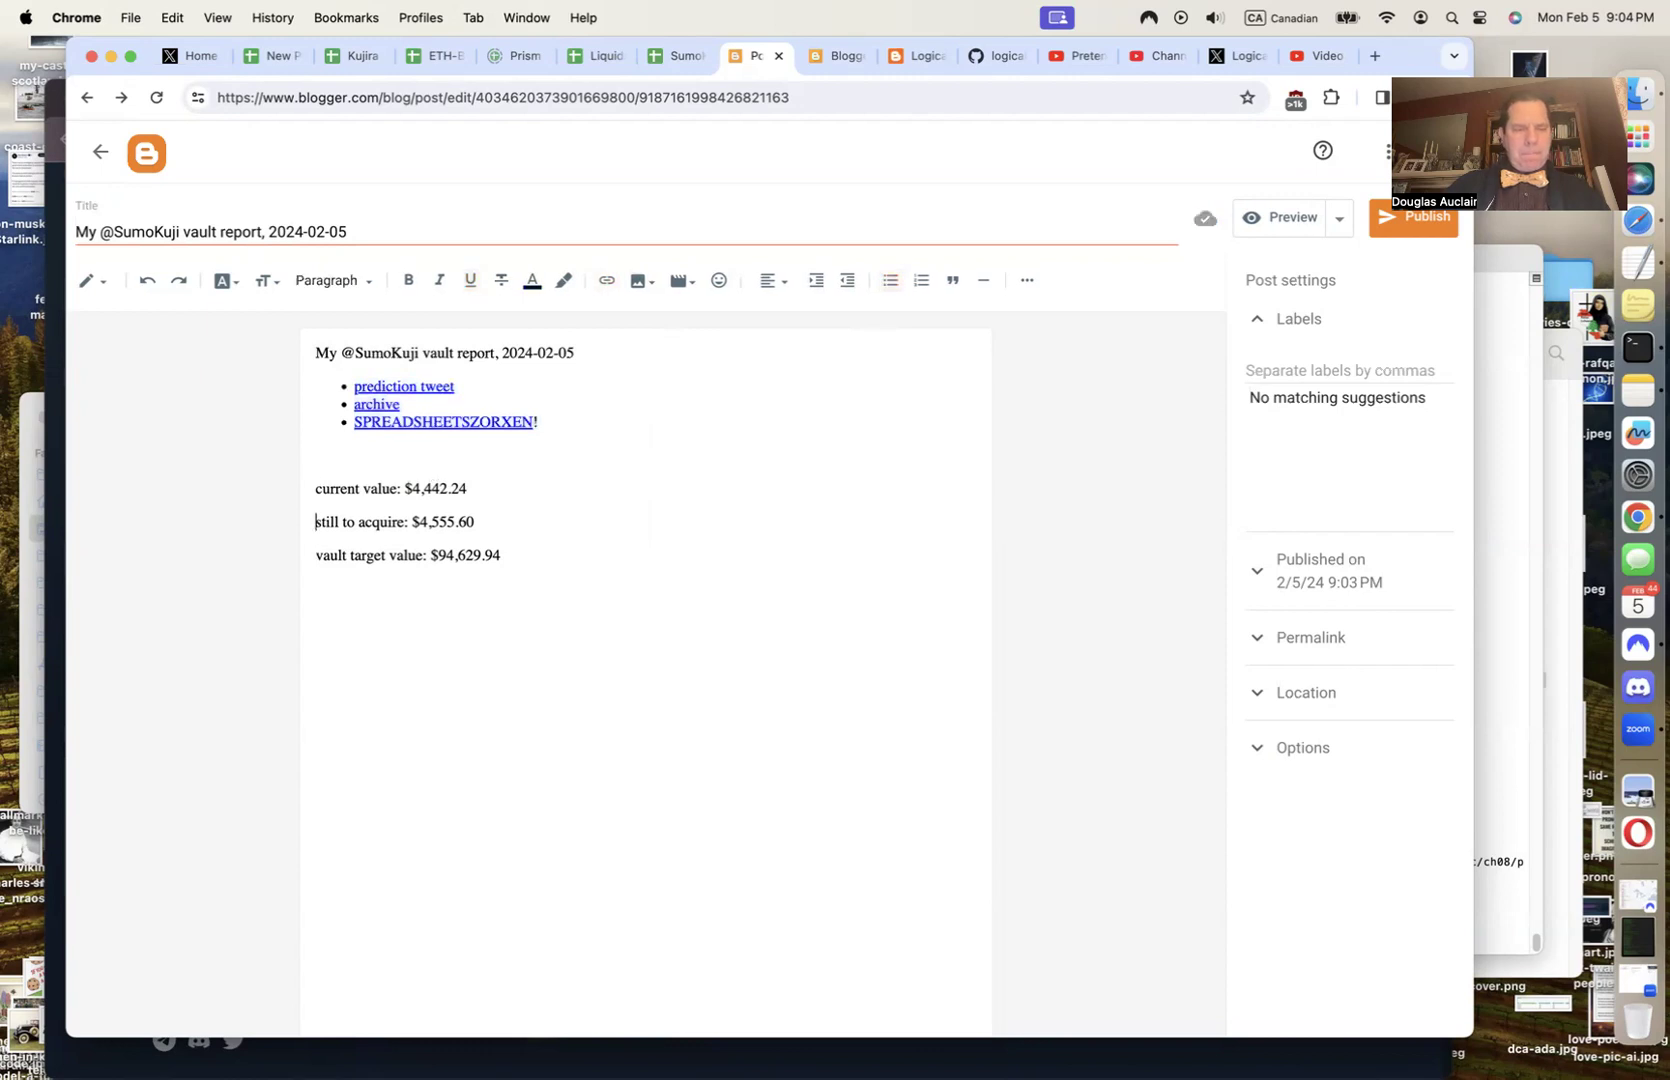
key("BackSpace")
key("shift+Return")
key("BackSpace")
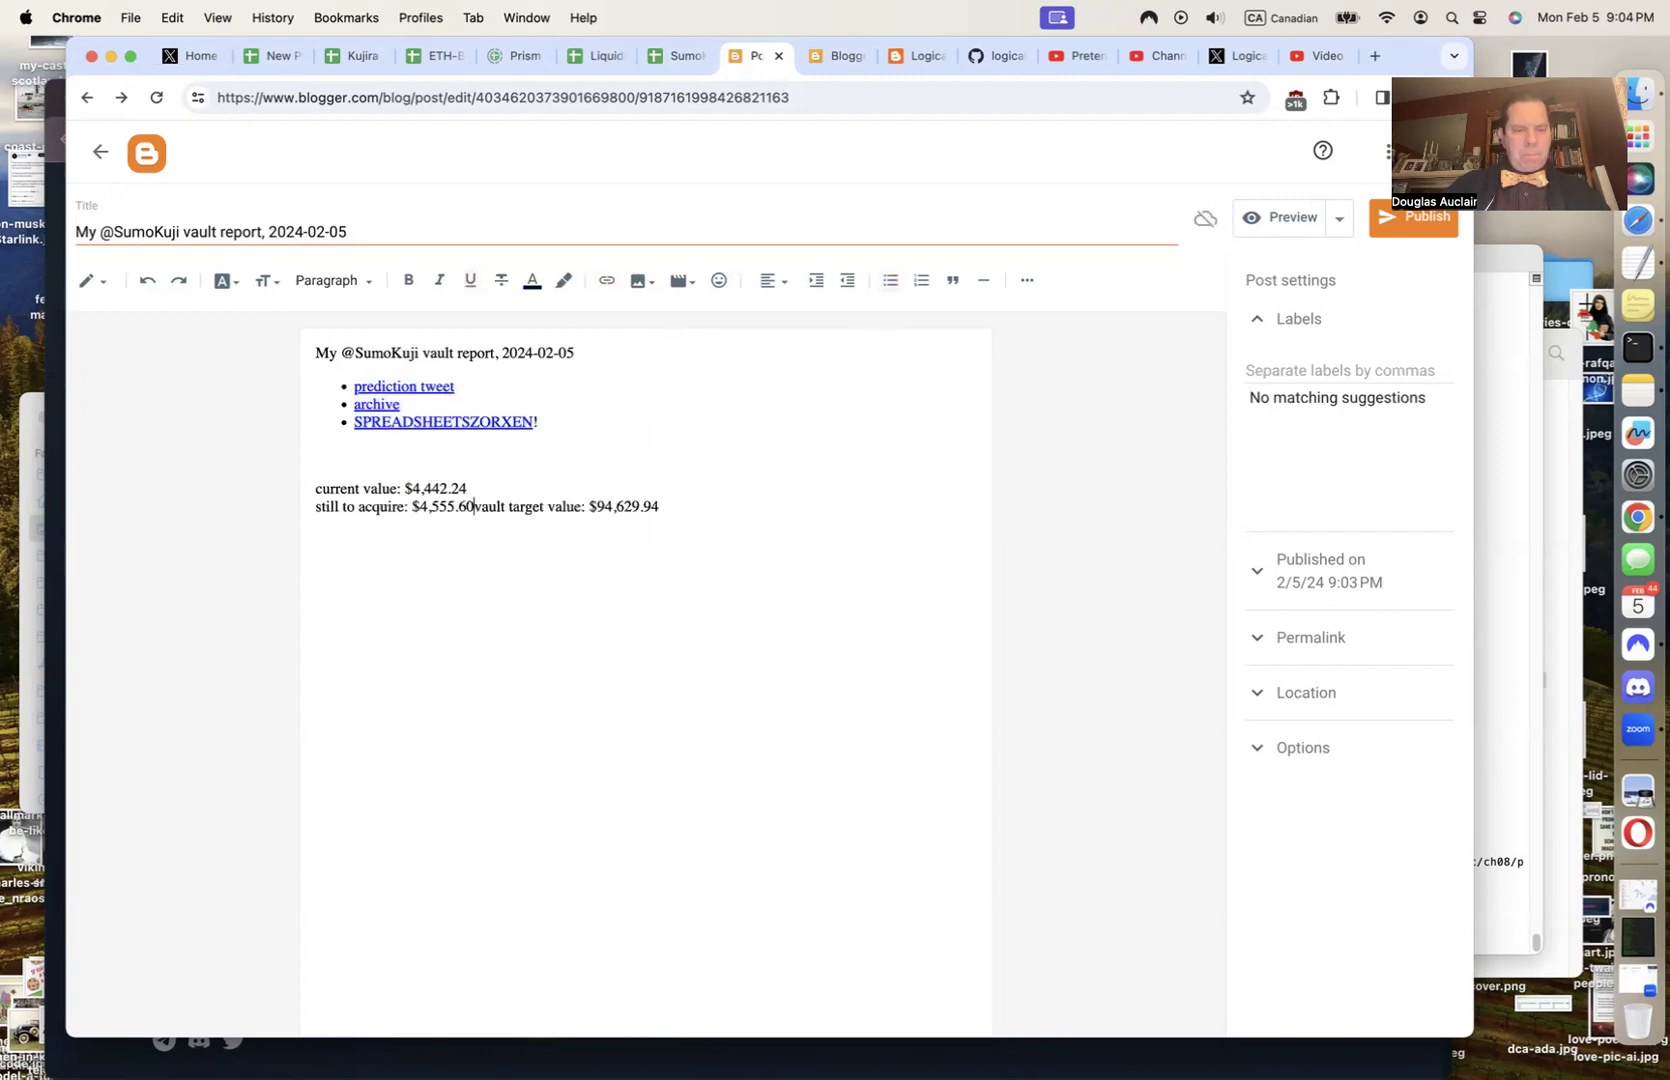
key("shift+Return")
key("Up")
key("Up")
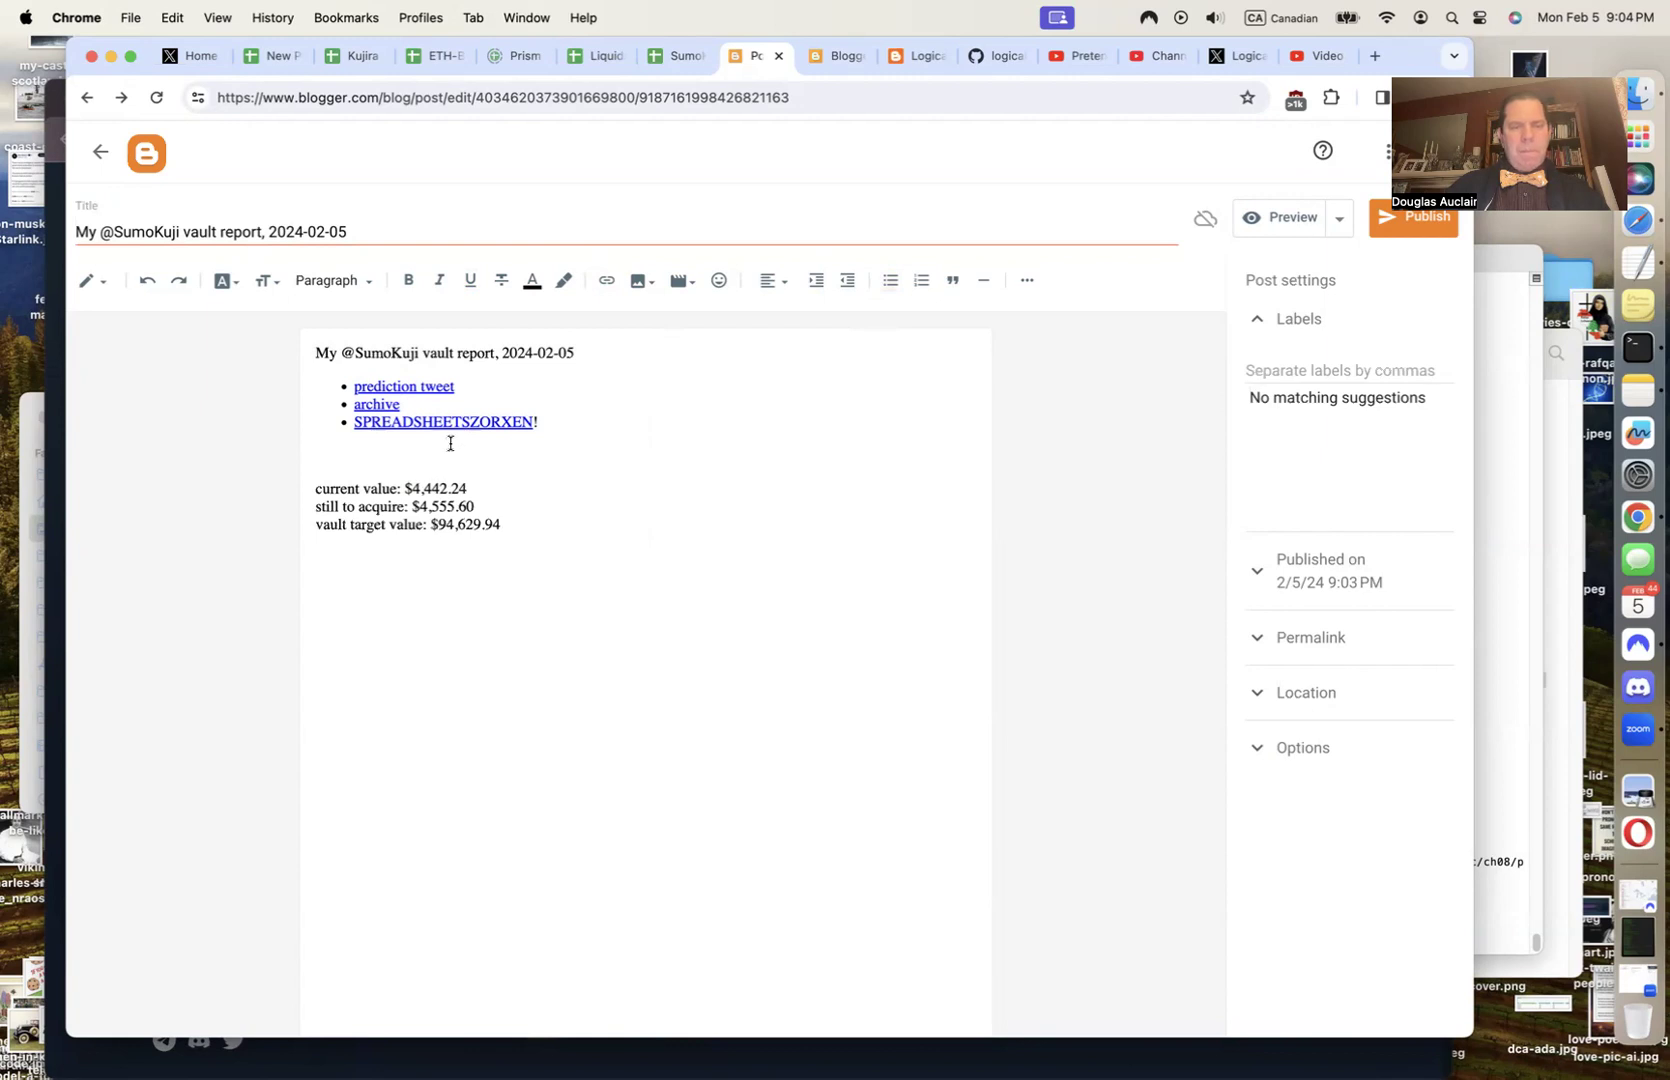
Upload the 8.57.49 PM and 8.57.55 PM chart screenshots from the Desktop as images for the blog post
left_click(640, 281)
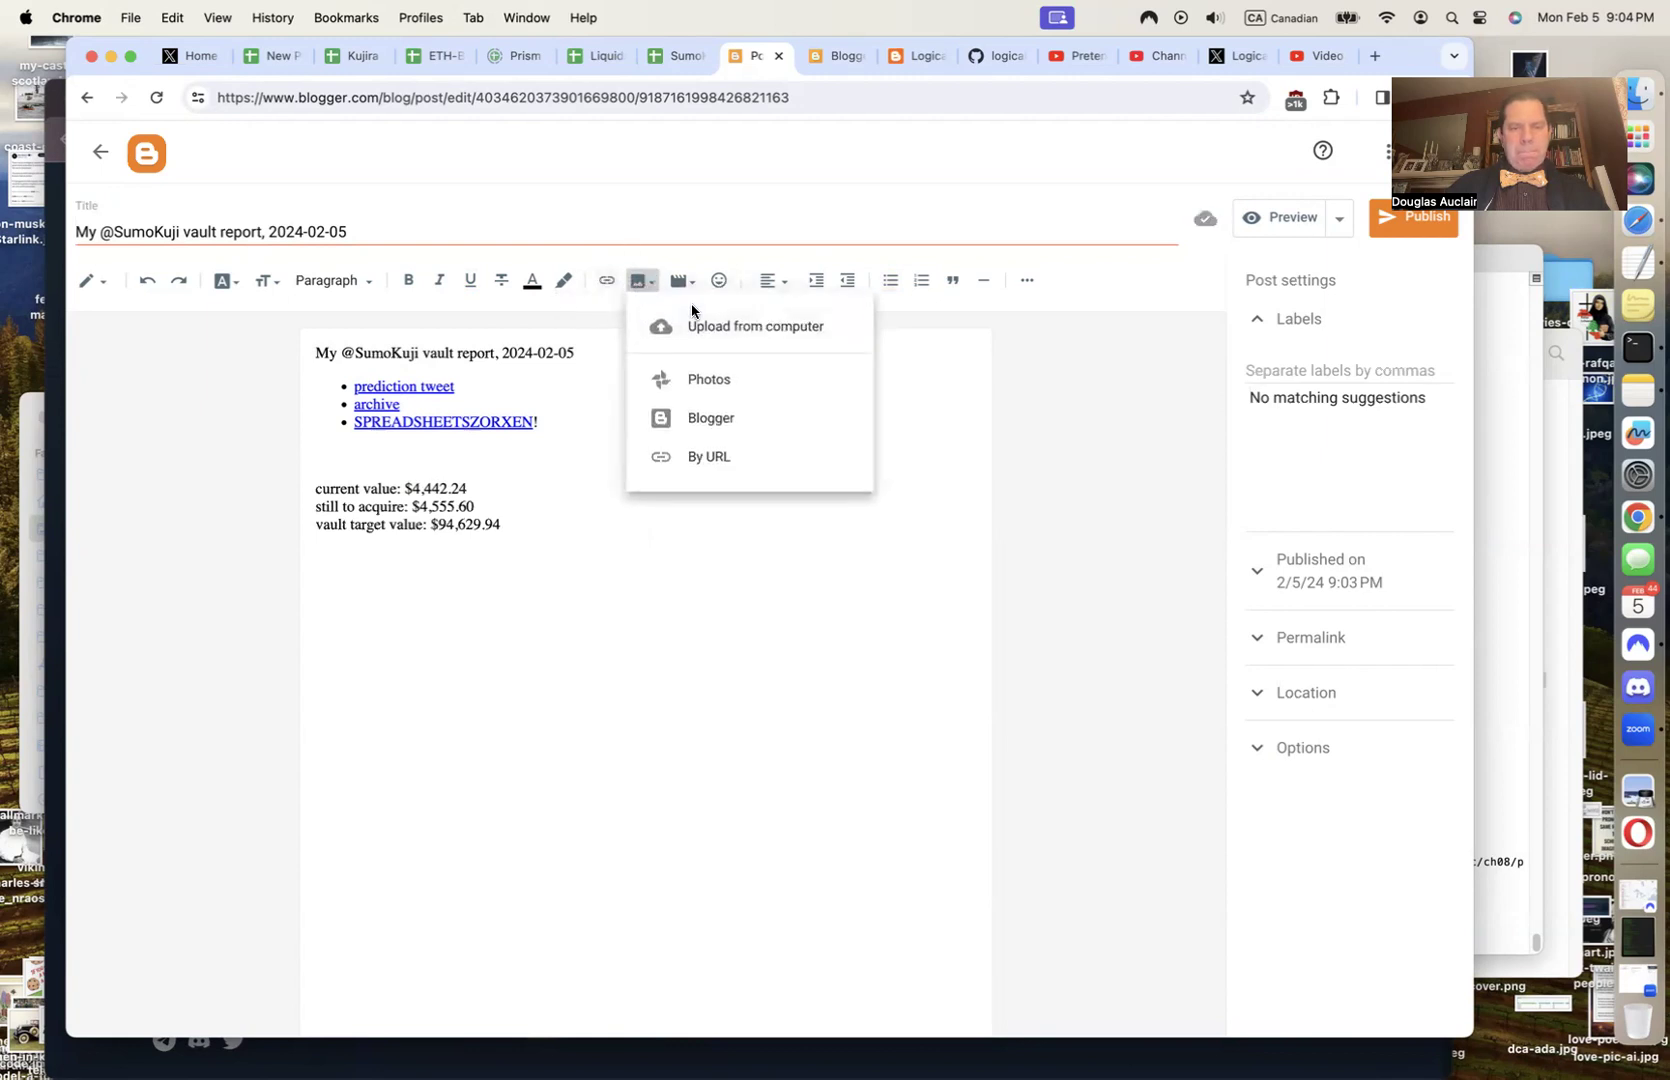
left_click(708, 328)
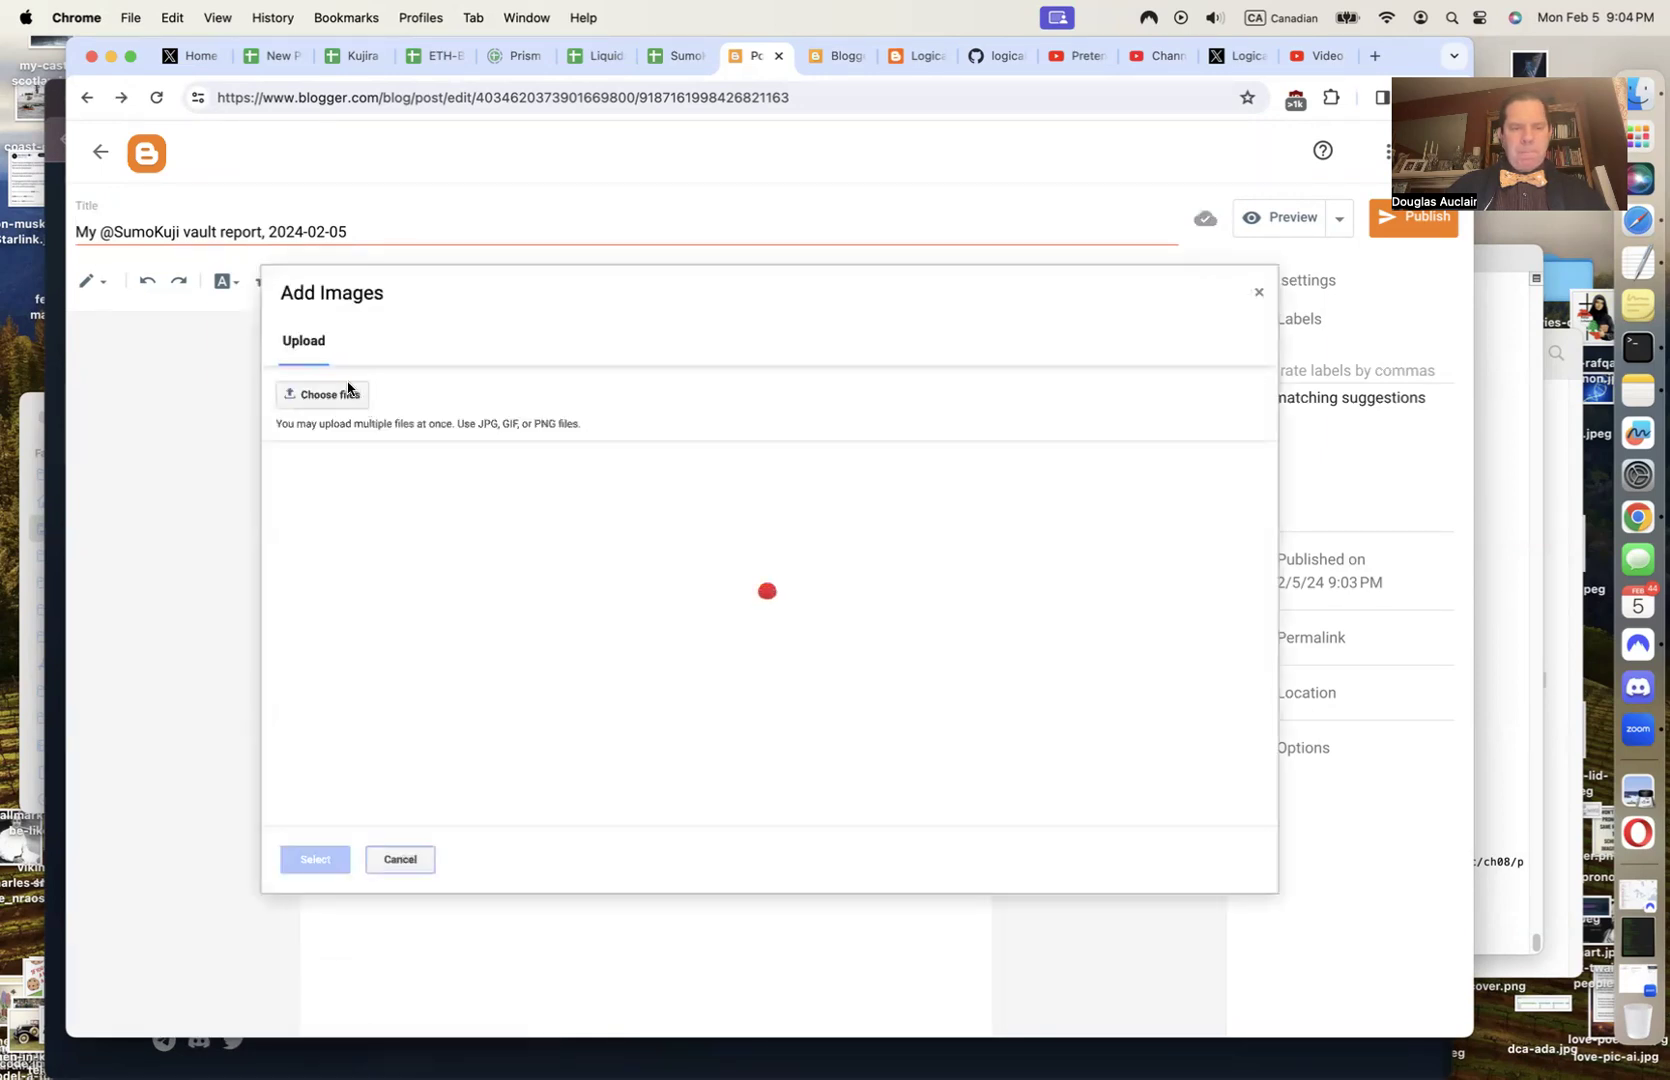
left_click(348, 392)
key("Up")
key("Up")
key("Up")
key("Down")
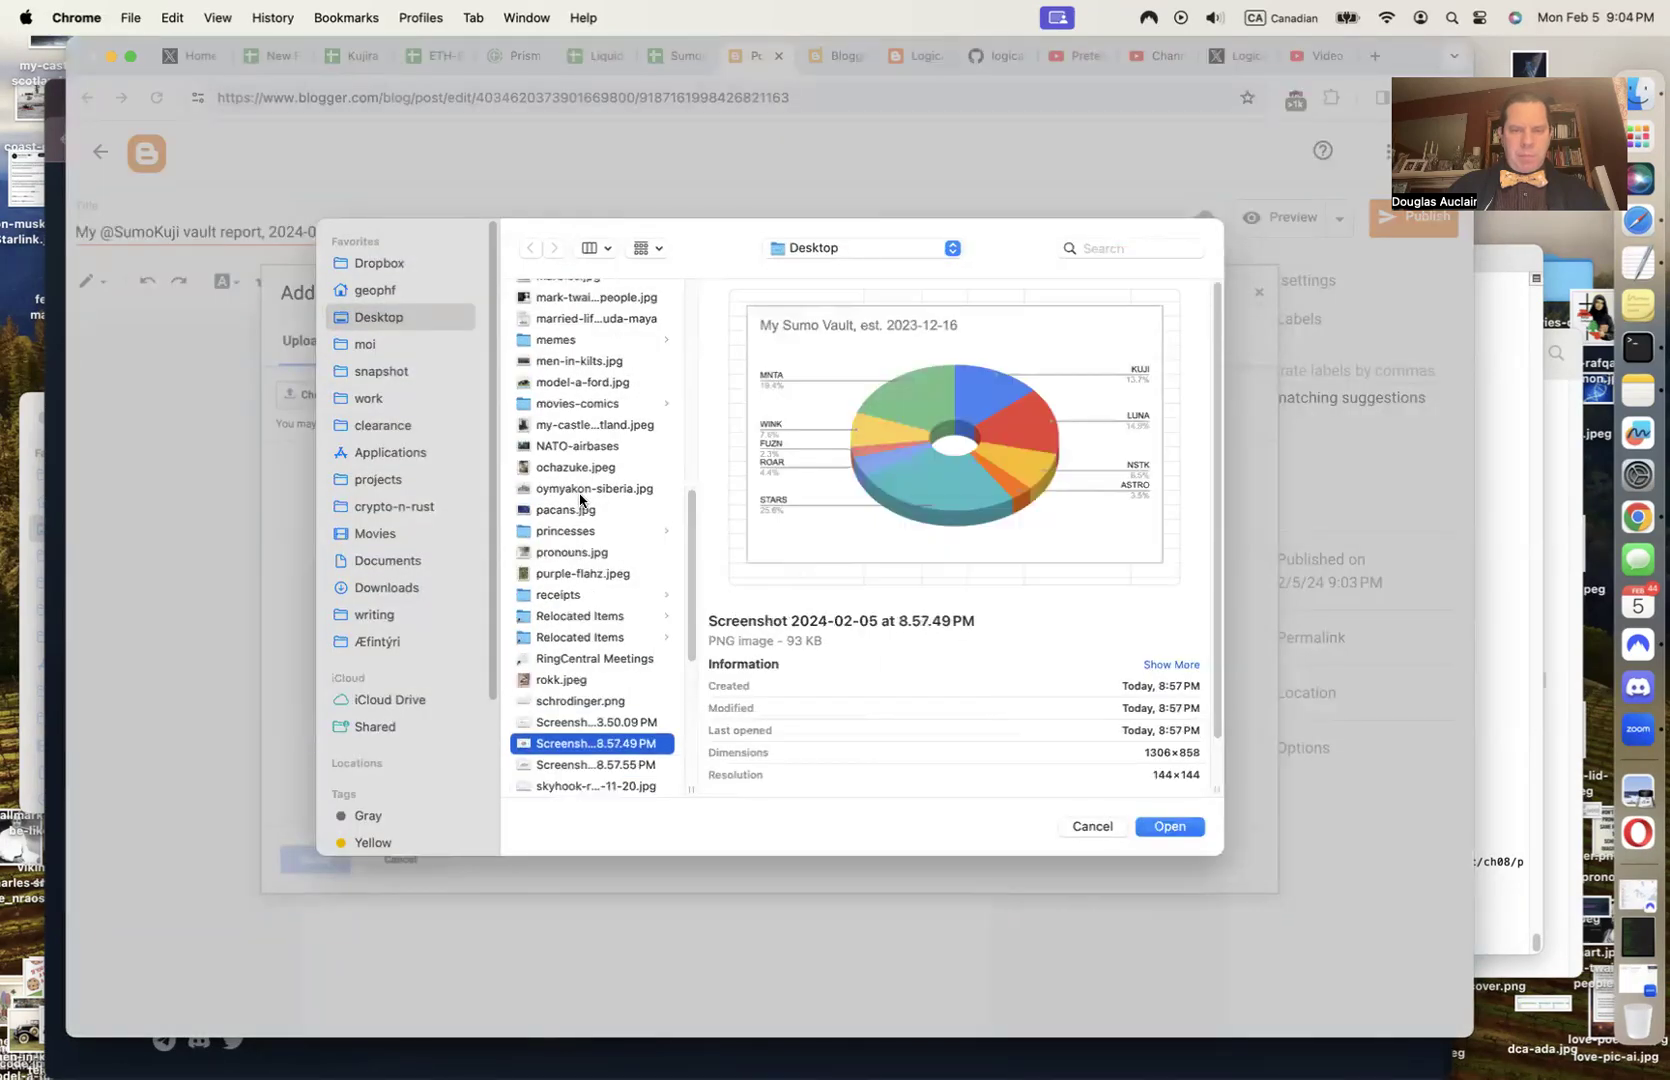
key("shift+Down")
key("Return")
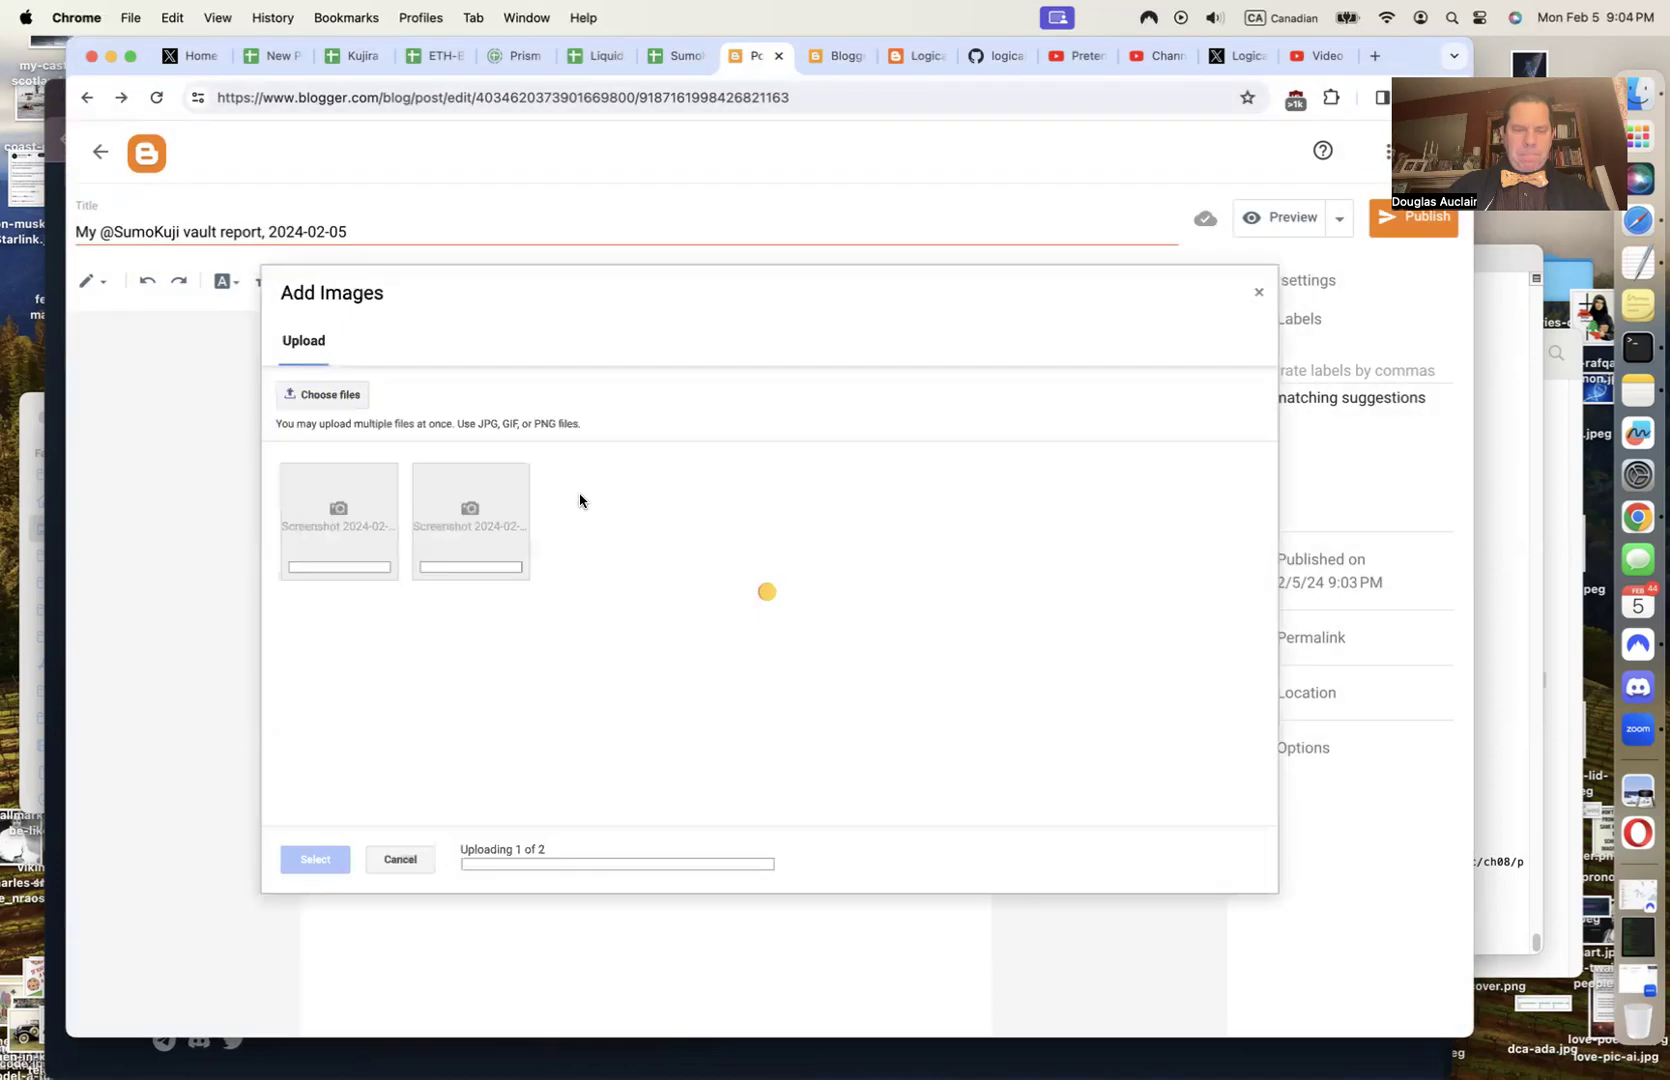